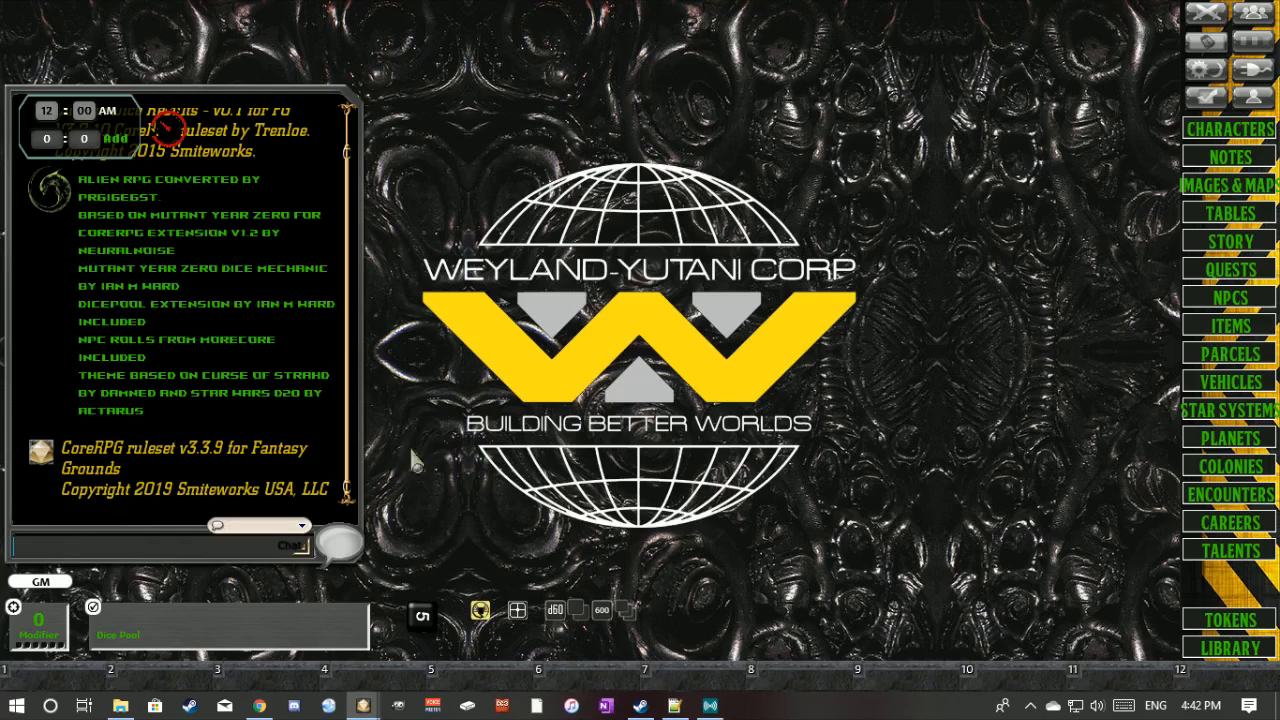
- View the calendar entry for 1st January, 2183 and set that day as the current campaign date
{"action": "left_click", "coordinate": [1207, 42]}
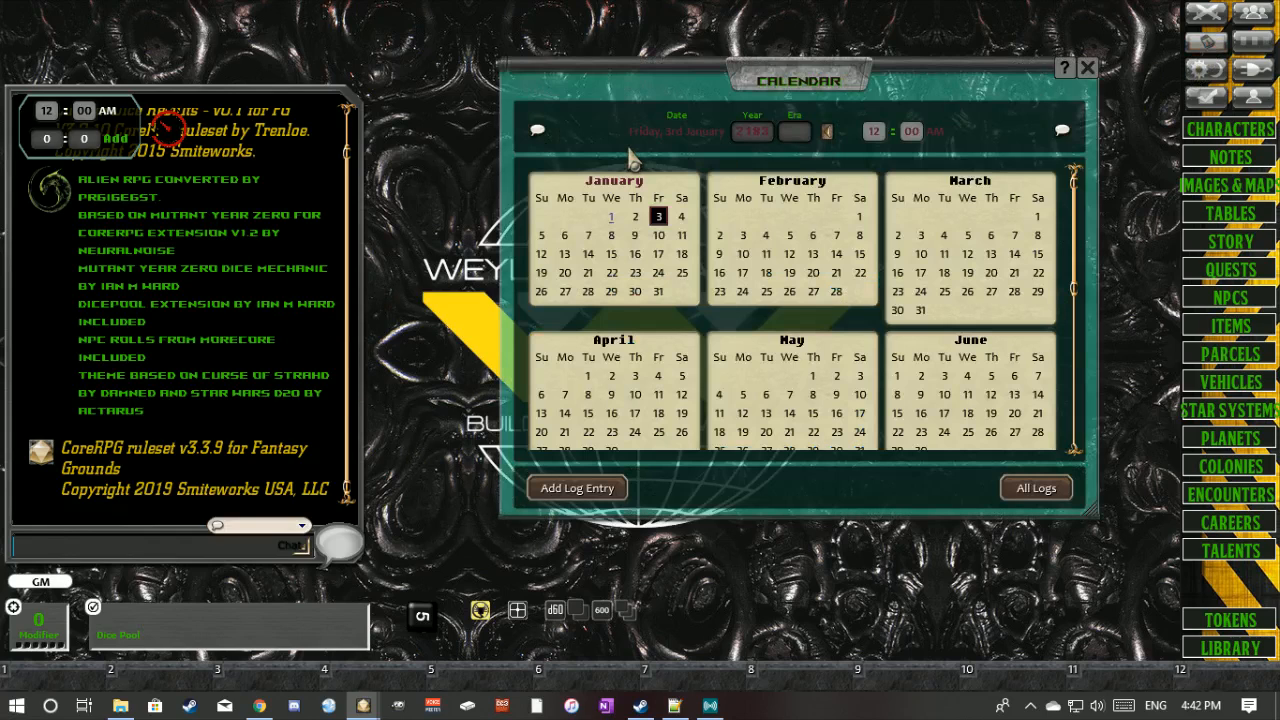
{"action": "left_click", "coordinate": [611, 216]}
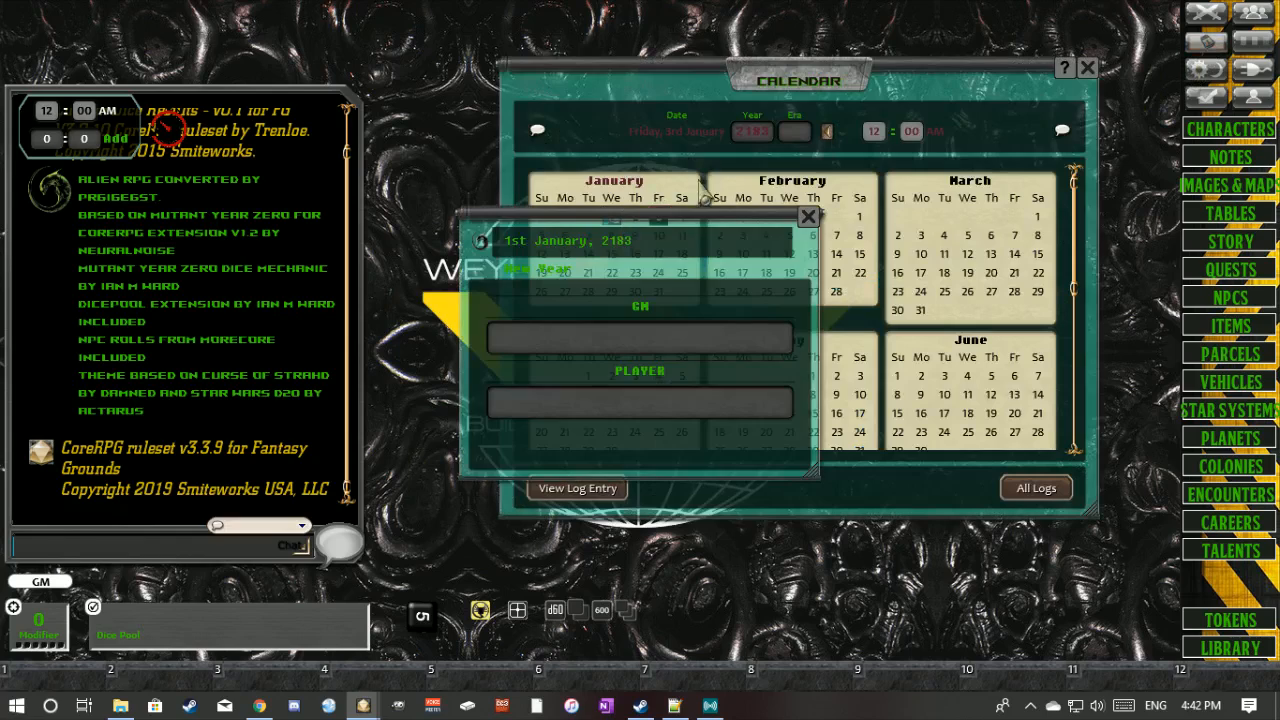
{"action": "left_click", "coordinate": [808, 217]}
{"action": "left_click", "coordinate": [828, 132]}
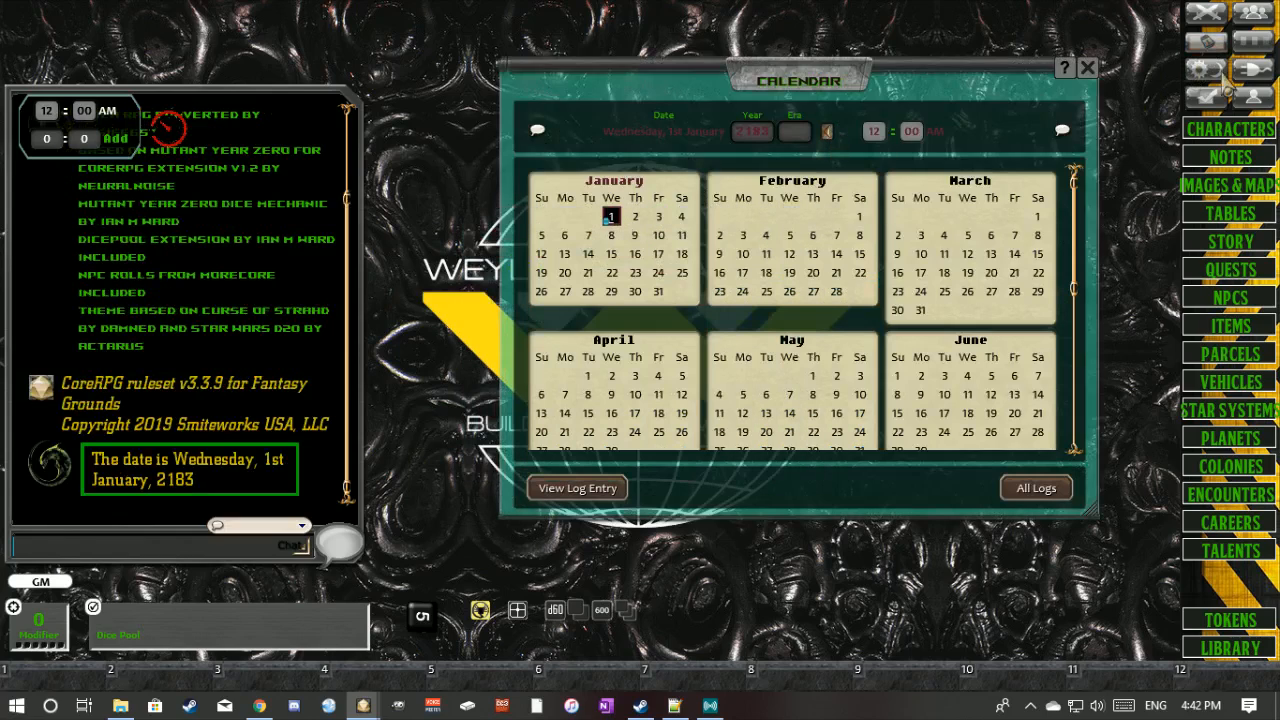
{"action": "left_click", "coordinate": [1088, 68]}
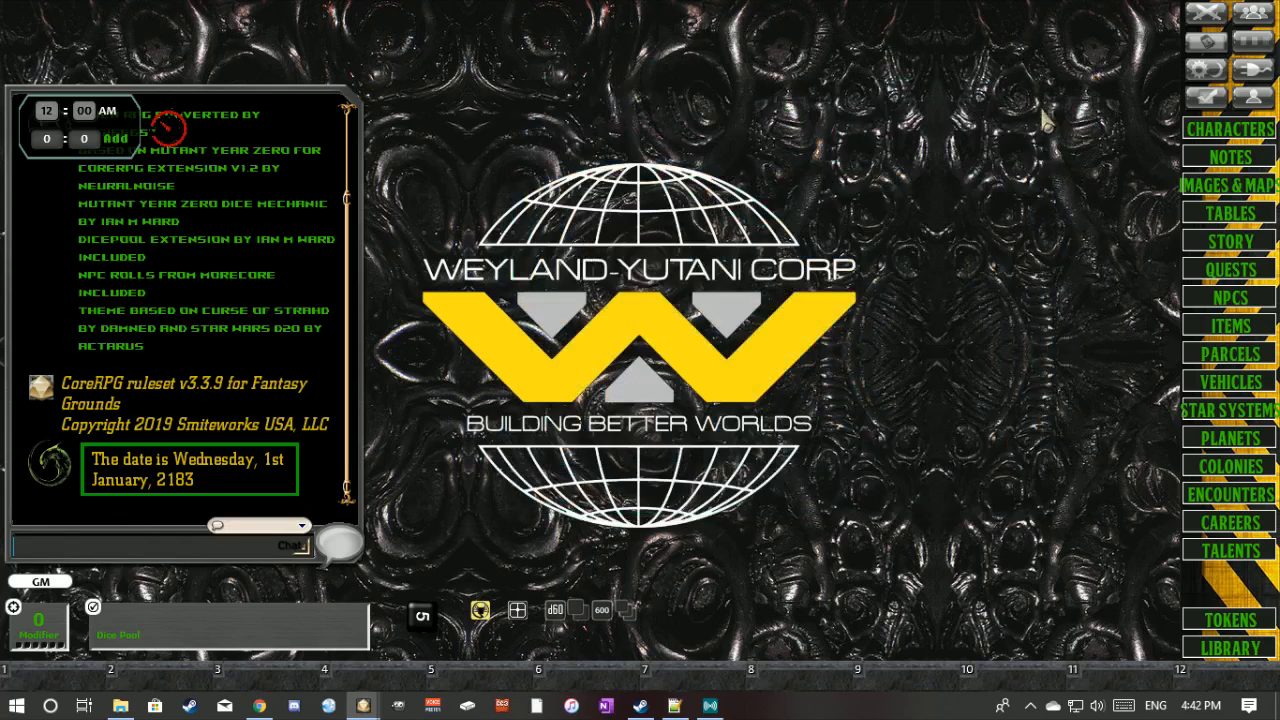
- Look over the campaign calendar again and close it
{"action": "left_click", "coordinate": [1207, 42]}
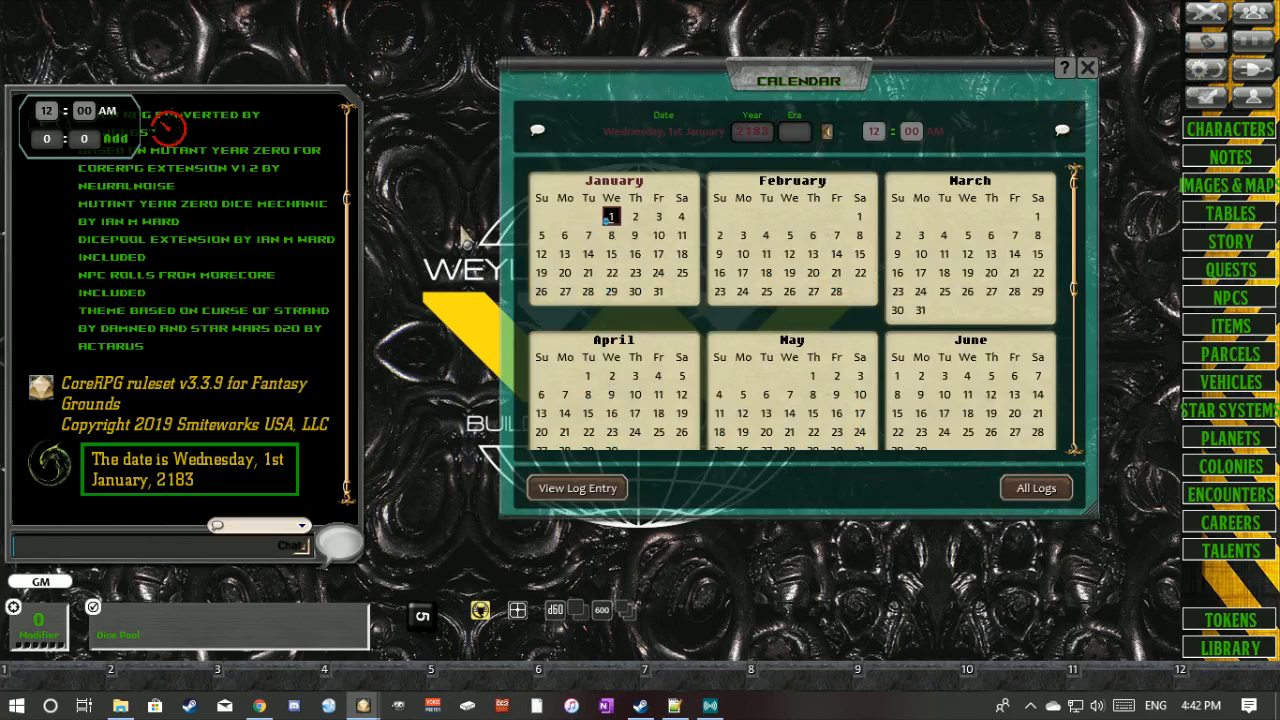
{"action": "left_click", "coordinate": [1092, 70]}
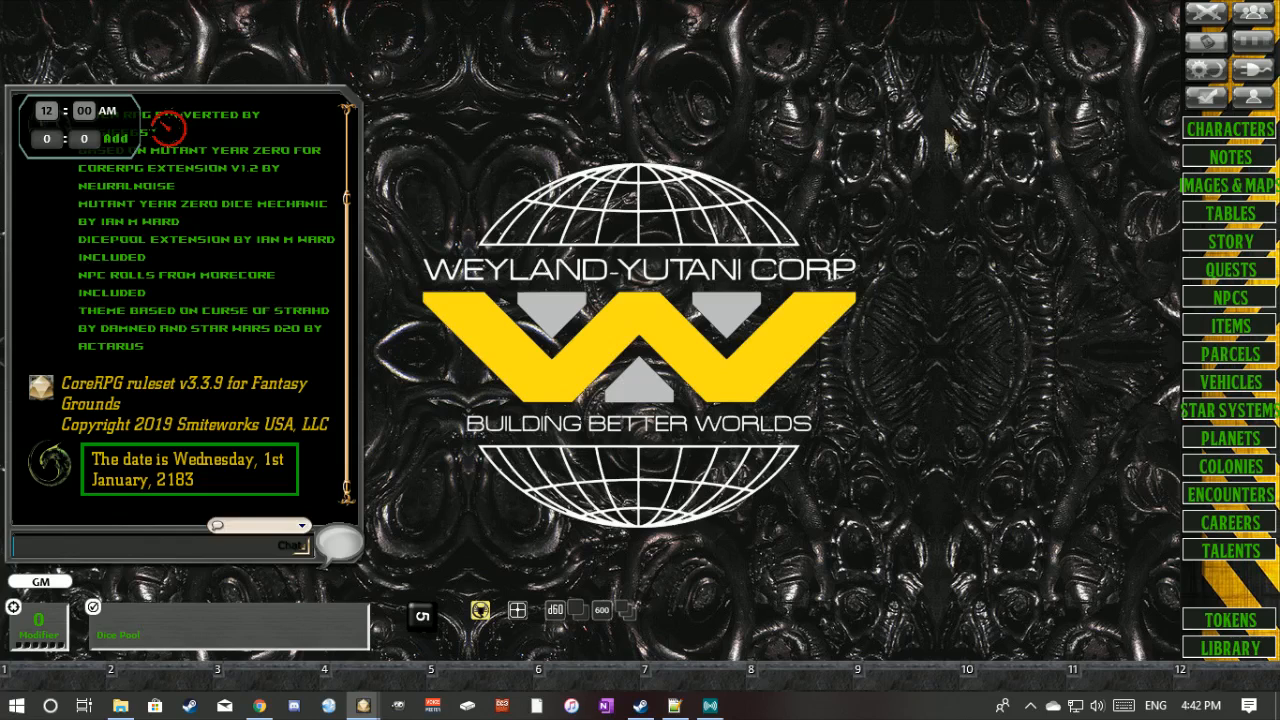
{"action": "left_click", "coordinate": [1203, 44]}
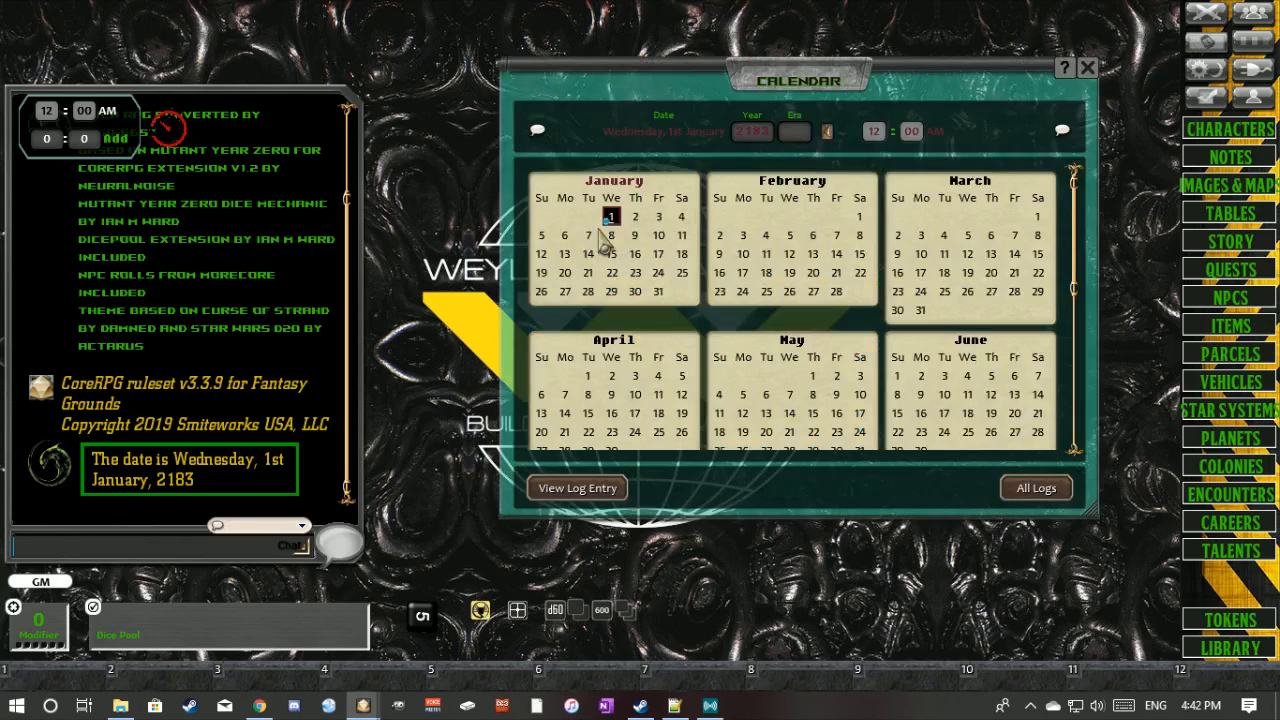
{"action": "left_click", "coordinate": [1088, 70]}
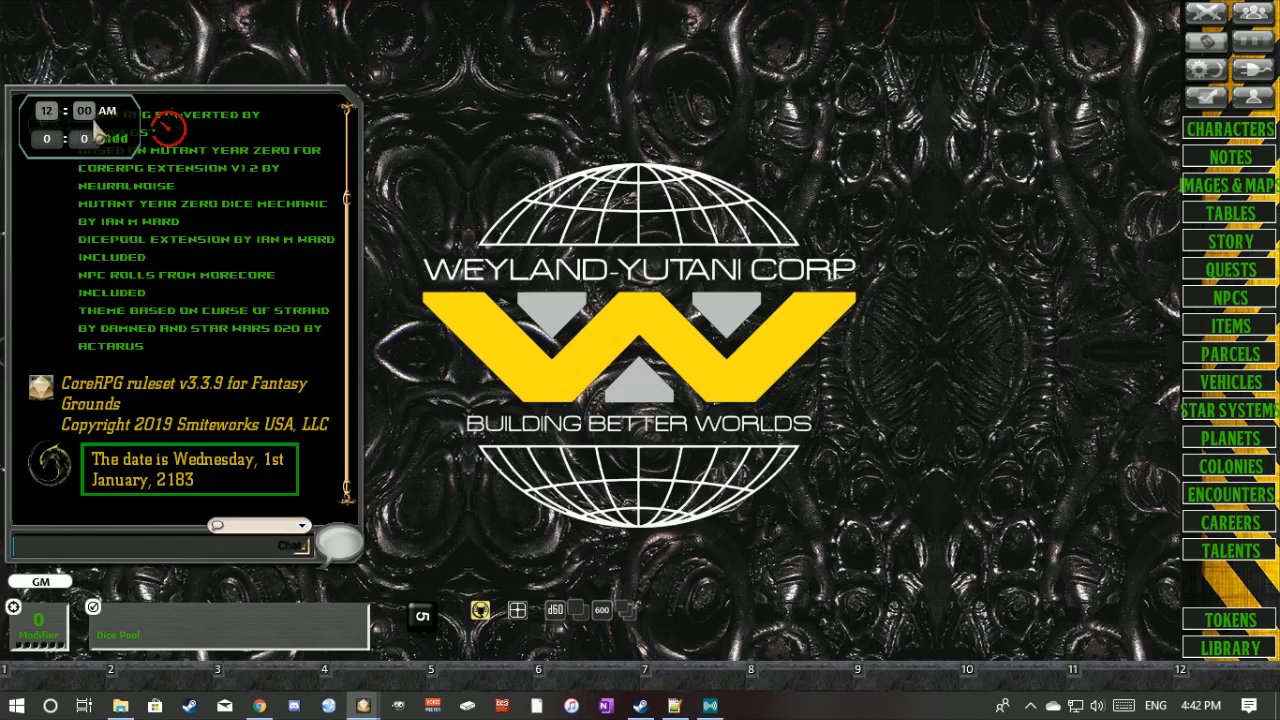
- Set the clock to 12:00 AM and its increment to 5 minutes, and advance the time three times to 12:15 AM
{"action": "key", "text": "ctrl"}
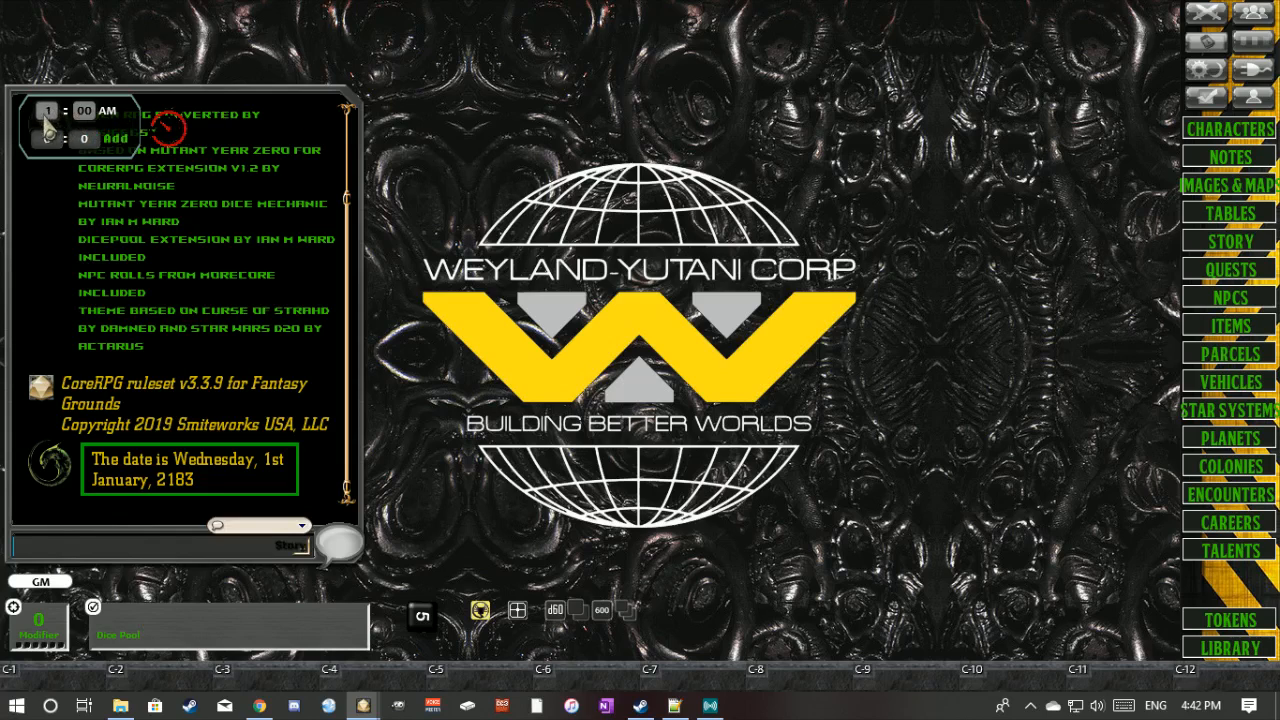
{"action": "scroll", "coordinate": [84, 114], "scroll_direction": "down", "scroll_amount": 3}
{"action": "scroll", "coordinate": [48, 114], "scroll_direction": "up", "scroll_amount": 7}
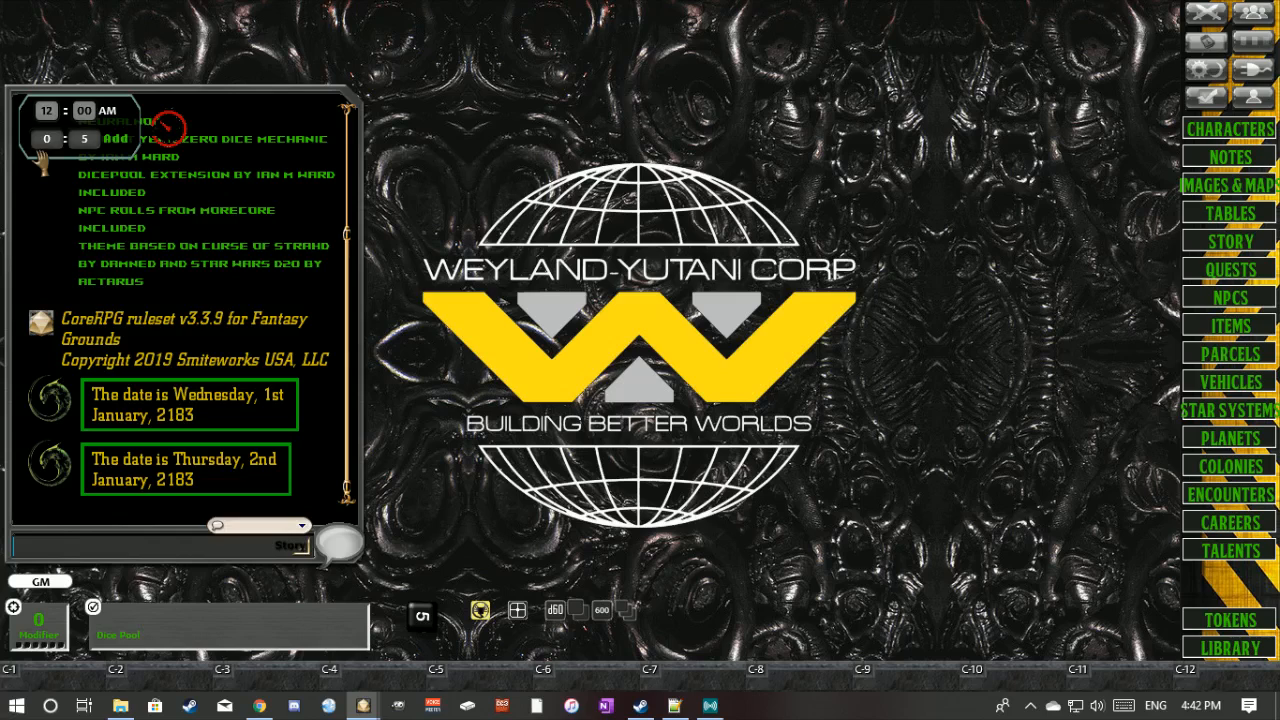
{"action": "left_click", "coordinate": [163, 139]}
{"action": "left_click", "coordinate": [163, 139]}
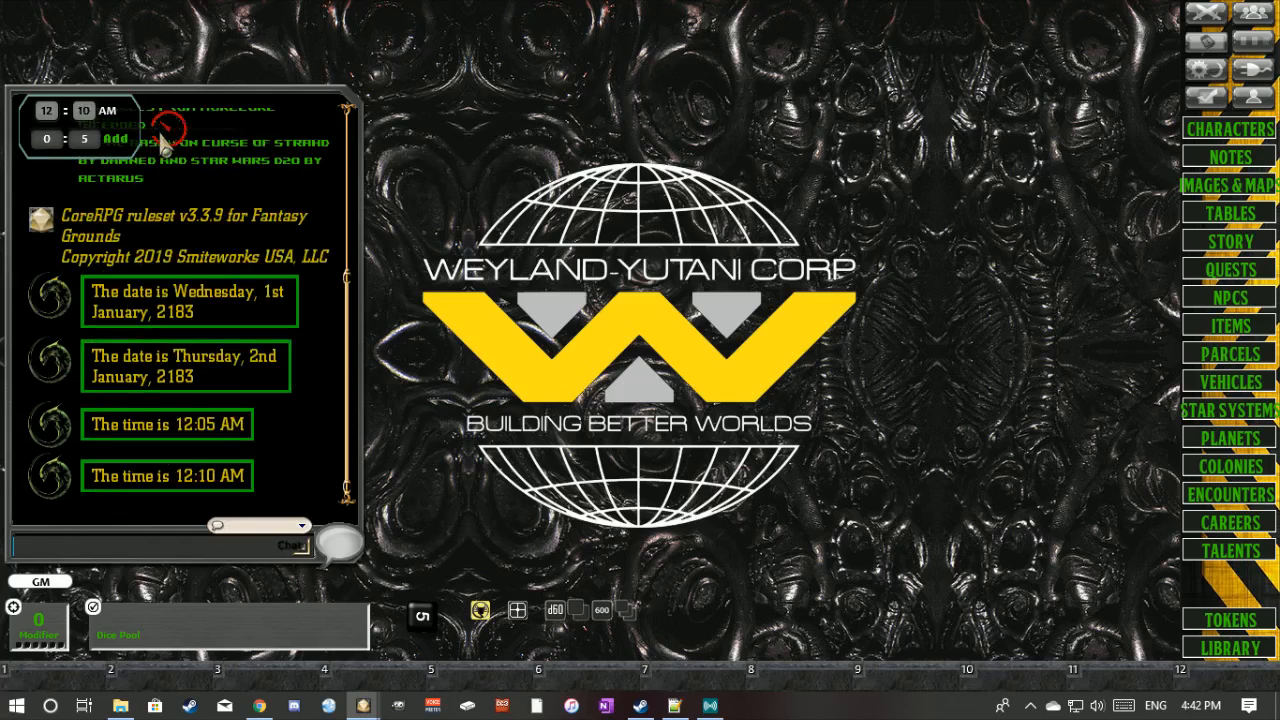
{"action": "left_click", "coordinate": [163, 139]}
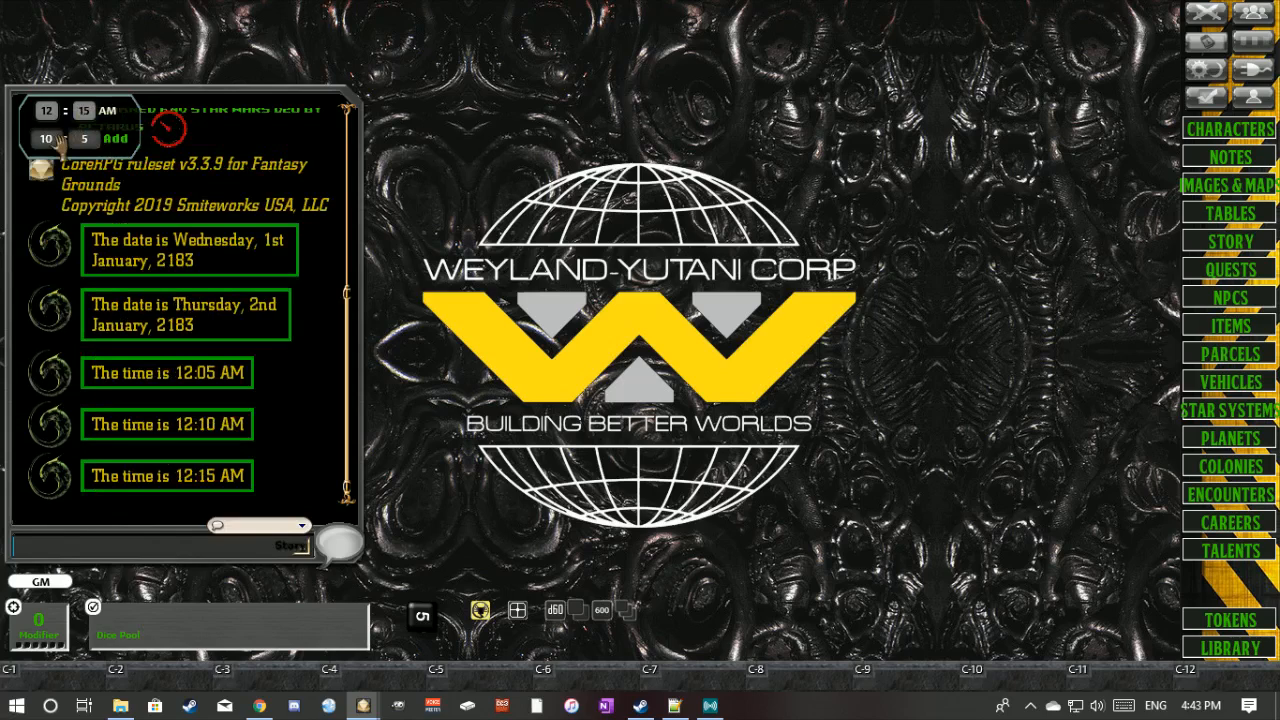
- Set the clock's increment to 10 hours 5 minutes and advance the time three times to 6:30 AM
{"action": "left_click", "coordinate": [167, 130]}
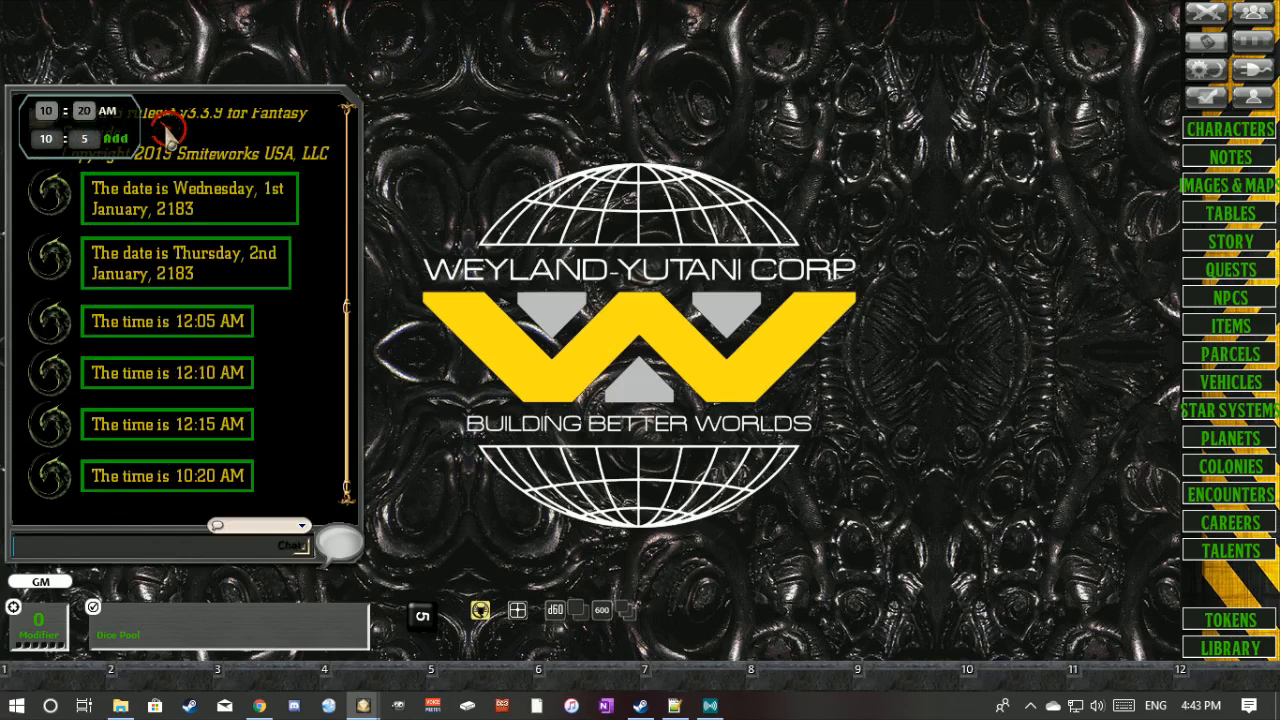
{"action": "left_click", "coordinate": [168, 134]}
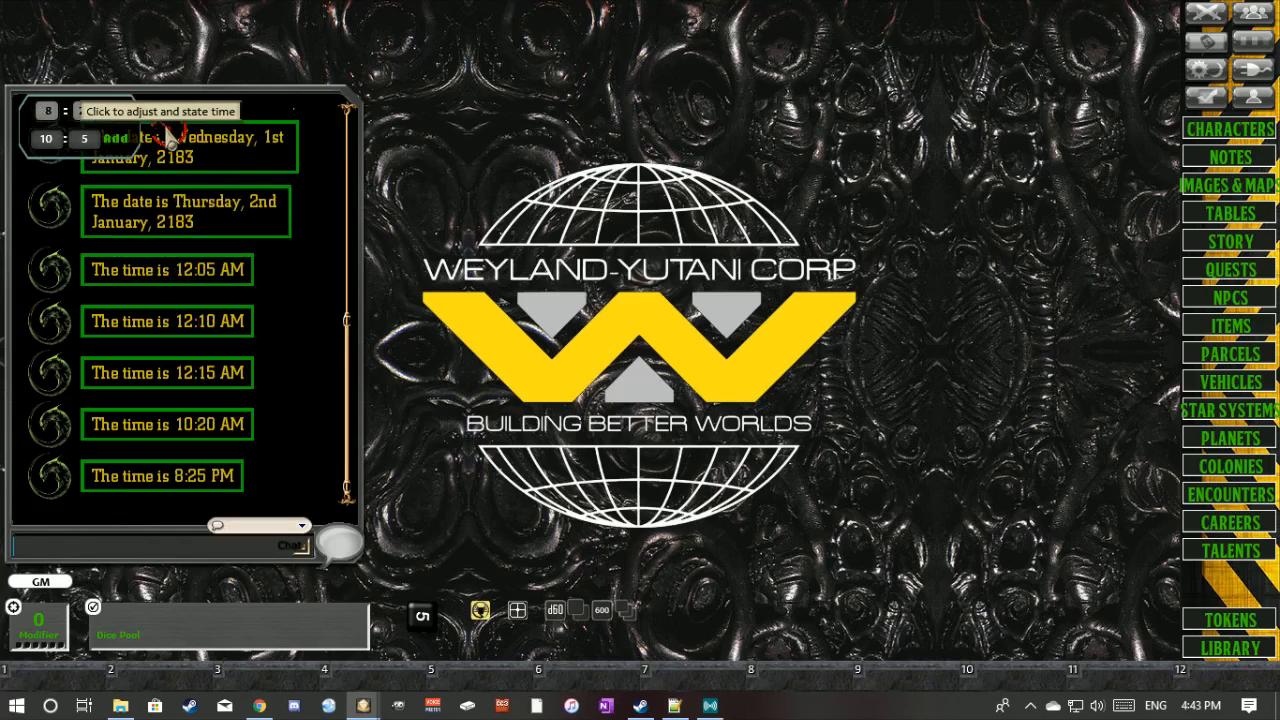
{"action": "left_click", "coordinate": [168, 135]}
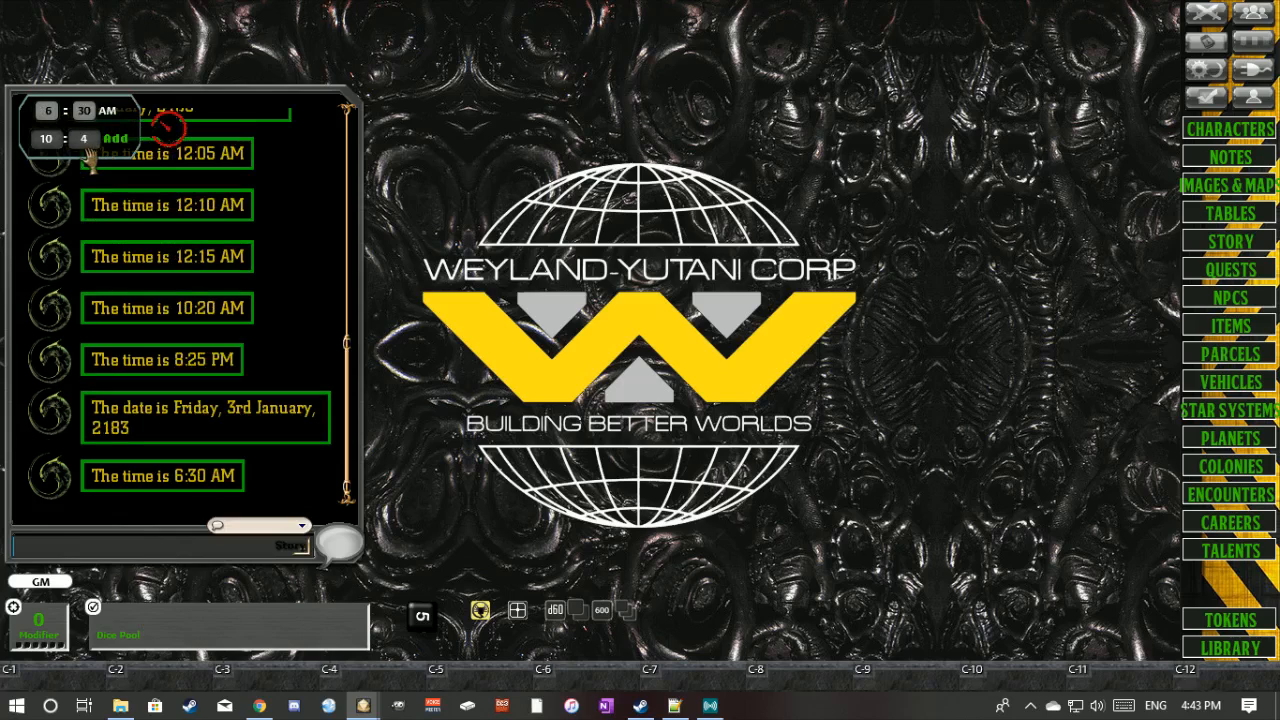
- Reset the clock's increment to 0:0, and move the clock beside the chat window and back over it
{"action": "scroll", "coordinate": [85, 140], "scroll_direction": "down", "scroll_amount": 1}
{"action": "scroll", "coordinate": [47, 140], "scroll_direction": "down", "scroll_amount": 1}
{"action": "left_click_drag", "start_coordinate": [110, 140], "coordinate": [460, 115]}
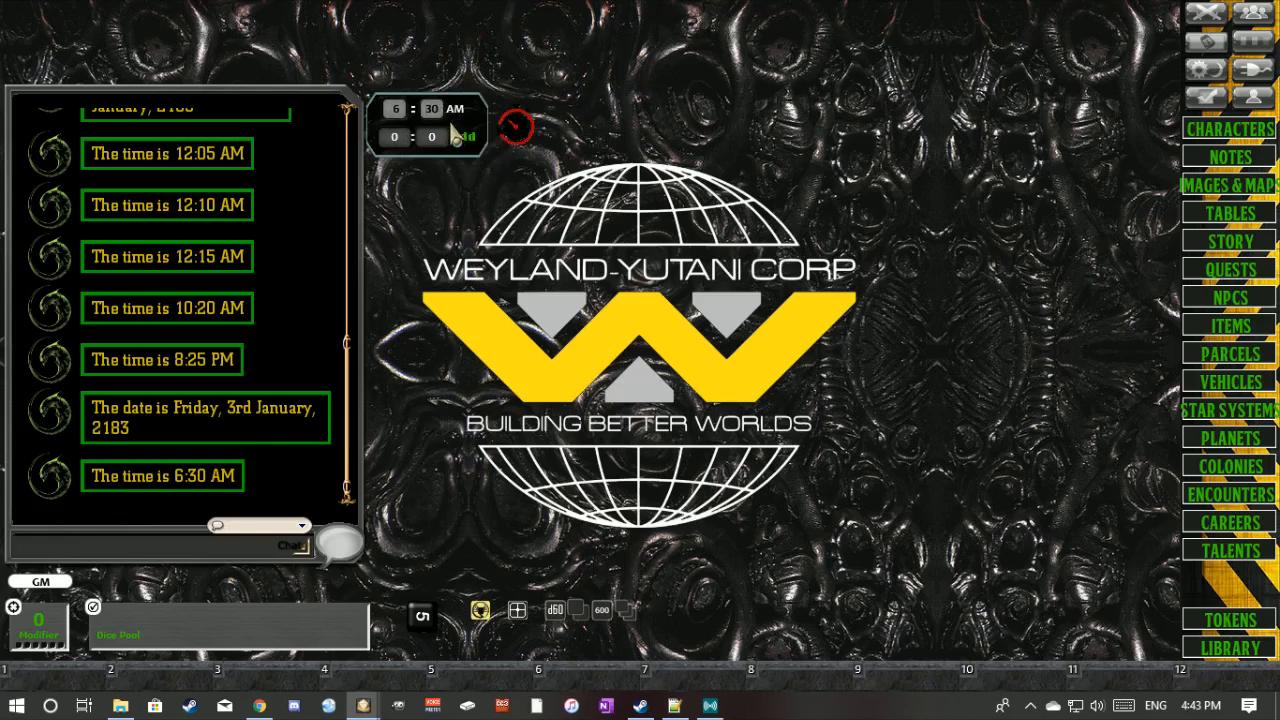
{"action": "left_click_drag", "start_coordinate": [454, 133], "coordinate": [104, 118]}
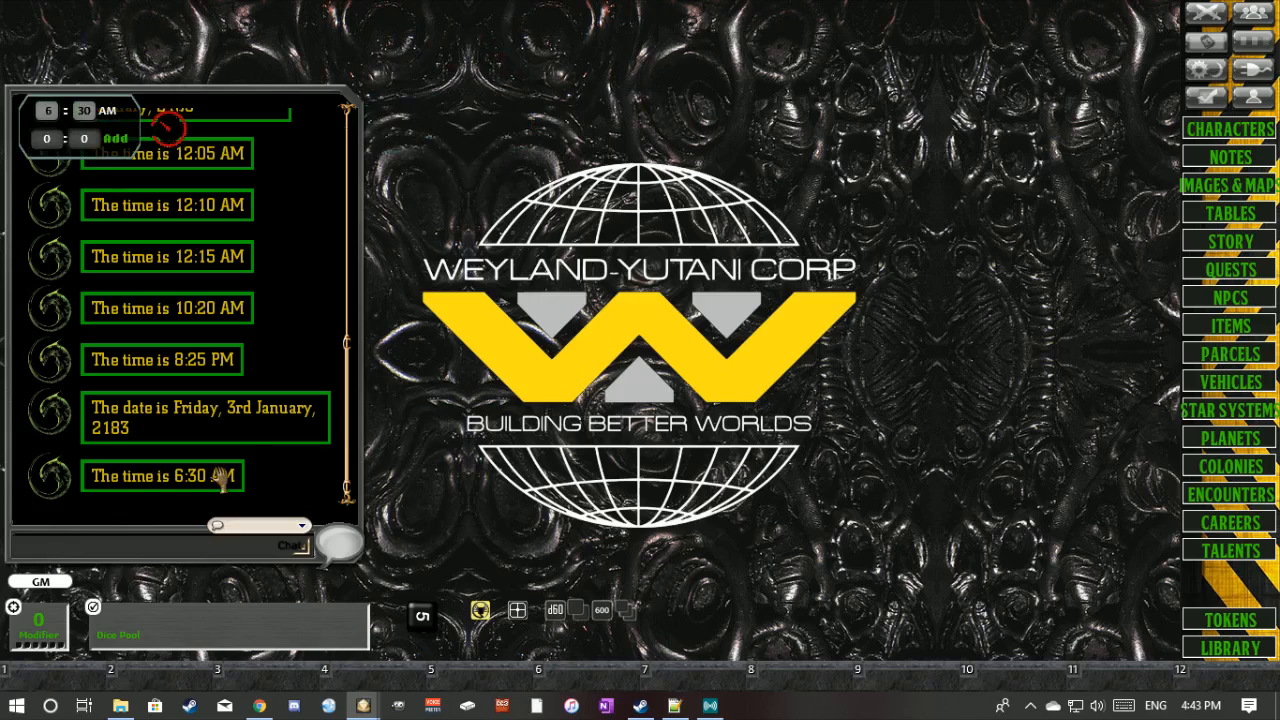
- Roll the yellow and black six-sided dice and each of the d60 and 600 series dice into the chat
{"action": "left_click_drag", "start_coordinate": [482, 611], "coordinate": [200, 348]}
{"action": "left_click_drag", "start_coordinate": [507, 572], "coordinate": [245, 355]}
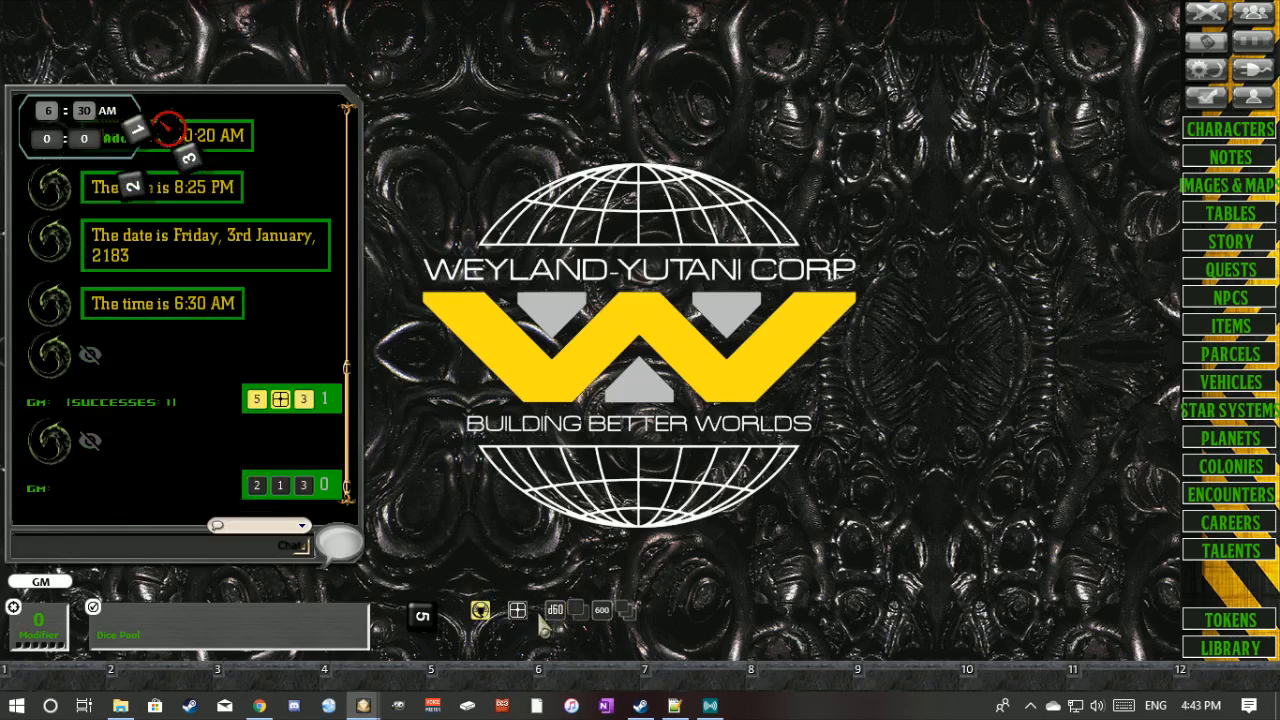
{"action": "left_click_drag", "start_coordinate": [559, 613], "coordinate": [236, 405]}
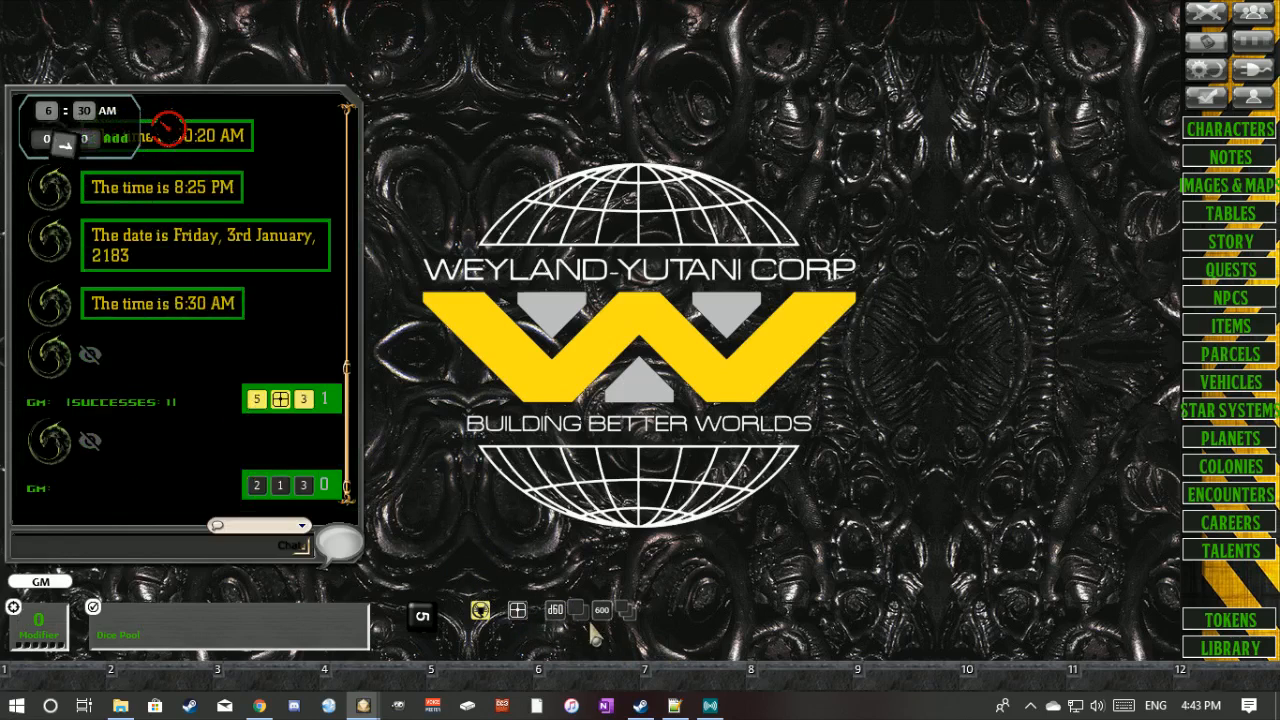
{"action": "left_click_drag", "start_coordinate": [575, 611], "coordinate": [259, 449]}
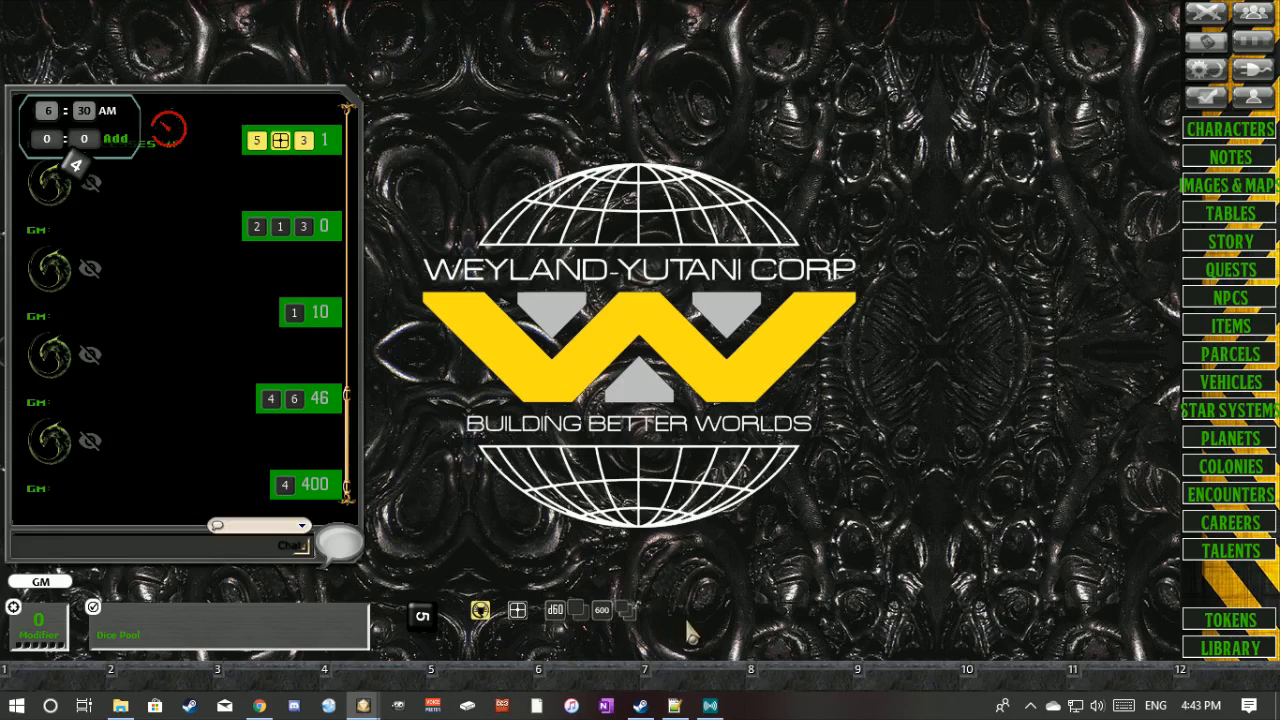
{"action": "left_click_drag", "start_coordinate": [625, 614], "coordinate": [170, 411]}
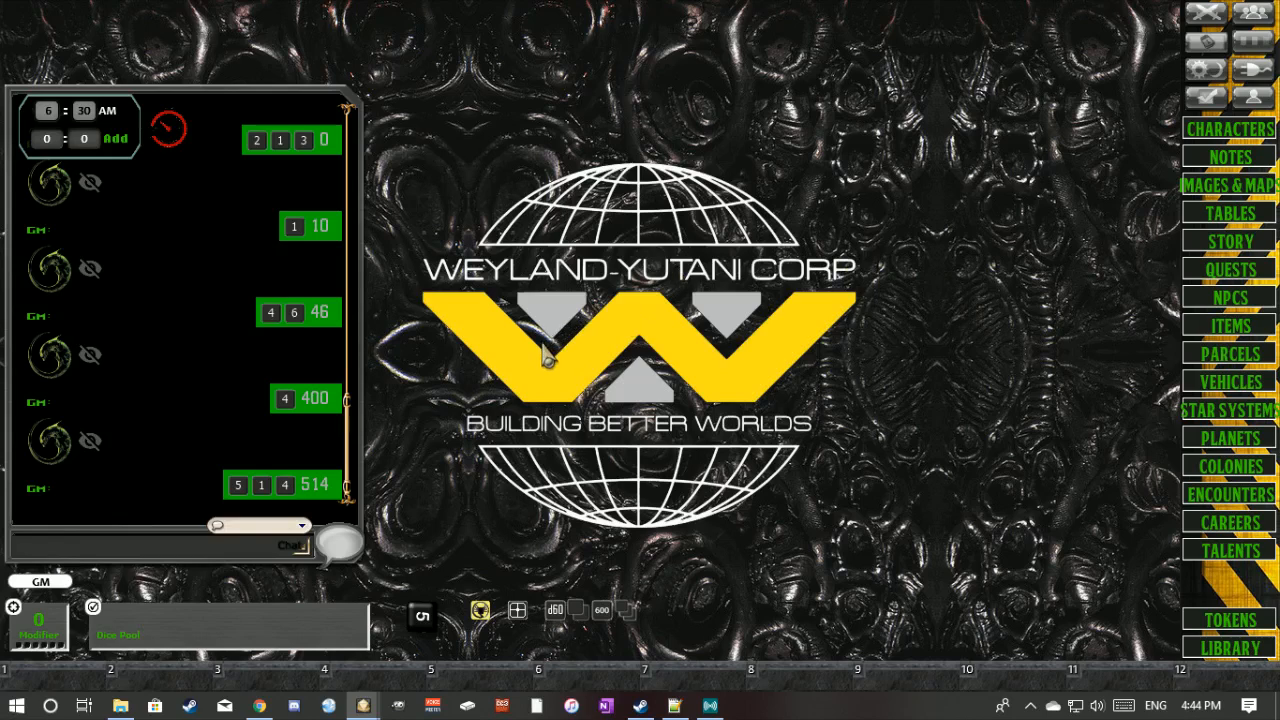
- Create a character named tester 1 with a time factor of 10 and a strength of 4
{"action": "left_click", "coordinate": [1212, 140]}
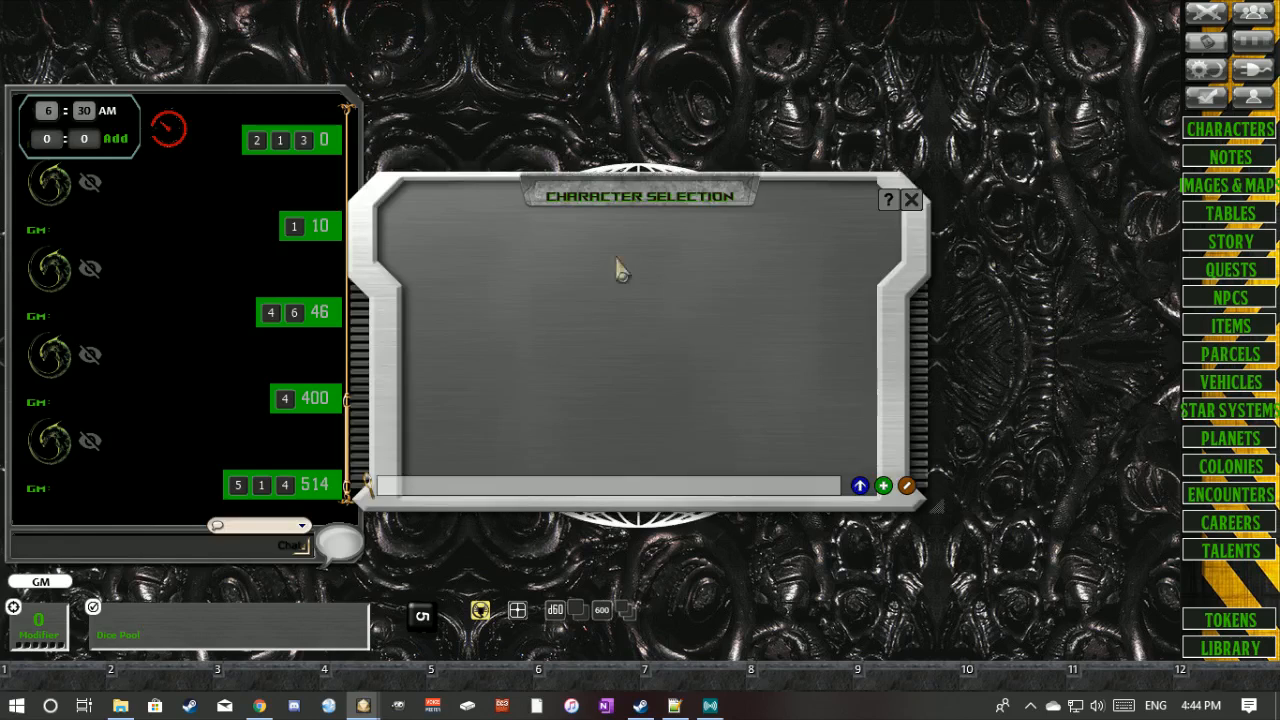
{"action": "left_click", "coordinate": [883, 486]}
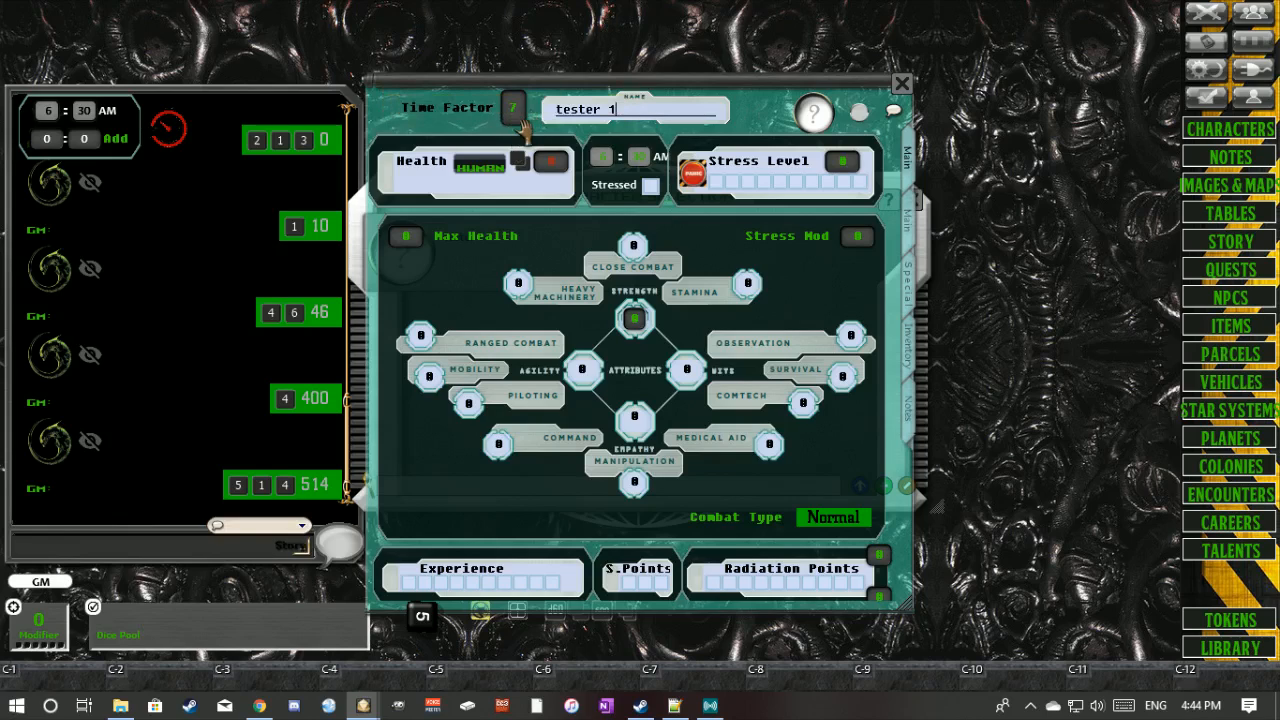
{"action": "scroll", "coordinate": [519, 117], "scroll_direction": "up", "scroll_amount": 1}
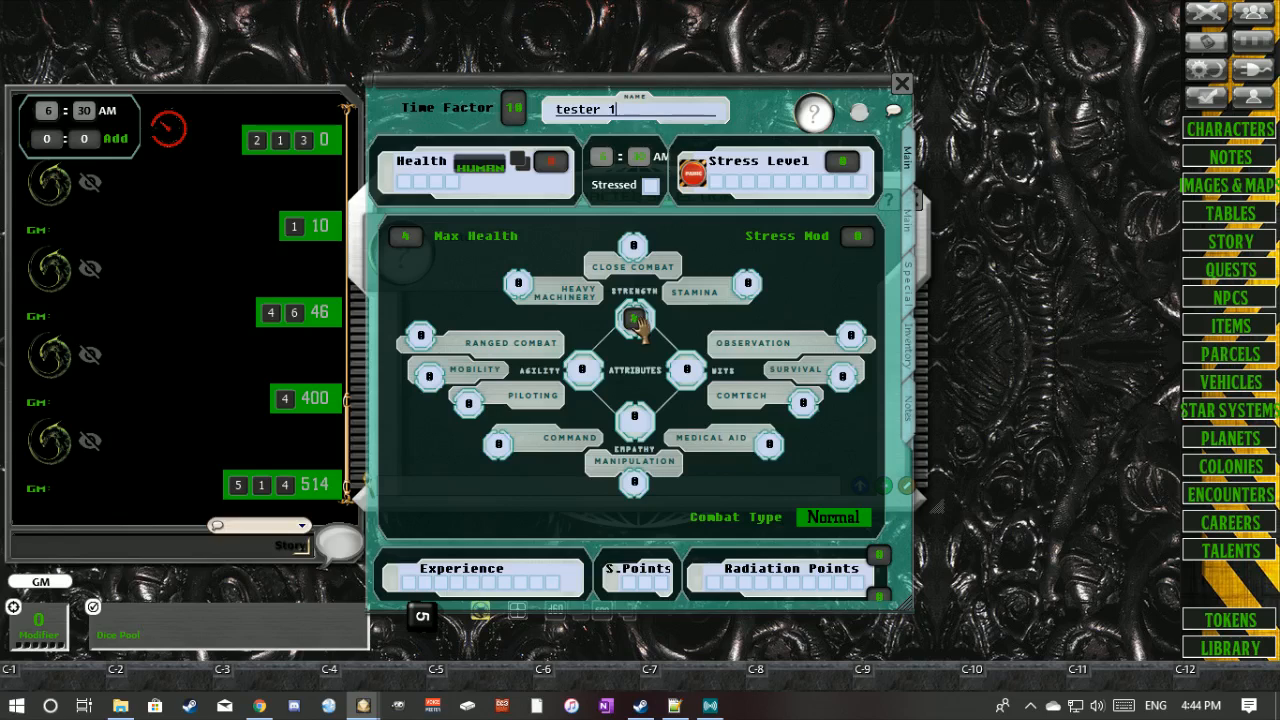
- Raise the character's health to 4 and drain it to 0, with the stress level set to 4
{"action": "left_click", "coordinate": [452, 185]}
{"action": "left_click", "coordinate": [452, 185]}
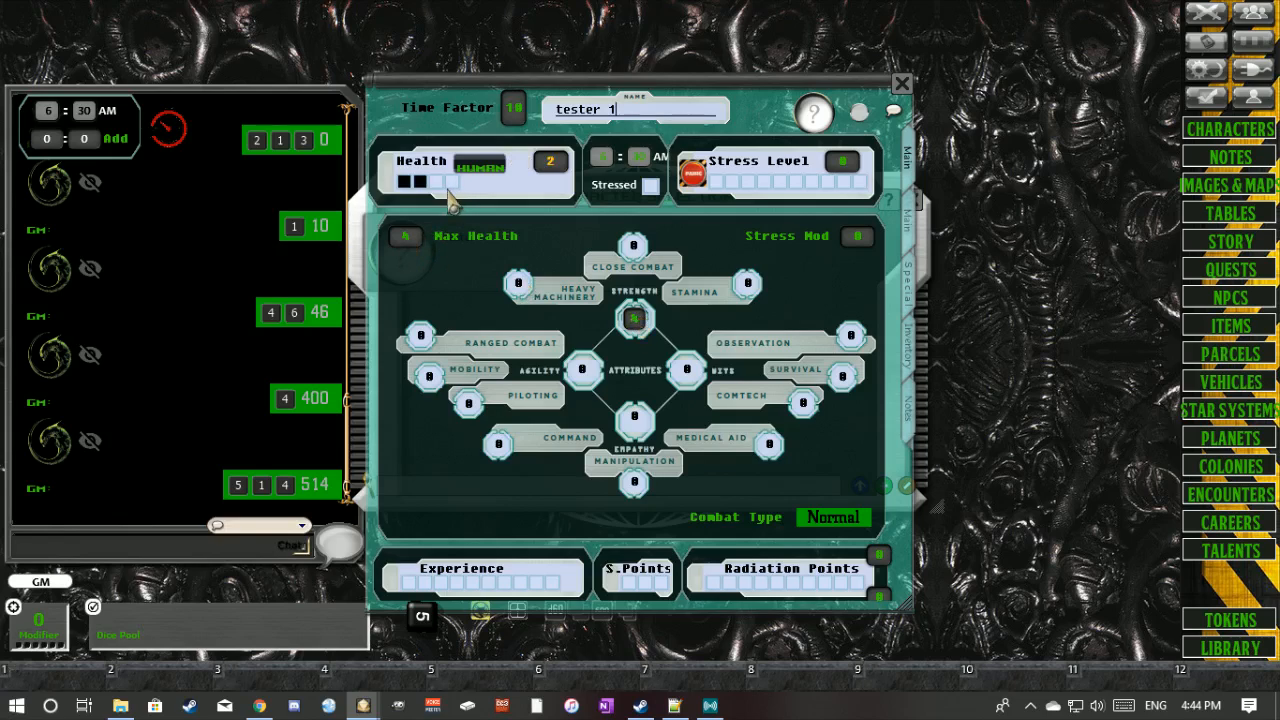
{"action": "left_click", "coordinate": [450, 195]}
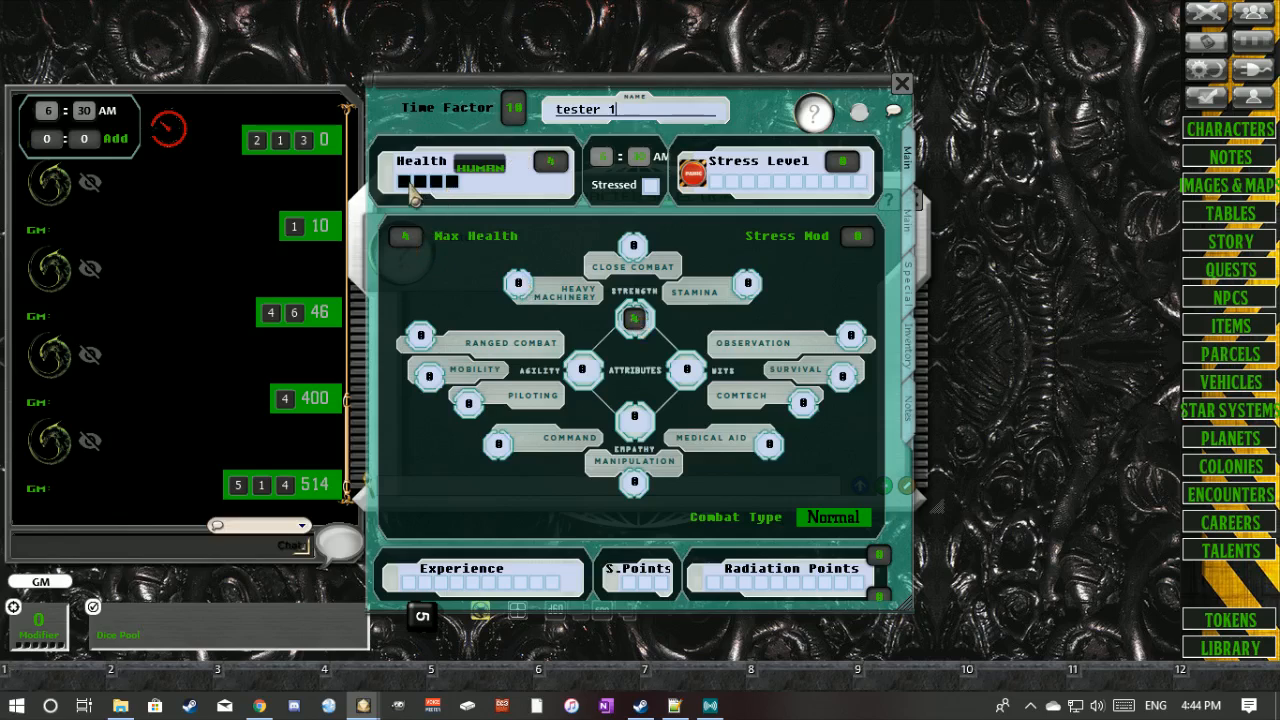
{"action": "left_click", "coordinate": [412, 196]}
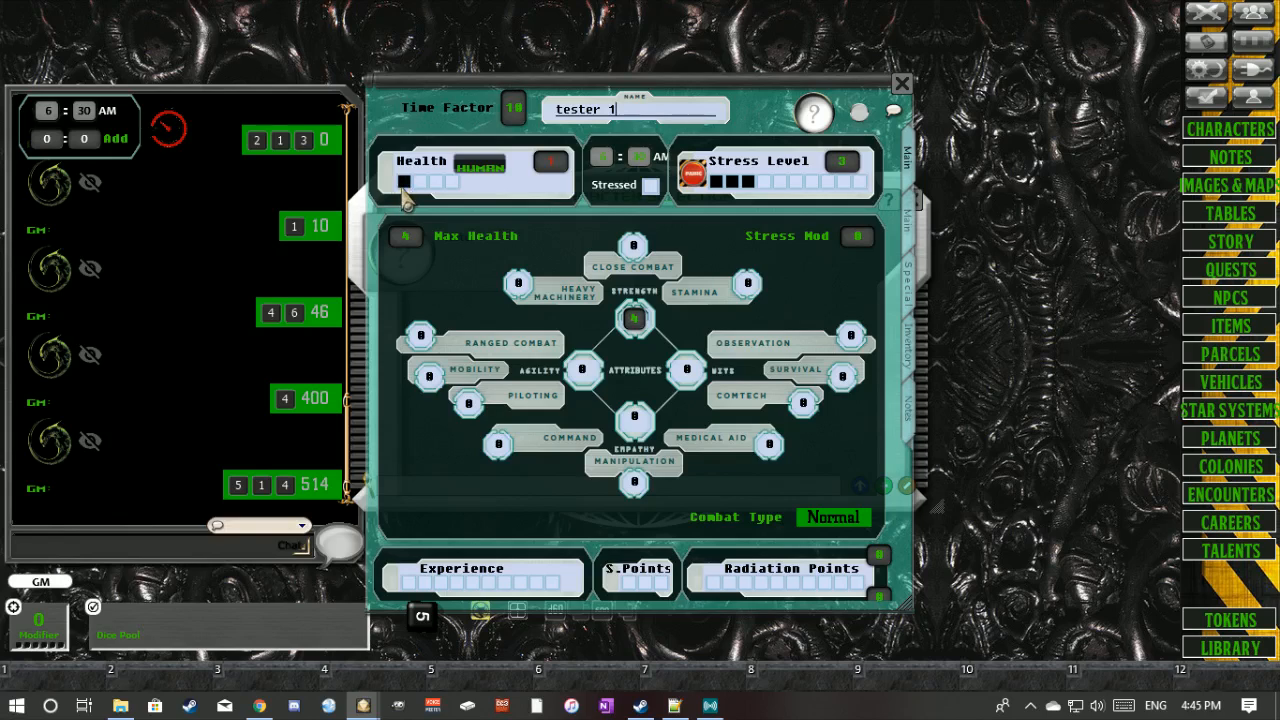
{"action": "left_click", "coordinate": [404, 186]}
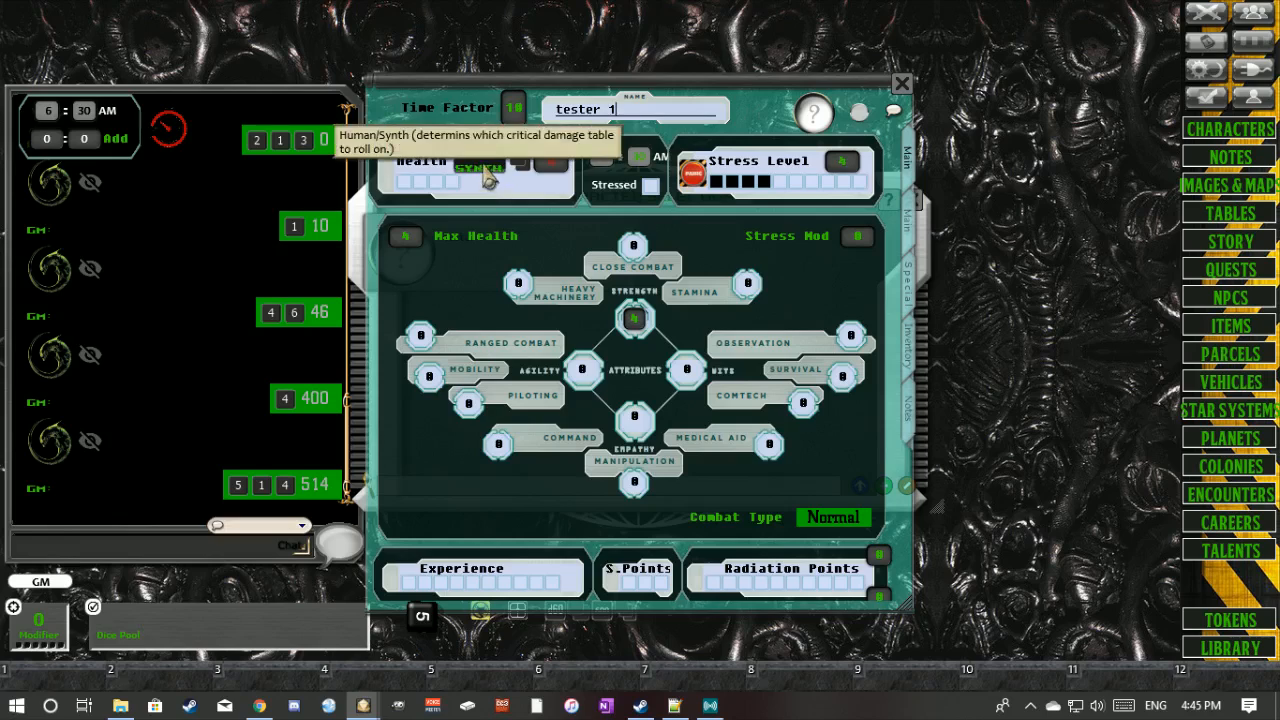
- Set the character type to Human and roll for a critical injury
{"action": "left_click", "coordinate": [477, 170]}
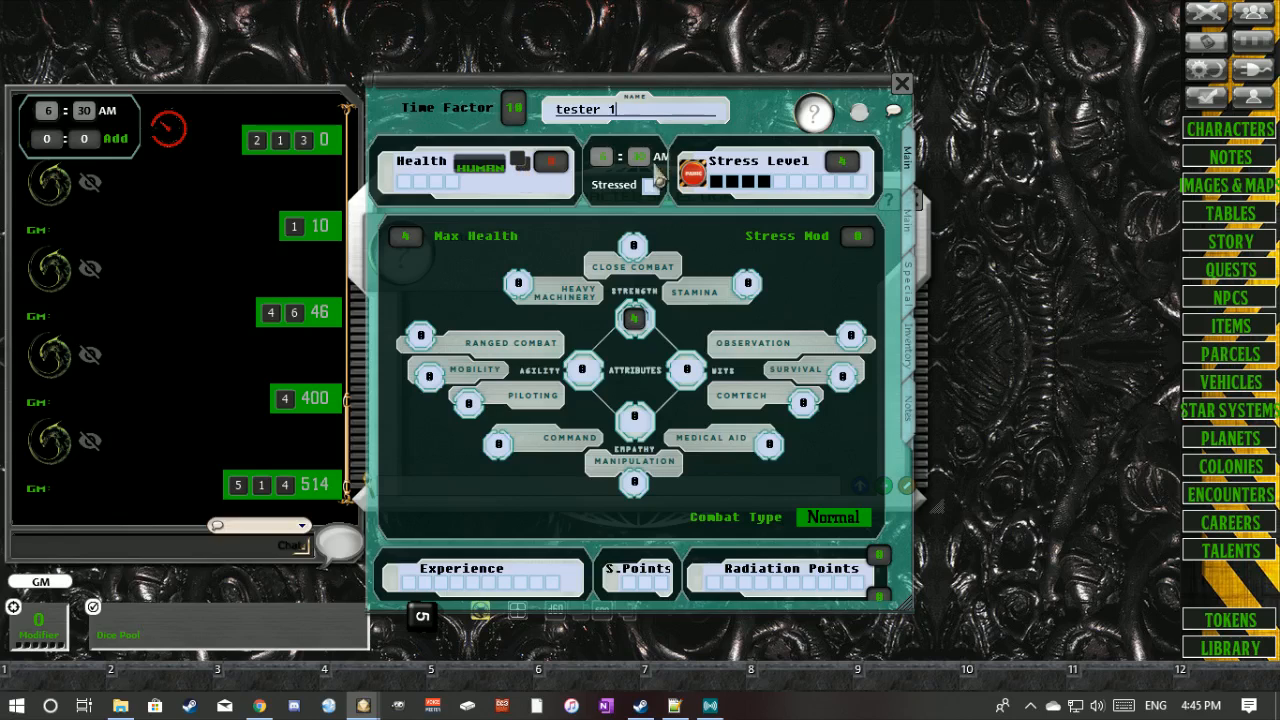
{"action": "left_click", "coordinate": [520, 165]}
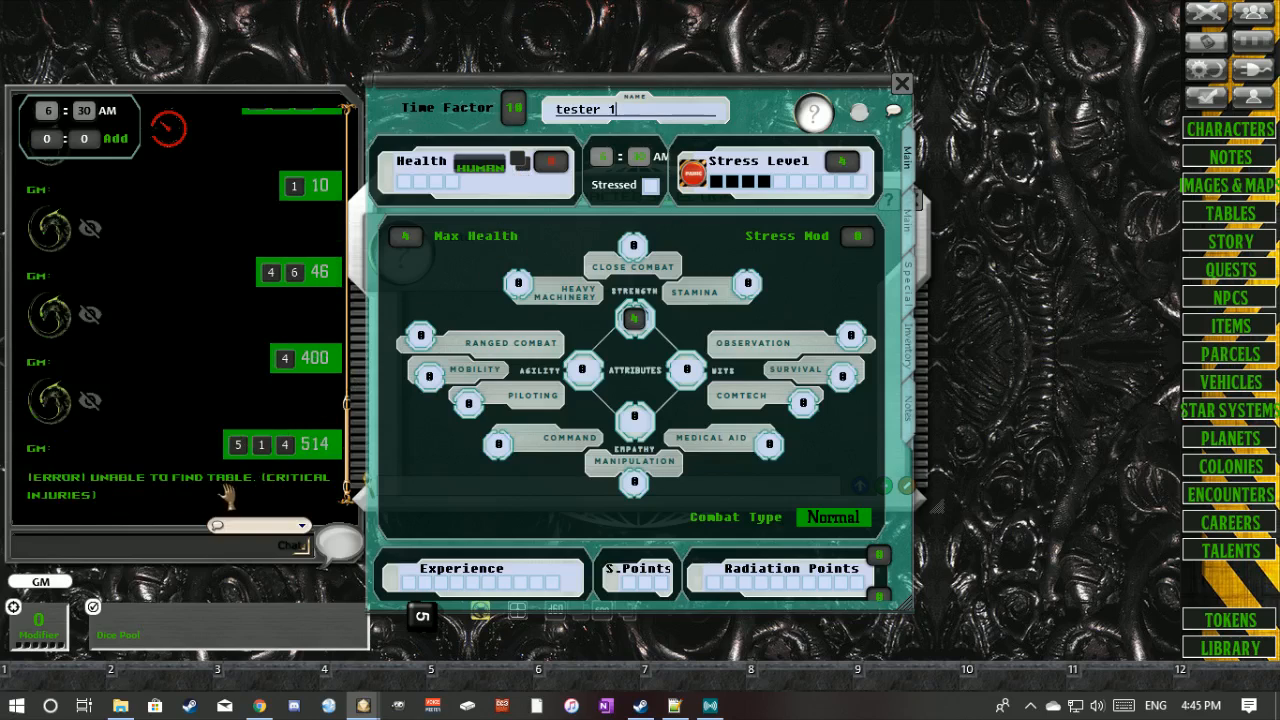
- Create a new table named CRITICAL INJURIES, copying the name from the chat's error message
{"action": "left_click_drag", "start_coordinate": [228, 492], "coordinate": [236, 554]}
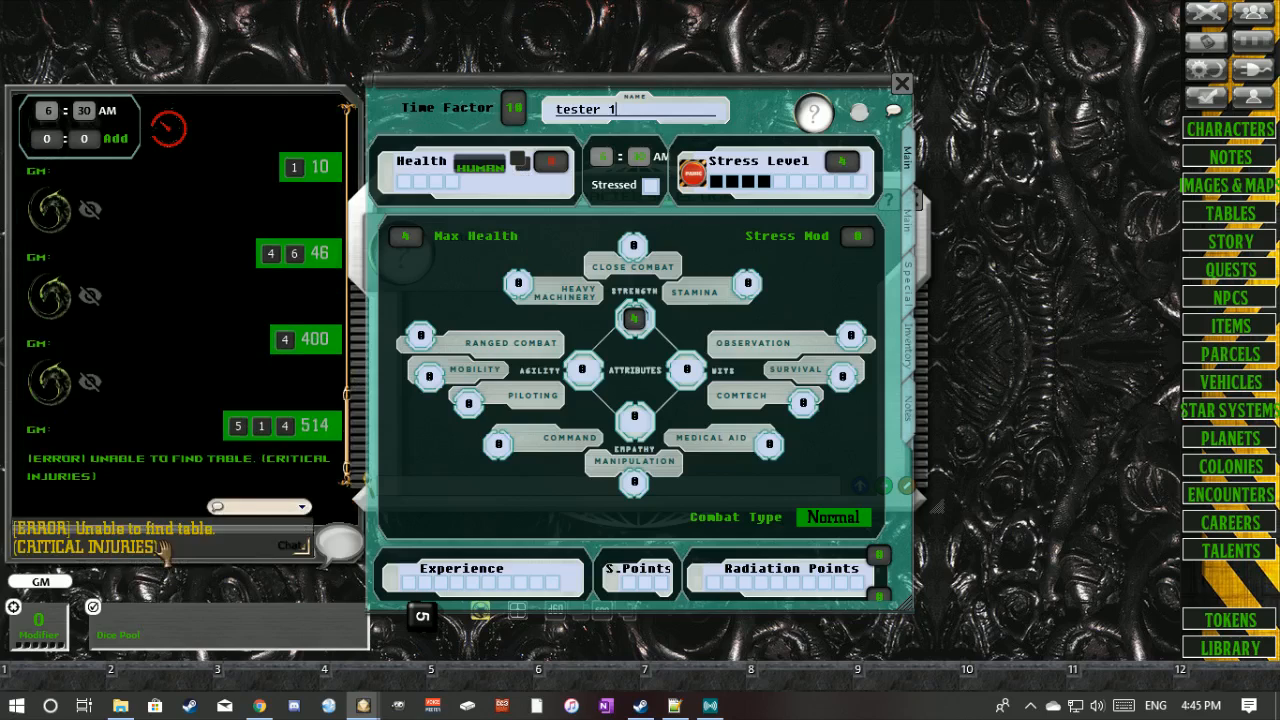
{"action": "left_click", "coordinate": [1220, 213]}
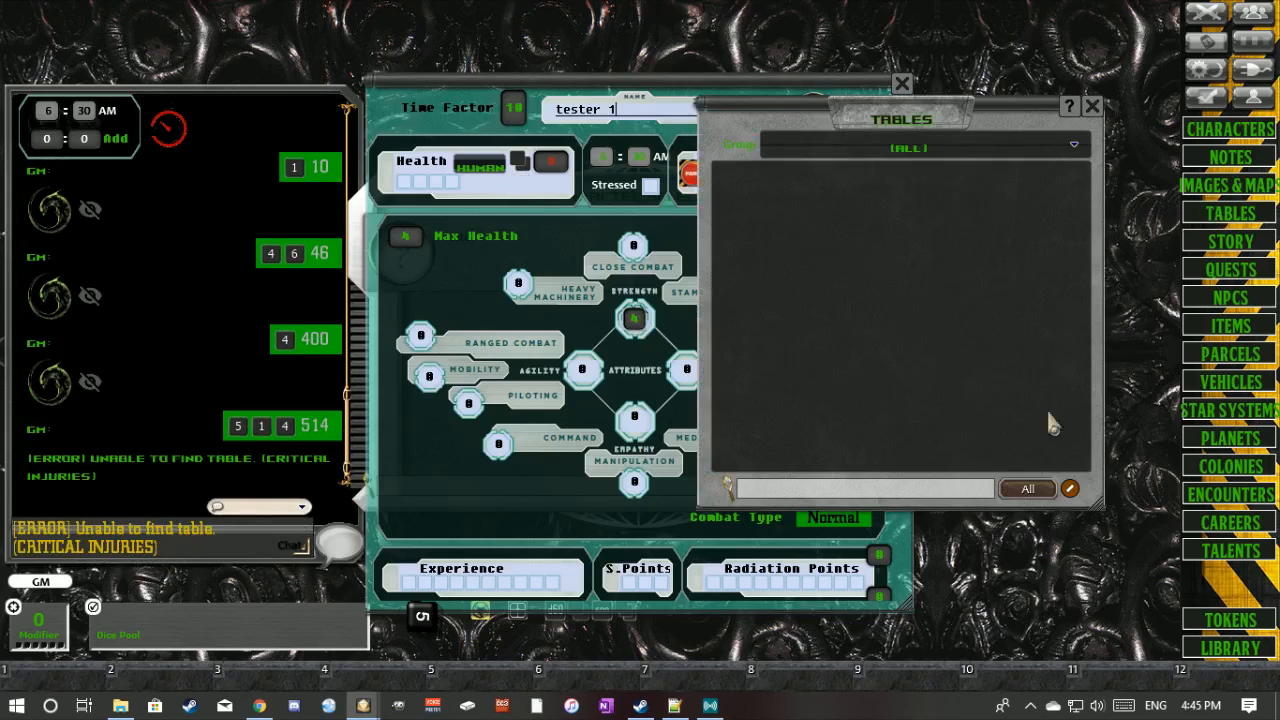
{"action": "left_click", "coordinate": [1046, 489]}
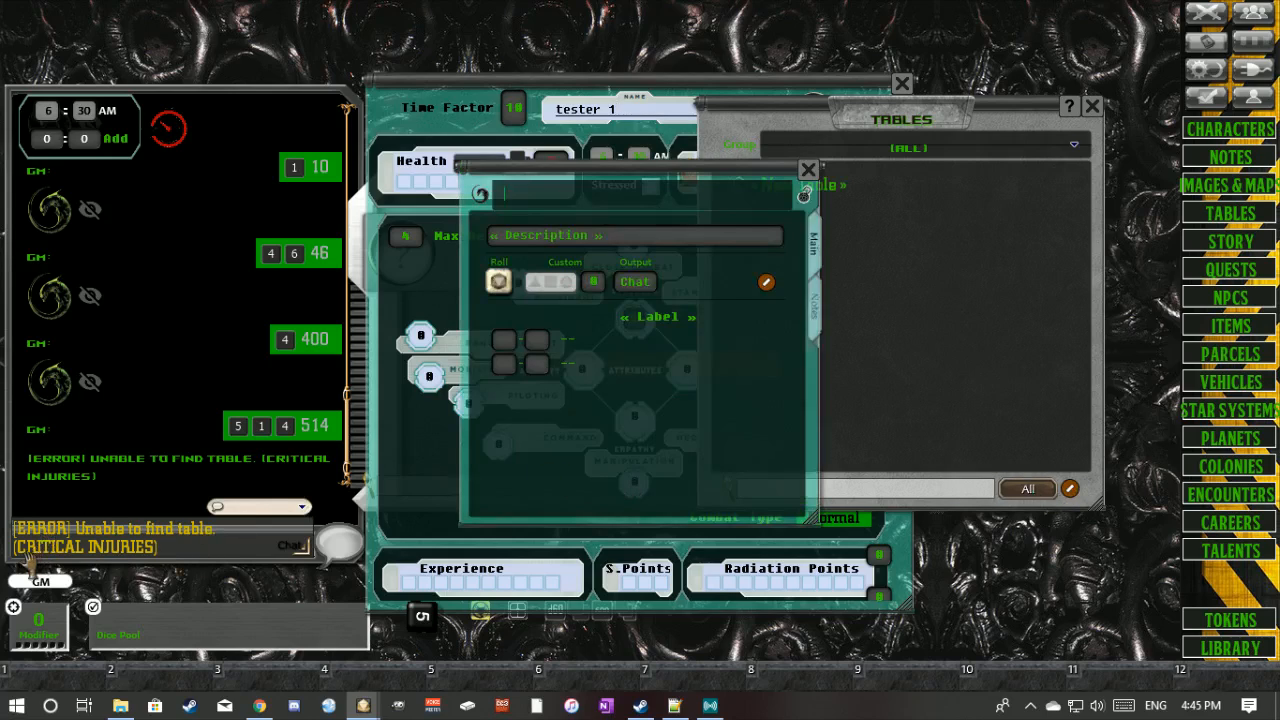
{"action": "key", "text": "shift"}
{"action": "left_click", "coordinate": [88, 558]}
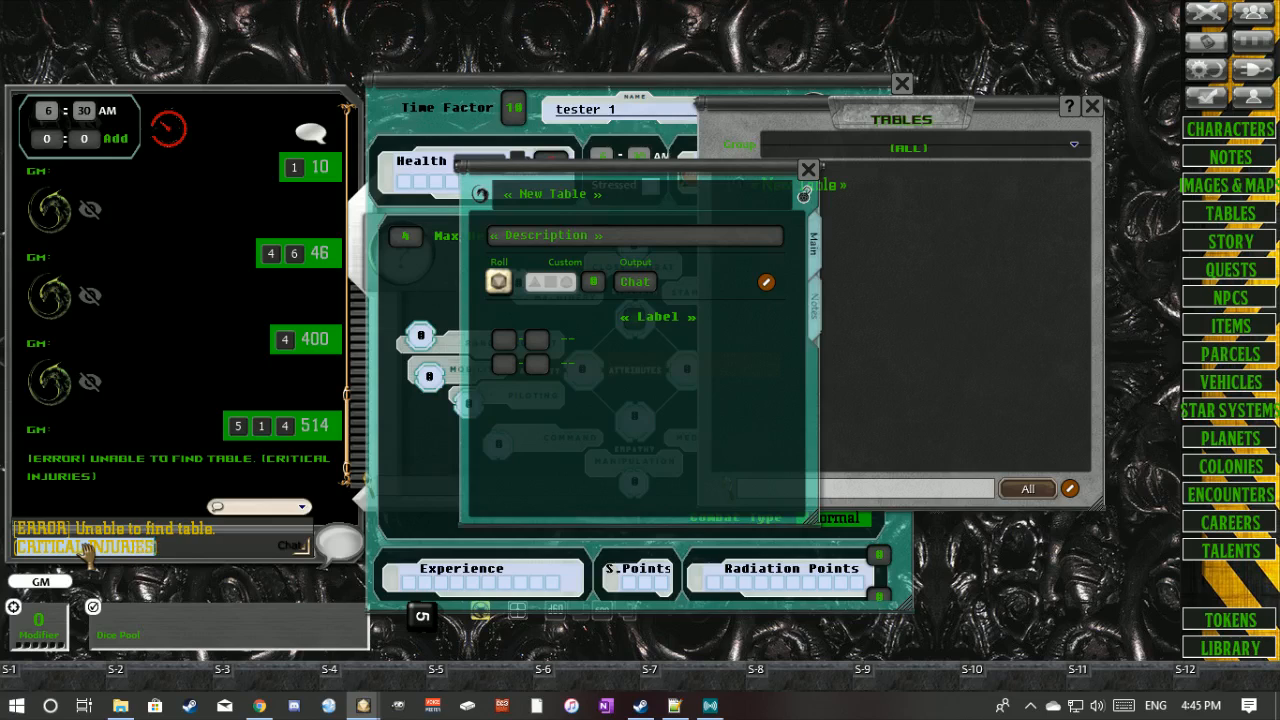
{"action": "key", "text": "ctrl"}
{"action": "key", "text": "ctrl+c"}
{"action": "left_click", "coordinate": [540, 194]}
{"action": "key", "text": "ctrl+v"}
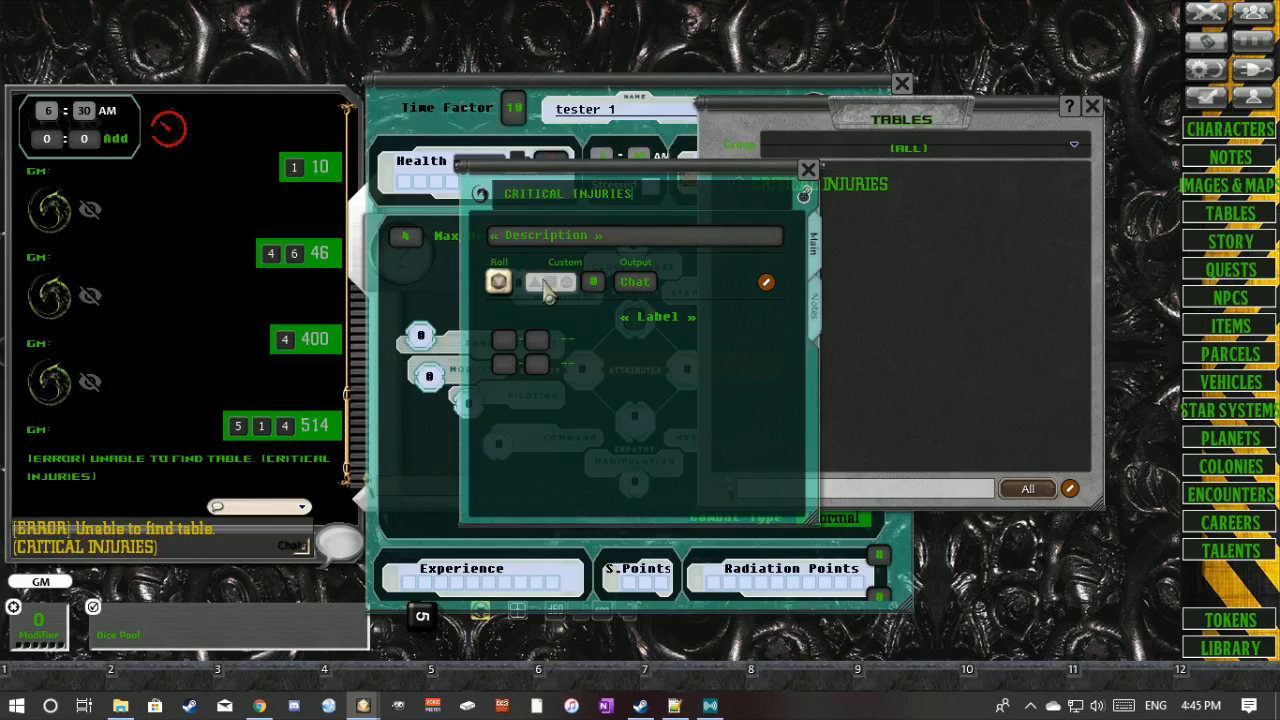
- Fill in the CRITICAL INJURIES table with rows 1 and 2, giving them the results 1 and 2, and close it
{"action": "left_click", "coordinate": [610, 238]}
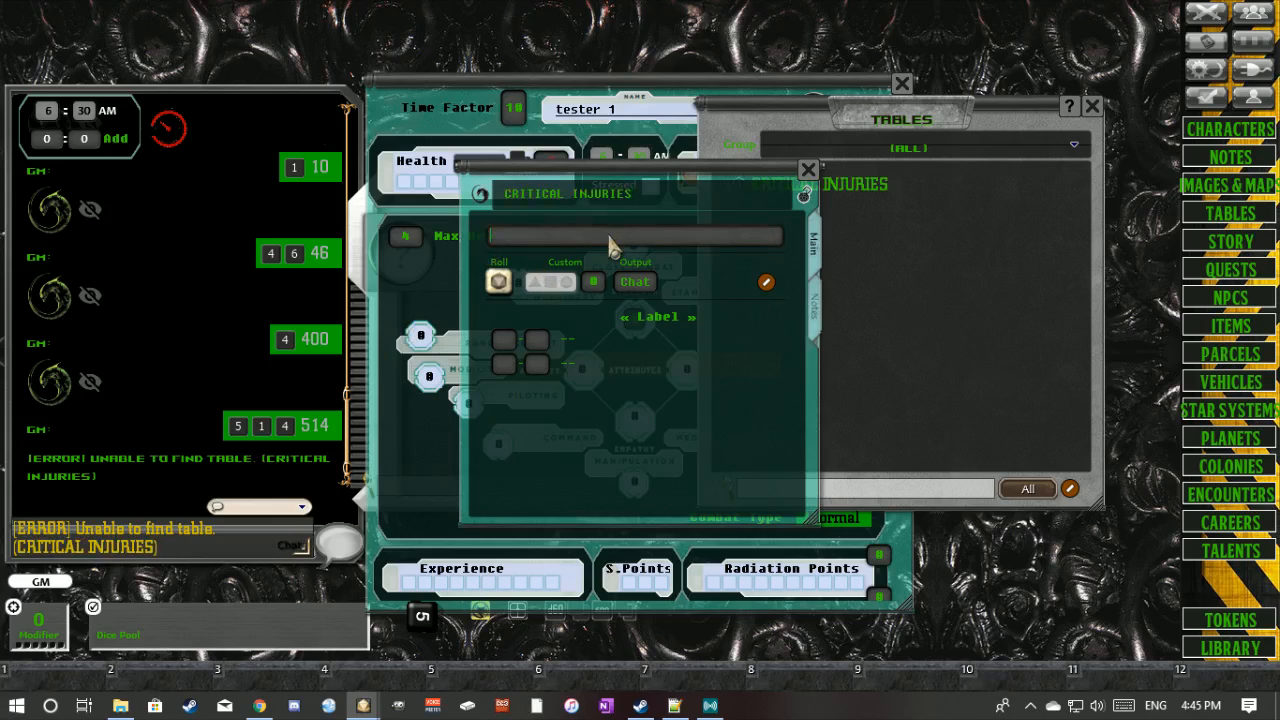
{"action": "left_click", "coordinate": [518, 360]}
{"action": "left_click", "coordinate": [505, 362]}
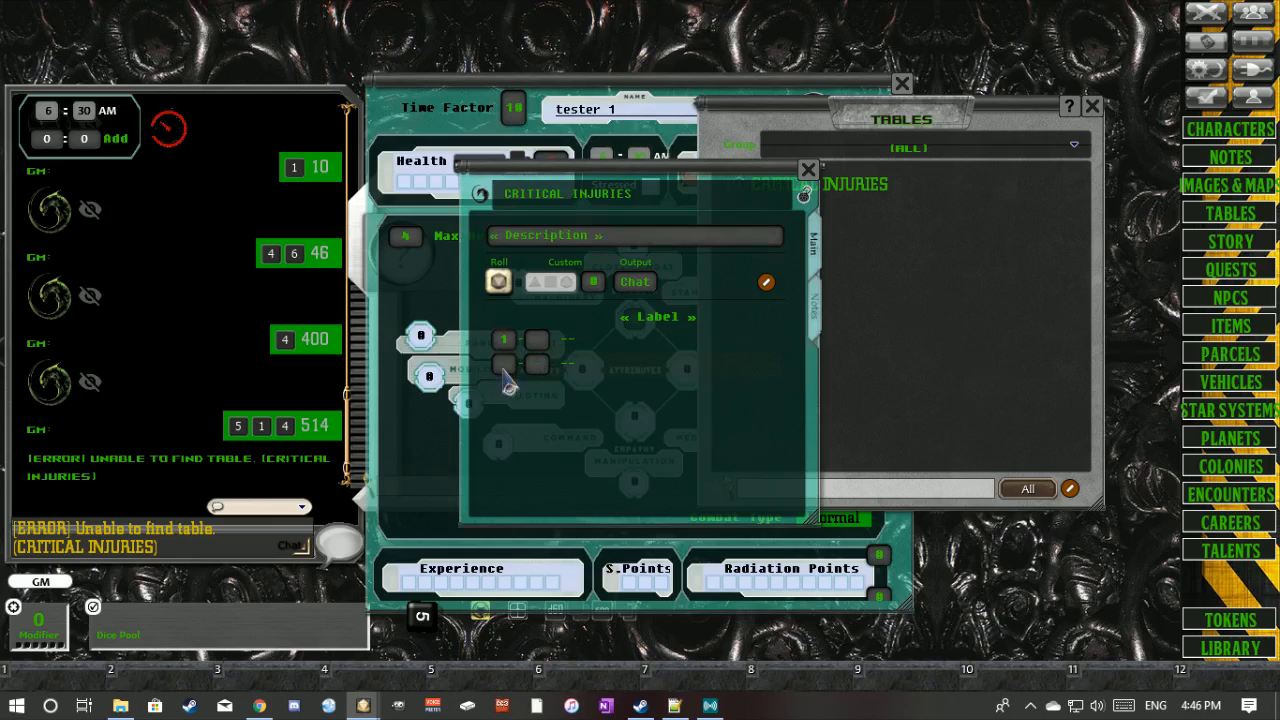
{"action": "left_click", "coordinate": [570, 363]}
{"action": "type", "text": "2"}
{"action": "type", "text": "1"}
{"action": "left_click", "coordinate": [809, 170]}
- Roll critical injuries for the human character, switch the character type to Synth and roll again
{"action": "left_click", "coordinate": [515, 232]}
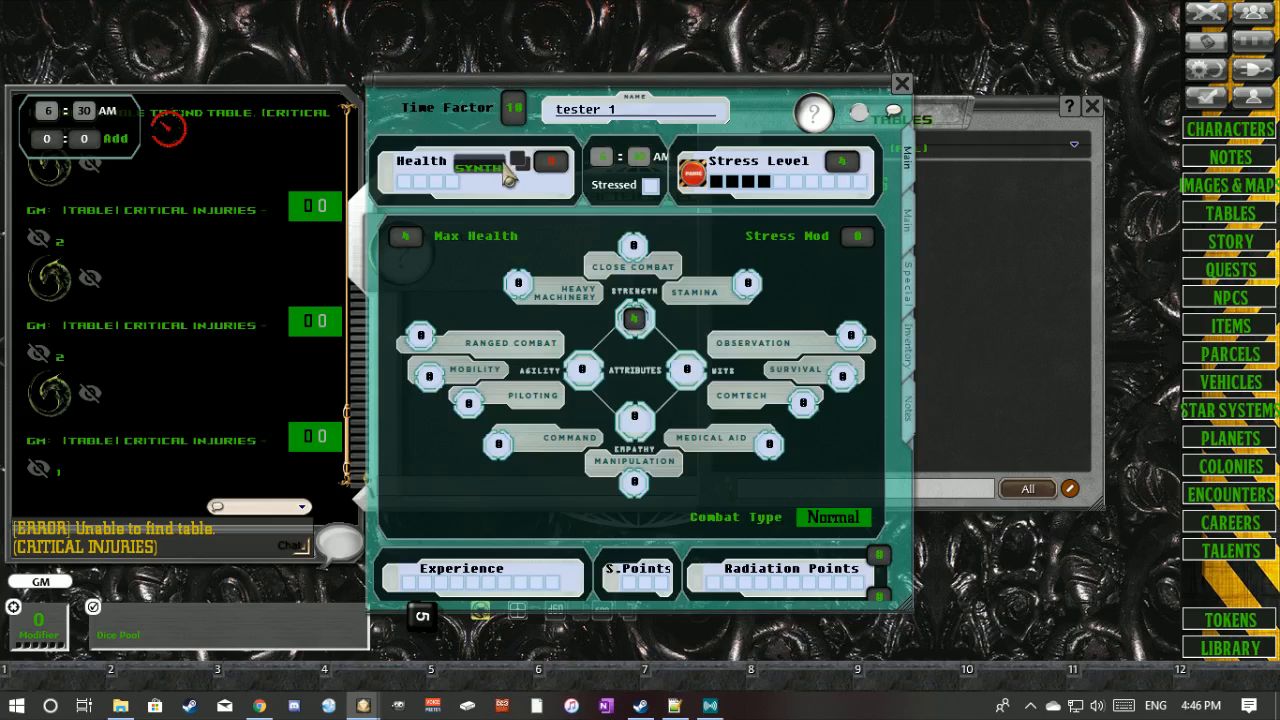
{"action": "left_click", "coordinate": [520, 165]}
{"action": "left_click", "coordinate": [551, 168]}
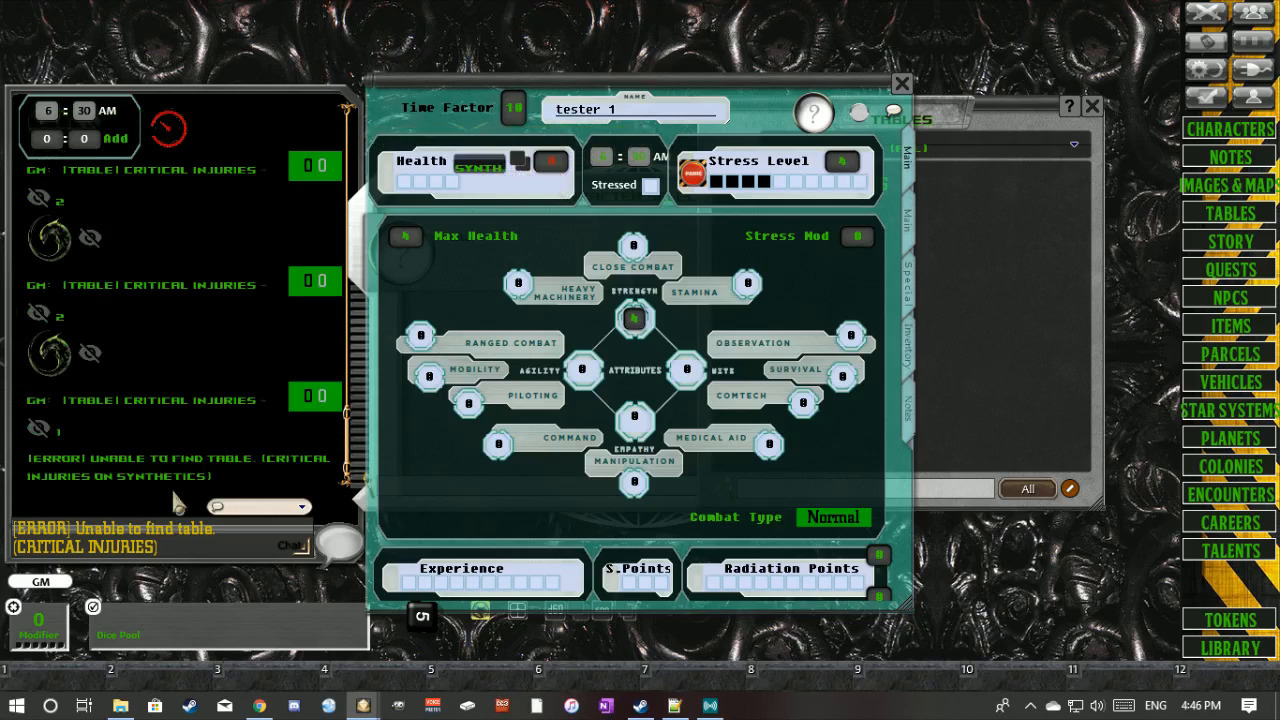
- Replace the text in the chat entry with the error message about the missing synthetics table
{"action": "left_click", "coordinate": [204, 554]}
{"action": "key", "text": "ctrl+a"}
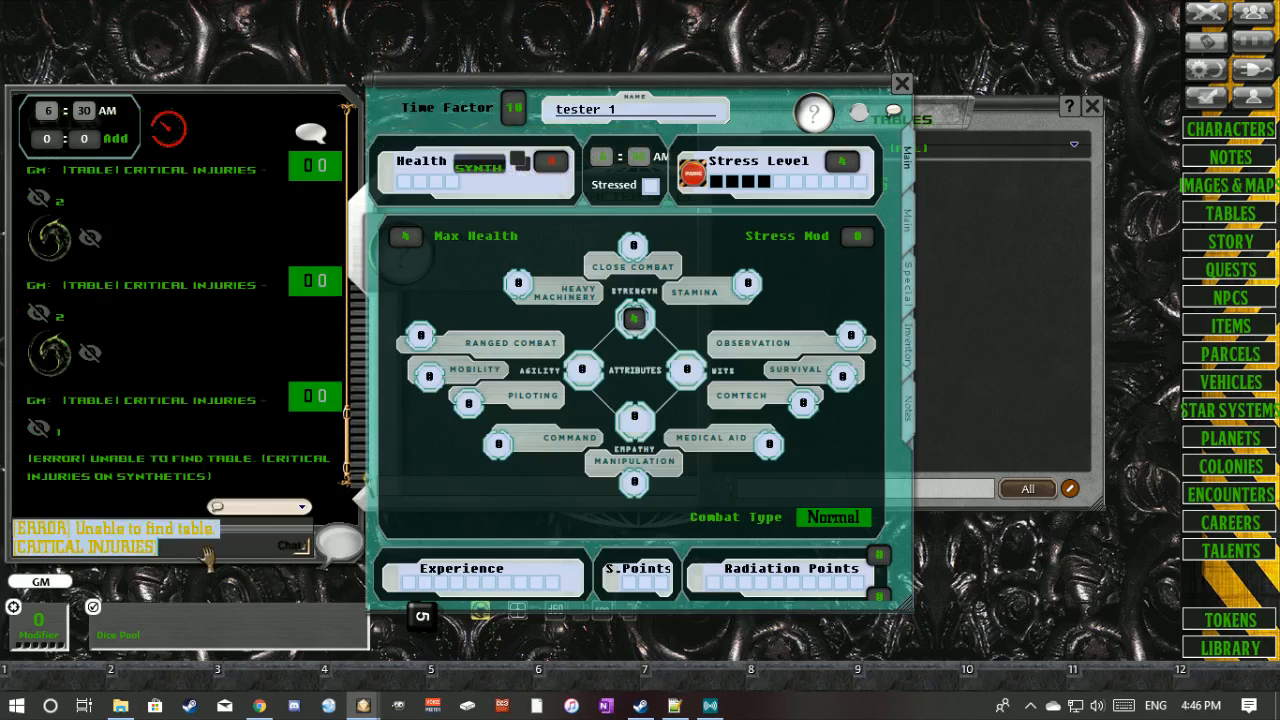
{"action": "key", "text": "BackSpace"}
{"action": "left_click_drag", "start_coordinate": [187, 502], "coordinate": [166, 548]}
{"action": "left_click_drag", "start_coordinate": [172, 502], "coordinate": [85, 548]}
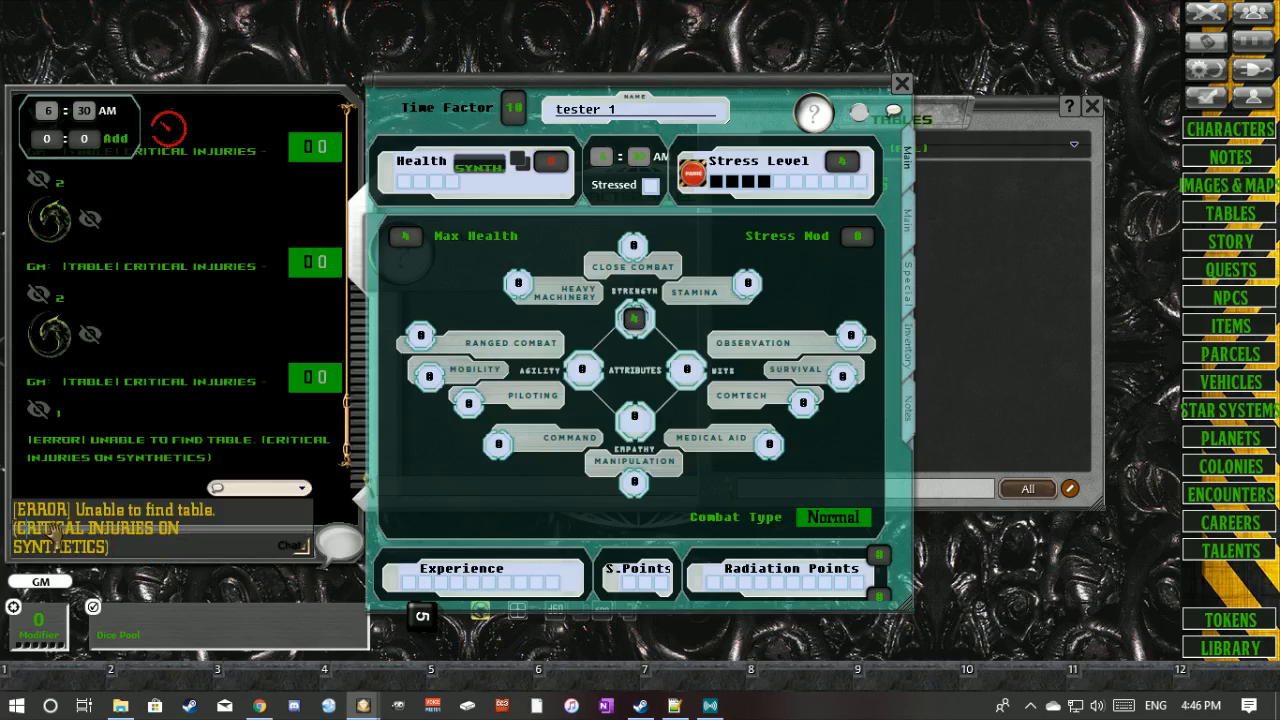
- Create a new table named CRITICAL INJURIES ON SYNTHETICS, copying the name from the error text in the chat entry
{"action": "key", "text": "shift"}
{"action": "key", "text": "shift+Right"}
{"action": "key", "text": "shift+Right"}
{"action": "key", "text": "shift+Right"}
{"action": "key", "text": "shift+Right"}
{"action": "key", "text": "shift+Right"}
{"action": "key", "text": "shift+Right"}
{"action": "key", "text": "shift+Right"}
{"action": "key", "text": "shift+Right"}
{"action": "key", "text": "shift+Right"}
{"action": "key", "text": "shift+Right"}
{"action": "key", "text": "shift+Right"}
{"action": "key", "text": "shift+Right"}
{"action": "key", "text": "shift+Right"}
{"action": "key", "text": "shift+Right"}
{"action": "key", "text": "shift+Right"}
{"action": "key", "text": "shift+Right"}
{"action": "key", "text": "shift+Right"}
{"action": "key", "text": "shift+Right"}
{"action": "key", "text": "shift+Right"}
{"action": "key", "text": "shift+Right"}
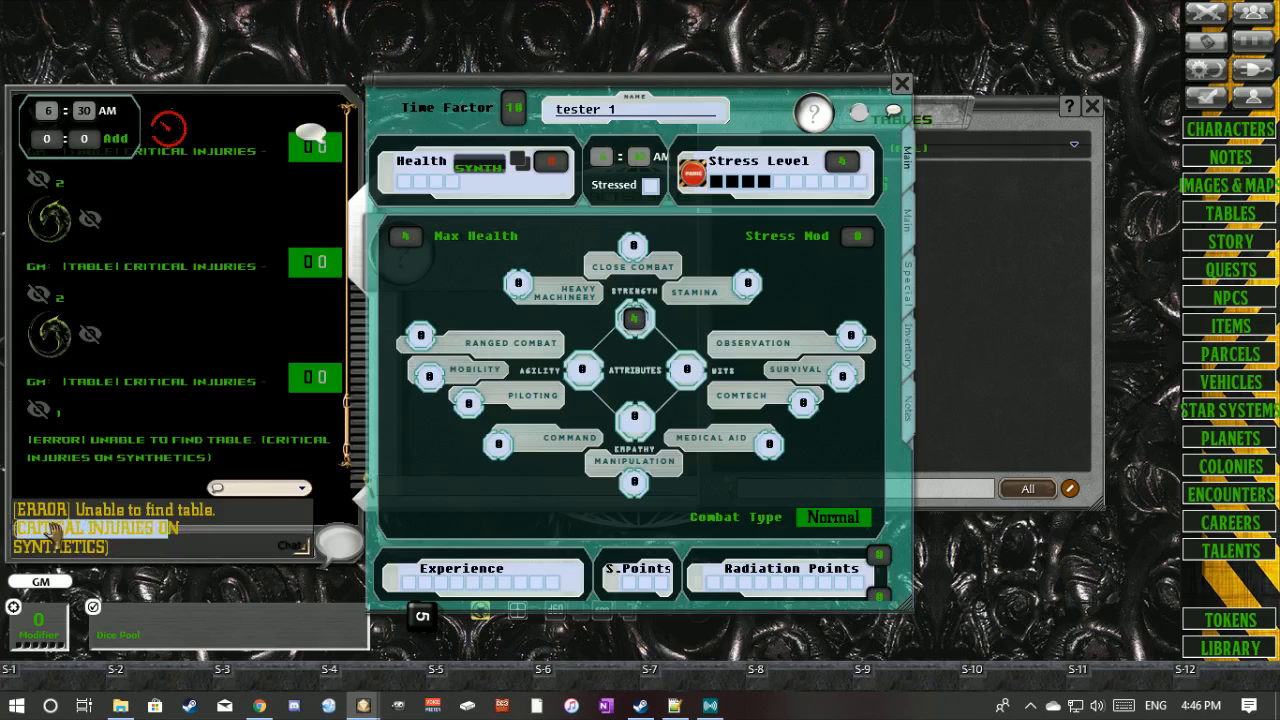
{"action": "key", "text": "ctrl"}
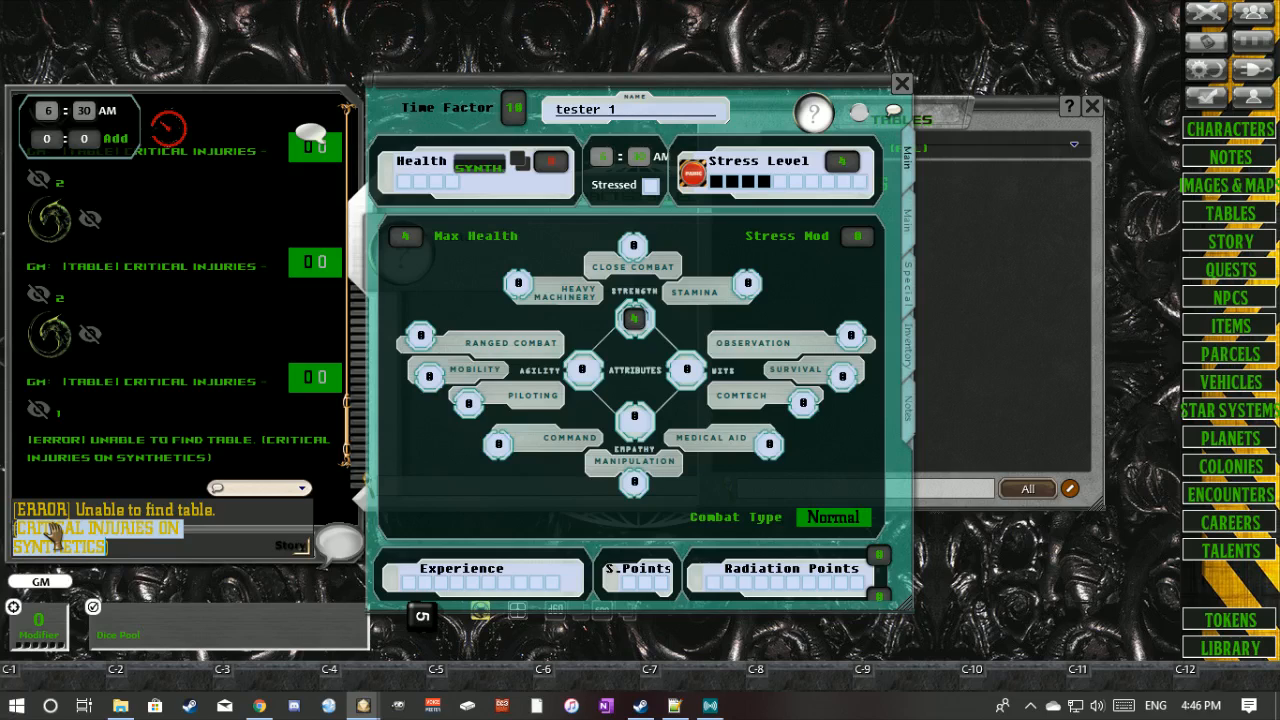
{"action": "key", "text": "ctrl+c"}
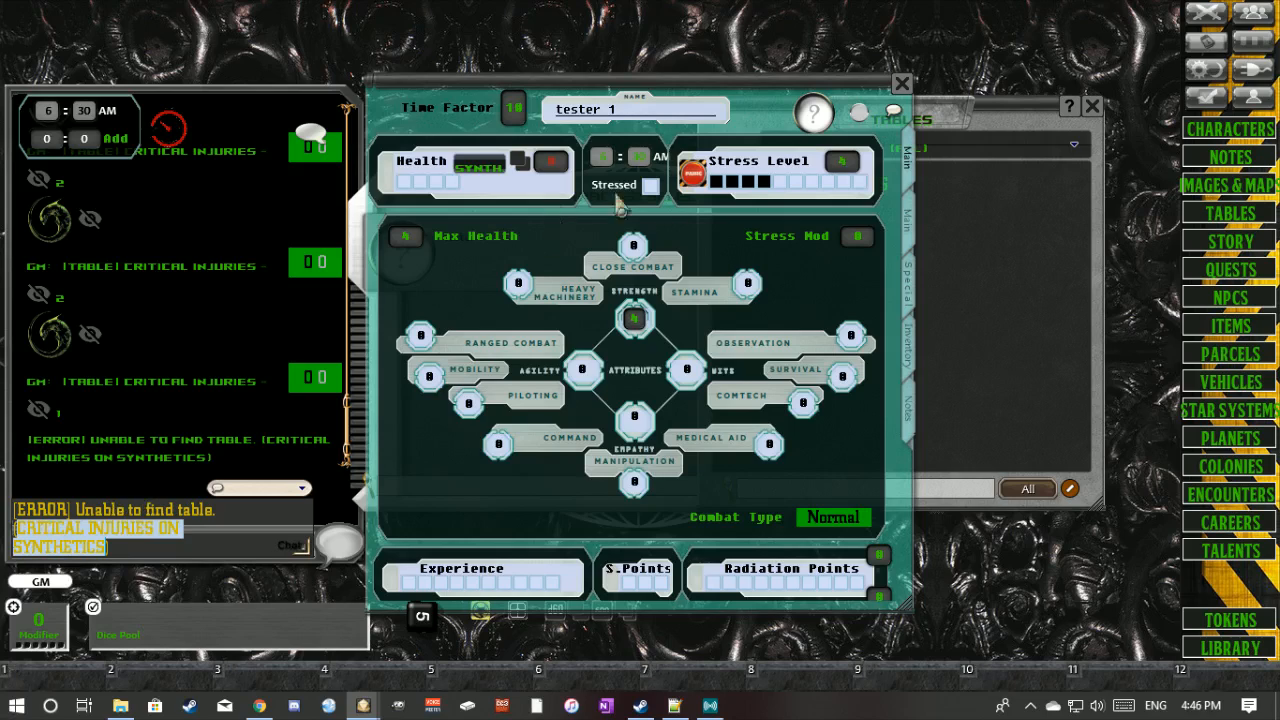
{"action": "left_click", "coordinate": [960, 330]}
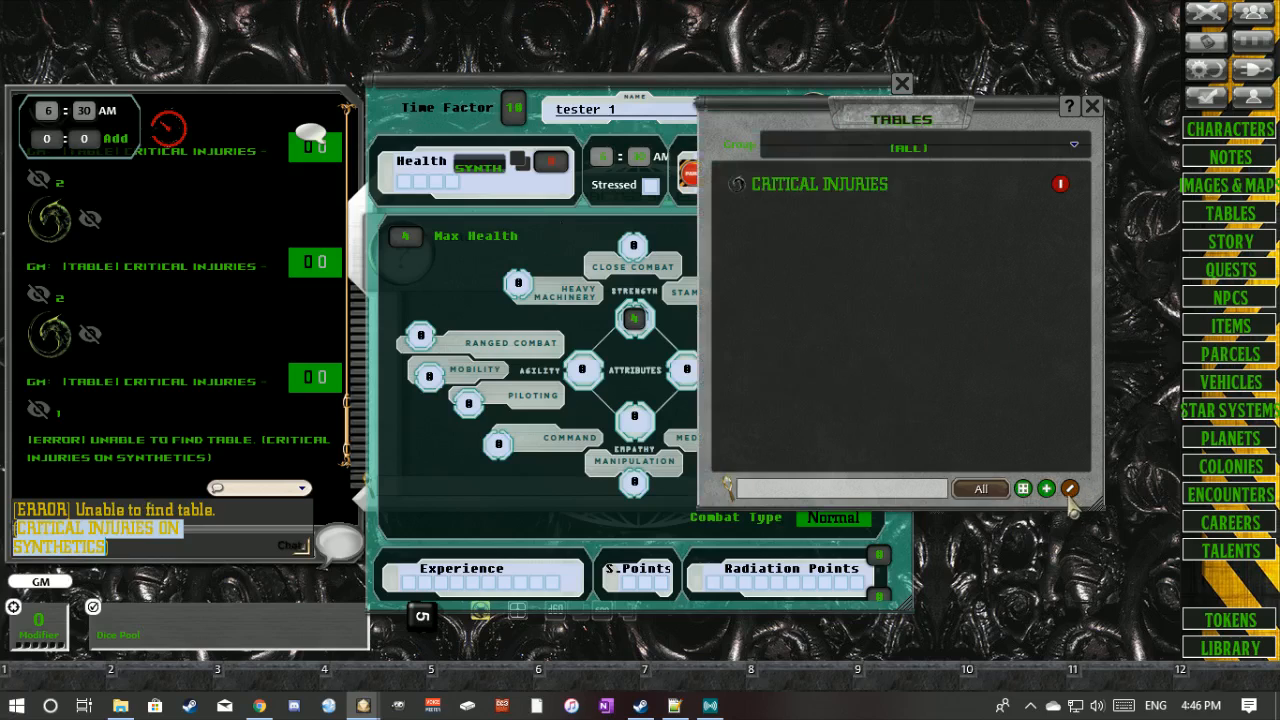
{"action": "left_click", "coordinate": [1047, 489]}
{"action": "key", "text": "ctrl+v"}
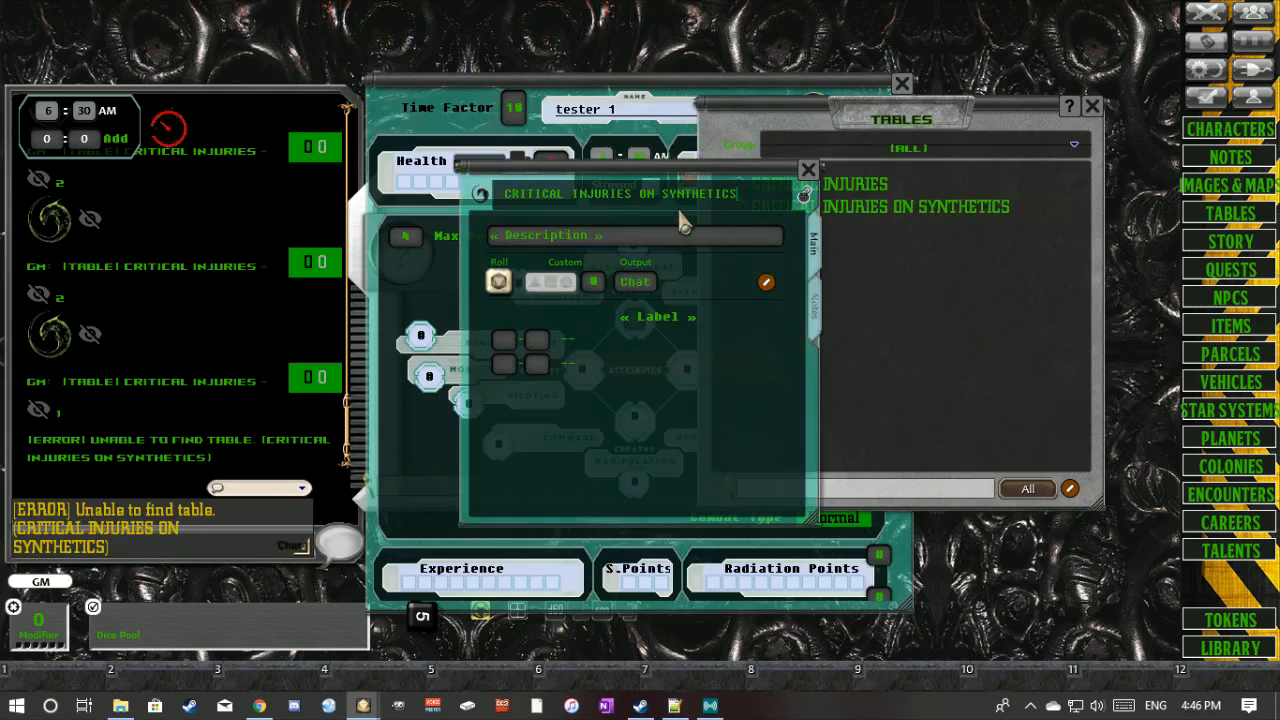
- Give the synthetics table rows 1 and 2 with the results 1synth and 2synth, lock it and close it
{"action": "left_click", "coordinate": [704, 242]}
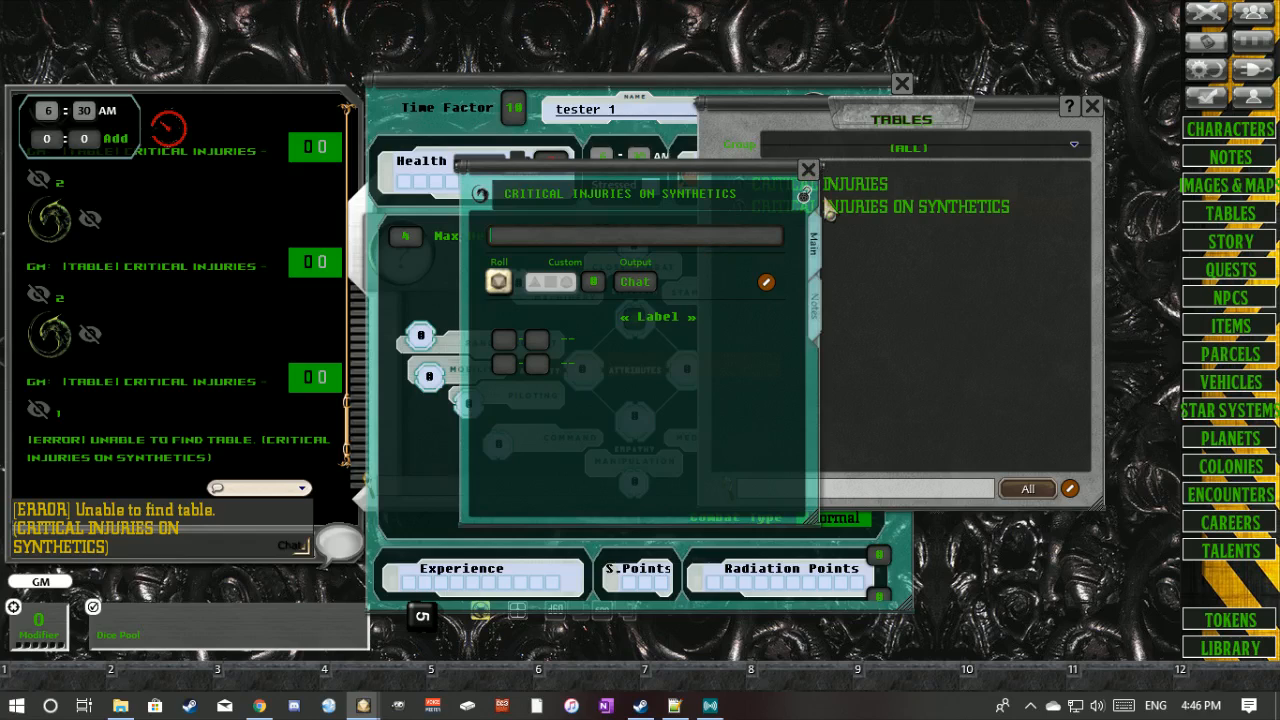
{"action": "left_click", "coordinate": [506, 341]}
{"action": "type", "text": "1"}
{"action": "left_click", "coordinate": [509, 364]}
{"action": "type", "text": "2synth"}
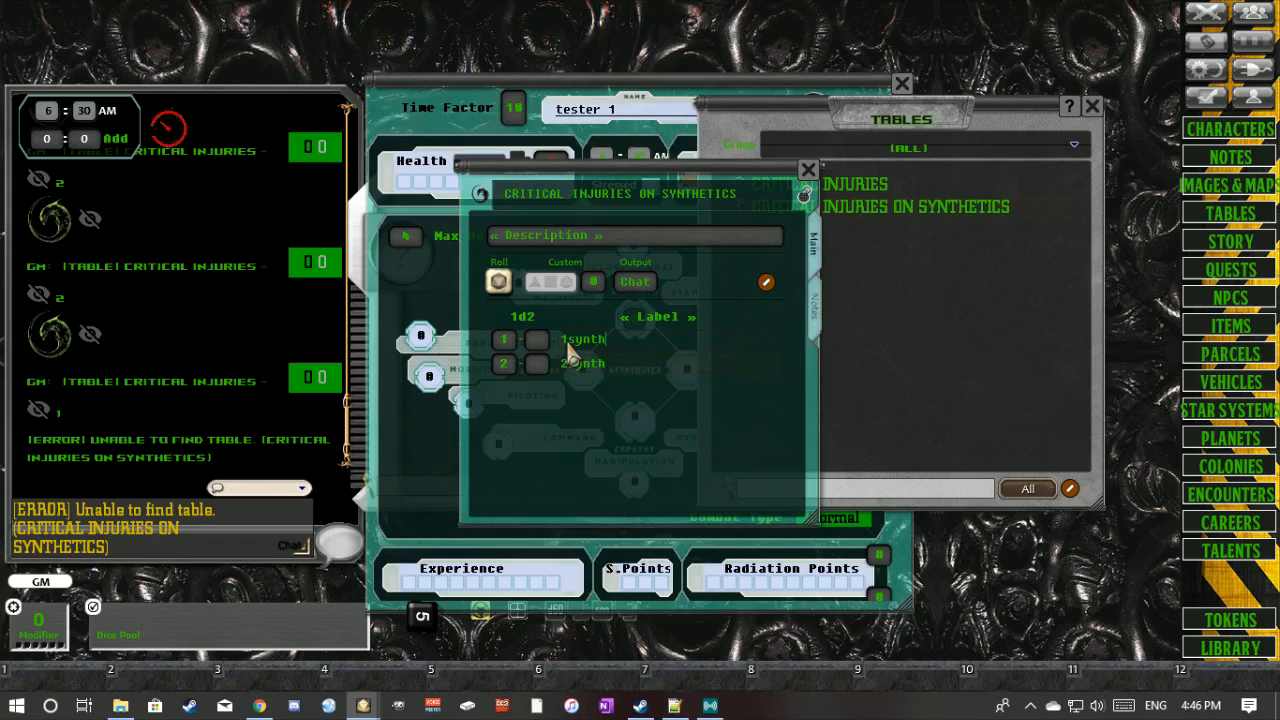
{"action": "left_click", "coordinate": [803, 178]}
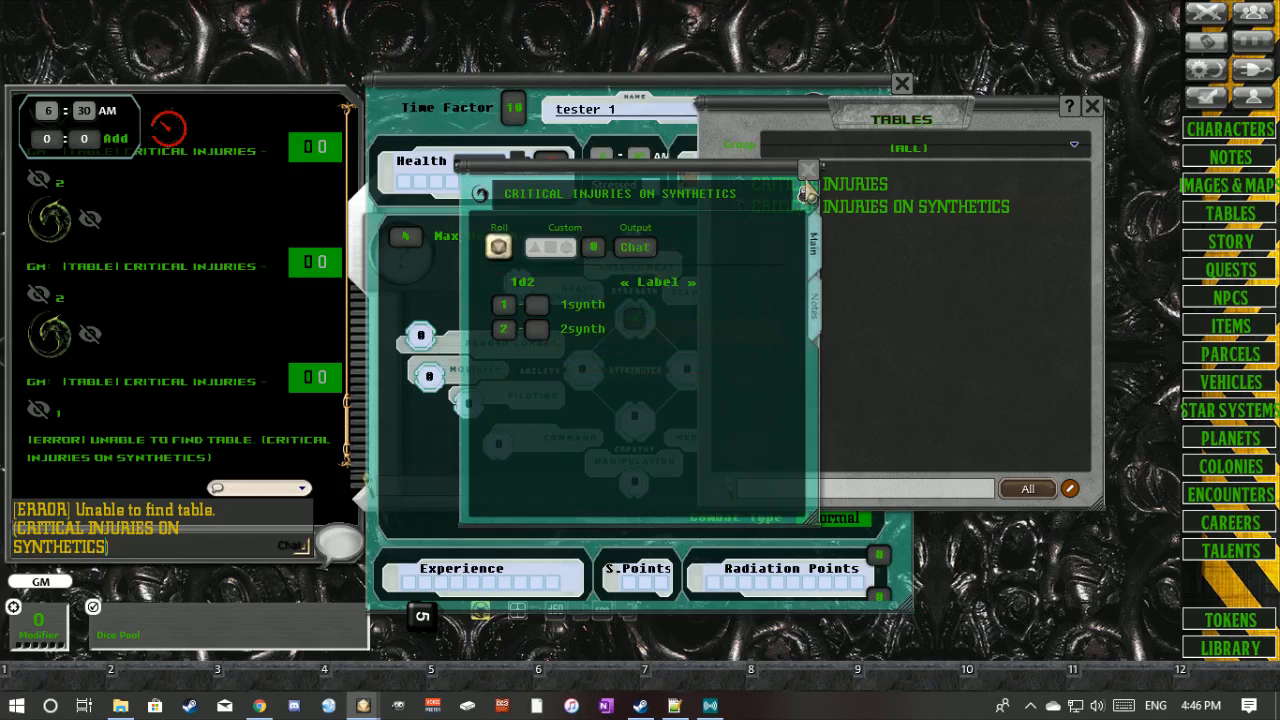
- Roll critical injuries for the Synth character several times and make a panic roll
{"action": "left_click", "coordinate": [528, 176]}
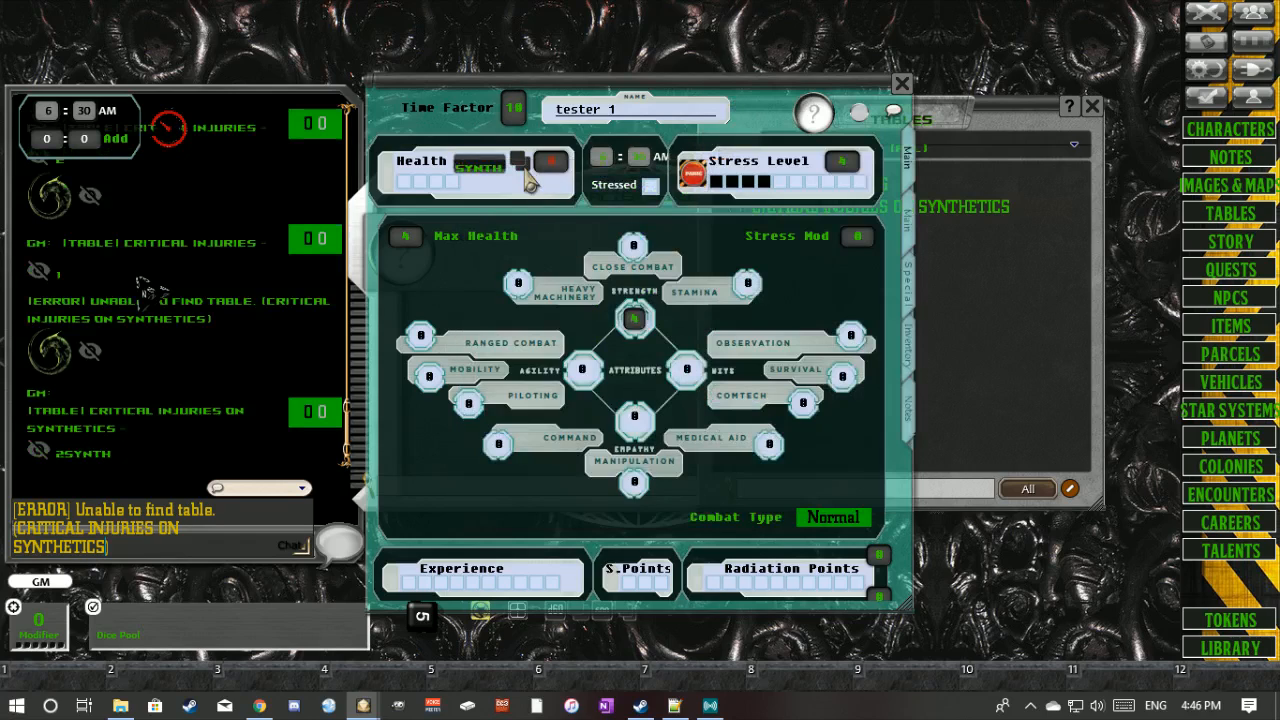
{"action": "left_click", "coordinate": [528, 176]}
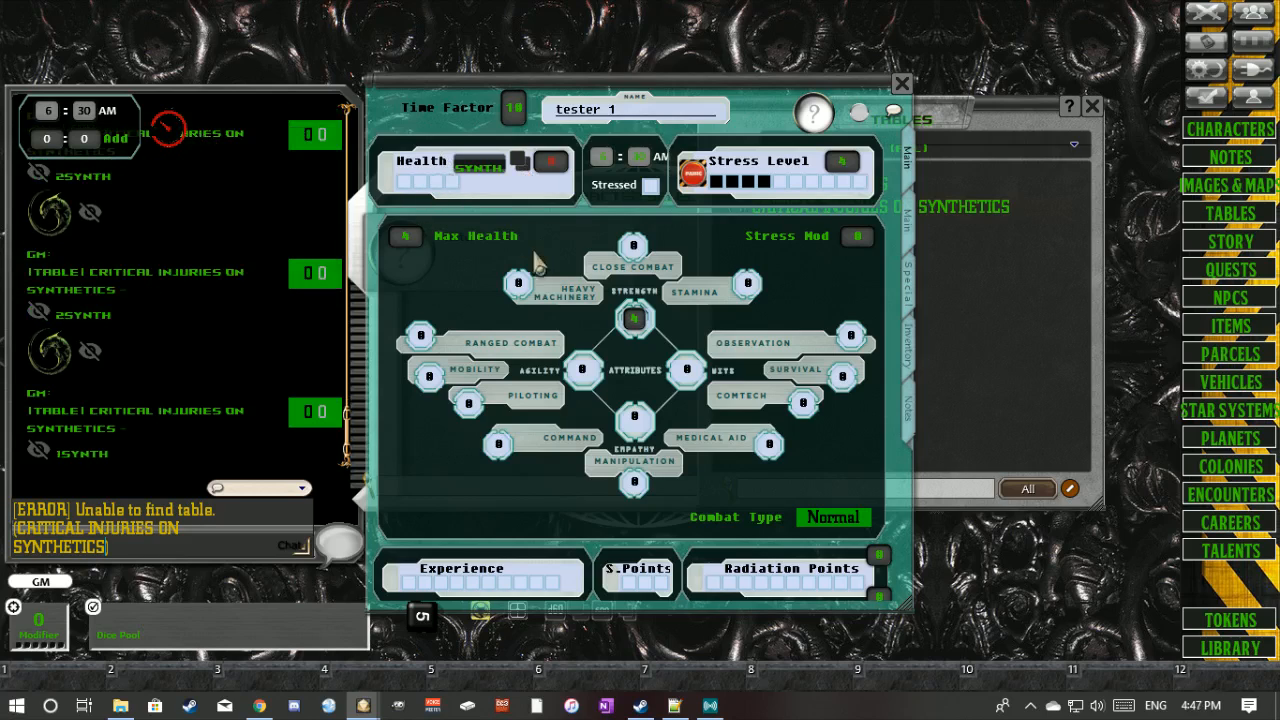
{"action": "left_click", "coordinate": [693, 176]}
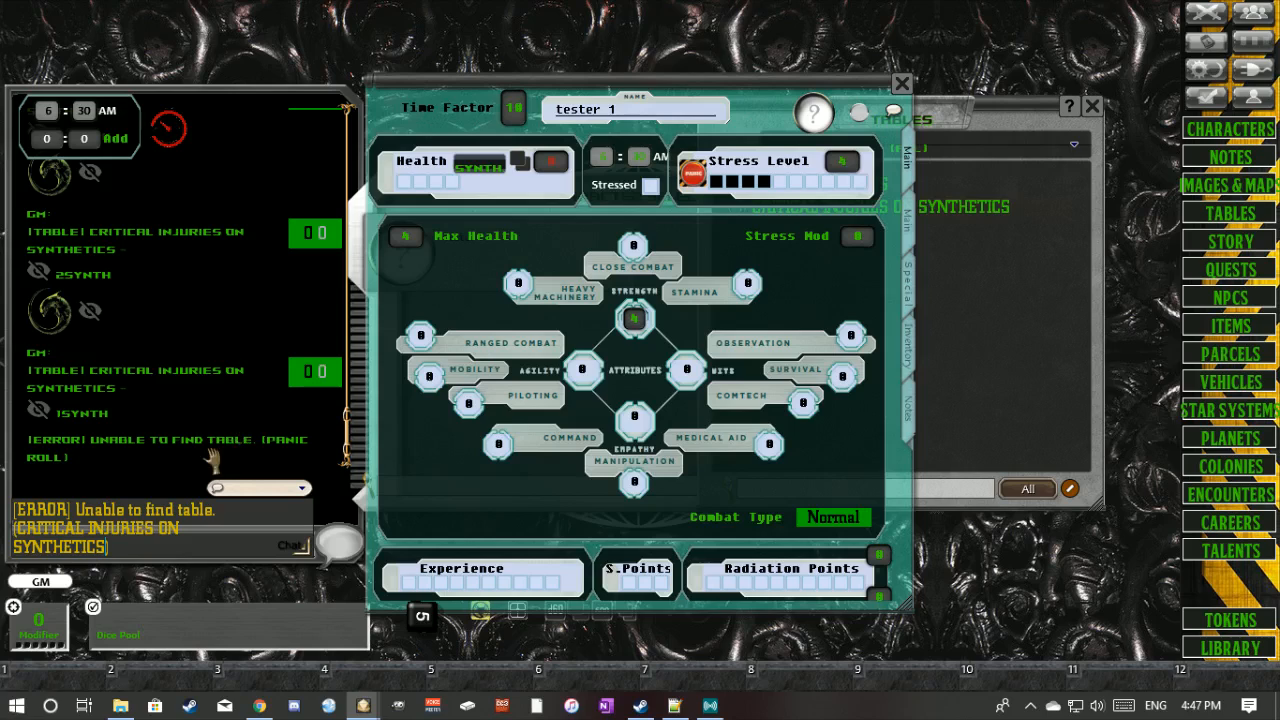
- Replace the text in the chat entry with the error message about the missing panic table
{"action": "left_click", "coordinate": [180, 528]}
{"action": "key", "text": "BackSpace"}
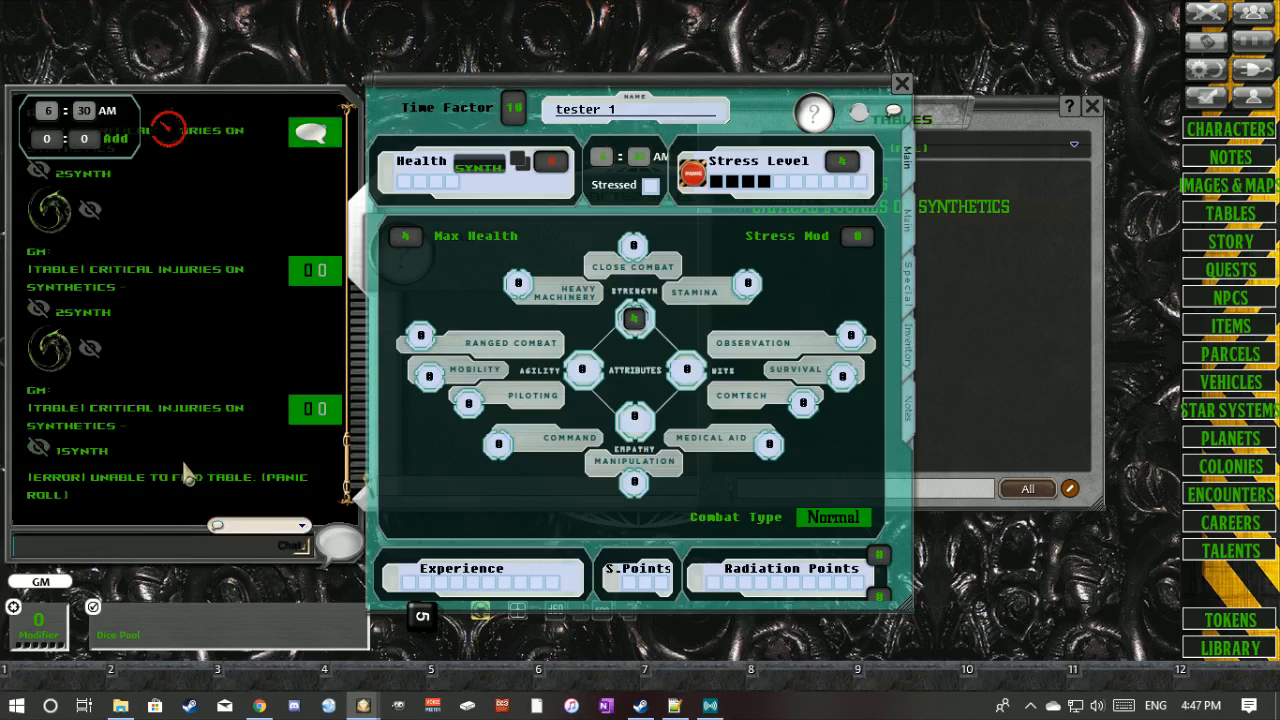
{"action": "left_click_drag", "start_coordinate": [186, 478], "coordinate": [148, 550]}
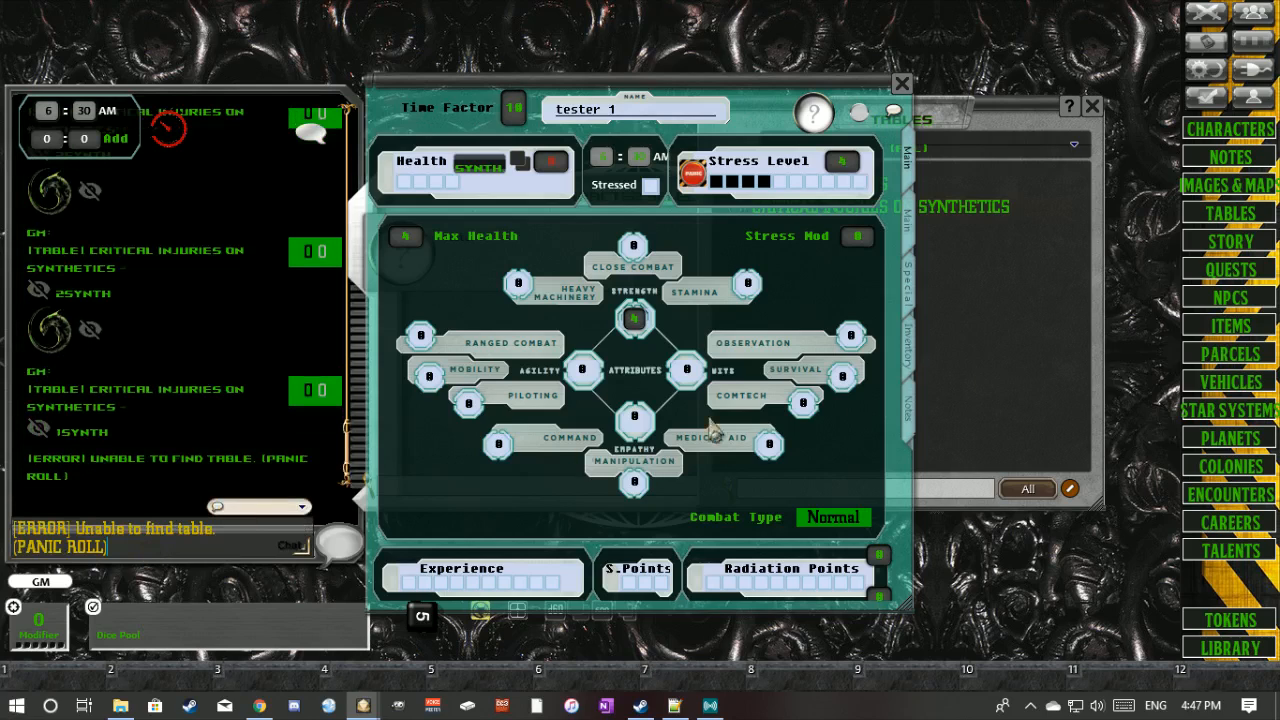
- Create a new table named PANIC ROLL, taking the name from the error text in the chat entry
{"action": "left_click", "coordinate": [1015, 351]}
{"action": "left_click", "coordinate": [1070, 488]}
{"action": "left_click", "coordinate": [955, 460]}
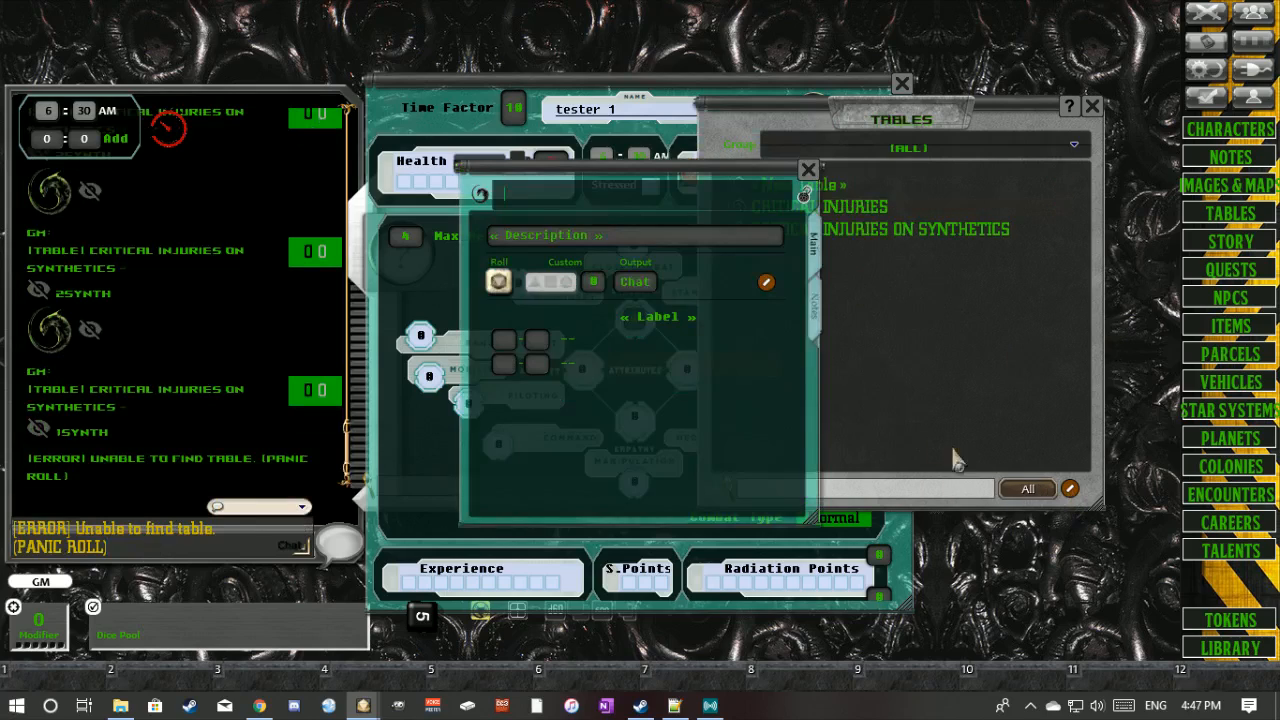
{"action": "left_click", "coordinate": [21, 546]}
{"action": "key", "text": "shift+Right"}
{"action": "key", "text": "shift+Right"}
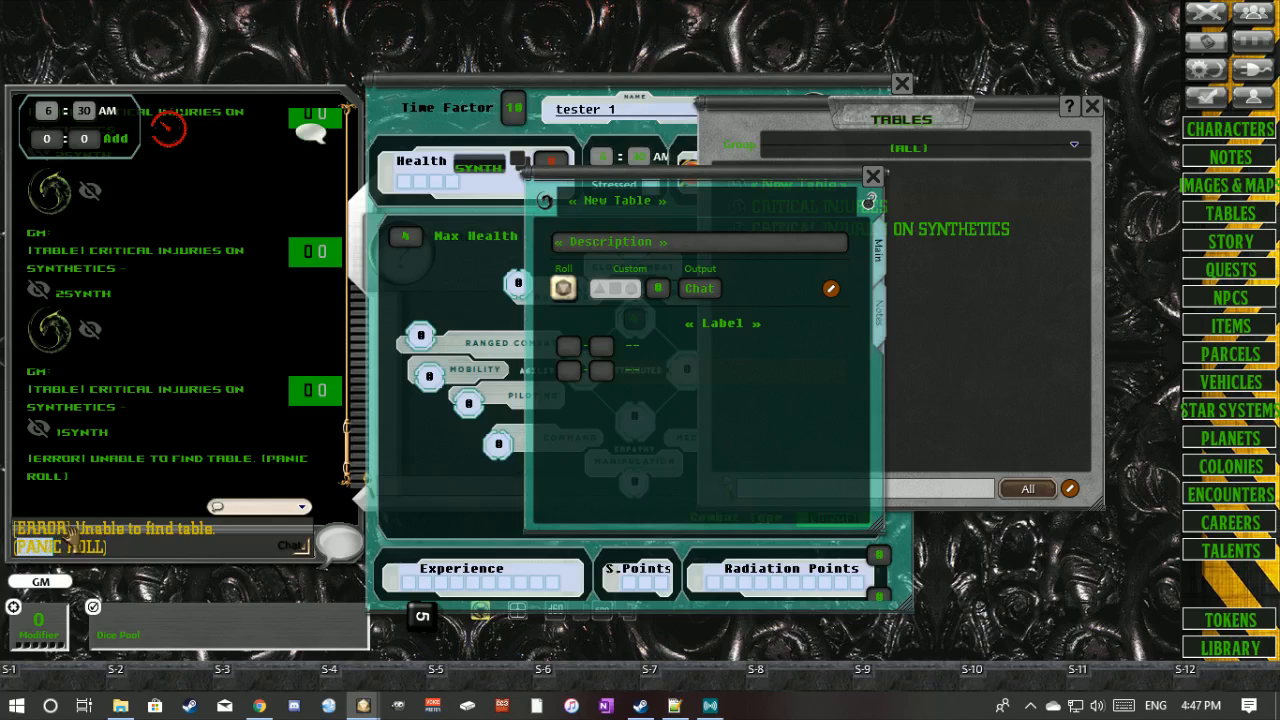
{"action": "key", "text": "ctrl"}
{"action": "left_click_drag", "start_coordinate": [64, 540], "coordinate": [625, 199]}
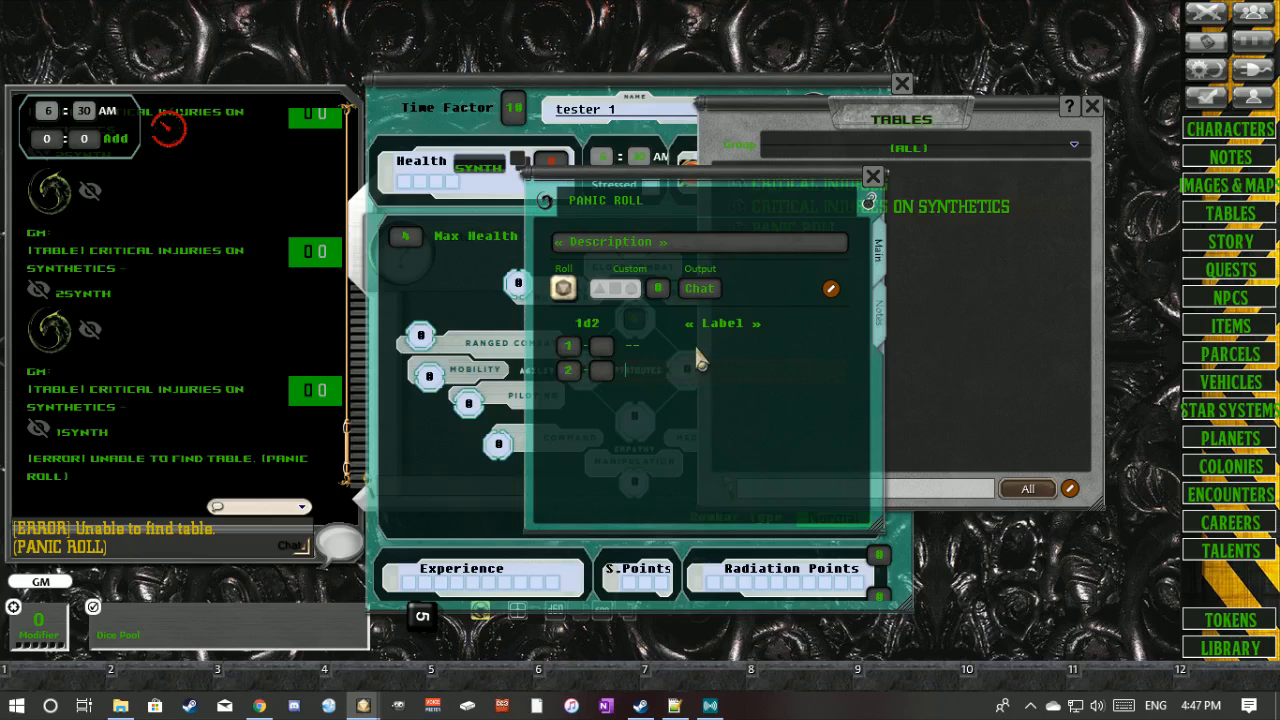
- Enter the results 1 and 2 for rows 1 and 2 of the PANIC ROLL table, lock it and close it
{"action": "type", "text": "1"}
{"action": "key", "text": "Tab"}
{"action": "type", "text": "2"}
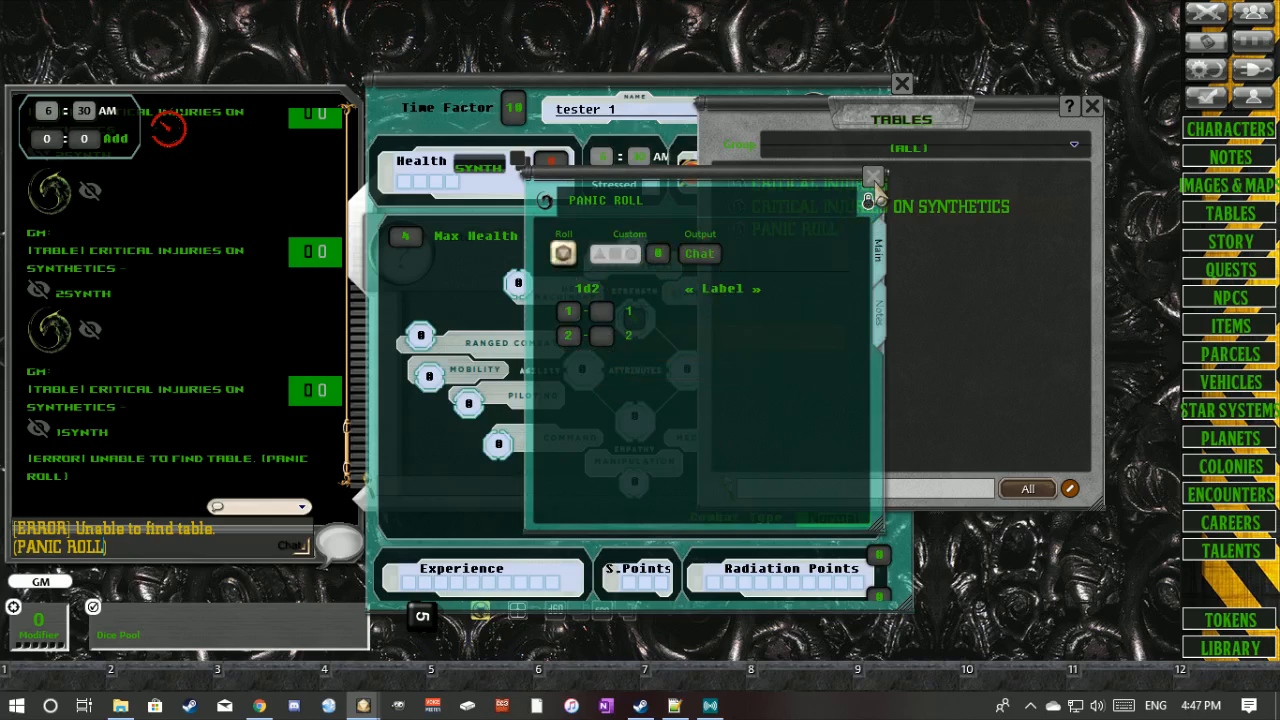
{"action": "left_click", "coordinate": [872, 177]}
- Make a panic roll from the character sheet and roll the stress level twice
{"action": "left_click", "coordinate": [432, 285]}
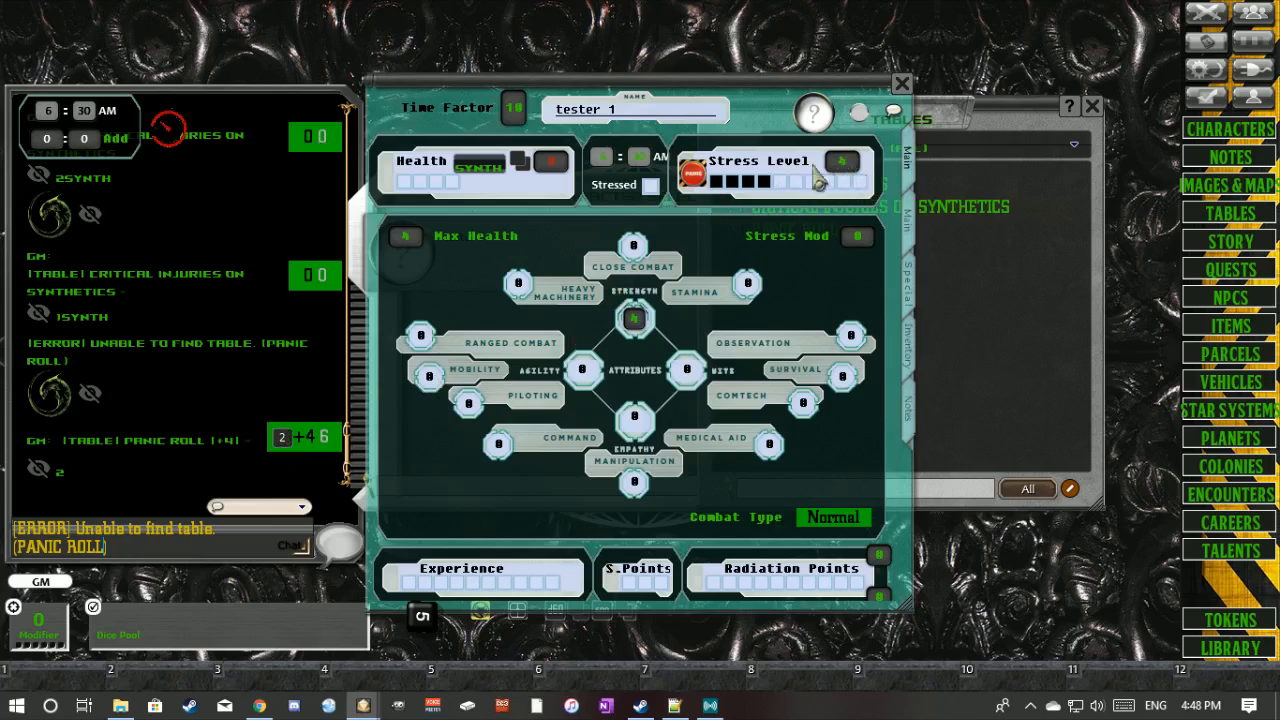
{"action": "double_click", "coordinate": [841, 161]}
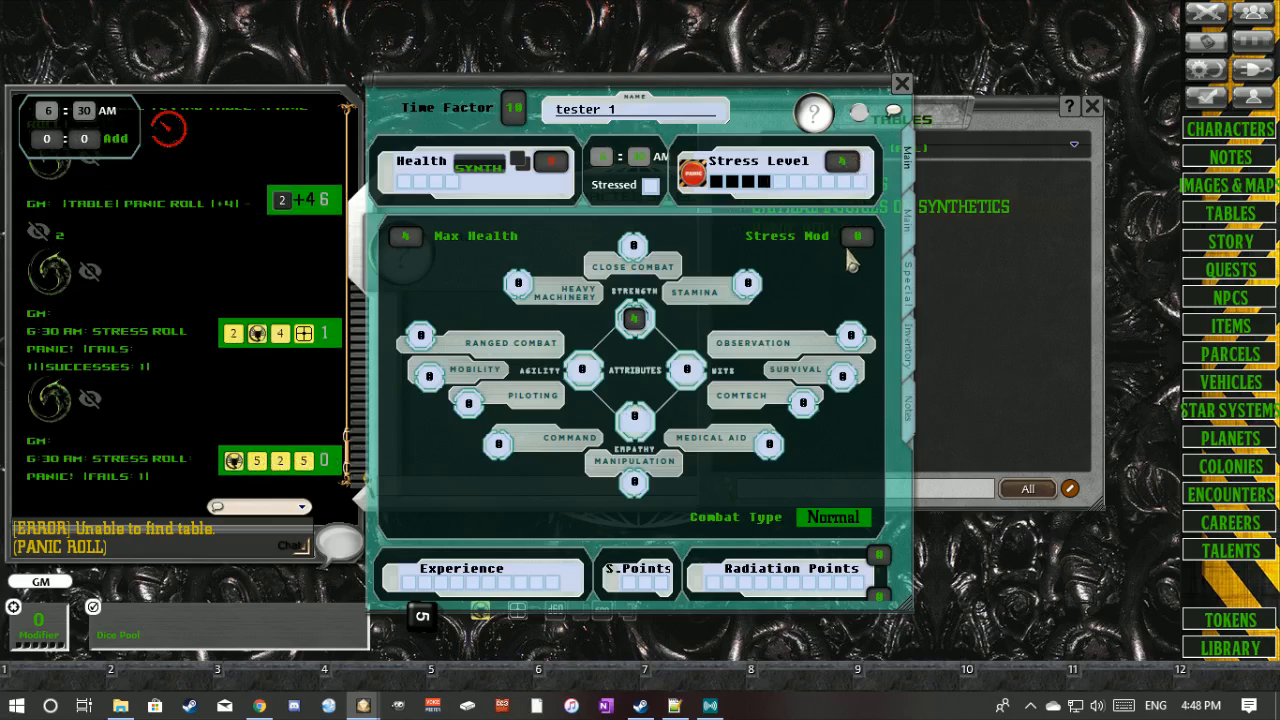
- Set the Stress Mod to -2 and make another panic roll
{"action": "key", "text": "ctrl"}
{"action": "left_click", "coordinate": [695, 178]}
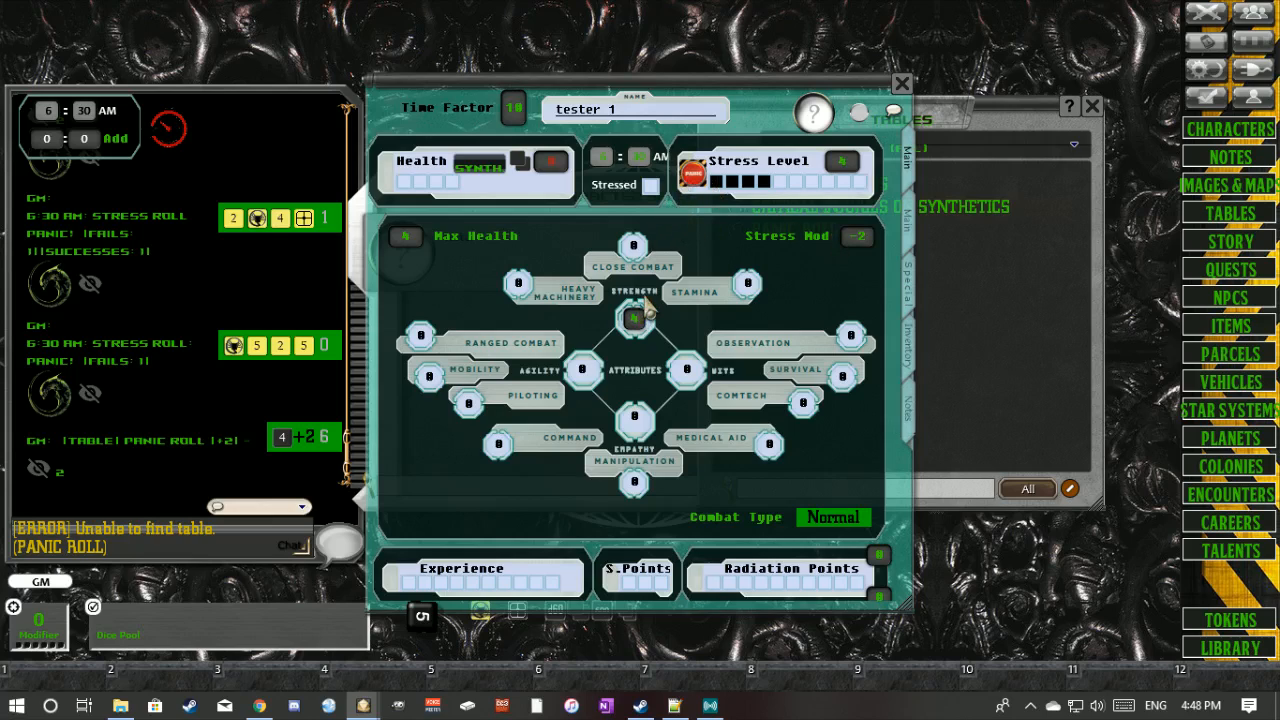
- Set the character's Agility to 2, Empathy to 2 and Wits to 3
{"action": "scroll", "coordinate": [588, 373], "scroll_direction": "up", "scroll_amount": 2}
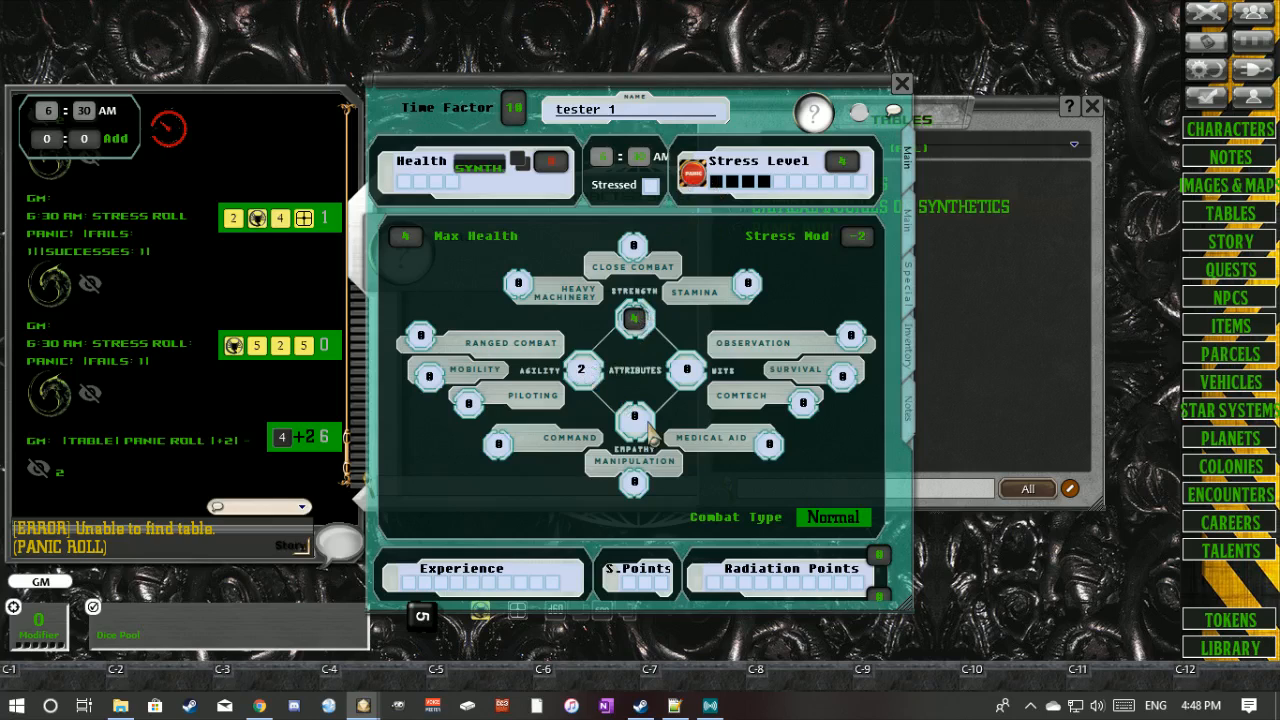
{"action": "scroll", "coordinate": [636, 420], "scroll_direction": "up", "scroll_amount": 2}
{"action": "scroll", "coordinate": [688, 375], "scroll_direction": "up", "scroll_amount": 3}
- Set Close Combat to 3, and Stamina, Heavy Machinery, Ranged Combat, Mobility and Piloting to 2 each
{"action": "scroll", "coordinate": [750, 286], "scroll_direction": "up", "scroll_amount": 2}
{"action": "scroll", "coordinate": [633, 250], "scroll_direction": "up", "scroll_amount": 3}
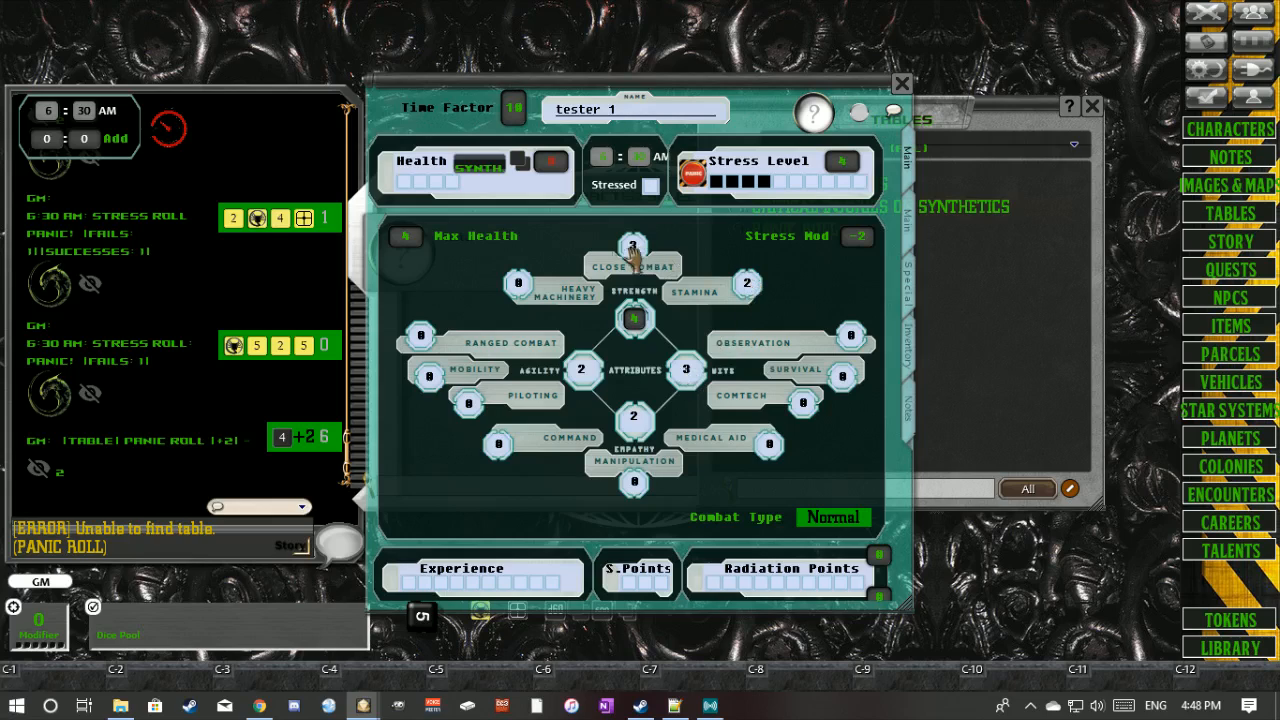
{"action": "scroll", "coordinate": [420, 336], "scroll_direction": "up", "scroll_amount": 2}
{"action": "scroll", "coordinate": [428, 376], "scroll_direction": "up", "scroll_amount": 2}
{"action": "scroll", "coordinate": [466, 404], "scroll_direction": "up", "scroll_amount": 2}
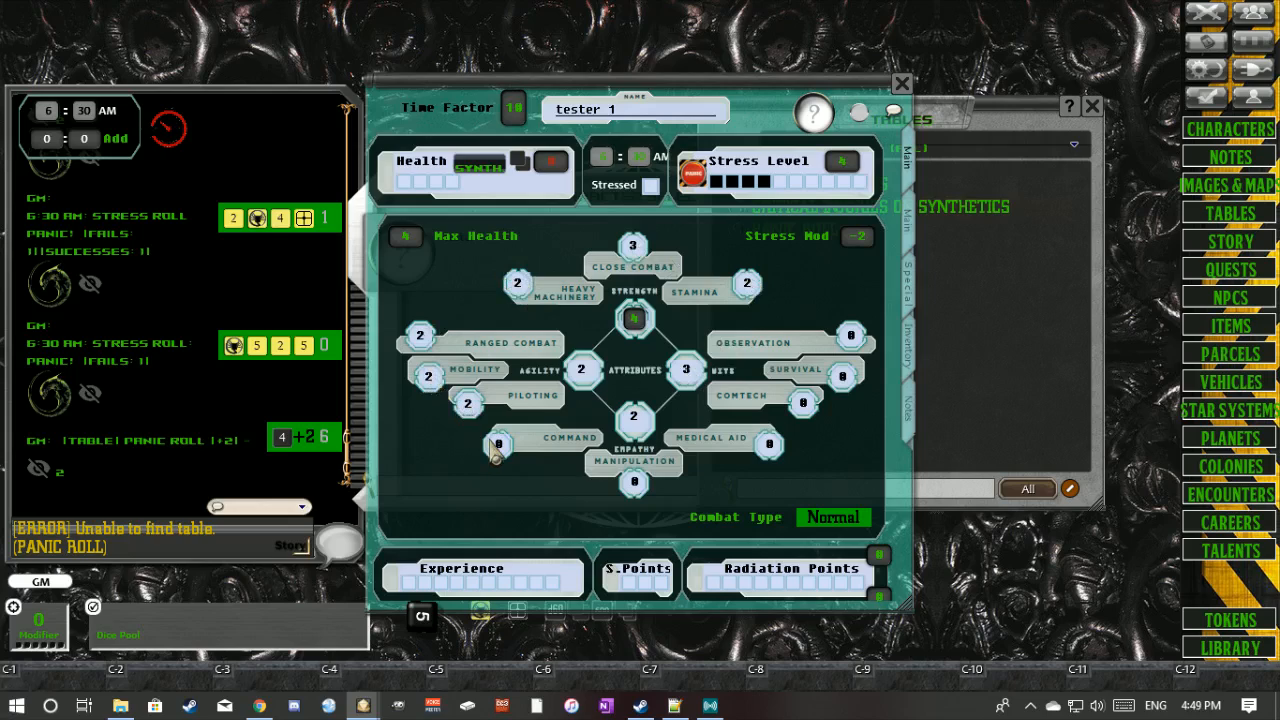
- Set Command and Medical Aid to 1, Manipulation, Comtech and Survival to 2, and Observation to 3
{"action": "scroll", "coordinate": [497, 445], "scroll_direction": "up", "scroll_amount": 1}
{"action": "scroll", "coordinate": [633, 482], "scroll_direction": "up", "scroll_amount": 2}
{"action": "scroll", "coordinate": [769, 445], "scroll_direction": "up", "scroll_amount": 1}
{"action": "scroll", "coordinate": [802, 403], "scroll_direction": "up", "scroll_amount": 2}
{"action": "scroll", "coordinate": [842, 376], "scroll_direction": "up", "scroll_amount": 2}
{"action": "scroll", "coordinate": [851, 338], "scroll_direction": "up", "scroll_amount": 3}
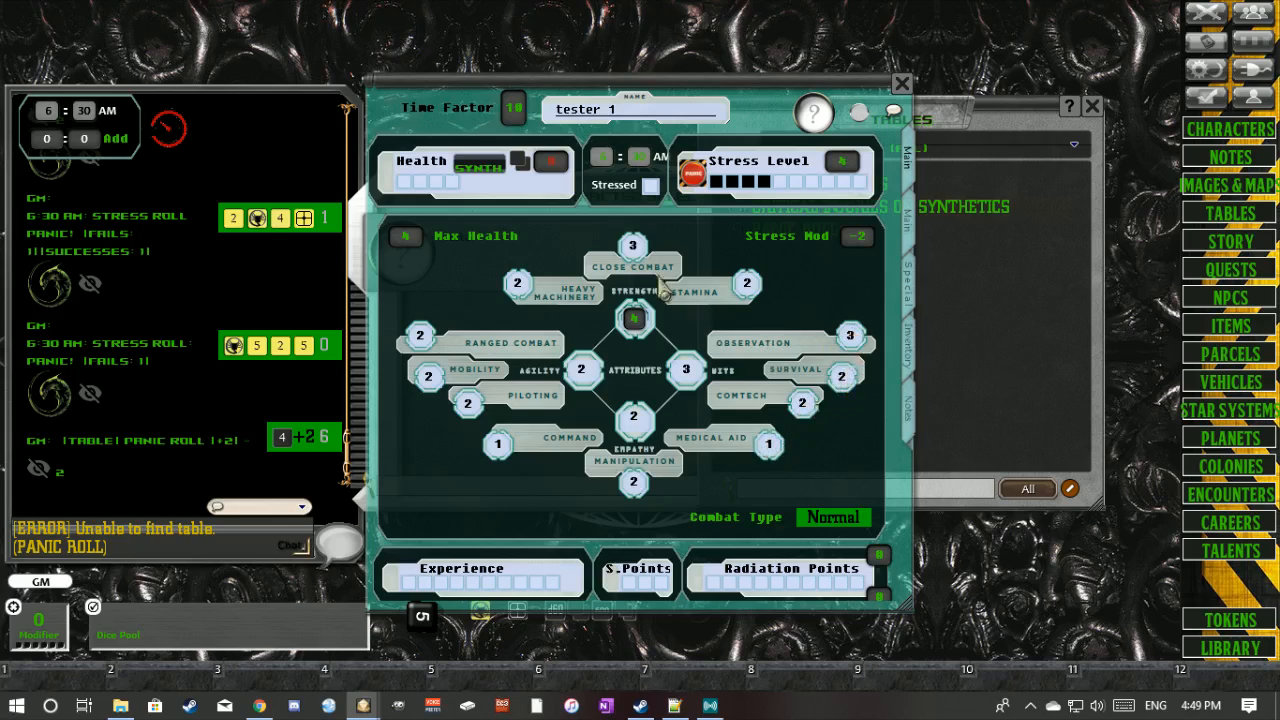
- Roll the Close Combat skill and the Strength attribute into the chat
{"action": "left_click_drag", "start_coordinate": [632, 247], "coordinate": [178, 290]}
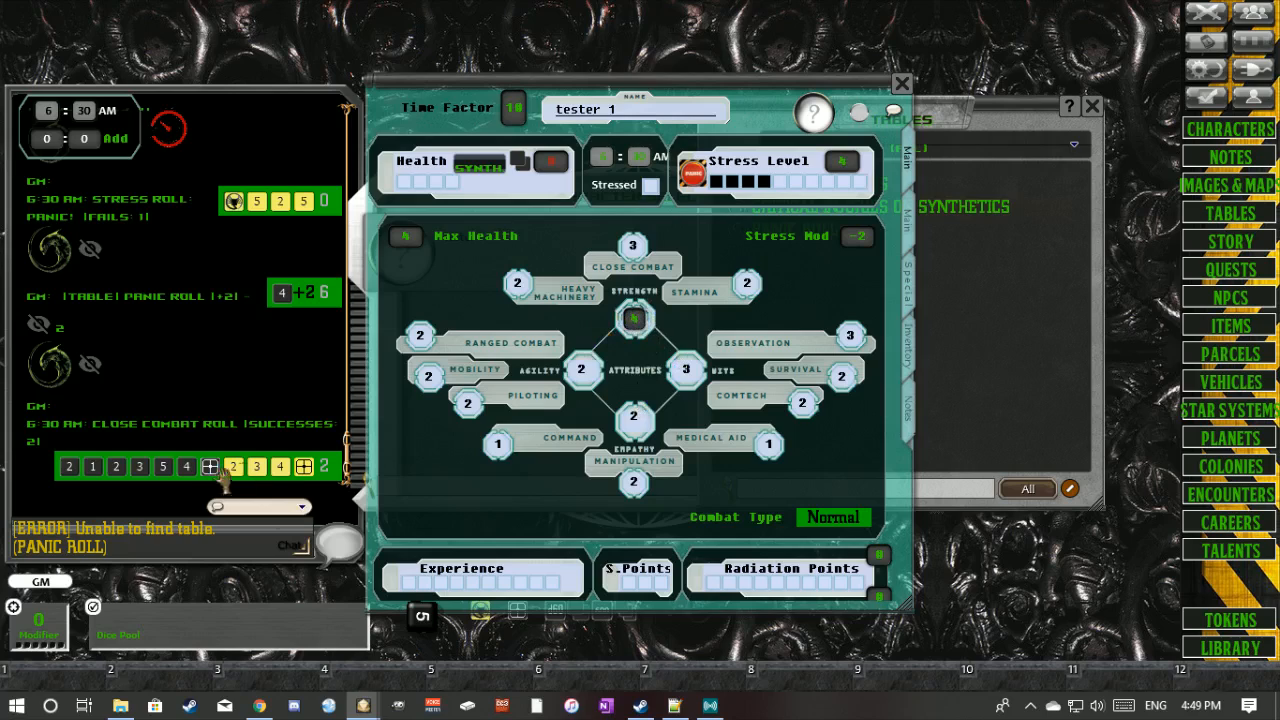
{"action": "left_click_drag", "start_coordinate": [634, 318], "coordinate": [262, 338]}
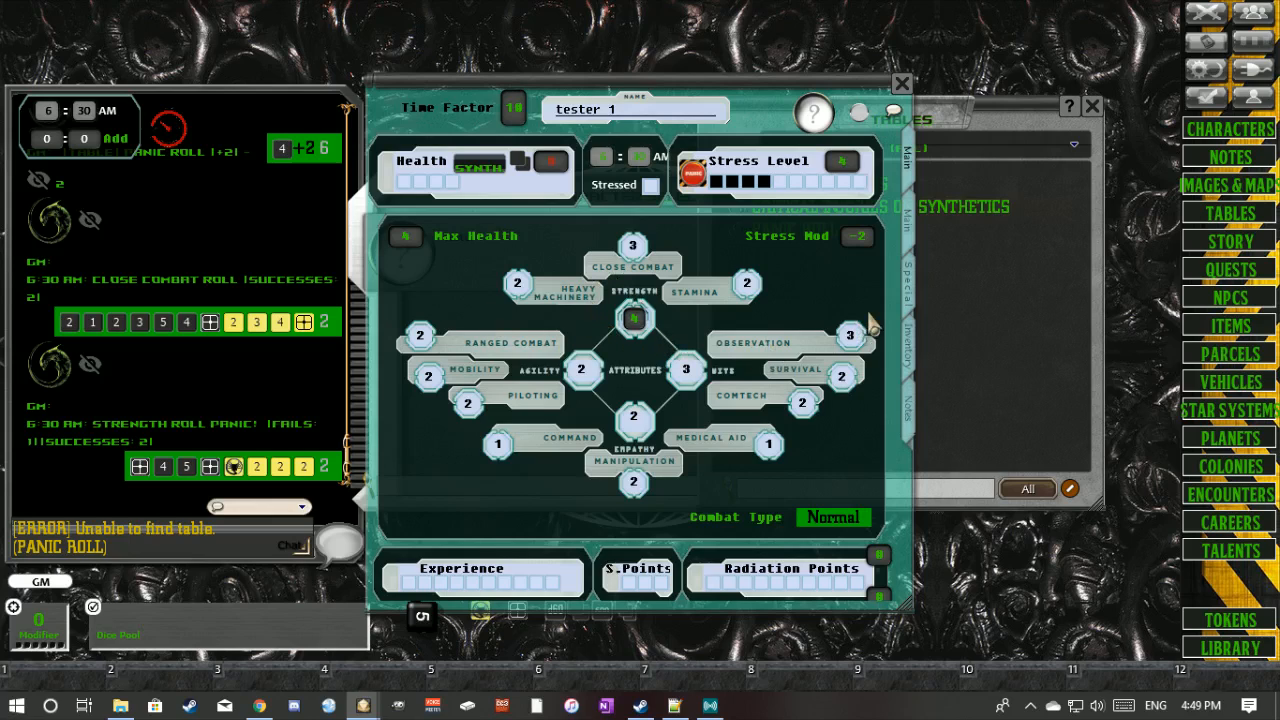
- Add a custom entry named new strength to the sheet's Attributes / Skills list and move the sheet clear of the dice
{"action": "left_click", "coordinate": [910, 230]}
{"action": "left_click", "coordinate": [908, 163]}
{"action": "left_click", "coordinate": [908, 222]}
{"action": "right_click", "coordinate": [627, 208]}
{"action": "left_click", "coordinate": [707, 198]}
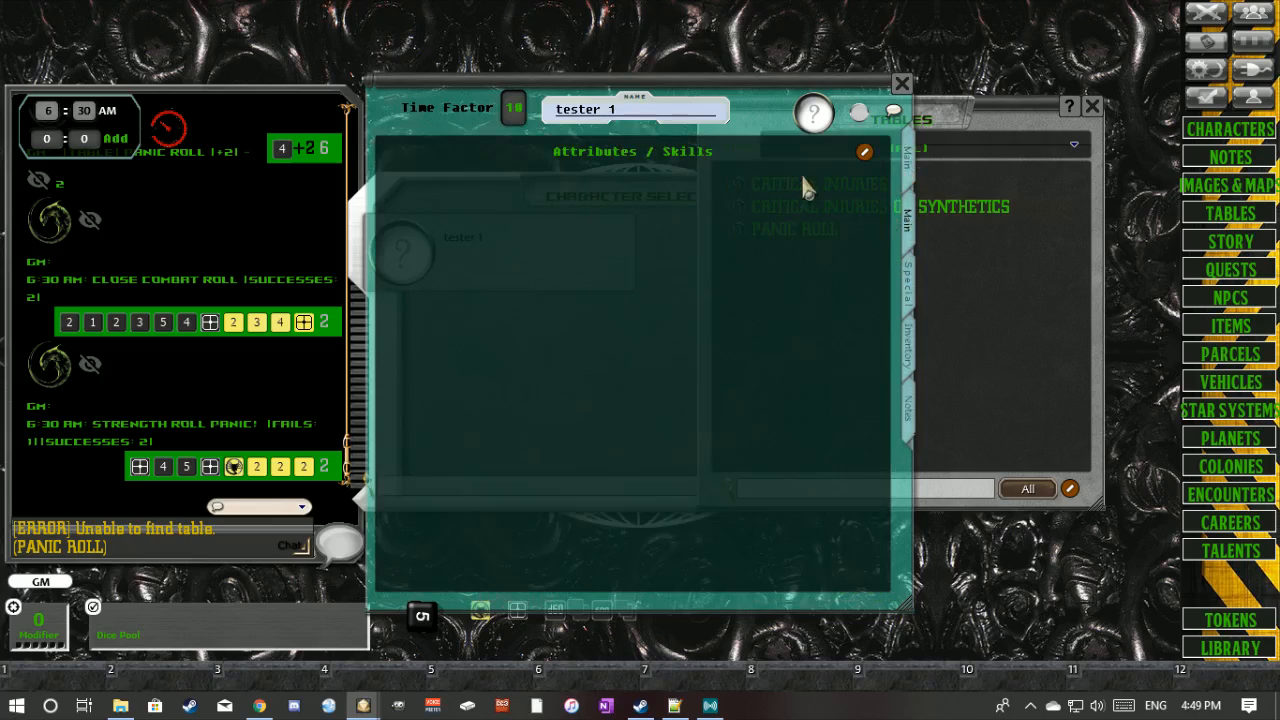
{"action": "left_click", "coordinate": [864, 151]}
{"action": "left_click", "coordinate": [410, 182]}
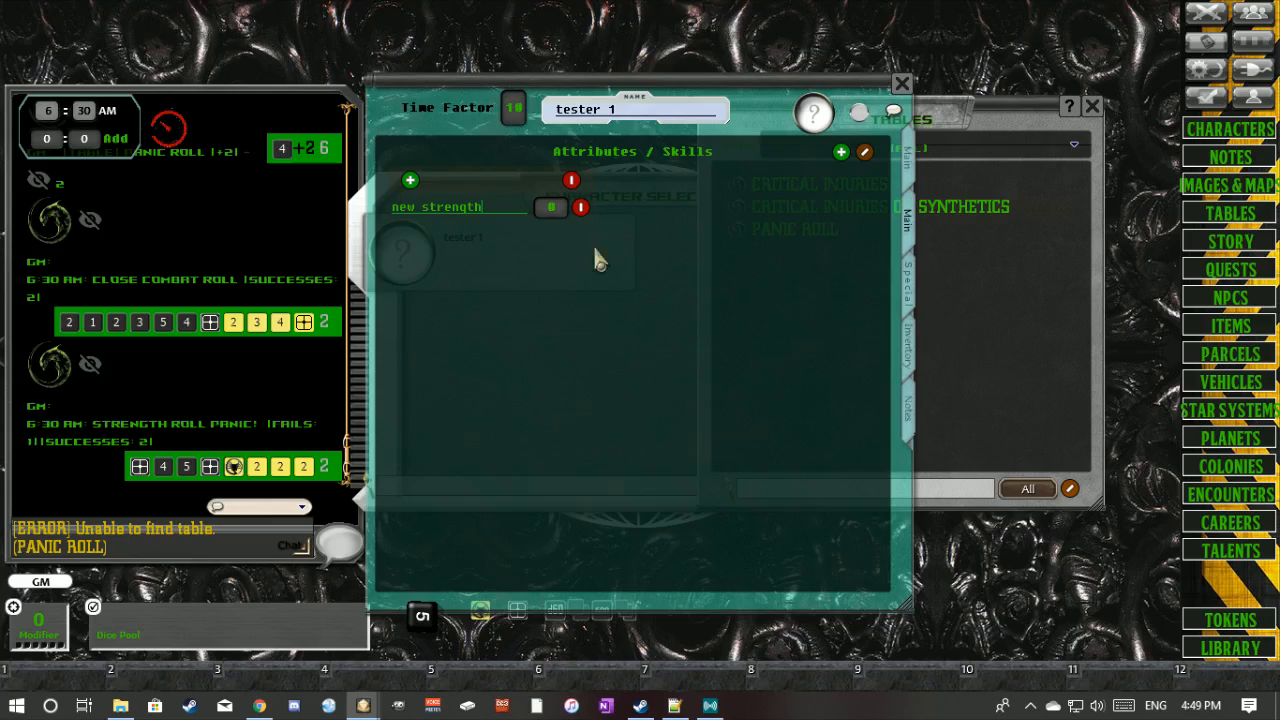
{"action": "left_click_drag", "start_coordinate": [519, 582], "coordinate": [572, 542]}
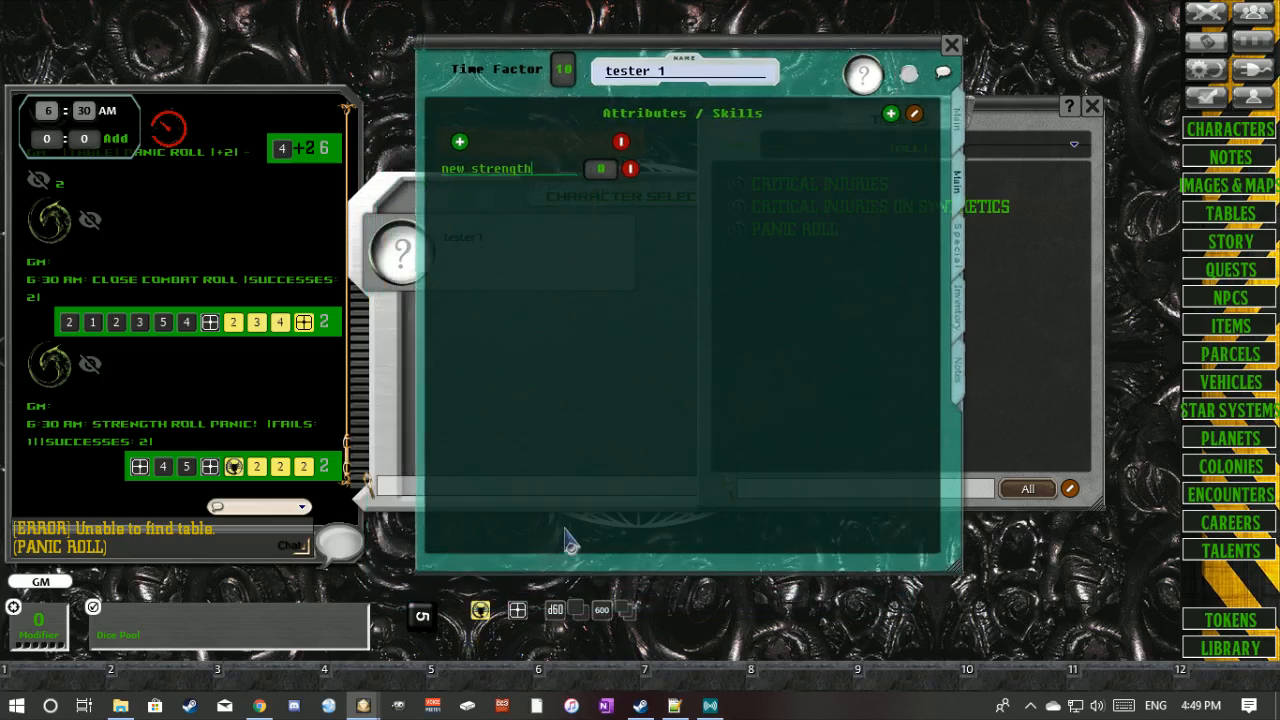
- Give the new strength entry a pool of three dice and roll it into the chat, including once with a +2 modifier
{"action": "left_click_drag", "start_coordinate": [517, 610], "coordinate": [565, 167]}
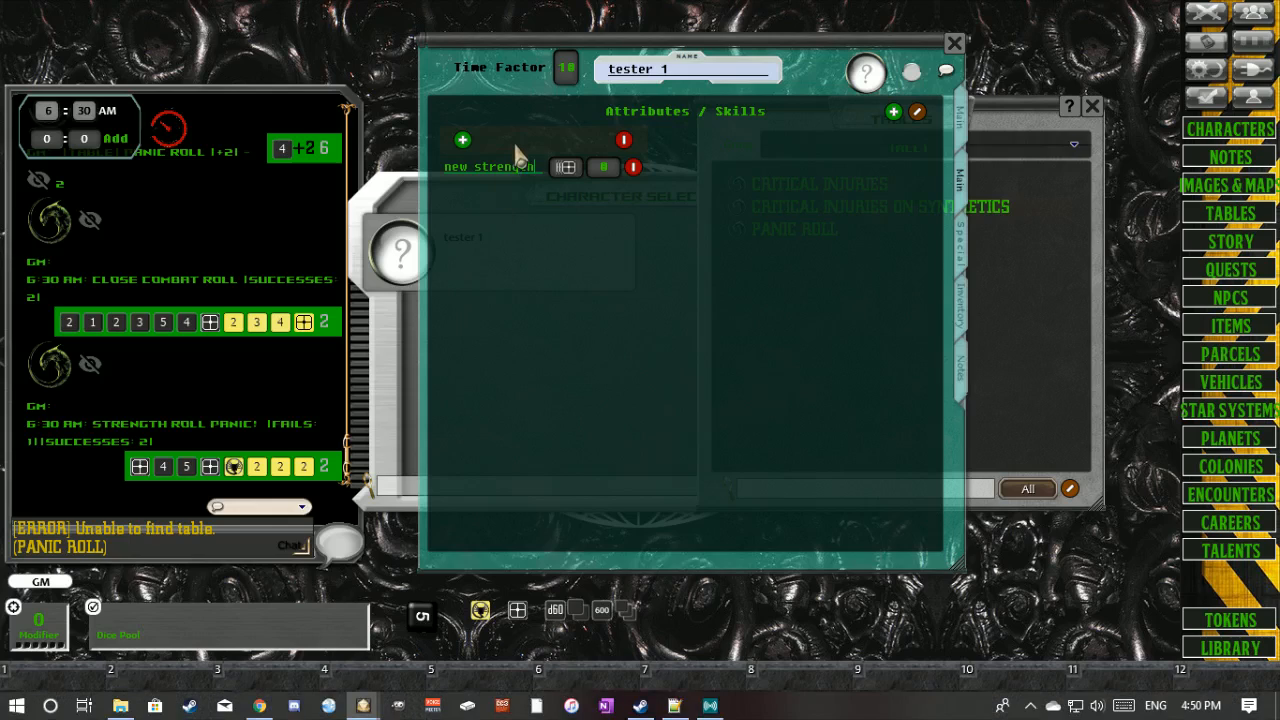
{"action": "left_click_drag", "start_coordinate": [566, 170], "coordinate": [249, 286]}
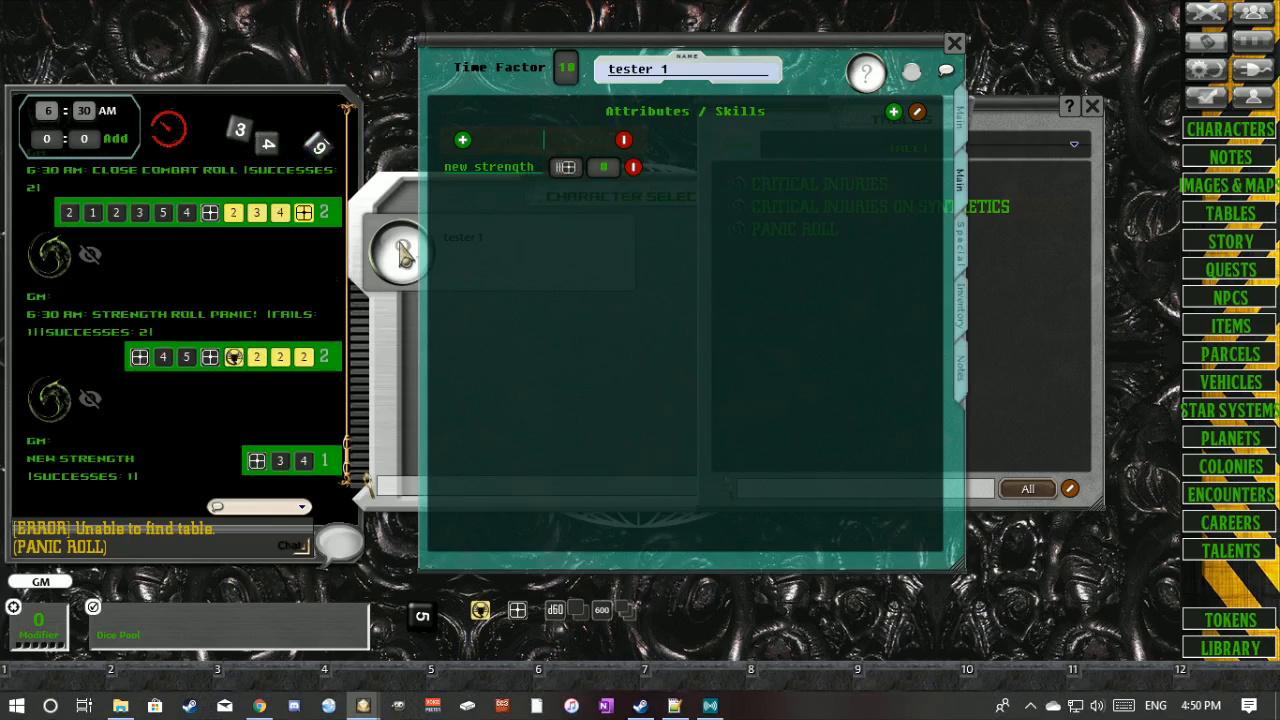
{"action": "left_click_drag", "start_coordinate": [566, 172], "coordinate": [150, 300]}
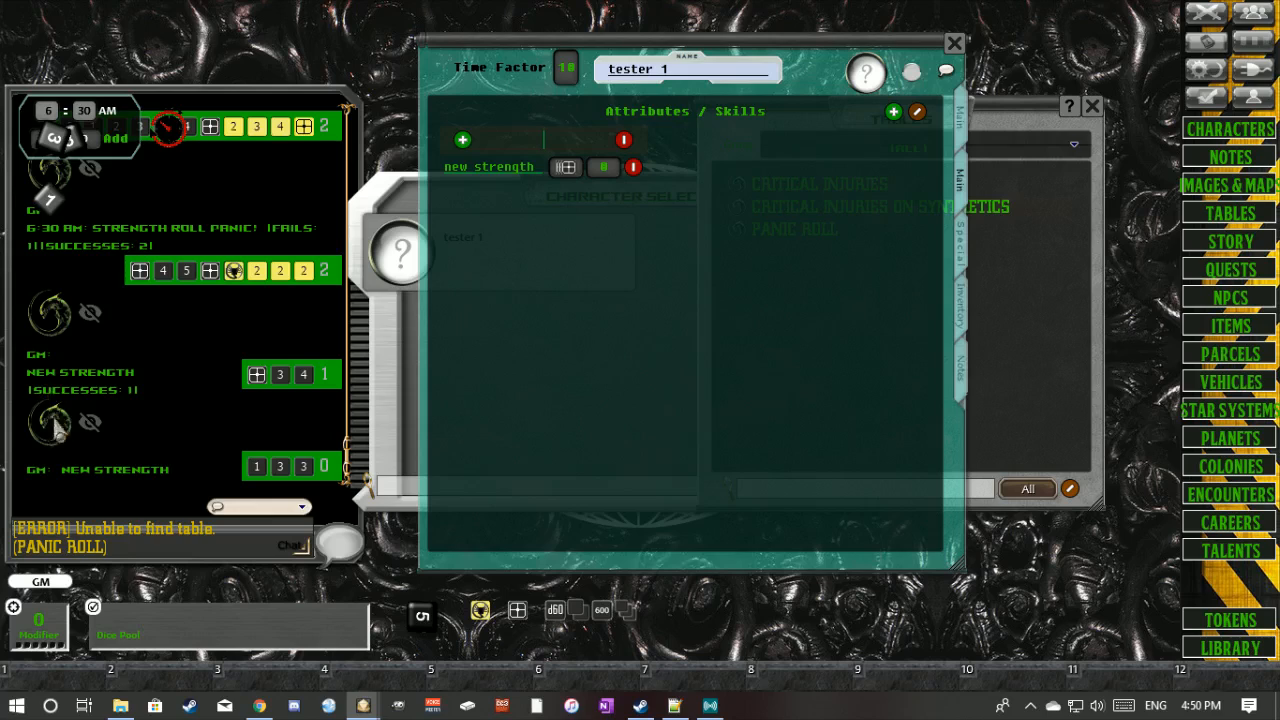
{"action": "scroll", "coordinate": [610, 175], "scroll_direction": "up", "scroll_amount": 2}
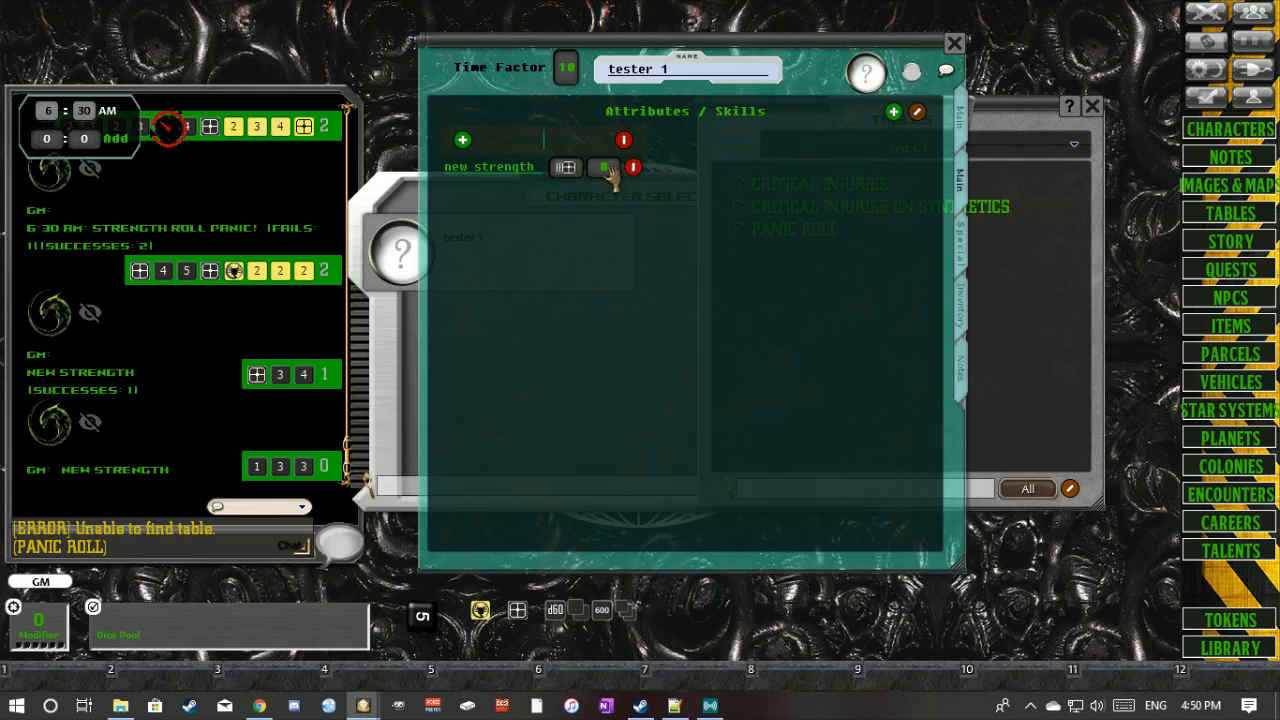
{"action": "left_click_drag", "start_coordinate": [578, 178], "coordinate": [250, 250]}
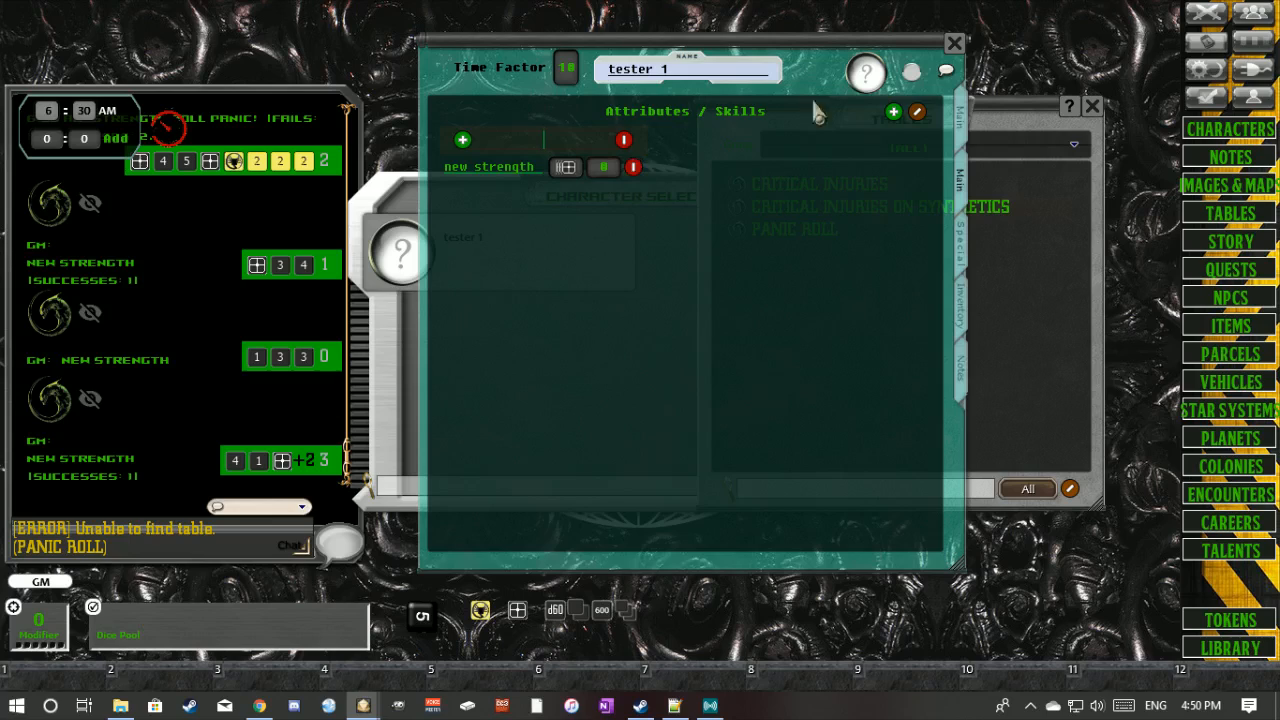
- Return to the main attribute page and roll Stamina, Close Combat and Strength into the chat
{"action": "left_click", "coordinate": [960, 118]}
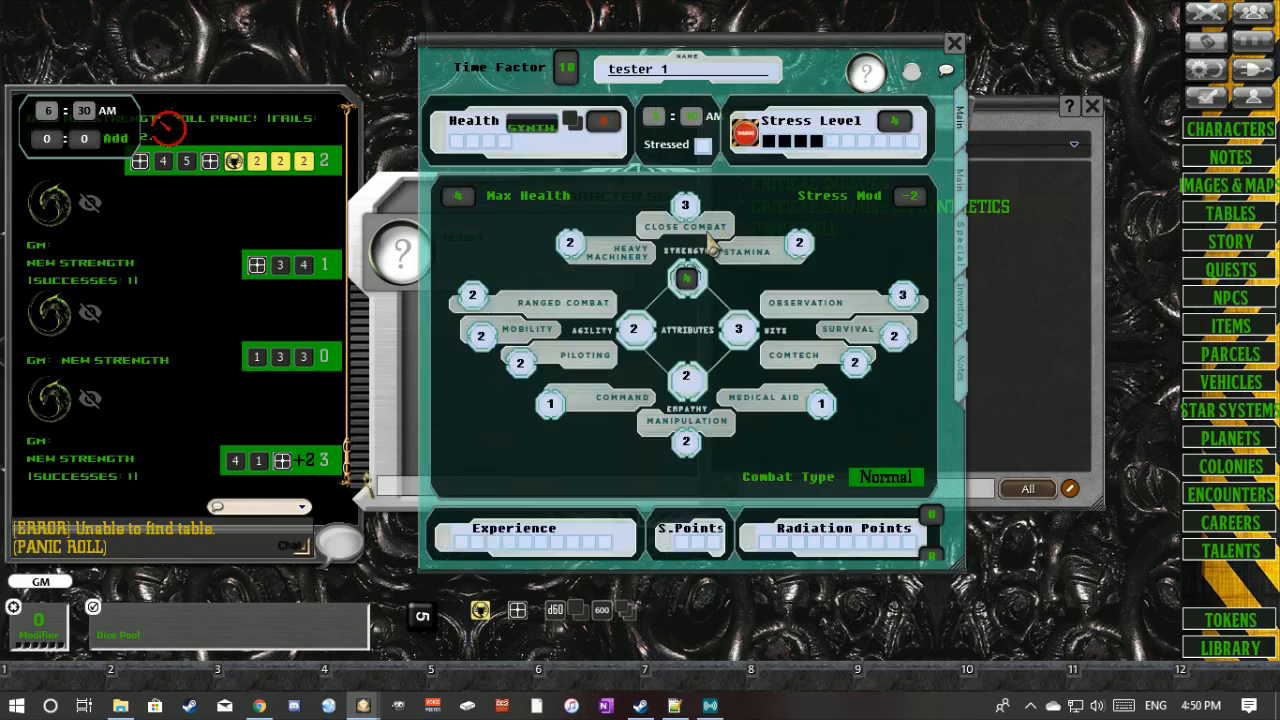
{"action": "double_click", "coordinate": [799, 245]}
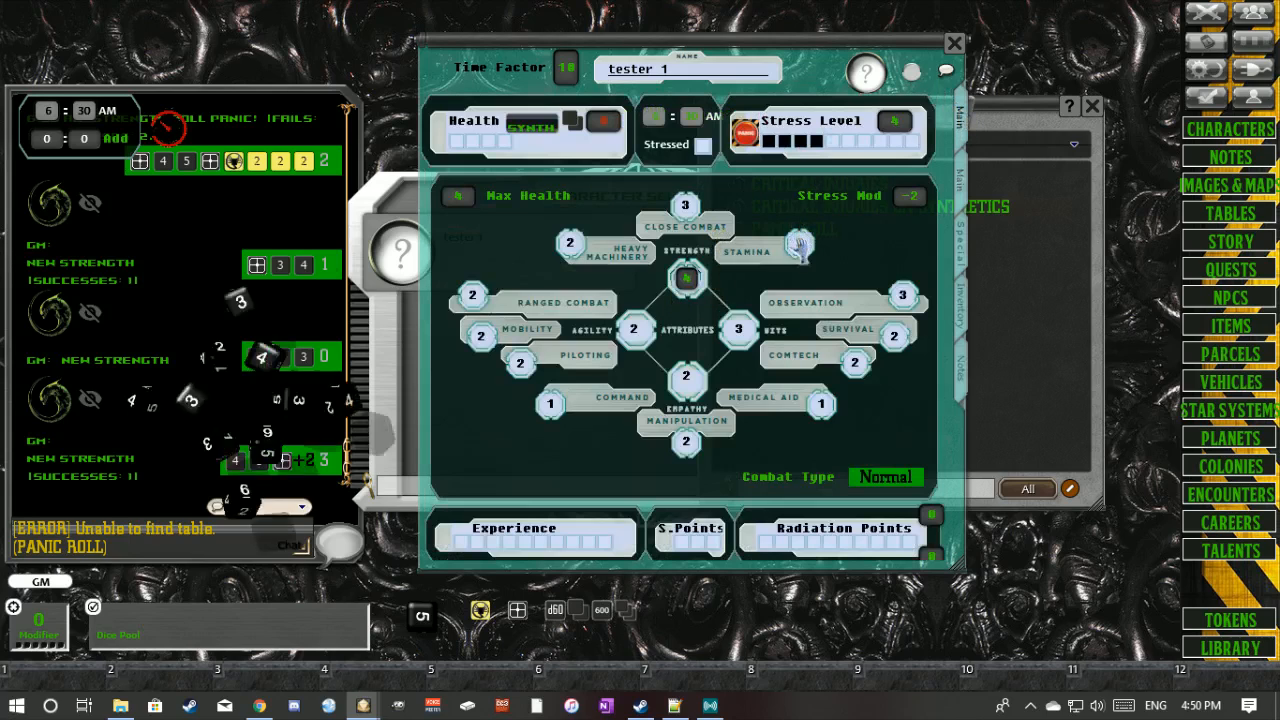
{"action": "double_click", "coordinate": [690, 280]}
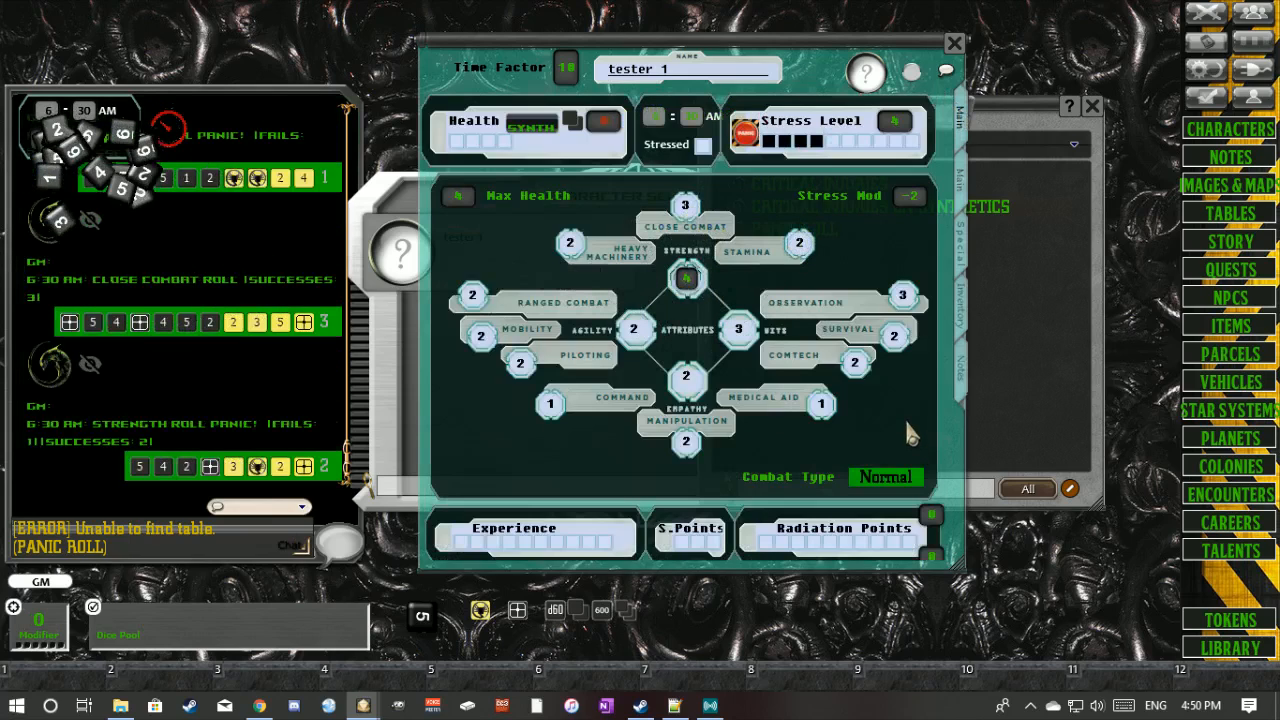
- Set the Combat Type to Space and make a panic roll
{"action": "left_click", "coordinate": [883, 480]}
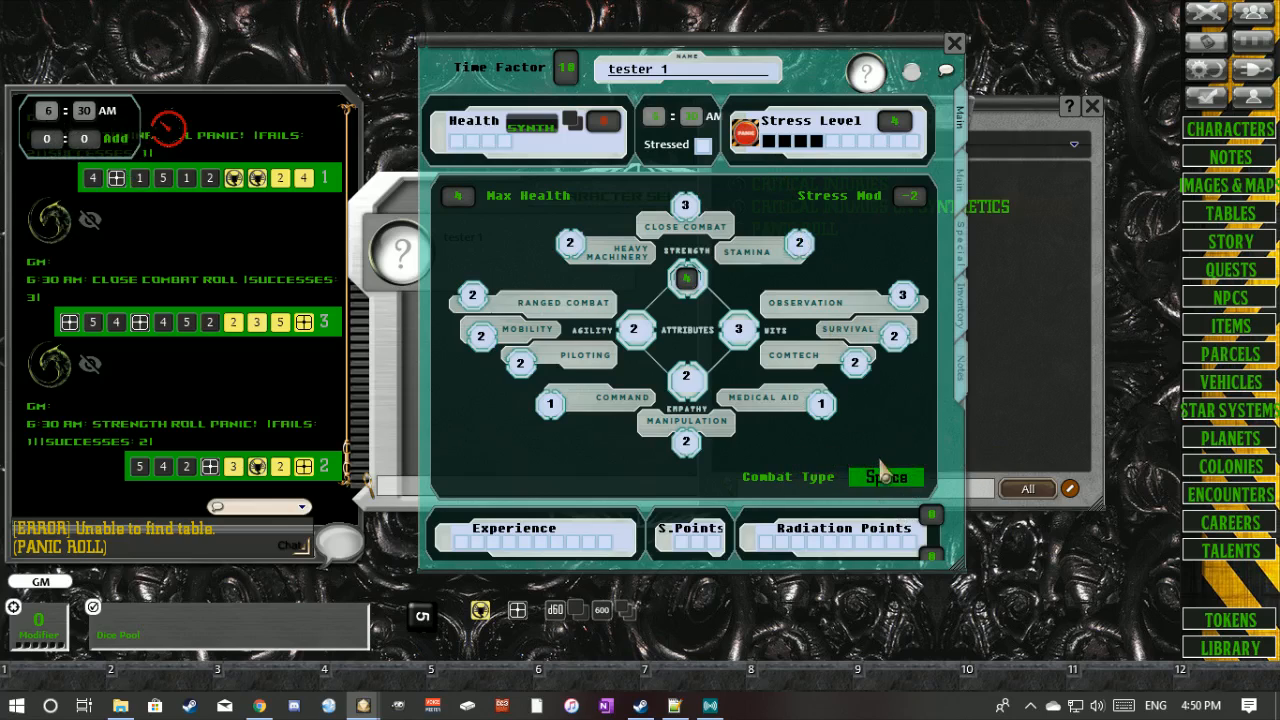
{"action": "left_click", "coordinate": [745, 136]}
- Copy the missing table's name, SPACE COMBAT PANIC ROLL, from the chat entry
{"action": "left_click", "coordinate": [195, 545]}
{"action": "key", "text": "BackSpace"}
{"action": "left_click_drag", "start_coordinate": [193, 495], "coordinate": [186, 553]}
{"action": "key", "text": "ctrl+shift"}
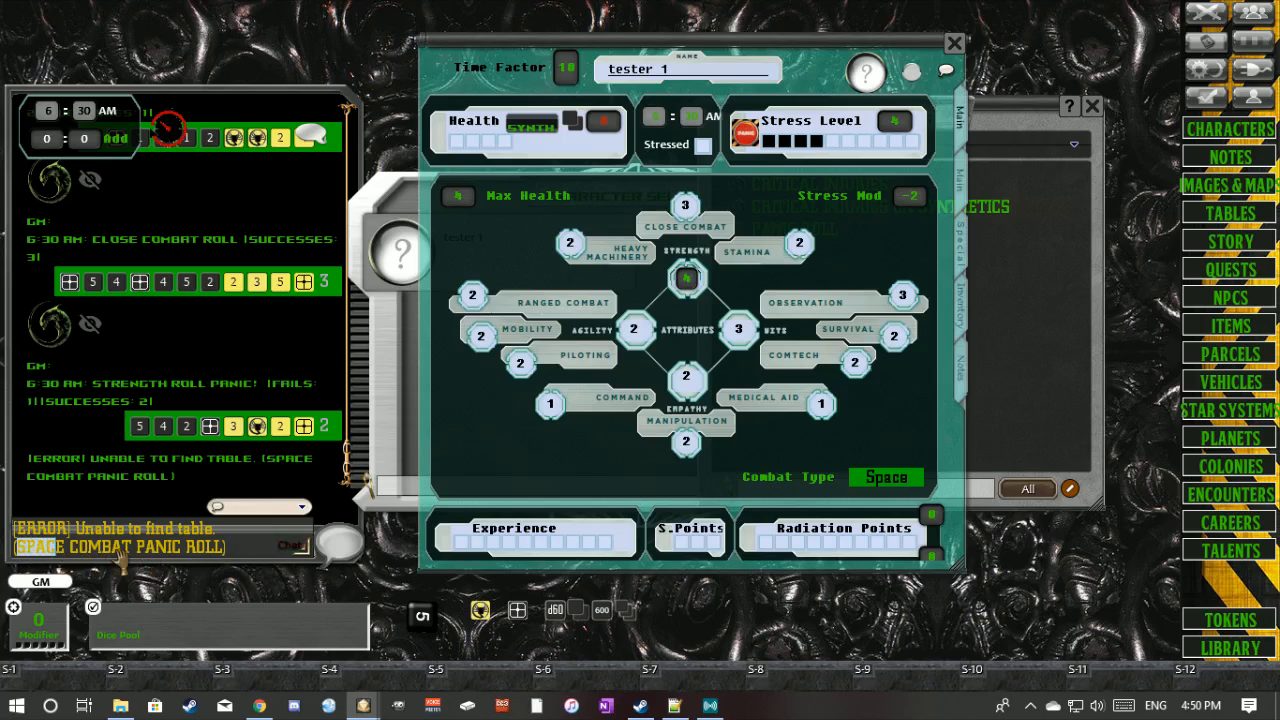
{"action": "key", "text": "shift+Right"}
{"action": "key", "text": "shift+Right"}
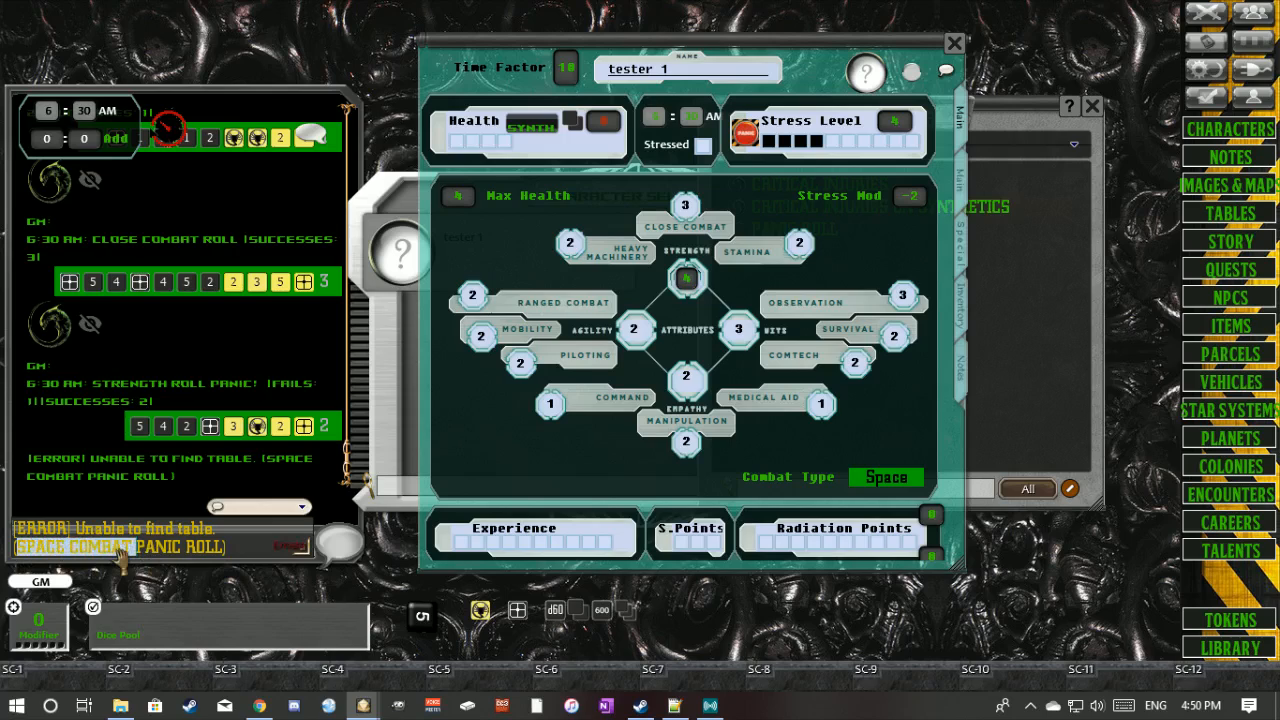
{"action": "key", "text": "ctrl+shift+Right"}
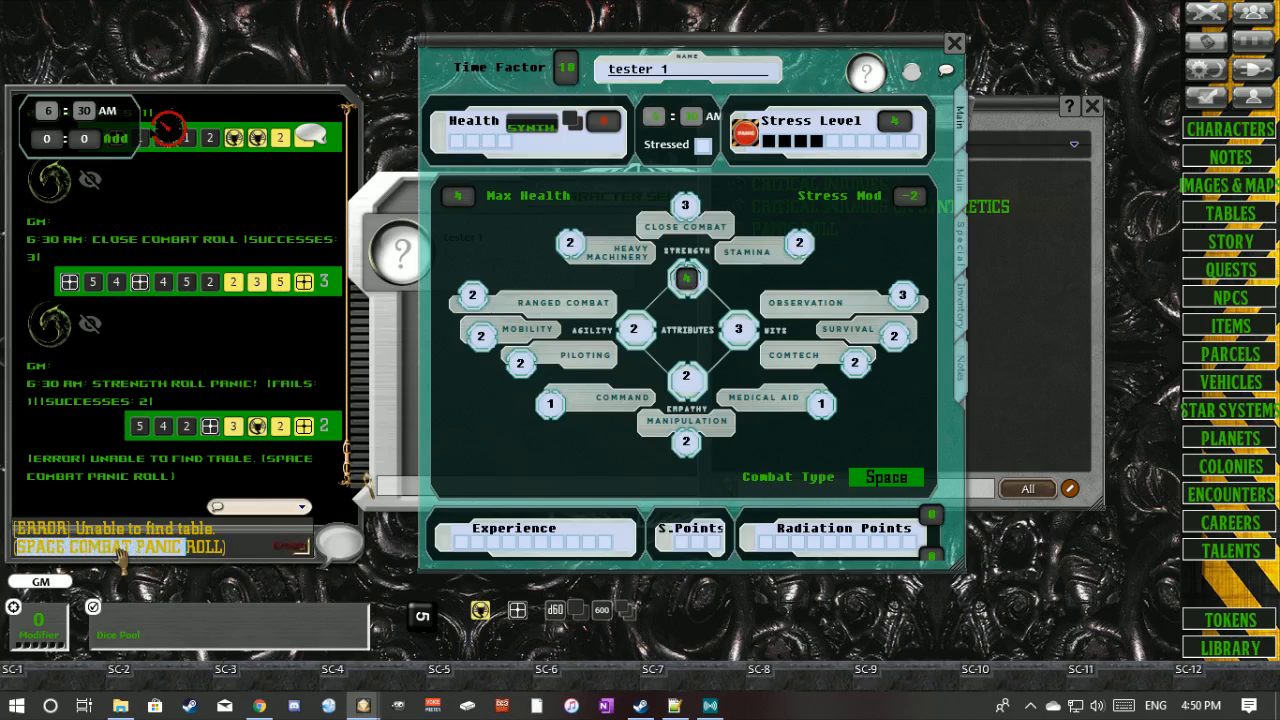
{"action": "key", "text": "ctrl+shift+Right"}
{"action": "key", "text": "ctrl+c"}
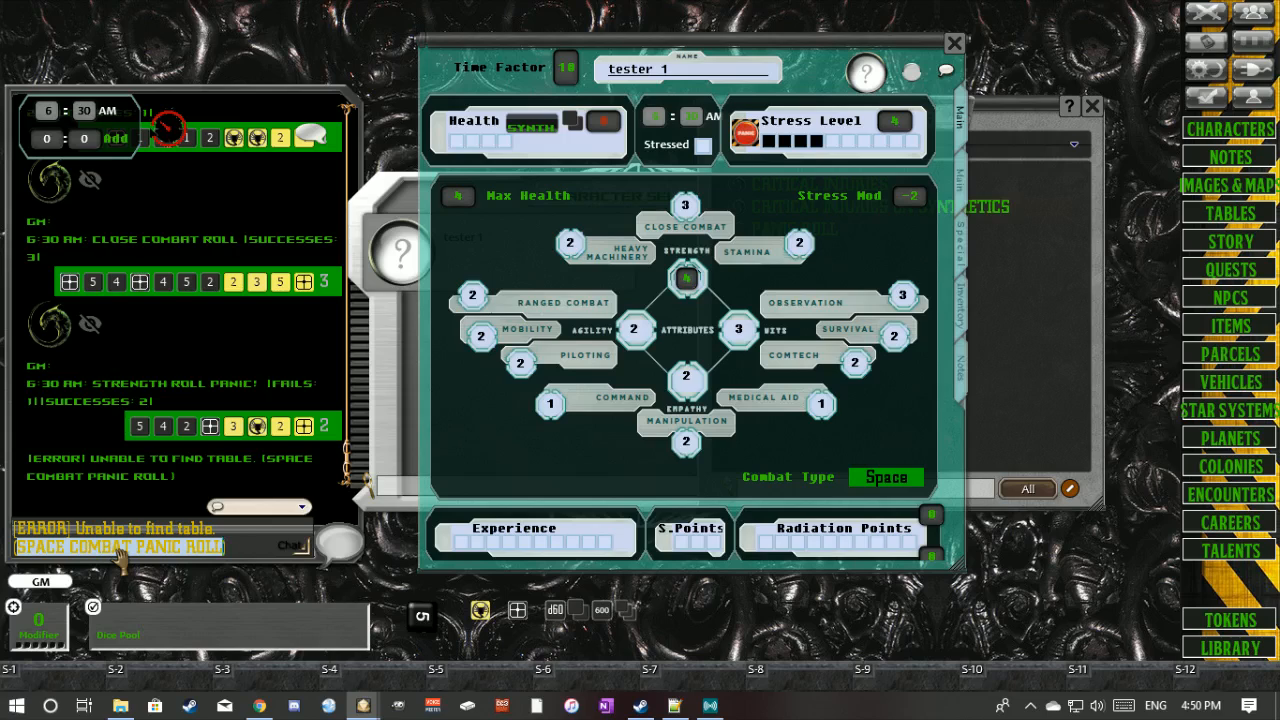
{"action": "key", "text": "ctrl"}
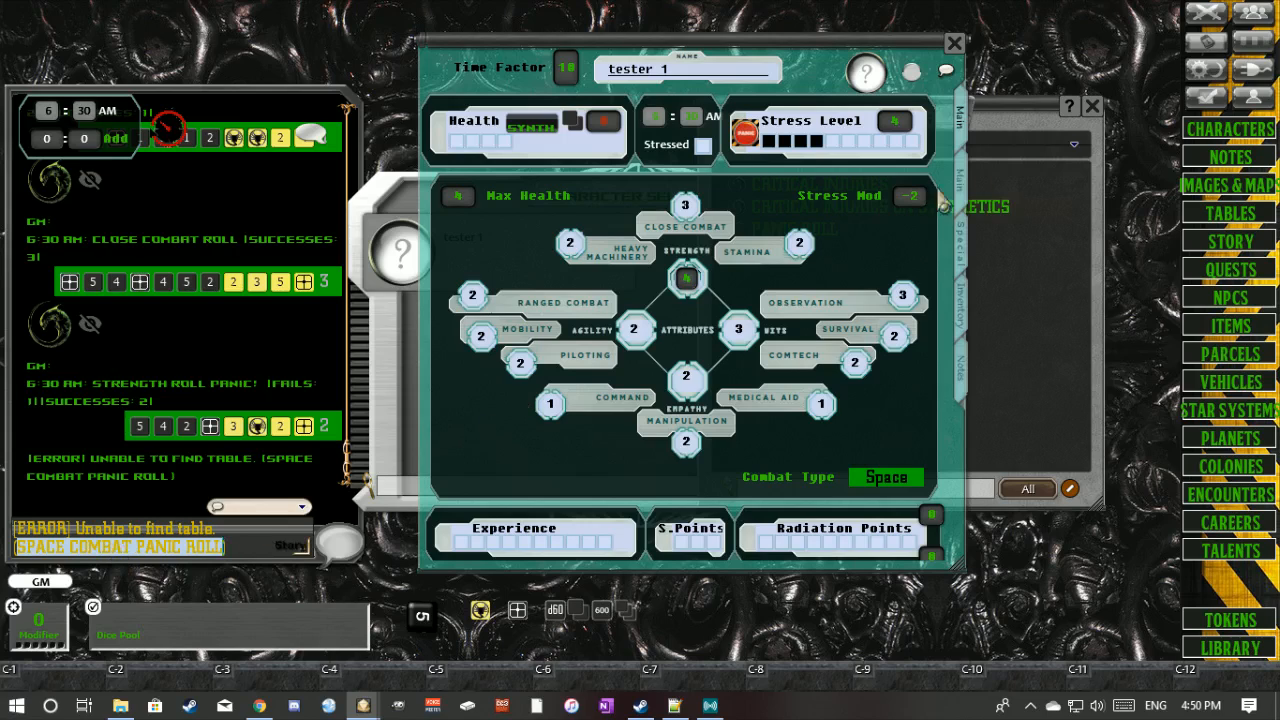
- Create a new table named SPACE COMBAT PANIC ROLL
{"action": "left_click", "coordinate": [1230, 213]}
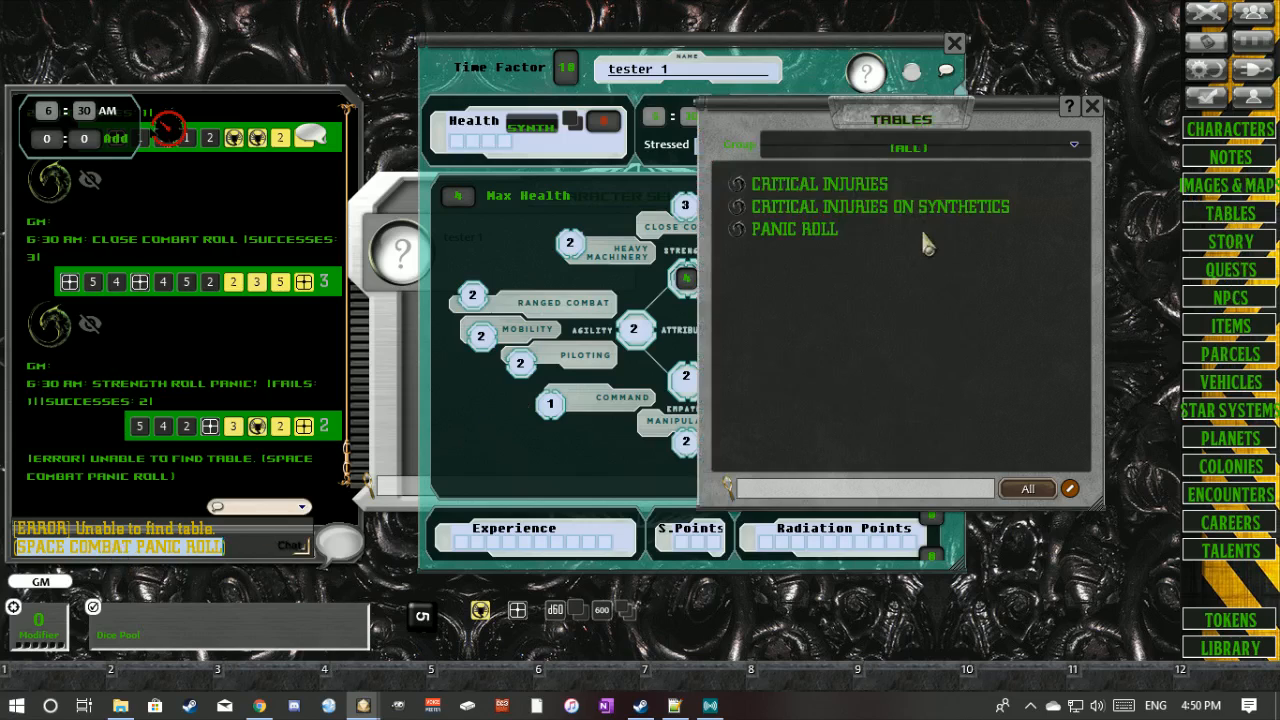
{"action": "left_click", "coordinate": [1069, 488]}
{"action": "left_click", "coordinate": [1043, 488]}
{"action": "key", "text": "ctrl+v"}
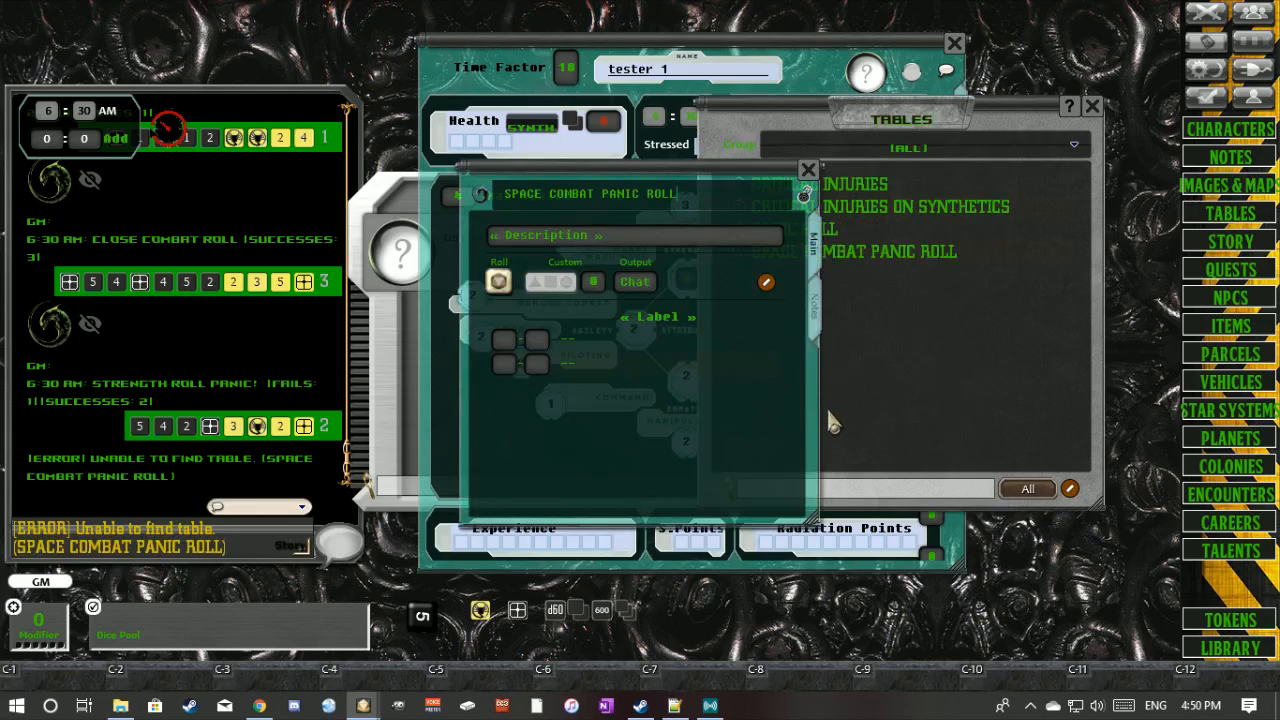
- Fill the table's rows 1 and 2 with the results space 1 and space 2, and close it locked
{"action": "left_click", "coordinate": [640, 240]}
{"action": "left_click", "coordinate": [502, 346]}
{"action": "type", "text": "1d"}
{"action": "type", "text": "2"}
{"action": "key", "text": "Tab"}
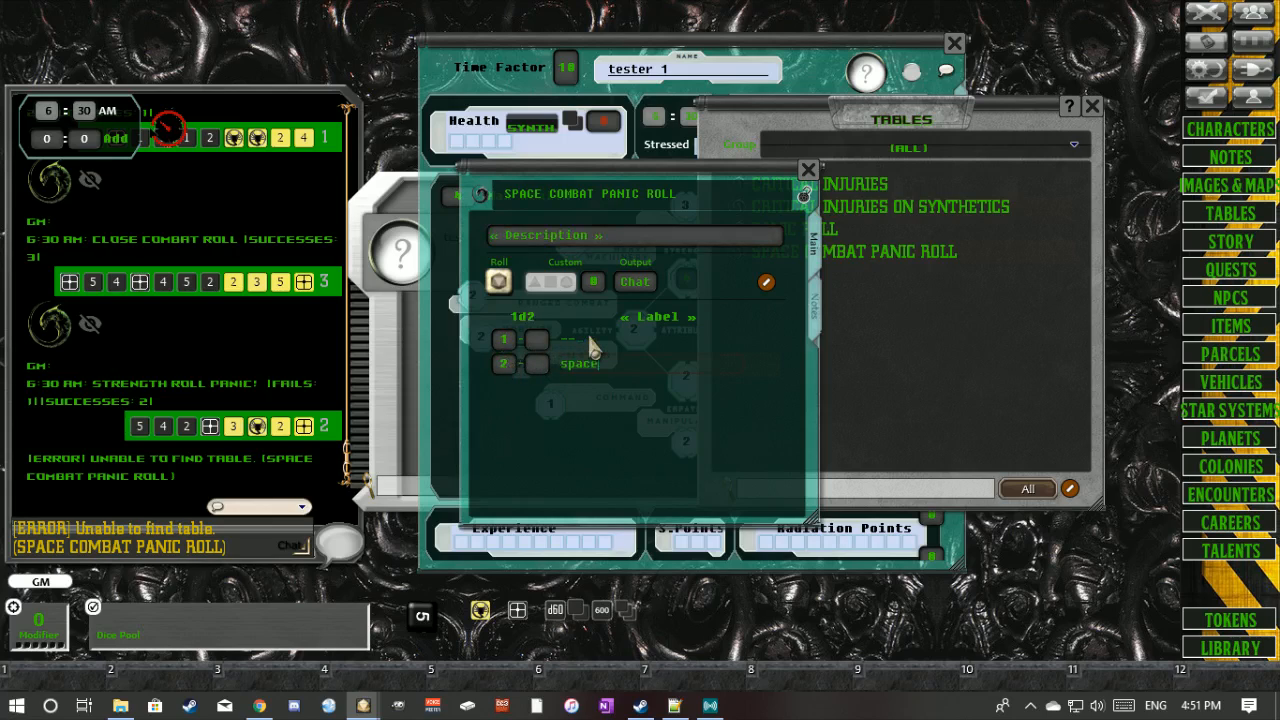
{"action": "type", "text": "space 2"}
{"action": "left_click", "coordinate": [589, 340]}
{"action": "type", "text": "space 1"}
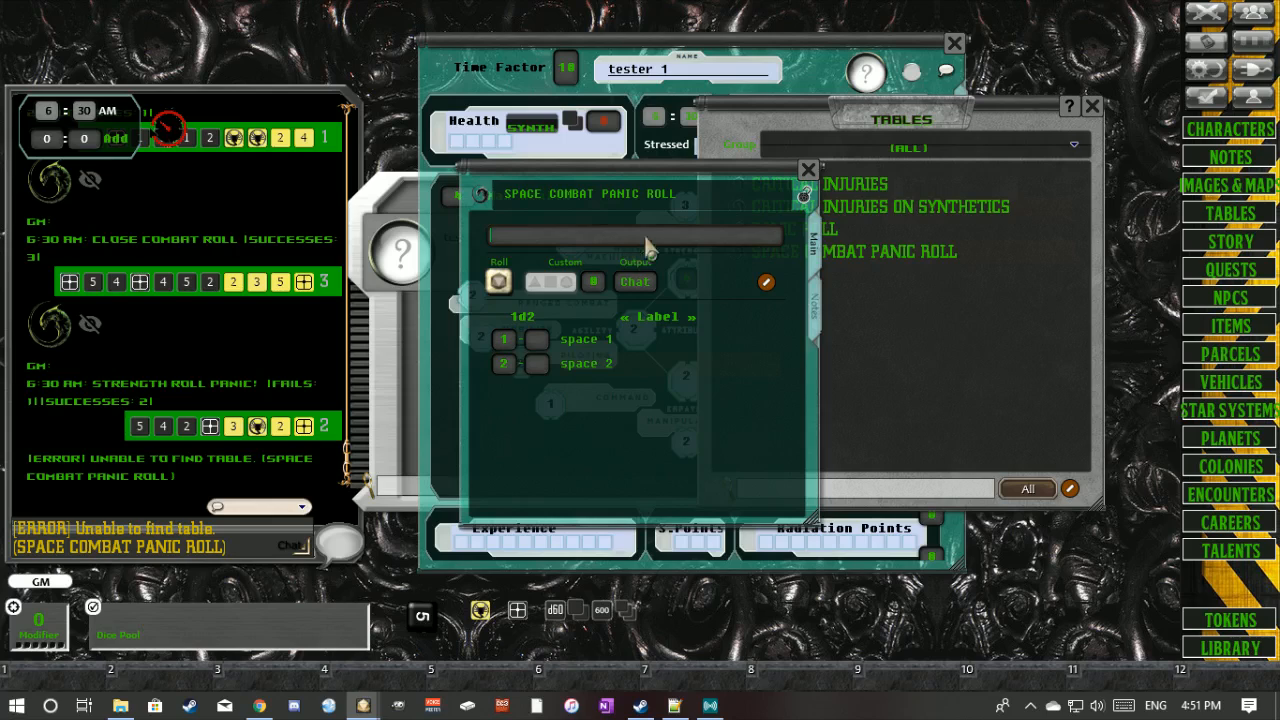
{"action": "left_click", "coordinate": [806, 198]}
{"action": "left_click", "coordinate": [808, 170]}
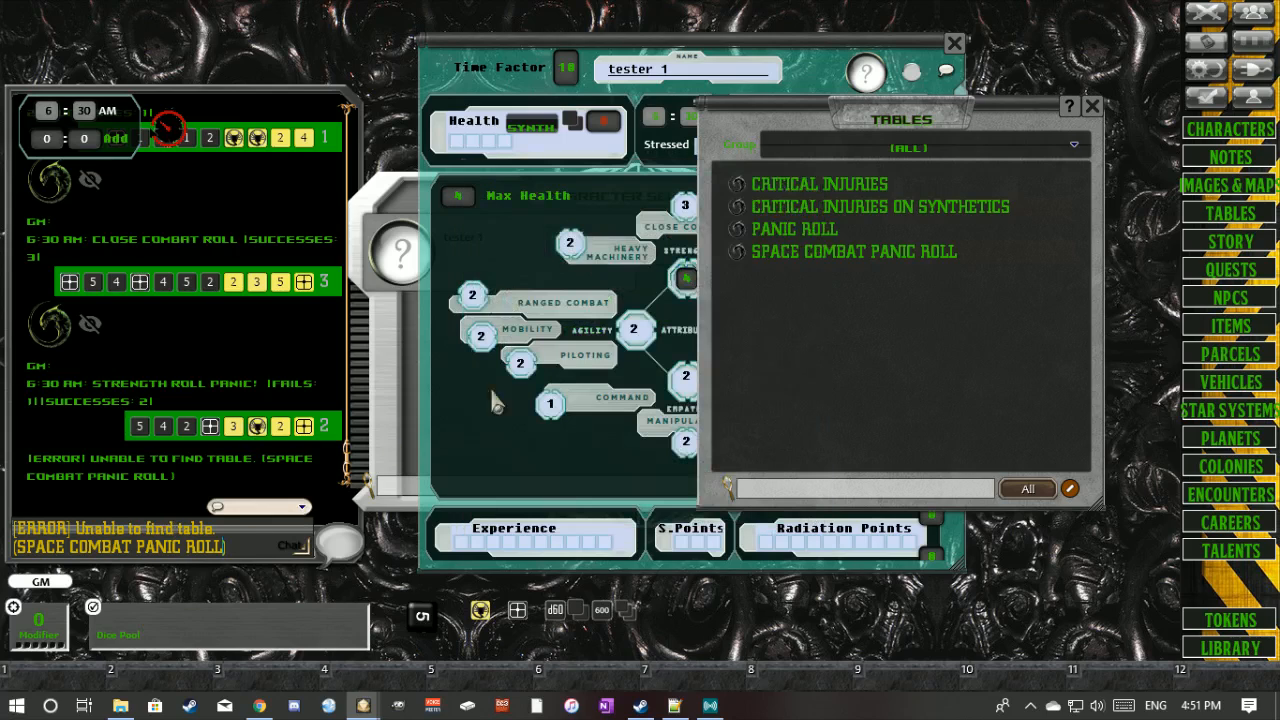
- Bring the tester 1 sheet forward and make a panic roll against the new space combat table
{"action": "left_click", "coordinate": [526, 224]}
{"action": "left_click", "coordinate": [745, 136]}
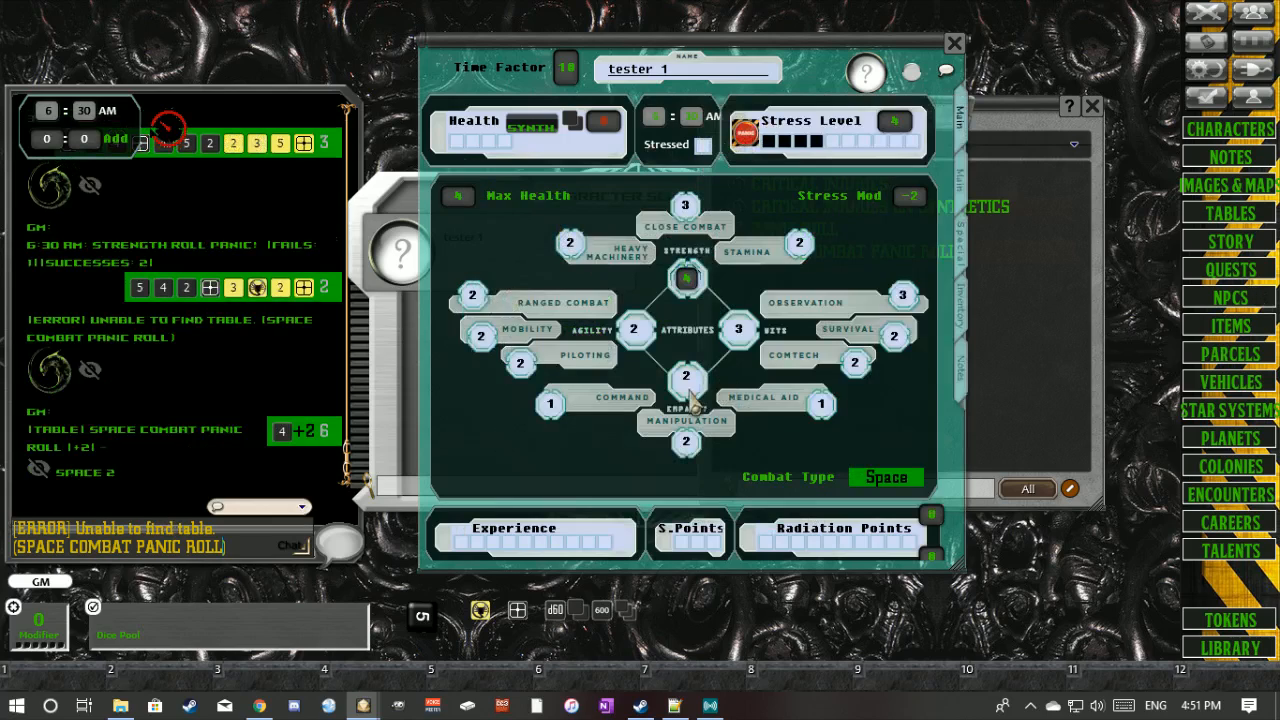
- Mark eight Experience boxes on the character sheet
{"action": "scroll", "coordinate": [648, 410], "scroll_direction": "down", "scroll_amount": 2}
{"action": "left_click", "coordinate": [467, 430]}
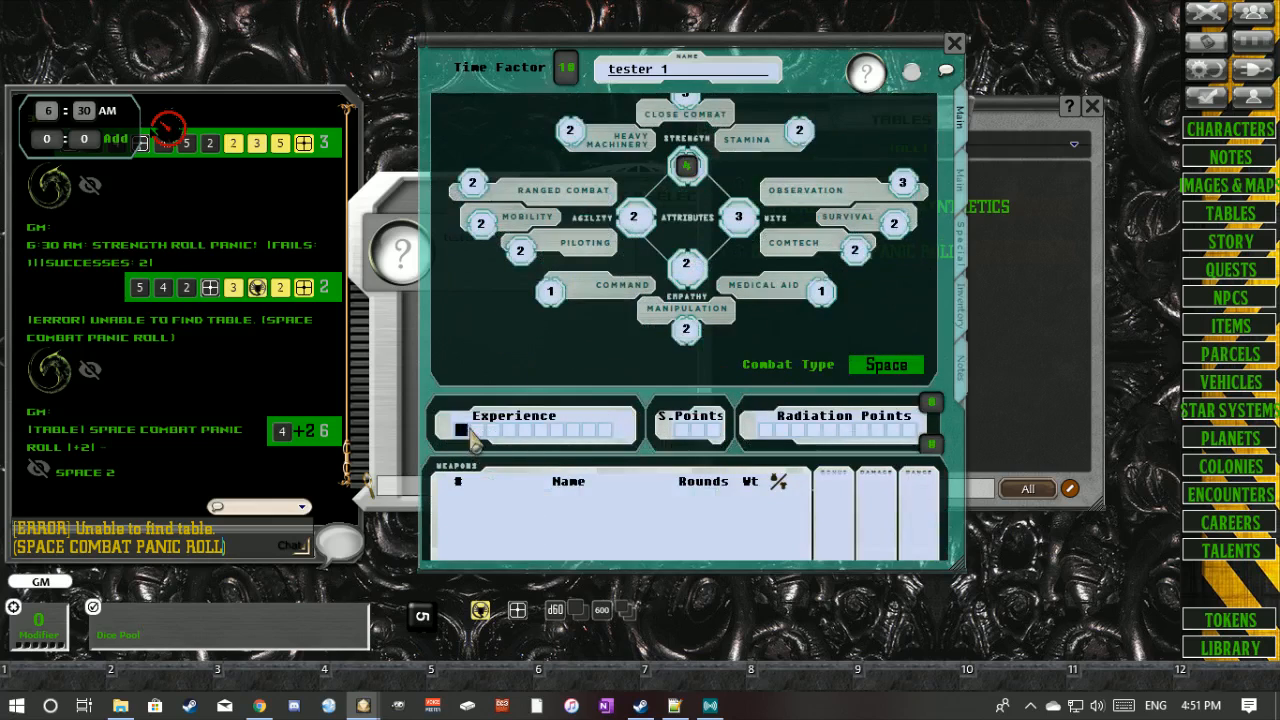
{"action": "left_click", "coordinate": [500, 431]}
{"action": "left_click", "coordinate": [514, 429]}
{"action": "left_click", "coordinate": [533, 425]}
{"action": "left_click", "coordinate": [554, 430]}
{"action": "left_click", "coordinate": [555, 432]}
{"action": "left_click", "coordinate": [596, 430]}
{"action": "left_click", "coordinate": [598, 432]}
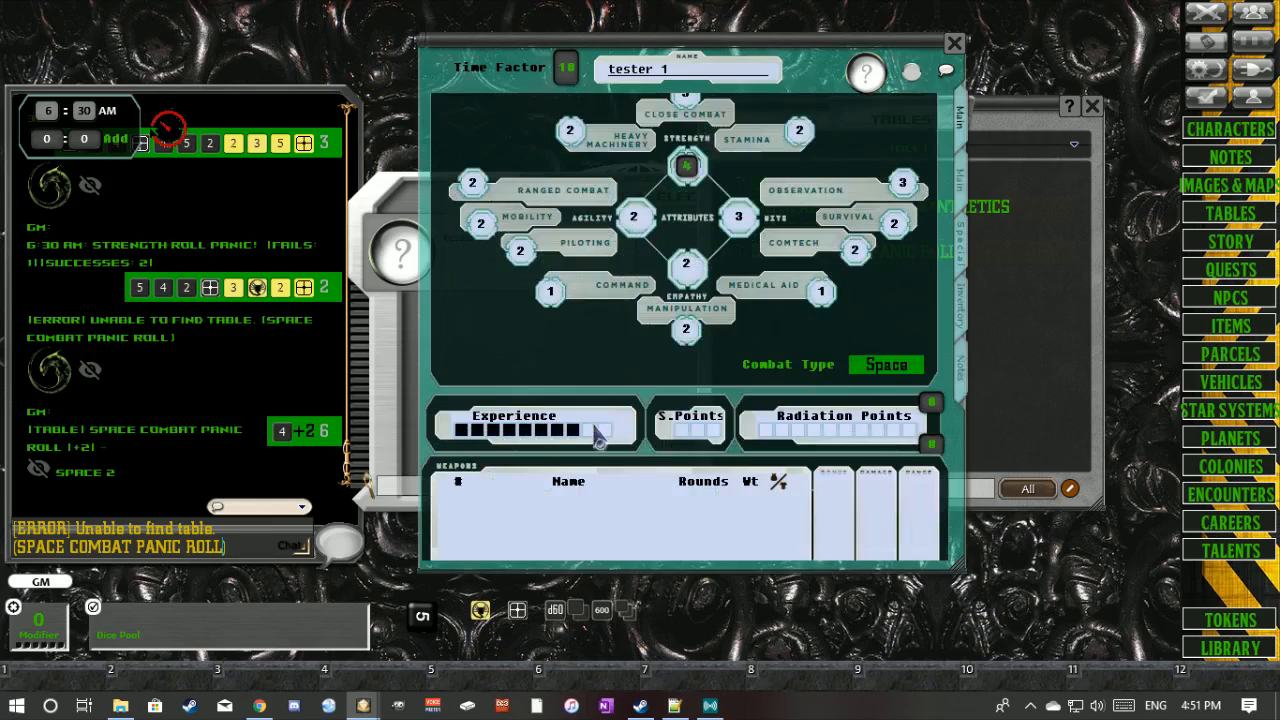
- Clear all the marked Experience boxes
{"action": "left_click", "coordinate": [522, 440]}
{"action": "left_click", "coordinate": [505, 442]}
{"action": "left_click", "coordinate": [495, 443]}
{"action": "left_click", "coordinate": [489, 444]}
{"action": "left_click", "coordinate": [480, 431]}
{"action": "left_click", "coordinate": [475, 431]}
{"action": "left_click", "coordinate": [473, 430]}
{"action": "left_click", "coordinate": [467, 430]}
- Mark all three S.Points boxes and clear them again
{"action": "left_click", "coordinate": [683, 431]}
{"action": "left_click", "coordinate": [697, 431]}
{"action": "left_click", "coordinate": [713, 431]}
{"action": "left_click", "coordinate": [682, 440]}
{"action": "left_click", "coordinate": [684, 438]}
{"action": "left_click", "coordinate": [686, 437]}
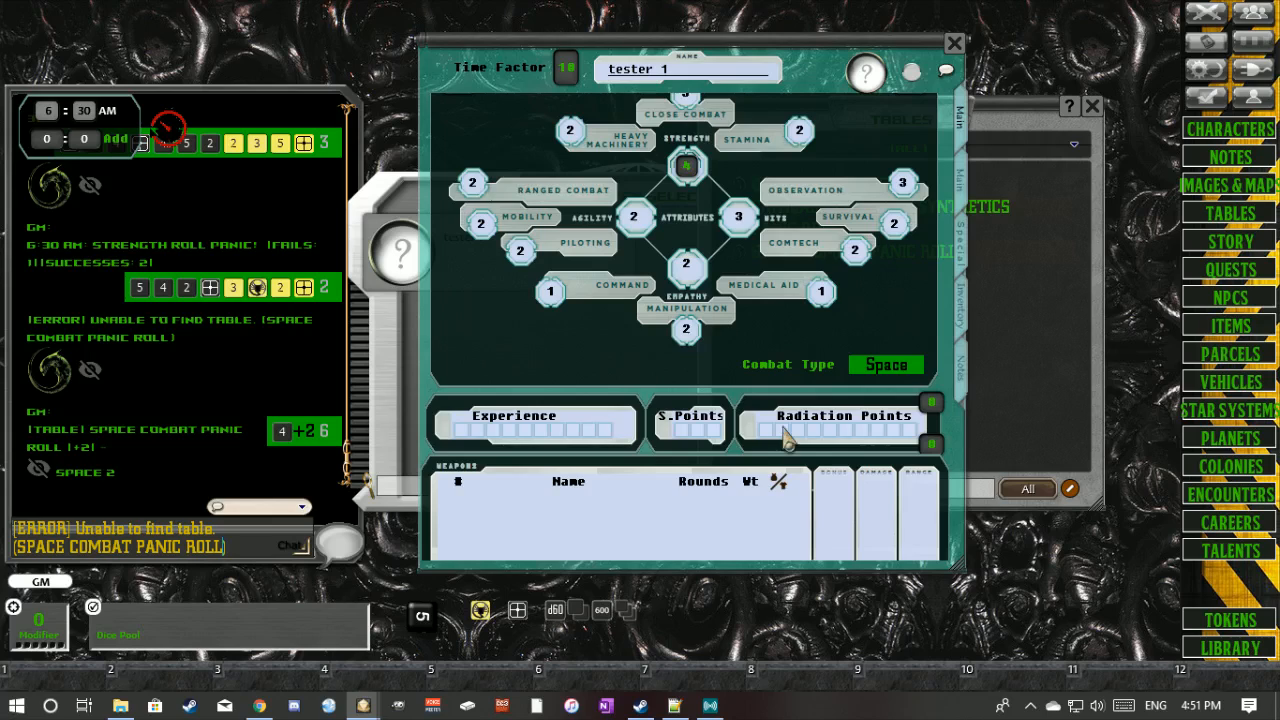
- Raise the Radiation Points one at a time to 4, with a radiation damage roll for each
{"action": "left_click", "coordinate": [778, 432]}
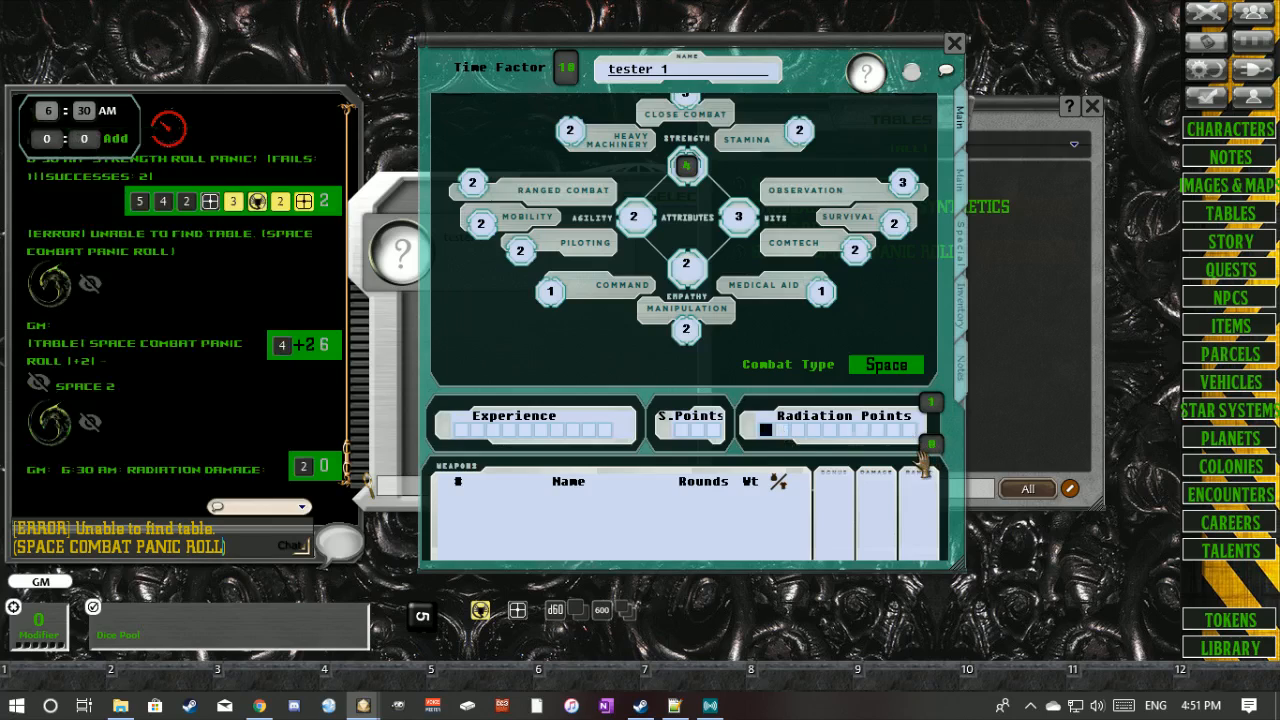
{"action": "left_click", "coordinate": [781, 431]}
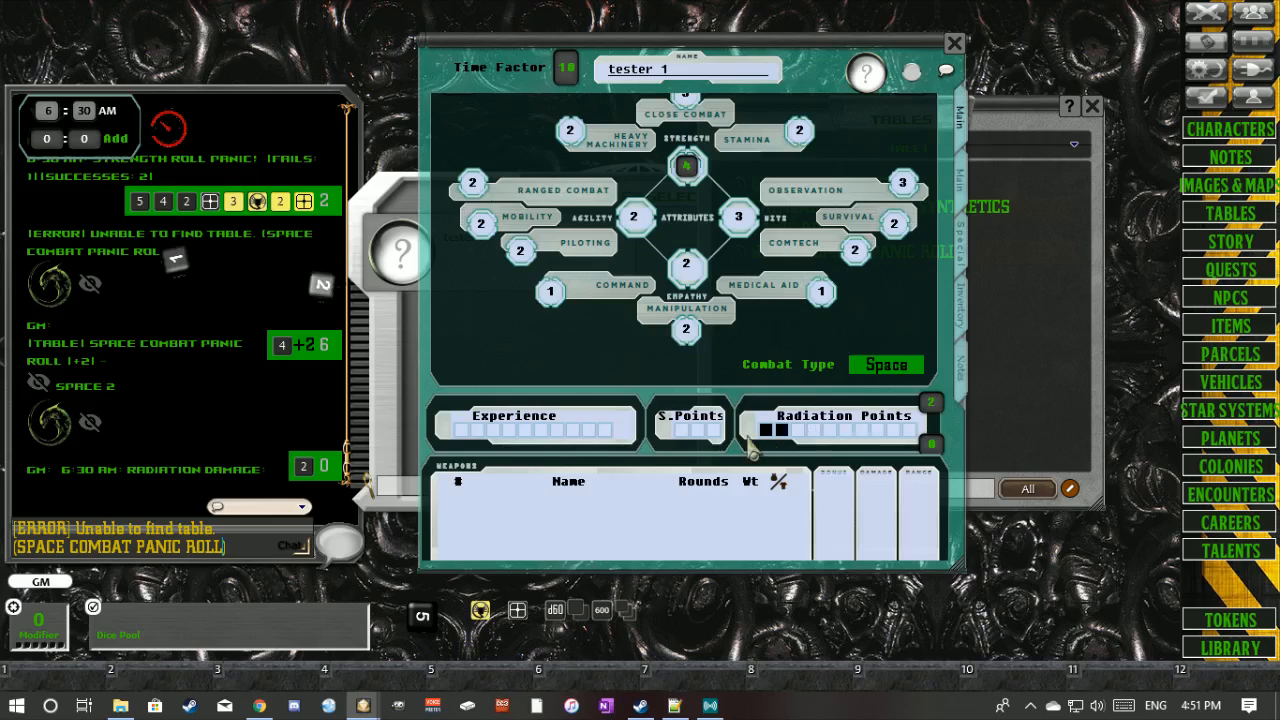
{"action": "left_click", "coordinate": [797, 431]}
{"action": "left_click", "coordinate": [813, 431]}
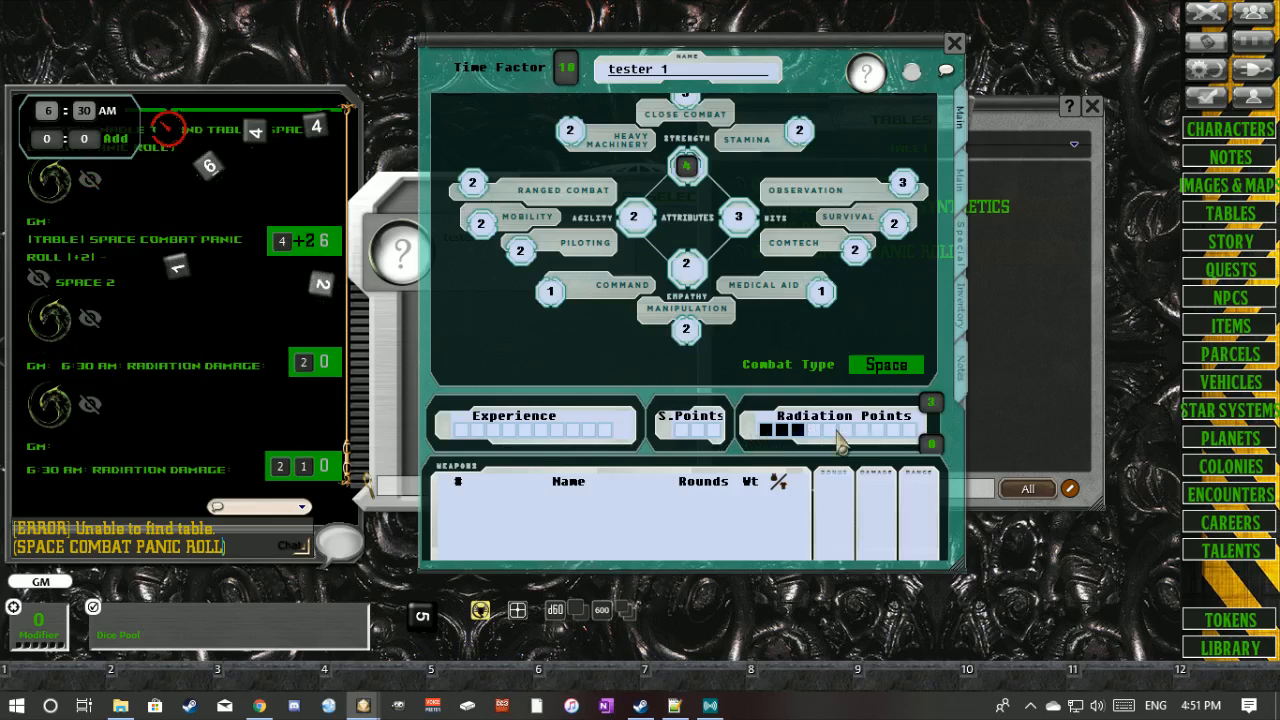
- Clear the Radiation Points one at a time while raising permanent radiation to 3, and mark one new radiation point
{"action": "left_click", "coordinate": [765, 432]}
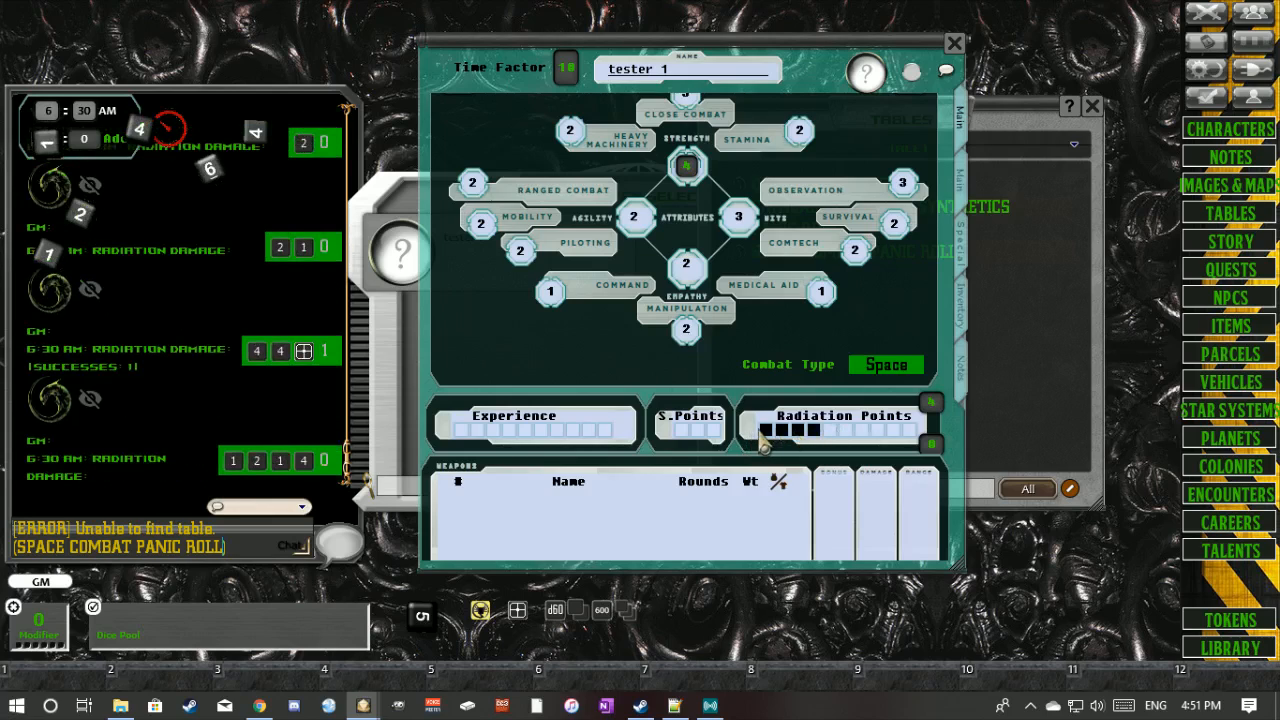
{"action": "left_click", "coordinate": [765, 432]}
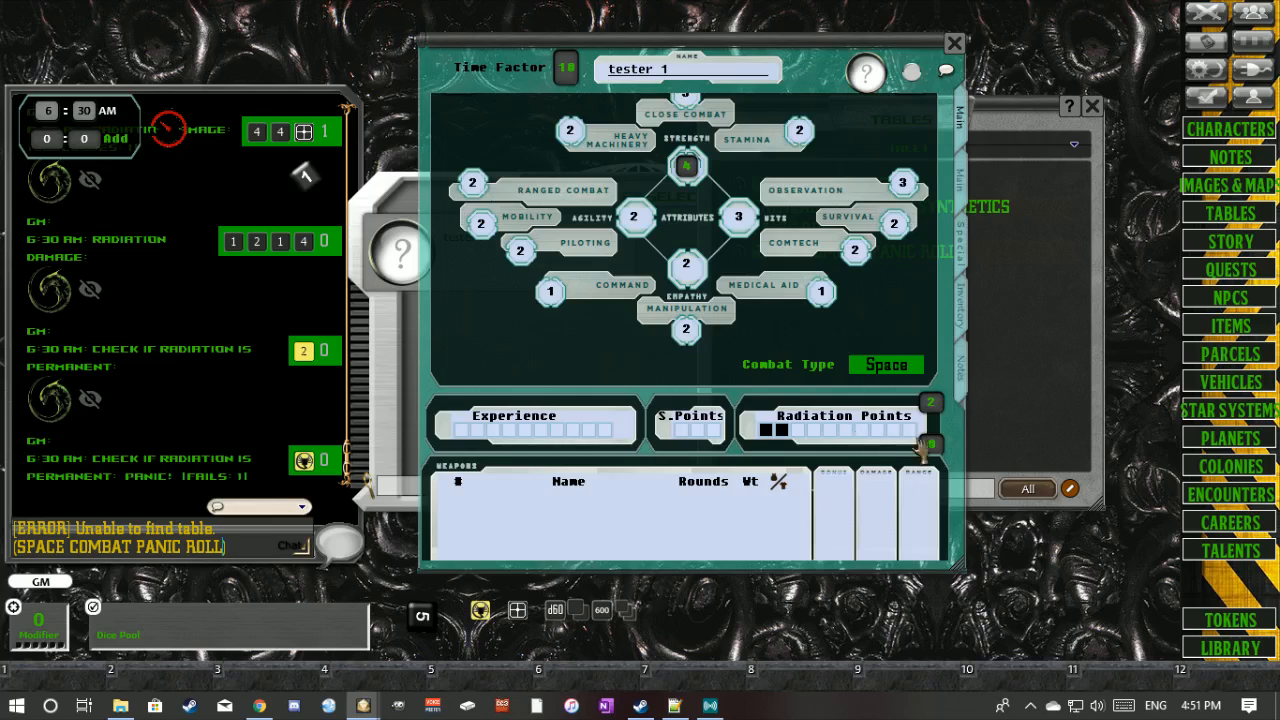
{"action": "left_click", "coordinate": [932, 446]}
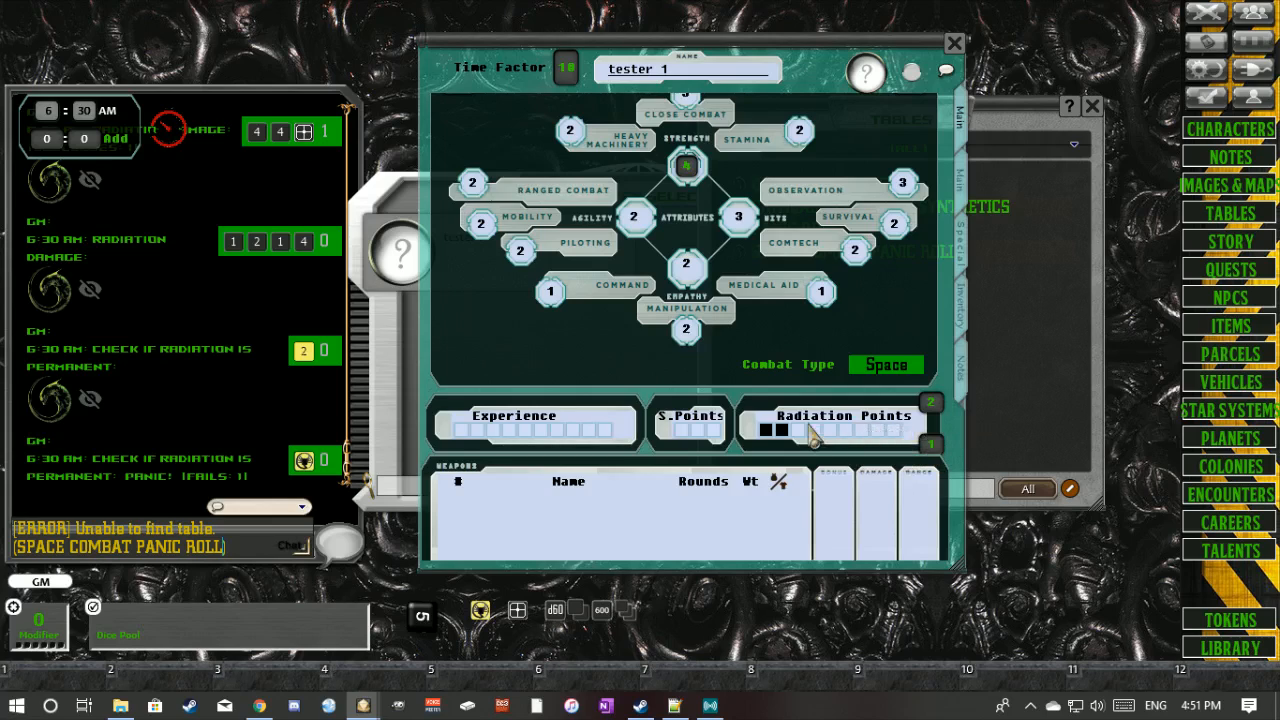
{"action": "left_click", "coordinate": [781, 431]}
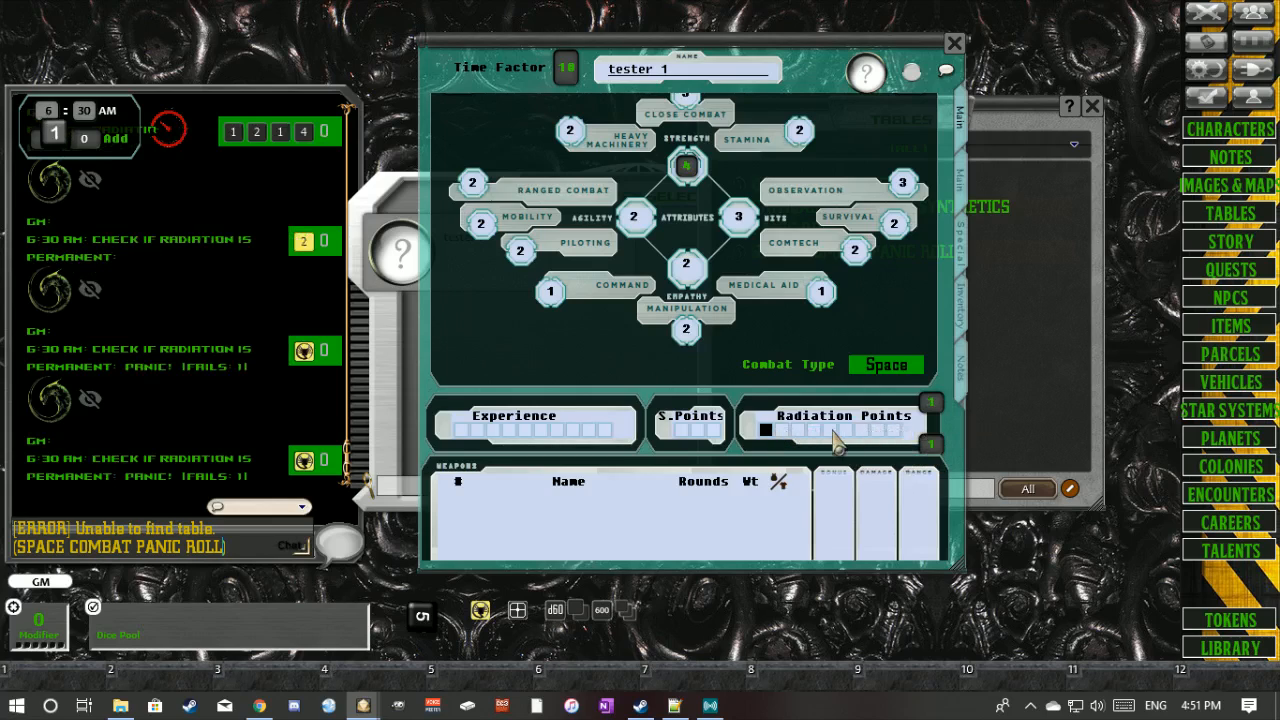
{"action": "left_click", "coordinate": [932, 446]}
{"action": "left_click", "coordinate": [797, 429]}
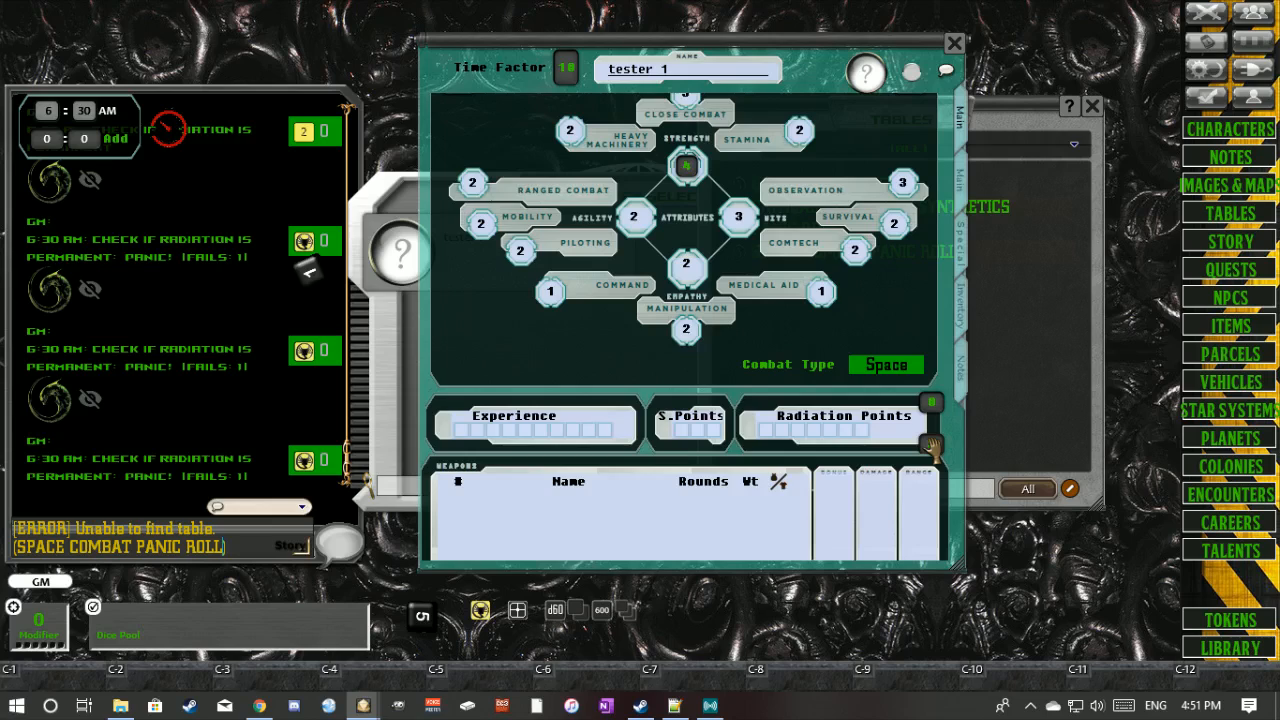
{"action": "left_click", "coordinate": [768, 430]}
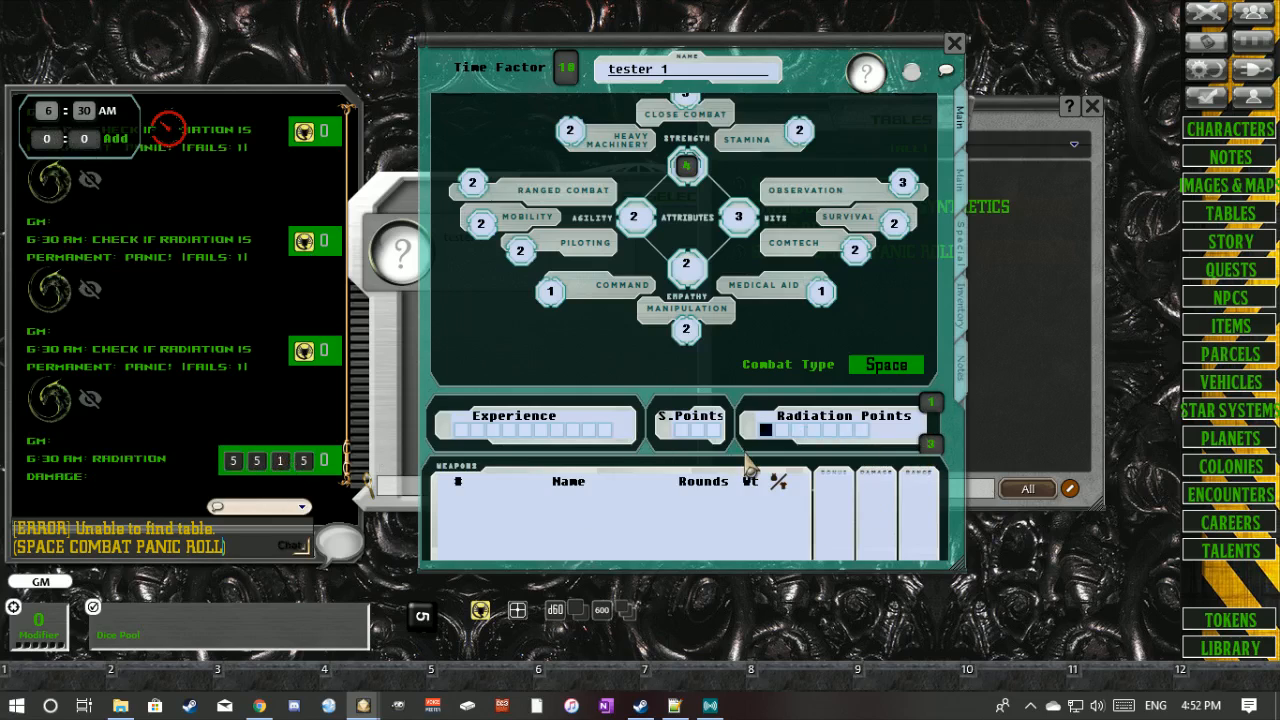
- Look over the Weapons and Vehicles sections of the character sheet
{"action": "scroll", "coordinate": [748, 462], "scroll_direction": "down", "scroll_amount": 5}
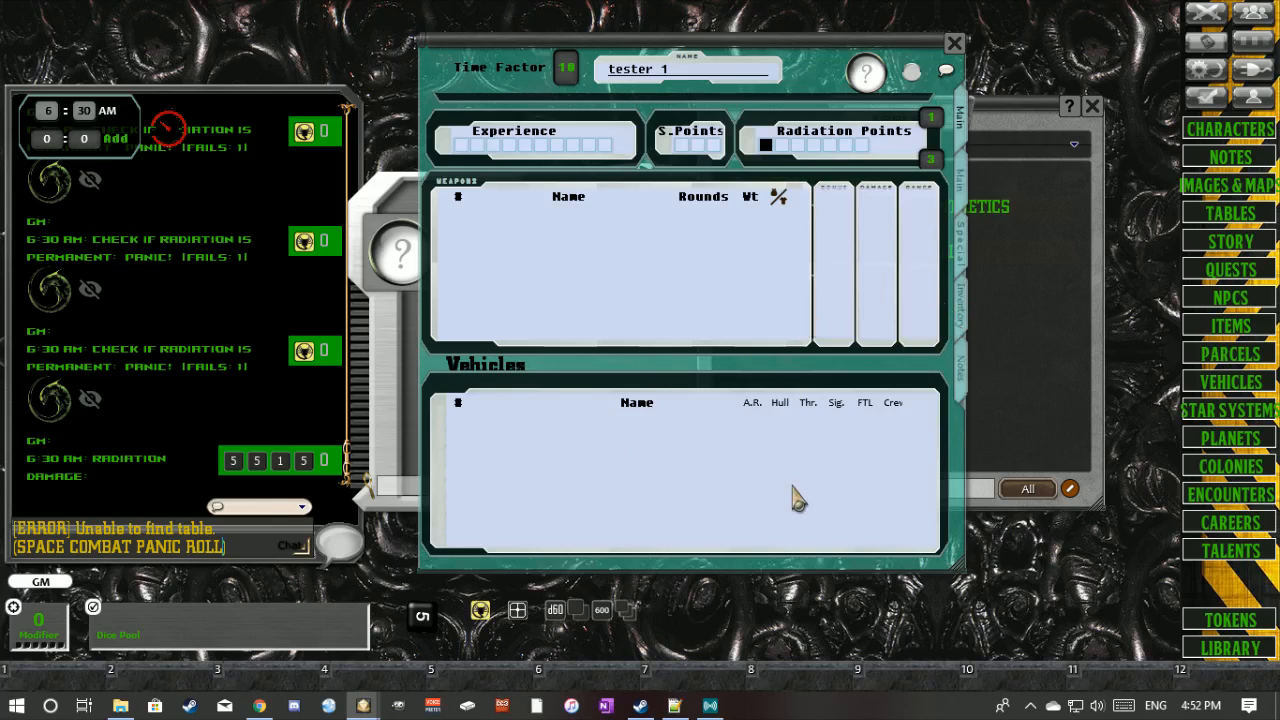
{"action": "scroll", "coordinate": [793, 497], "scroll_direction": "up", "scroll_amount": 3}
{"action": "scroll", "coordinate": [797, 500], "scroll_direction": "up", "scroll_amount": 3}
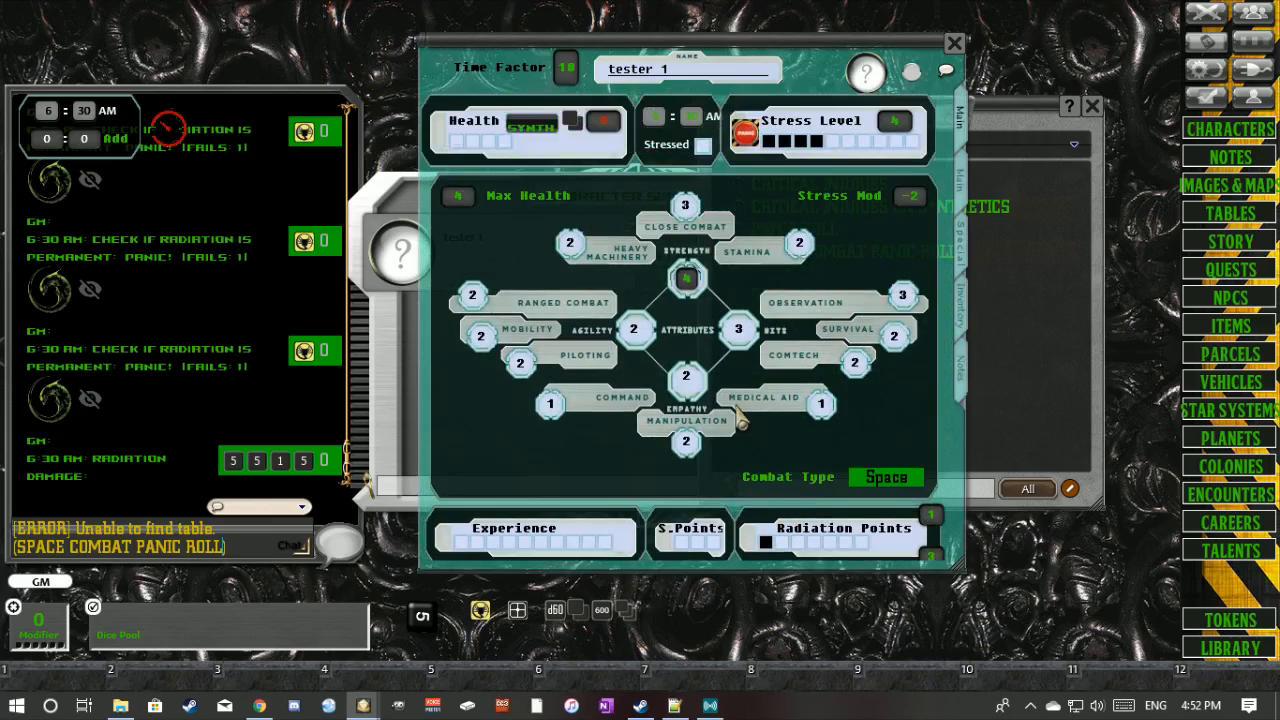
{"action": "scroll", "coordinate": [740, 420], "scroll_direction": "down", "scroll_amount": 3}
{"action": "scroll", "coordinate": [737, 414], "scroll_direction": "up", "scroll_amount": 3}
- Advance the campaign clock past midnight into the next day, ending at 12:04 PM
{"action": "left_click", "coordinate": [703, 145]}
{"action": "key", "text": "ctrl"}
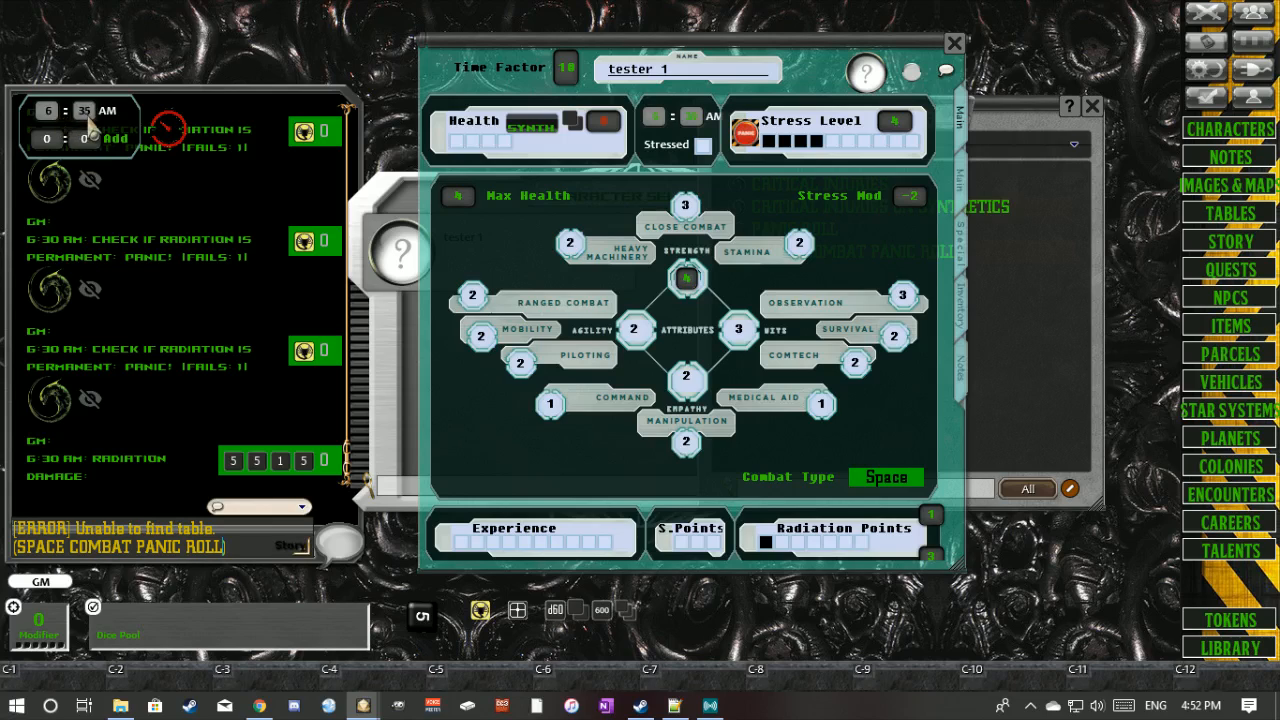
{"action": "scroll", "coordinate": [88, 120], "scroll_direction": "up", "scroll_amount": 1}
{"action": "scroll", "coordinate": [85, 115], "scroll_direction": "up", "scroll_amount": 1}
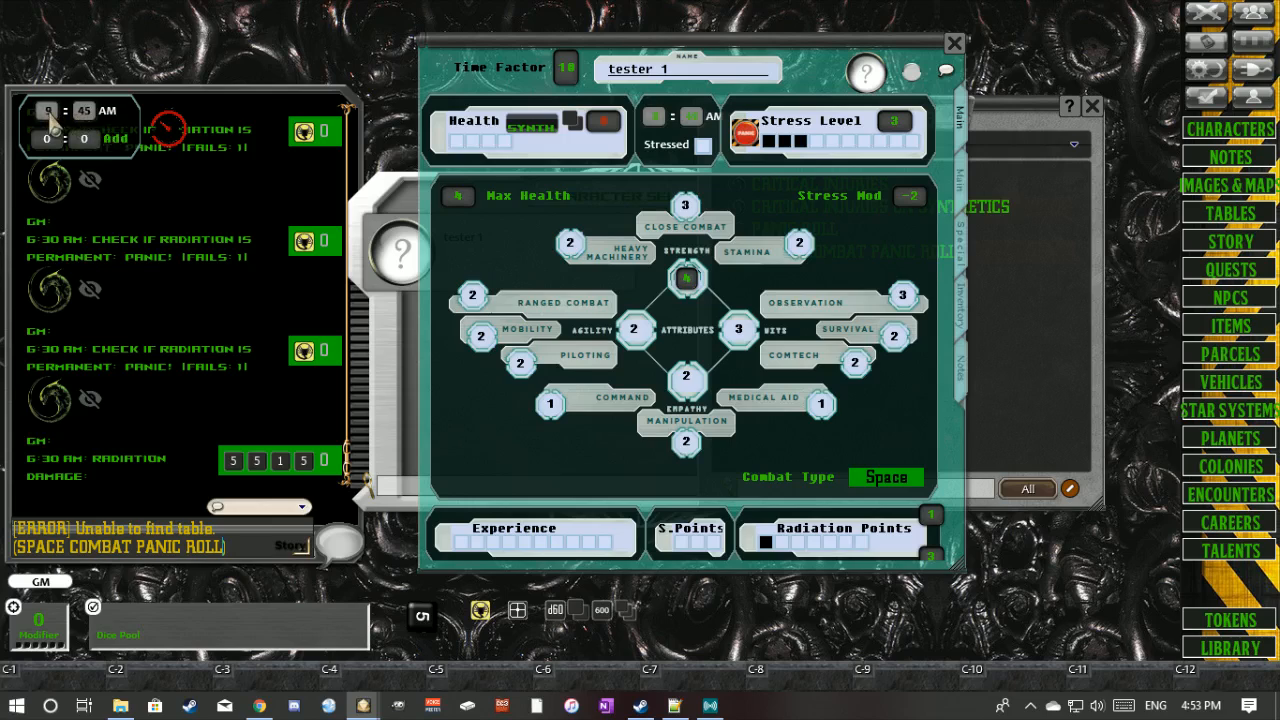
{"action": "scroll", "coordinate": [52, 117], "scroll_direction": "up", "scroll_amount": 1}
{"action": "scroll", "coordinate": [52, 117], "scroll_direction": "up", "scroll_amount": 1}
{"action": "scroll", "coordinate": [52, 117], "scroll_direction": "up", "scroll_amount": 1}
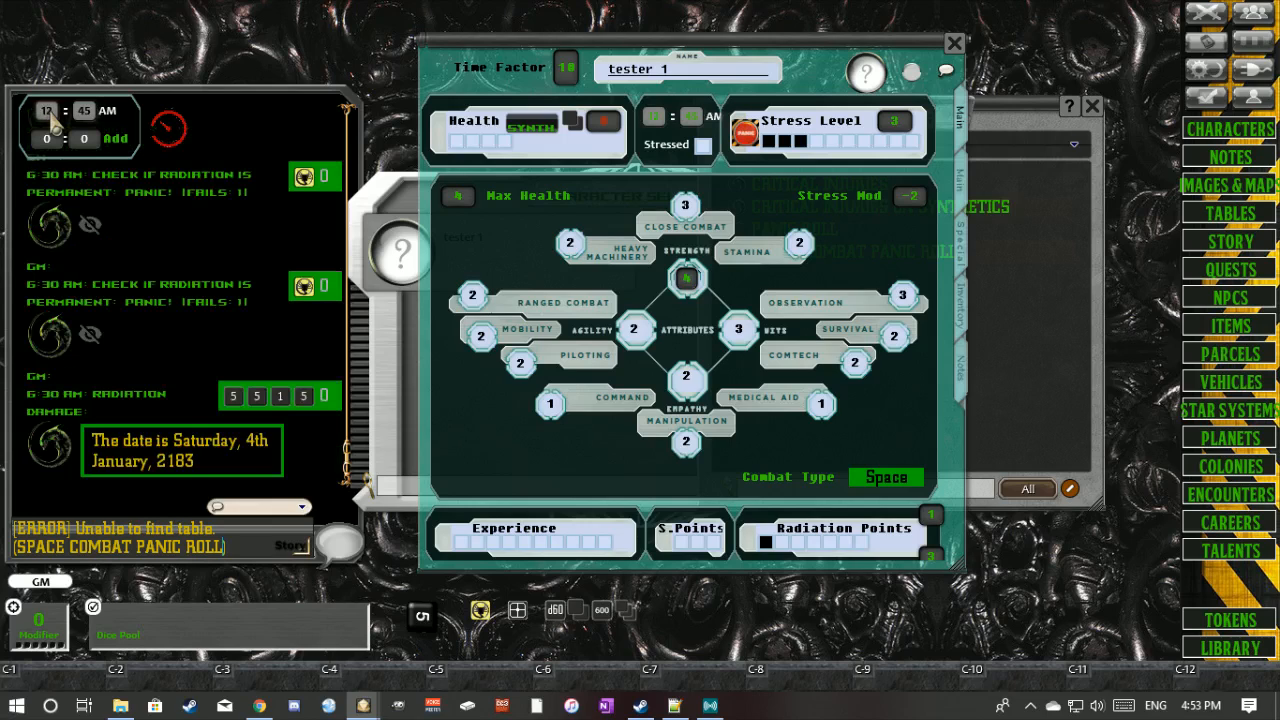
{"action": "scroll", "coordinate": [52, 117], "scroll_direction": "up", "scroll_amount": 1}
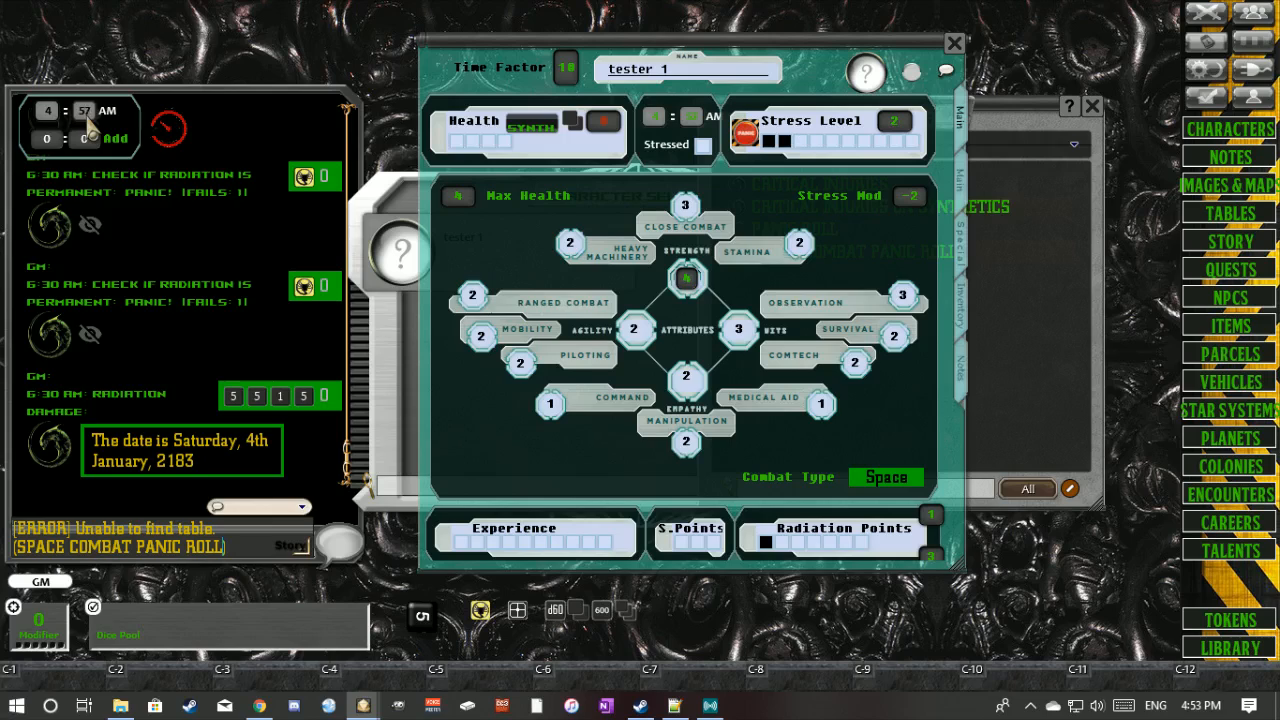
{"action": "scroll", "coordinate": [52, 118], "scroll_direction": "up", "scroll_amount": 1}
{"action": "scroll", "coordinate": [52, 117], "scroll_direction": "up", "scroll_amount": 4}
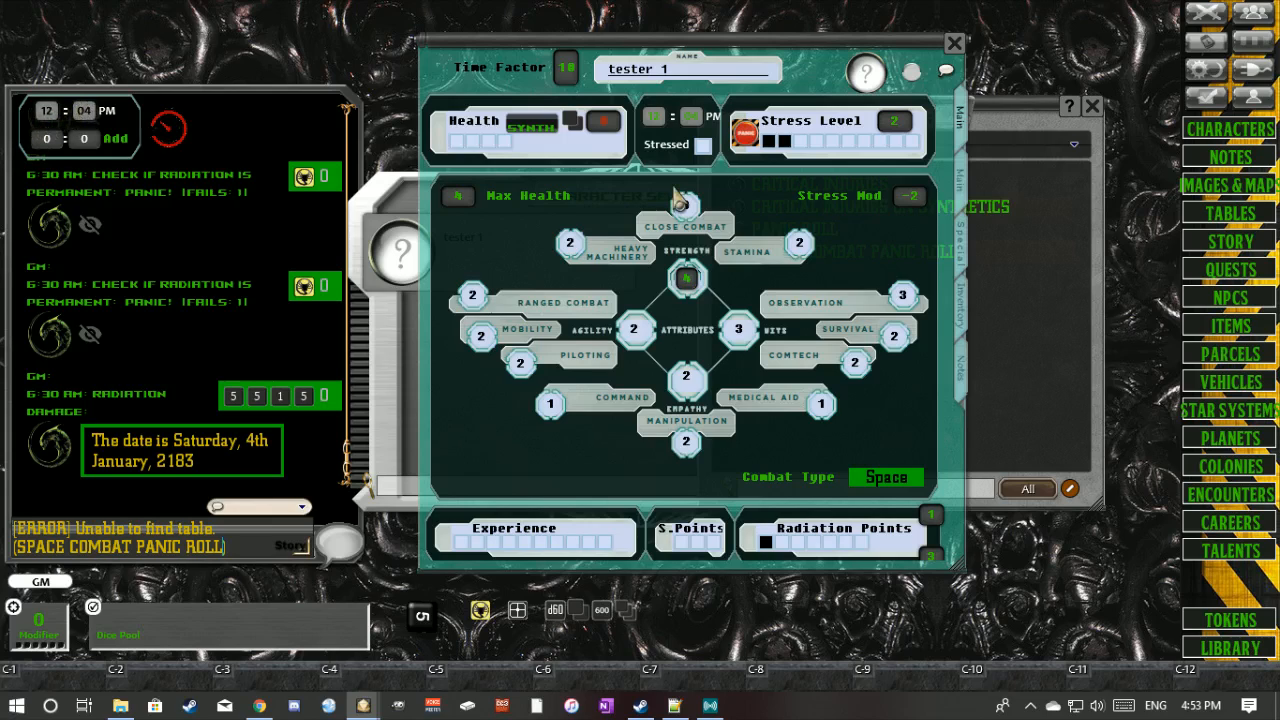
- Look over the custom Attributes / Skills page and the Special page of the character sheet
{"action": "scroll", "coordinate": [855, 268], "scroll_direction": "down", "scroll_amount": 5}
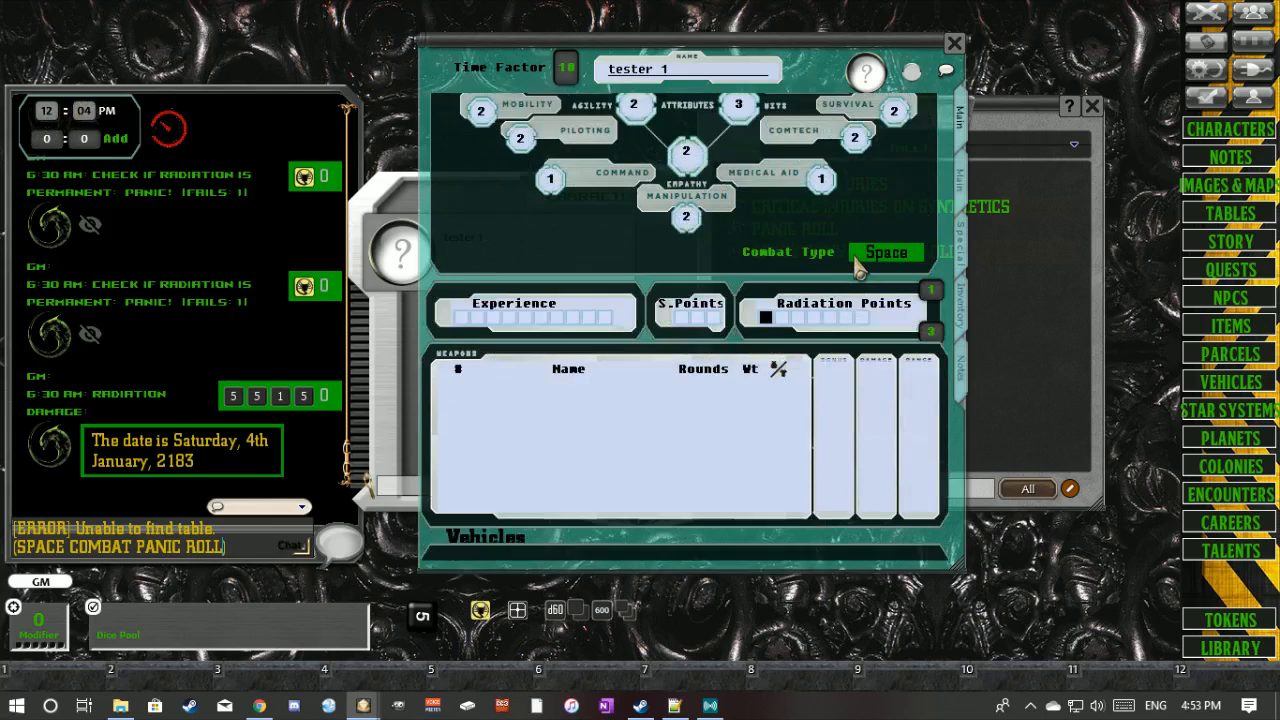
{"action": "left_click", "coordinate": [962, 190]}
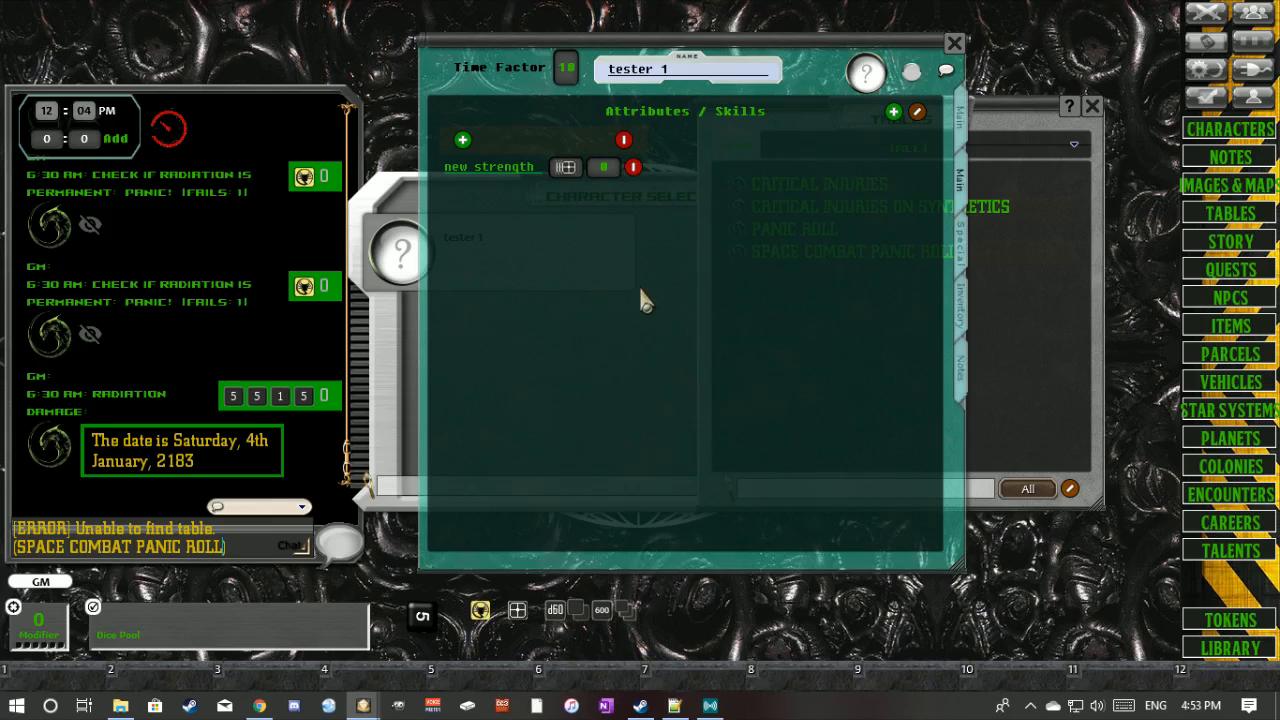
{"action": "left_click", "coordinate": [963, 255]}
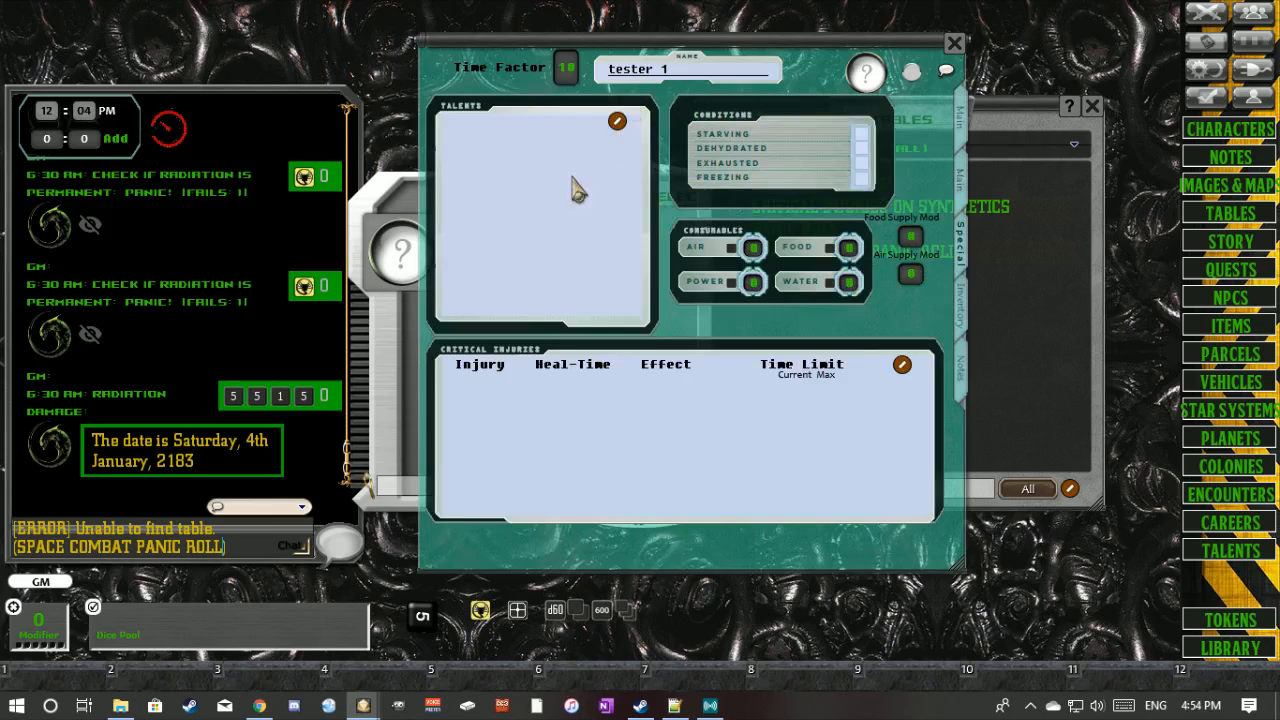
- Apply the Library's Create PC, Play, GM and All sidebar presets in turn, and close the Library
{"action": "left_click", "coordinate": [1242, 652]}
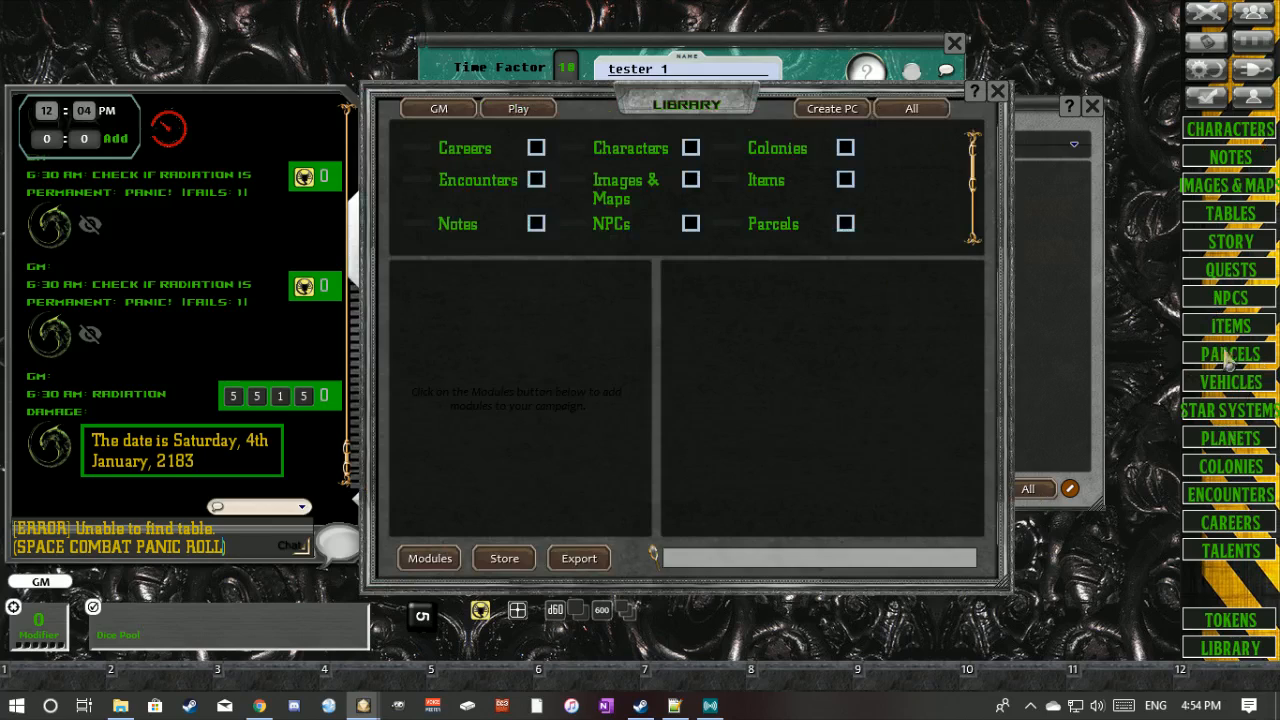
{"action": "left_click", "coordinate": [829, 114]}
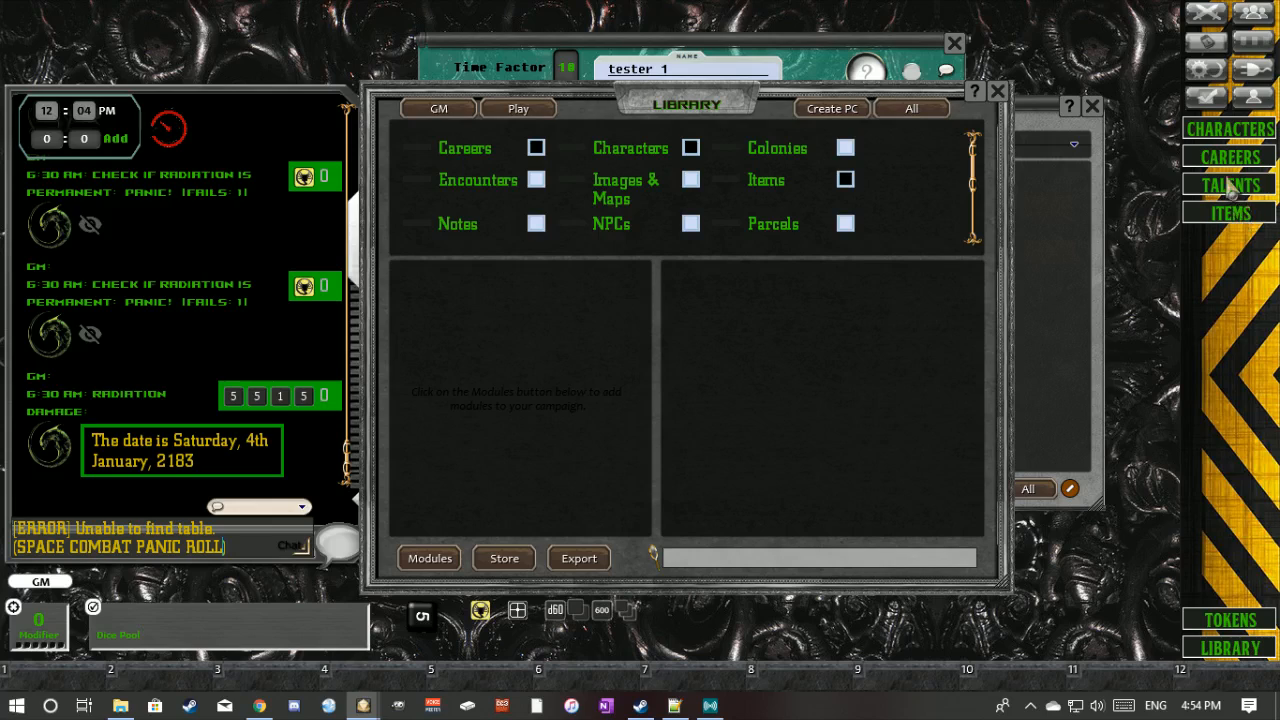
{"action": "left_click", "coordinate": [531, 114]}
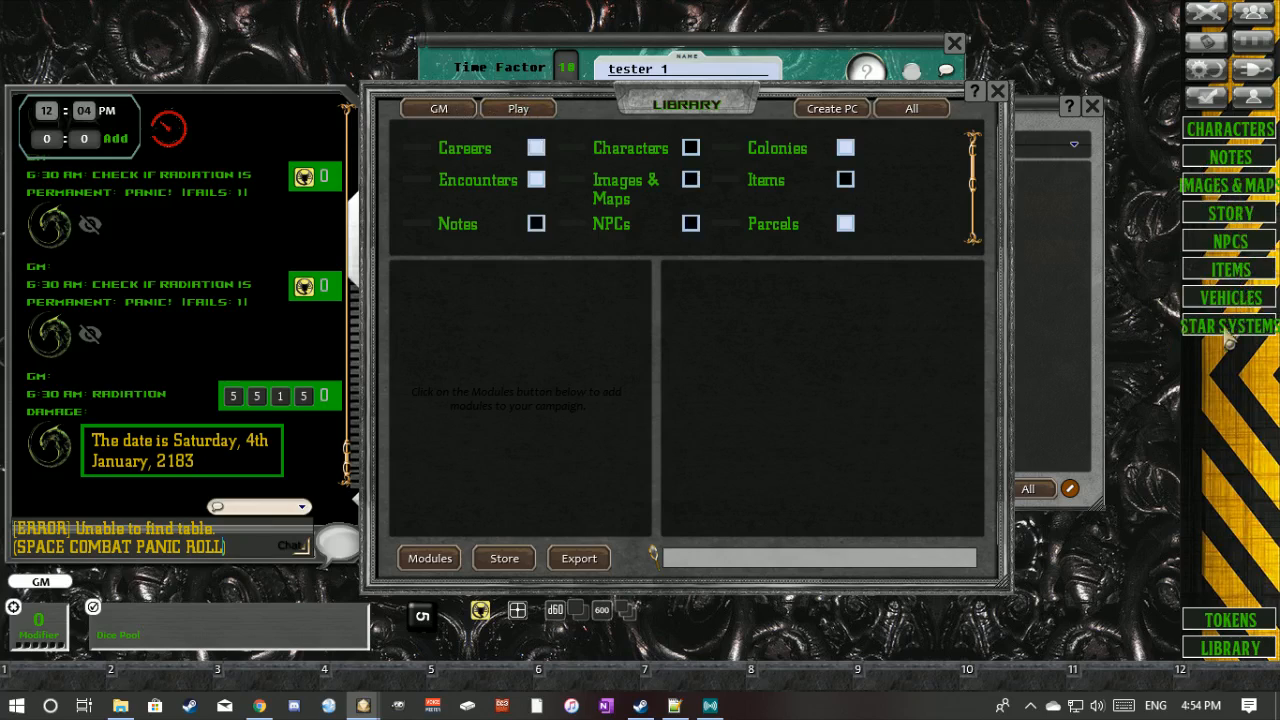
{"action": "left_click", "coordinate": [470, 112]}
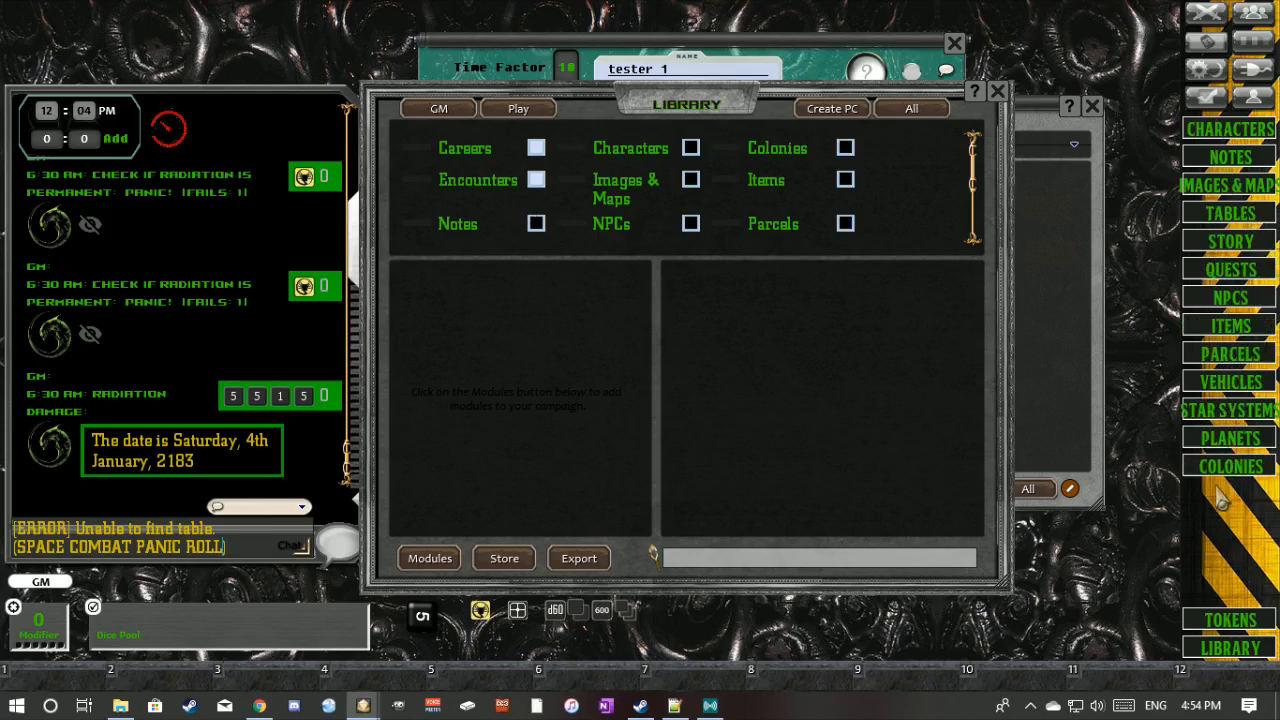
{"action": "left_click", "coordinate": [903, 120]}
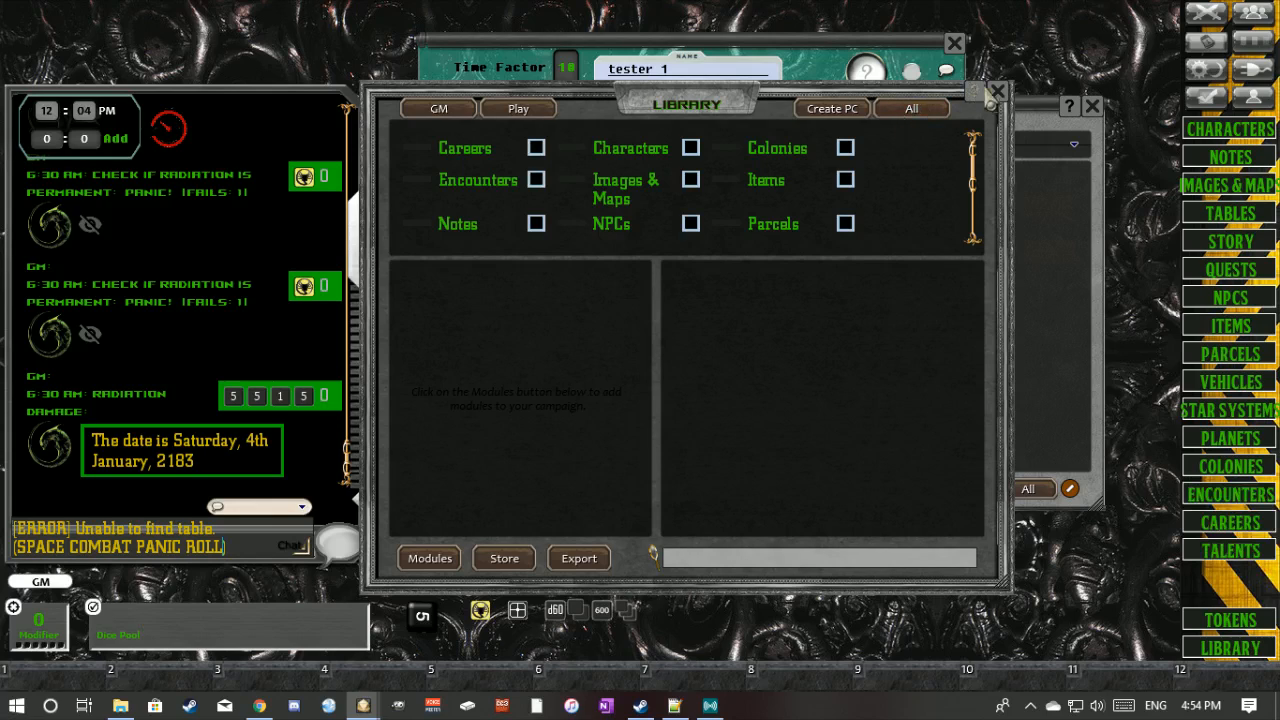
{"action": "left_click", "coordinate": [997, 91]}
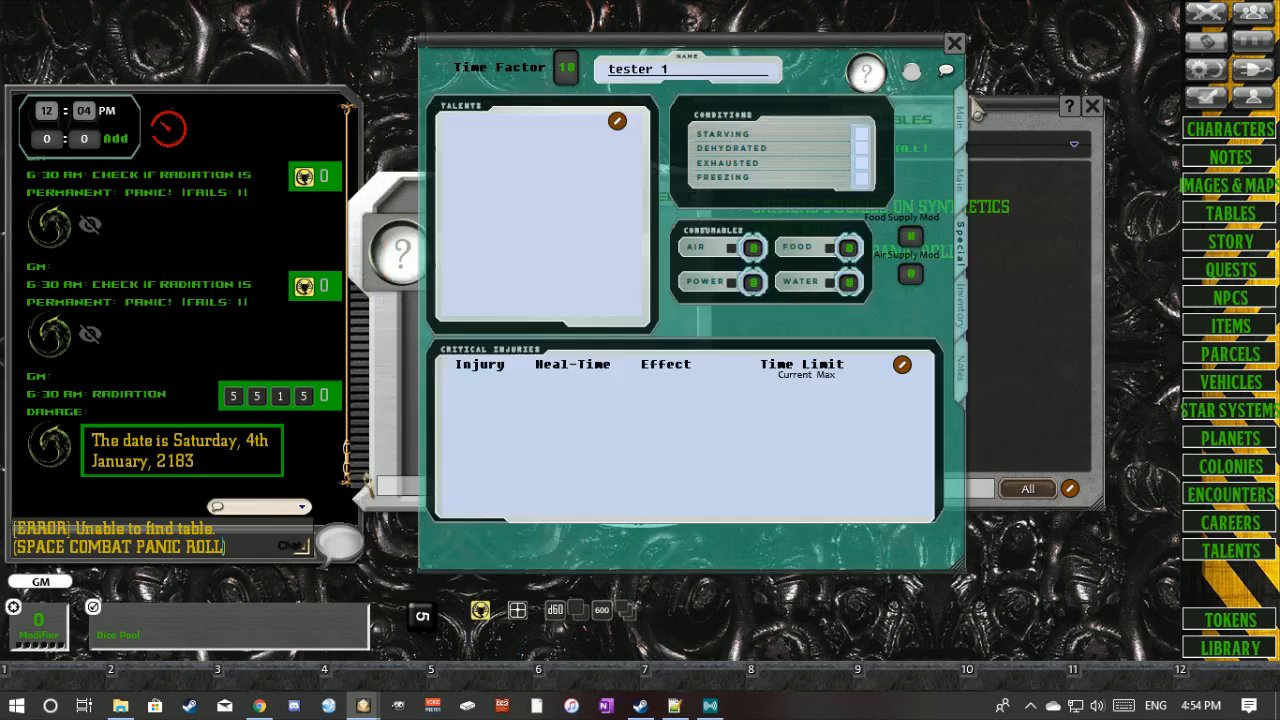
- Open the drhedhn talent record and replace its description with "asfsdgsahs"
{"action": "left_click", "coordinate": [1230, 550]}
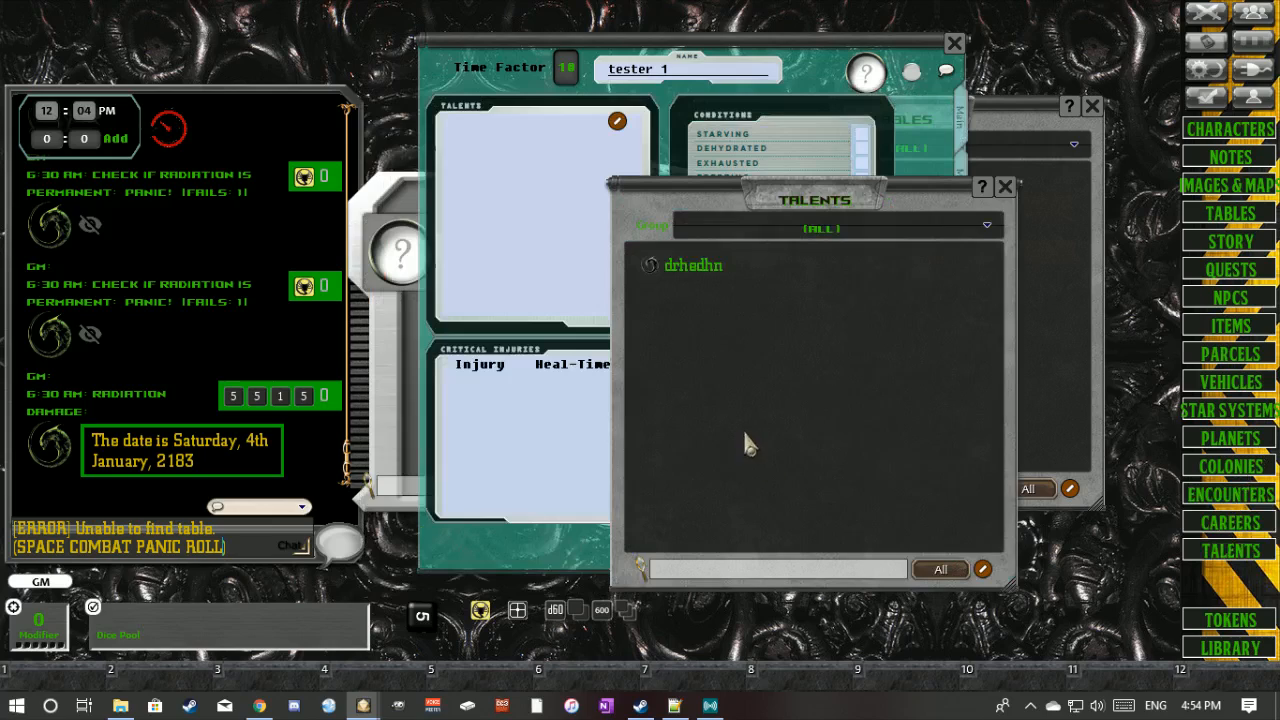
{"action": "left_click", "coordinate": [652, 268]}
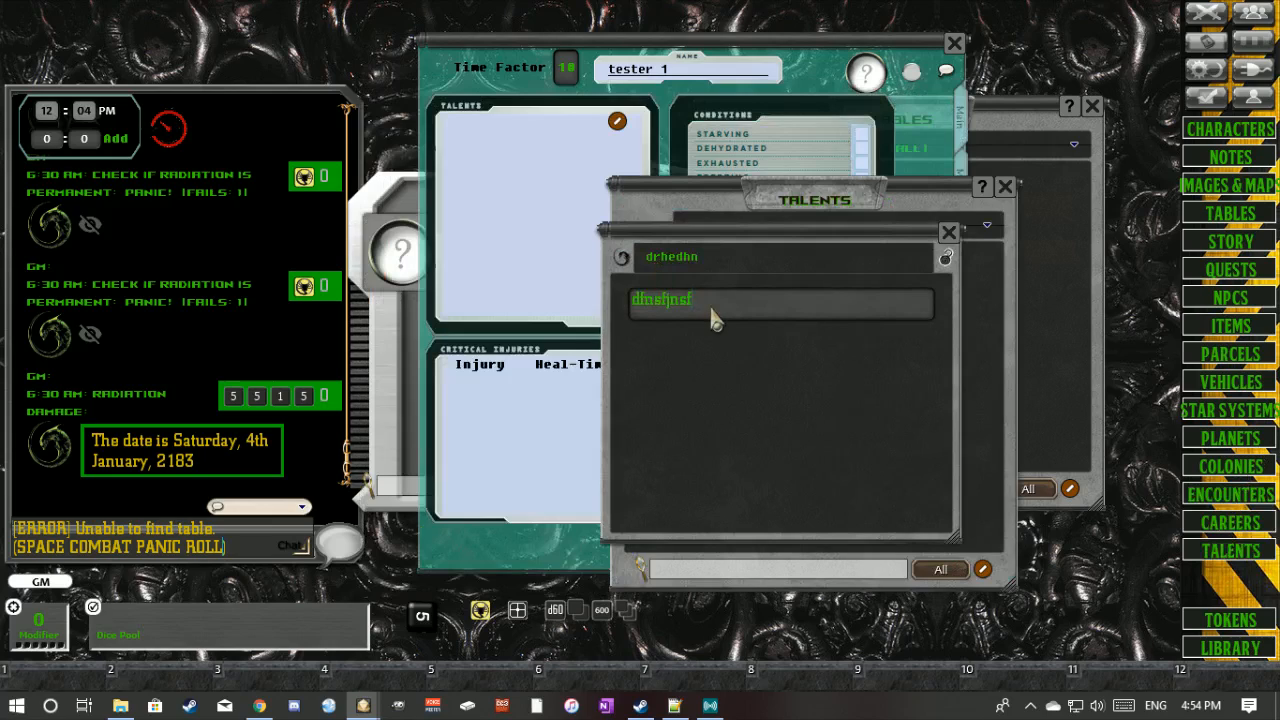
{"action": "key", "text": "ctrl+a"}
{"action": "key", "text": "BackSpace"}
{"action": "left_click_drag", "start_coordinate": [661, 420], "coordinate": [710, 458]}
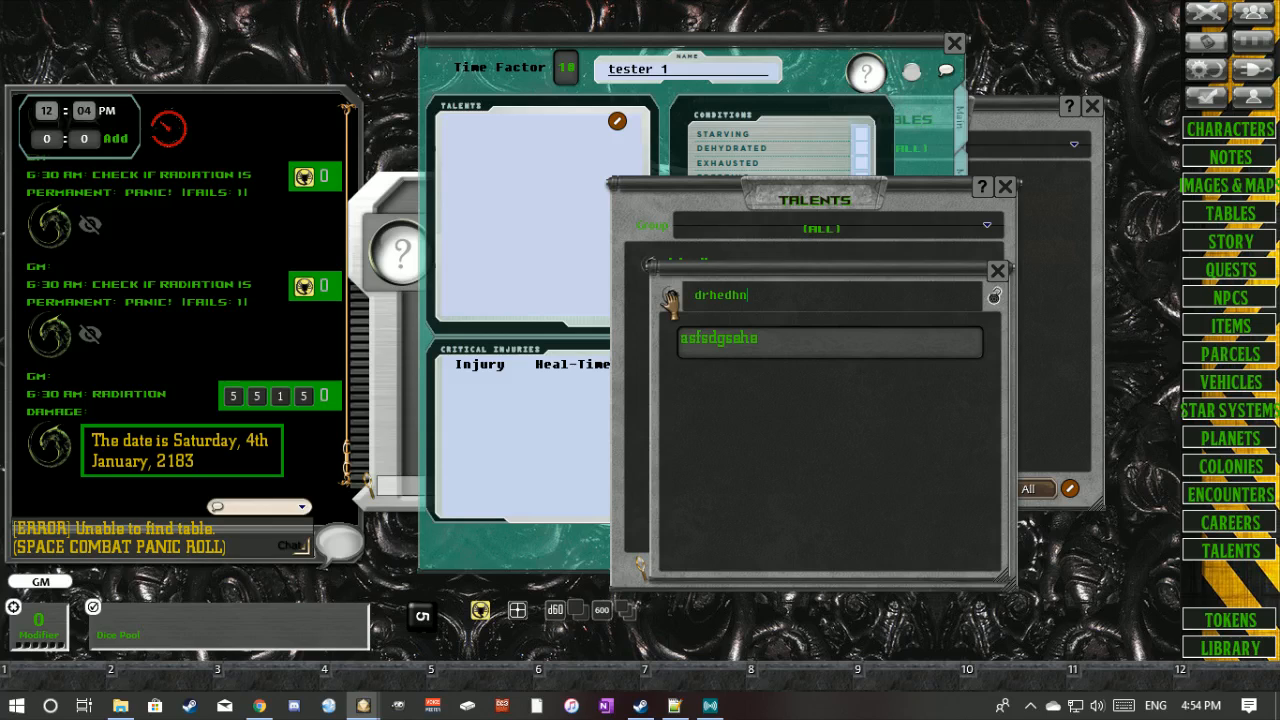
- Add the drhedhn talent to the character's Talents and assign base dice to its dice pool
{"action": "left_click_drag", "start_coordinate": [670, 300], "coordinate": [555, 205]}
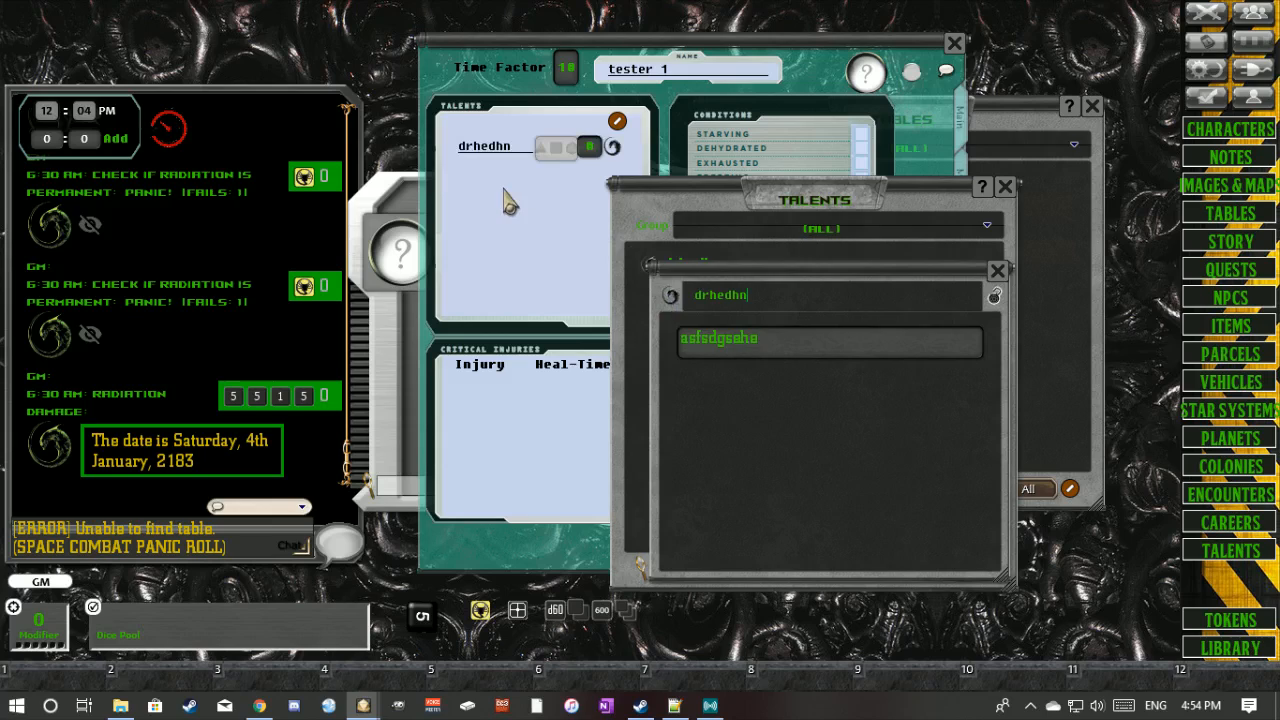
{"action": "left_click", "coordinate": [508, 202]}
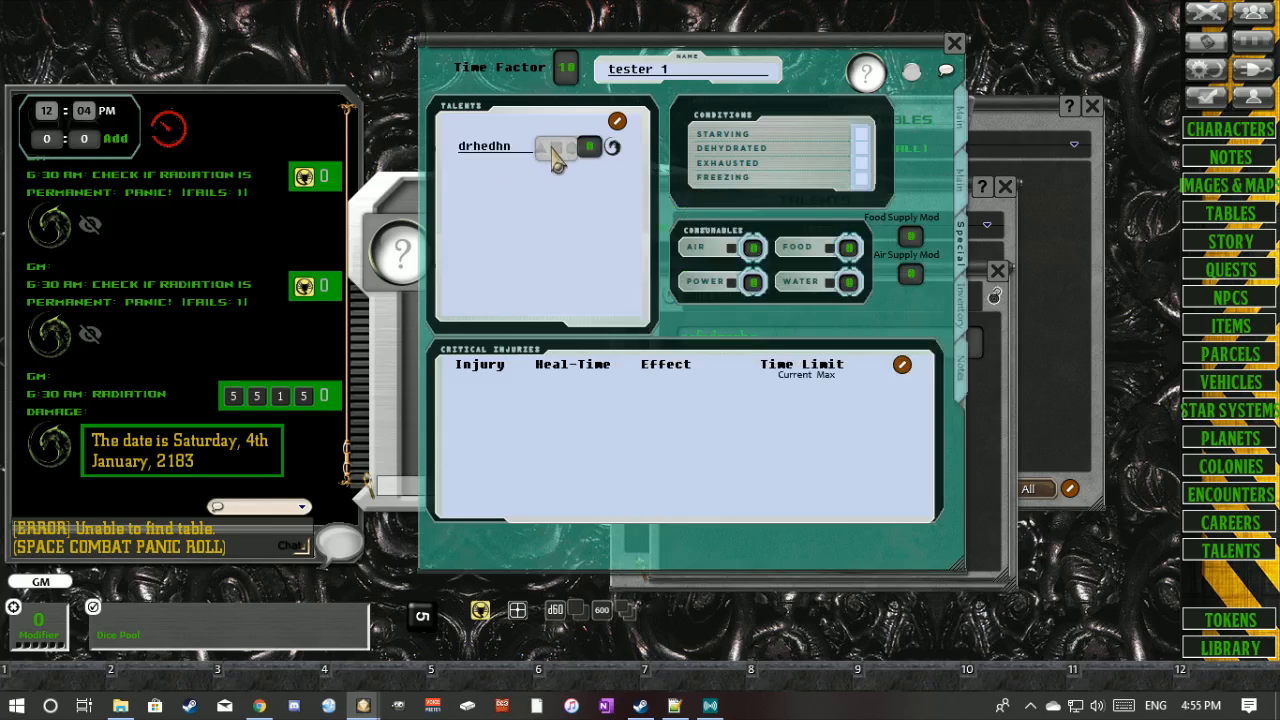
{"action": "left_click_drag", "start_coordinate": [517, 612], "coordinate": [556, 148]}
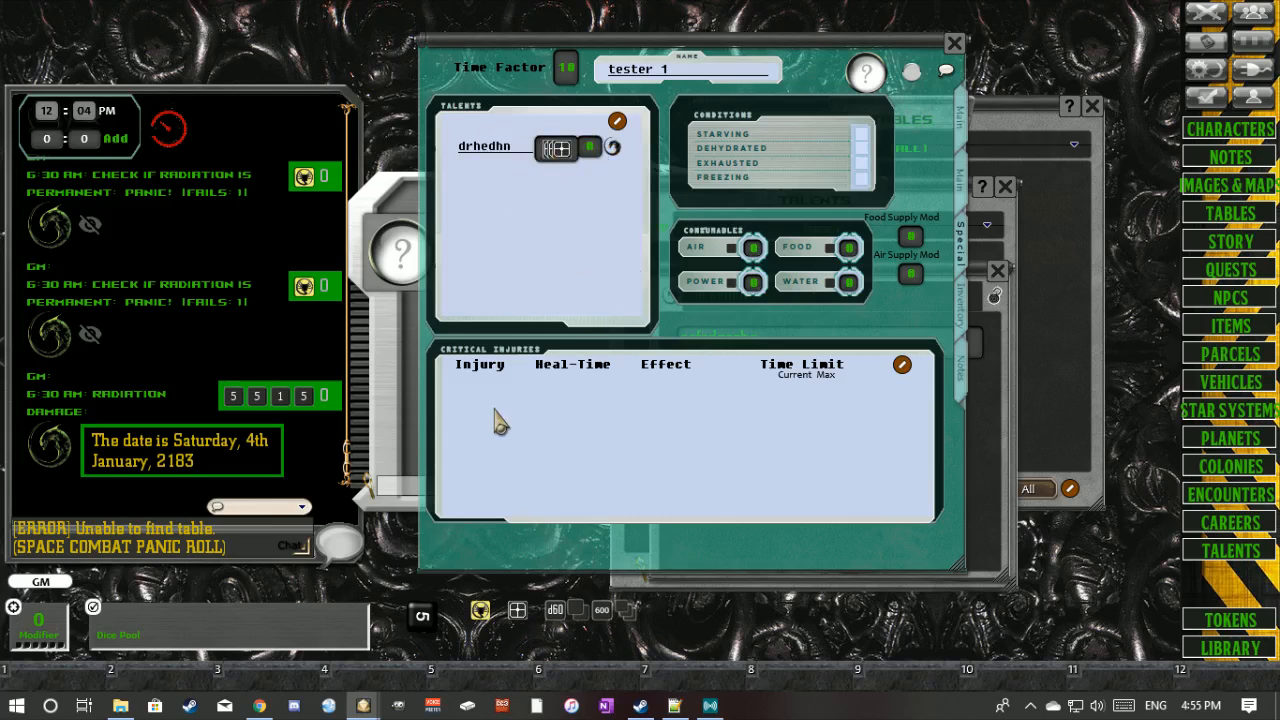
- Roll the drhedhn talent's dice pool in the chat and set the talent's number to 6
{"action": "left_click_drag", "start_coordinate": [557, 149], "coordinate": [238, 212]}
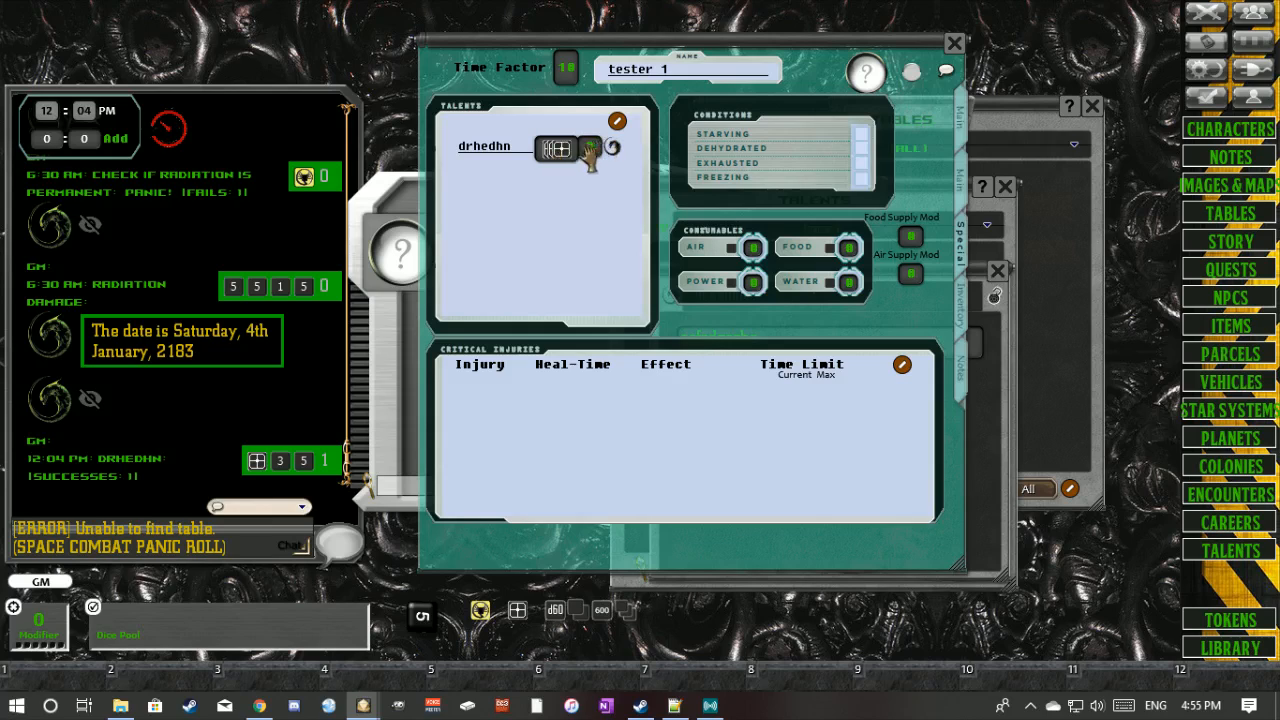
{"action": "key", "text": "ctrl"}
{"action": "key", "text": "ctrl"}
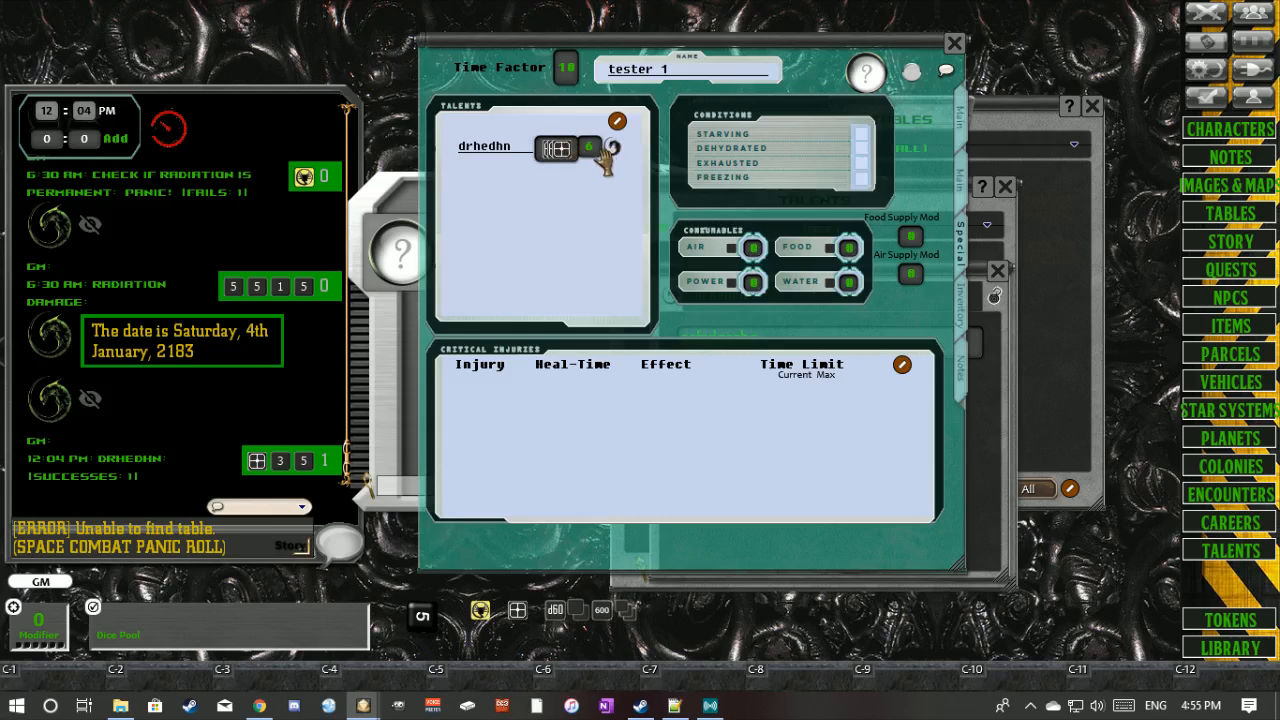
{"action": "key", "text": "ctrl"}
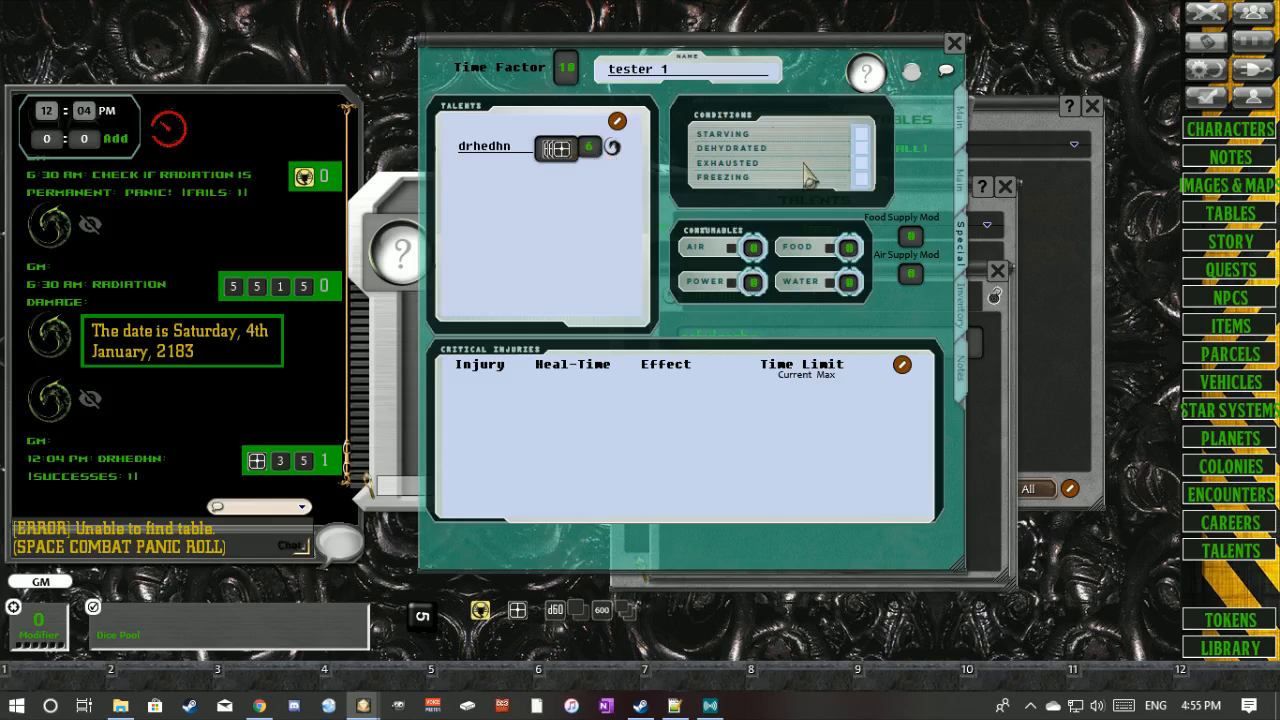
- Mark the Starving, Dehydrated and Exhausted conditions and check the Stressed box on the main page
{"action": "left_click", "coordinate": [861, 148]}
{"action": "left_click", "coordinate": [860, 162]}
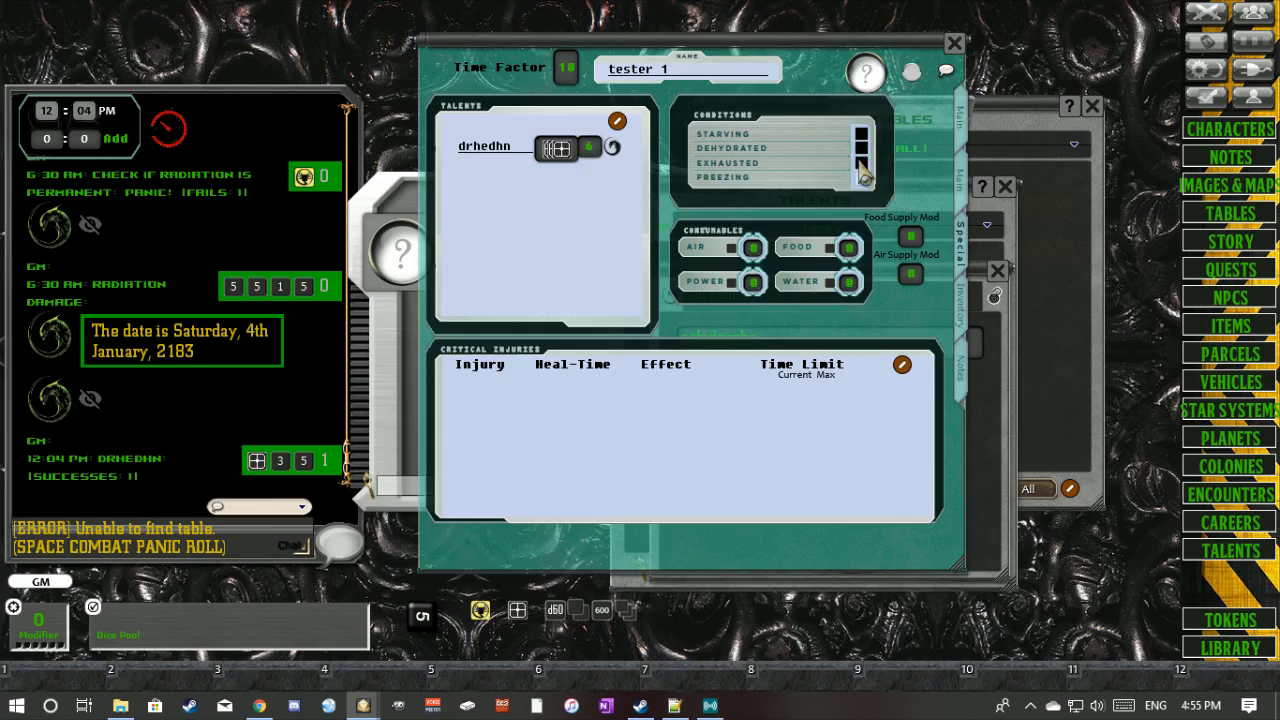
{"action": "left_click", "coordinate": [959, 118]}
{"action": "scroll", "coordinate": [717, 185], "scroll_direction": "up", "scroll_amount": 5}
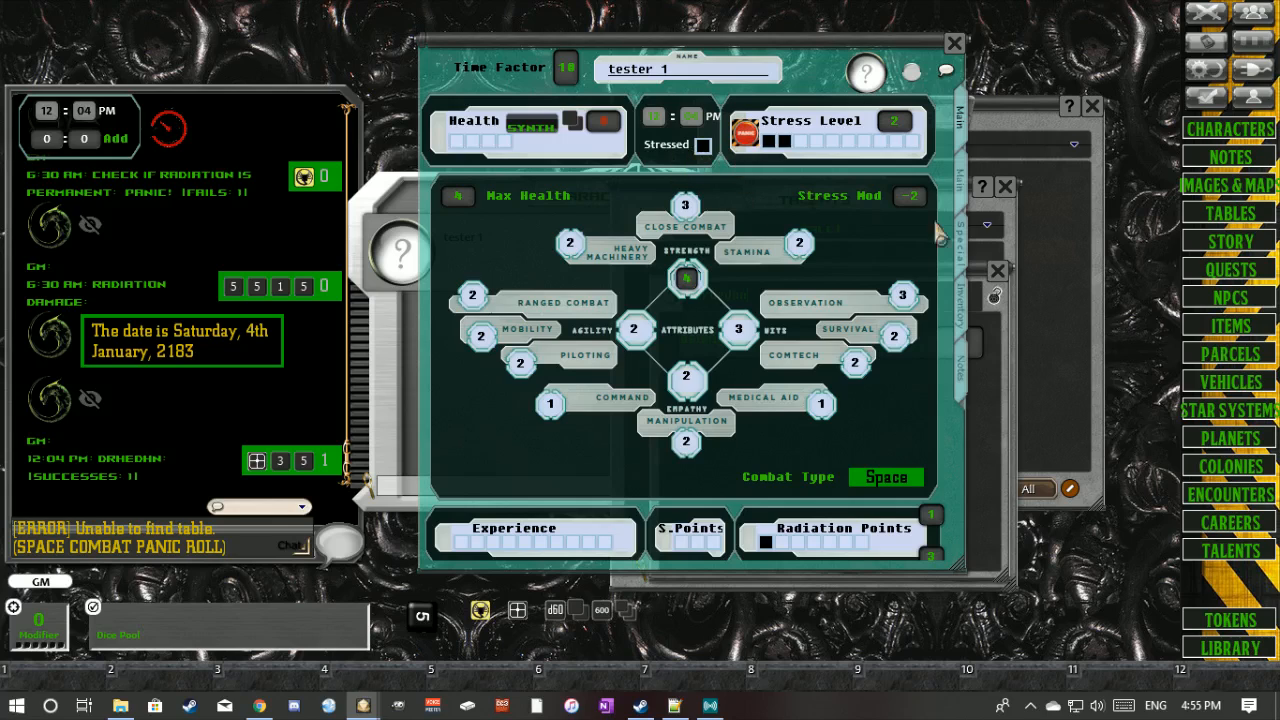
- Clear all marked conditions, recheck the Stressed box on the main page, and view the inventory
{"action": "left_click", "coordinate": [960, 312]}
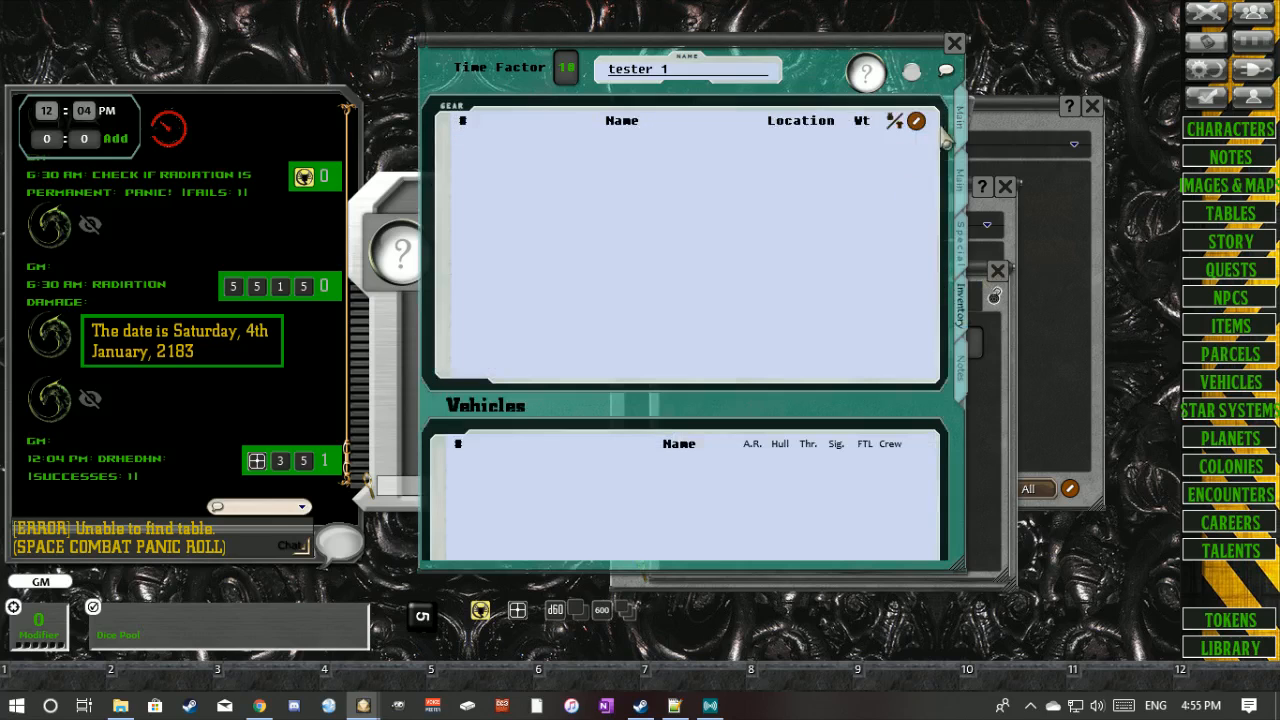
{"action": "left_click", "coordinate": [961, 250]}
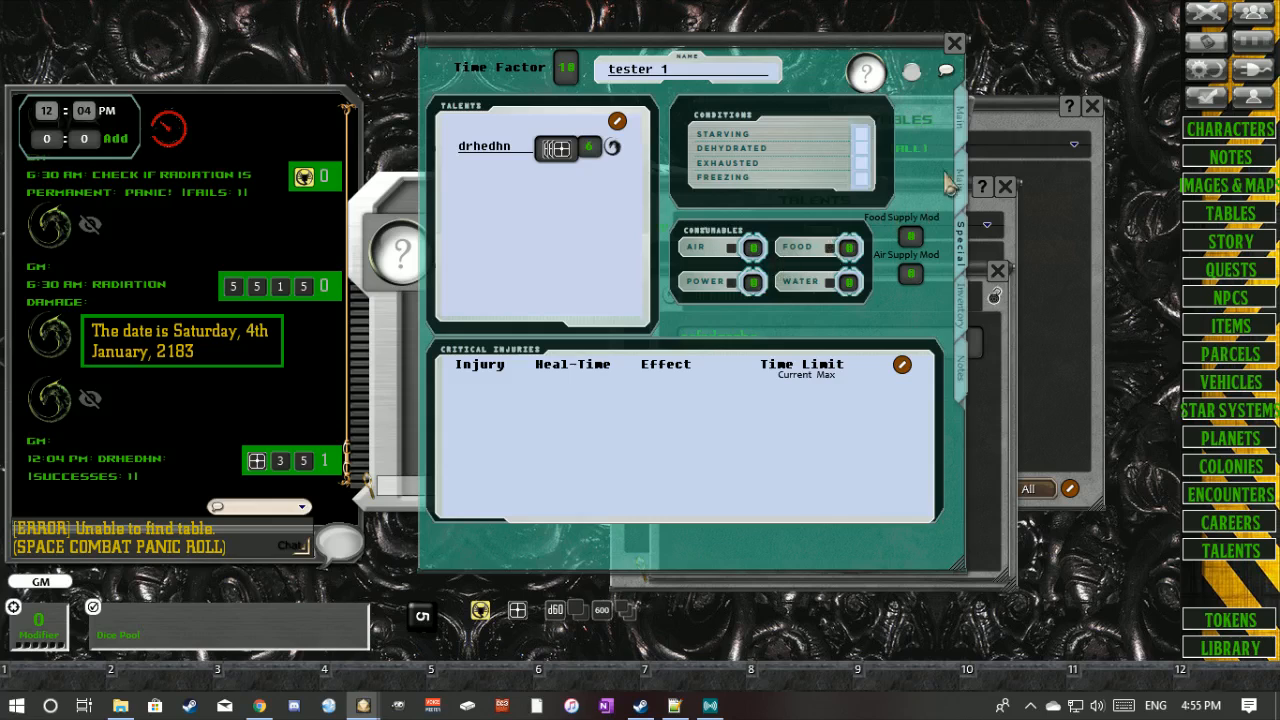
{"action": "left_click", "coordinate": [966, 138]}
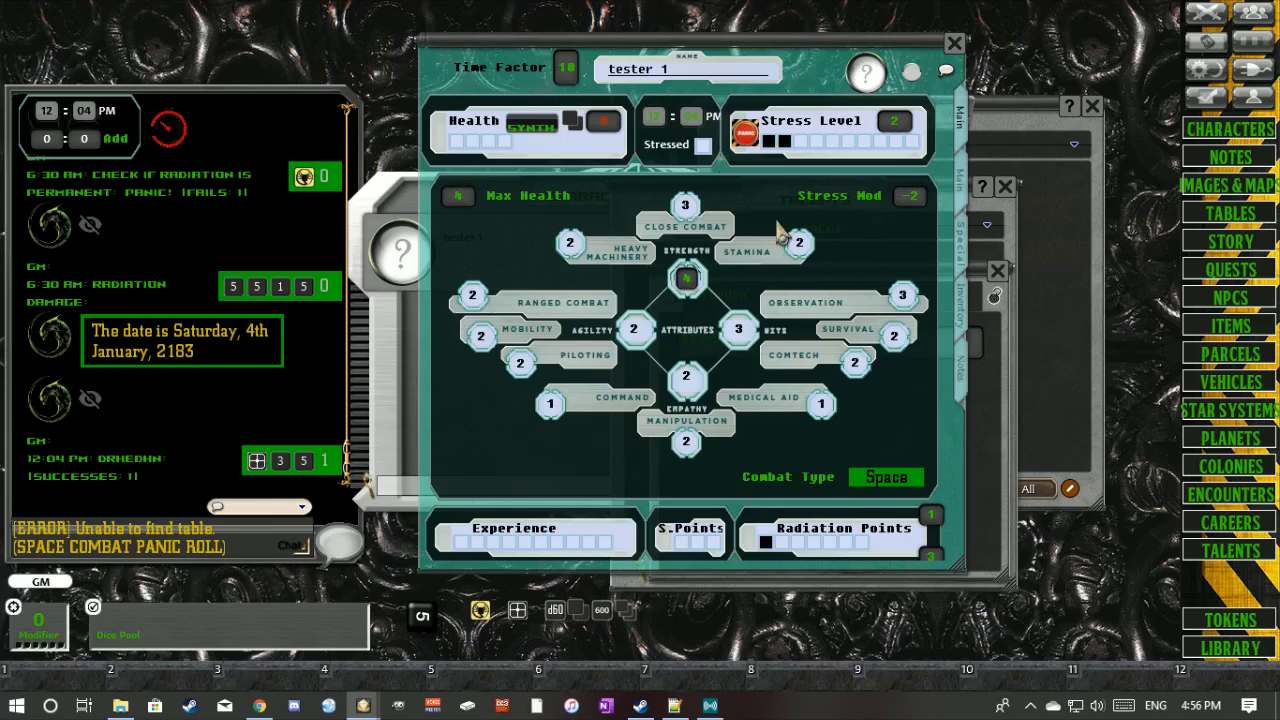
{"action": "left_click", "coordinate": [965, 318]}
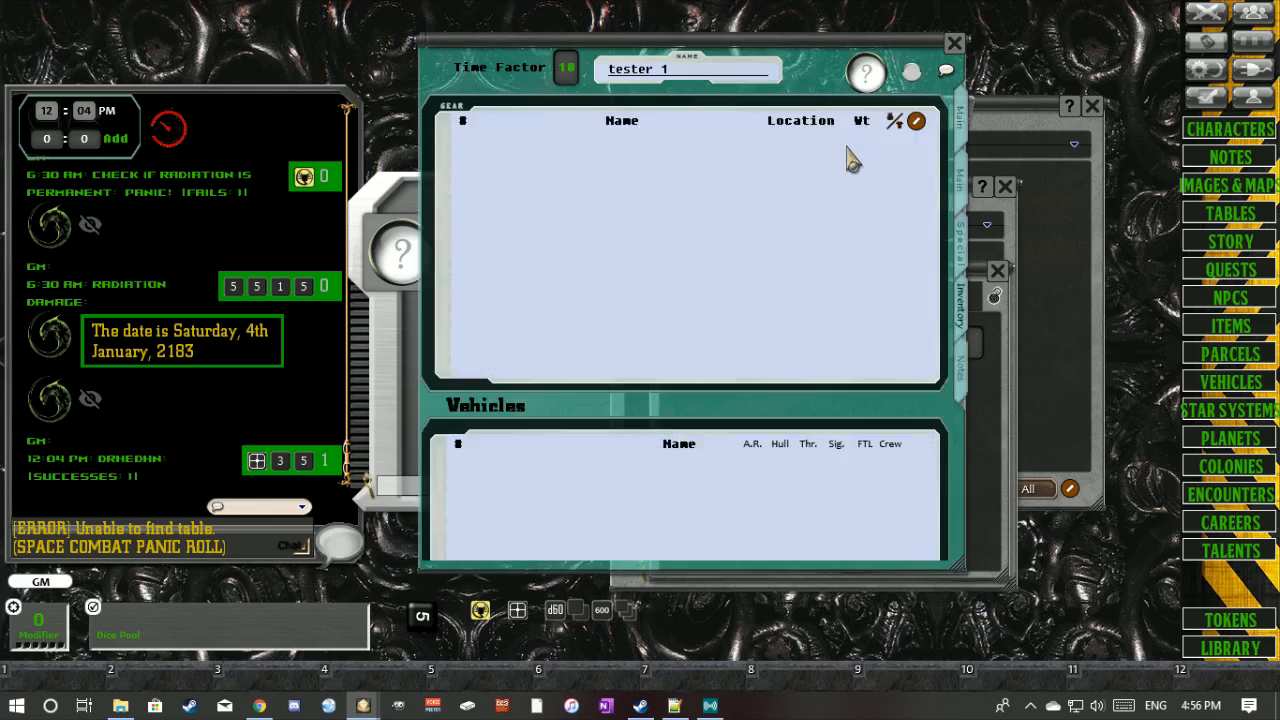
- Set the consumables to Air 4, Food 3, Power 4 and Water 2
{"action": "left_click", "coordinate": [960, 240]}
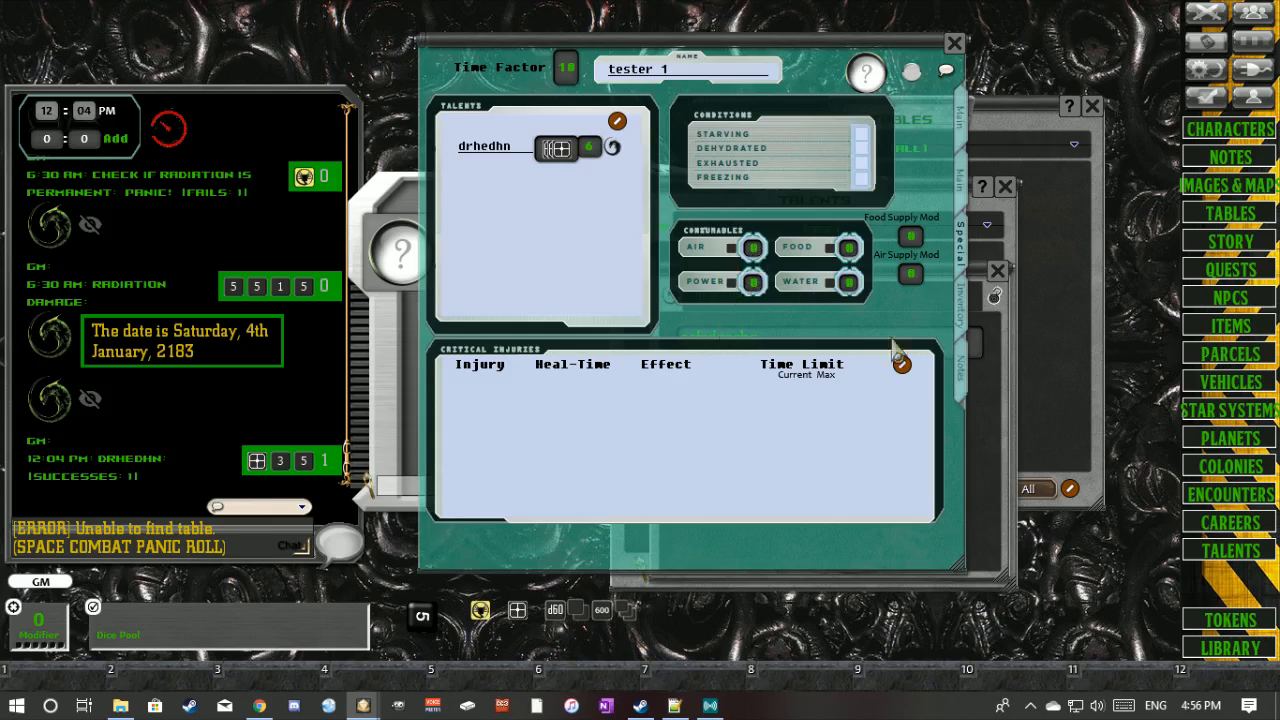
{"action": "key", "text": "ctrl"}
{"action": "scroll", "coordinate": [750, 248], "scroll_direction": "down", "scroll_amount": 4}
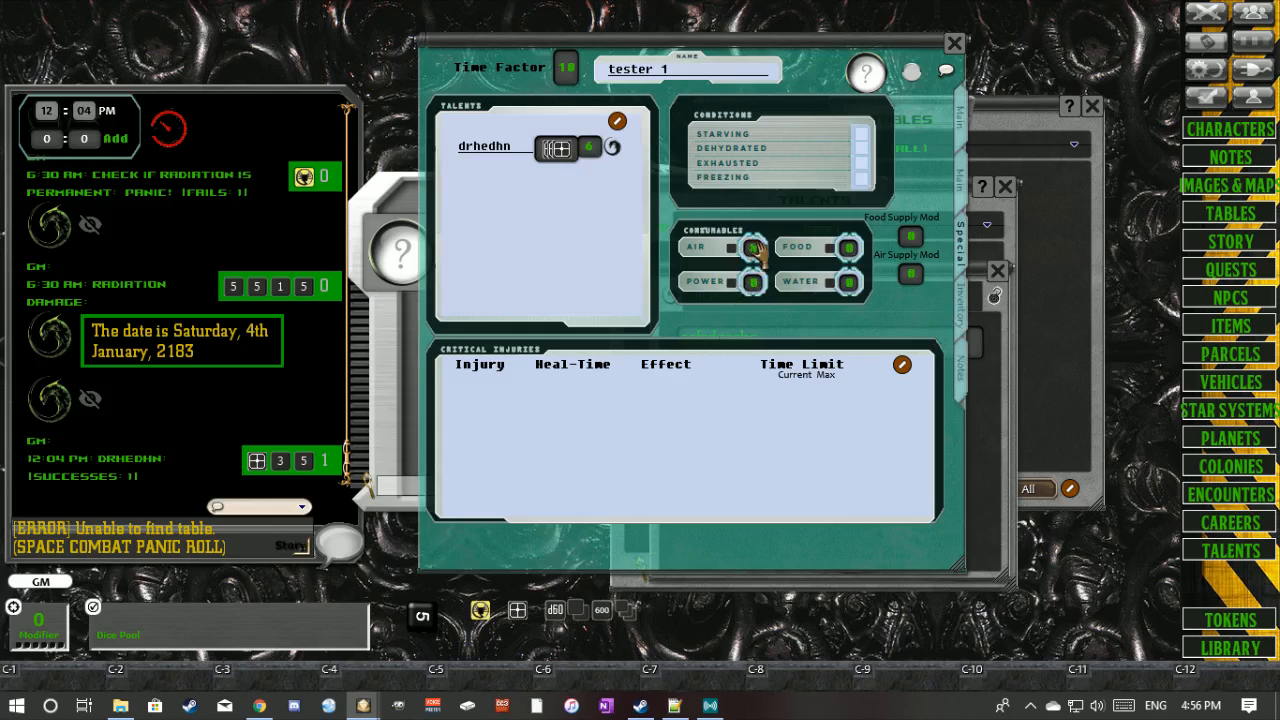
{"action": "scroll", "coordinate": [752, 282], "scroll_direction": "down", "scroll_amount": 4}
{"action": "scroll", "coordinate": [848, 247], "scroll_direction": "down", "scroll_amount": 5}
{"action": "scroll", "coordinate": [848, 282], "scroll_direction": "down", "scroll_amount": 6}
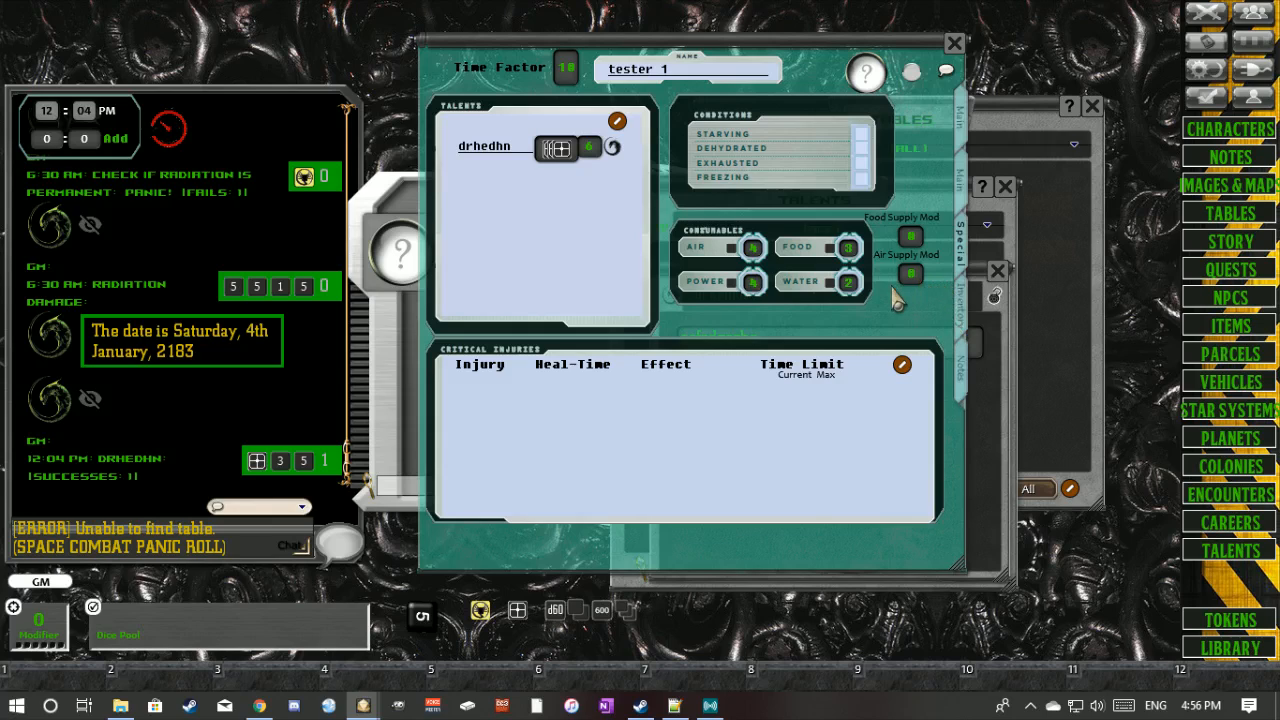
- Reset the four consumables to 0 and make Air and Power supply rolls
{"action": "left_click", "coordinate": [830, 249]}
{"action": "left_click", "coordinate": [831, 284]}
{"action": "left_click", "coordinate": [738, 284]}
{"action": "double_click", "coordinate": [752, 248]}
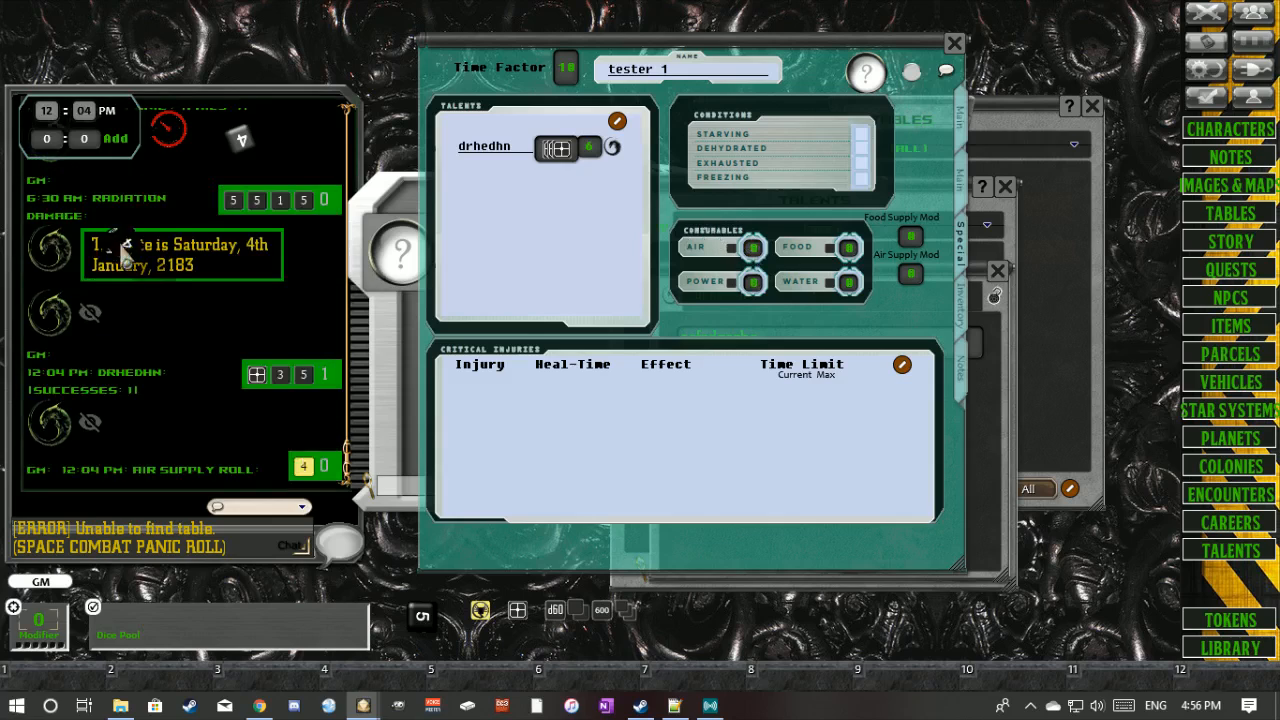
{"action": "double_click", "coordinate": [753, 286]}
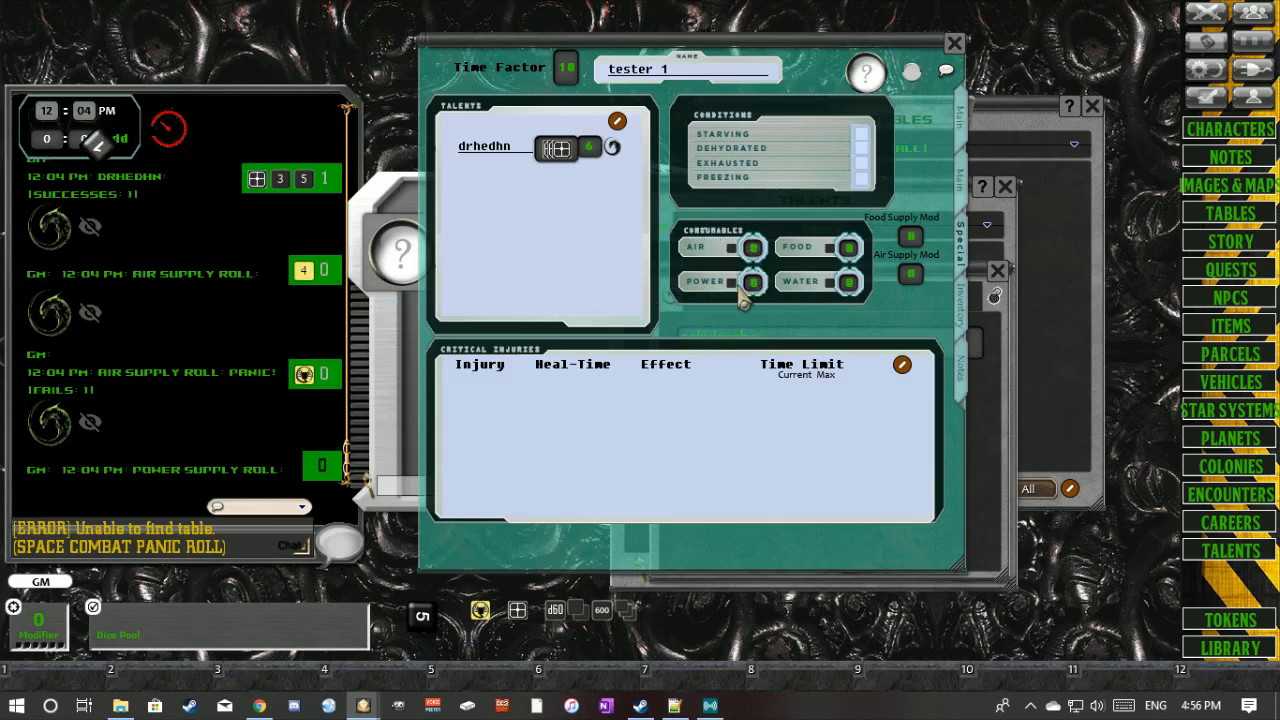
{"action": "double_click", "coordinate": [753, 284]}
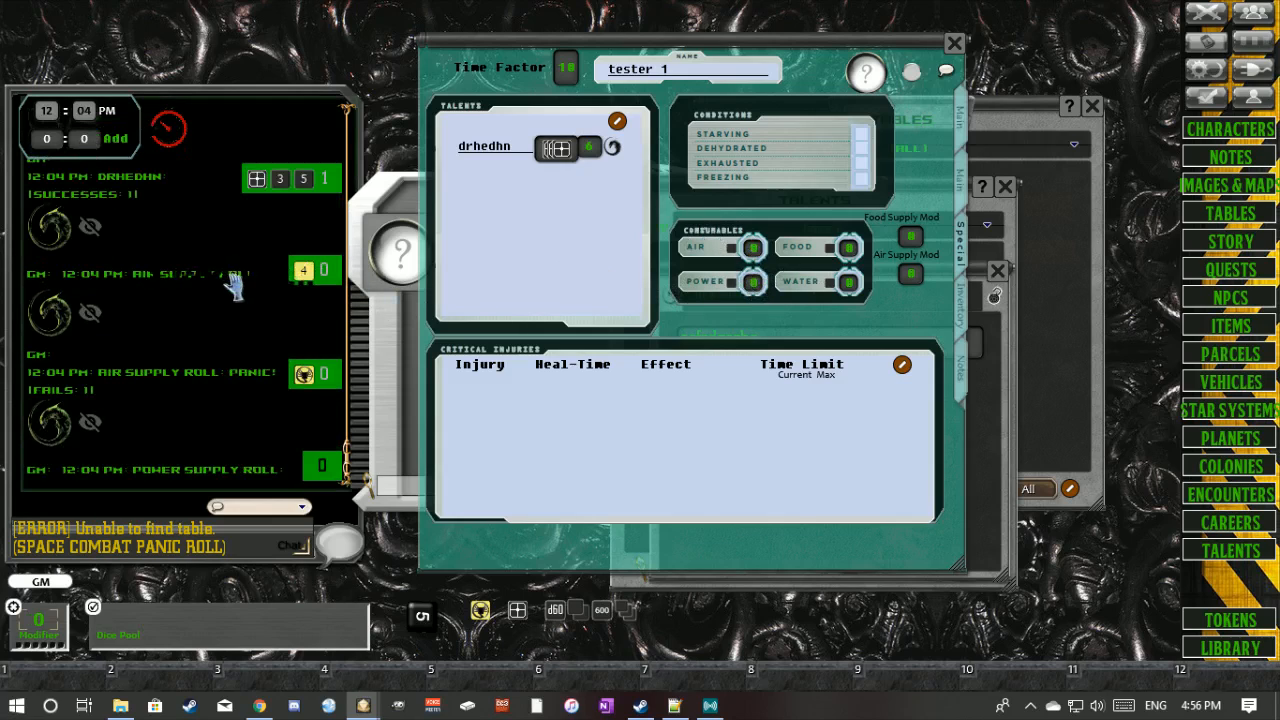
- Make Water and Food supply rolls and throw a single stress die into the chat
{"action": "double_click", "coordinate": [848, 283]}
{"action": "double_click", "coordinate": [848, 248]}
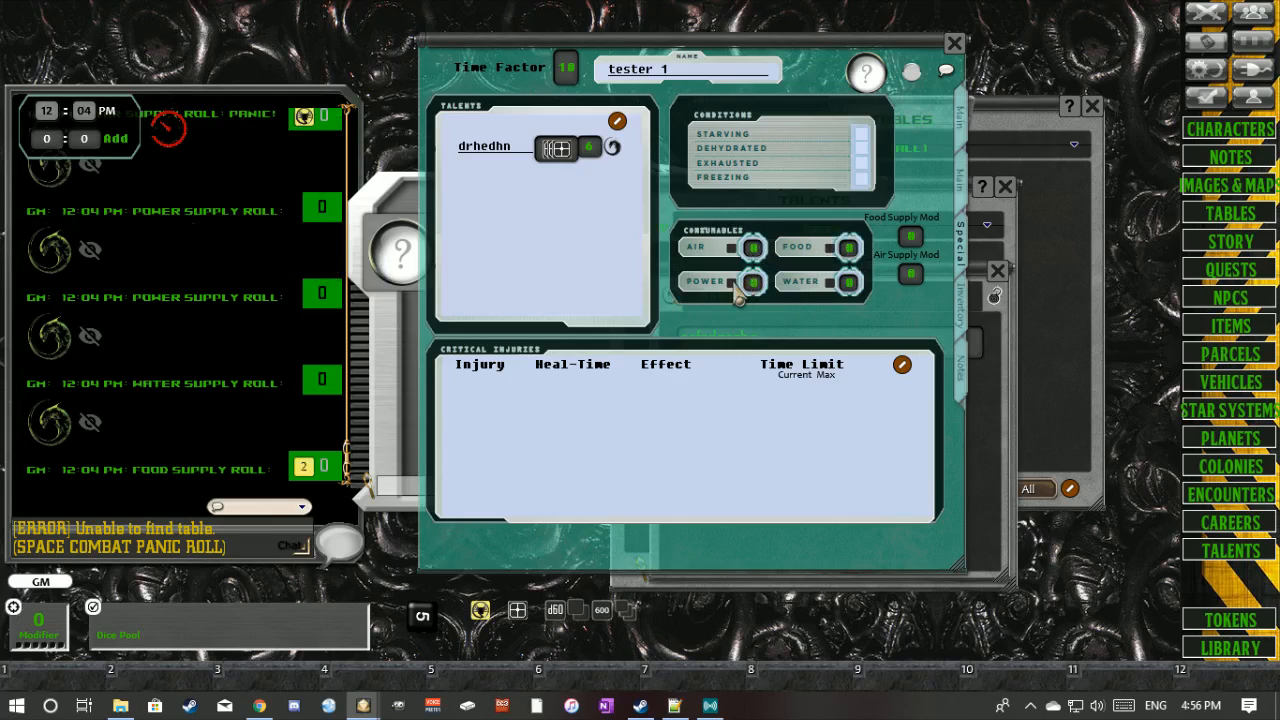
{"action": "left_click_drag", "start_coordinate": [482, 612], "coordinate": [240, 400]}
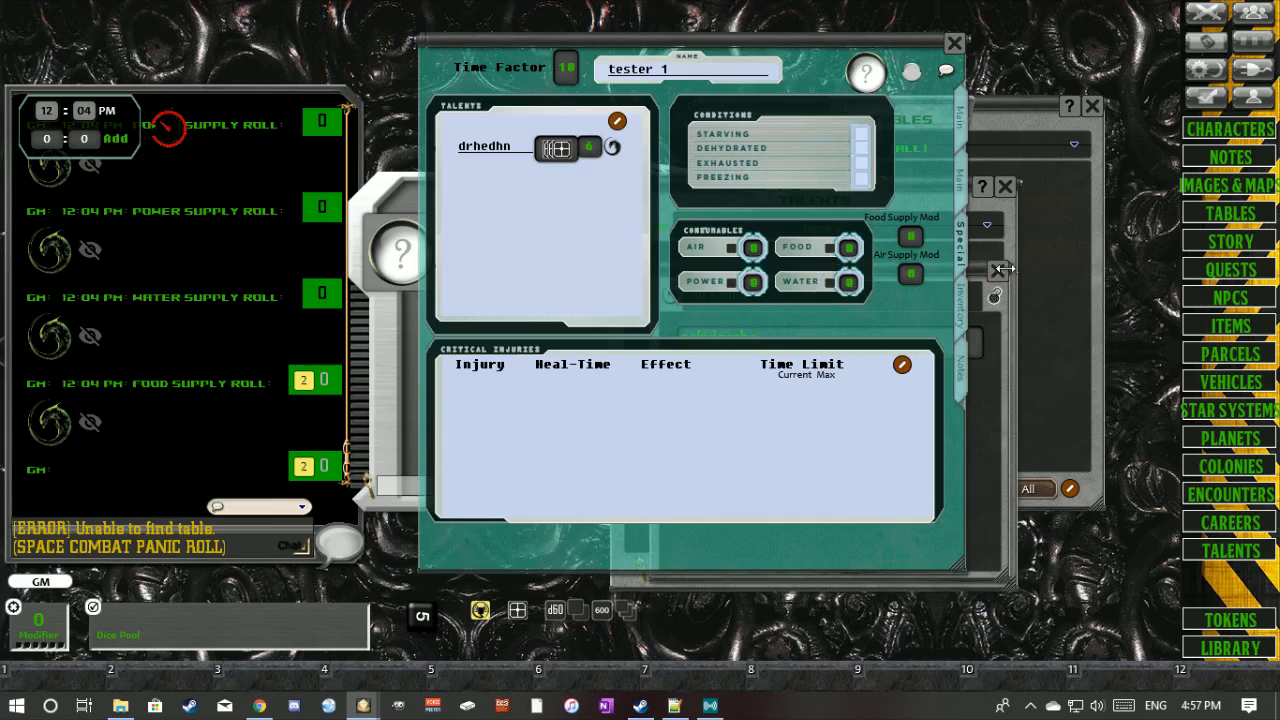
- Set the Food Supply Mod to -3 and make Food supply rolls with Food at 3
{"action": "key", "text": "ctrl"}
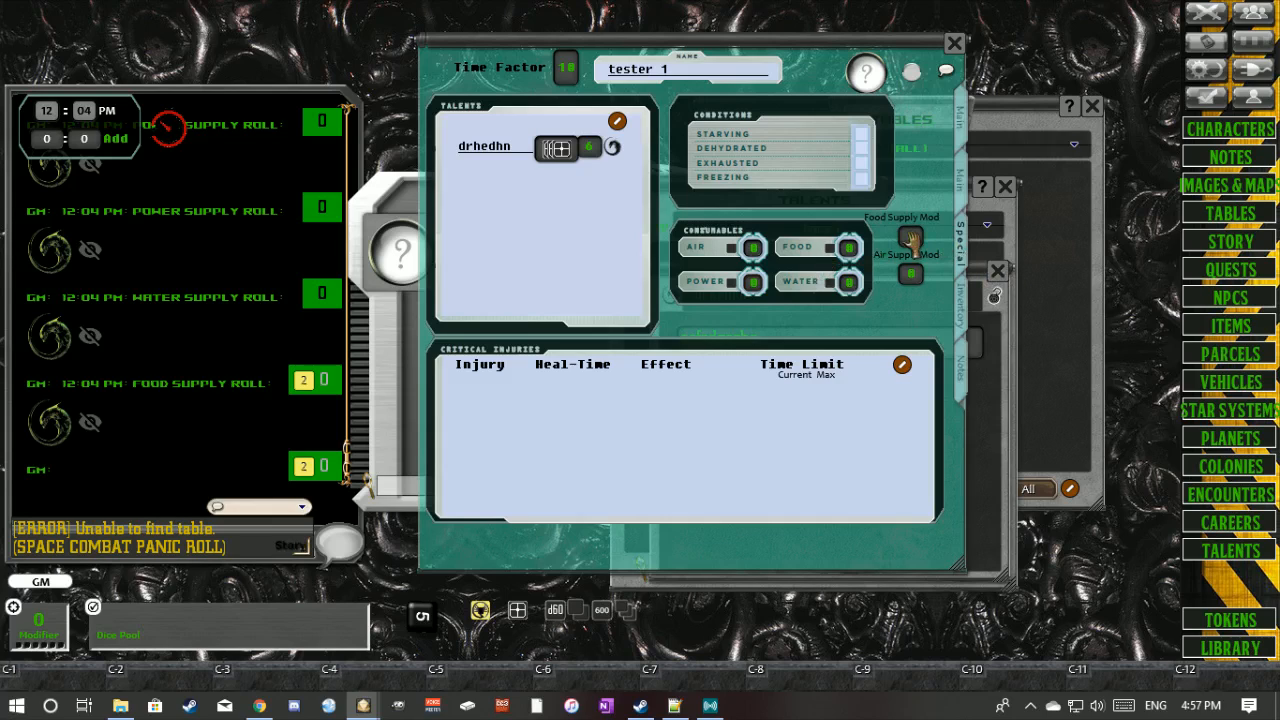
{"action": "scroll", "coordinate": [910, 238], "scroll_direction": "down", "scroll_amount": 1}
{"action": "key", "text": "ctrl"}
{"action": "left_click_drag", "start_coordinate": [848, 255], "coordinate": [280, 295]}
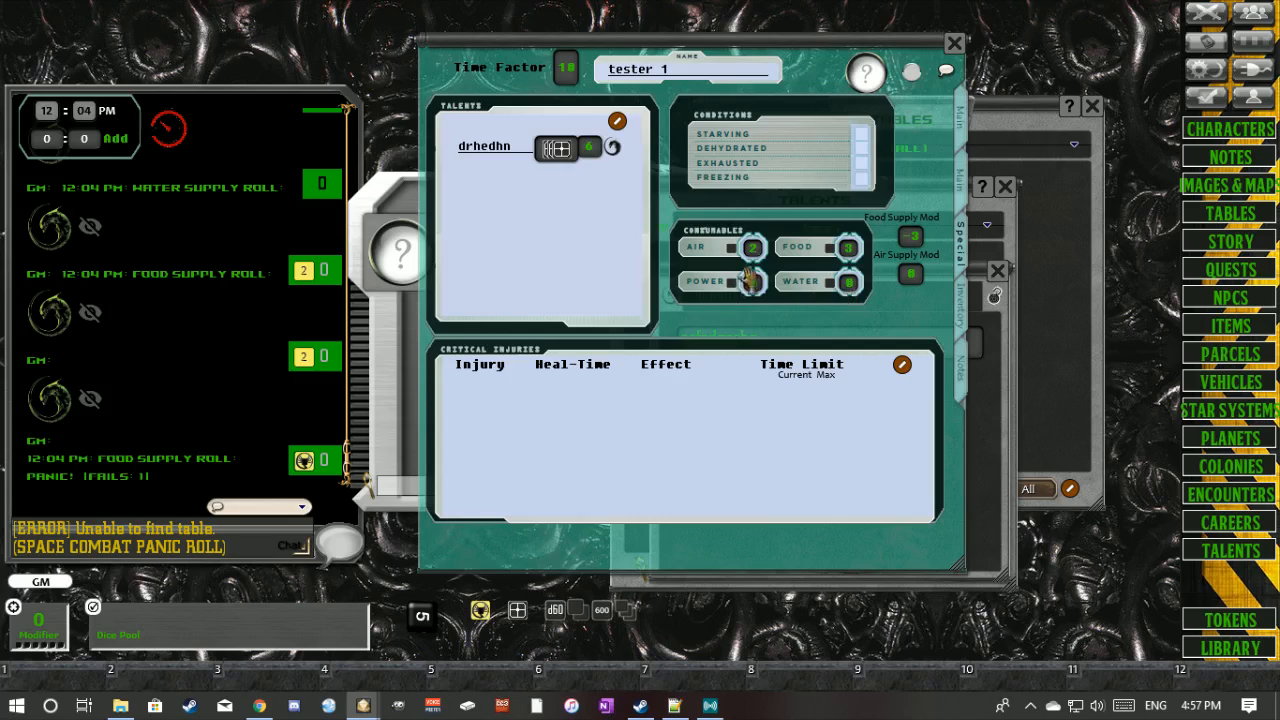
{"action": "double_click", "coordinate": [848, 249]}
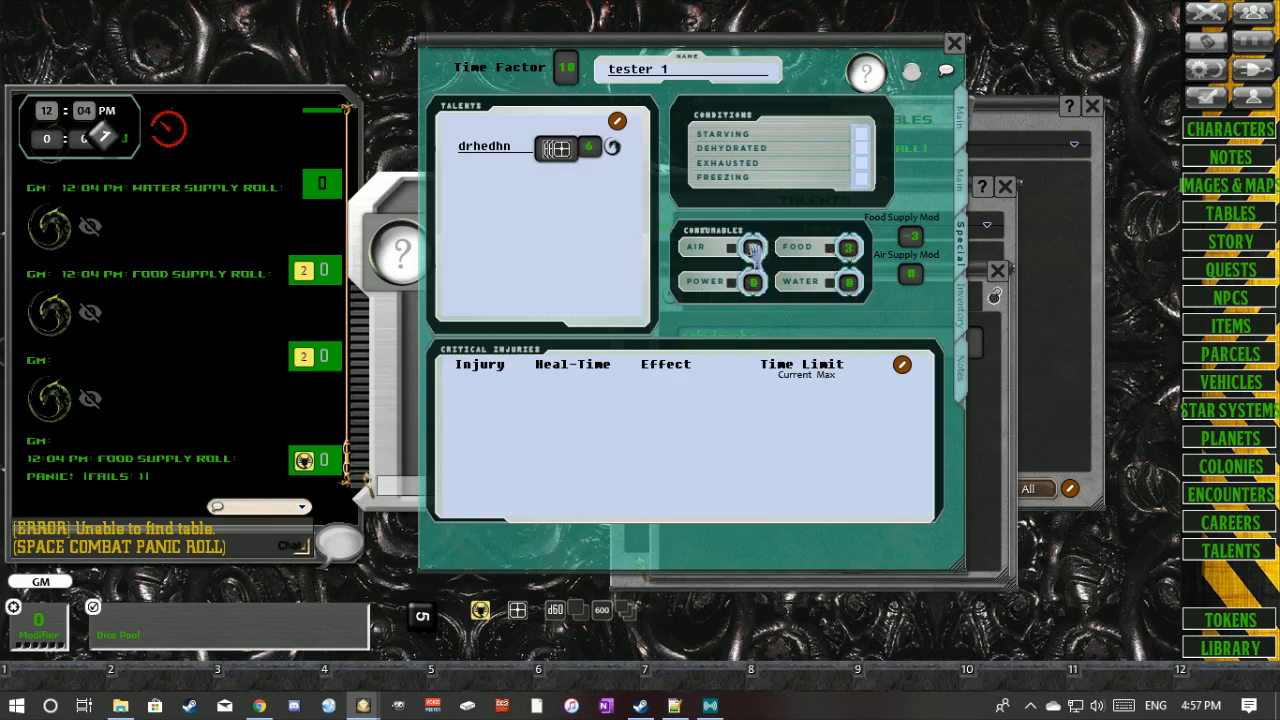
- Make Air and Power supply rolls with both consumables at 2, and set Food to 2
{"action": "double_click", "coordinate": [752, 249]}
{"action": "double_click", "coordinate": [752, 282]}
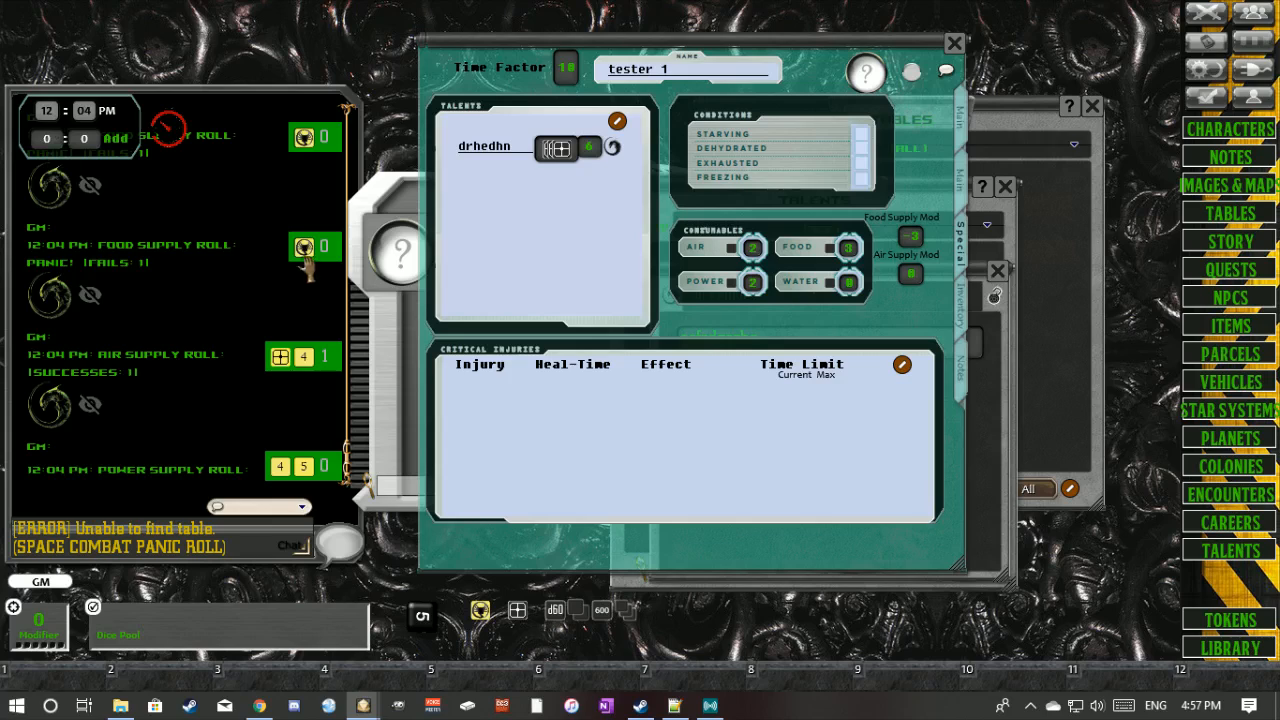
{"action": "key", "text": "ctrl"}
{"action": "scroll", "coordinate": [853, 256], "scroll_direction": "down", "scroll_amount": 1}
- Add a blank critical injury entry to the sheet and open the Critical Injuries table
{"action": "mouse_move", "coordinate": [905, 380]}
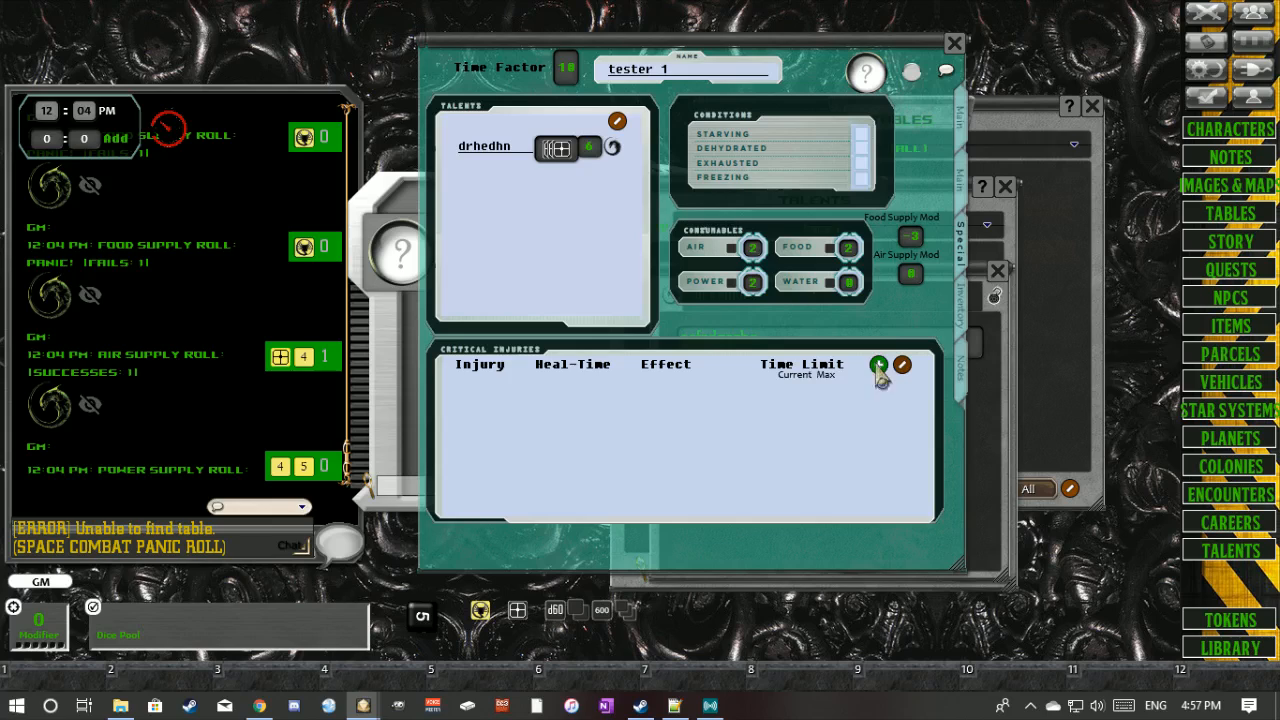
{"action": "left_click", "coordinate": [879, 366]}
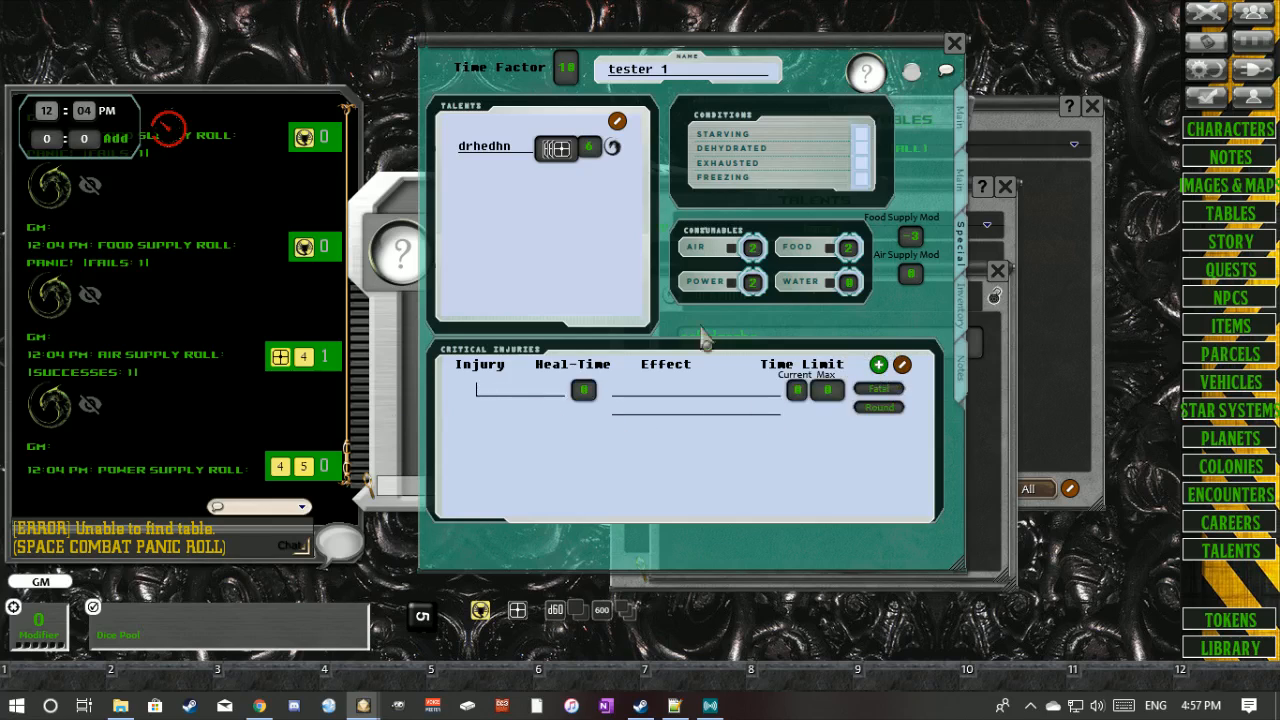
{"action": "left_click", "coordinate": [1238, 215]}
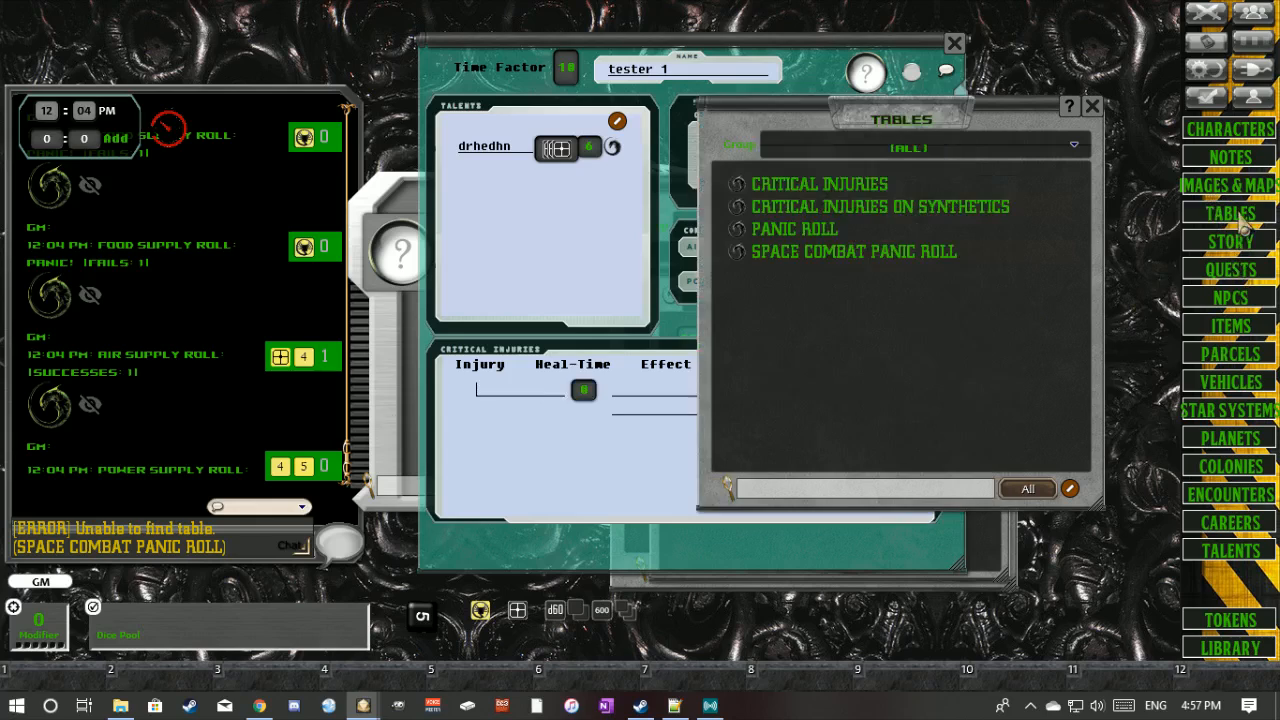
{"action": "left_click", "coordinate": [740, 186]}
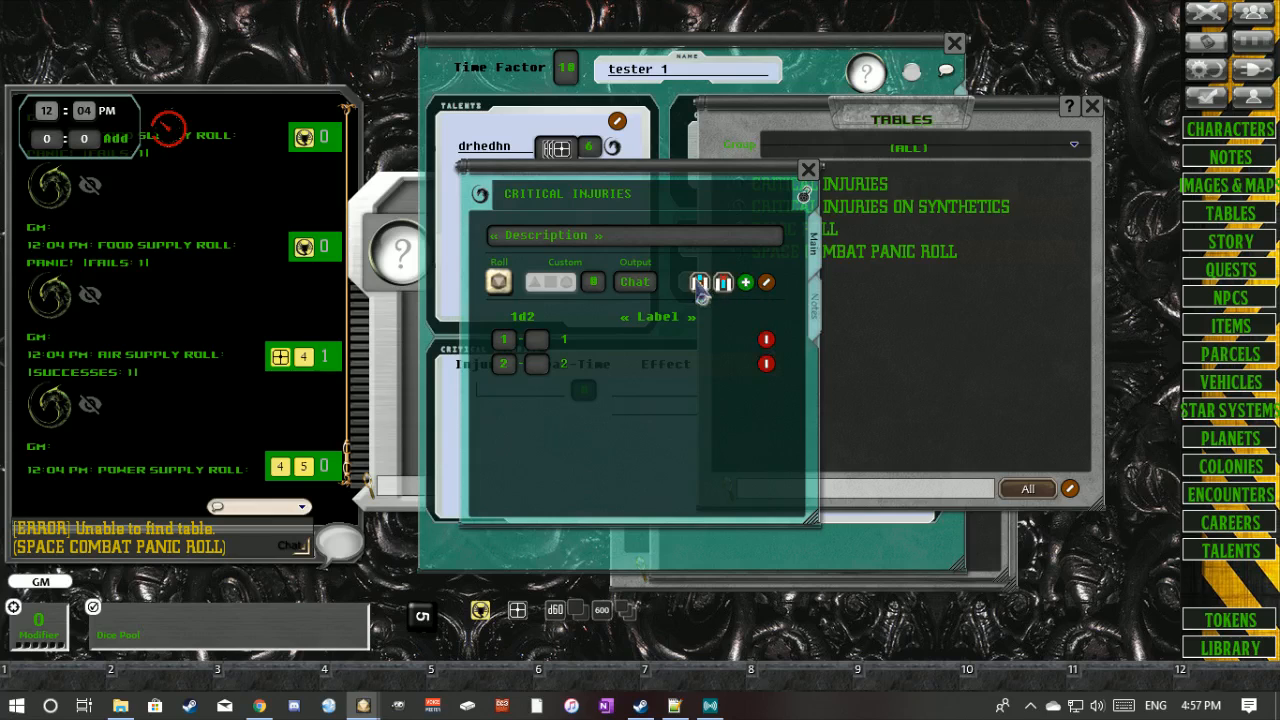
- Expand the Critical Injuries table to four result columns, widen its window and move the tables list aside
{"action": "left_click", "coordinate": [699, 283]}
{"action": "left_click", "coordinate": [699, 283]}
{"action": "left_click_drag", "start_coordinate": [816, 452], "coordinate": [1008, 447]}
{"action": "left_click_drag", "start_coordinate": [751, 457], "coordinate": [1125, 460]}
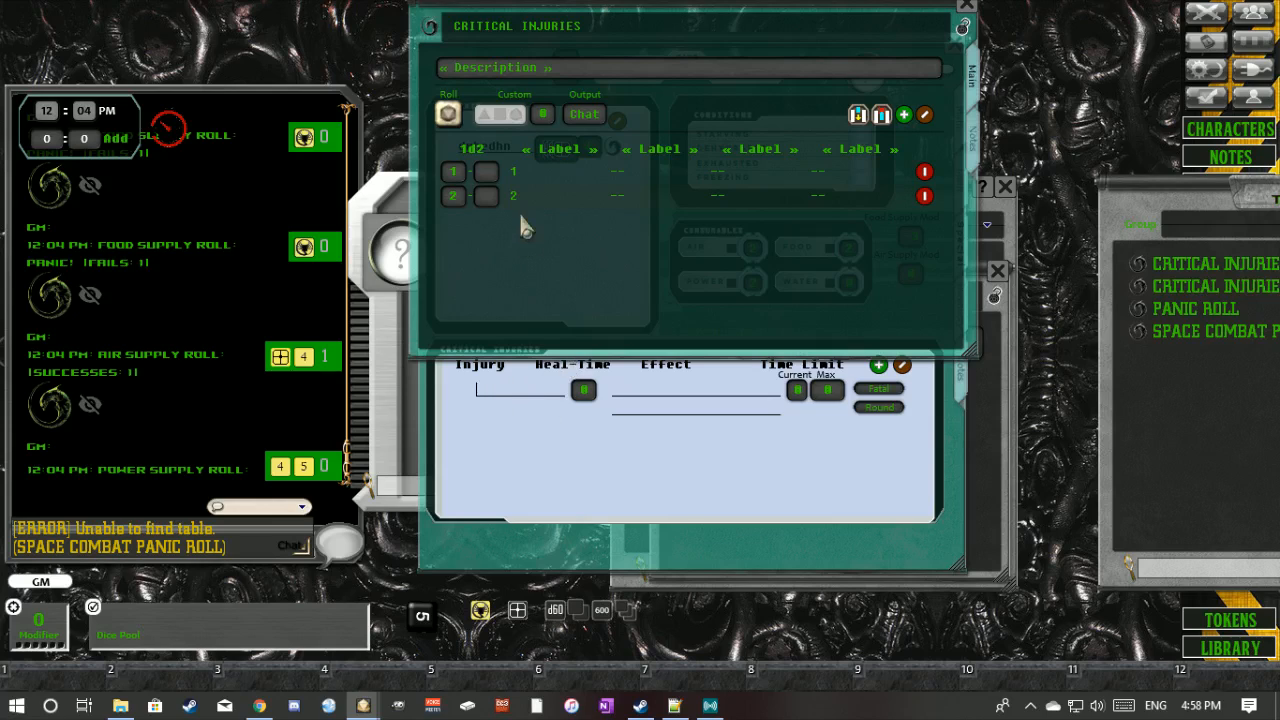
- Label the table's first result column "result", roll the table and copy the outcome from the chat into the Injury field
{"action": "left_click", "coordinate": [666, 156]}
{"action": "left_click_drag", "start_coordinate": [680, 163], "coordinate": [660, 163]}
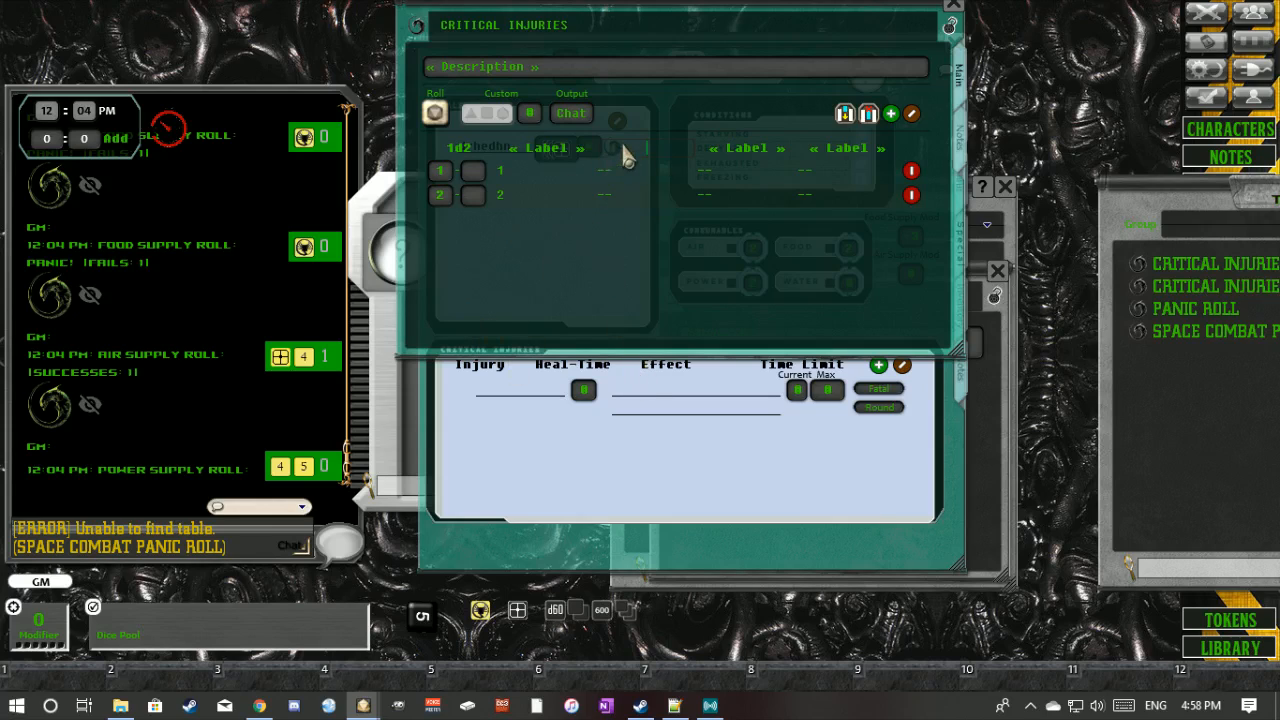
{"action": "left_click", "coordinate": [576, 152]}
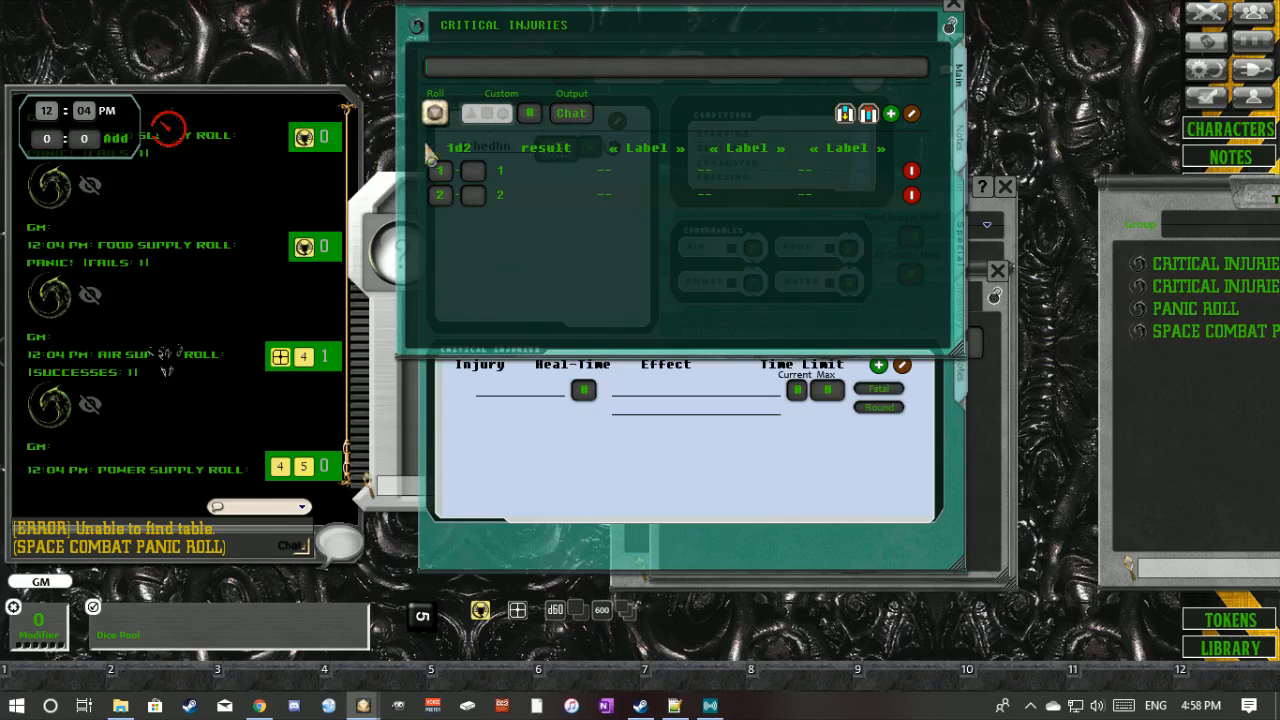
{"action": "left_click_drag", "start_coordinate": [123, 387], "coordinate": [530, 400]}
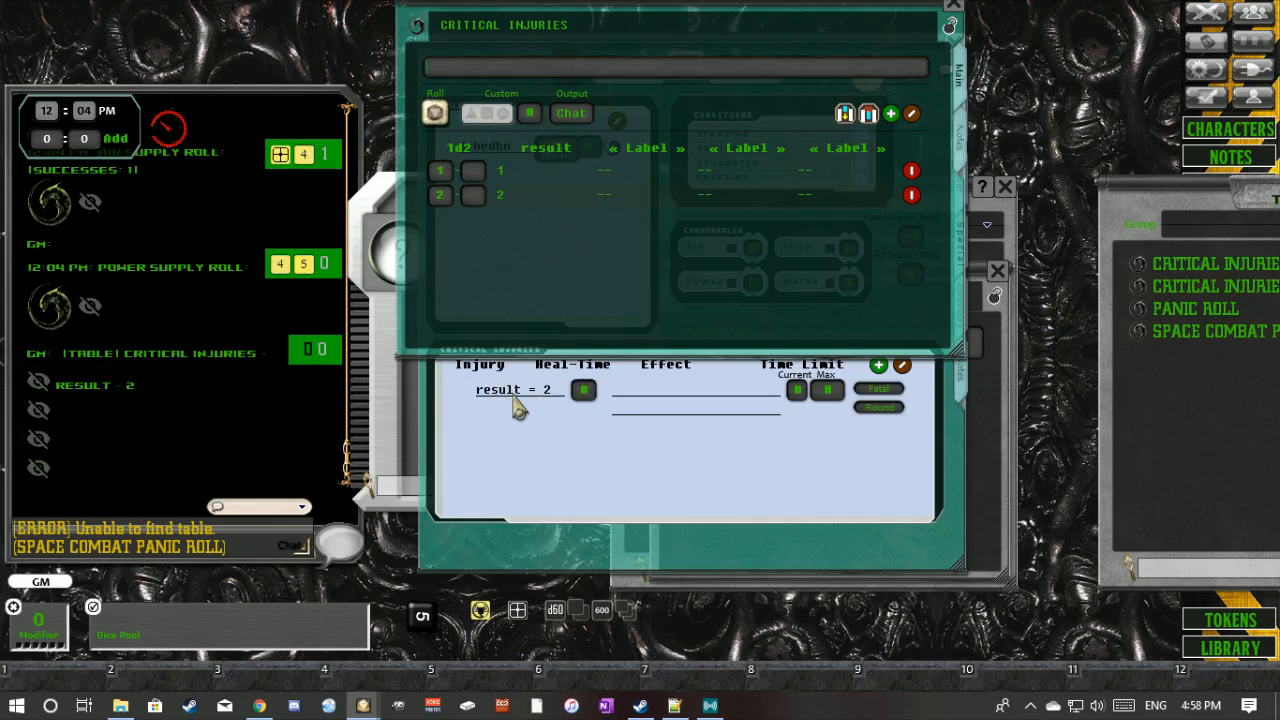
- Clear the first column's label, roll the Critical Injuries table again and empty the Injury field on the sheet
{"action": "key", "text": "BackSpace"}
{"action": "key", "text": "BackSpace"}
{"action": "key", "text": "BackSpace"}
{"action": "key", "text": "BackSpace"}
{"action": "key", "text": "BackSpace"}
{"action": "left_click", "coordinate": [574, 171]}
{"action": "left_click", "coordinate": [431, 115]}
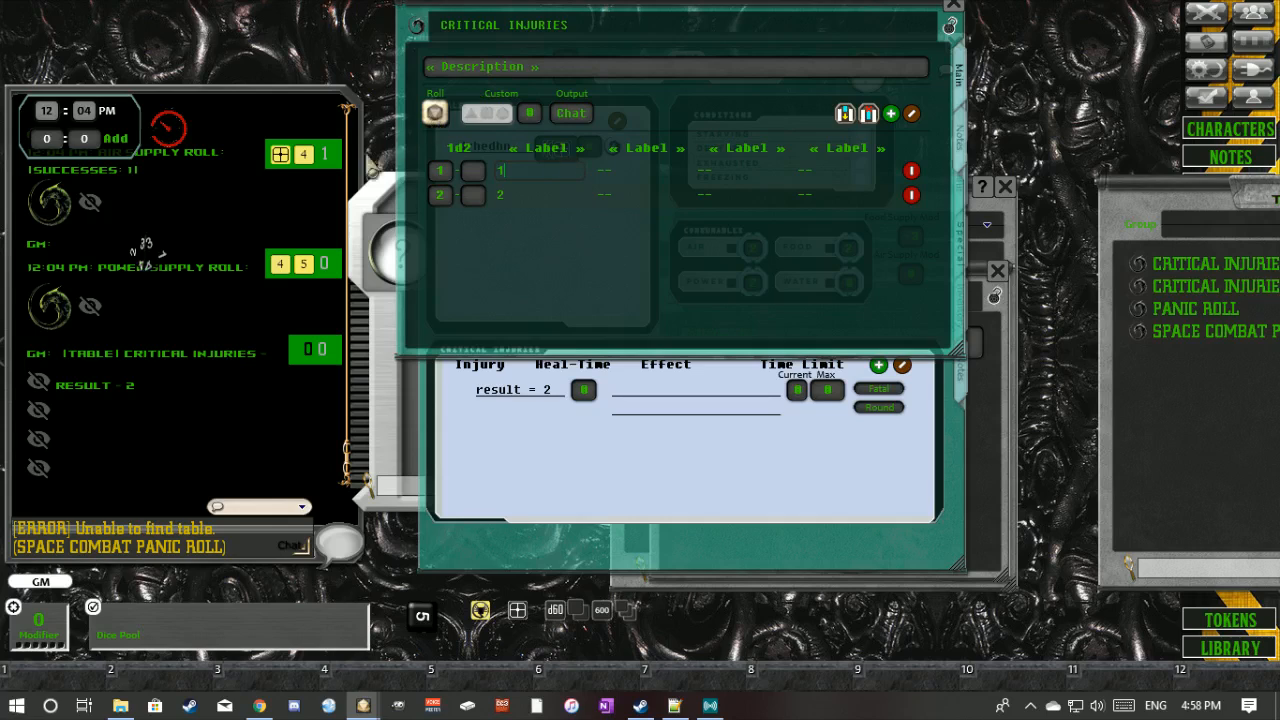
{"action": "left_click", "coordinate": [558, 393]}
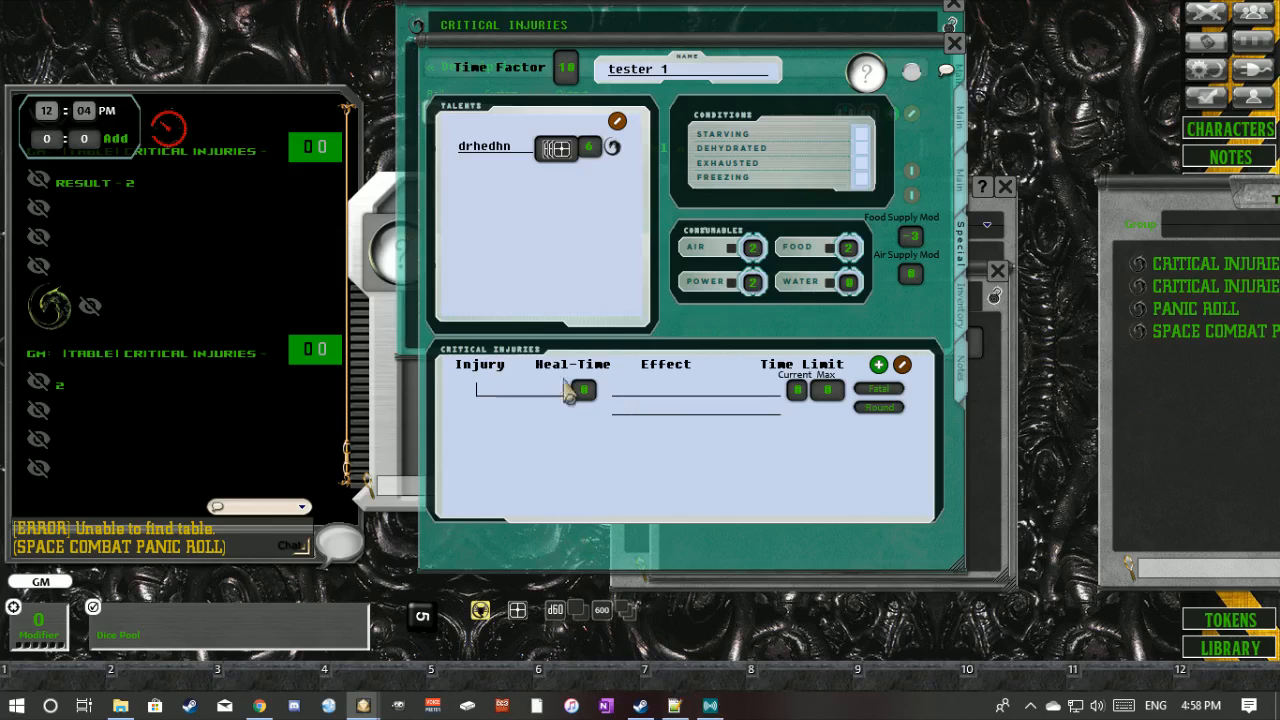
- Set the injury's heal time to 3, its current and maximum time limit to 2, and mark it Non-Fatal
{"action": "left_click", "coordinate": [658, 398]}
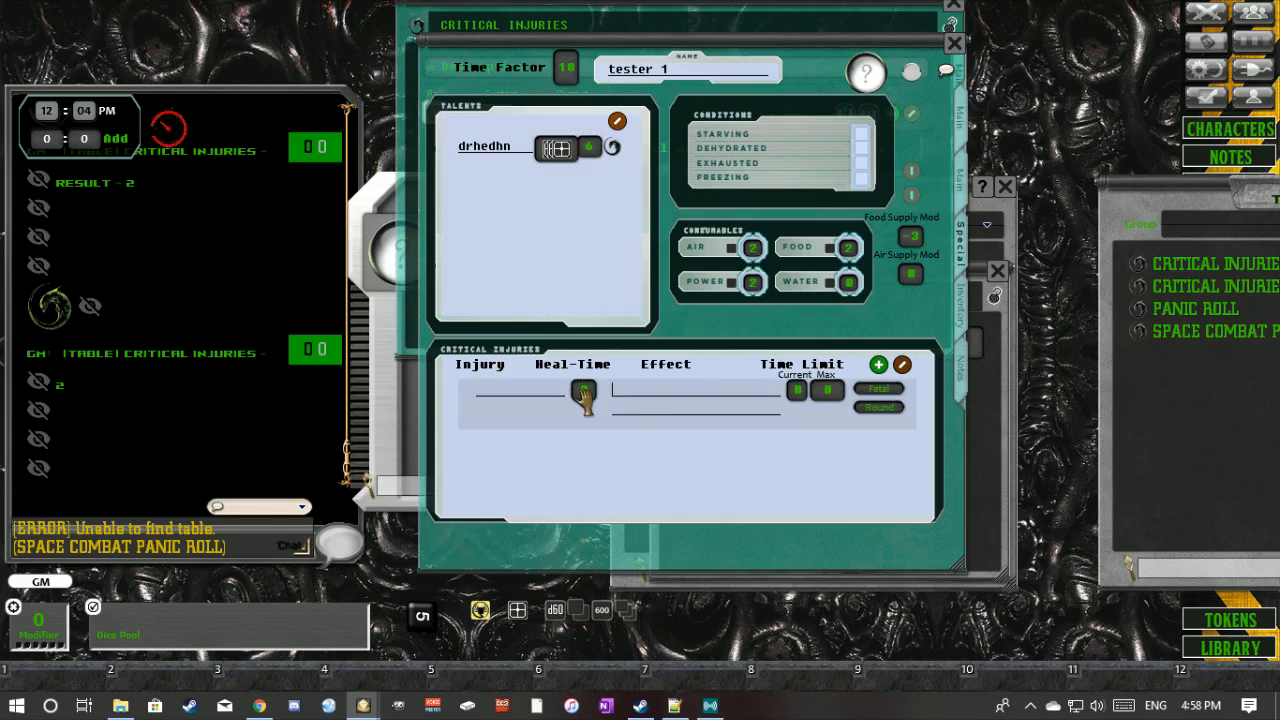
{"action": "scroll", "coordinate": [584, 395], "scroll_direction": "up", "scroll_amount": 3}
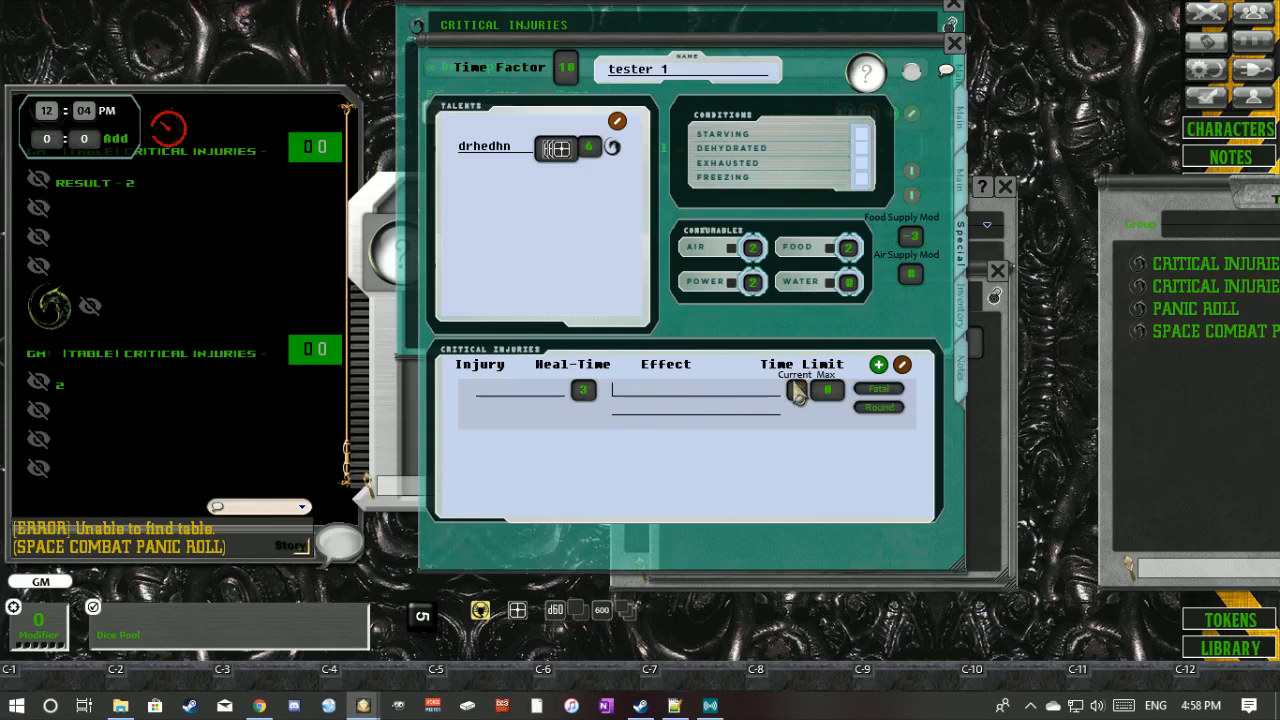
{"action": "scroll", "coordinate": [797, 392], "scroll_direction": "up", "scroll_amount": 2}
{"action": "left_click", "coordinate": [893, 389]}
{"action": "left_click", "coordinate": [877, 389]}
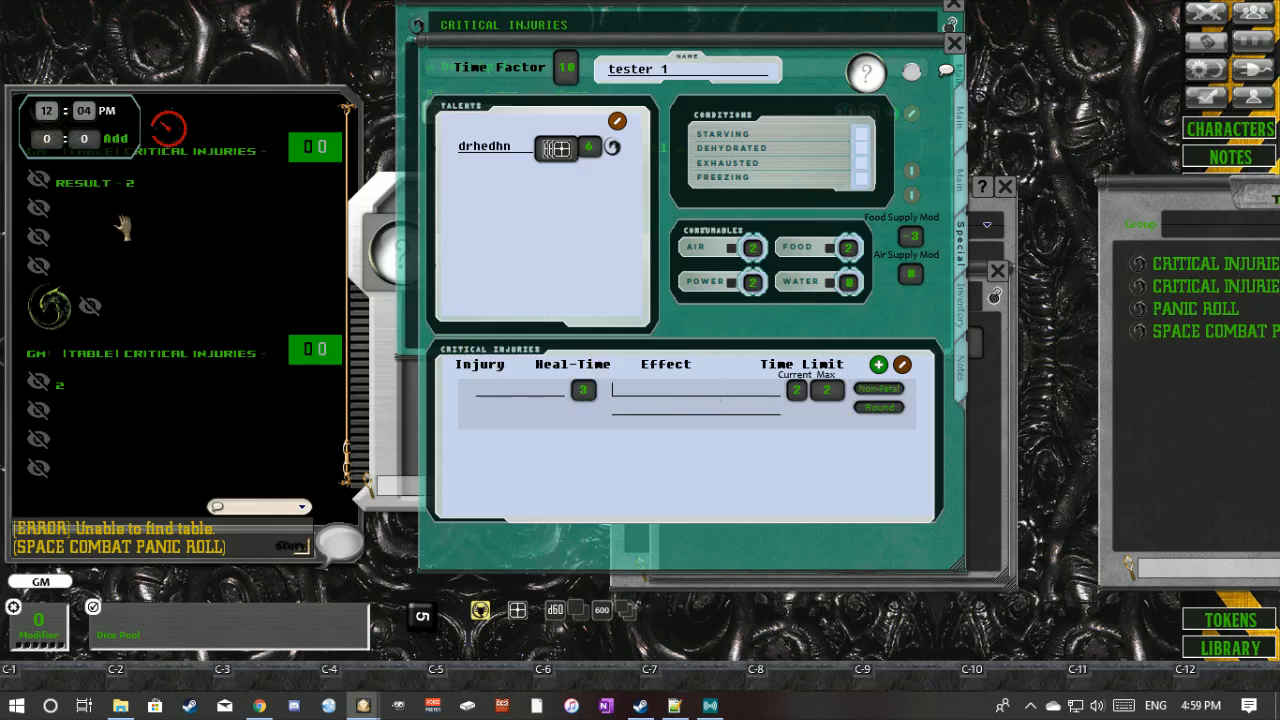
- Advance the game clock by hours across several days to Tuesday, 7th January, 2183
{"action": "scroll", "coordinate": [50, 120], "scroll_direction": "up", "scroll_amount": 1}
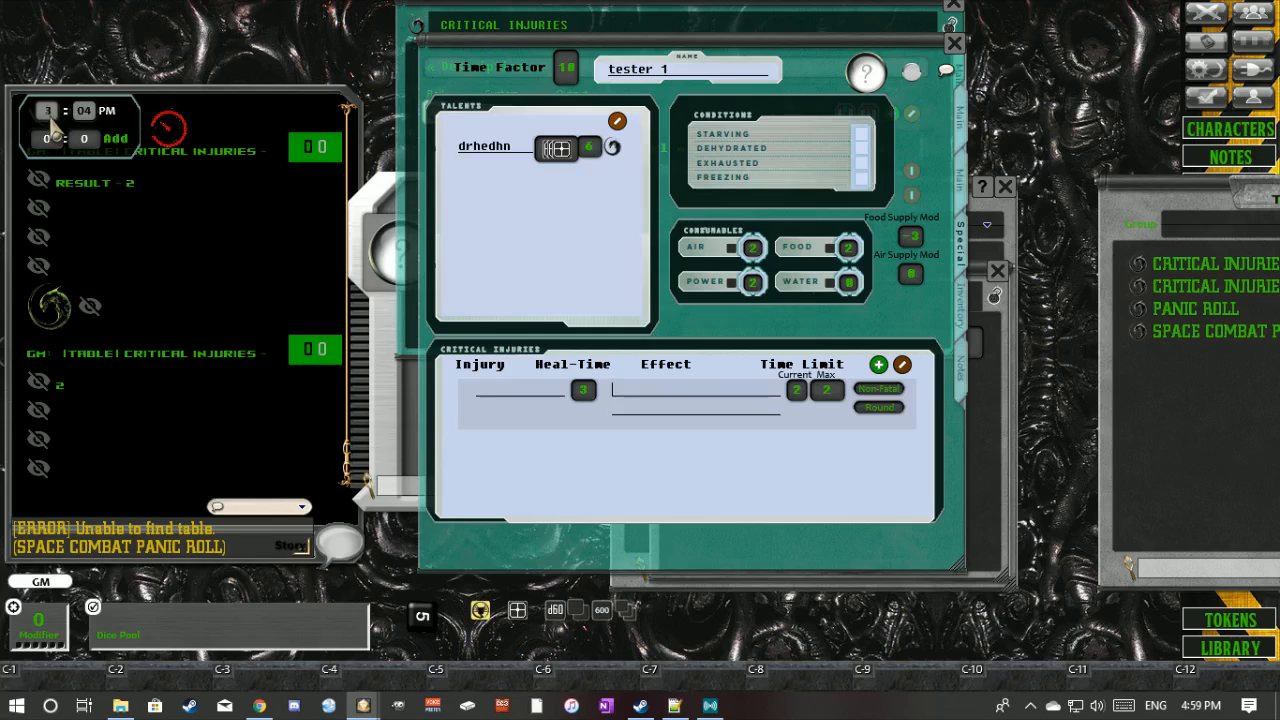
{"action": "scroll", "coordinate": [52, 119], "scroll_direction": "up", "scroll_amount": 7}
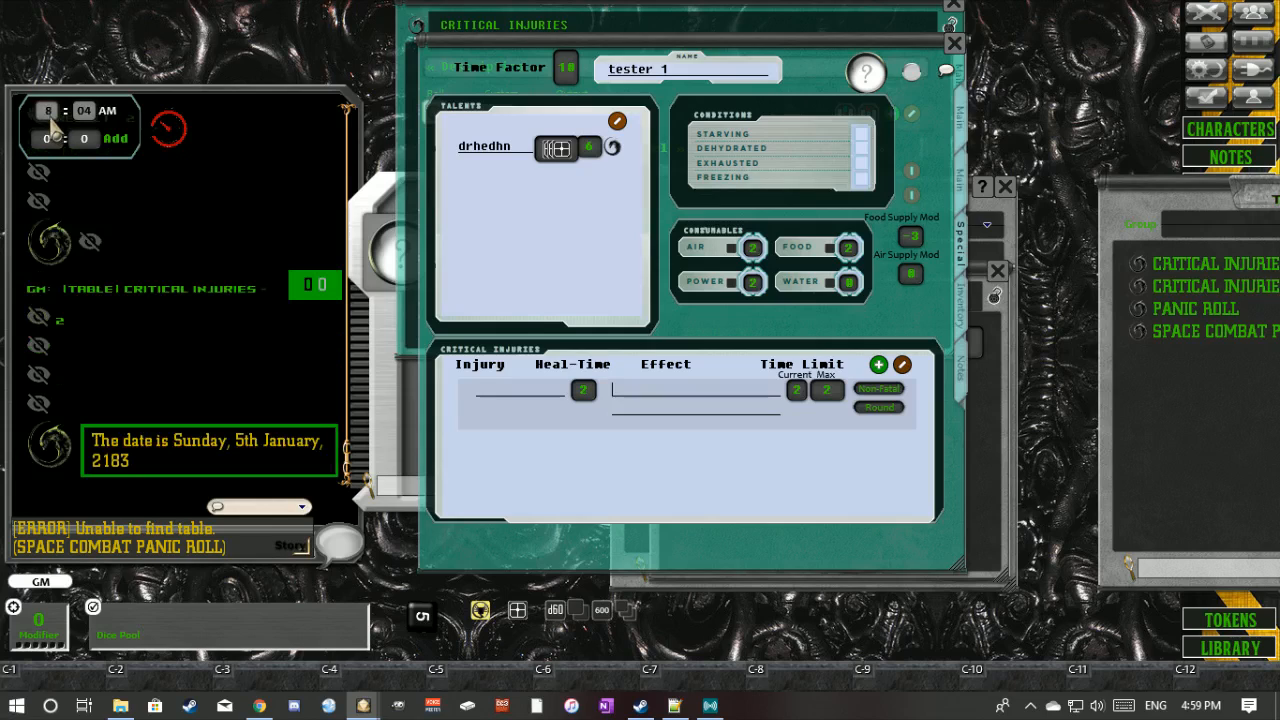
{"action": "scroll", "coordinate": [52, 119], "scroll_direction": "up", "scroll_amount": 5}
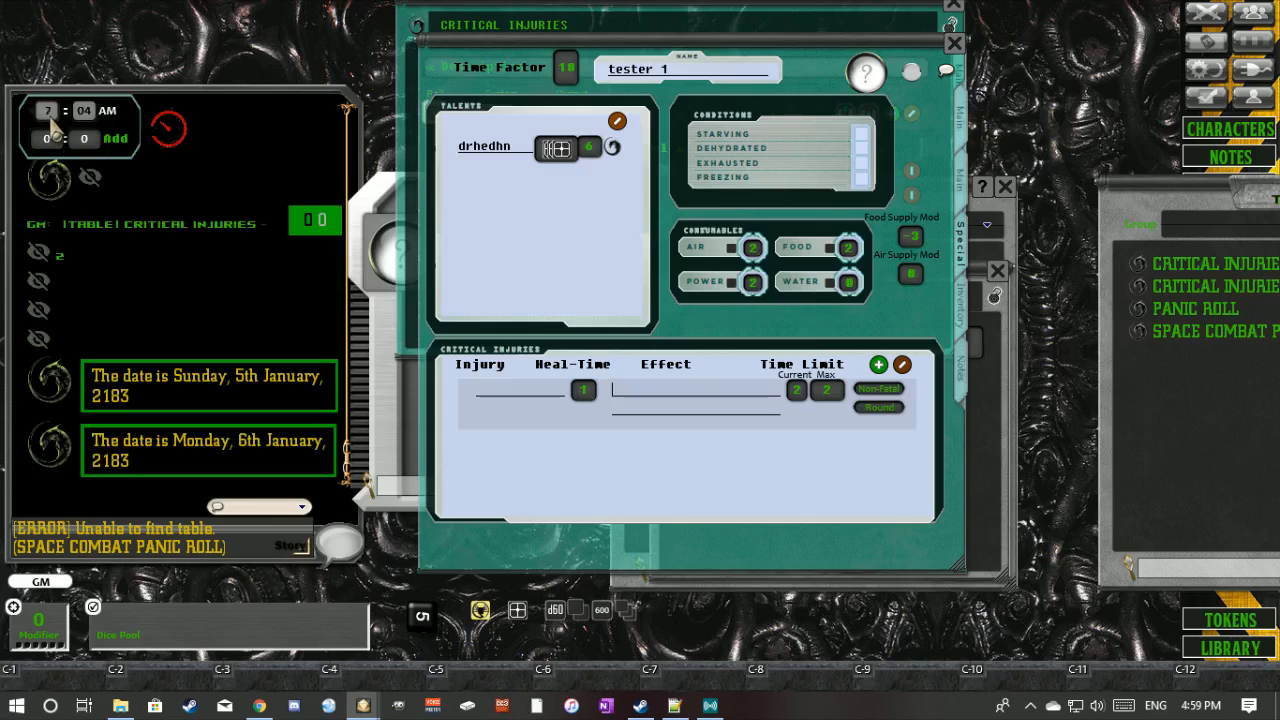
{"action": "scroll", "coordinate": [52, 119], "scroll_direction": "up", "scroll_amount": 5}
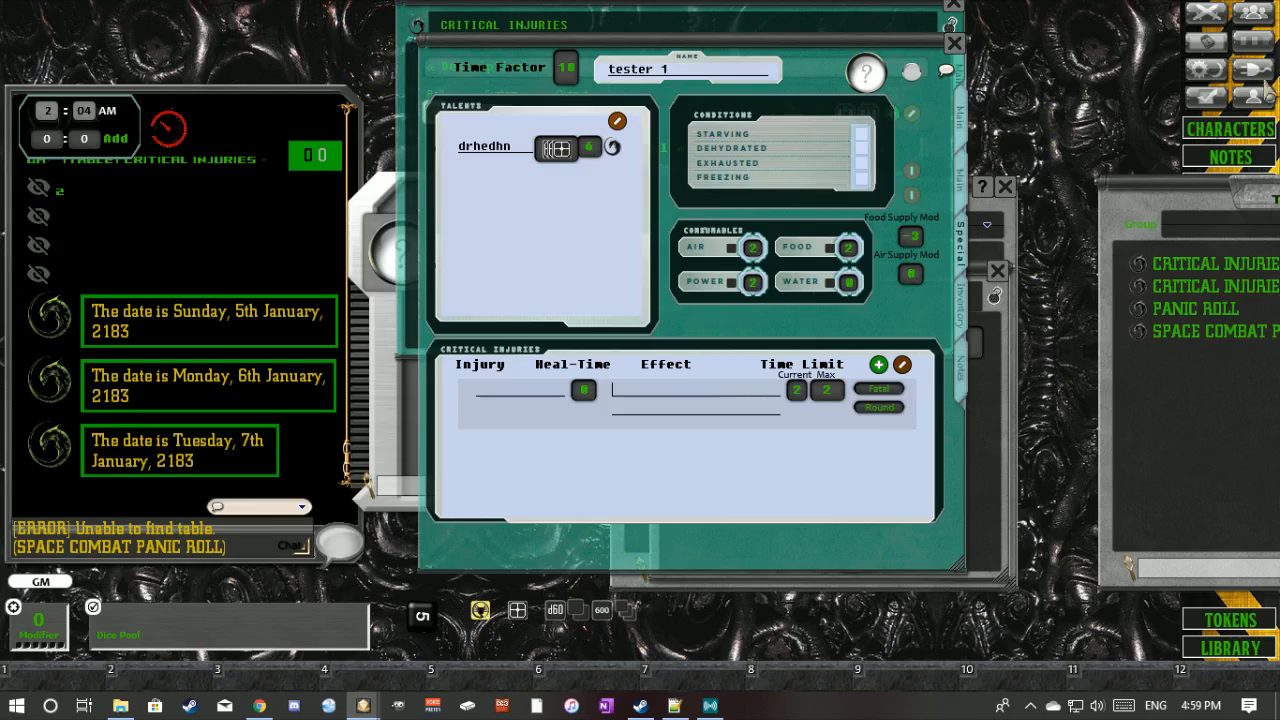
- Cycle the injury's time limit unit through Turn and Day back to Turn, advancing the clock to 4:25 AM
{"action": "left_click", "coordinate": [880, 408]}
{"action": "key", "text": "ctrl"}
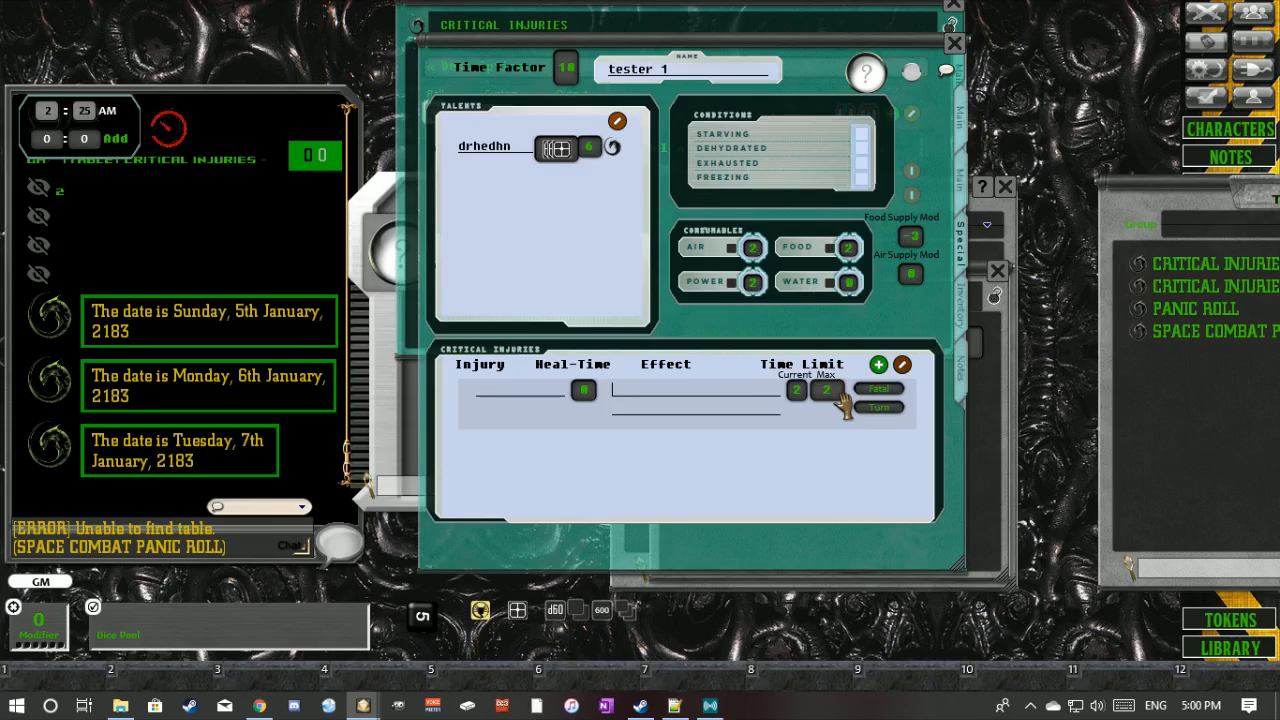
{"action": "left_click", "coordinate": [876, 409]}
{"action": "left_click", "coordinate": [540, 410]}
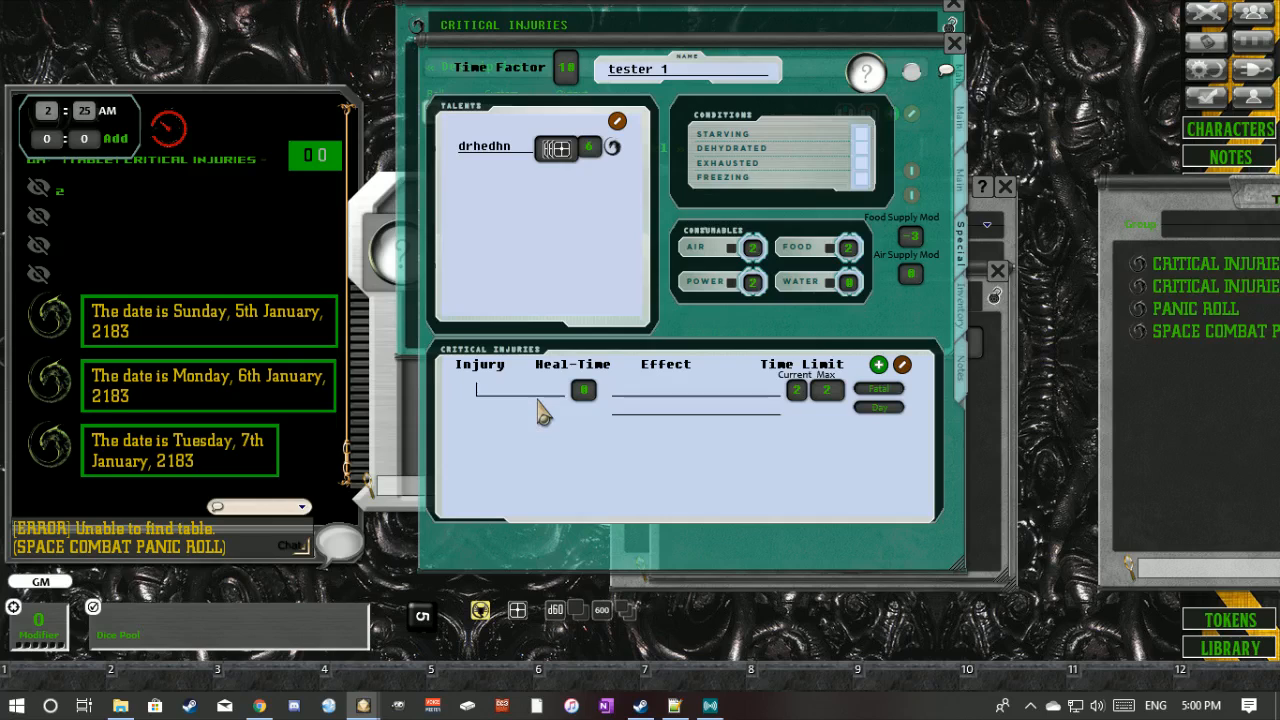
{"action": "left_click", "coordinate": [644, 400]}
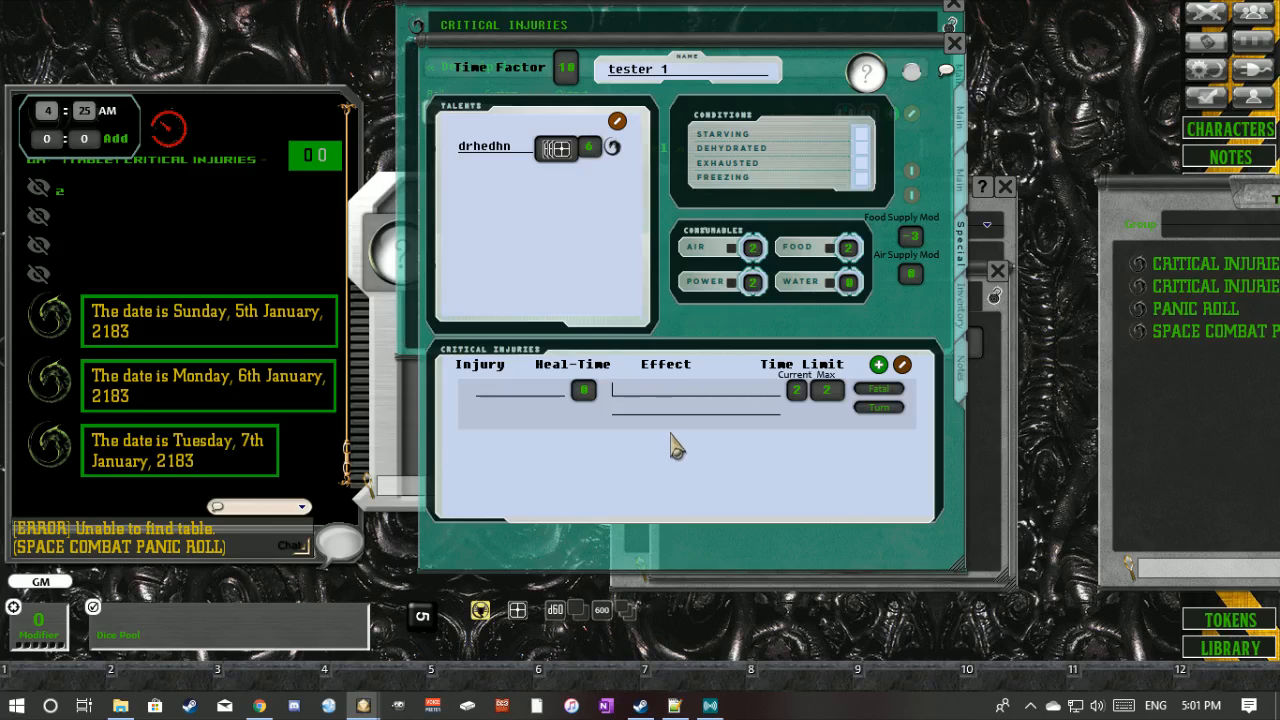
{"action": "left_click", "coordinate": [497, 403]}
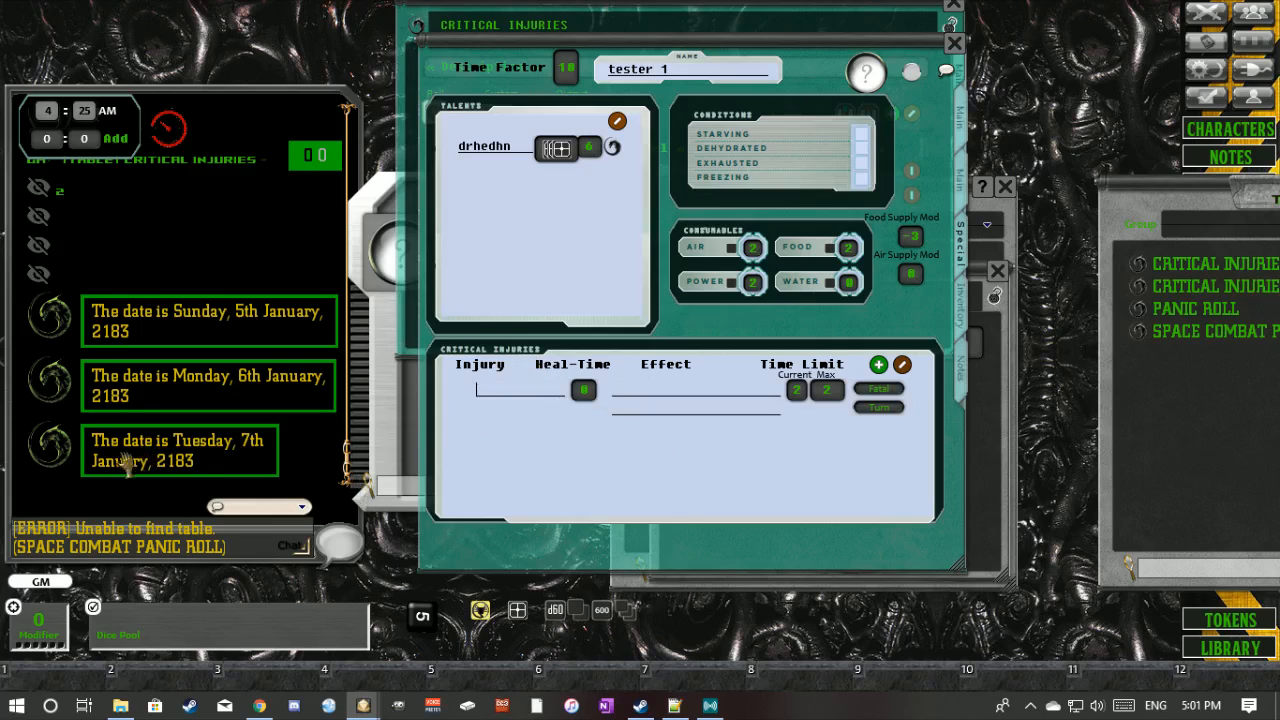
- Review the earlier supply rolls and table results in the chat log
{"action": "scroll", "coordinate": [70, 215], "scroll_direction": "up", "scroll_amount": 3}
{"action": "scroll", "coordinate": [70, 271], "scroll_direction": "down", "scroll_amount": 3}
{"action": "scroll", "coordinate": [207, 338], "scroll_direction": "down", "scroll_amount": 5}
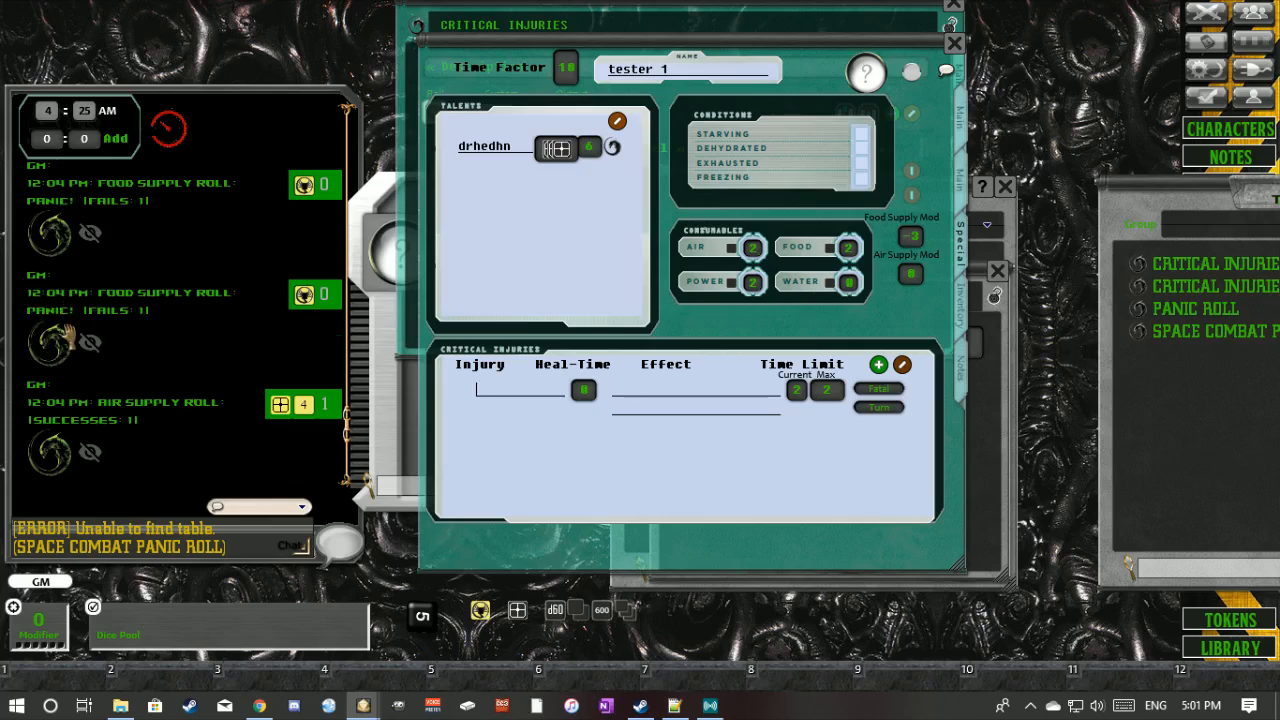
{"action": "scroll", "coordinate": [55, 342], "scroll_direction": "up", "scroll_amount": 5}
{"action": "scroll", "coordinate": [70, 340], "scroll_direction": "up", "scroll_amount": 3}
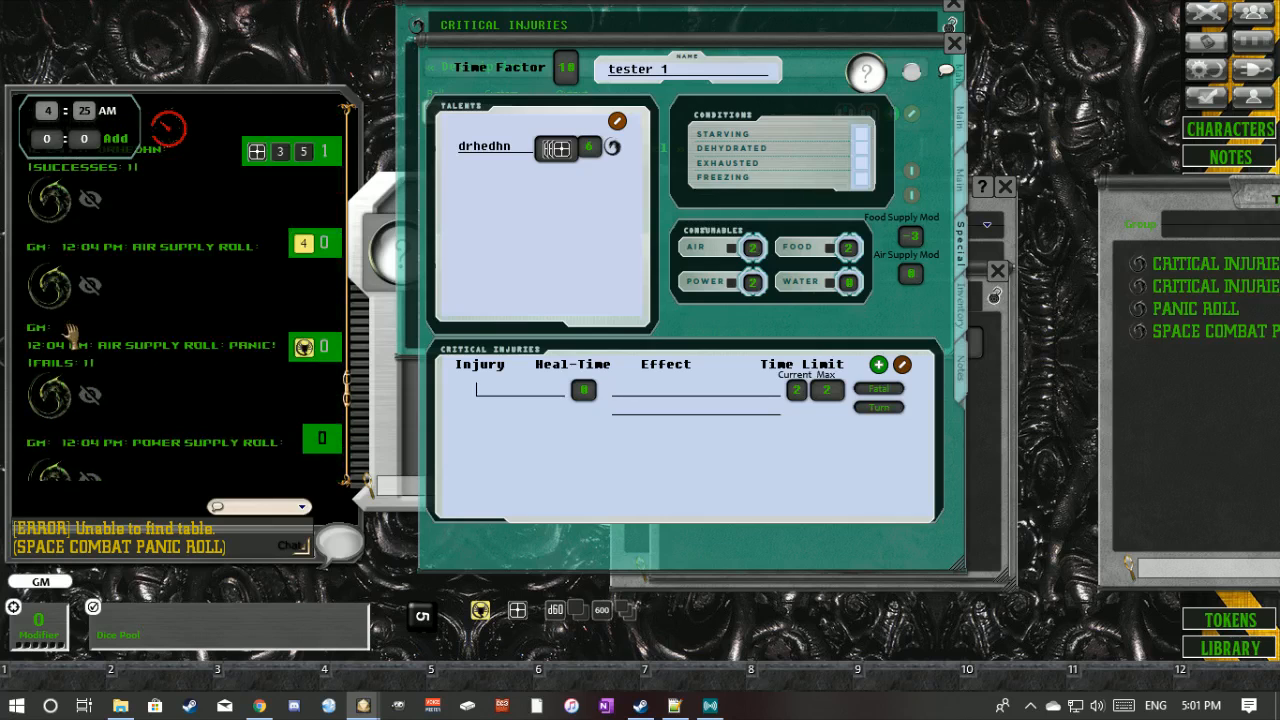
{"action": "scroll", "coordinate": [160, 222], "scroll_direction": "up", "scroll_amount": 3}
{"action": "scroll", "coordinate": [161, 223], "scroll_direction": "down", "scroll_amount": 6}
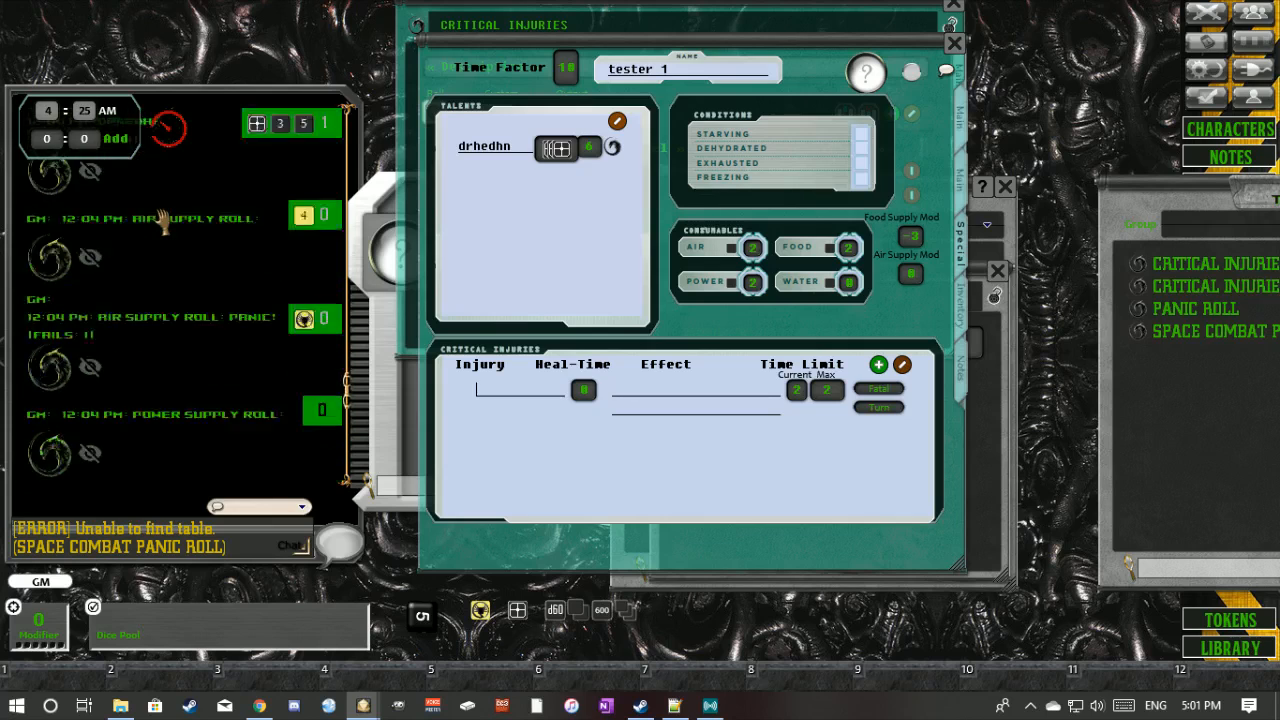
{"action": "scroll", "coordinate": [160, 227], "scroll_direction": "down", "scroll_amount": 5}
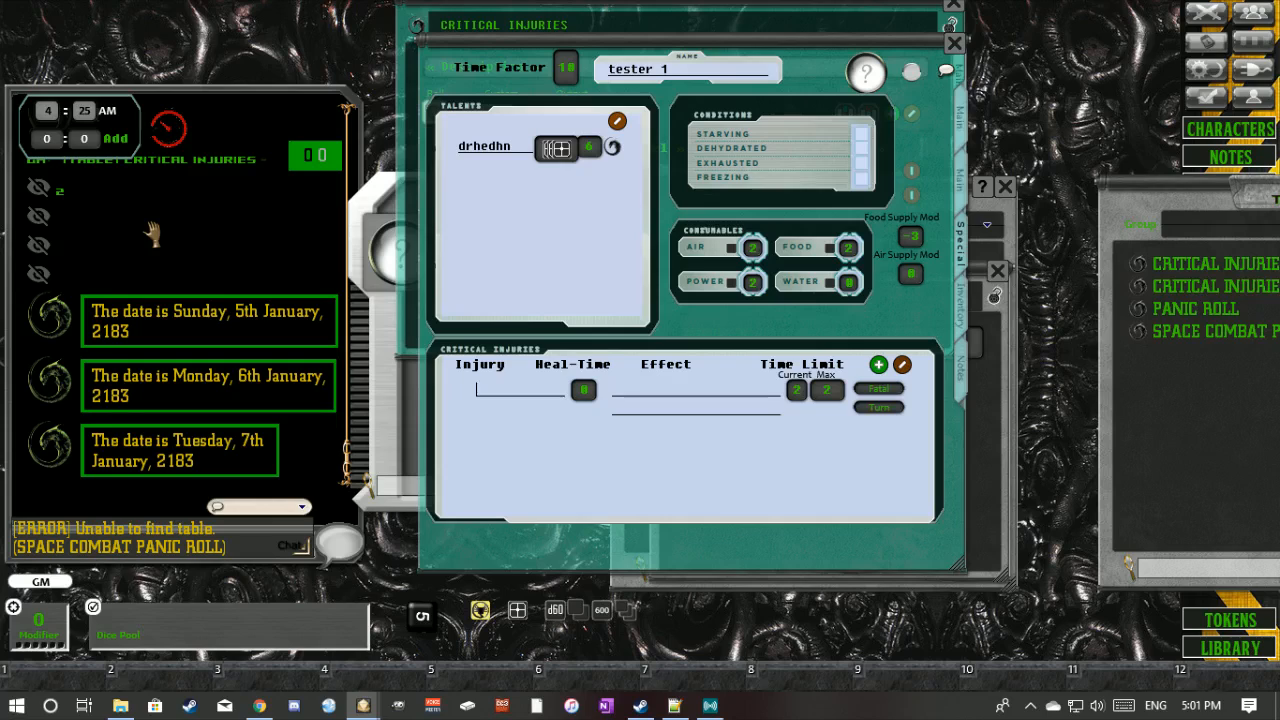
- Mark the critical injury Non-Fatal and advance the game clock to 5:25 AM
{"action": "left_click", "coordinate": [672, 418]}
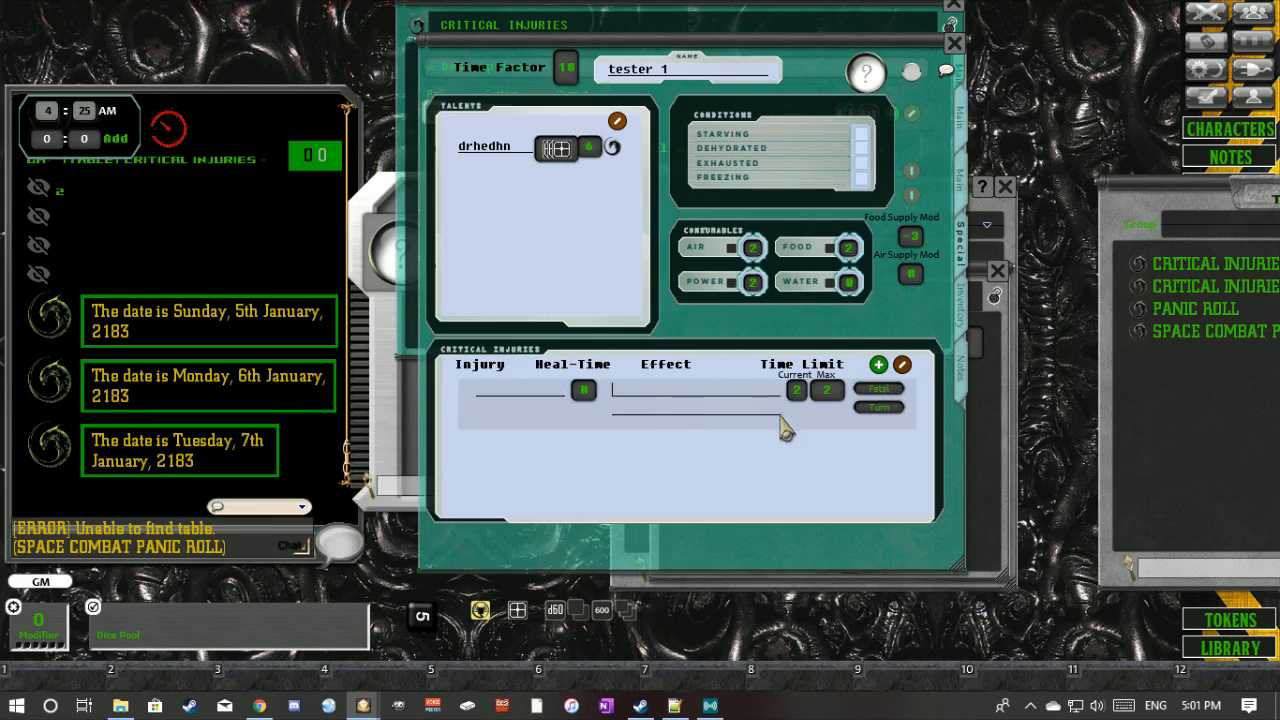
{"action": "left_click", "coordinate": [884, 389]}
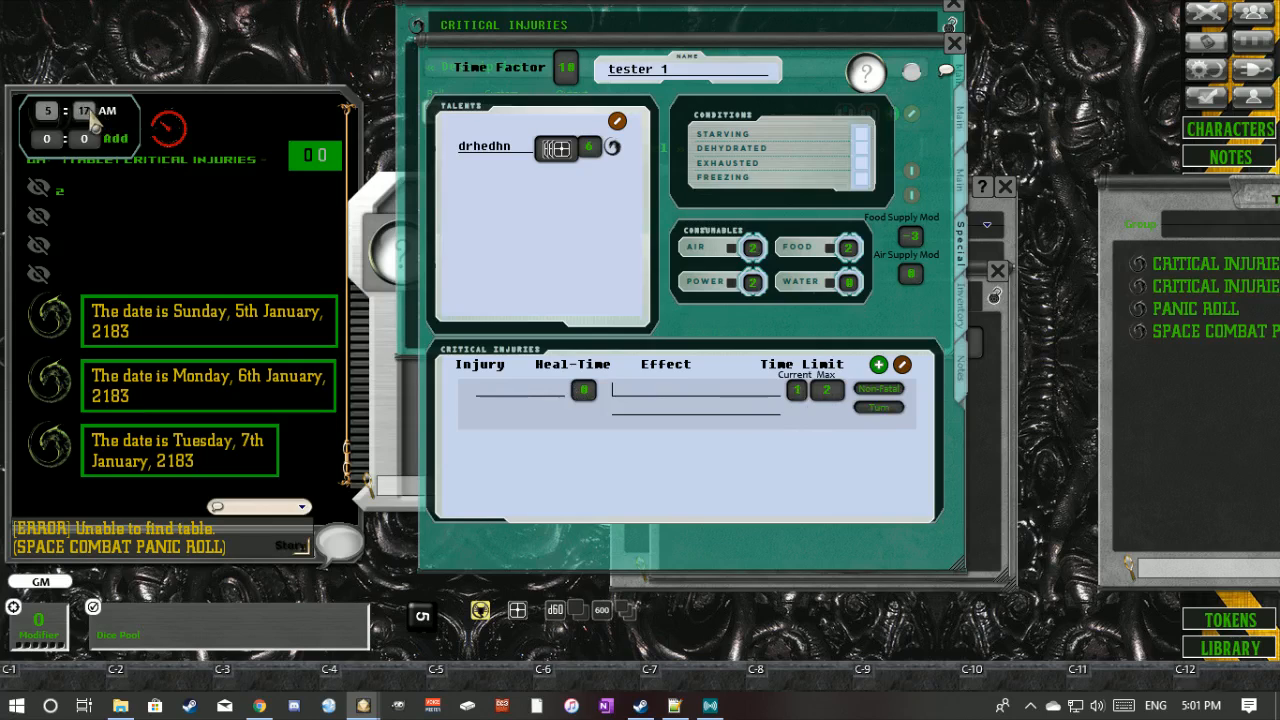
{"action": "scroll", "coordinate": [97, 120], "scroll_direction": "up", "scroll_amount": 2}
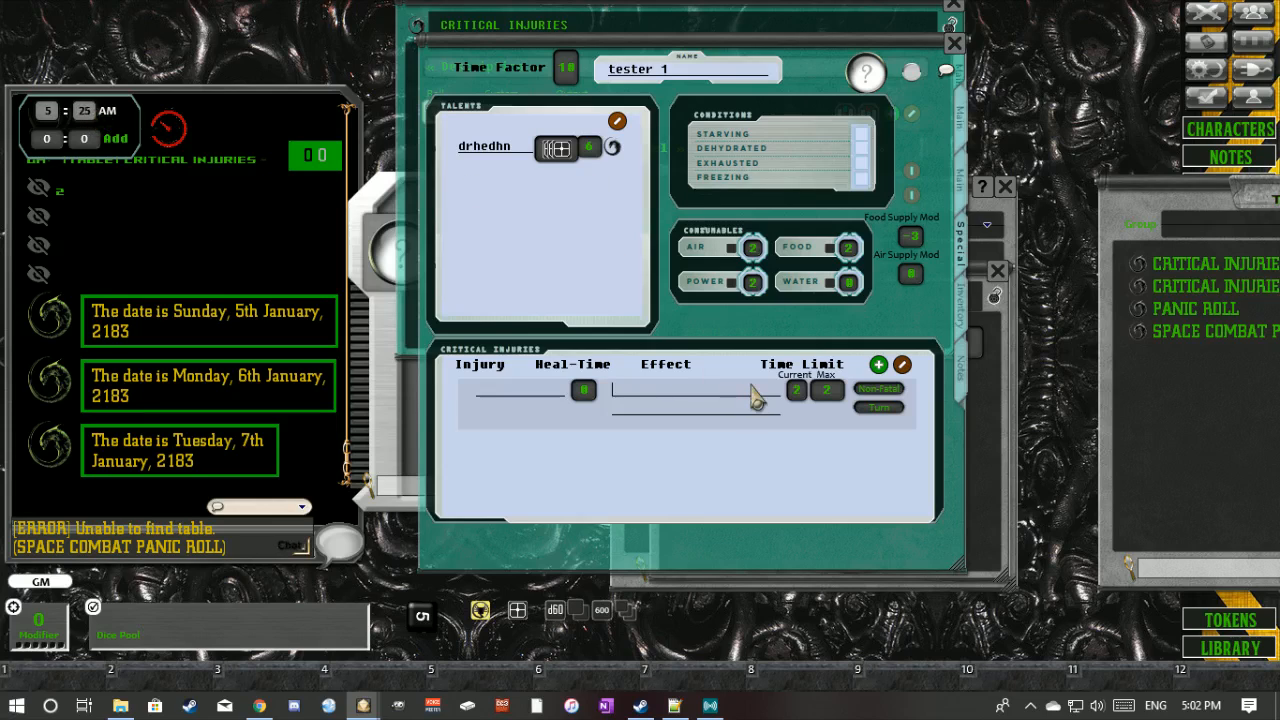
- Add a gear item named weapon to the inventory as a Combat Weapon with bonus 2, damage 1 and range CC
{"action": "left_click", "coordinate": [965, 308]}
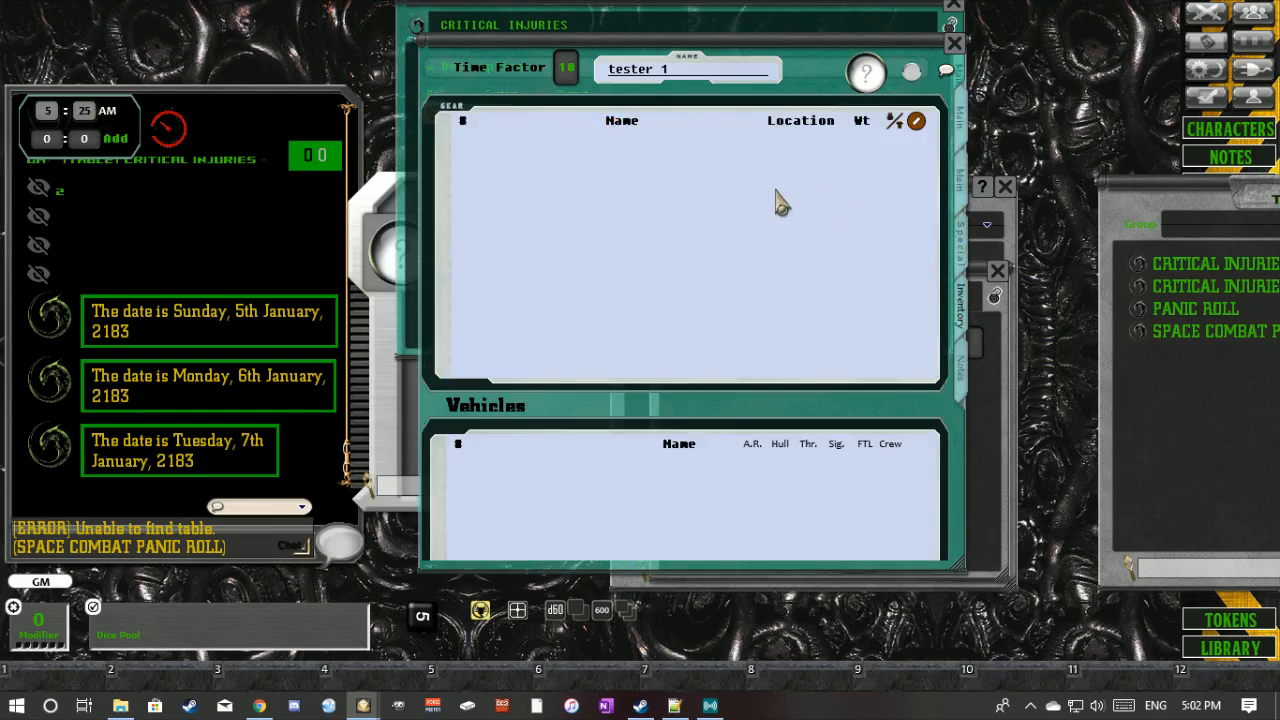
{"action": "left_click", "coordinate": [914, 121]}
{"action": "left_click", "coordinate": [893, 122]}
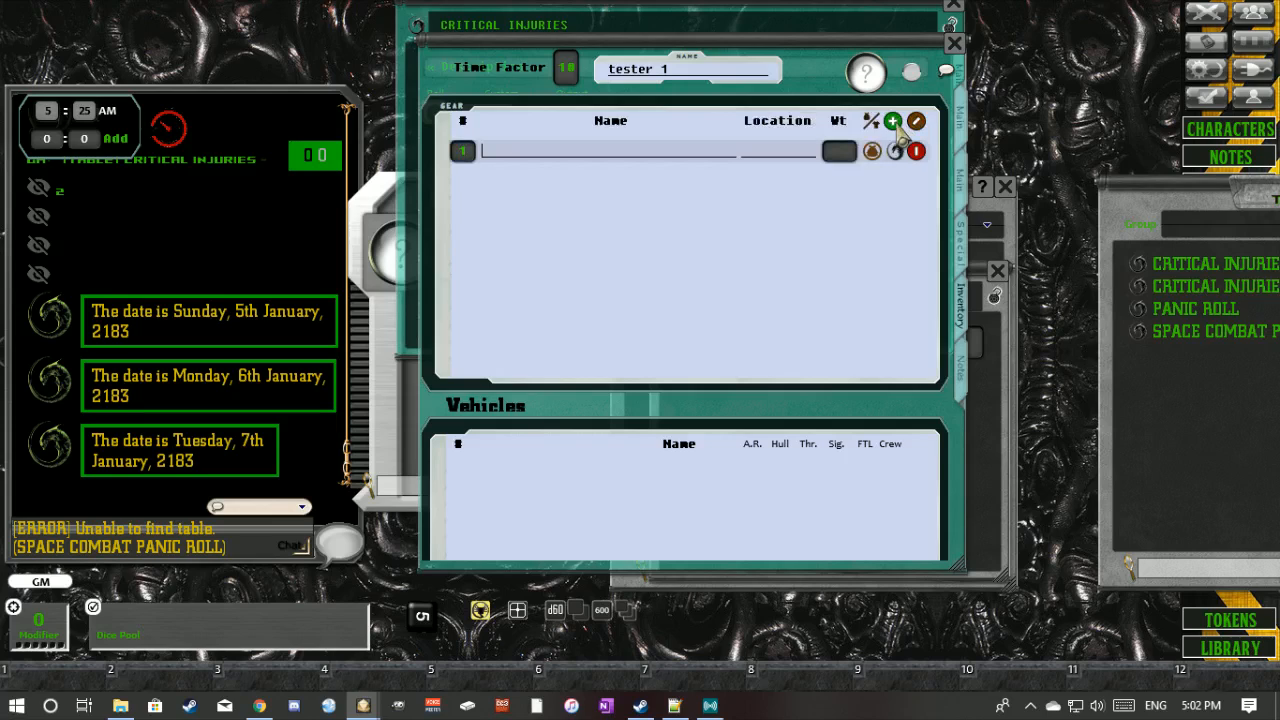
{"action": "left_click", "coordinate": [895, 151]}
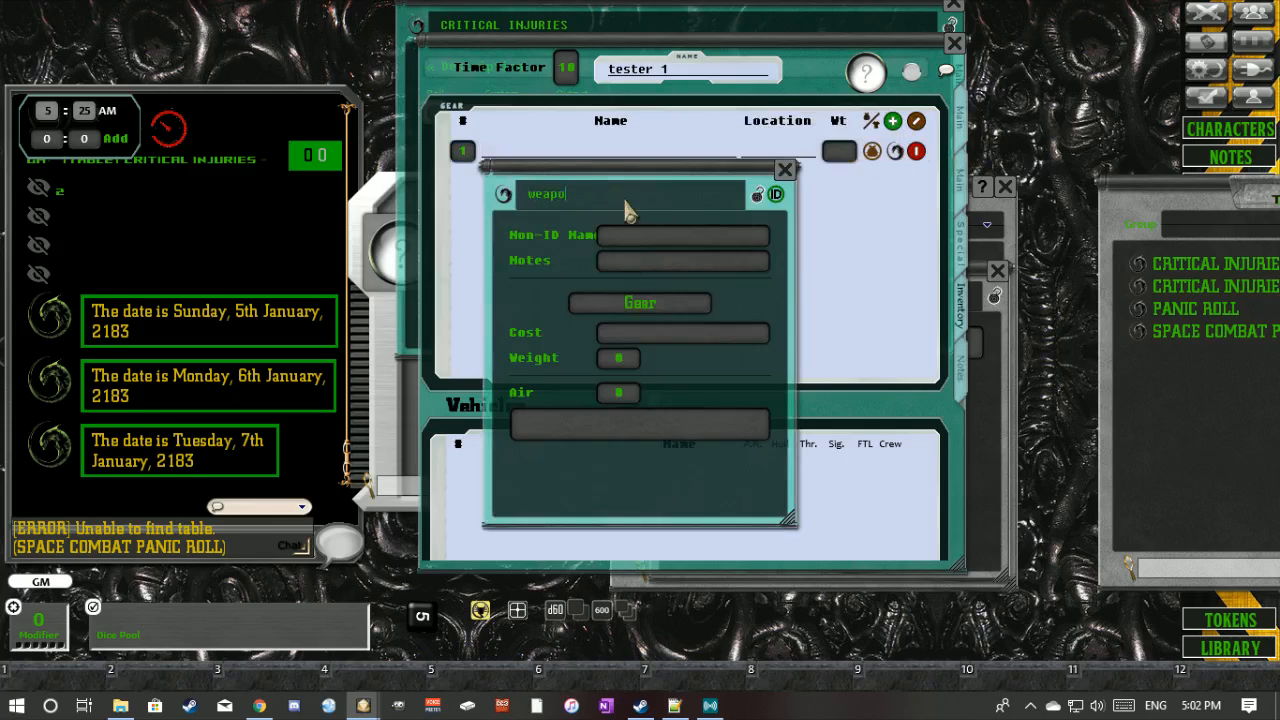
{"action": "left_click", "coordinate": [606, 306]}
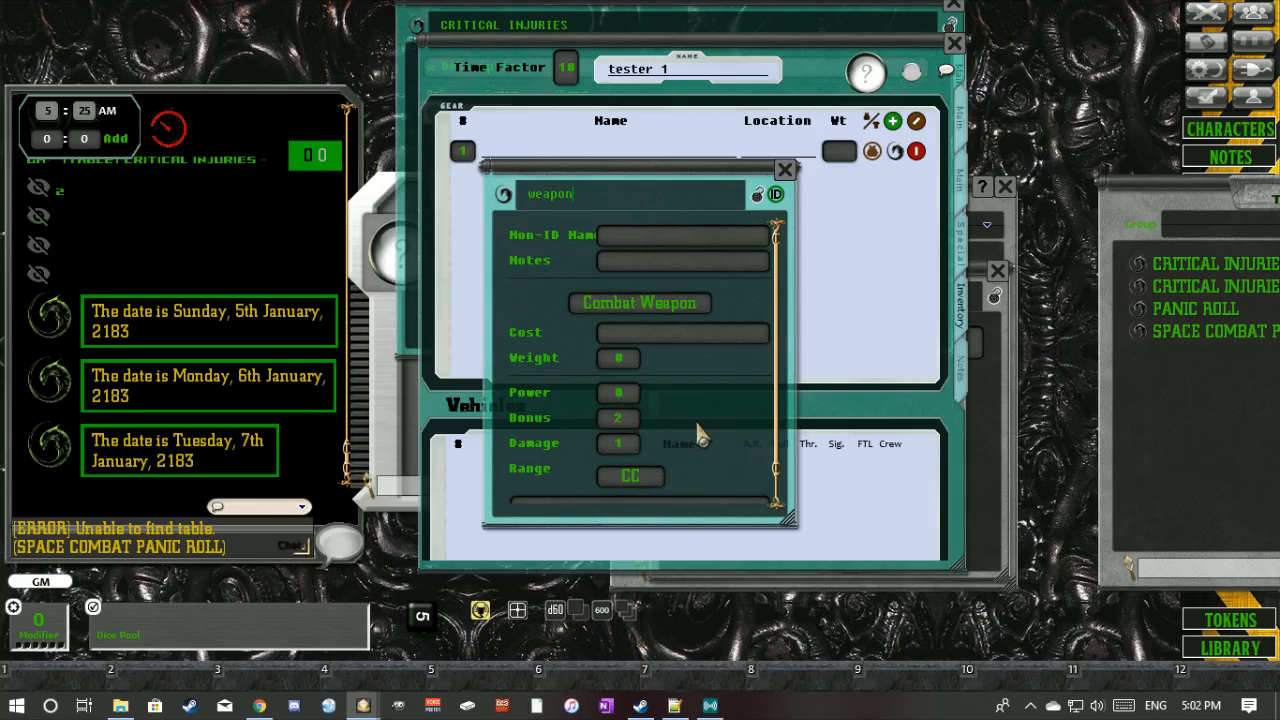
{"action": "scroll", "coordinate": [700, 435], "scroll_direction": "down", "scroll_amount": 1}
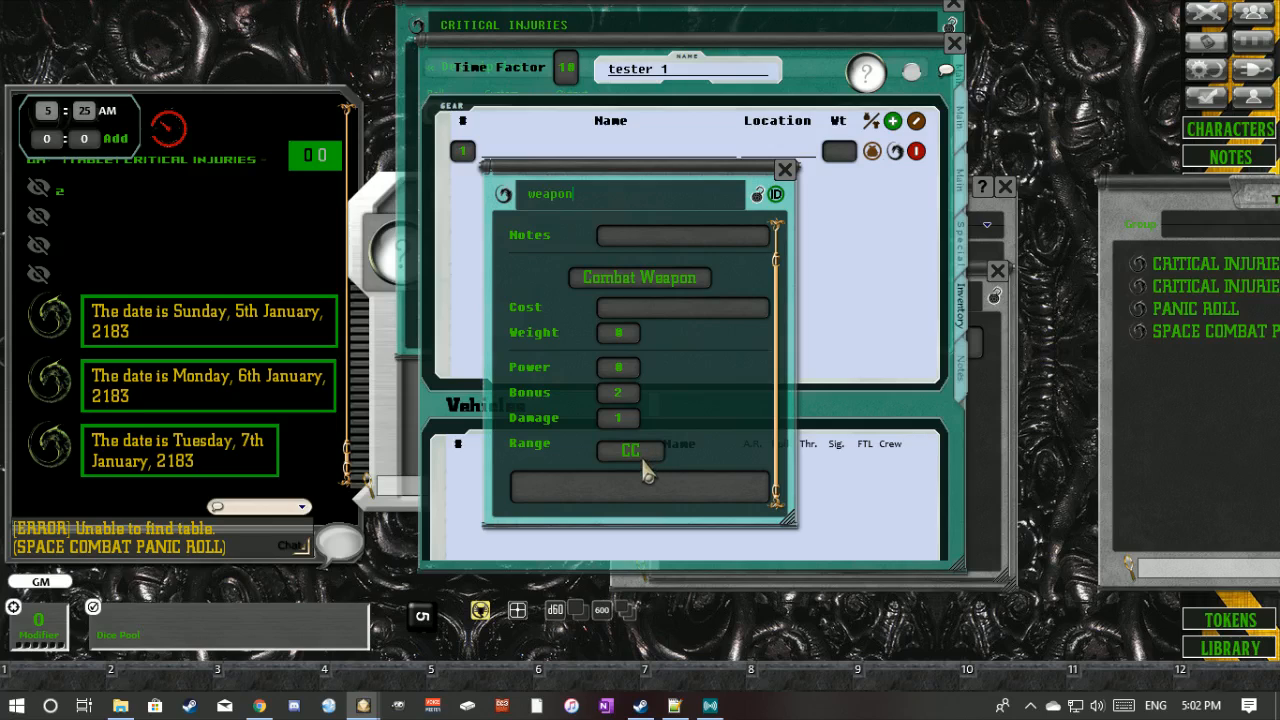
{"action": "left_click", "coordinate": [788, 172]}
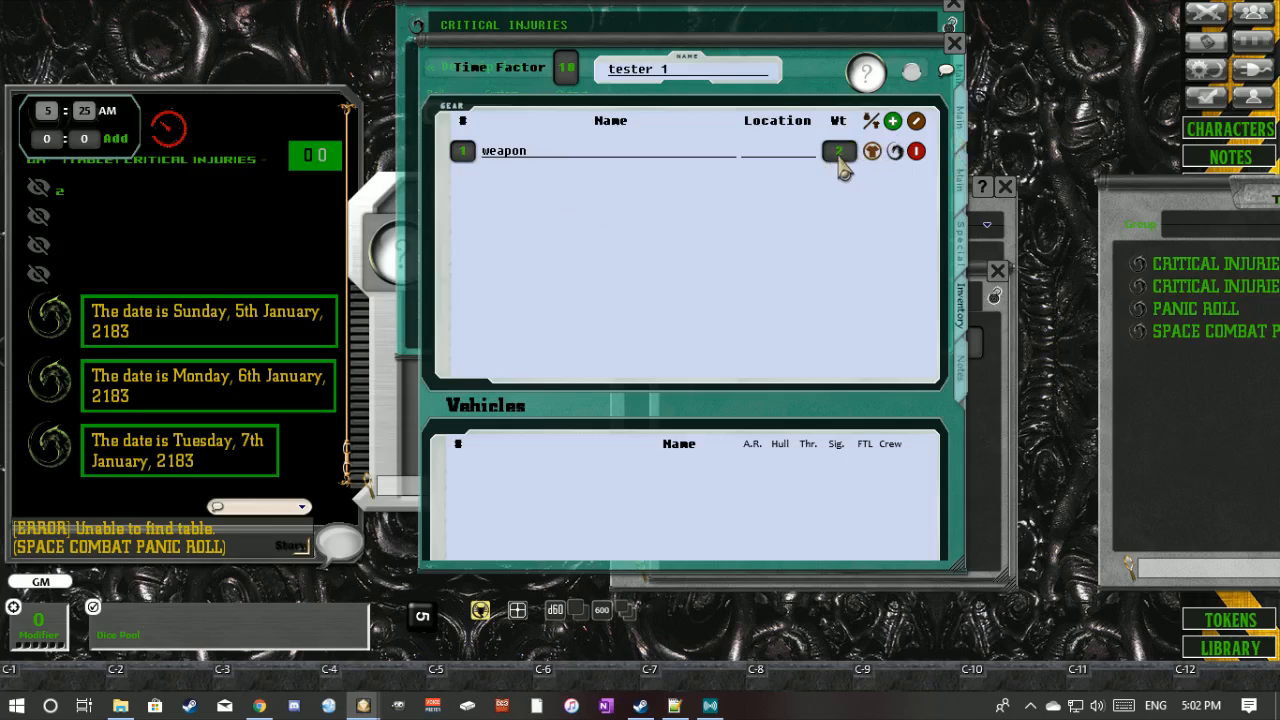
- Set the equipped weapon's rounds to 7 in the main page's weapons list
{"action": "left_click", "coordinate": [958, 118]}
{"action": "scroll", "coordinate": [545, 400], "scroll_direction": "down", "scroll_amount": 5}
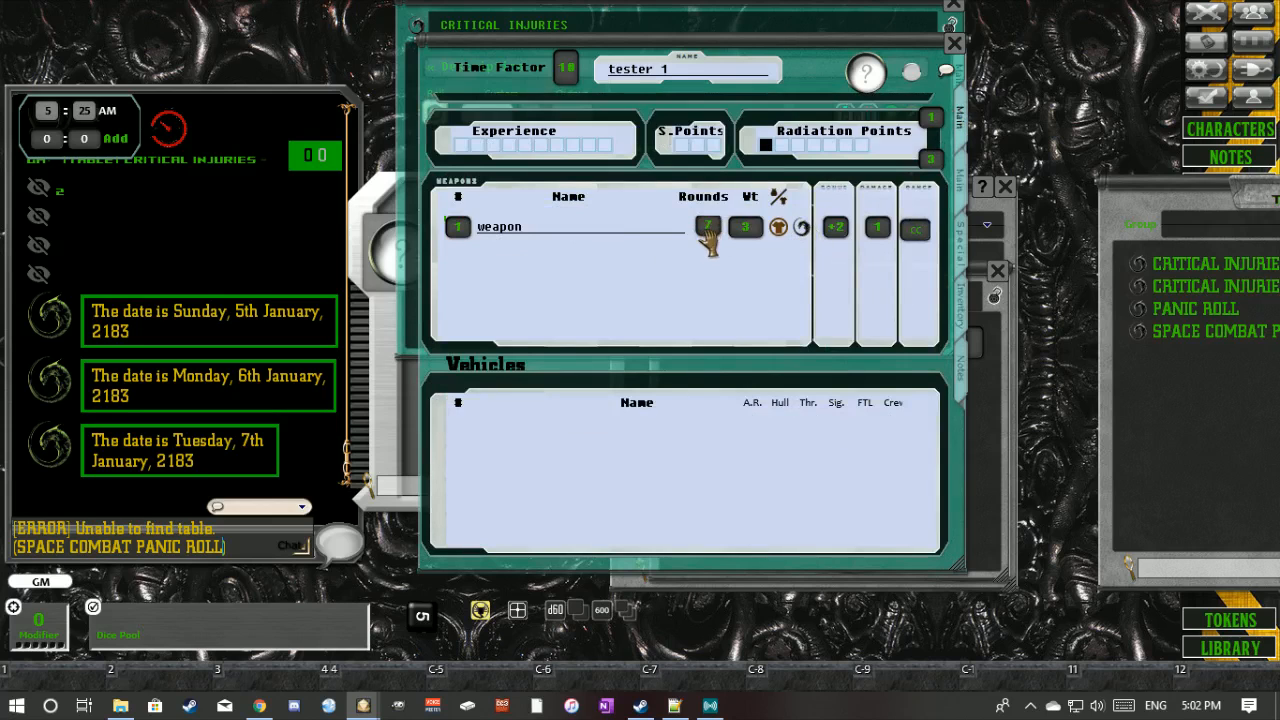
{"action": "key", "text": "super"}
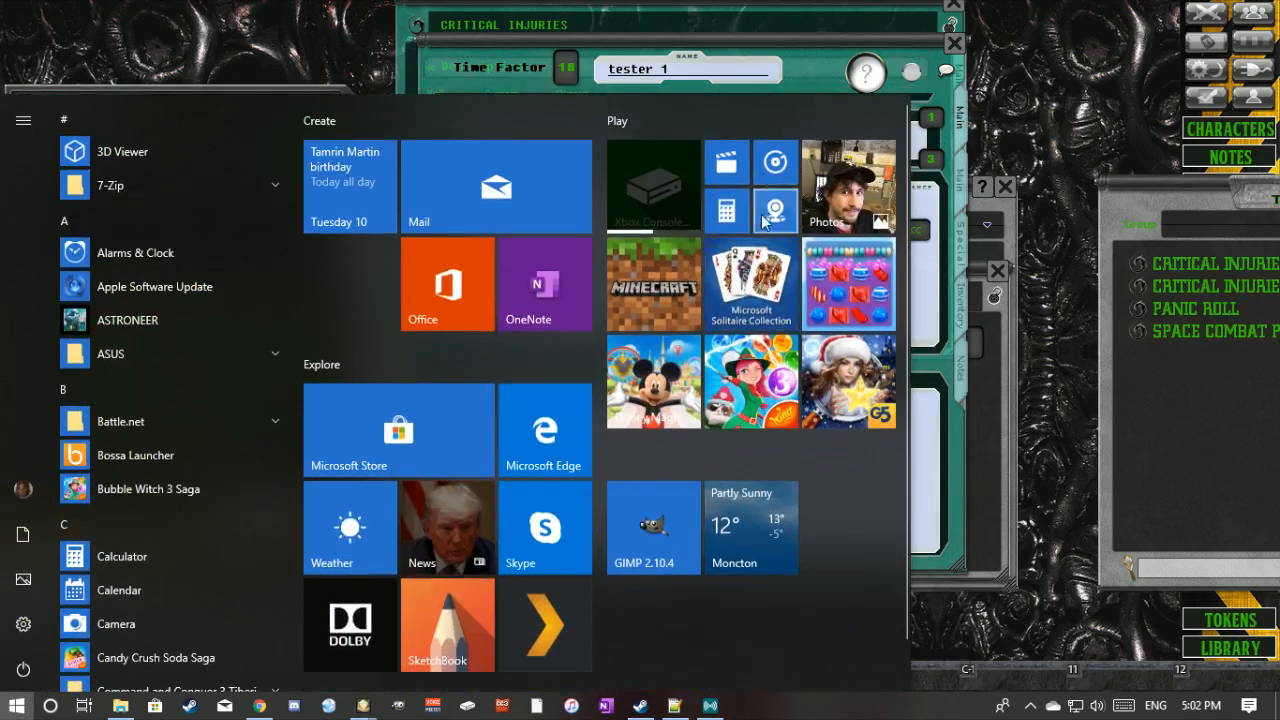
{"action": "left_click", "coordinate": [765, 76]}
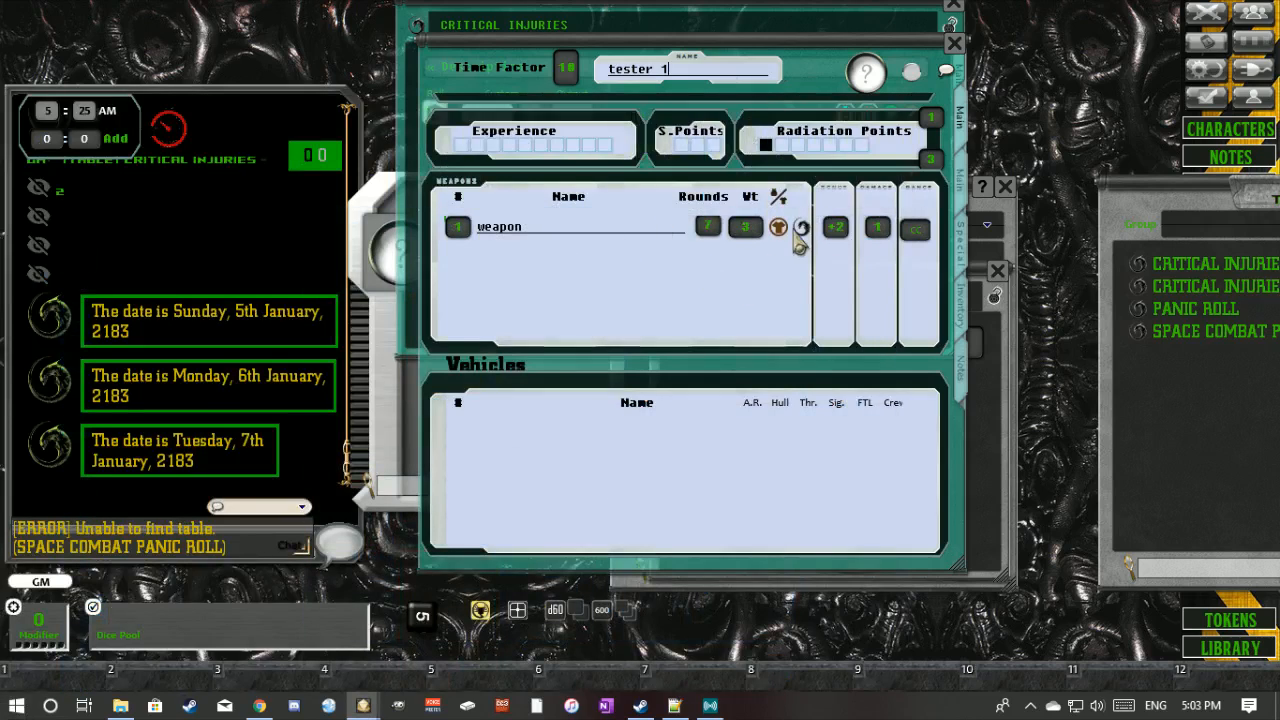
- Roll the weapon's close combat attack repeatedly, followed by its weapon damage
{"action": "left_click", "coordinate": [836, 228]}
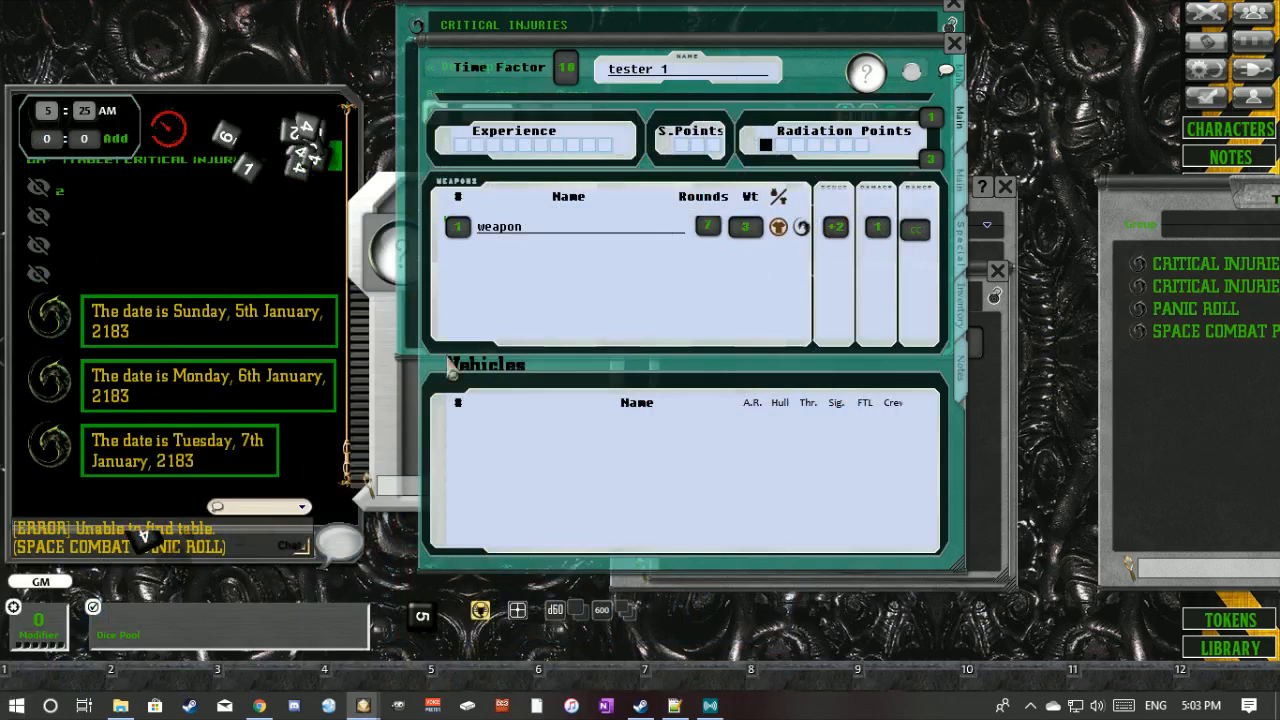
{"action": "scroll", "coordinate": [666, 366], "scroll_direction": "up", "scroll_amount": 5}
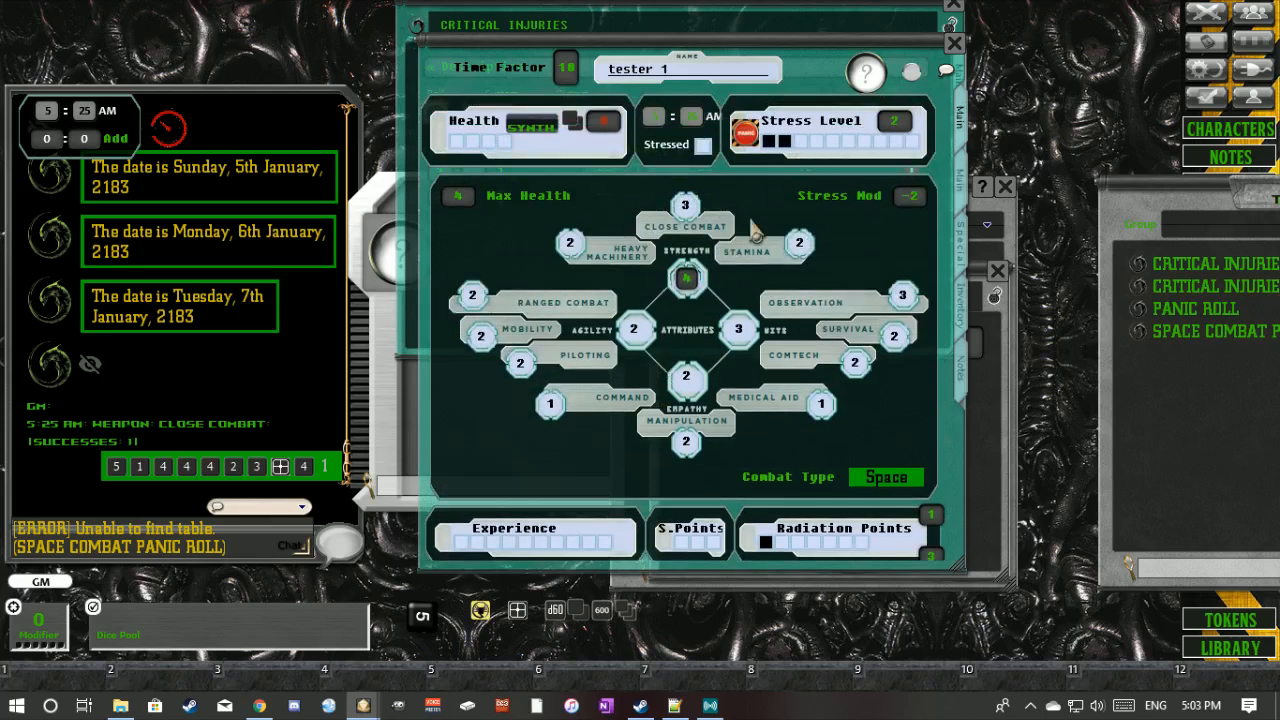
{"action": "scroll", "coordinate": [755, 230], "scroll_direction": "down", "scroll_amount": 5}
{"action": "left_click", "coordinate": [836, 261]}
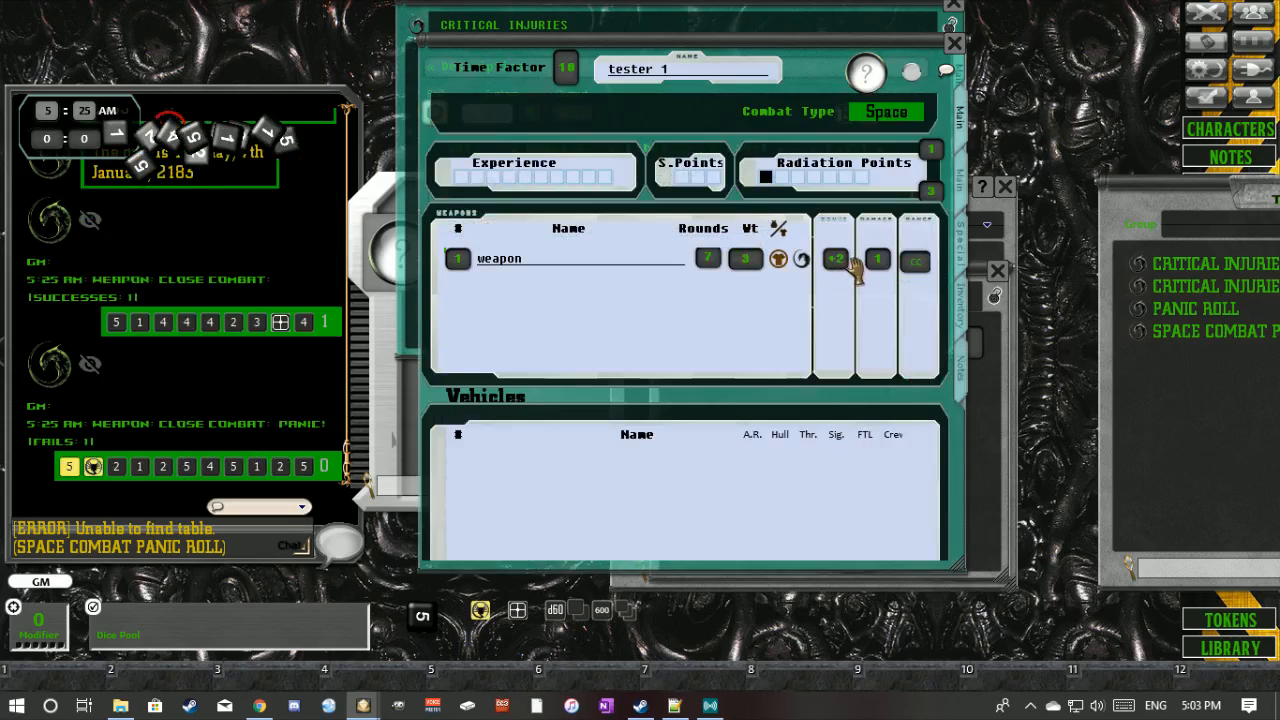
{"action": "left_click_drag", "start_coordinate": [836, 261], "coordinate": [240, 333]}
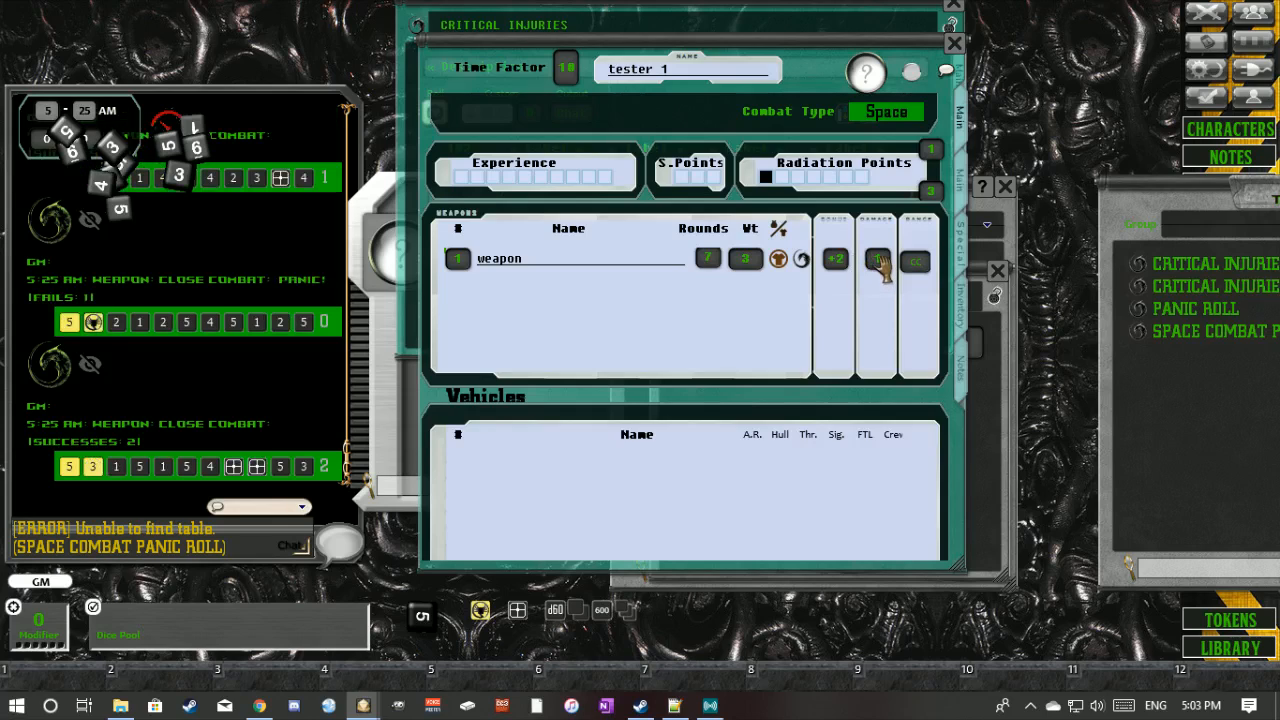
{"action": "left_click", "coordinate": [877, 261]}
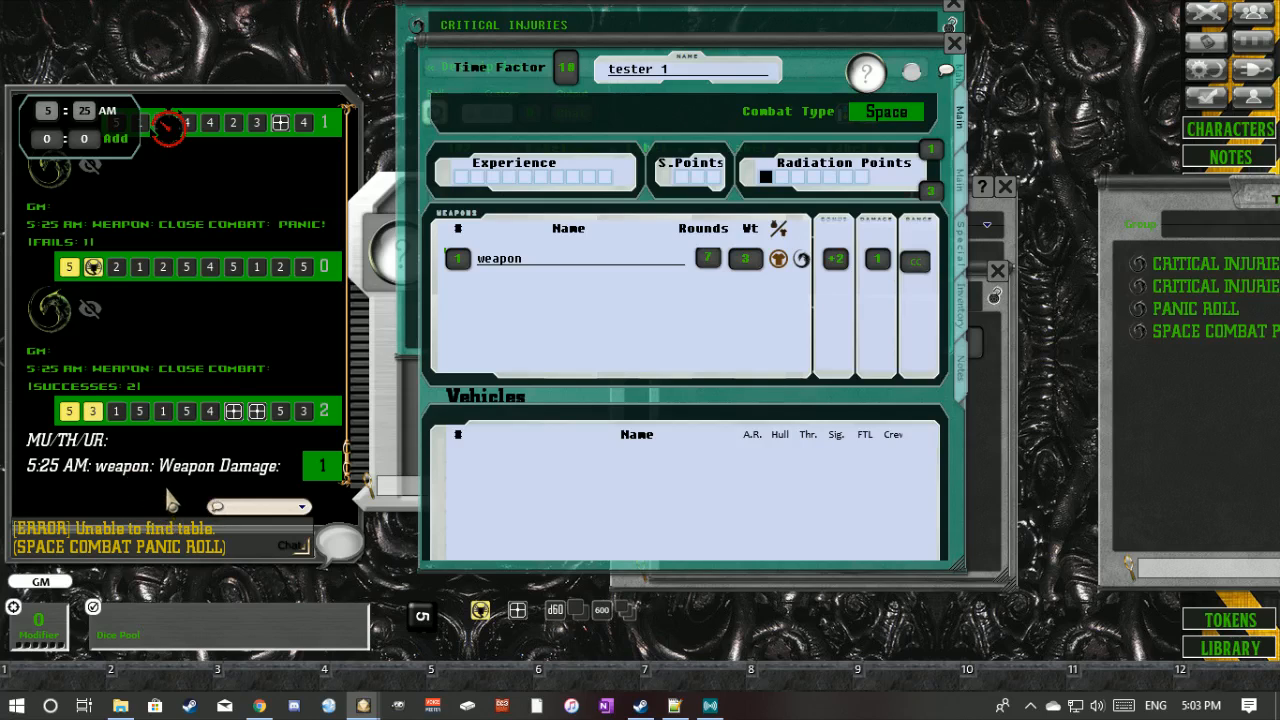
- Change the weapon to a Ranged Weapon with range Eng. and roll its ranged combat attack
{"action": "left_click", "coordinate": [916, 268]}
{"action": "double_click", "coordinate": [803, 262]}
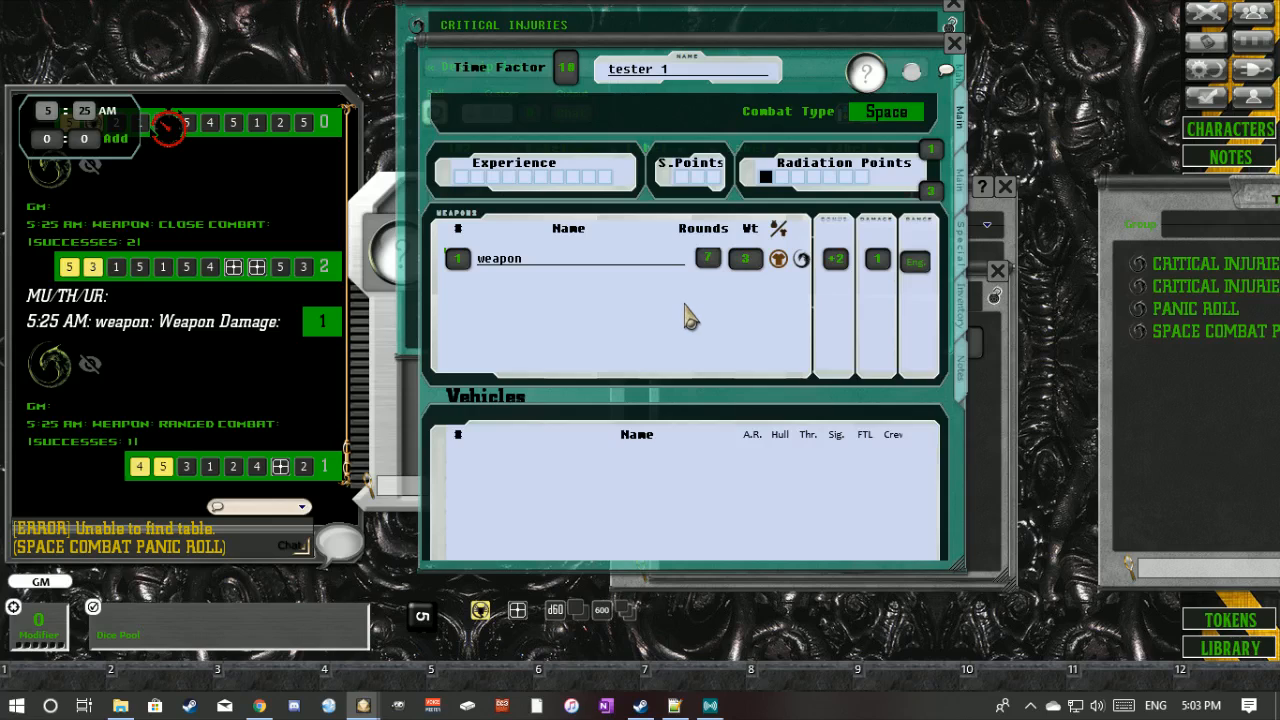
{"action": "scroll", "coordinate": [815, 310], "scroll_direction": "down", "scroll_amount": 1}
{"action": "scroll", "coordinate": [815, 310], "scroll_direction": "up", "scroll_amount": 4}
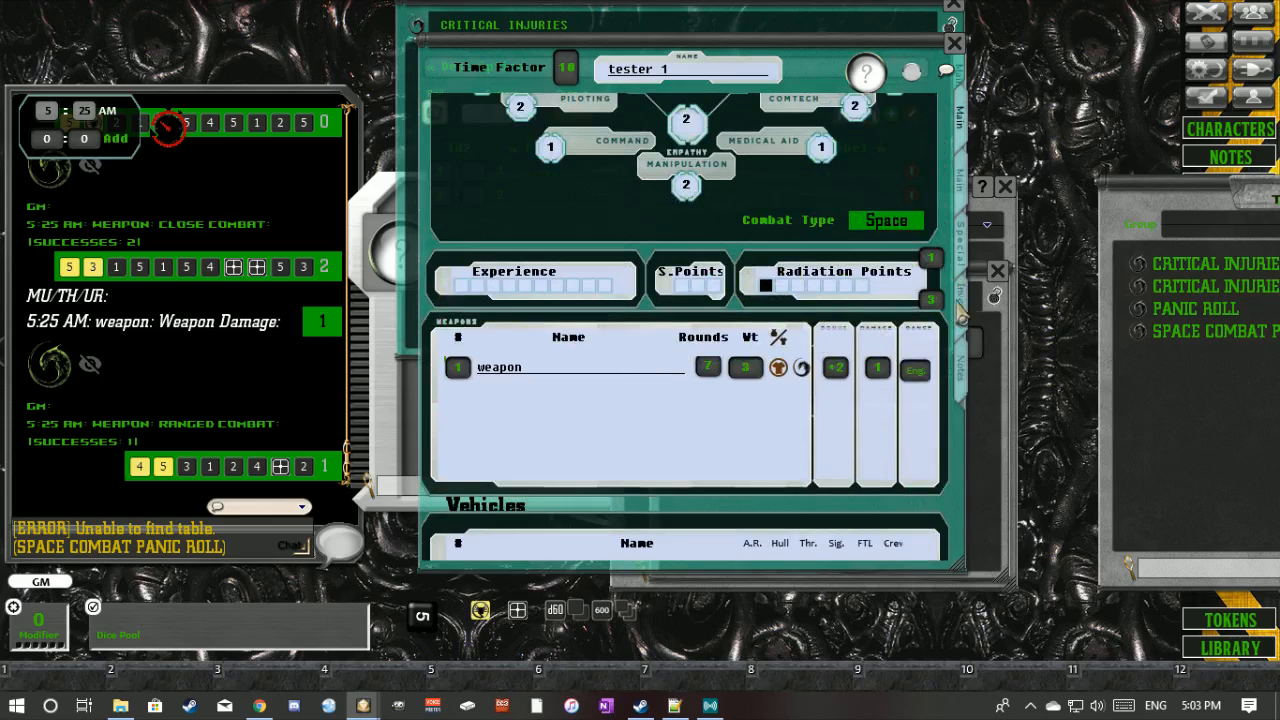
- Examine the ranged weapon's item details, including its bonus, damage and range fields
{"action": "left_click", "coordinate": [801, 370]}
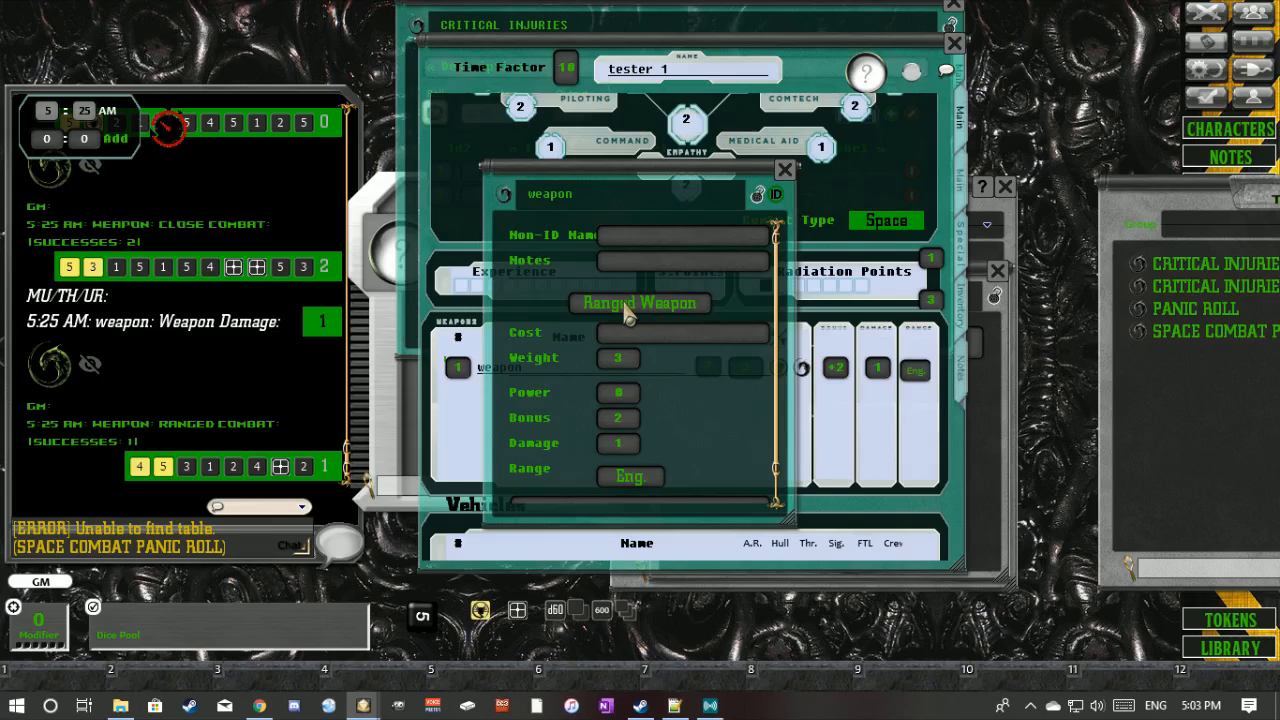
{"action": "scroll", "coordinate": [717, 440], "scroll_direction": "down", "scroll_amount": 1}
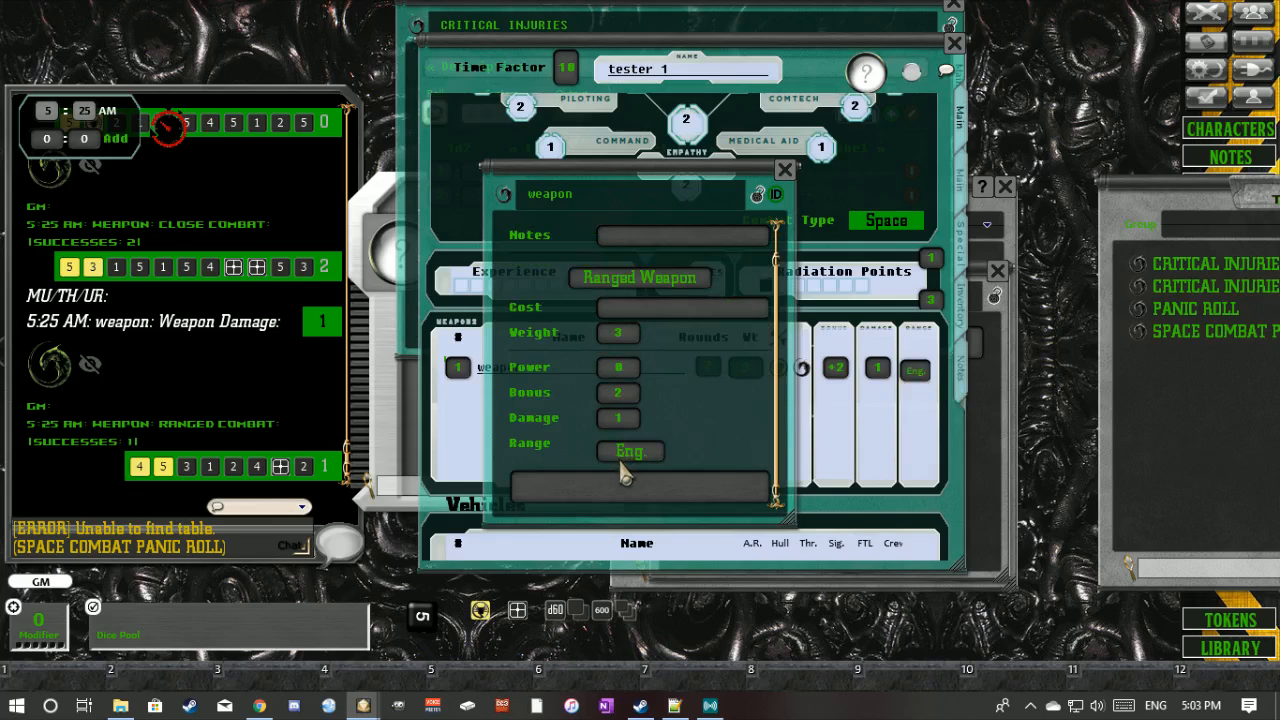
{"action": "left_click", "coordinate": [786, 170]}
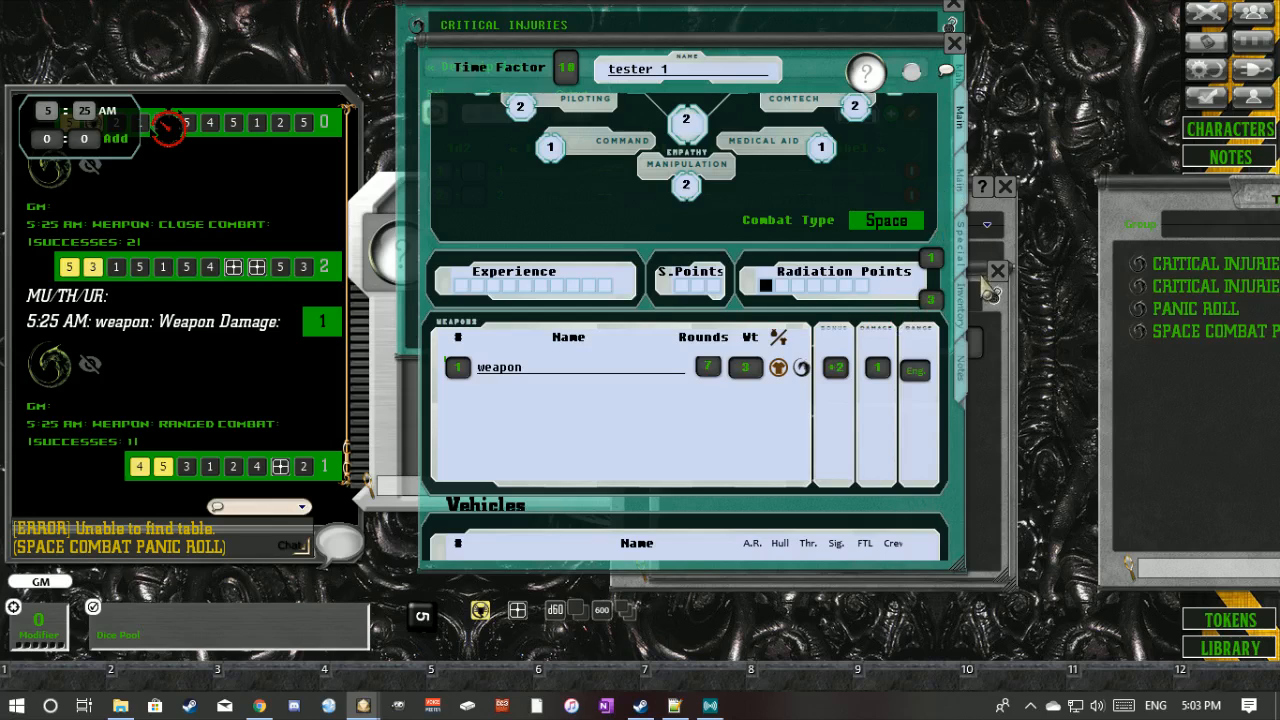
- Add a second inventory item, step its type to Food/Water, and set Water to 3 and Food to 4
{"action": "left_click", "coordinate": [958, 316]}
{"action": "right_click", "coordinate": [660, 197]}
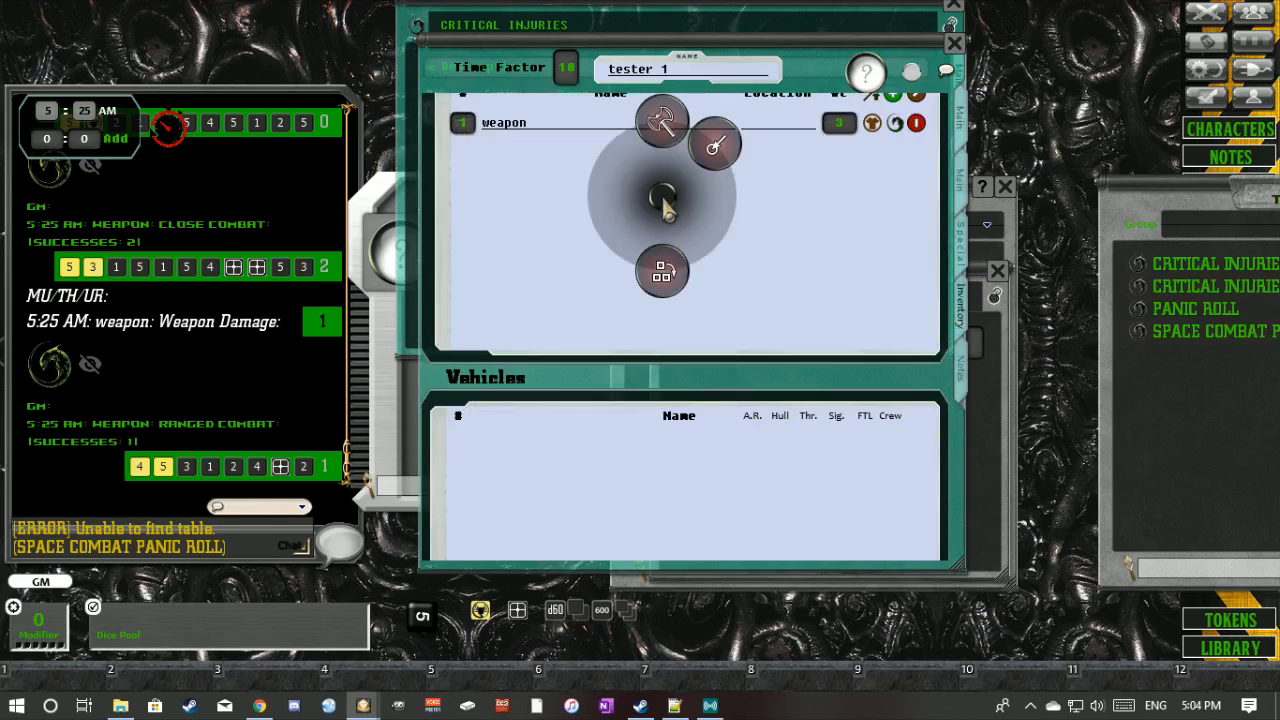
{"action": "left_click", "coordinate": [660, 280]}
{"action": "left_click", "coordinate": [893, 147]}
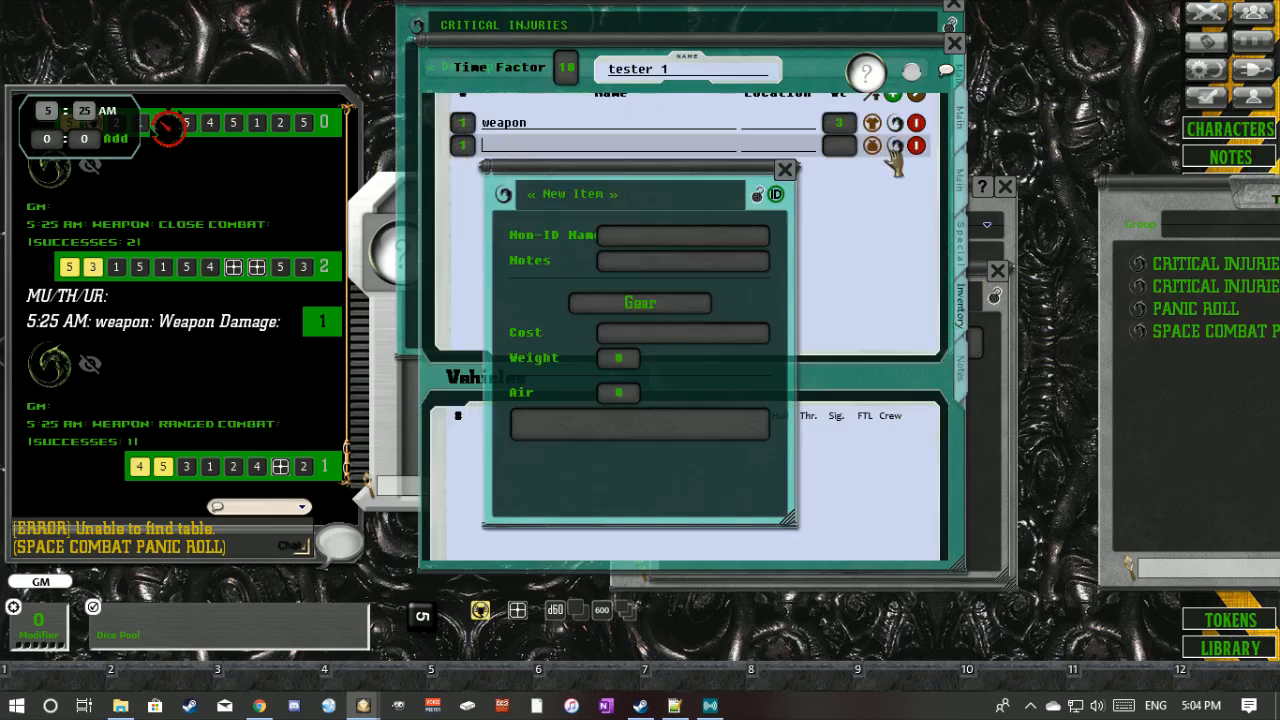
{"action": "left_click", "coordinate": [628, 303]}
{"action": "left_click", "coordinate": [628, 303]}
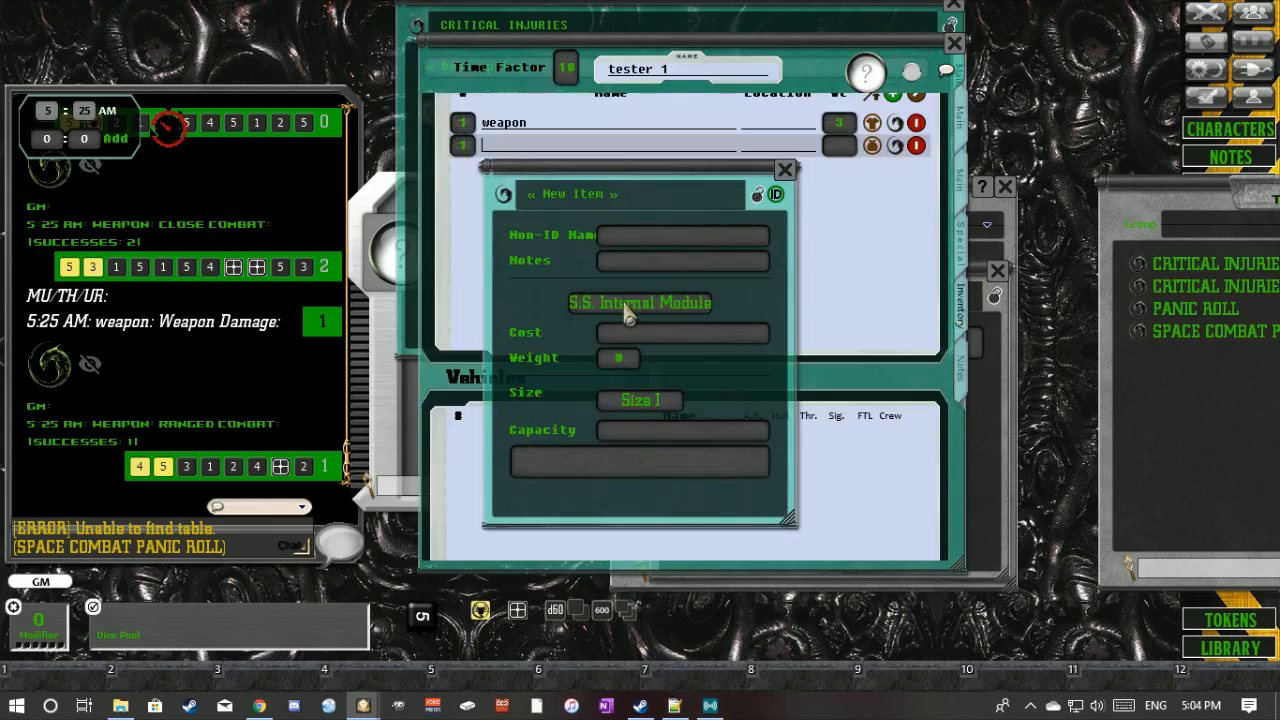
{"action": "left_click", "coordinate": [628, 303]}
{"action": "left_click", "coordinate": [628, 303]}
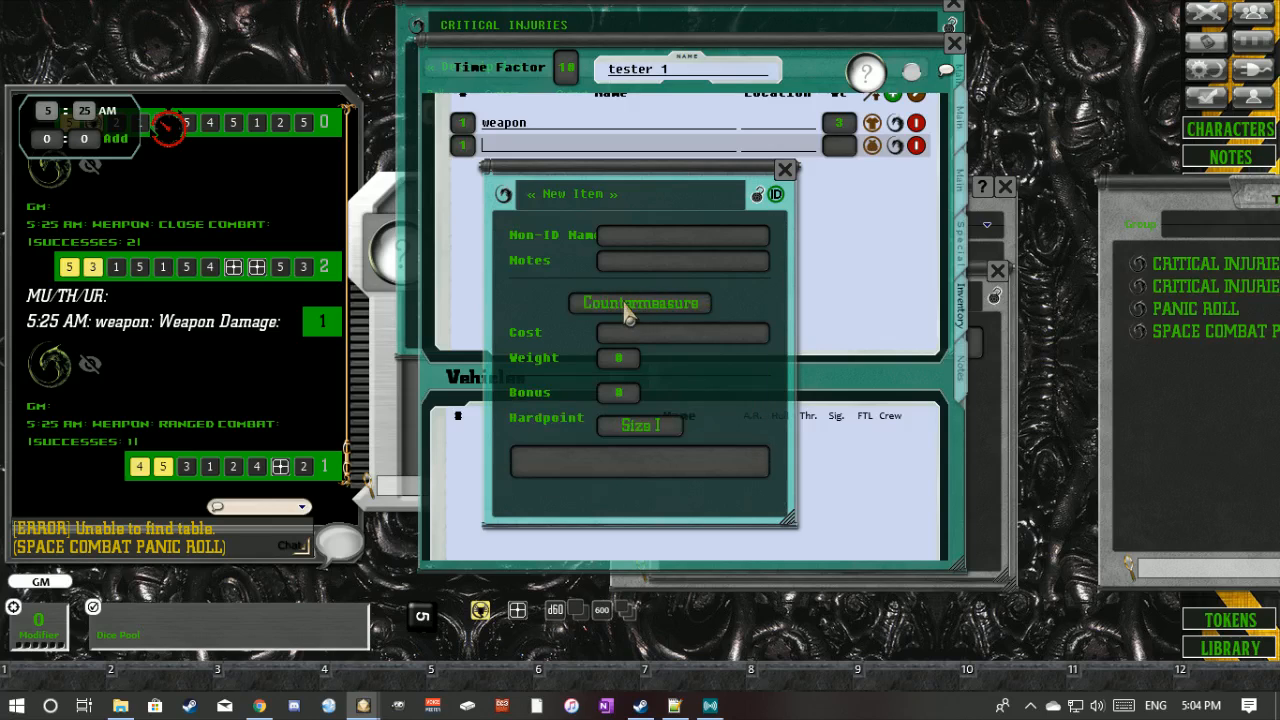
{"action": "left_click", "coordinate": [628, 303]}
{"action": "key", "text": "ctrl"}
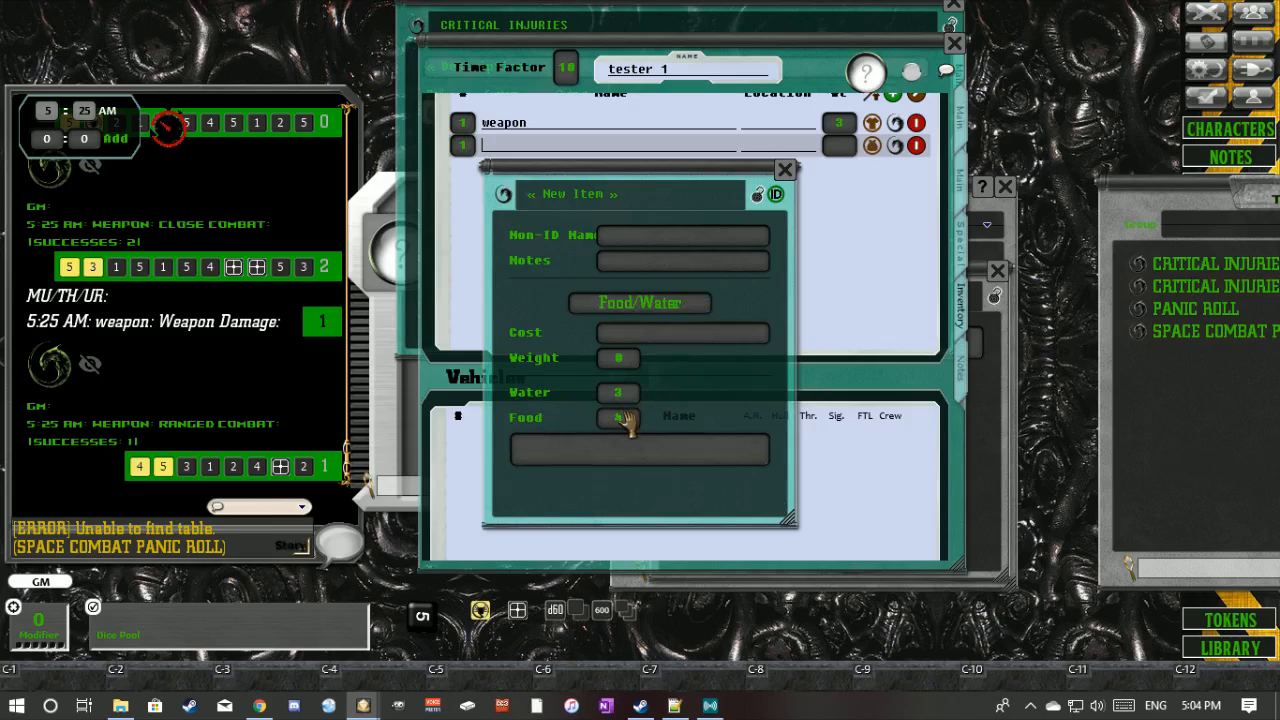
{"action": "left_click", "coordinate": [785, 169]}
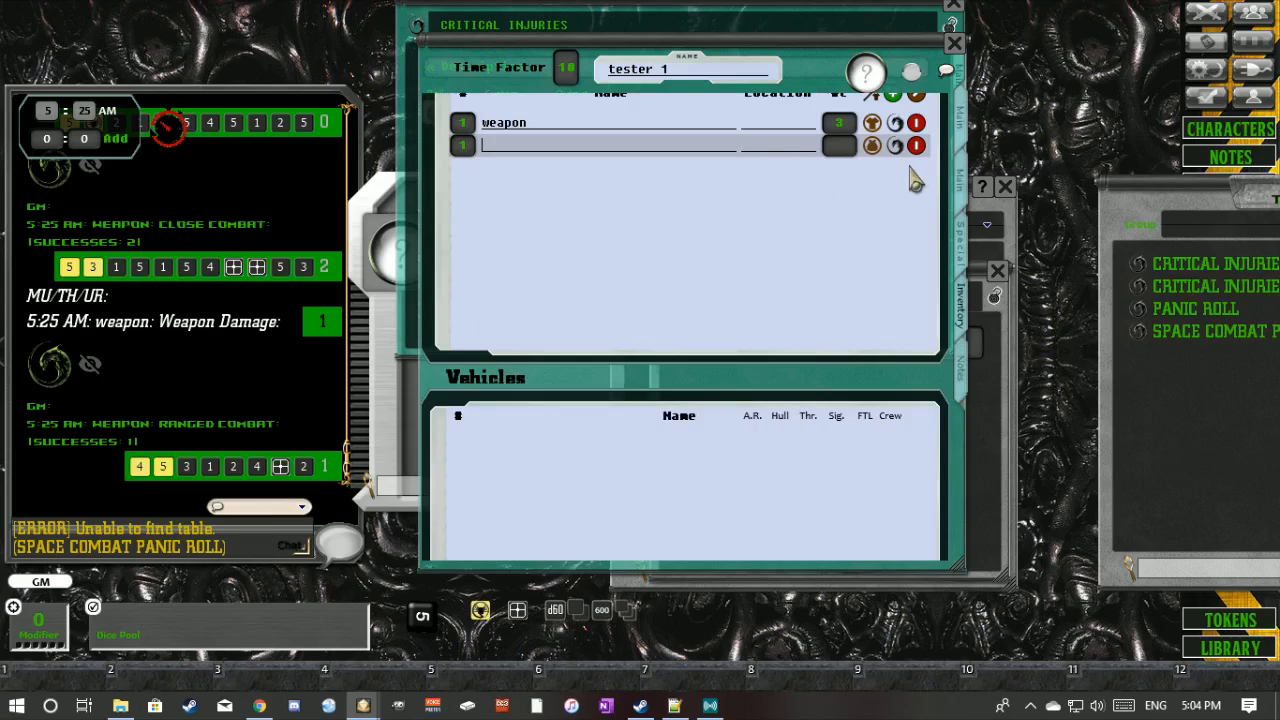
- Check how the food and water item affects the character's consumables
{"action": "left_click", "coordinate": [962, 250]}
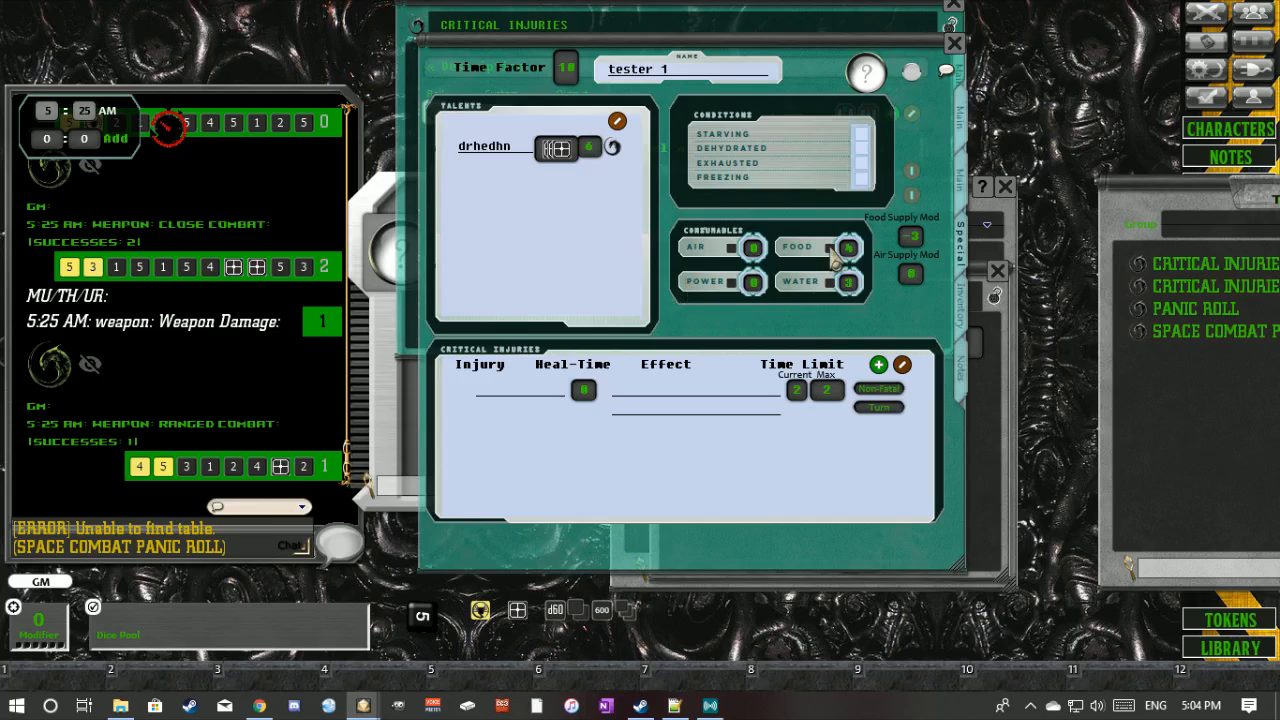
{"action": "scroll", "coordinate": [832, 288], "scroll_direction": "down", "scroll_amount": 1}
- Add a third inventory item, step its type through Tool to Armor, and set Power 4, Air 5 and Armor 4
{"action": "left_click", "coordinate": [962, 316]}
{"action": "right_click", "coordinate": [771, 194]}
{"action": "left_click", "coordinate": [812, 258]}
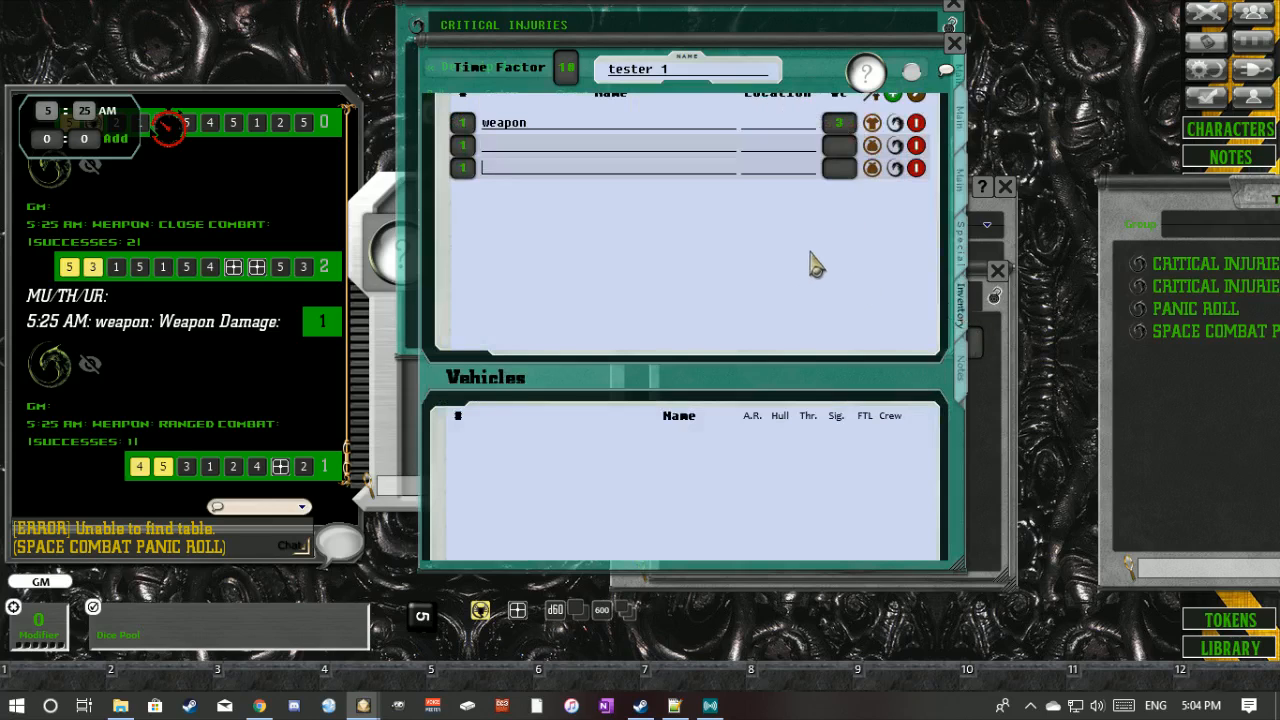
{"action": "left_click", "coordinate": [888, 169]}
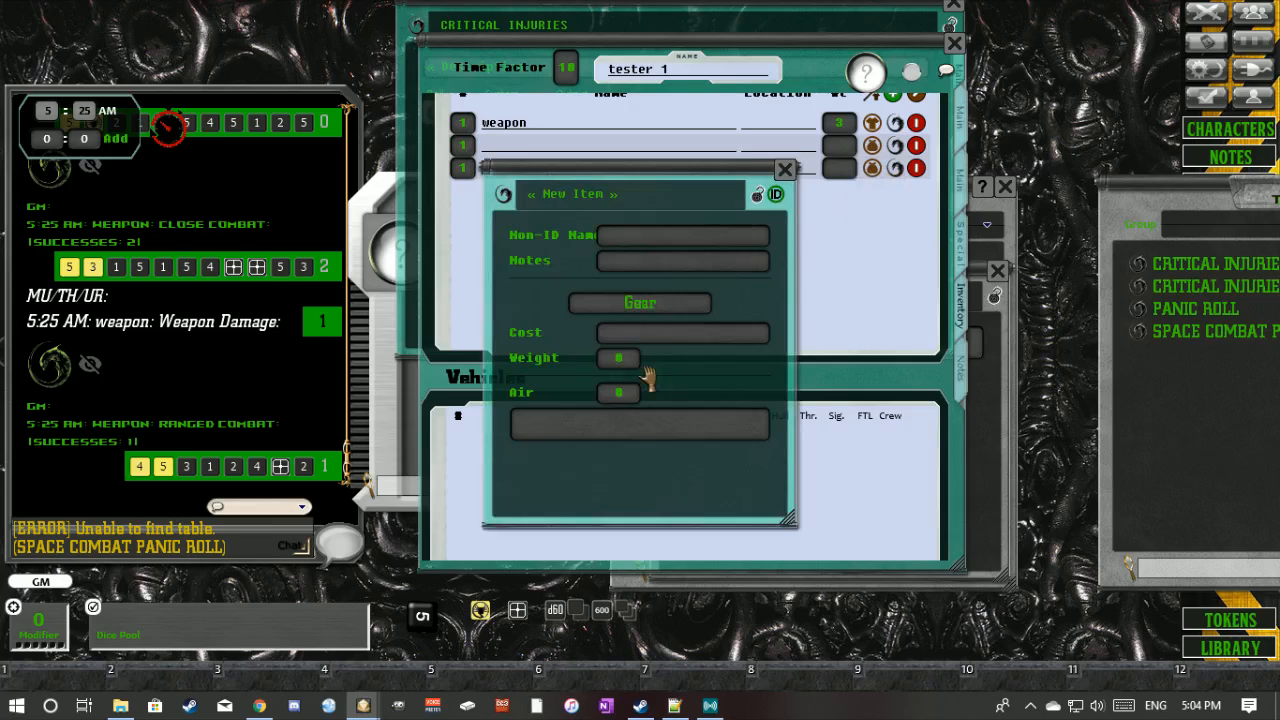
{"action": "left_click", "coordinate": [698, 306]}
{"action": "left_click", "coordinate": [698, 306]}
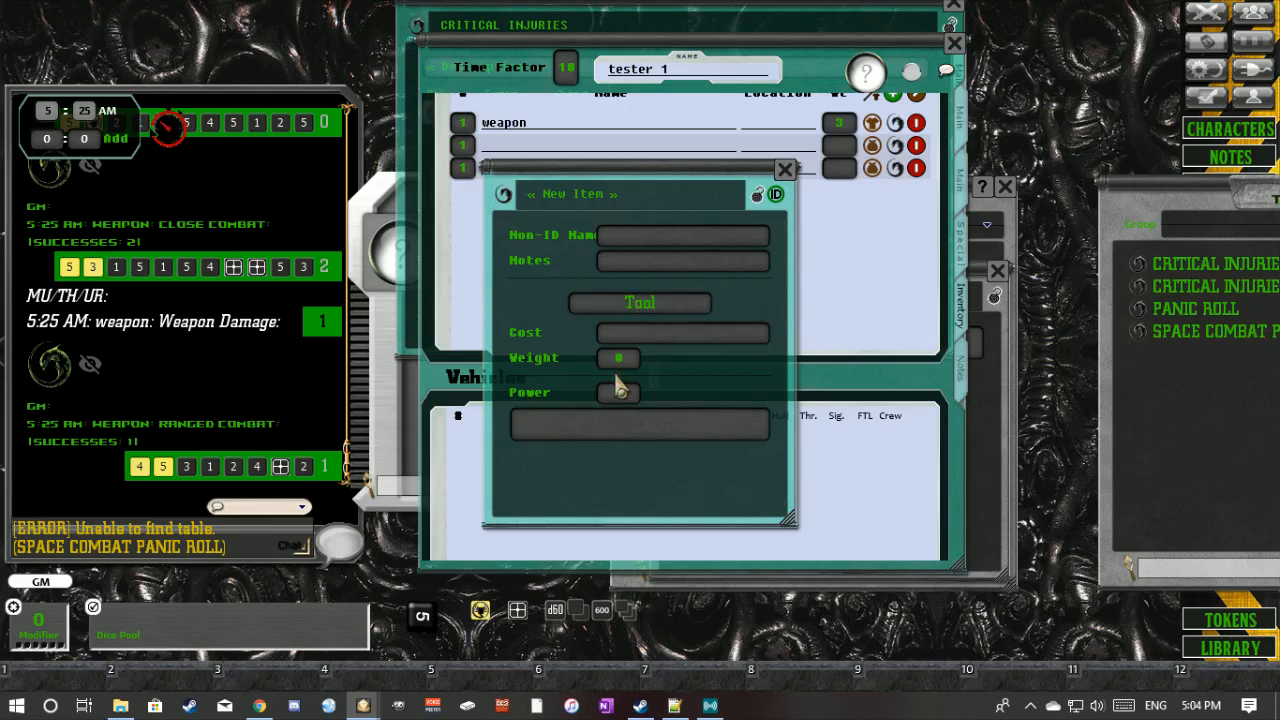
{"action": "left_click", "coordinate": [674, 307]}
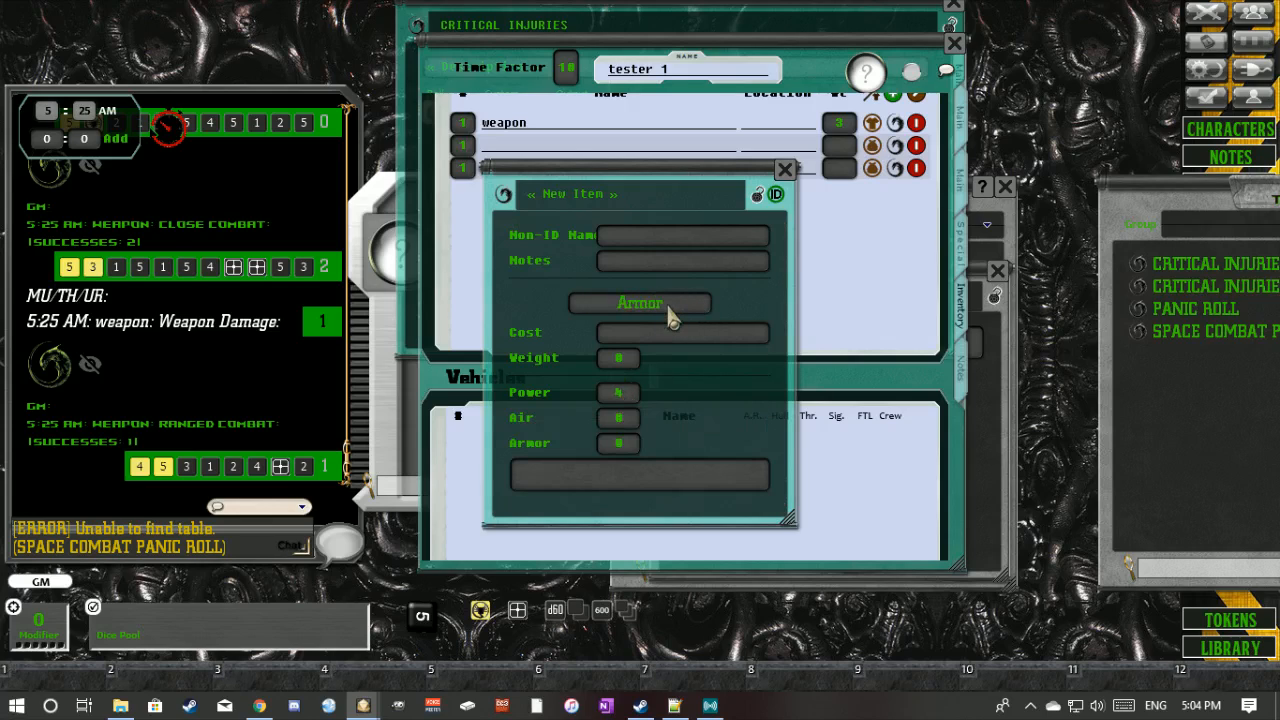
{"action": "scroll", "coordinate": [632, 425], "scroll_direction": "up", "scroll_amount": 5}
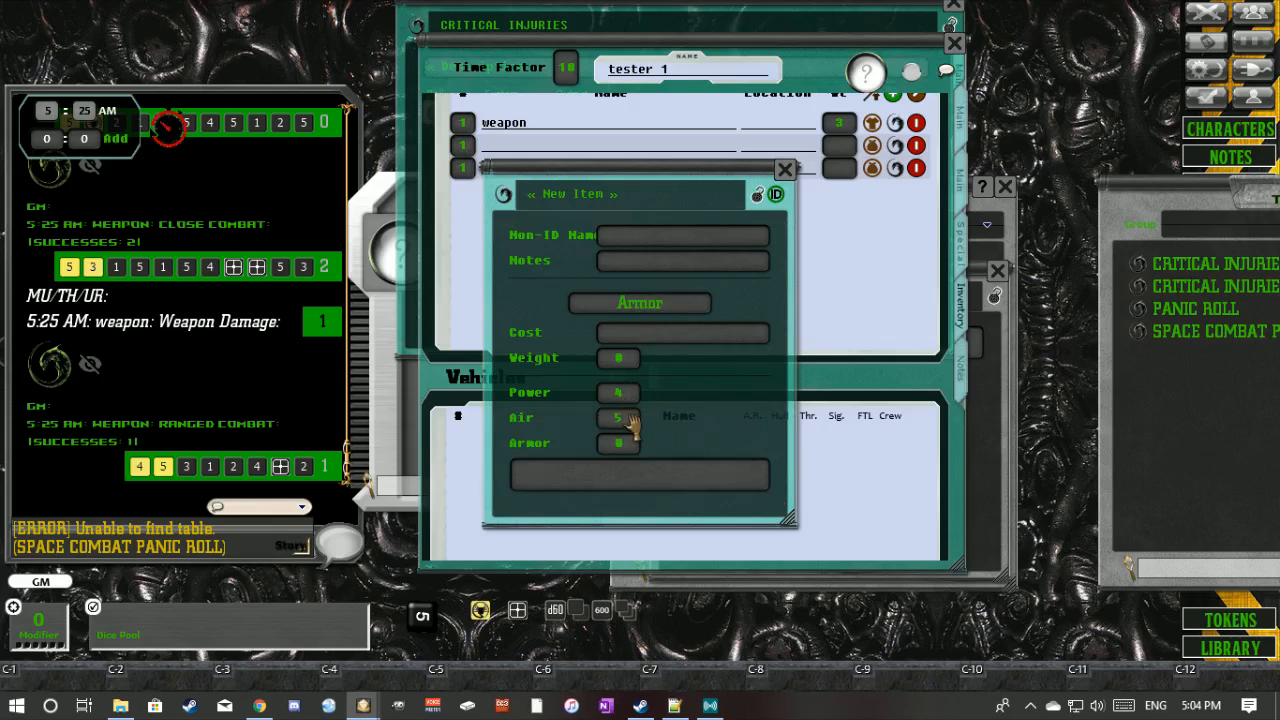
{"action": "scroll", "coordinate": [621, 443], "scroll_direction": "up", "scroll_amount": 4}
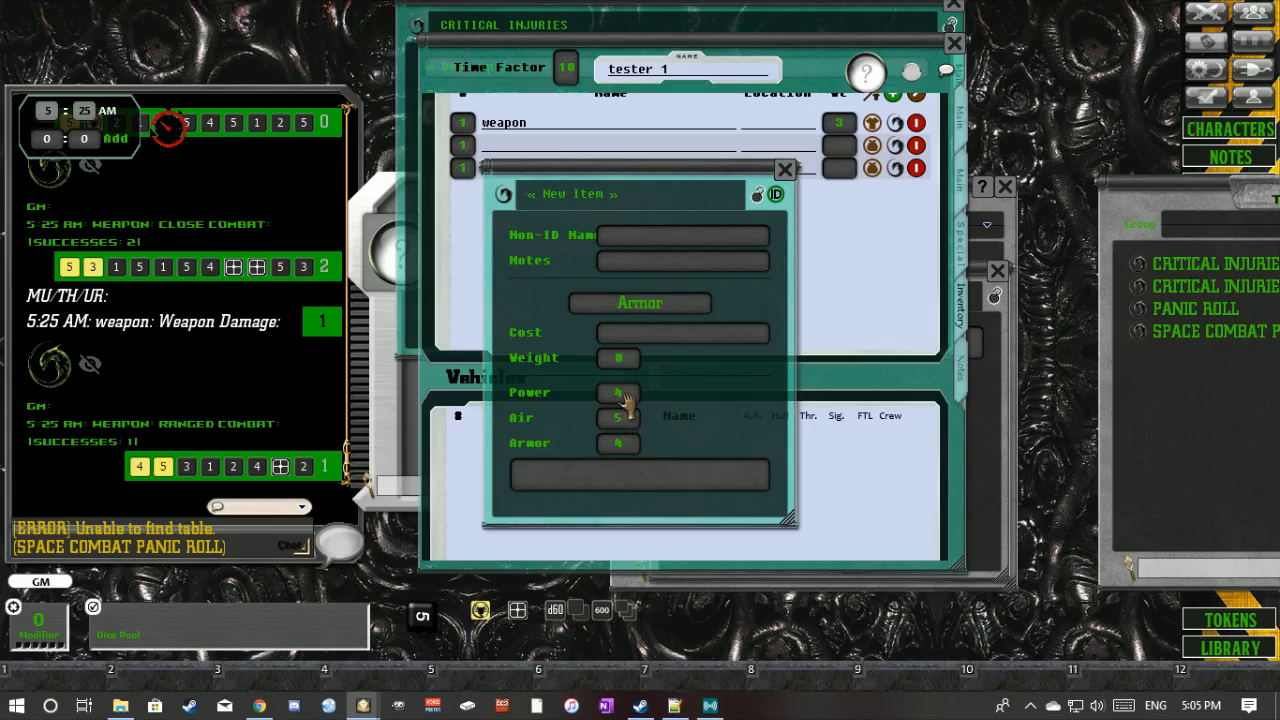
{"action": "left_click", "coordinate": [786, 170]}
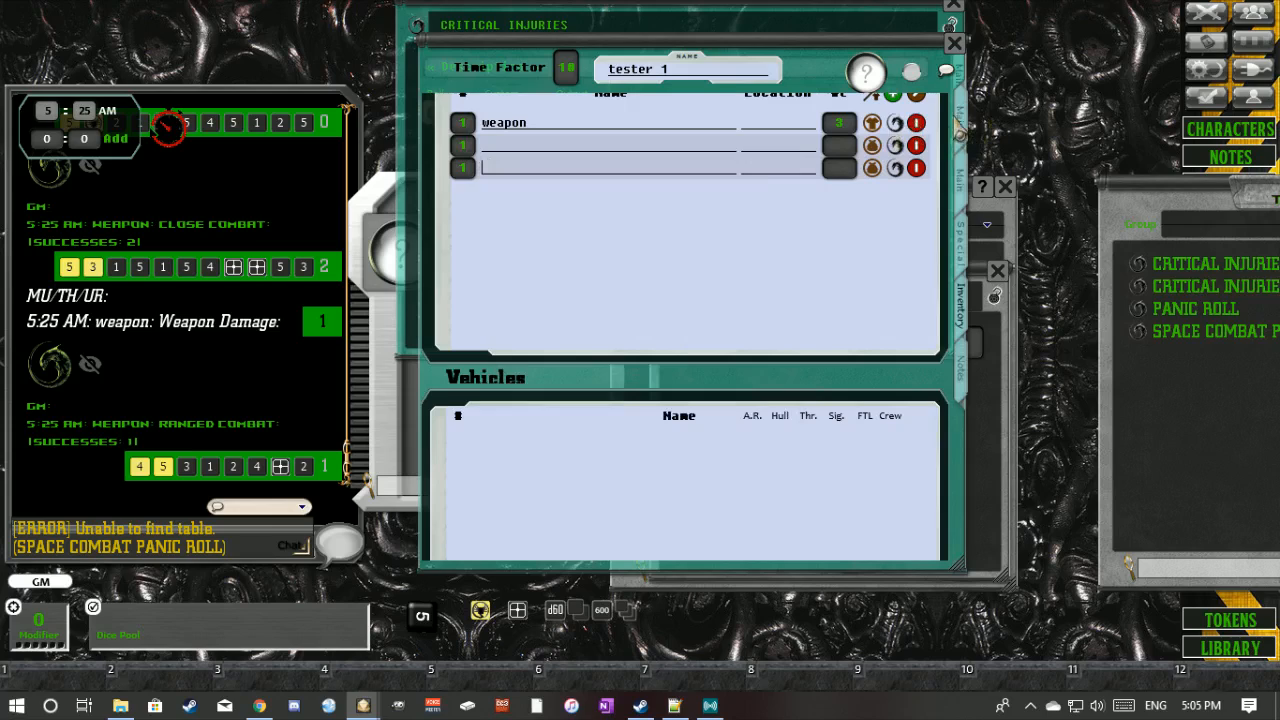
- Check the character's weapons list and consumables values with the new armor item not yet equipped
{"action": "left_click", "coordinate": [960, 124]}
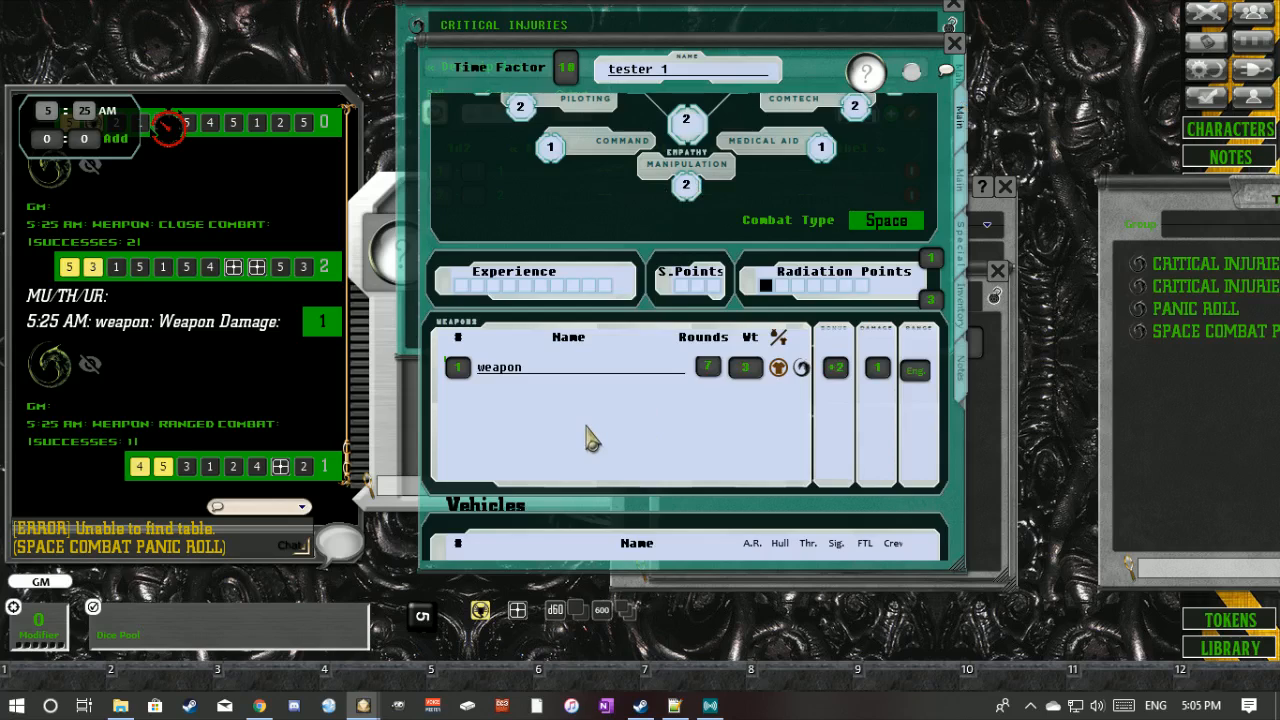
{"action": "scroll", "coordinate": [588, 436], "scroll_direction": "down", "scroll_amount": 3}
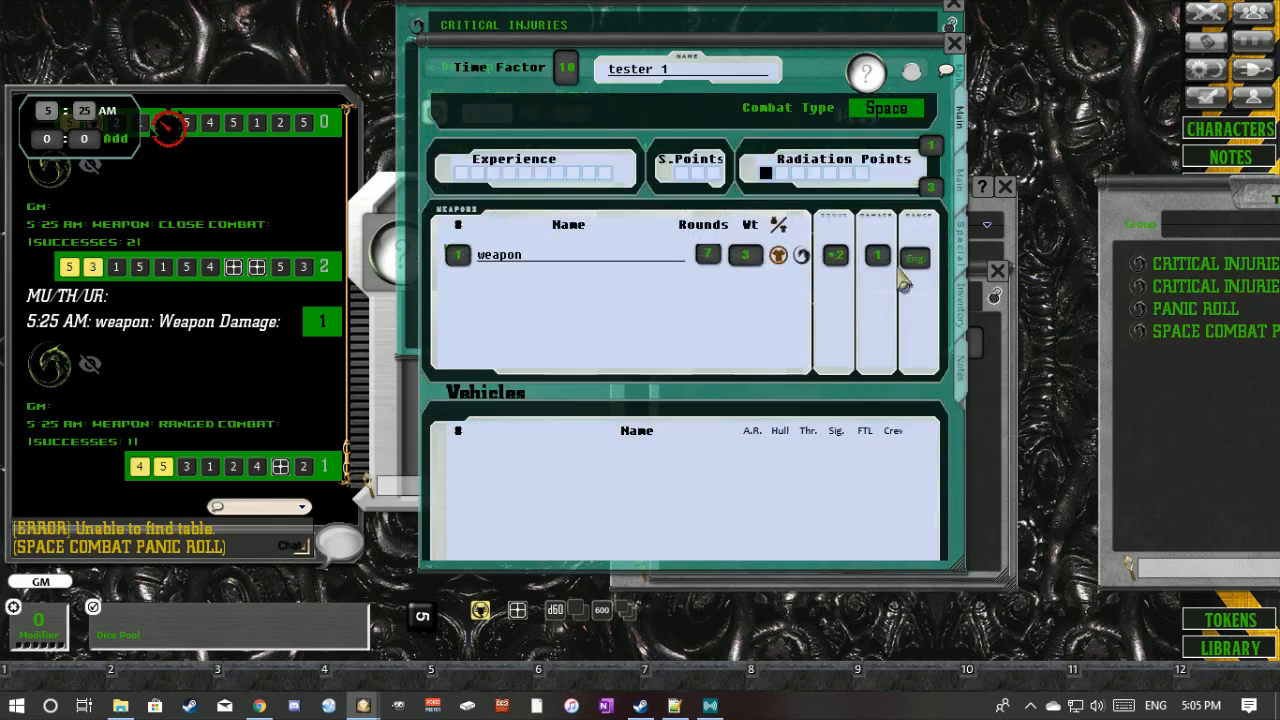
{"action": "left_click", "coordinate": [963, 262]}
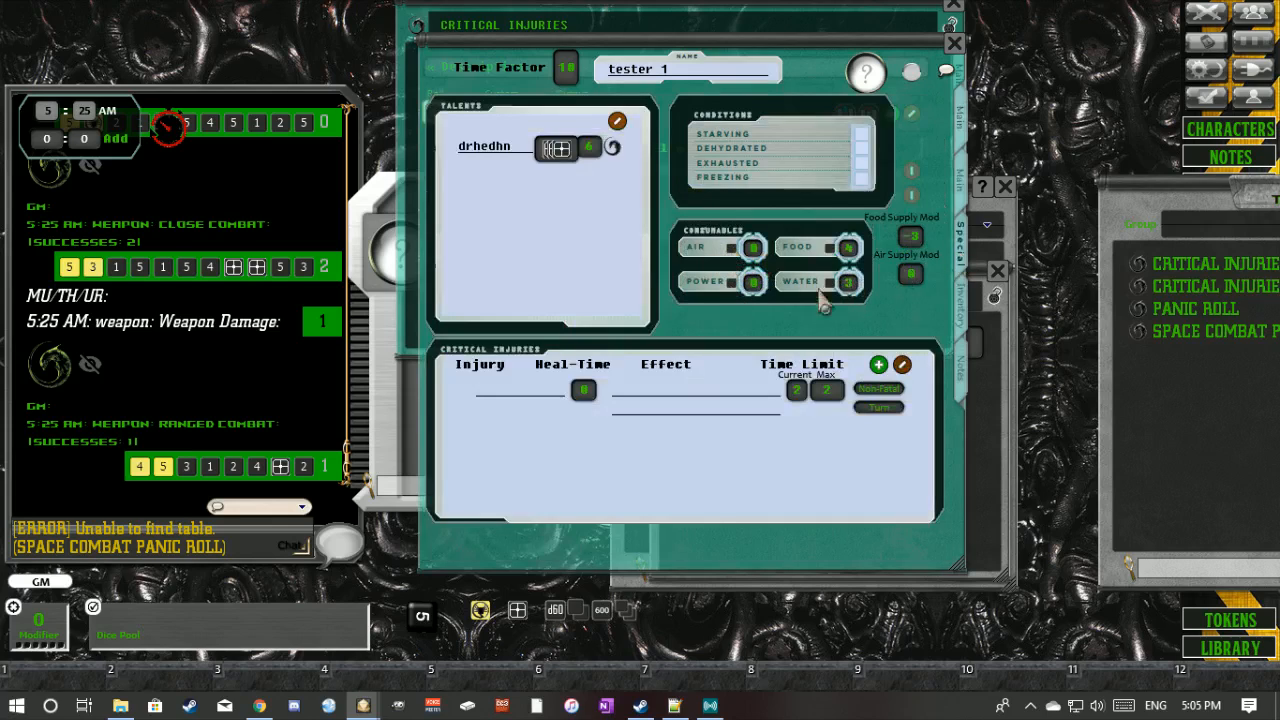
- Name the third inventory item "armor" and mark it as worn
{"action": "left_click", "coordinate": [962, 312]}
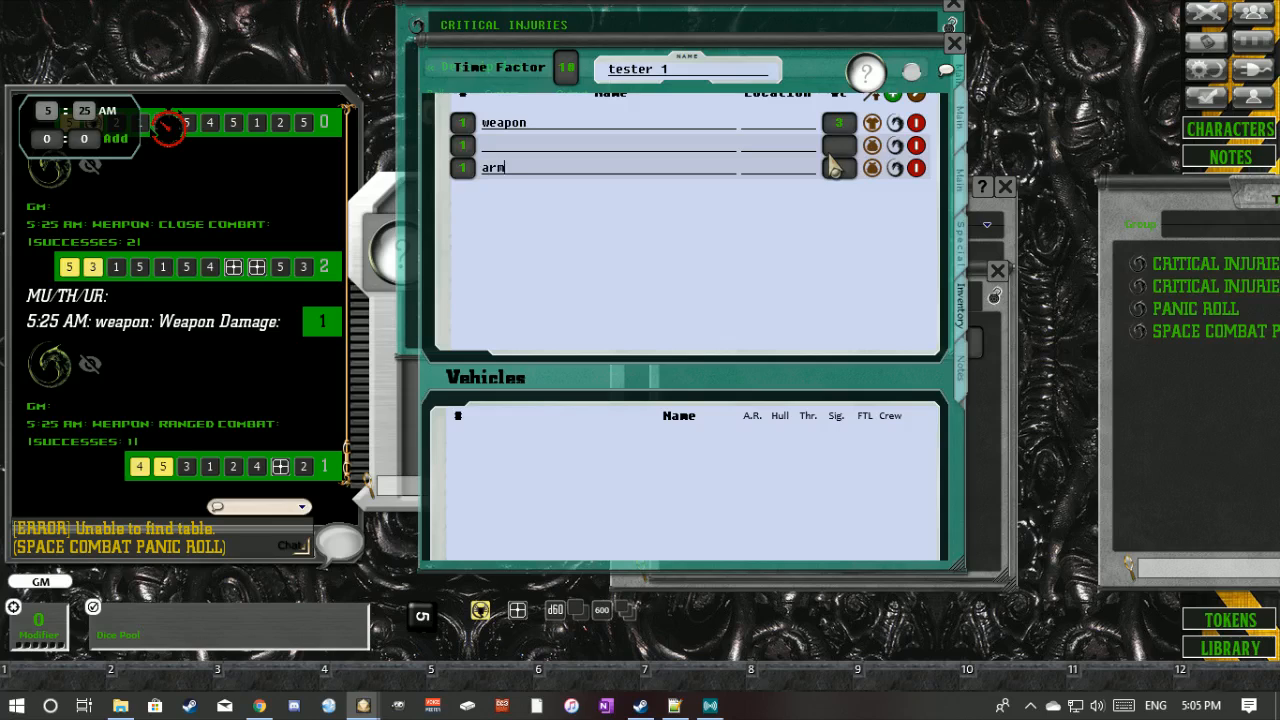
{"action": "left_click", "coordinate": [758, 168]}
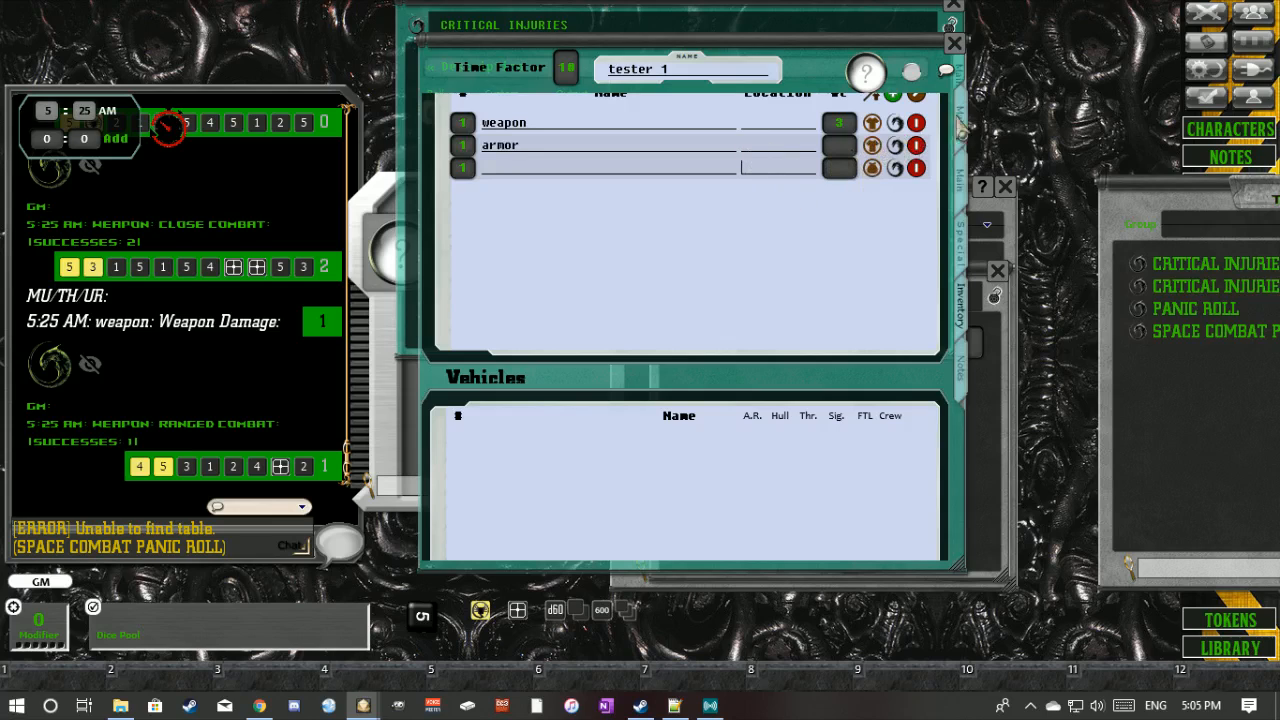
{"action": "left_click", "coordinate": [962, 130]}
- Make a Power supply roll and an Air supply roll from the character's consumables
{"action": "left_click", "coordinate": [965, 238]}
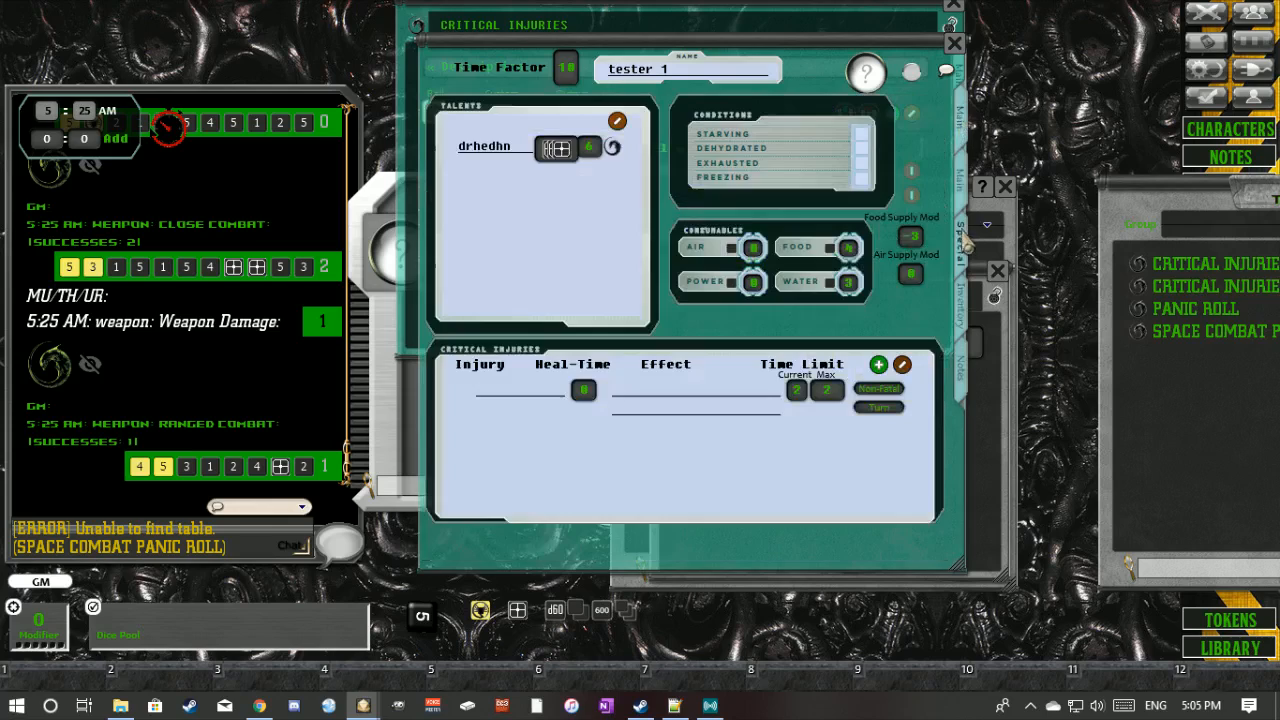
{"action": "left_click", "coordinate": [731, 249]}
{"action": "left_click", "coordinate": [732, 284]}
{"action": "left_click", "coordinate": [765, 287]}
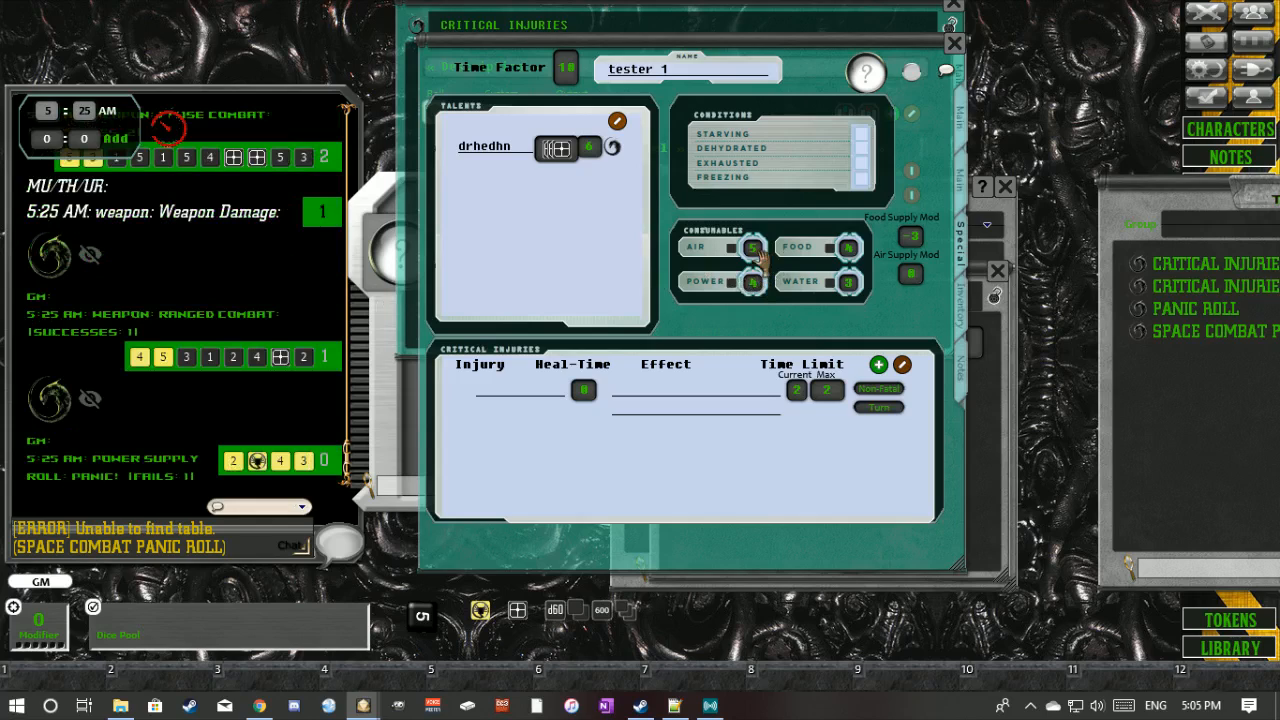
{"action": "left_click", "coordinate": [757, 253]}
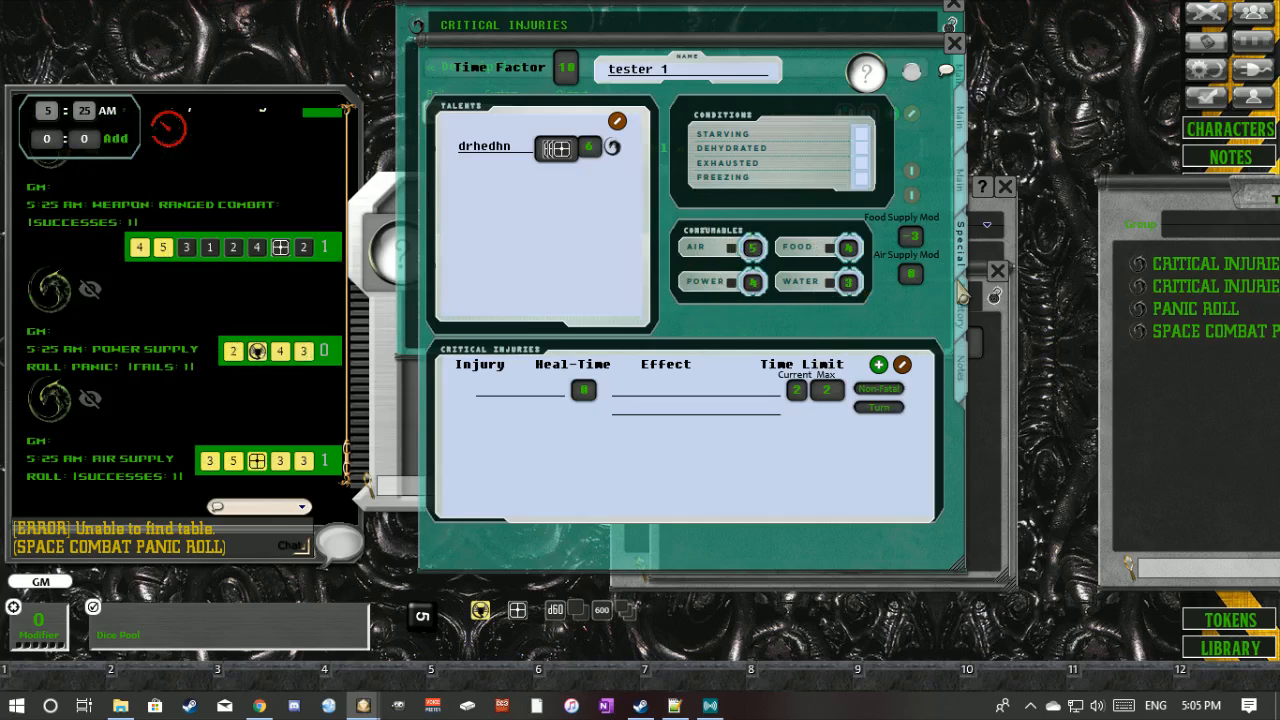
- Make an armor roll using the equipped armor's rating in the inventory
{"action": "left_click", "coordinate": [964, 316]}
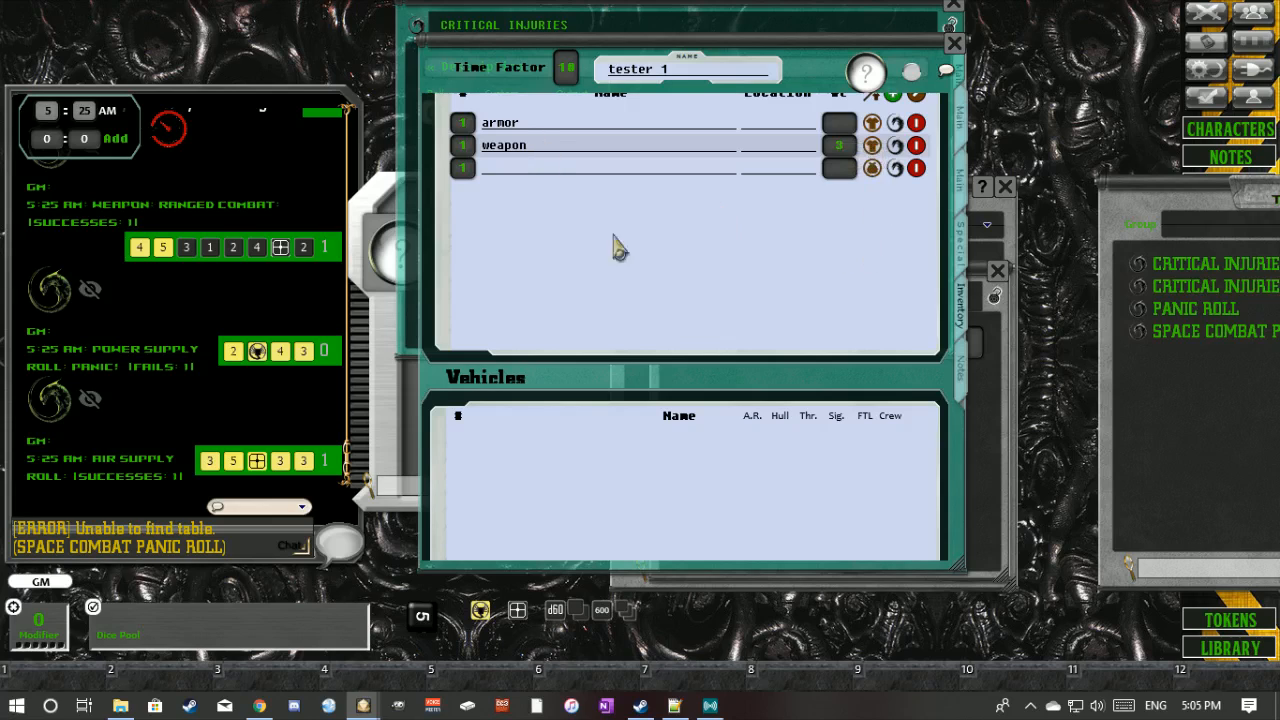
{"action": "scroll", "coordinate": [662, 296], "scroll_direction": "down", "scroll_amount": 6}
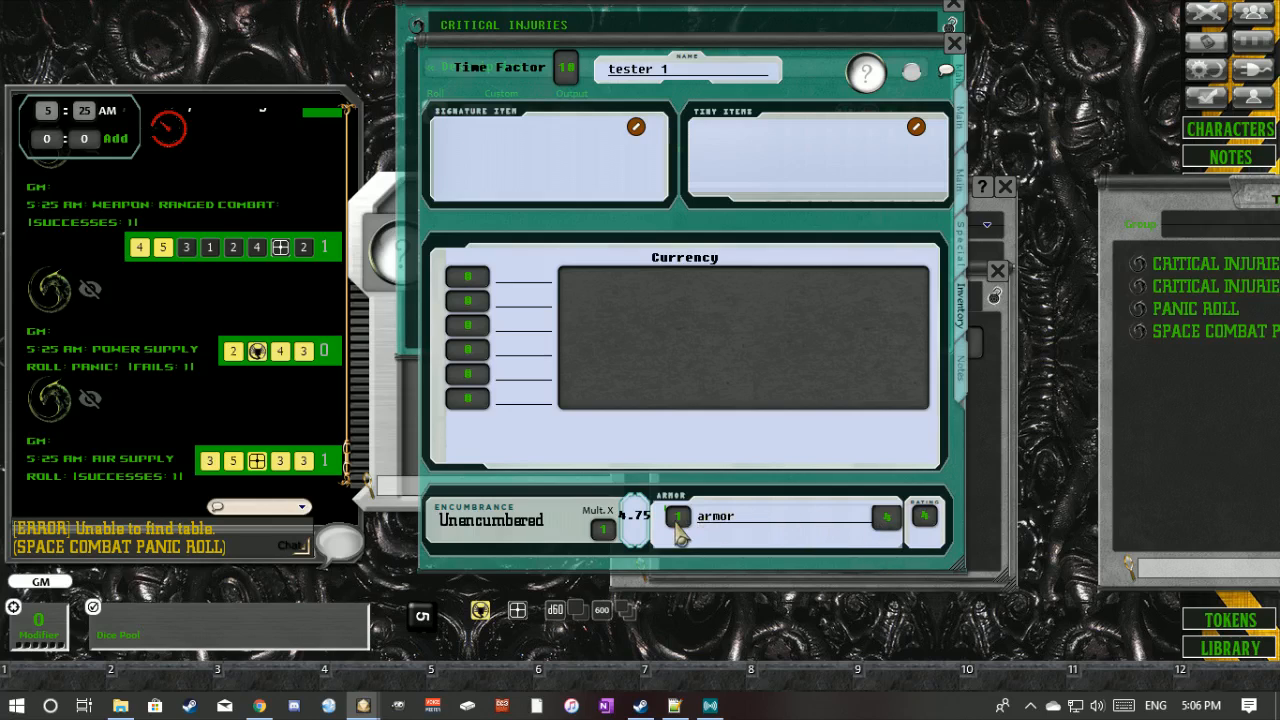
{"action": "key", "text": "ctrl"}
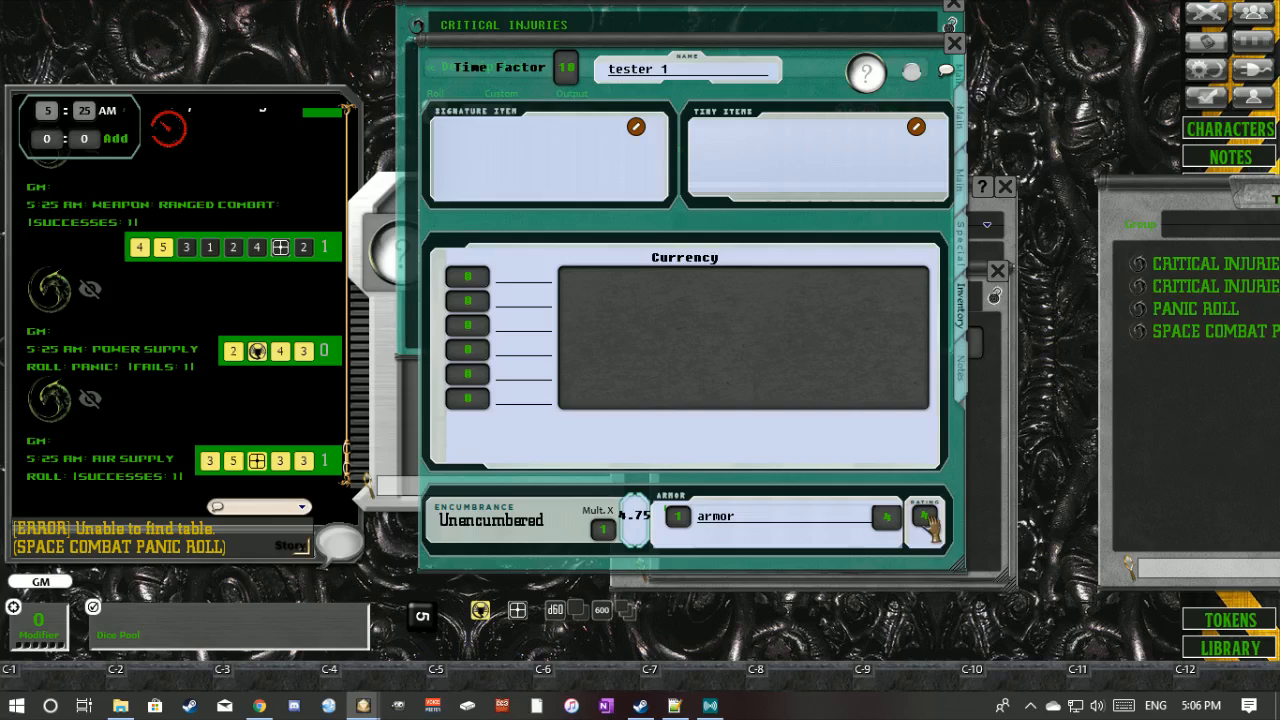
{"action": "left_click", "coordinate": [926, 518]}
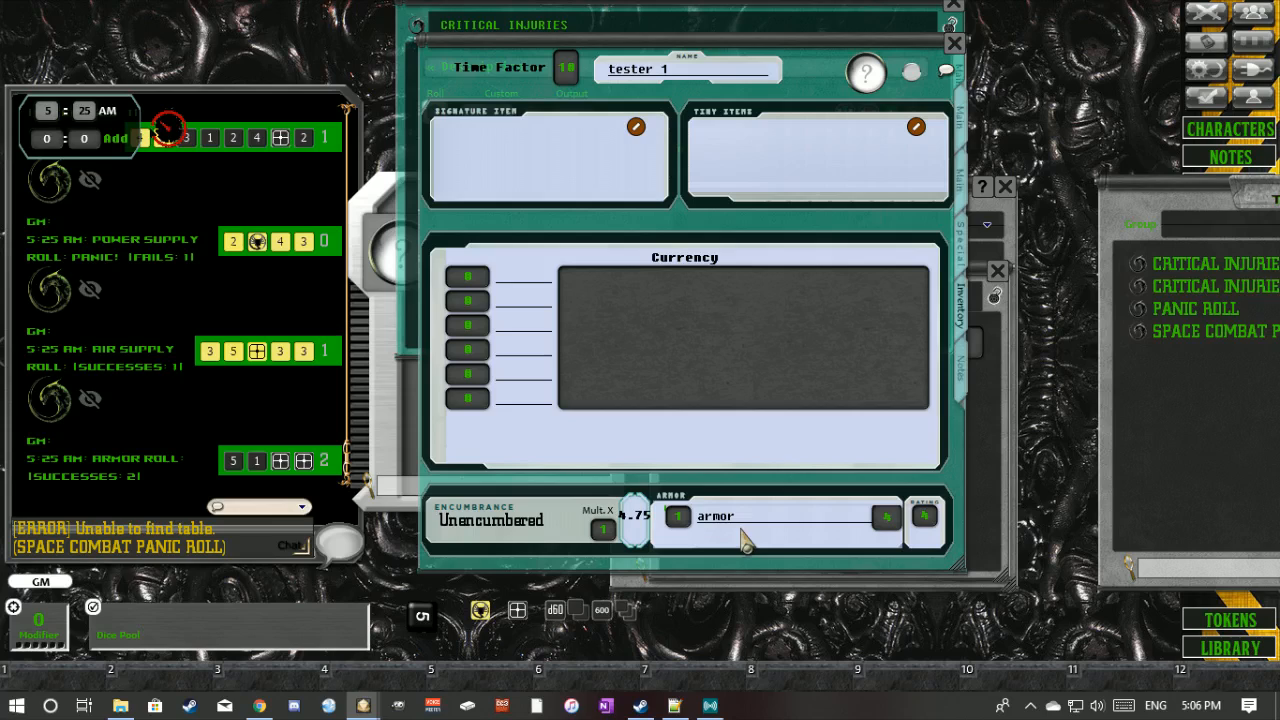
- Examine how the gear weights relate to the encumbrance and armor sections of the inventory
{"action": "scroll", "coordinate": [797, 520], "scroll_direction": "up", "scroll_amount": 1}
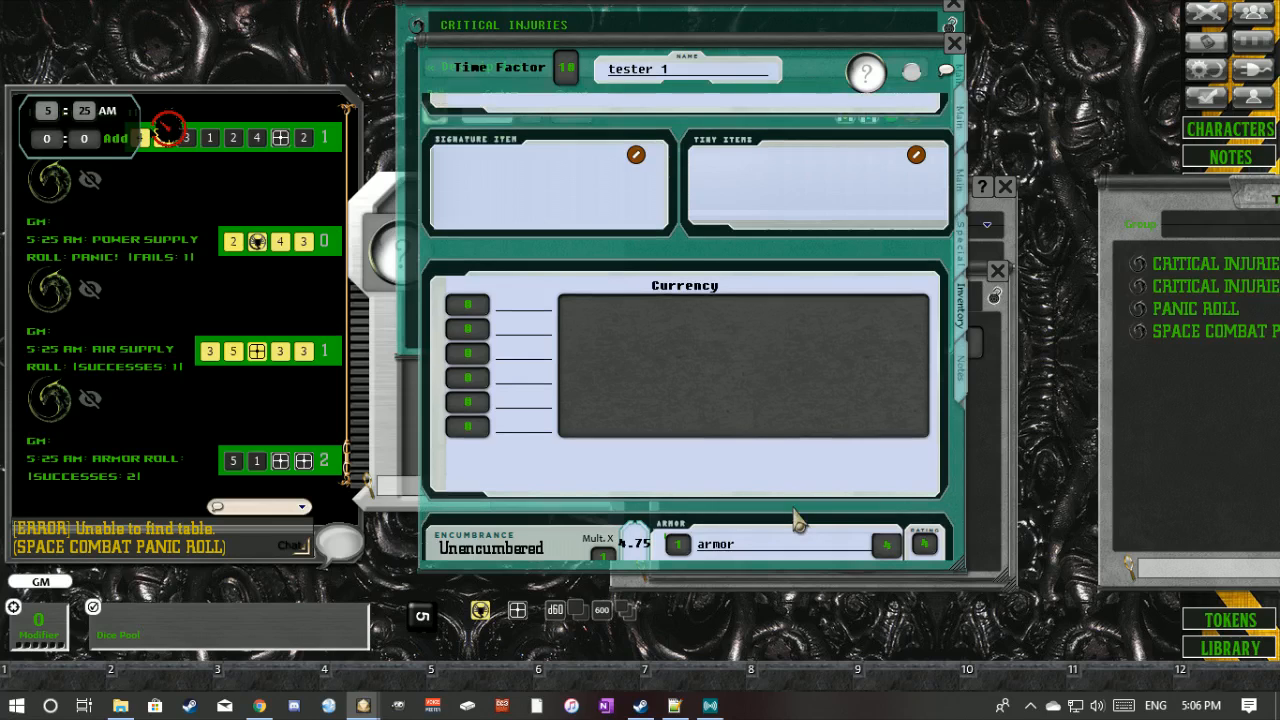
{"action": "scroll", "coordinate": [797, 520], "scroll_direction": "down", "scroll_amount": 1}
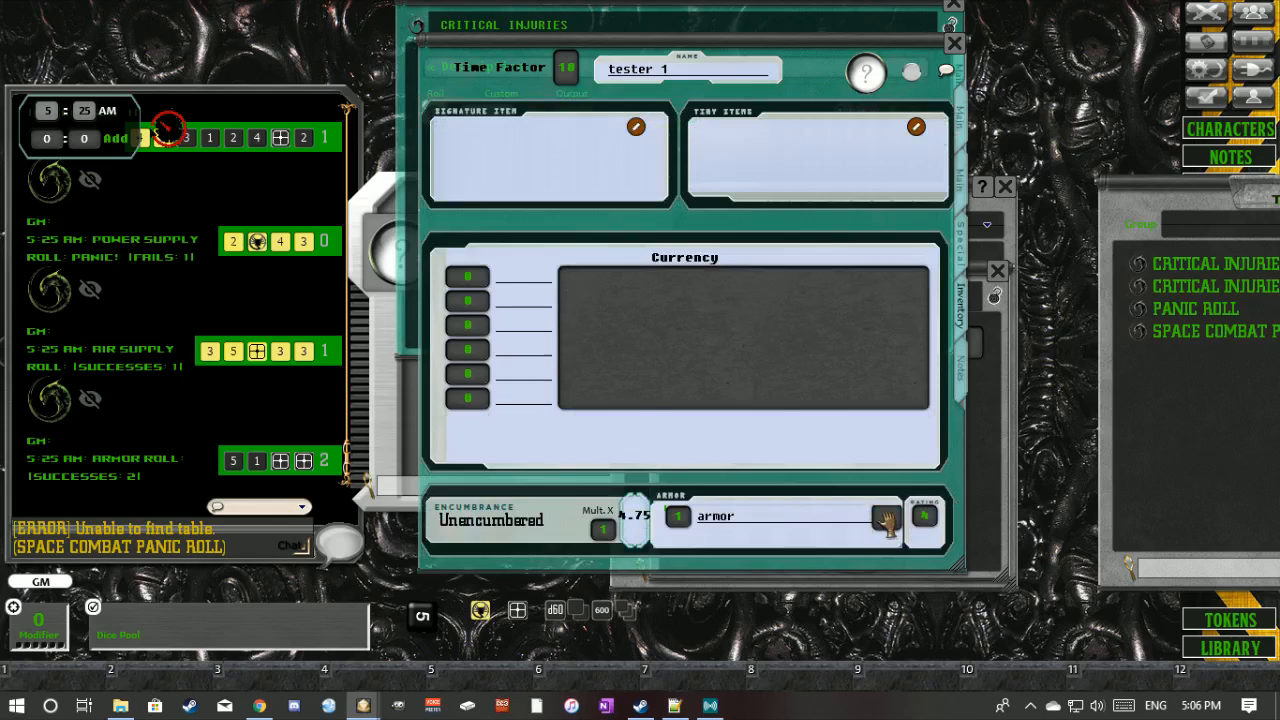
{"action": "scroll", "coordinate": [885, 520], "scroll_direction": "up", "scroll_amount": 20}
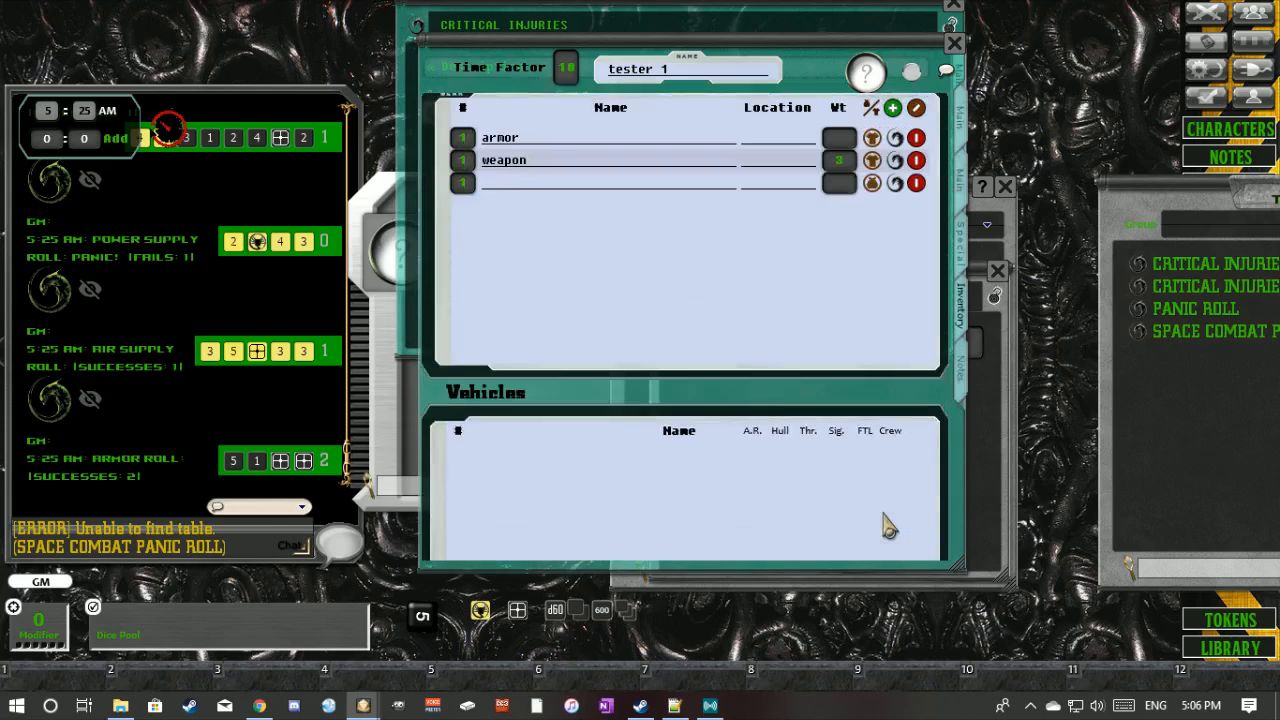
{"action": "scroll", "coordinate": [887, 525], "scroll_direction": "up", "scroll_amount": 1}
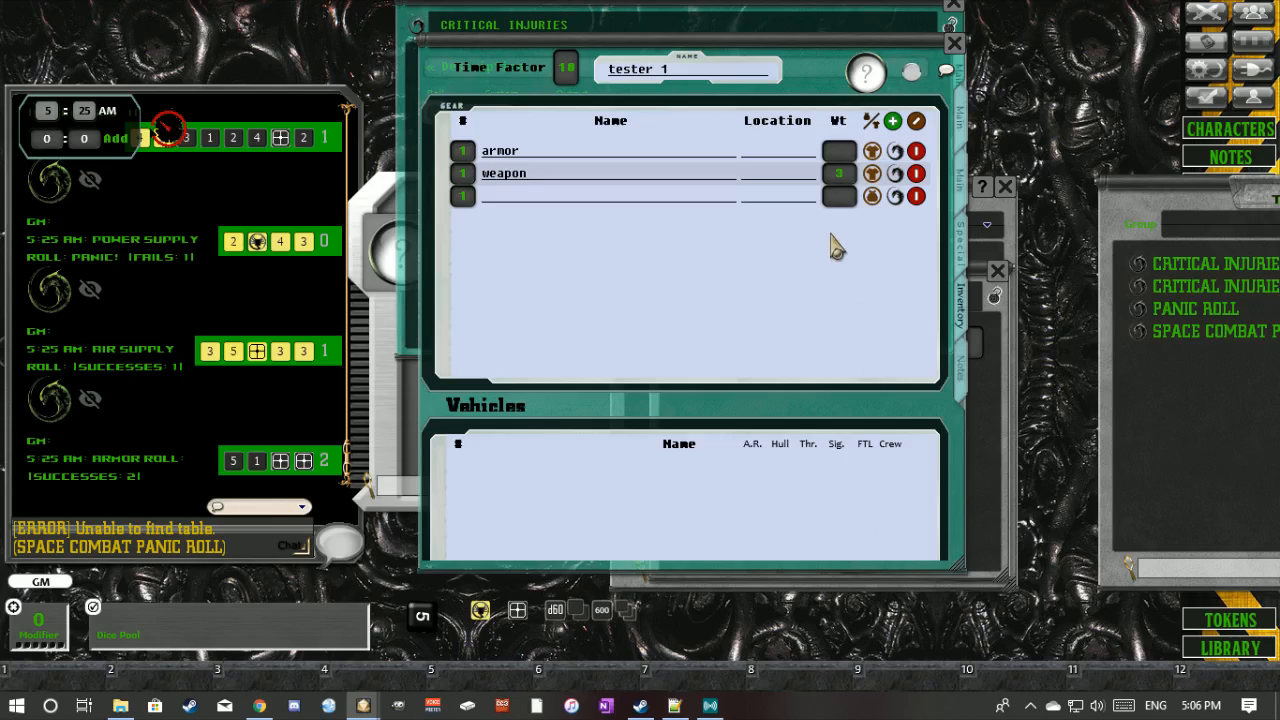
{"action": "scroll", "coordinate": [837, 248], "scroll_direction": "down", "scroll_amount": 15}
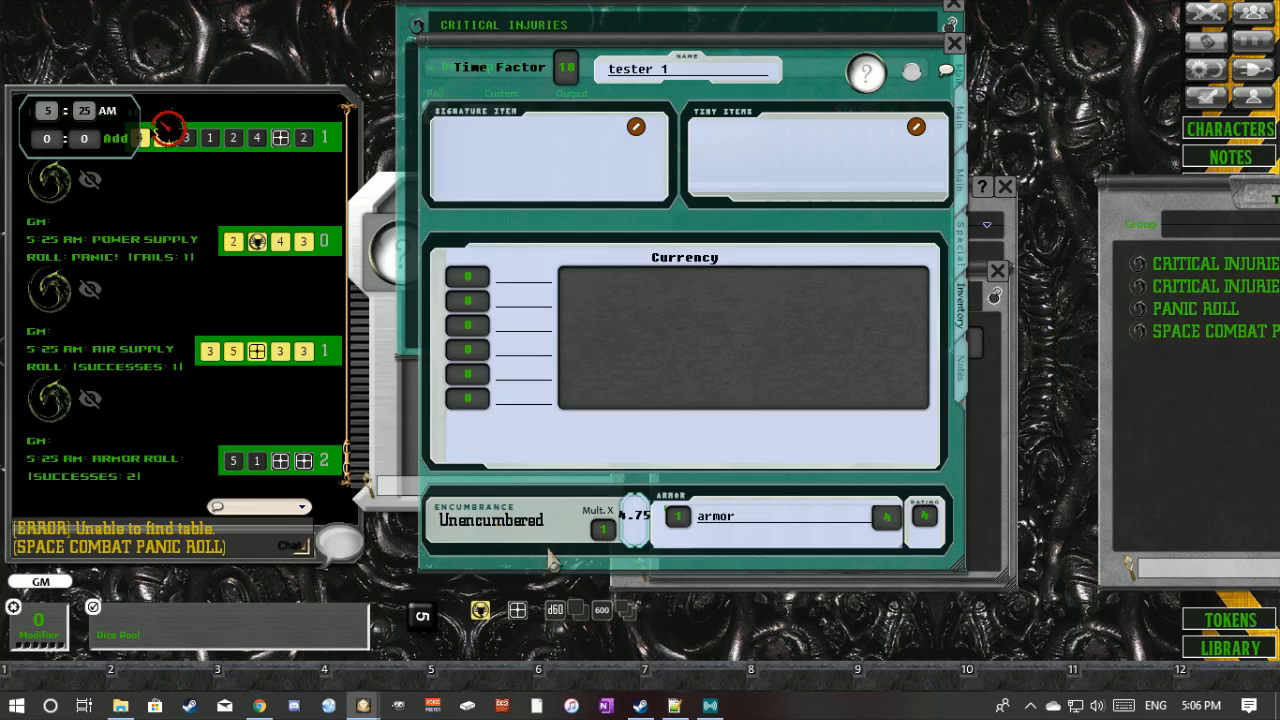
{"action": "scroll", "coordinate": [640, 520], "scroll_direction": "up", "scroll_amount": 10}
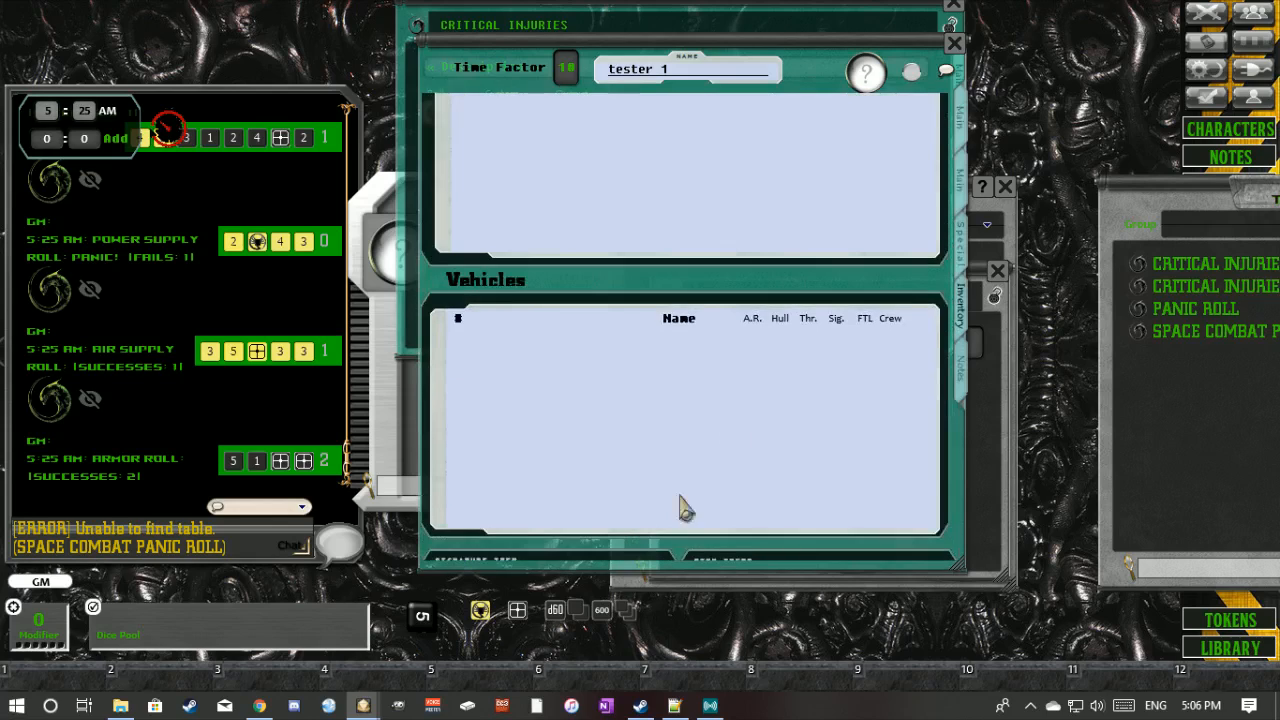
- Set the item weights to 7 for the armor, 10 for the weapon and 24 for the unnamed item, and check the encumbrance
{"action": "scroll", "coordinate": [838, 170], "scroll_direction": "up", "scroll_amount": 8}
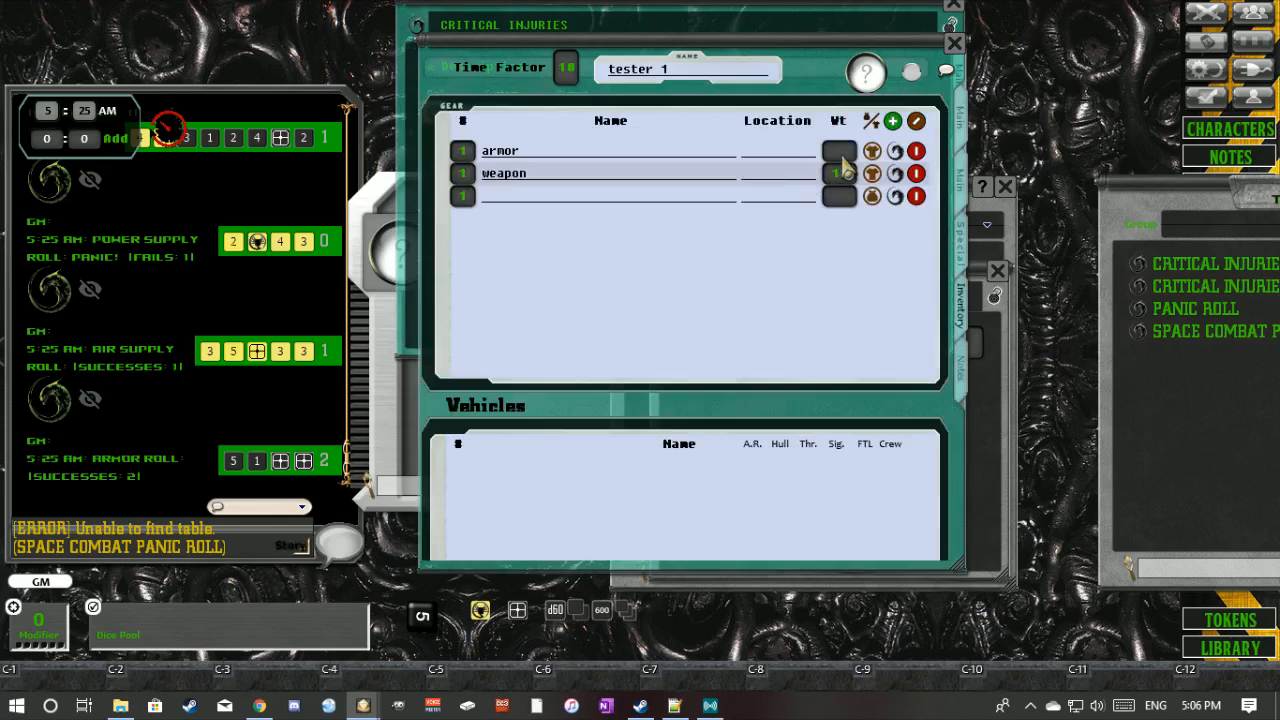
{"action": "scroll", "coordinate": [778, 270], "scroll_direction": "down", "scroll_amount": 5}
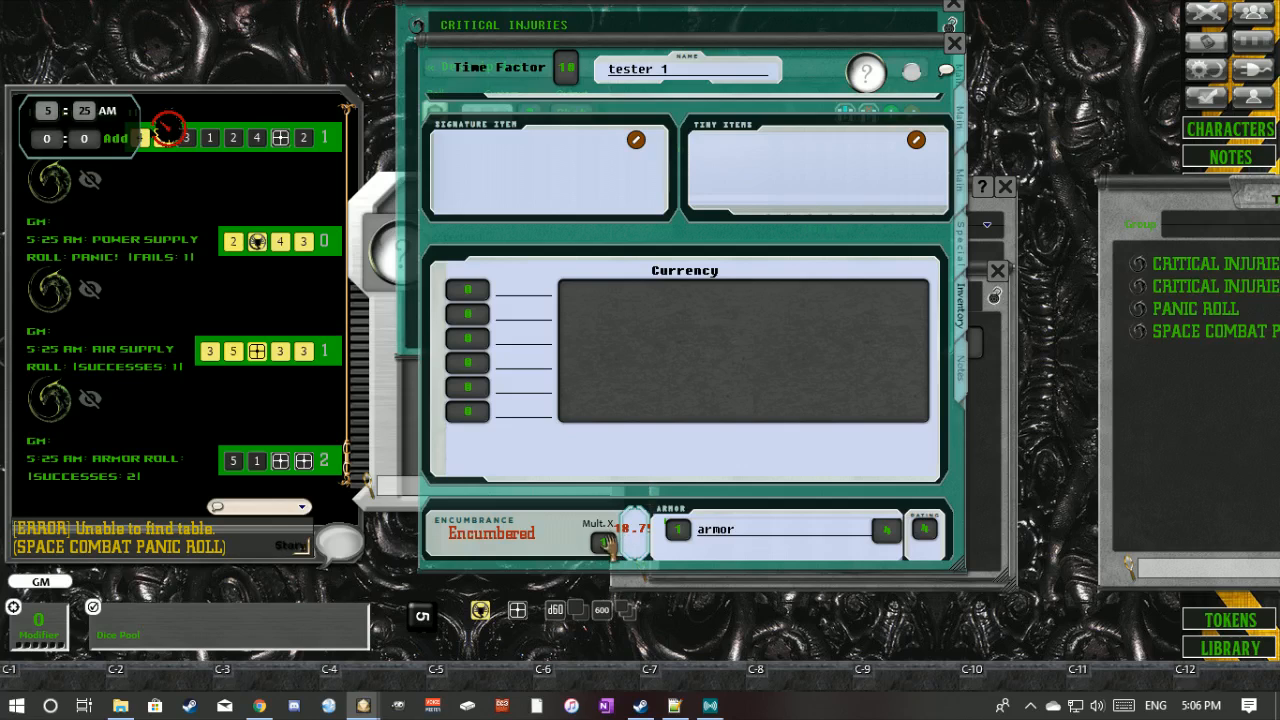
{"action": "scroll", "coordinate": [720, 380], "scroll_direction": "up", "scroll_amount": 5}
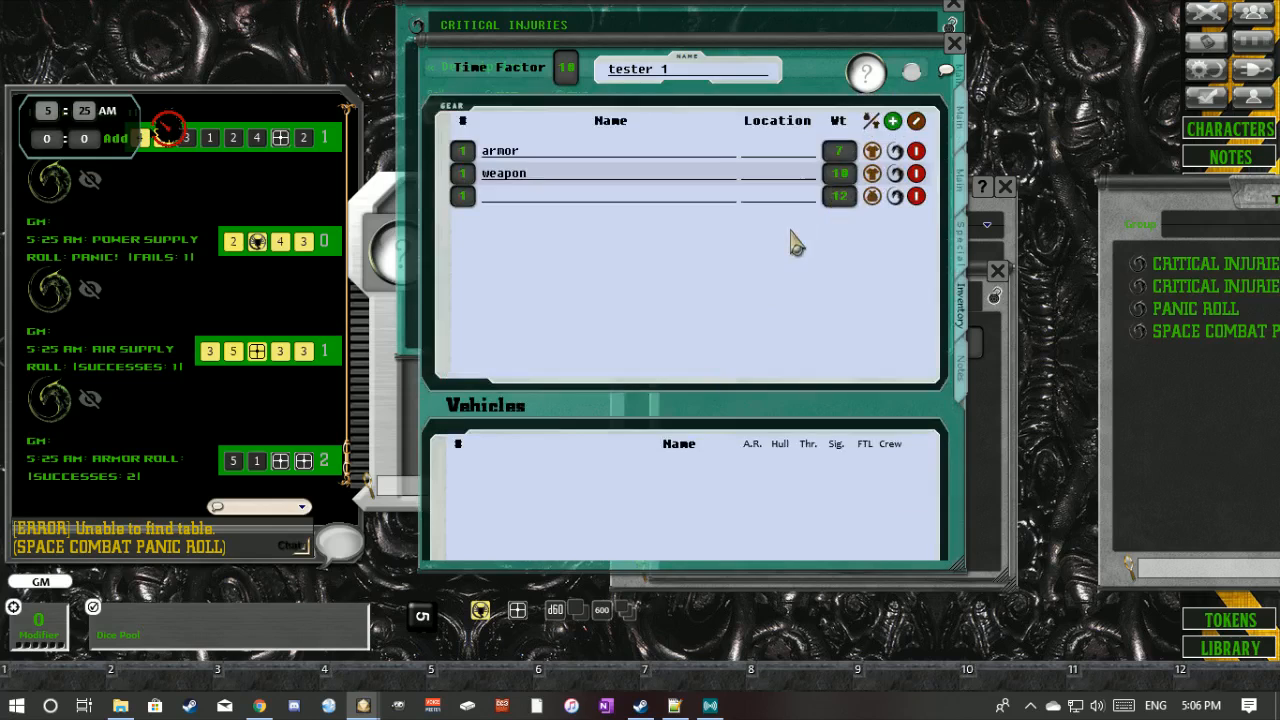
{"action": "scroll", "coordinate": [794, 249], "scroll_direction": "down", "scroll_amount": 5}
{"action": "scroll", "coordinate": [780, 257], "scroll_direction": "up", "scroll_amount": 5}
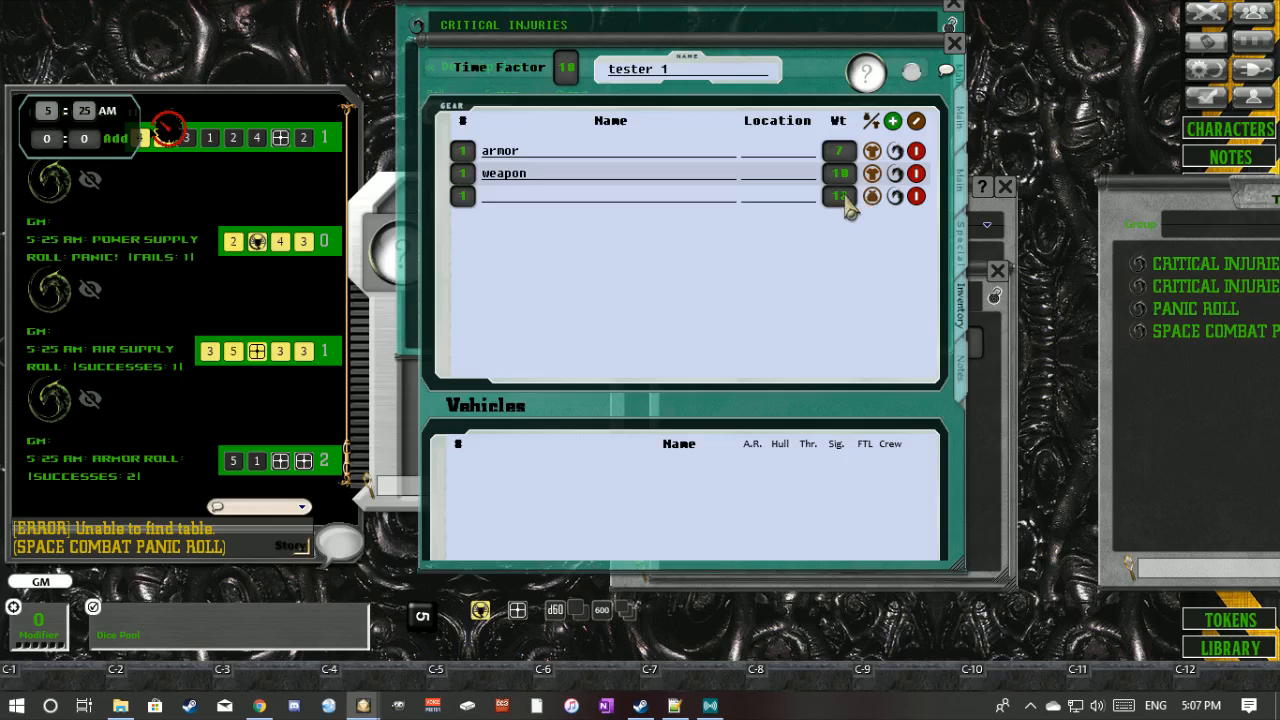
{"action": "scroll", "coordinate": [757, 381], "scroll_direction": "down", "scroll_amount": 5}
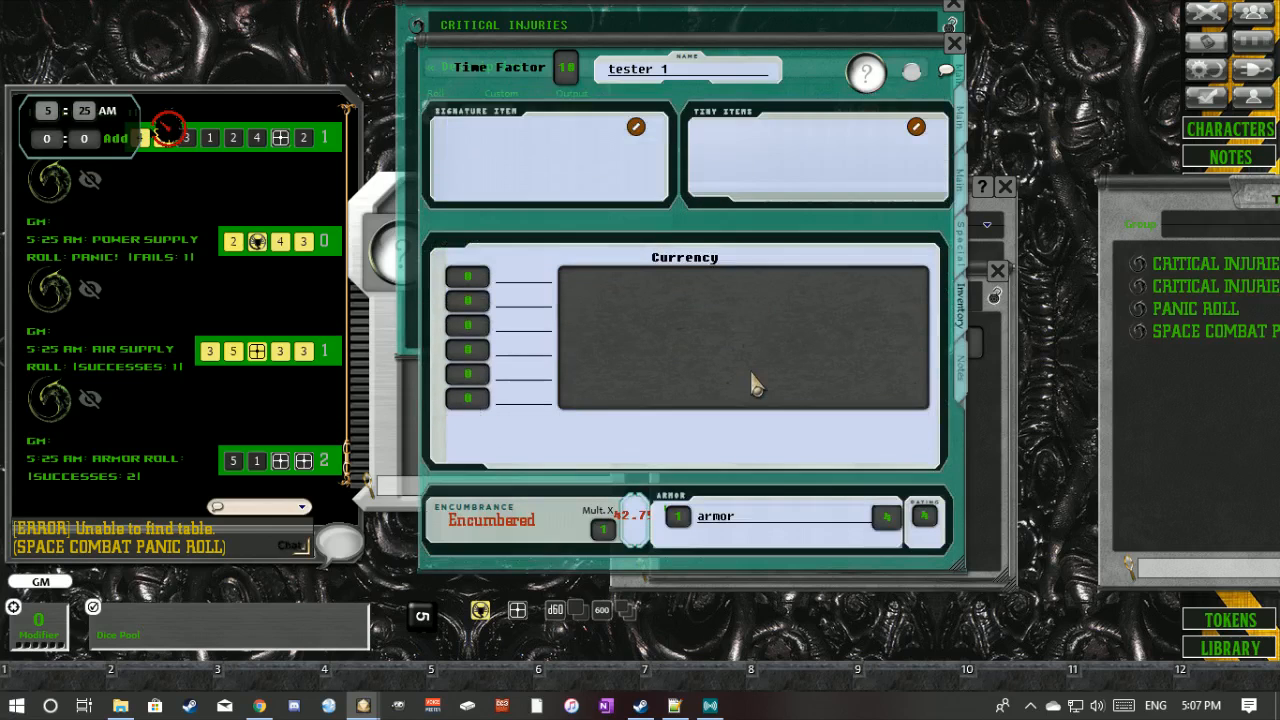
{"action": "scroll", "coordinate": [755, 383], "scroll_direction": "up", "scroll_amount": 5}
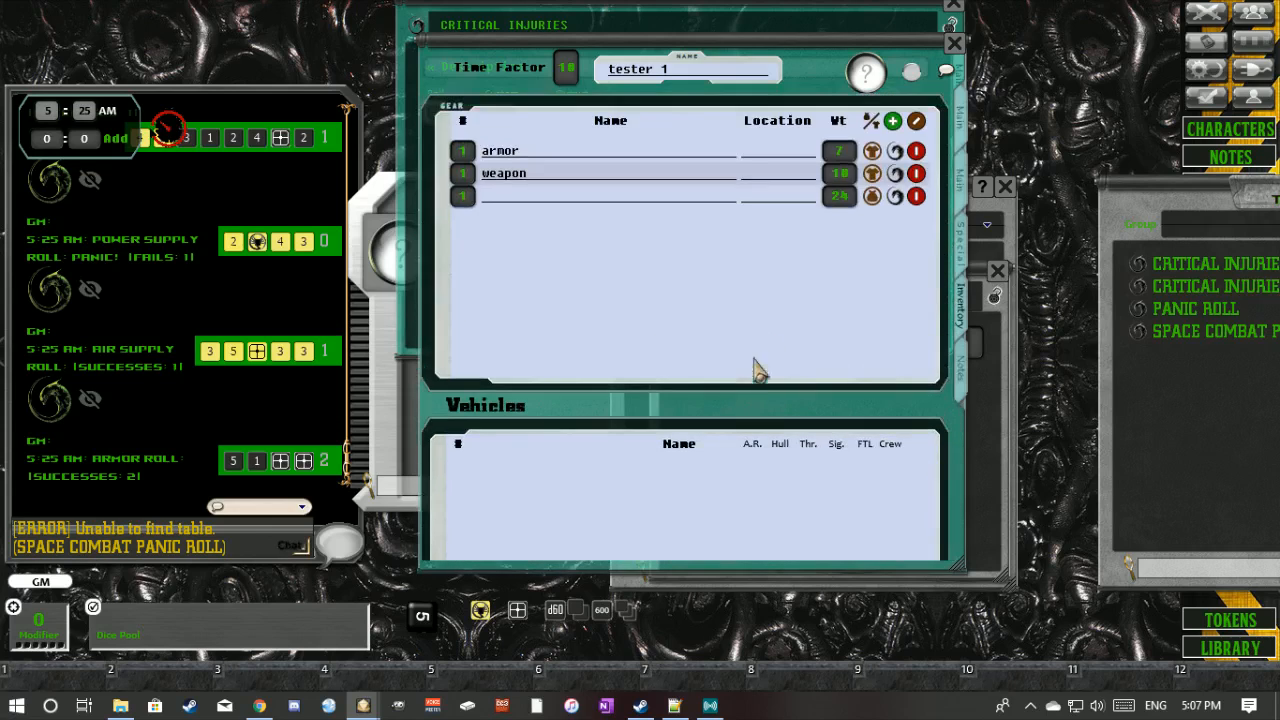
- Raise the item weights to 26 for the armor, 28 for the weapon and 44 for the unnamed item
{"action": "scroll", "coordinate": [838, 153], "scroll_direction": "up", "scroll_amount": 3}
{"action": "scroll", "coordinate": [766, 338], "scroll_direction": "down", "scroll_amount": 5}
{"action": "scroll", "coordinate": [762, 345], "scroll_direction": "up", "scroll_amount": 2}
{"action": "scroll", "coordinate": [757, 350], "scroll_direction": "up", "scroll_amount": 3}
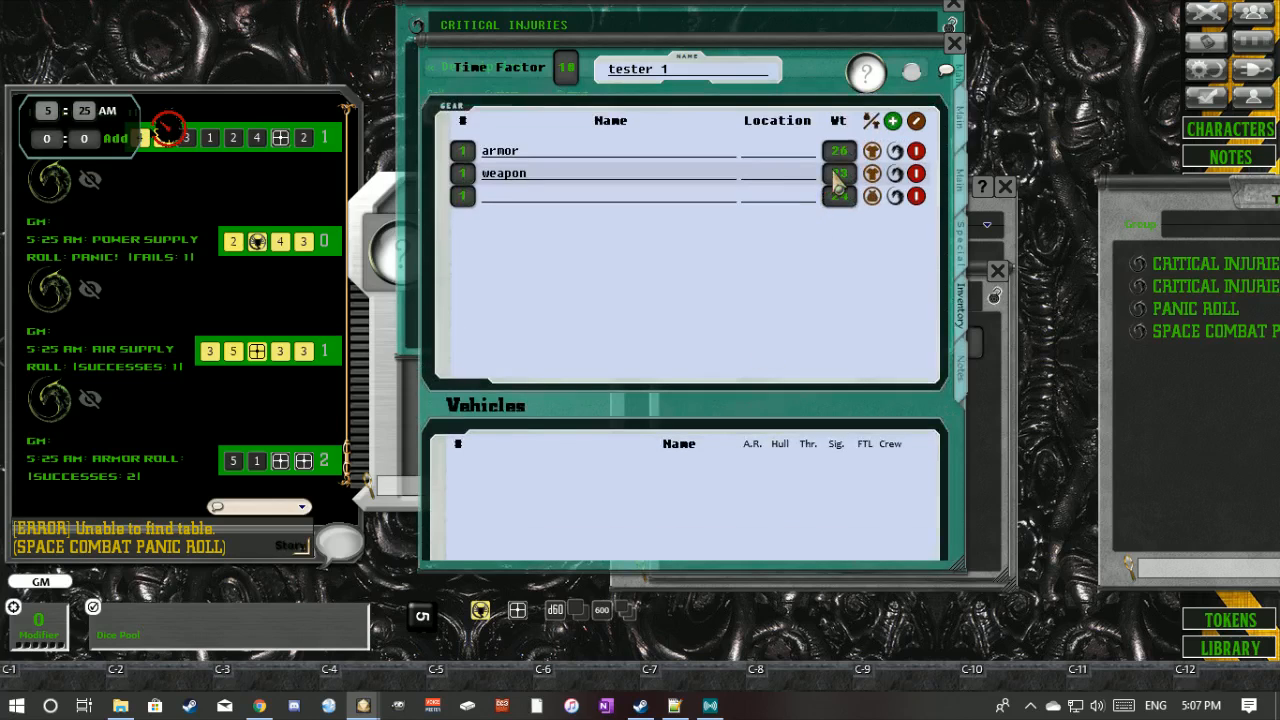
{"action": "scroll", "coordinate": [805, 195], "scroll_direction": "down", "scroll_amount": 5}
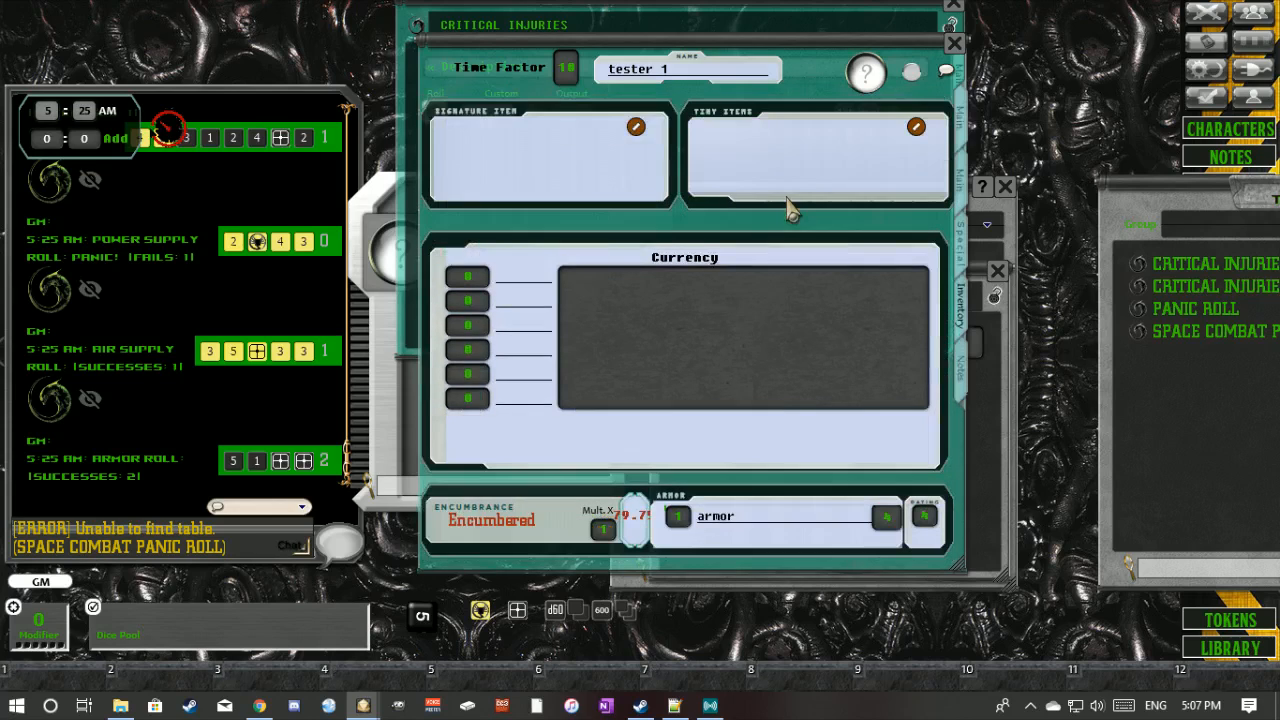
{"action": "scroll", "coordinate": [788, 208], "scroll_direction": "up", "scroll_amount": 5}
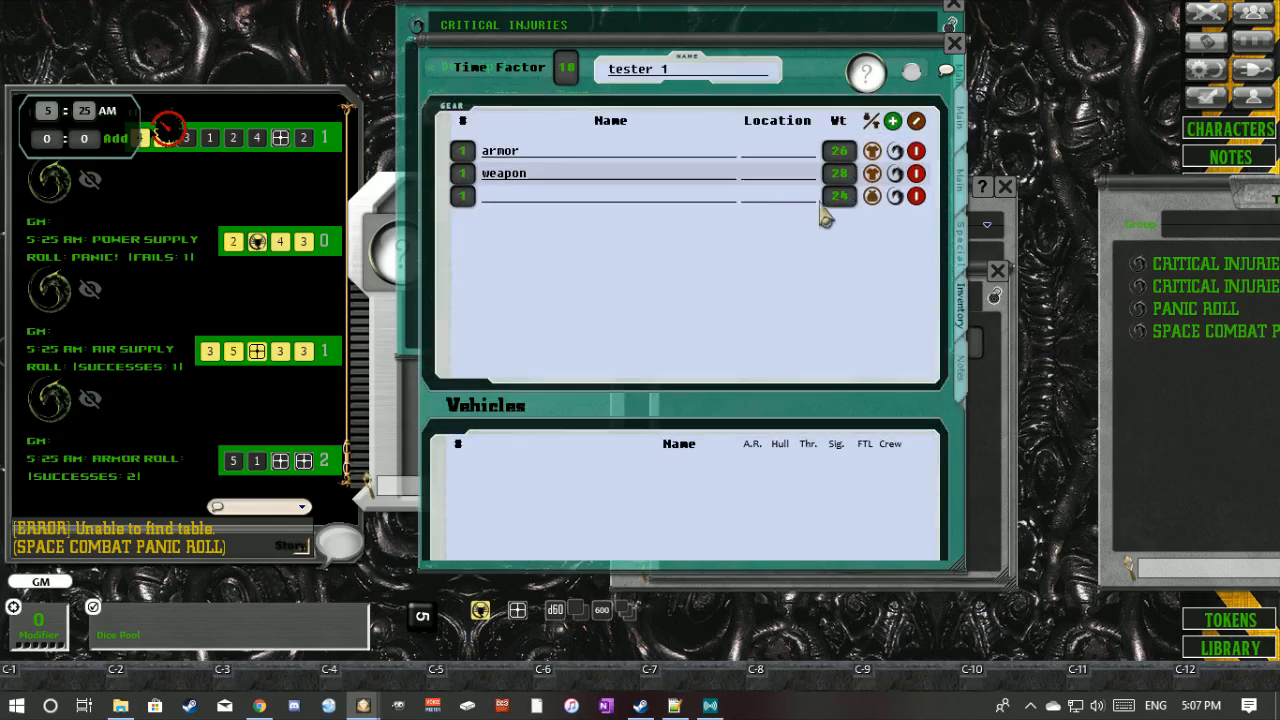
{"action": "scroll", "coordinate": [845, 220], "scroll_direction": "down", "scroll_amount": 5}
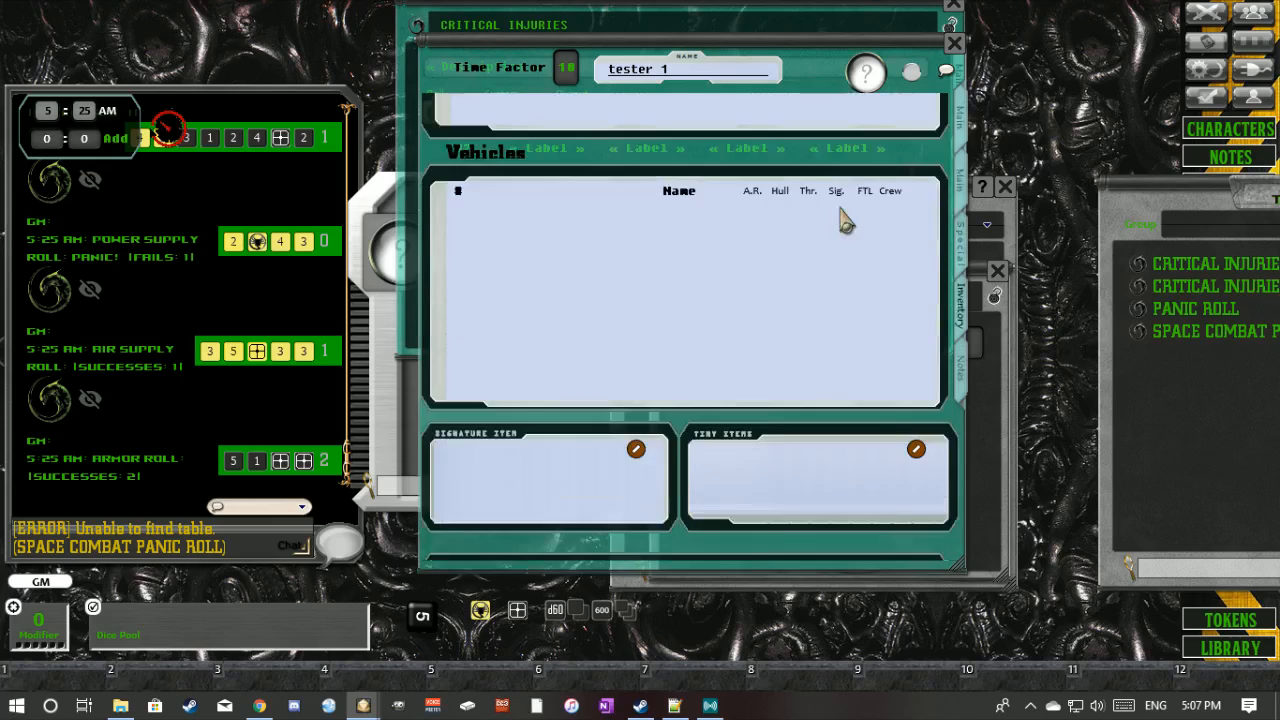
- Try encumbrance multipliers of 4, 10, 9 and 37, and return the multiplier to 1
{"action": "key", "text": "ctrl"}
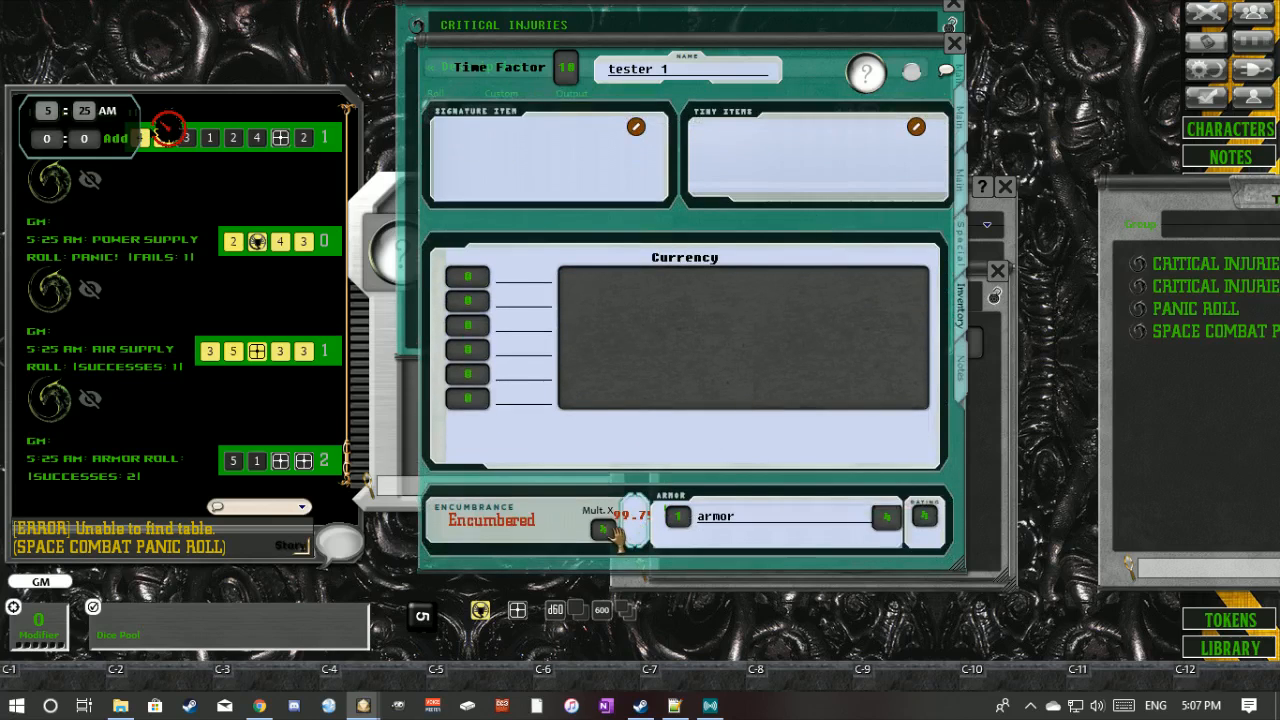
{"action": "scroll", "coordinate": [615, 532], "scroll_direction": "up", "scroll_amount": 1}
{"action": "scroll", "coordinate": [615, 534], "scroll_direction": "up", "scroll_amount": 1}
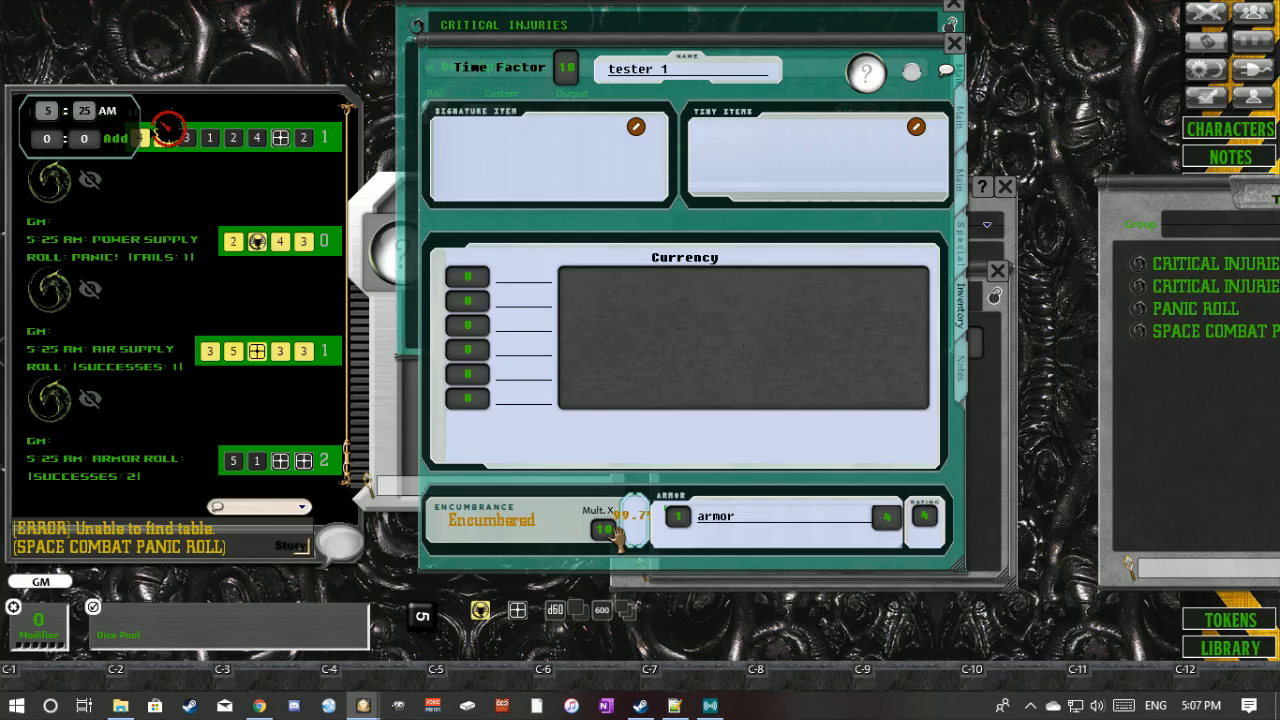
{"action": "scroll", "coordinate": [615, 537], "scroll_direction": "down", "scroll_amount": 2}
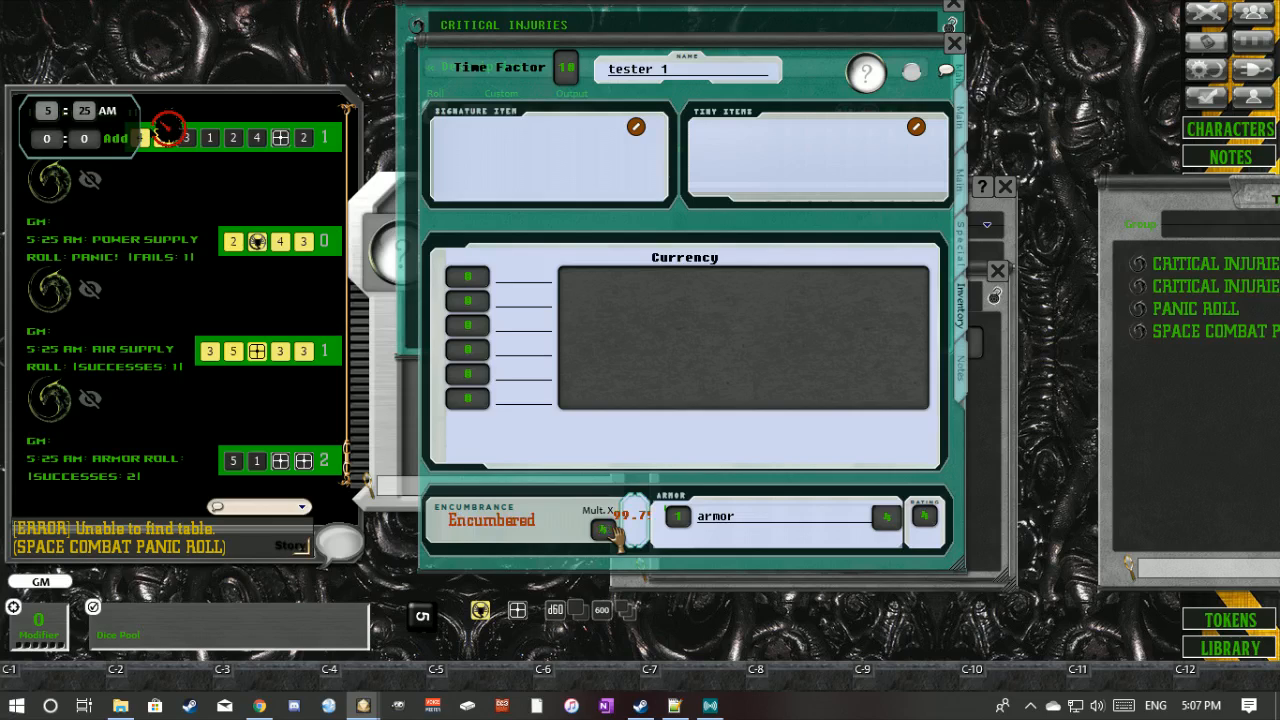
{"action": "scroll", "coordinate": [615, 537], "scroll_direction": "down", "scroll_amount": 5}
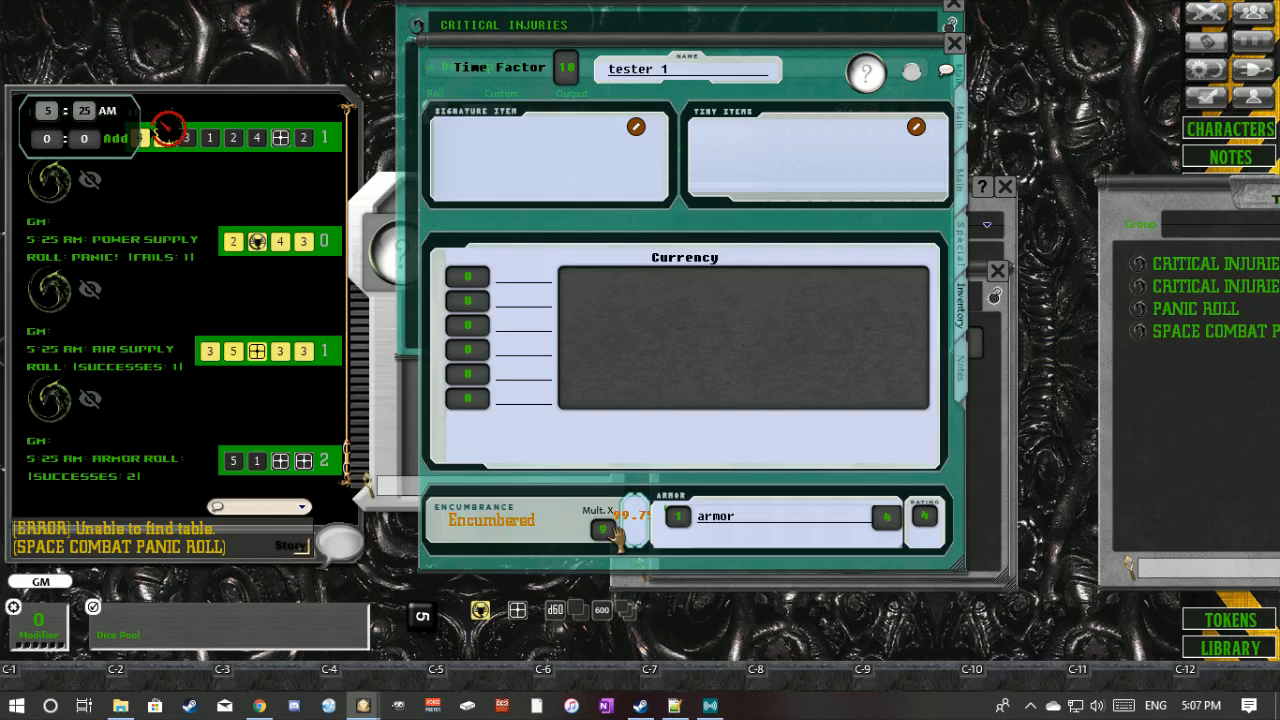
{"action": "scroll", "coordinate": [615, 537], "scroll_direction": "up", "scroll_amount": 5}
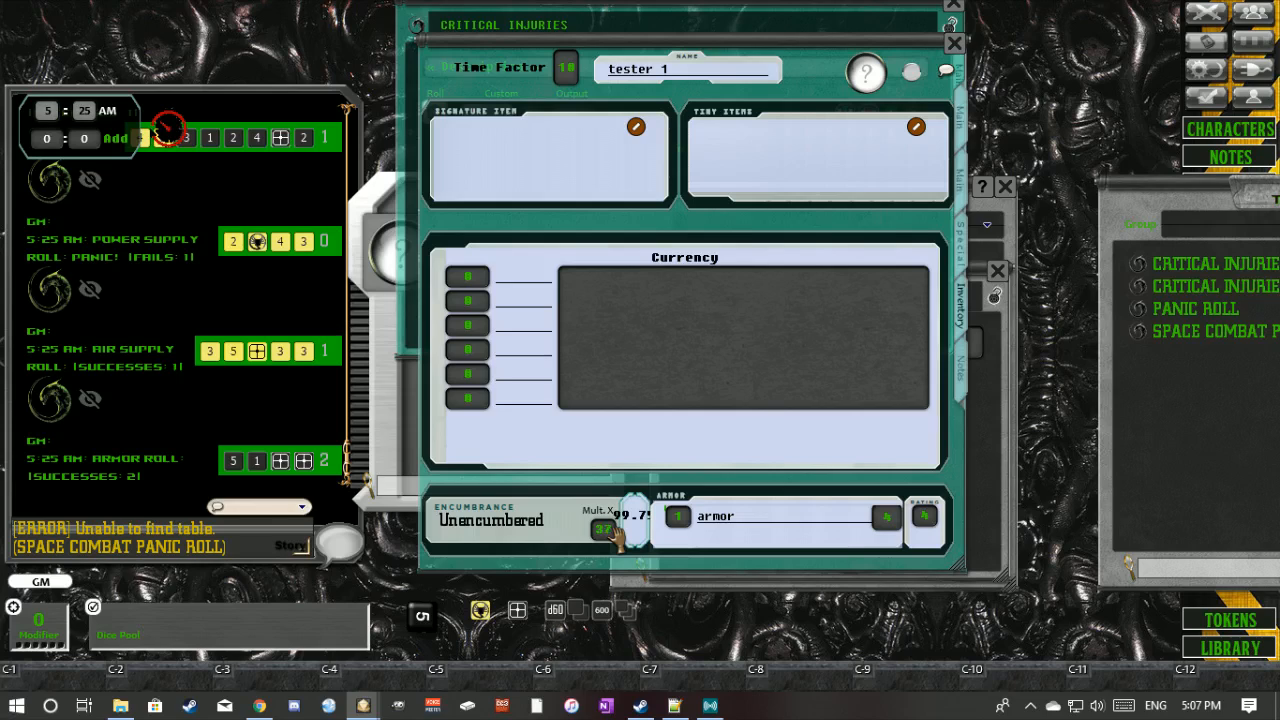
{"action": "scroll", "coordinate": [618, 535], "scroll_direction": "down", "scroll_amount": 11}
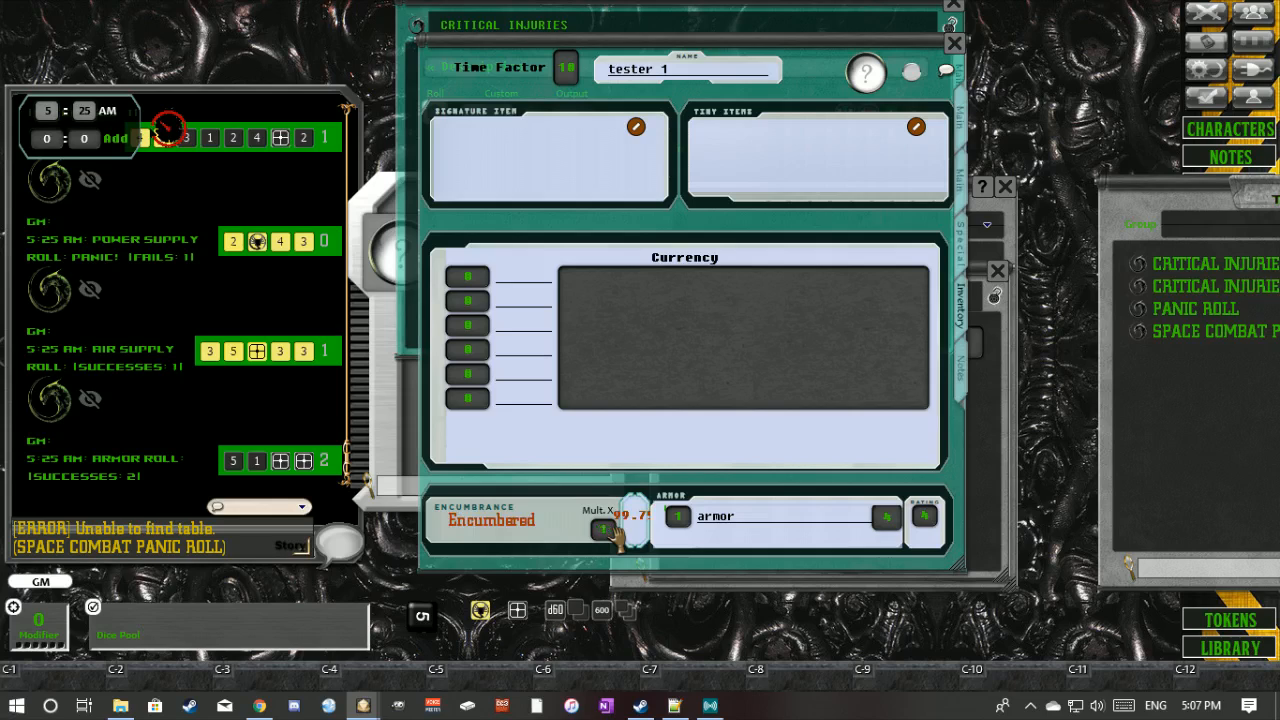
{"action": "scroll", "coordinate": [618, 535], "scroll_direction": "up", "scroll_amount": 10}
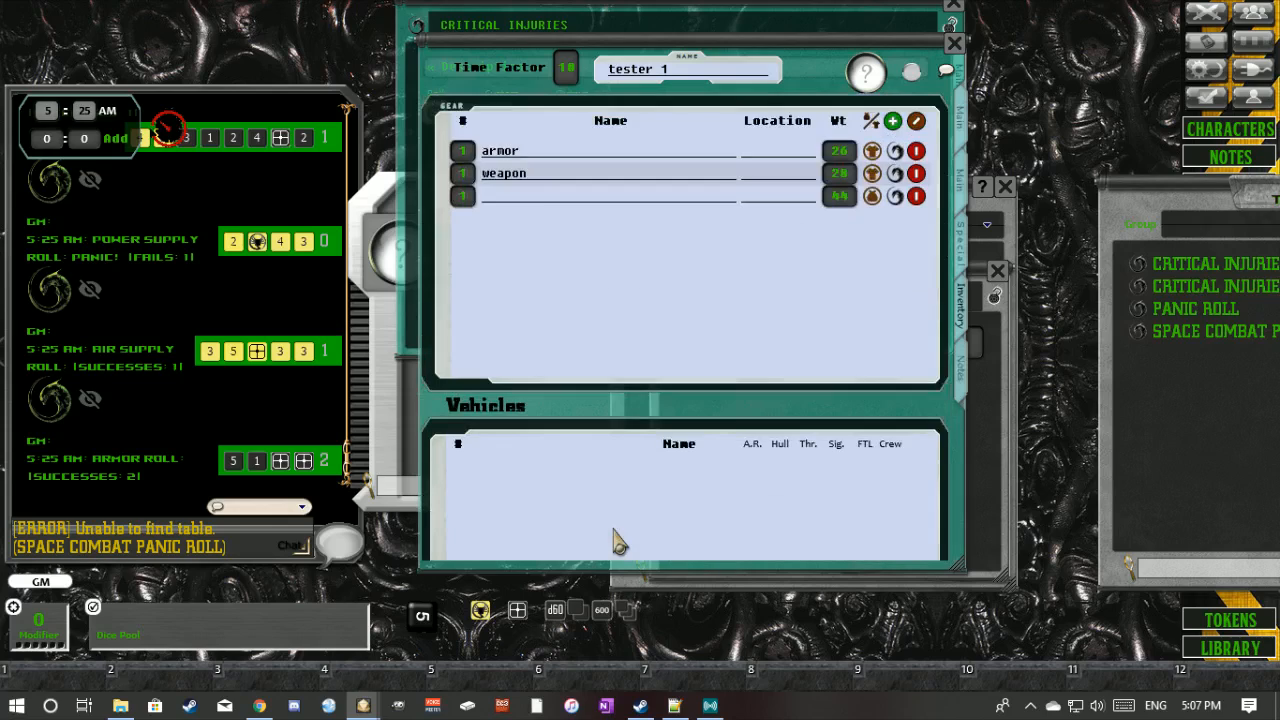
- Add another unnamed item to the gear list and open its record
{"action": "right_click", "coordinate": [668, 281]}
{"action": "left_click", "coordinate": [665, 357]}
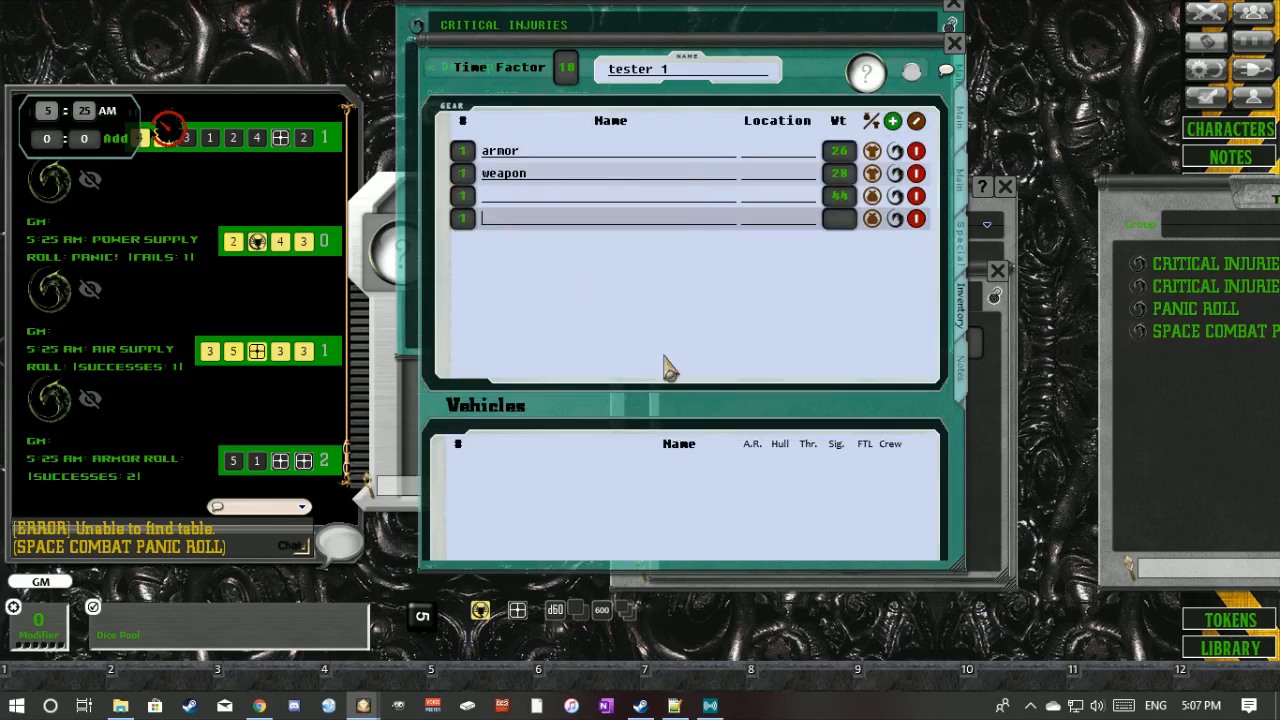
{"action": "left_click", "coordinate": [889, 217]}
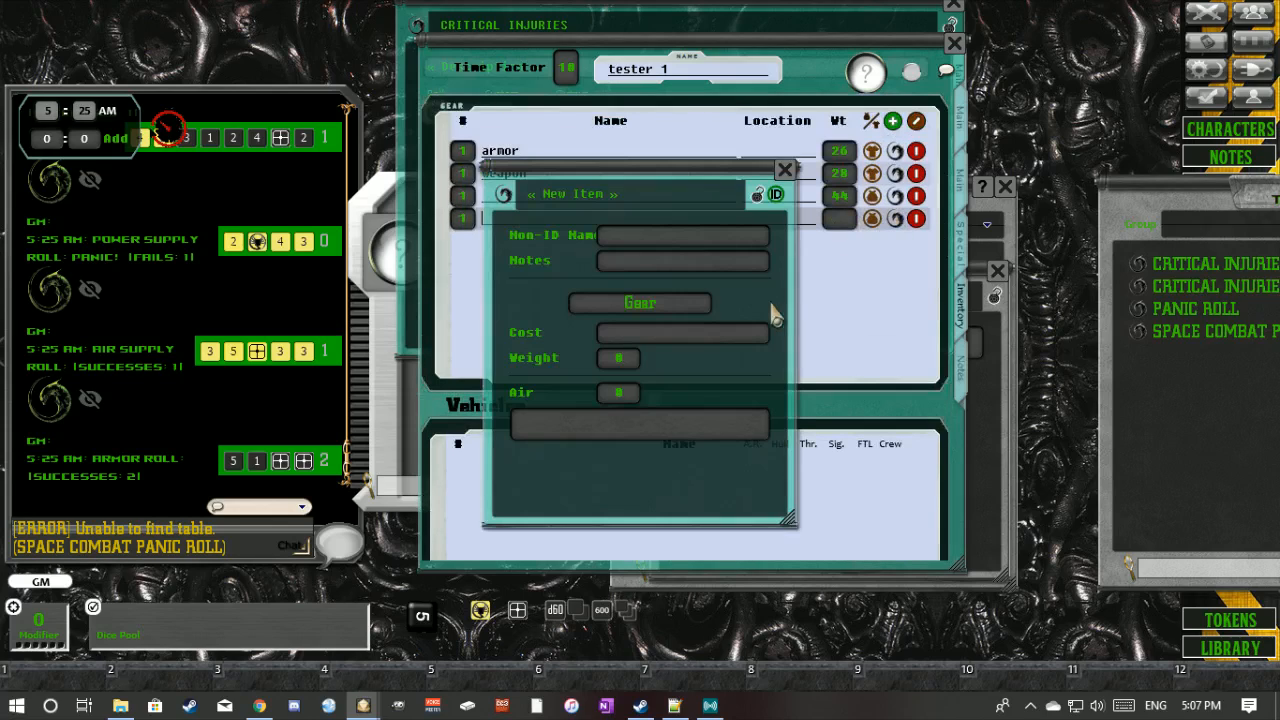
- Cycle the new item's type through the weapon, tool, armor, spaceship and countermeasure options to Miscellaneous, viewing each type's fields, and close the record
{"action": "left_click", "coordinate": [688, 304]}
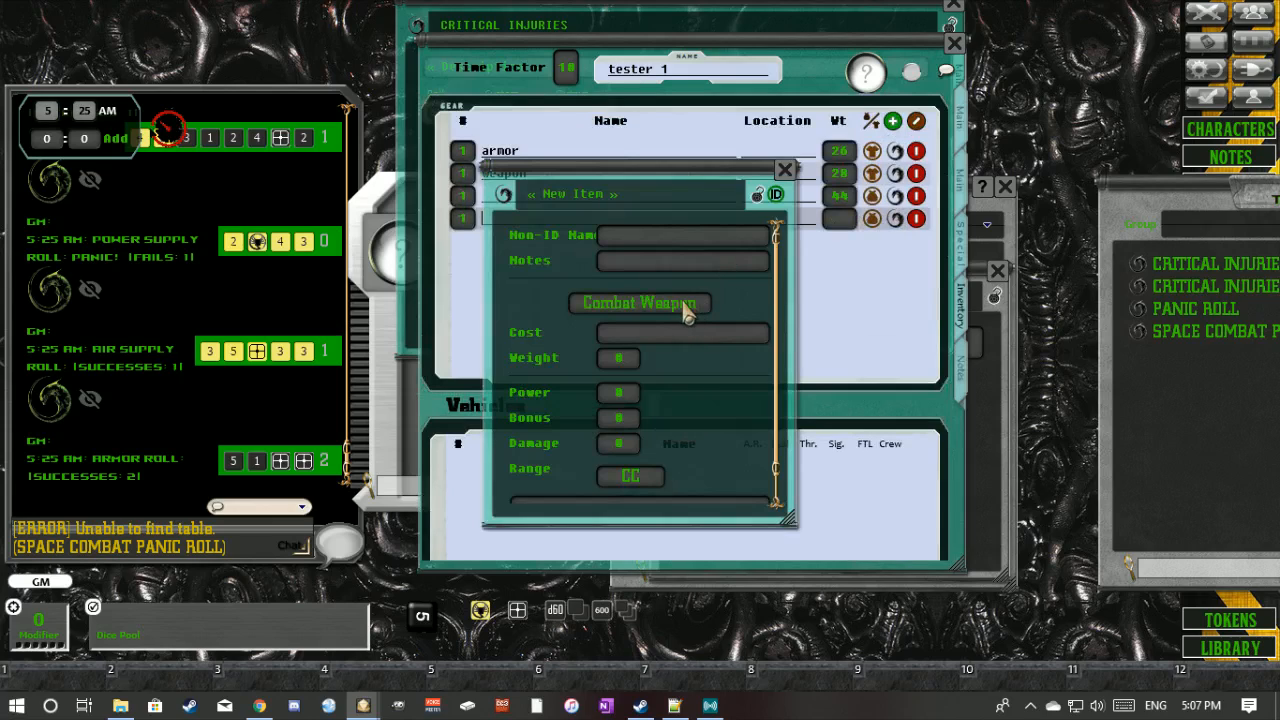
{"action": "left_click", "coordinate": [627, 310]}
{"action": "scroll", "coordinate": [648, 420], "scroll_direction": "down", "scroll_amount": 1}
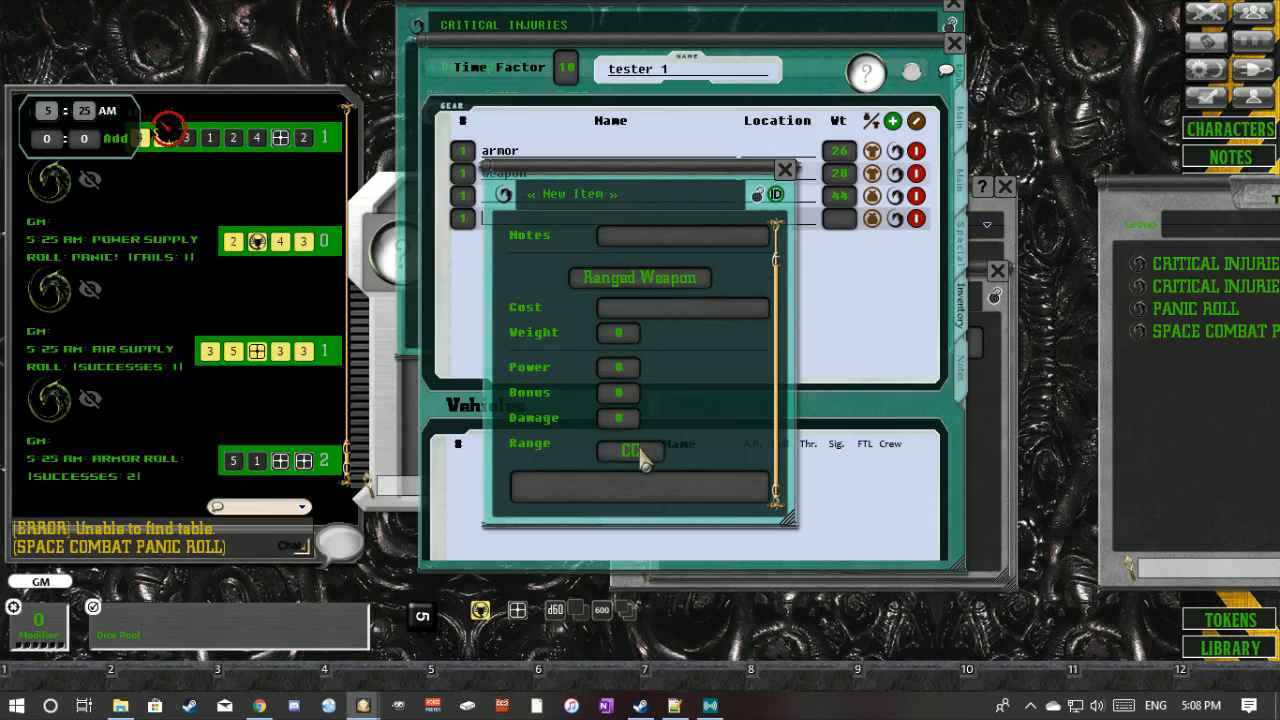
{"action": "left_click", "coordinate": [658, 279]}
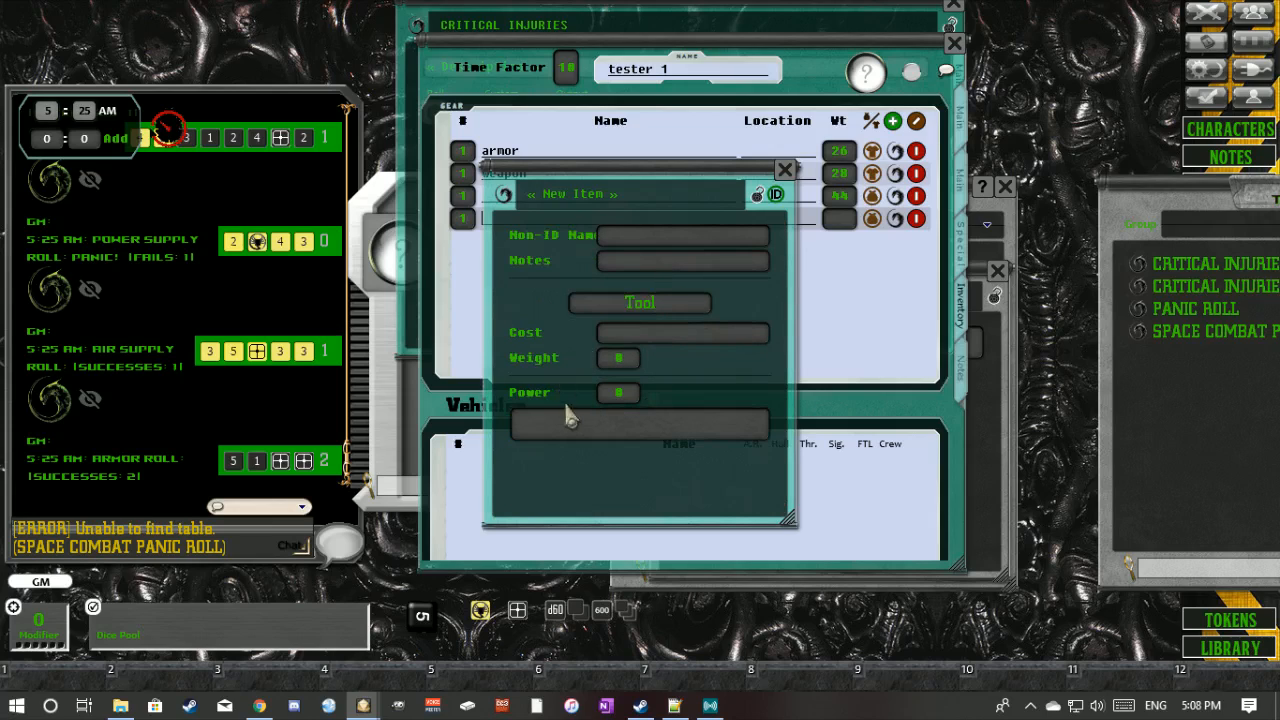
{"action": "left_click", "coordinate": [648, 308]}
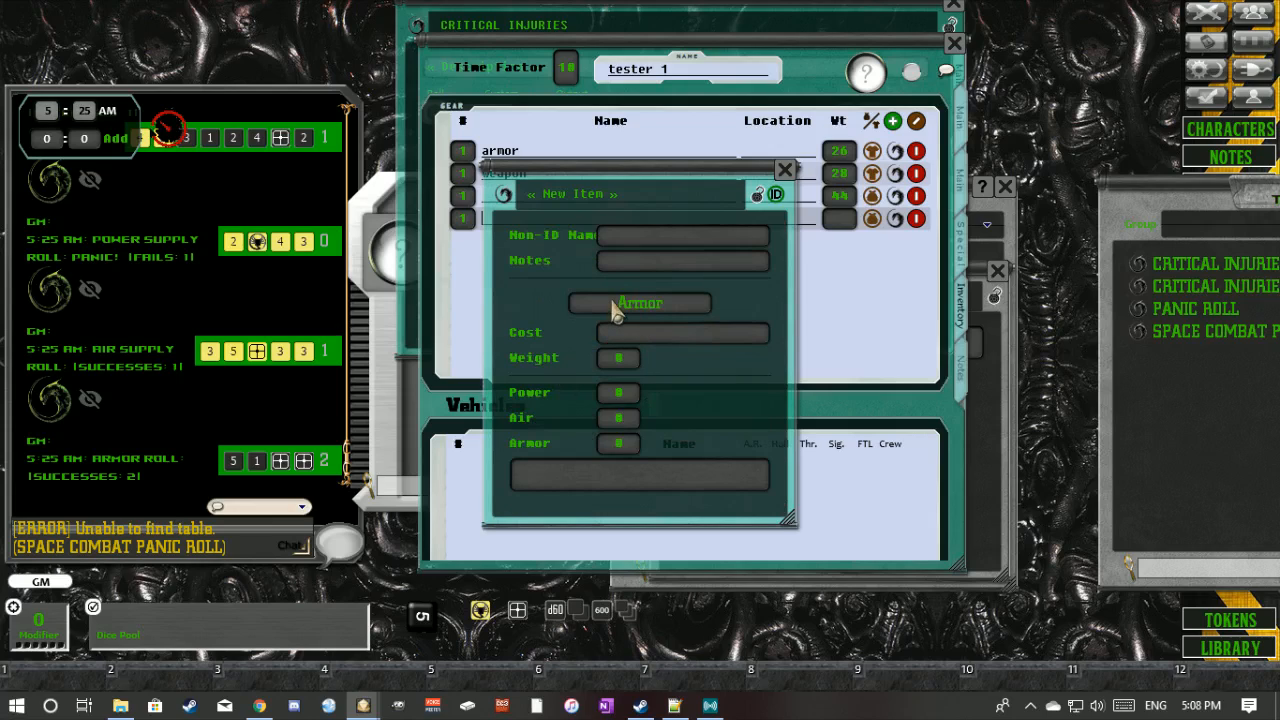
{"action": "left_click", "coordinate": [617, 310]}
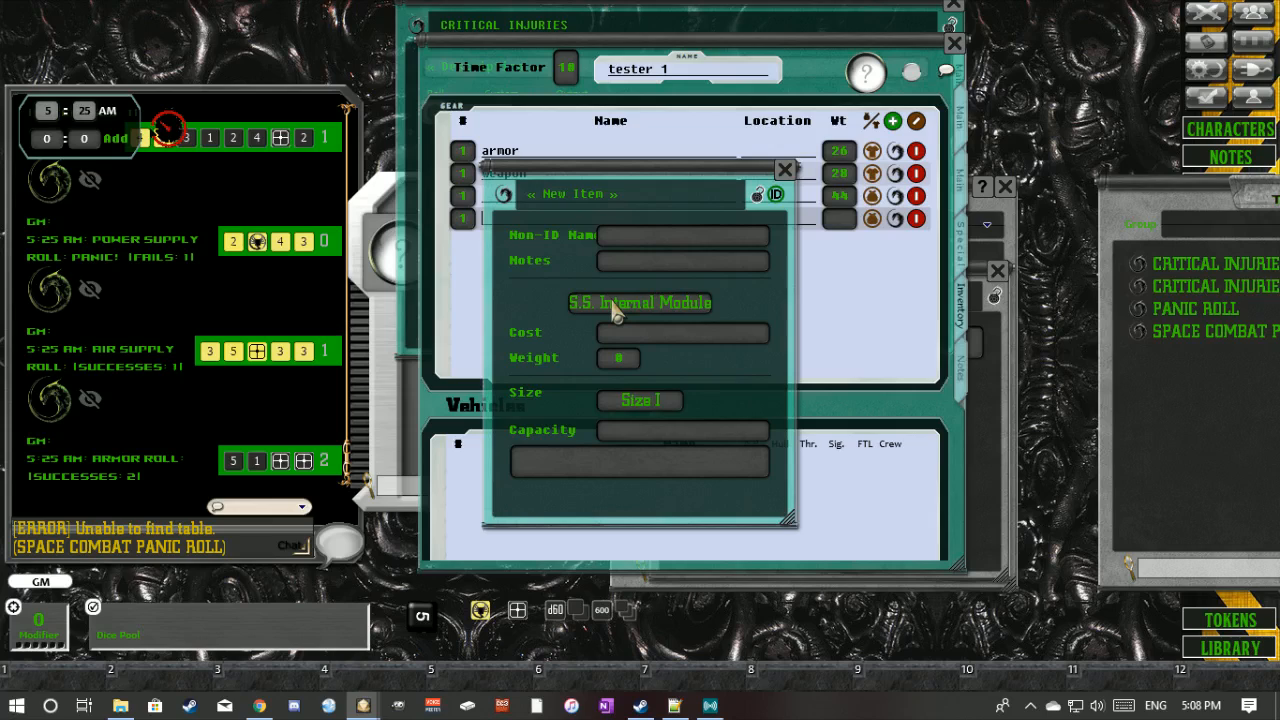
{"action": "left_click", "coordinate": [617, 308]}
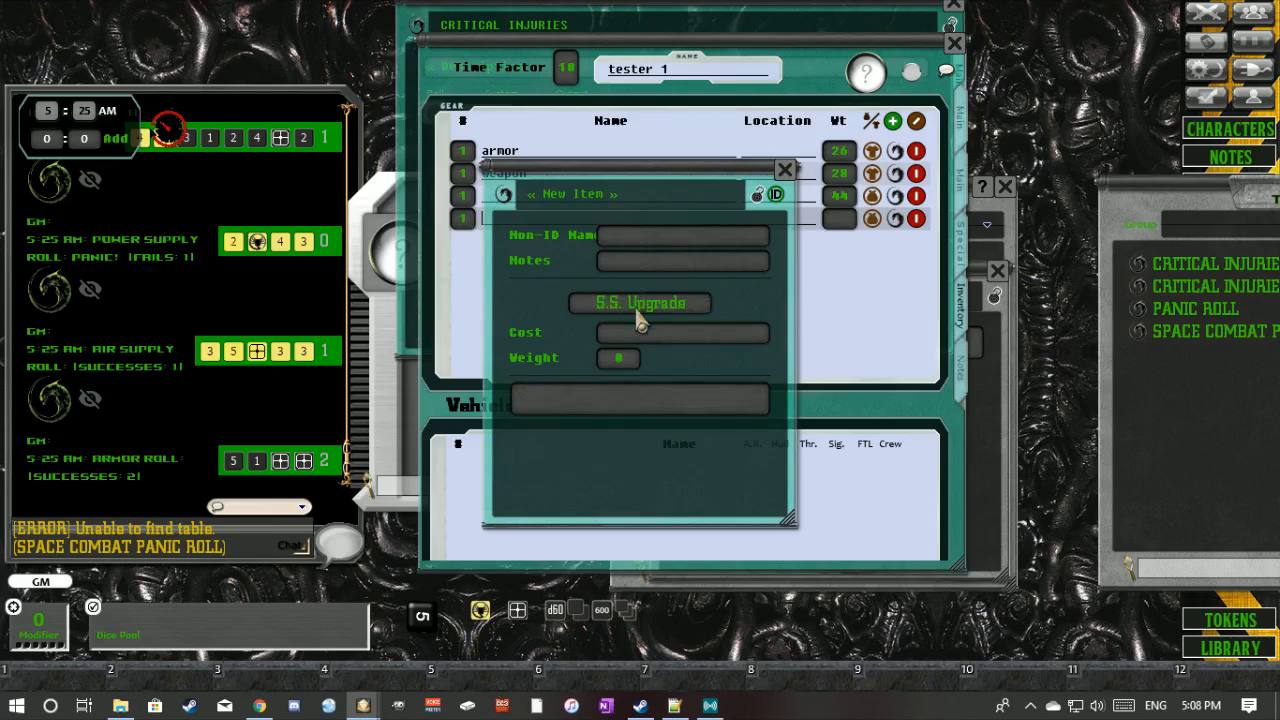
{"action": "left_click", "coordinate": [640, 318]}
{"action": "left_click", "coordinate": [648, 310]}
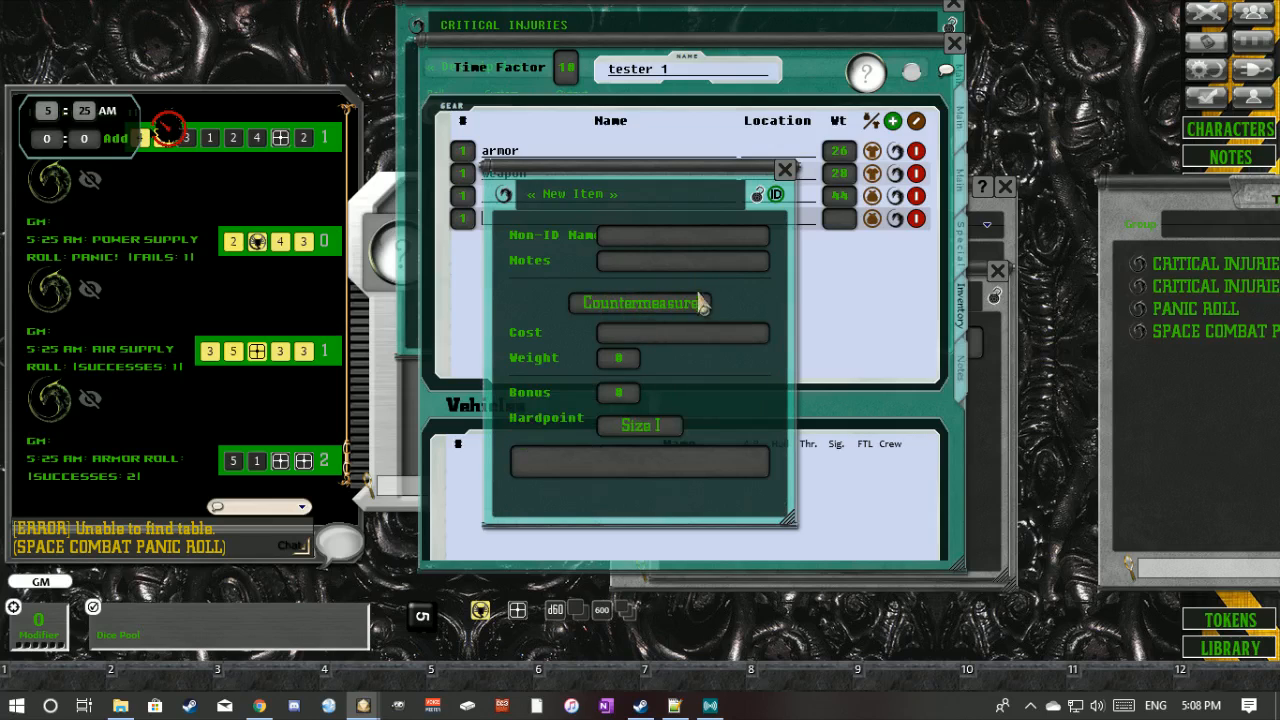
{"action": "left_click", "coordinate": [690, 308]}
{"action": "left_click", "coordinate": [686, 311]}
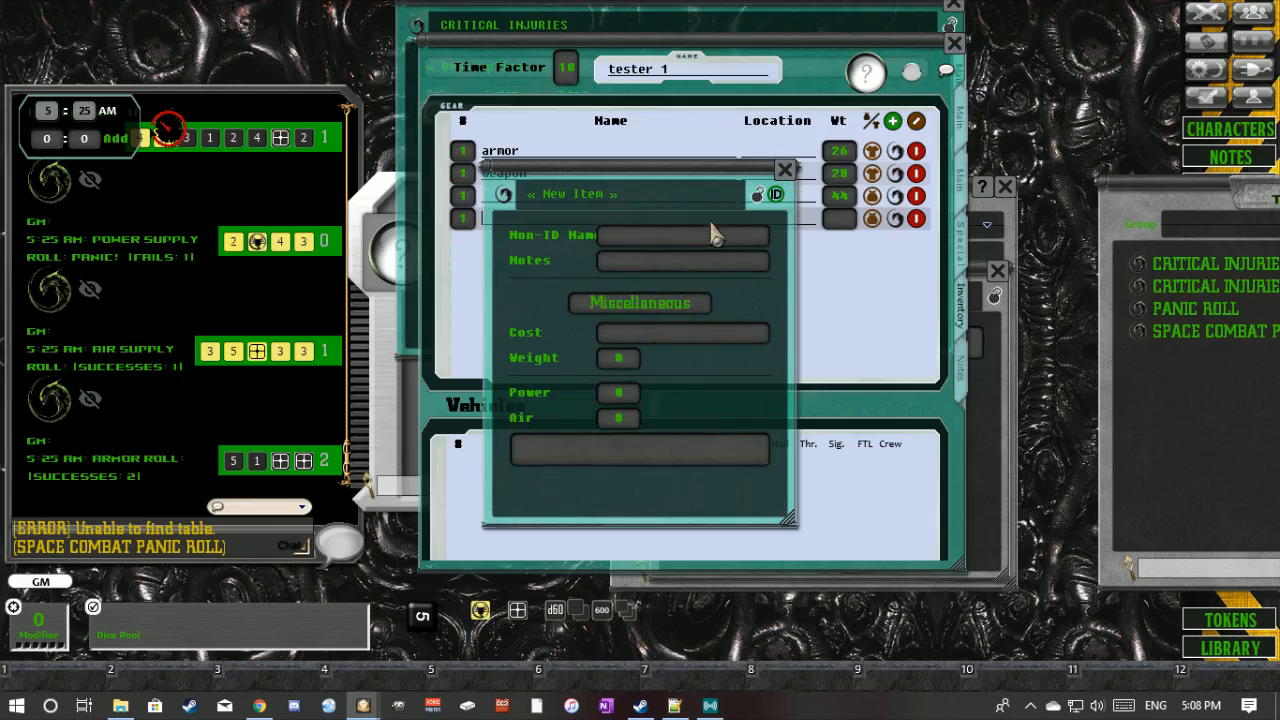
{"action": "left_click", "coordinate": [786, 171]}
- Bring the Tables list fully into view over the inventory sheet and close it
{"action": "scroll", "coordinate": [731, 335], "scroll_direction": "down", "scroll_amount": 3}
{"action": "scroll", "coordinate": [731, 337], "scroll_direction": "down", "scroll_amount": 1}
{"action": "scroll", "coordinate": [731, 337], "scroll_direction": "up", "scroll_amount": 4}
{"action": "scroll", "coordinate": [731, 337], "scroll_direction": "down", "scroll_amount": 5}
{"action": "scroll", "coordinate": [731, 337], "scroll_direction": "down", "scroll_amount": 3}
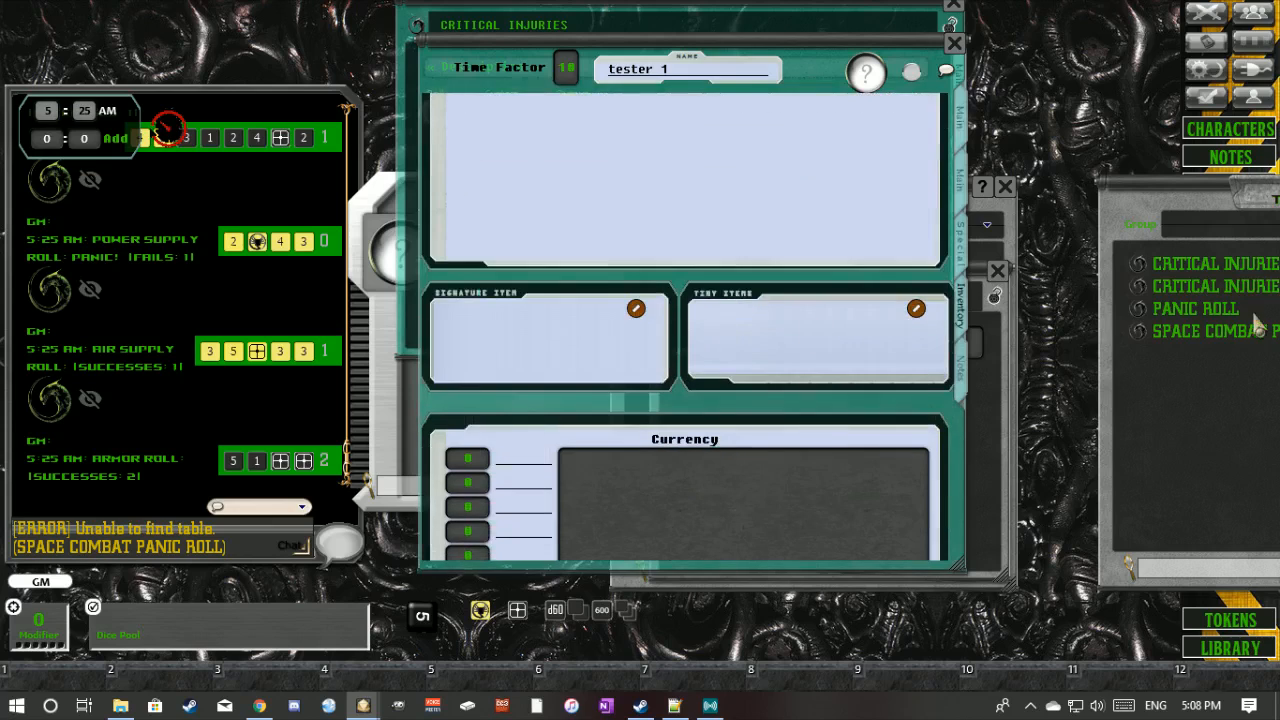
{"action": "left_click_drag", "start_coordinate": [1188, 422], "coordinate": [750, 469]}
{"action": "left_click_drag", "start_coordinate": [886, 394], "coordinate": [758, 418]}
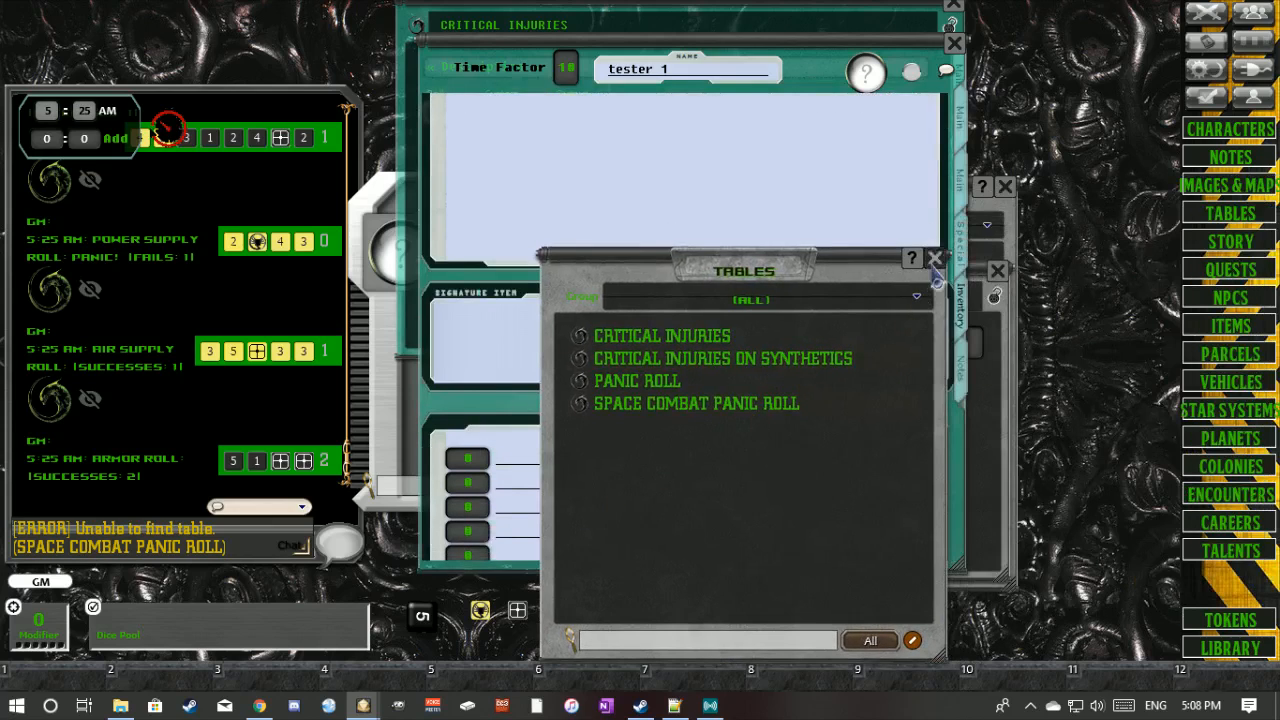
{"action": "left_click", "coordinate": [930, 272]}
- Open the Vehicle record from the vehicles list and place it beside the character's inventory
{"action": "left_click", "coordinate": [1205, 381]}
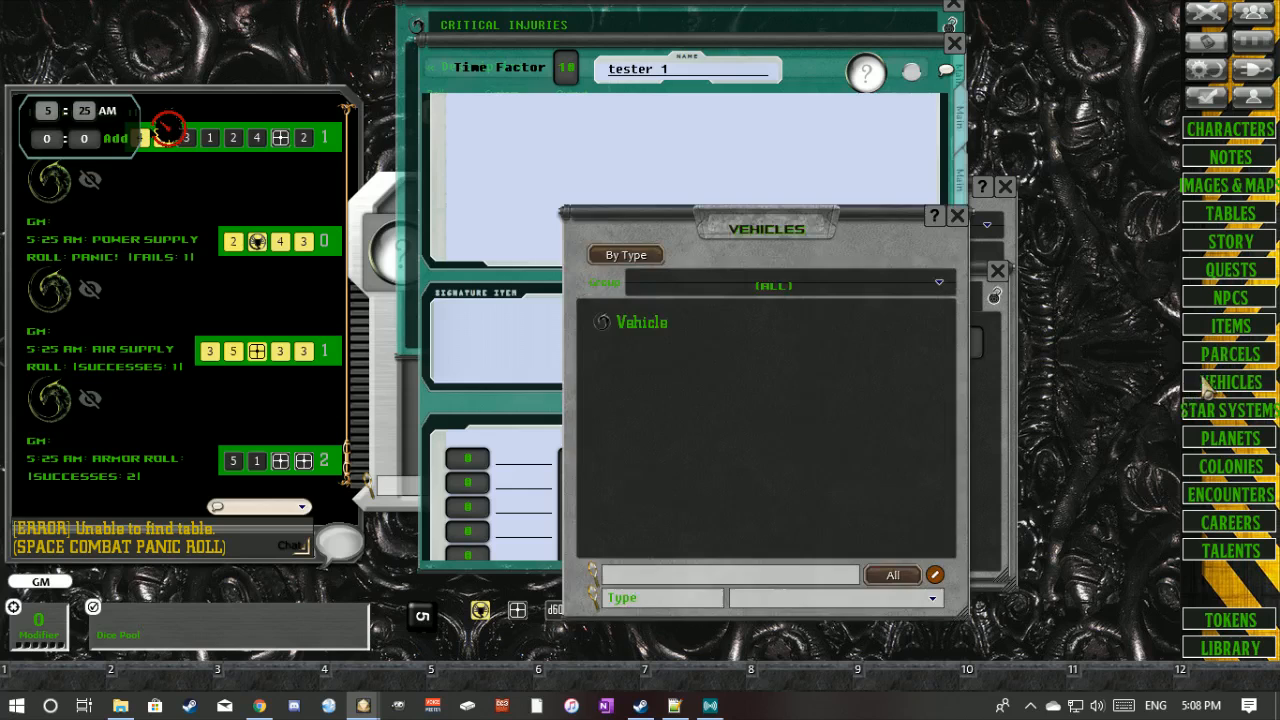
{"action": "left_click", "coordinate": [607, 330]}
{"action": "left_click_drag", "start_coordinate": [942, 375], "coordinate": [283, 354]}
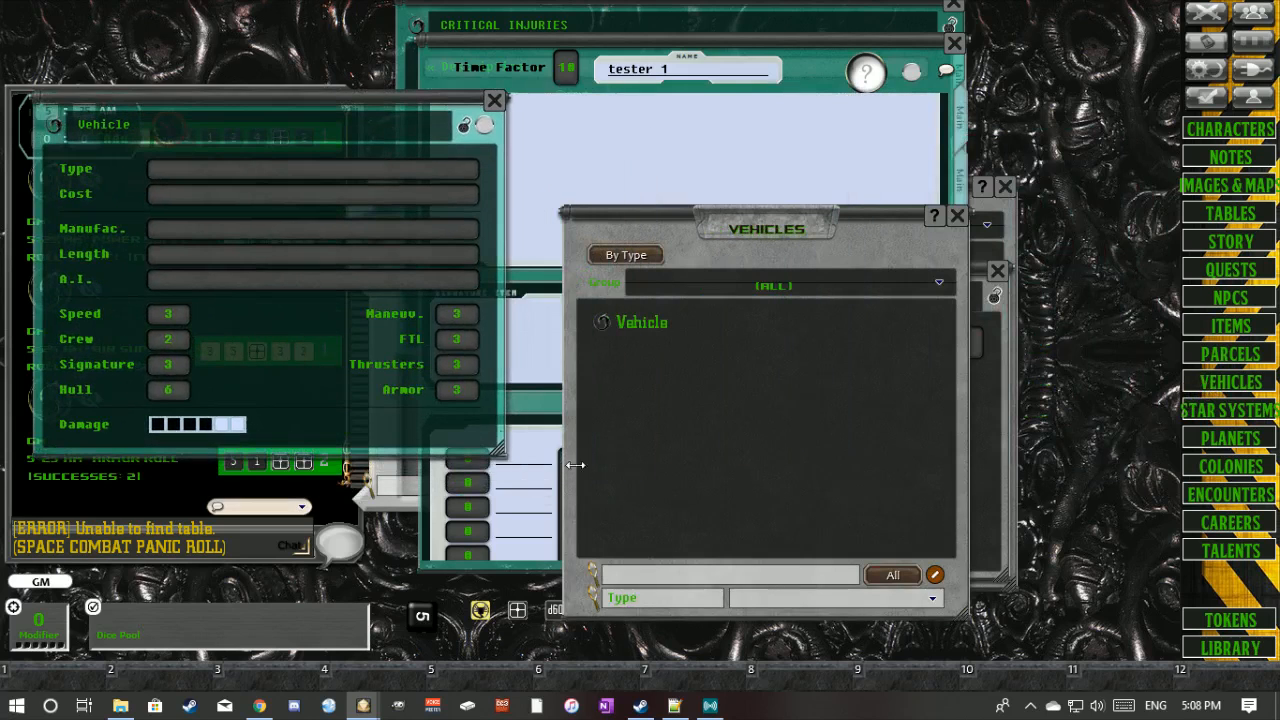
- Close the vehicles list, add the Vehicle record to tester 1's inventory vehicles, and close the record
{"action": "left_click", "coordinate": [957, 216]}
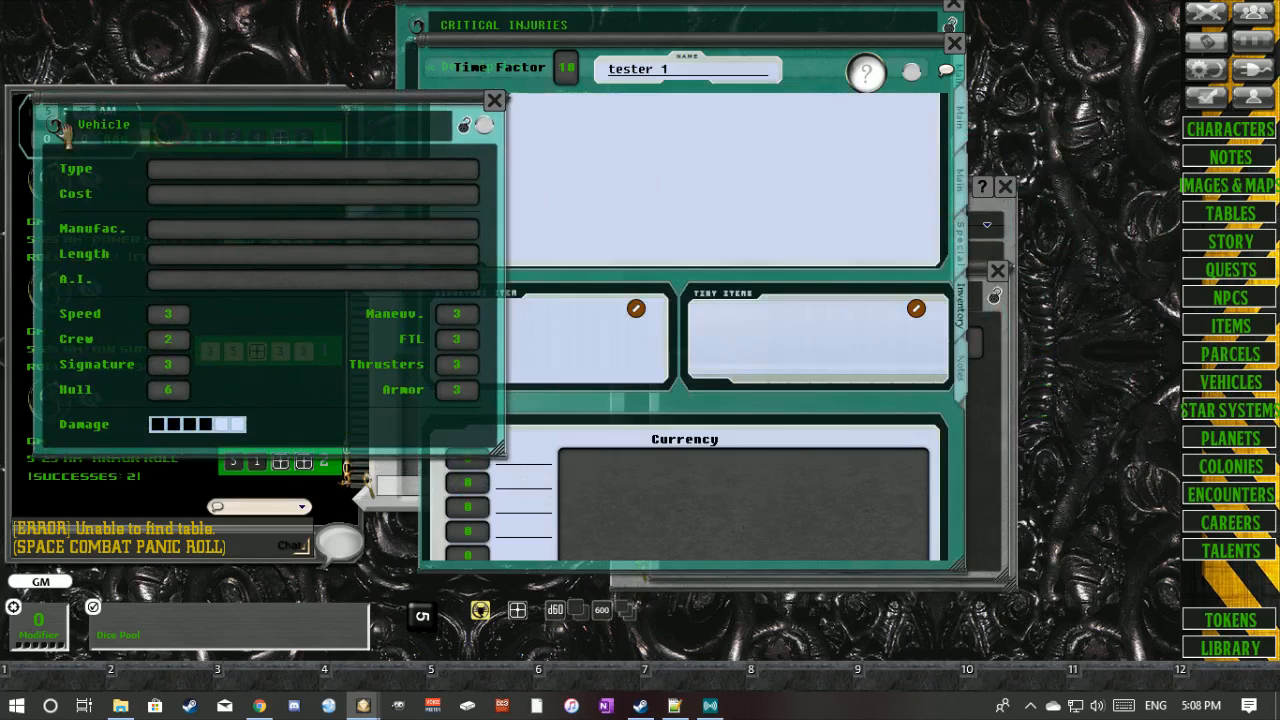
{"action": "left_click_drag", "start_coordinate": [60, 127], "coordinate": [686, 205]}
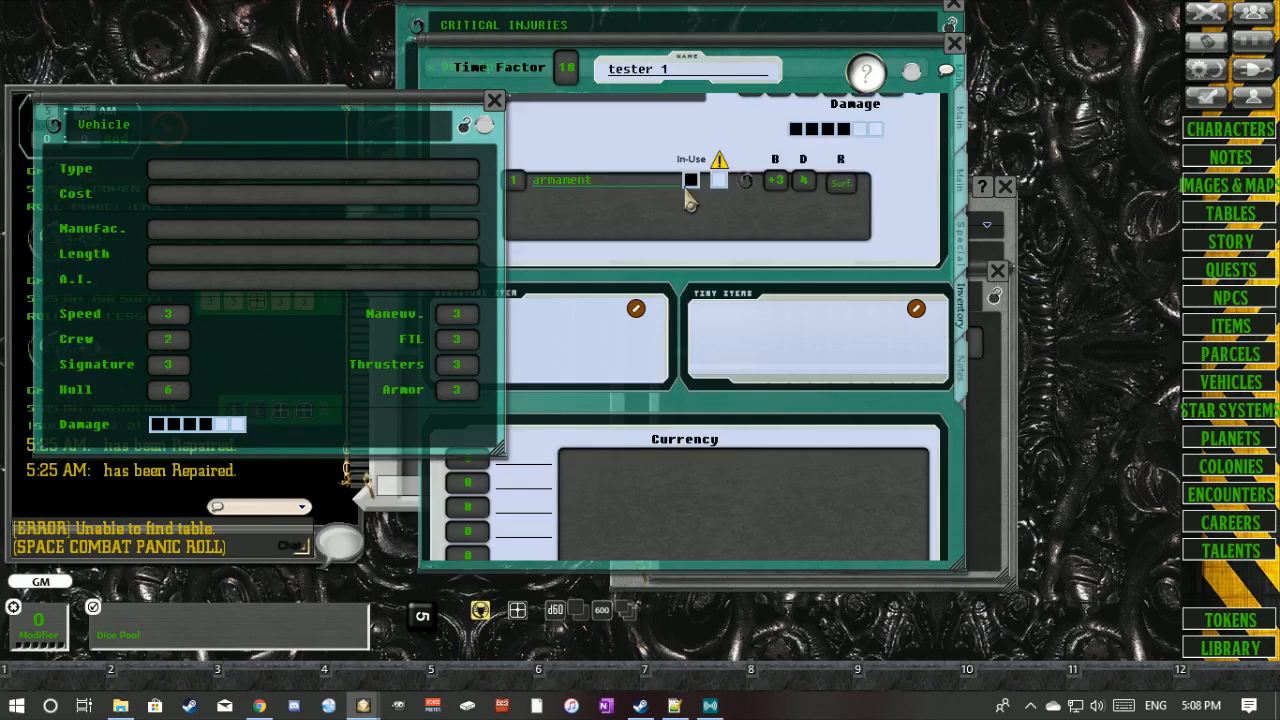
{"action": "left_click", "coordinate": [494, 101]}
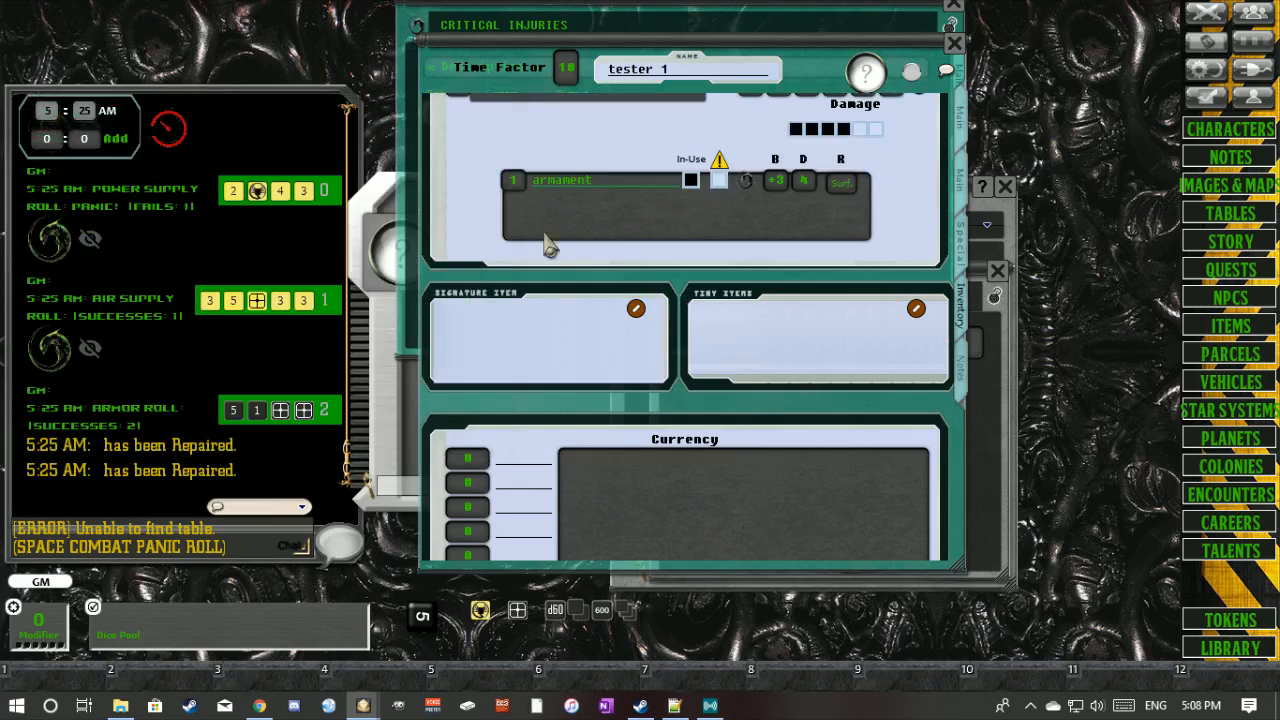
- Open the vehicle's record from the character's inventory and set Signature to -4, FTL to 0, Thrusters to 2 and Armor to 0
{"action": "scroll", "coordinate": [560, 310], "scroll_direction": "up", "scroll_amount": 4}
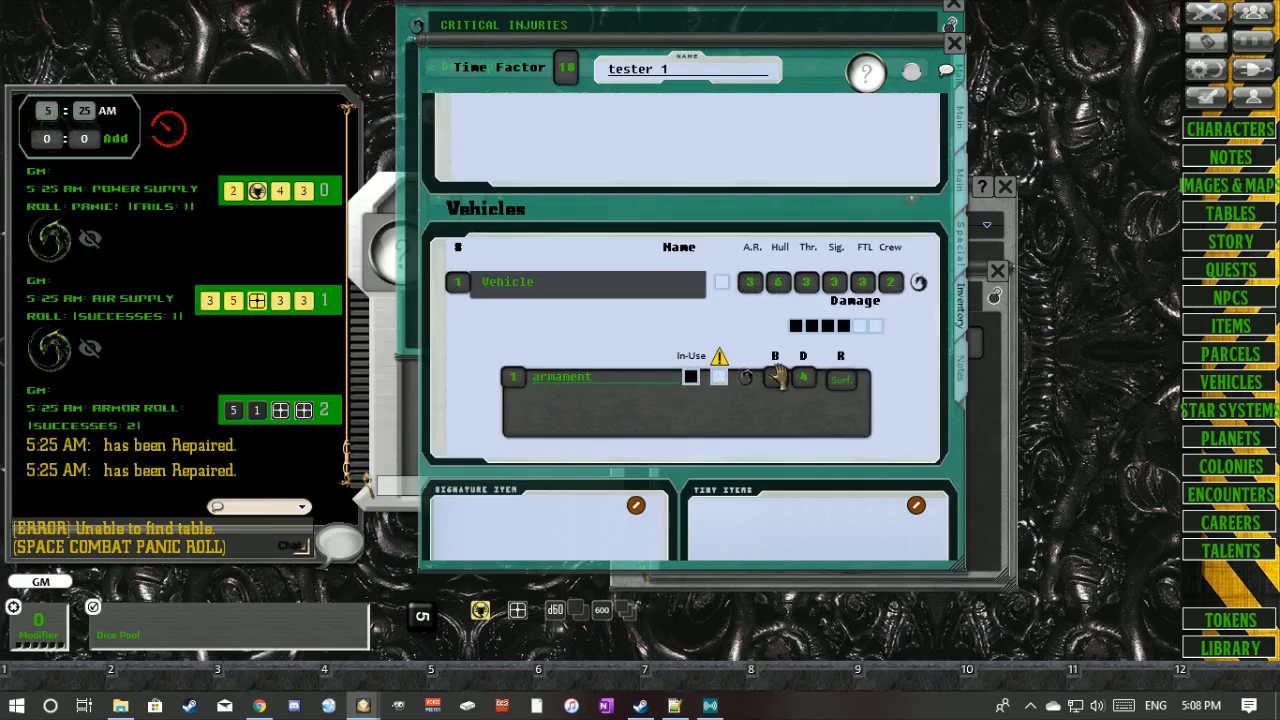
{"action": "left_click", "coordinate": [918, 282]}
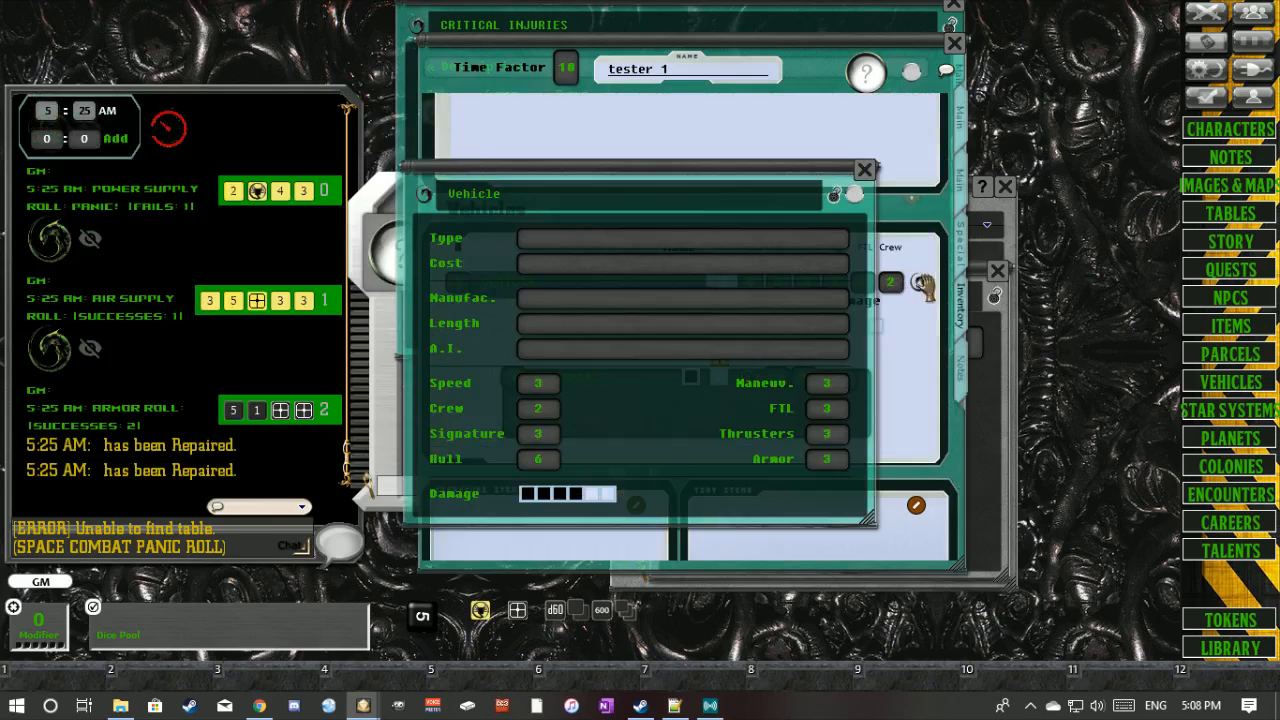
{"action": "scroll", "coordinate": [545, 385], "scroll_direction": "down", "scroll_amount": 1}
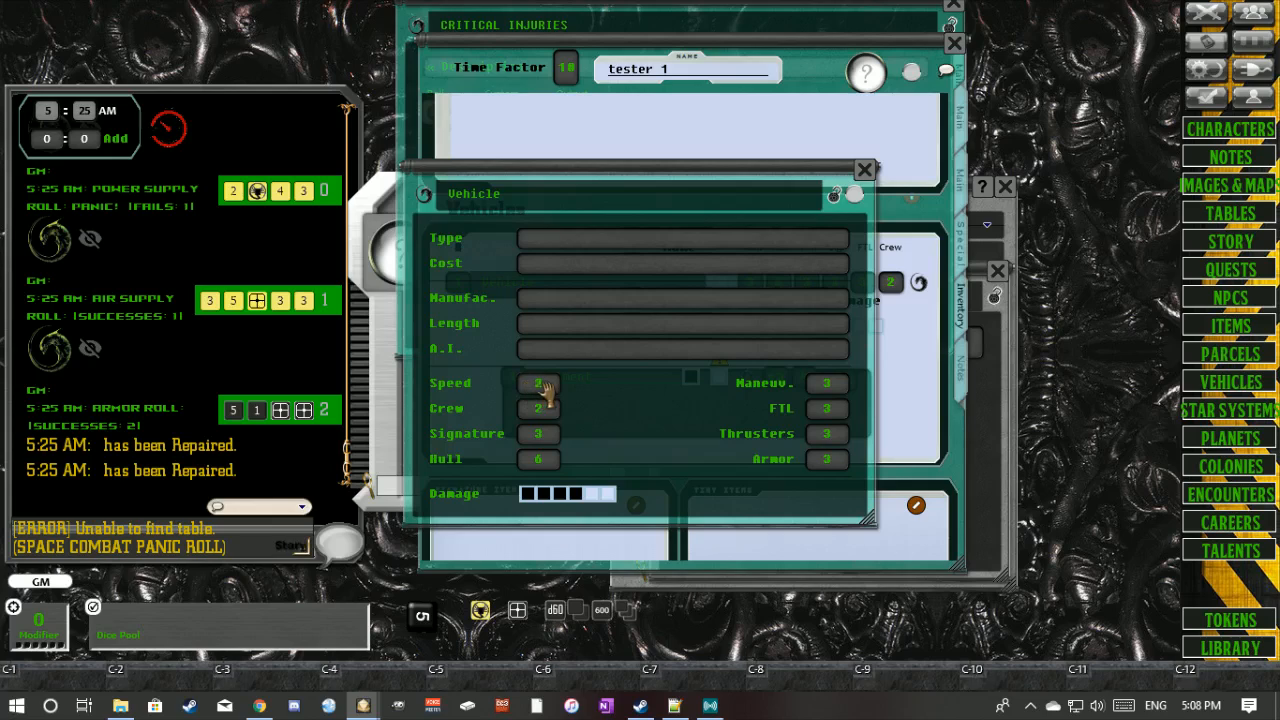
{"action": "scroll", "coordinate": [830, 386], "scroll_direction": "down", "scroll_amount": 2}
{"action": "scroll", "coordinate": [830, 386], "scroll_direction": "up", "scroll_amount": 1}
{"action": "scroll", "coordinate": [533, 460], "scroll_direction": "down", "scroll_amount": 3}
{"action": "scroll", "coordinate": [544, 438], "scroll_direction": "up", "scroll_amount": 1}
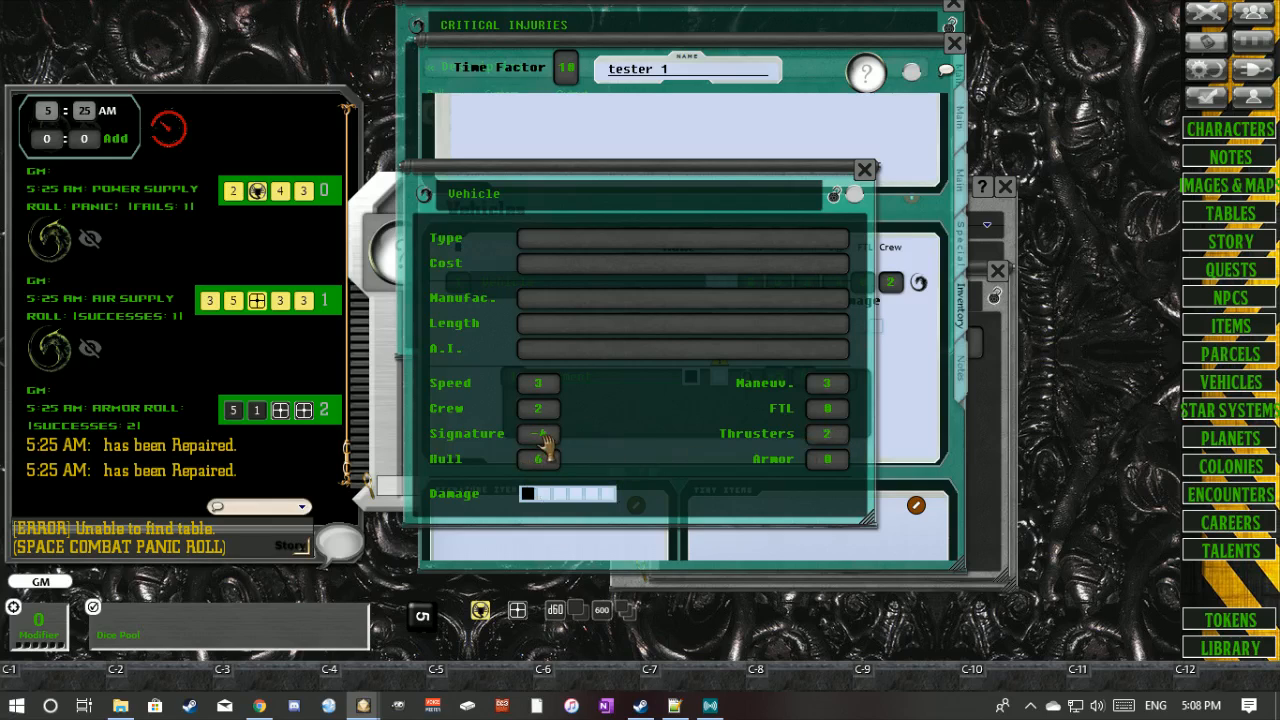
- Set the vehicle's Speed to -2, Crew to -3 and Hull to 3
{"action": "scroll", "coordinate": [541, 408], "scroll_direction": "down", "scroll_amount": 5}
{"action": "scroll", "coordinate": [538, 460], "scroll_direction": "up", "scroll_amount": 4}
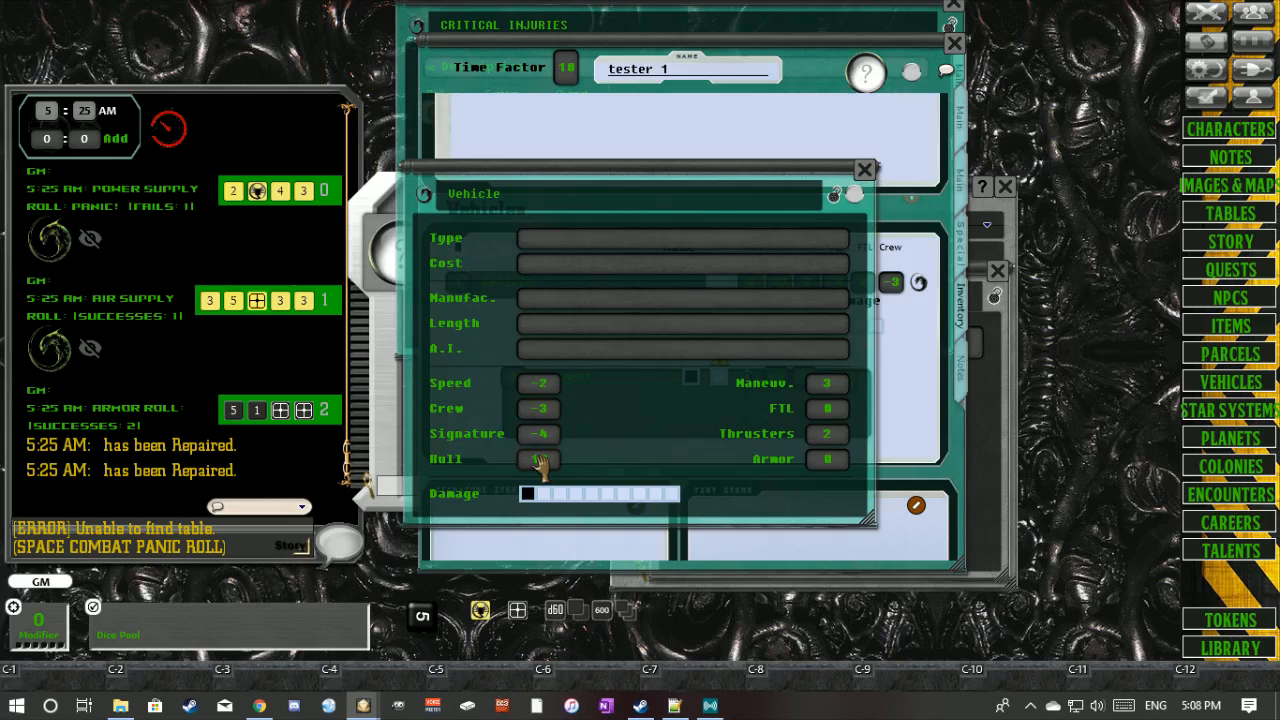
{"action": "scroll", "coordinate": [538, 460], "scroll_direction": "down", "scroll_amount": 7}
{"action": "scroll", "coordinate": [590, 465], "scroll_direction": "down", "scroll_amount": 5}
- Mark all three of the vehicle's damage boxes and roll for Minor Damage
{"action": "left_click", "coordinate": [565, 286]}
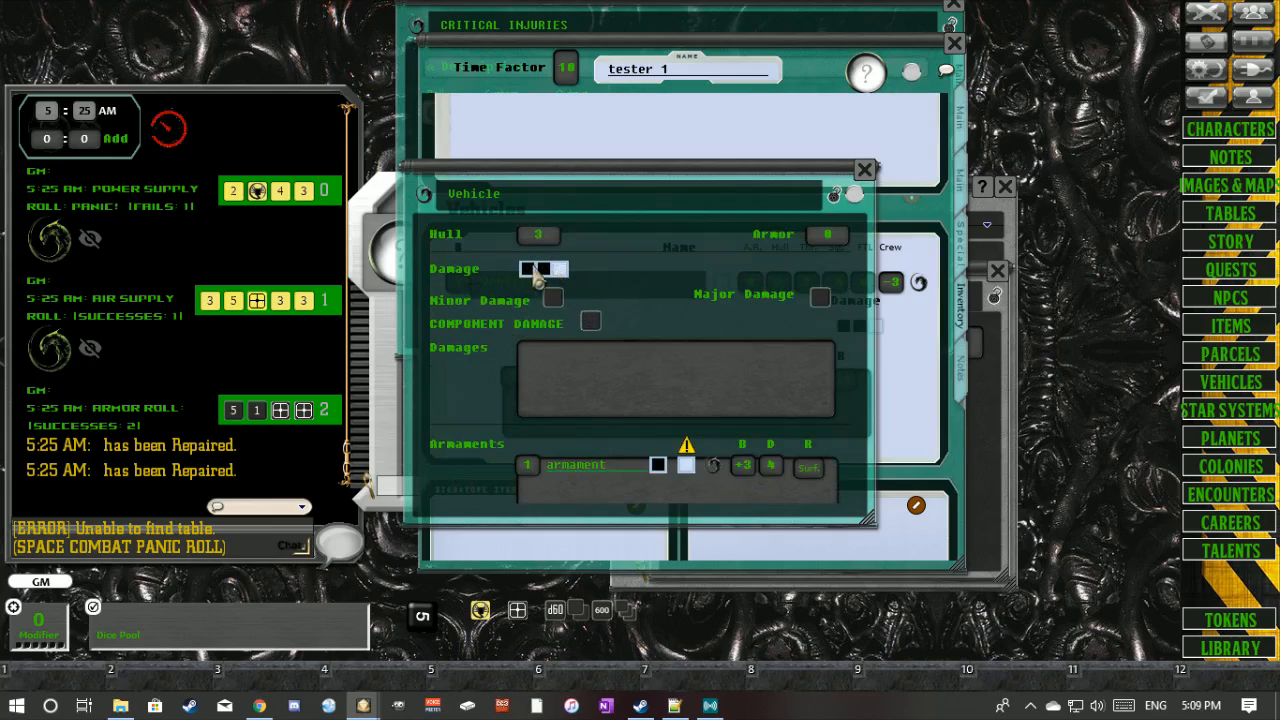
{"action": "left_click", "coordinate": [558, 275]}
{"action": "left_click", "coordinate": [555, 276]}
{"action": "left_click", "coordinate": [558, 280]}
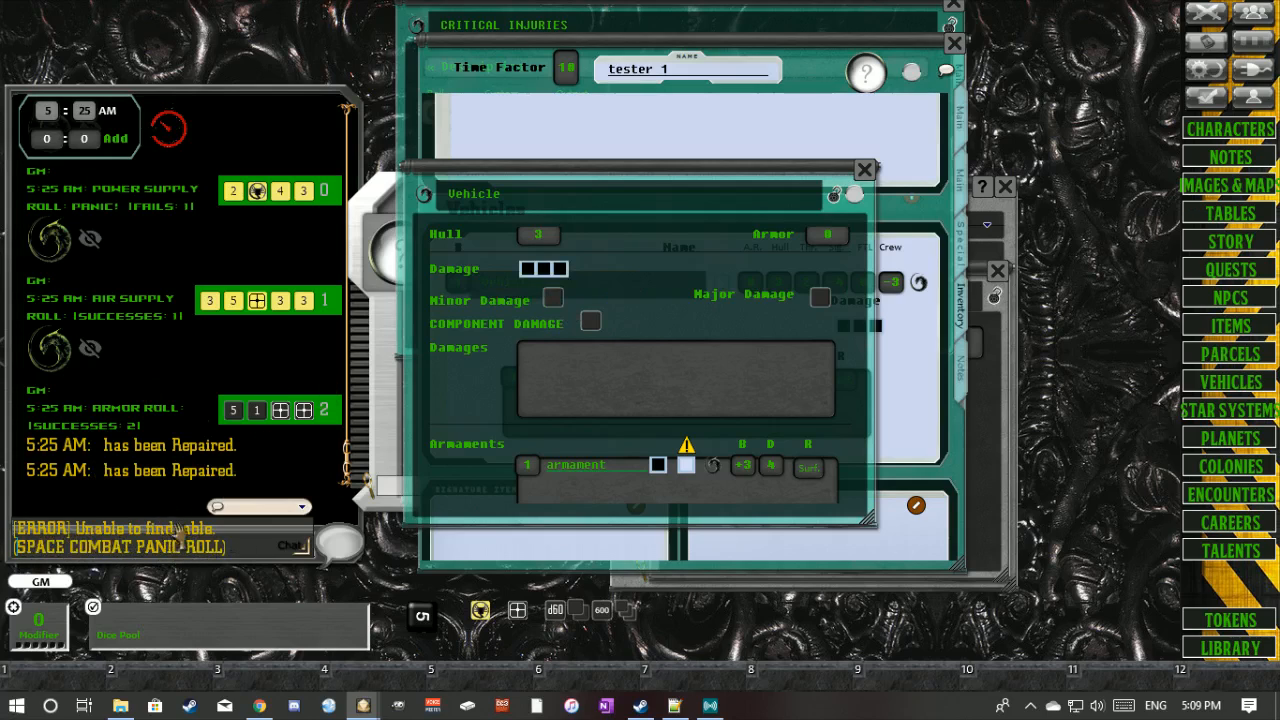
{"action": "double_click", "coordinate": [552, 318]}
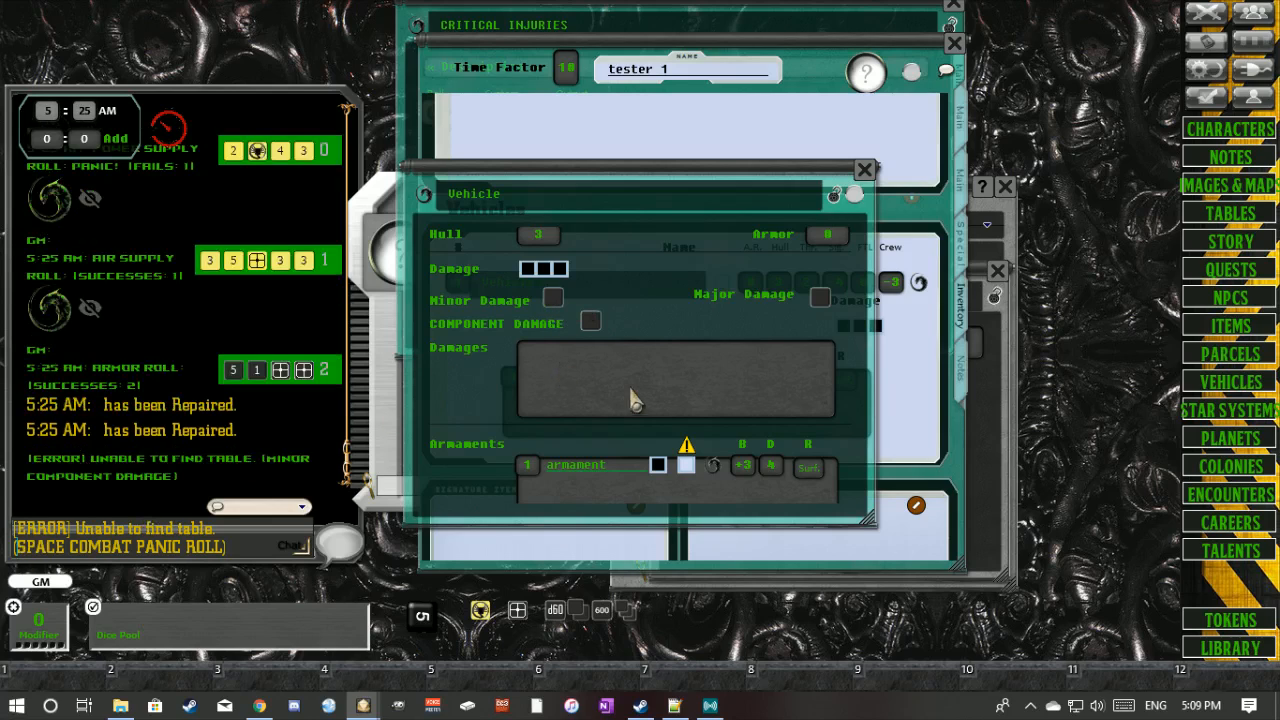
- Enter the placeholder text fbhgaeharthtrsdvsd in the vehicle's Damages field and clear it again
{"action": "scroll", "coordinate": [630, 362], "scroll_direction": "up", "scroll_amount": 5}
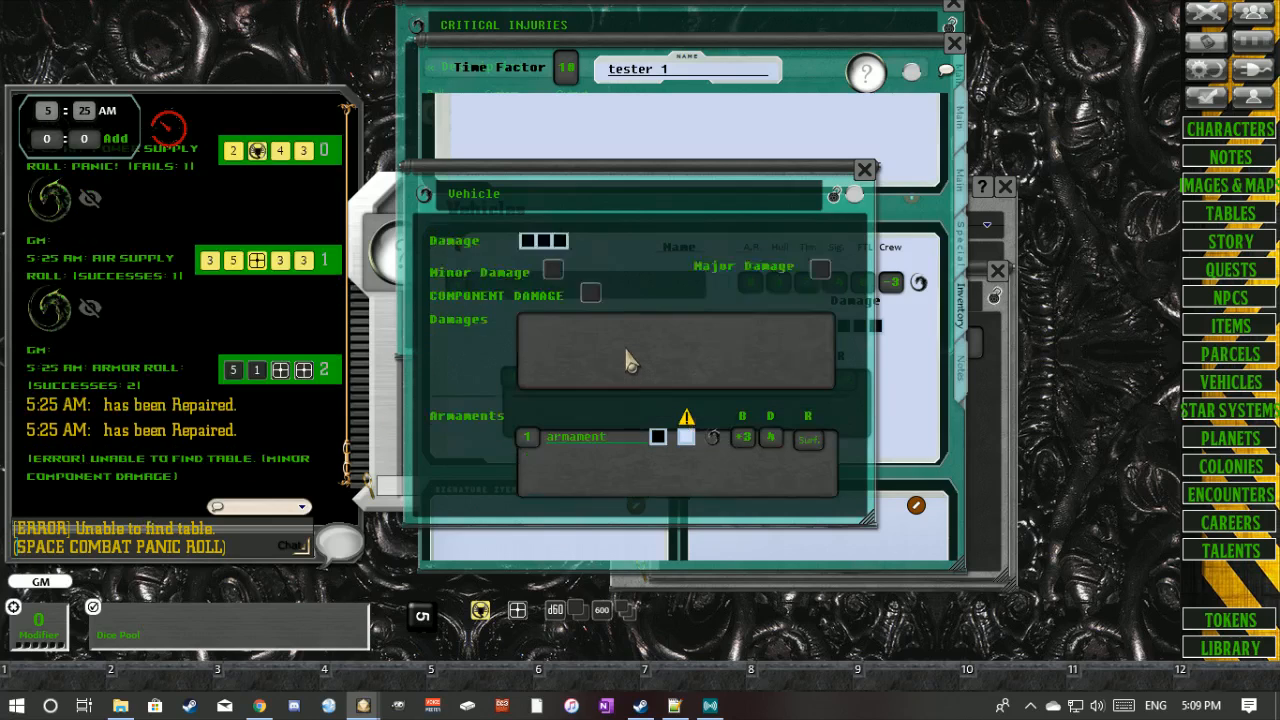
{"action": "scroll", "coordinate": [665, 357], "scroll_direction": "down", "scroll_amount": 5}
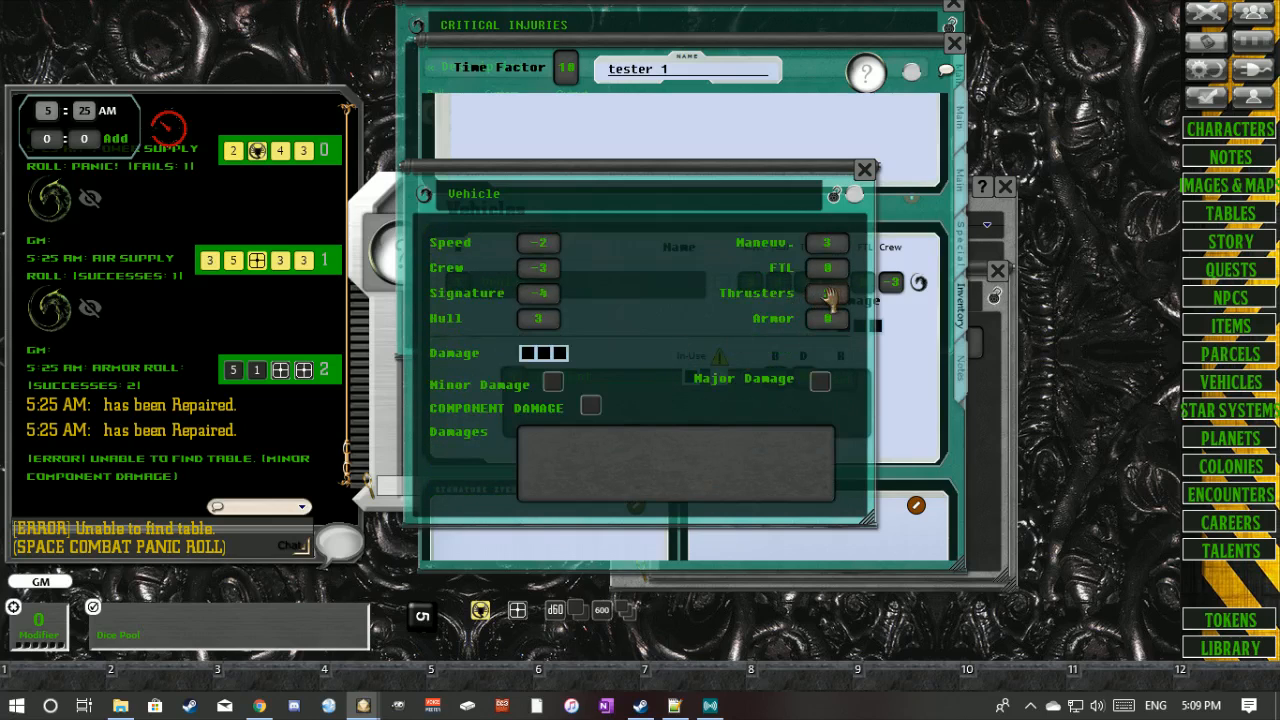
{"action": "scroll", "coordinate": [828, 296], "scroll_direction": "up", "scroll_amount": 2}
{"action": "scroll", "coordinate": [831, 332], "scroll_direction": "up", "scroll_amount": 3}
{"action": "scroll", "coordinate": [670, 310], "scroll_direction": "down", "scroll_amount": 5}
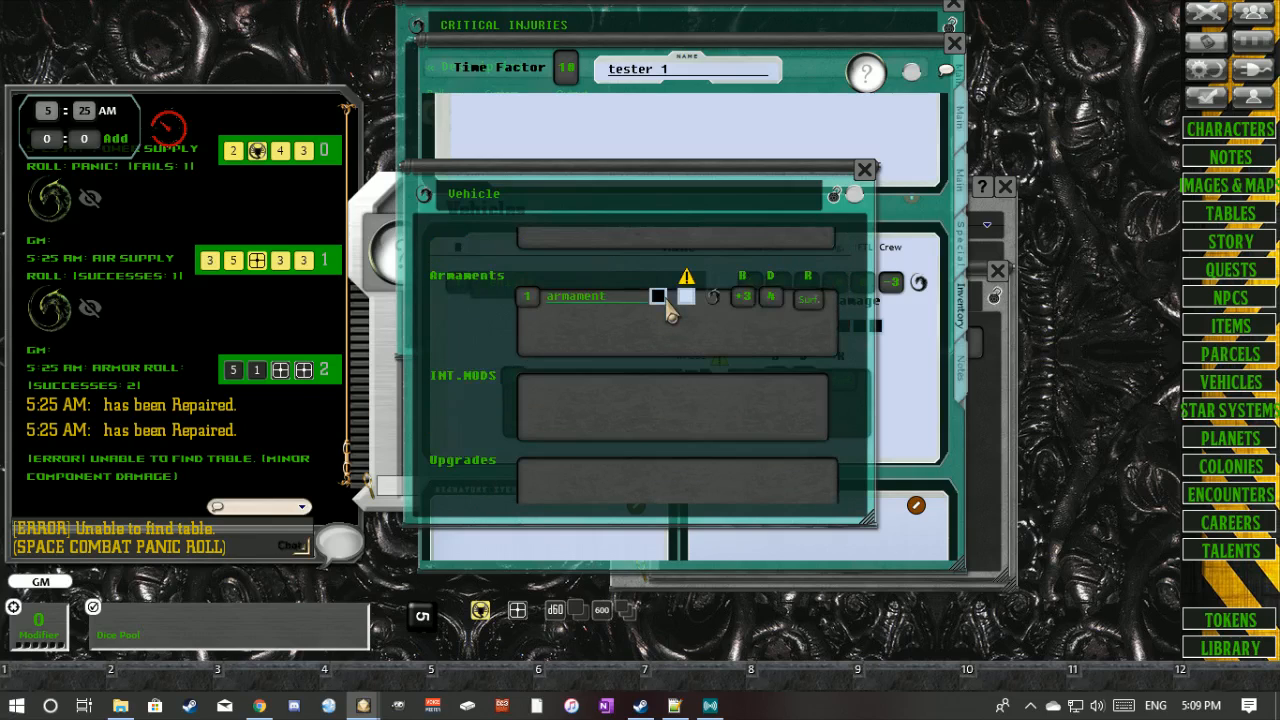
{"action": "scroll", "coordinate": [671, 305], "scroll_direction": "up", "scroll_amount": 2}
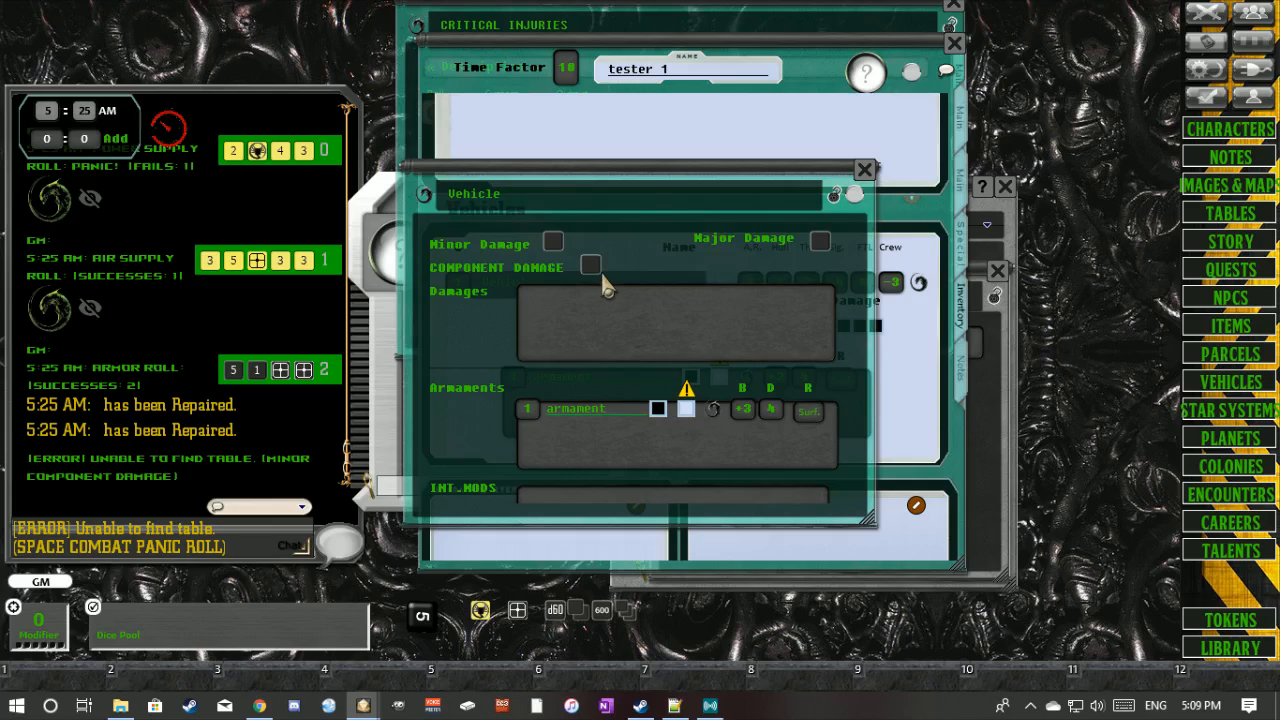
{"action": "left_click", "coordinate": [630, 307]}
{"action": "type", "text": "fbhgaeharthtrsdvsd"}
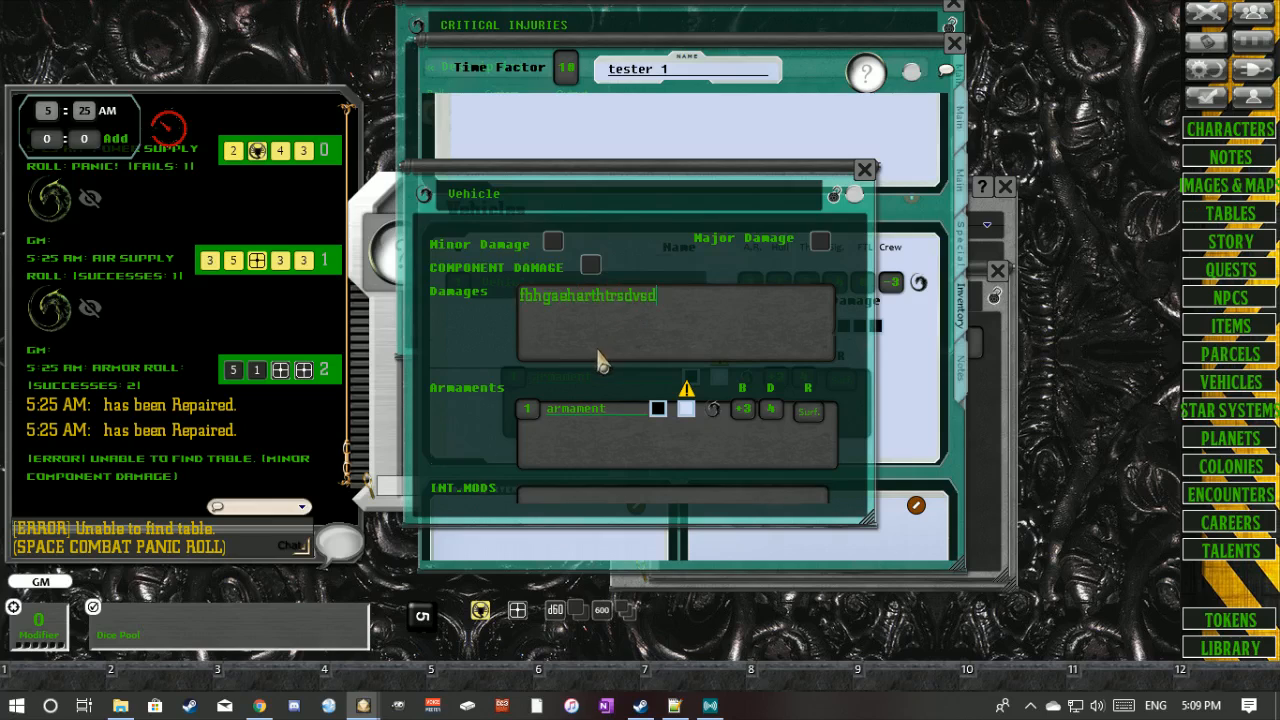
{"action": "scroll", "coordinate": [600, 362], "scroll_direction": "down", "scroll_amount": 3}
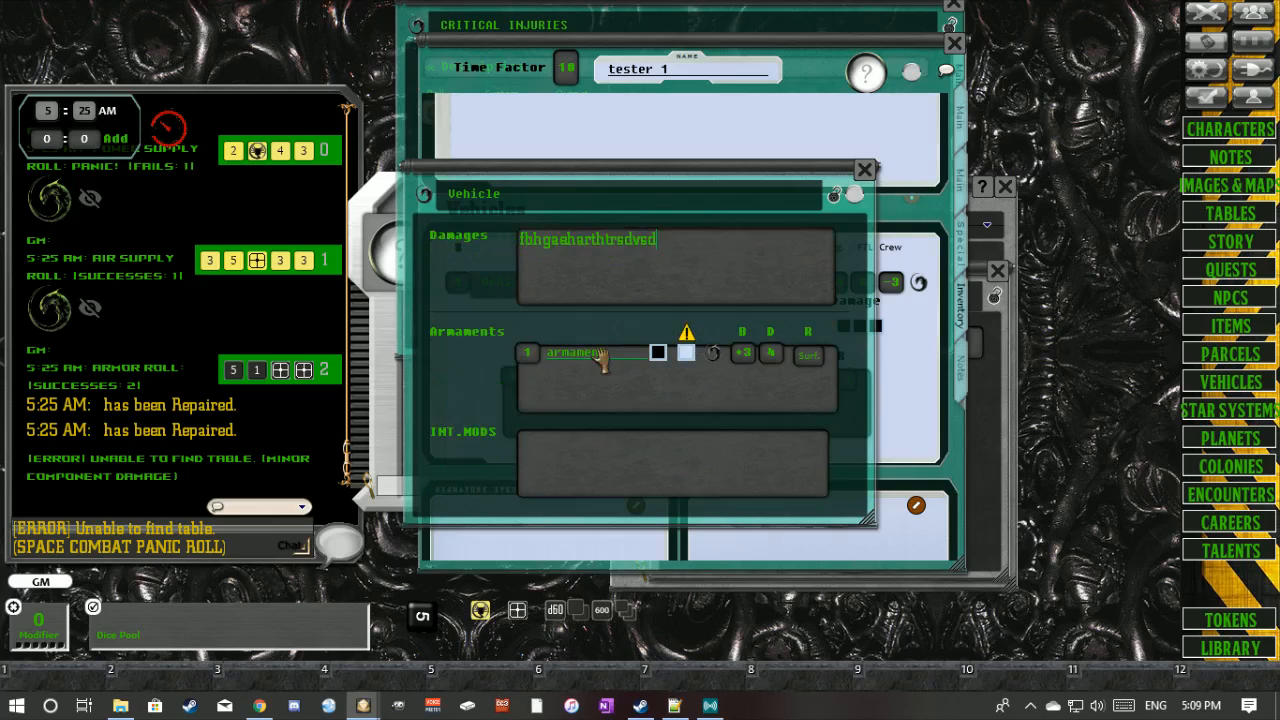
{"action": "scroll", "coordinate": [600, 362], "scroll_direction": "up", "scroll_amount": 4}
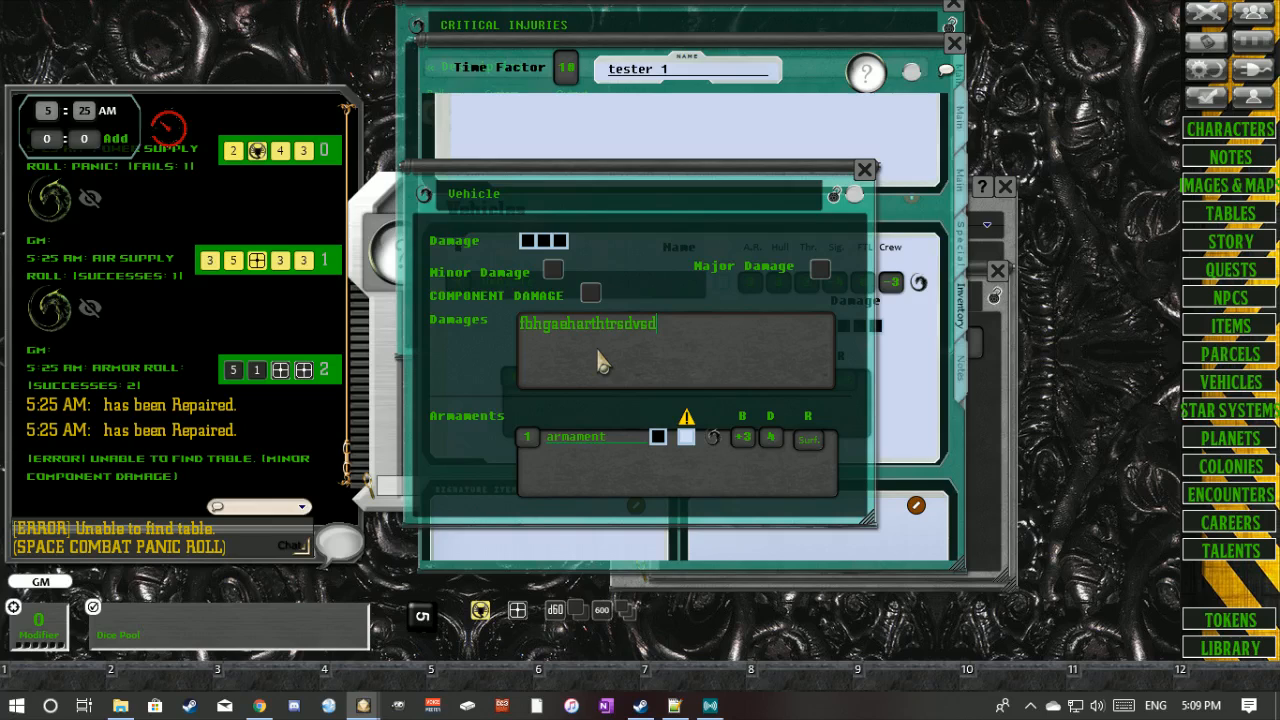
{"action": "key", "text": "ctrl+a"}
{"action": "key", "text": "BackSpace"}
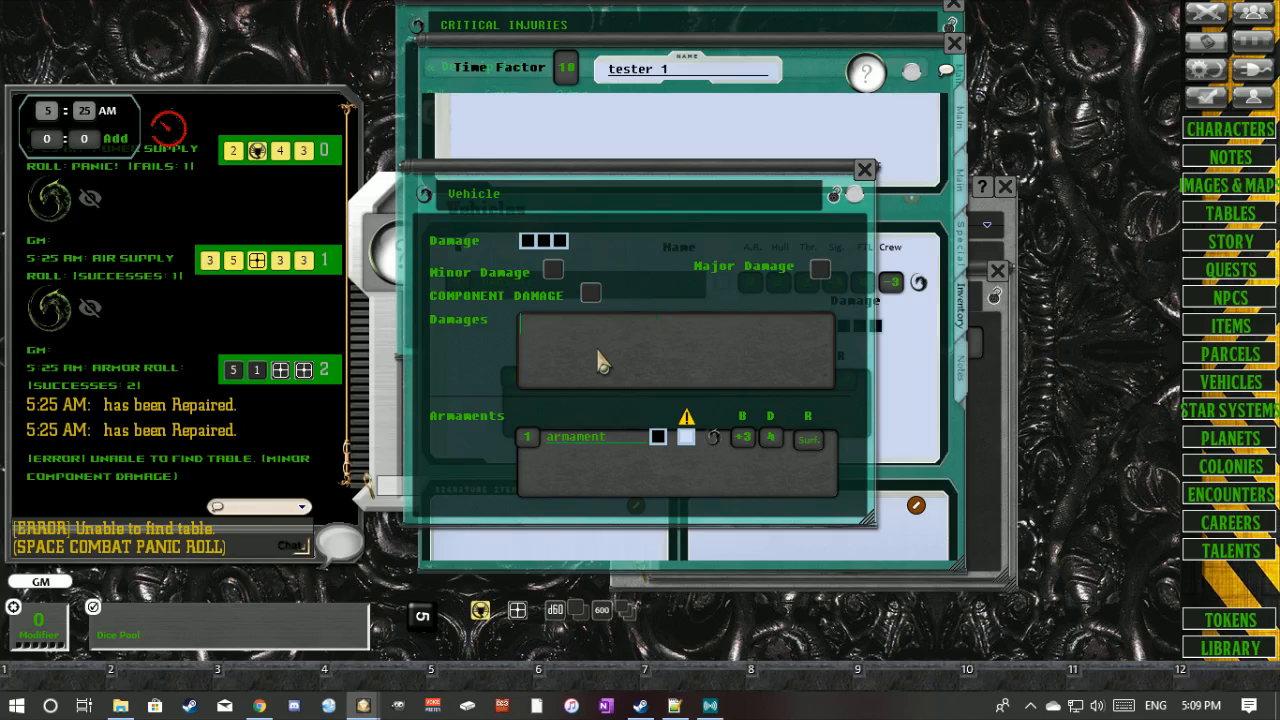
- Examine the armament's own record and the vehicle's Armaments, Int. Mods and Upgrades sections
{"action": "scroll", "coordinate": [597, 362], "scroll_direction": "down", "scroll_amount": 3}
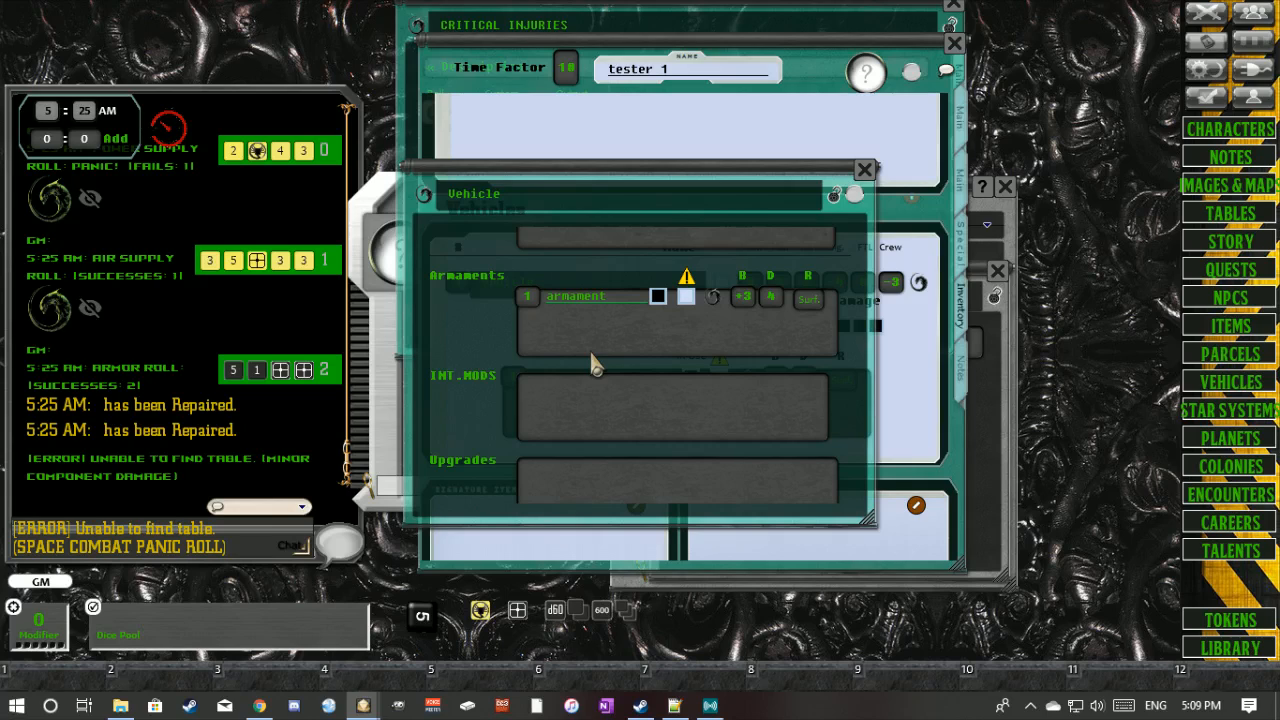
{"action": "left_click", "coordinate": [687, 296]}
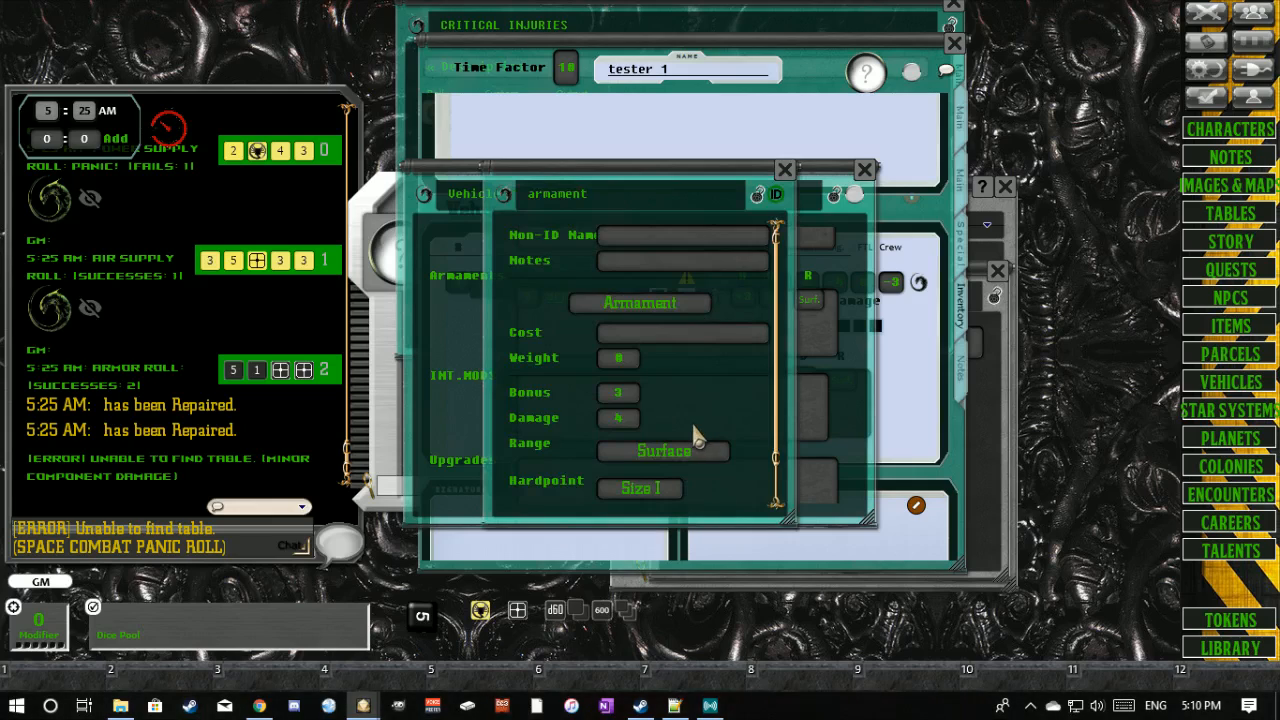
{"action": "left_click", "coordinate": [785, 170]}
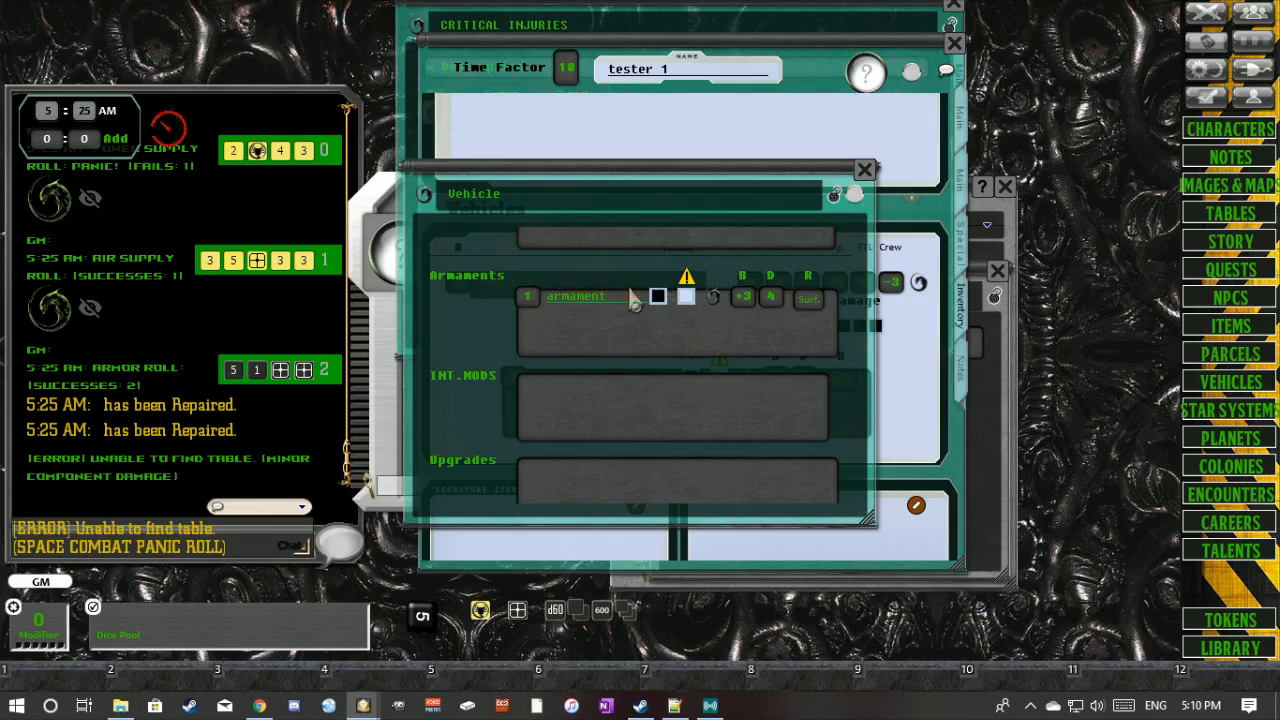
{"action": "scroll", "coordinate": [608, 385], "scroll_direction": "down", "scroll_amount": 2}
{"action": "scroll", "coordinate": [540, 455], "scroll_direction": "up", "scroll_amount": 1}
{"action": "scroll", "coordinate": [551, 294], "scroll_direction": "up", "scroll_amount": 1}
{"action": "scroll", "coordinate": [551, 305], "scroll_direction": "down", "scroll_amount": 3}
{"action": "scroll", "coordinate": [551, 306], "scroll_direction": "up", "scroll_amount": 4}
{"action": "scroll", "coordinate": [570, 408], "scroll_direction": "down", "scroll_amount": 3}
{"action": "scroll", "coordinate": [570, 408], "scroll_direction": "up", "scroll_amount": 3}
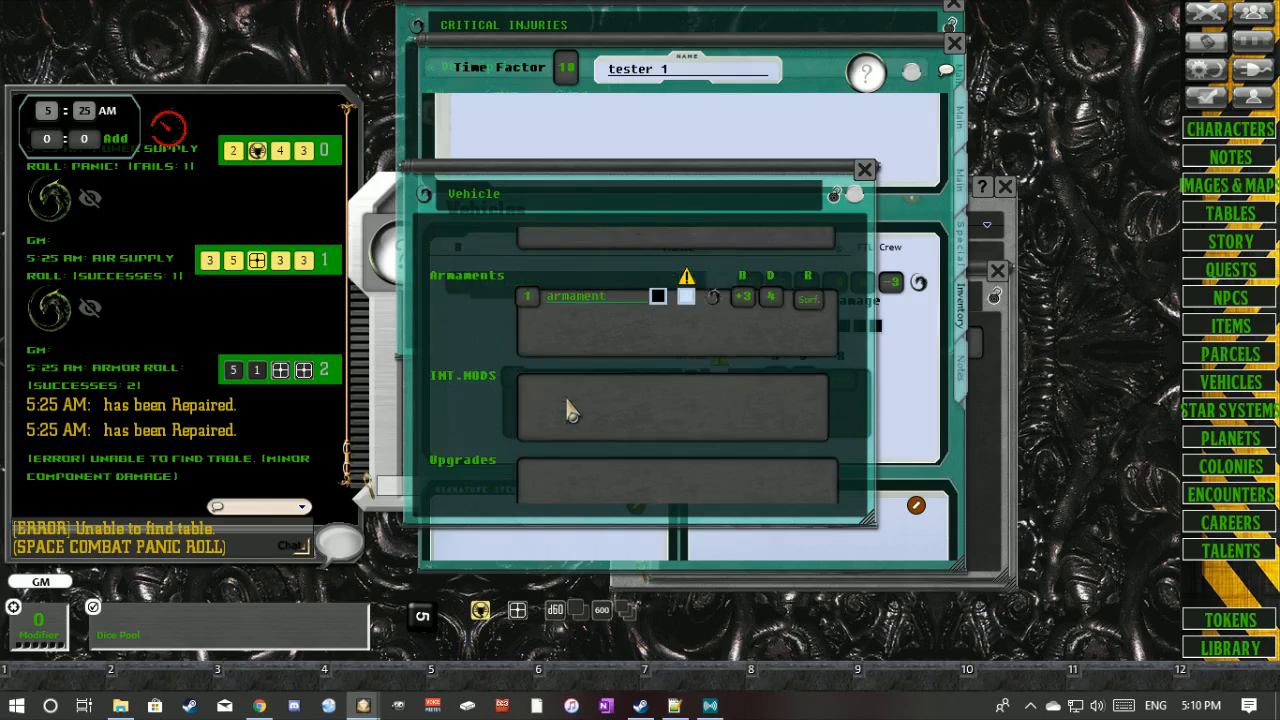
- Place the armament's record beside the vehicle record and cycle its item type through Countermeasure, Food/Water and Miscellaneous to Gear
{"action": "left_click", "coordinate": [712, 297]}
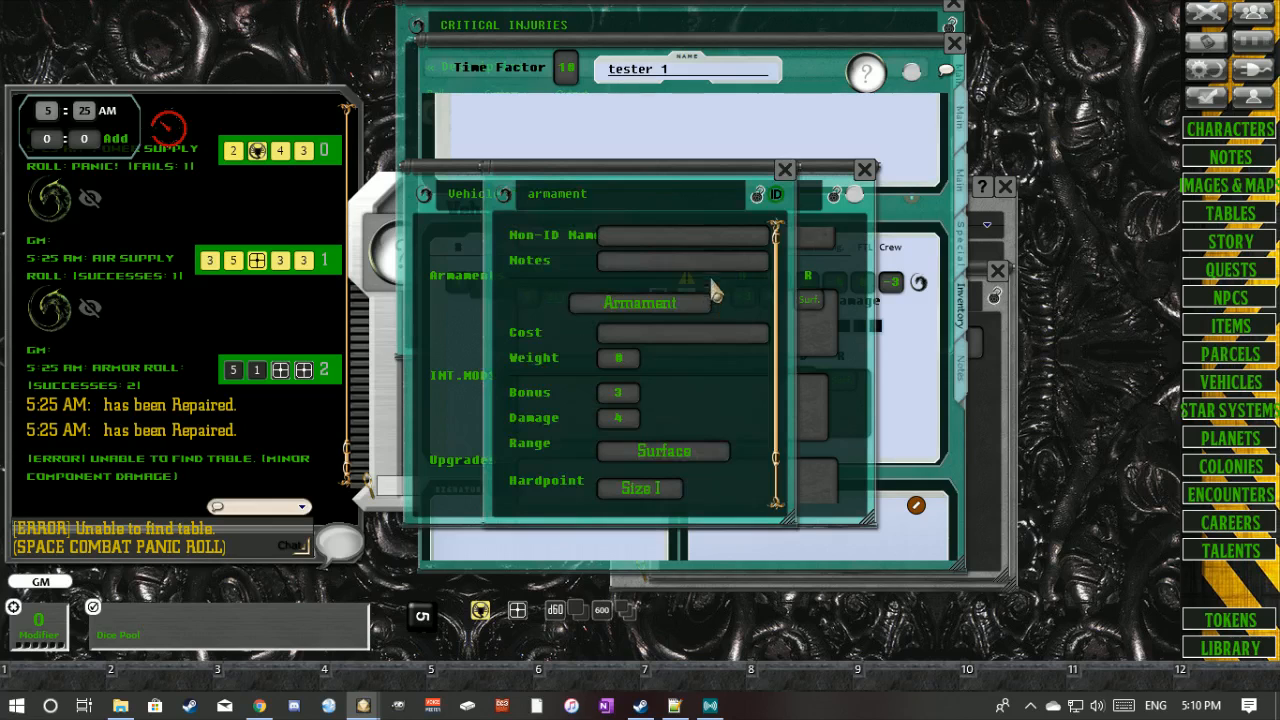
{"action": "left_click", "coordinate": [667, 305]}
{"action": "left_click_drag", "start_coordinate": [698, 408], "coordinate": [1101, 384]}
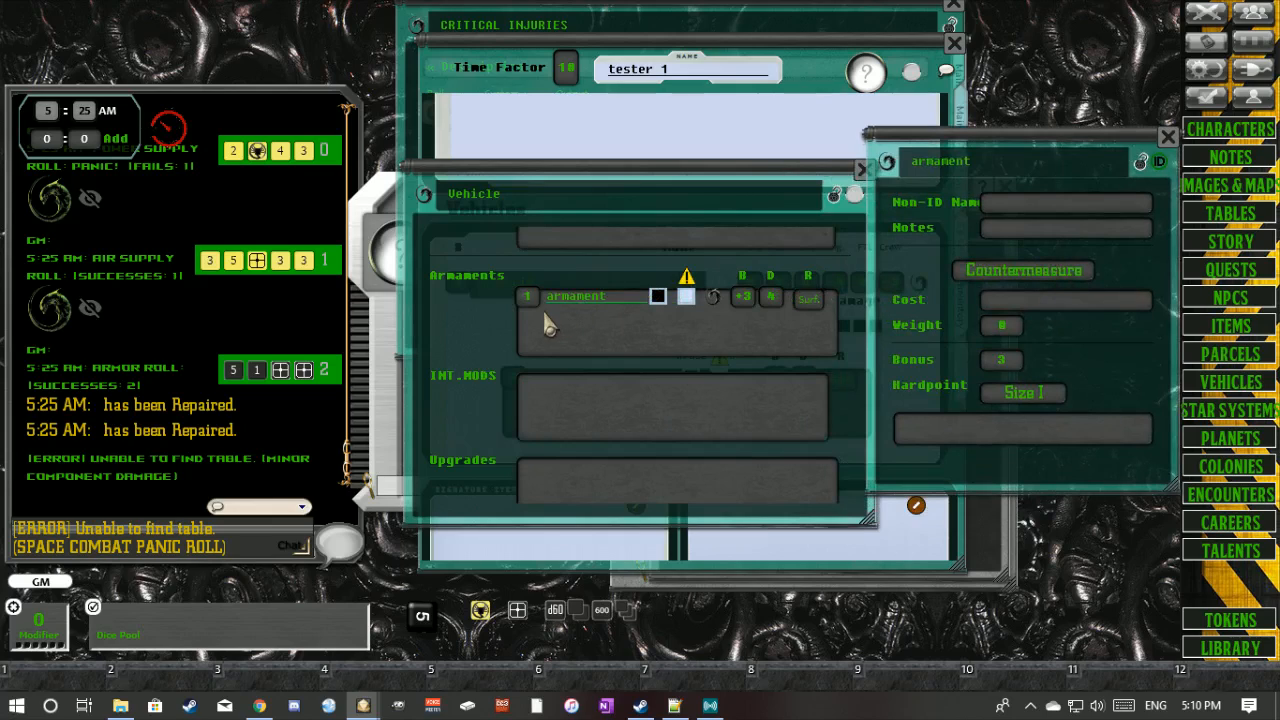
{"action": "left_click", "coordinate": [1025, 281]}
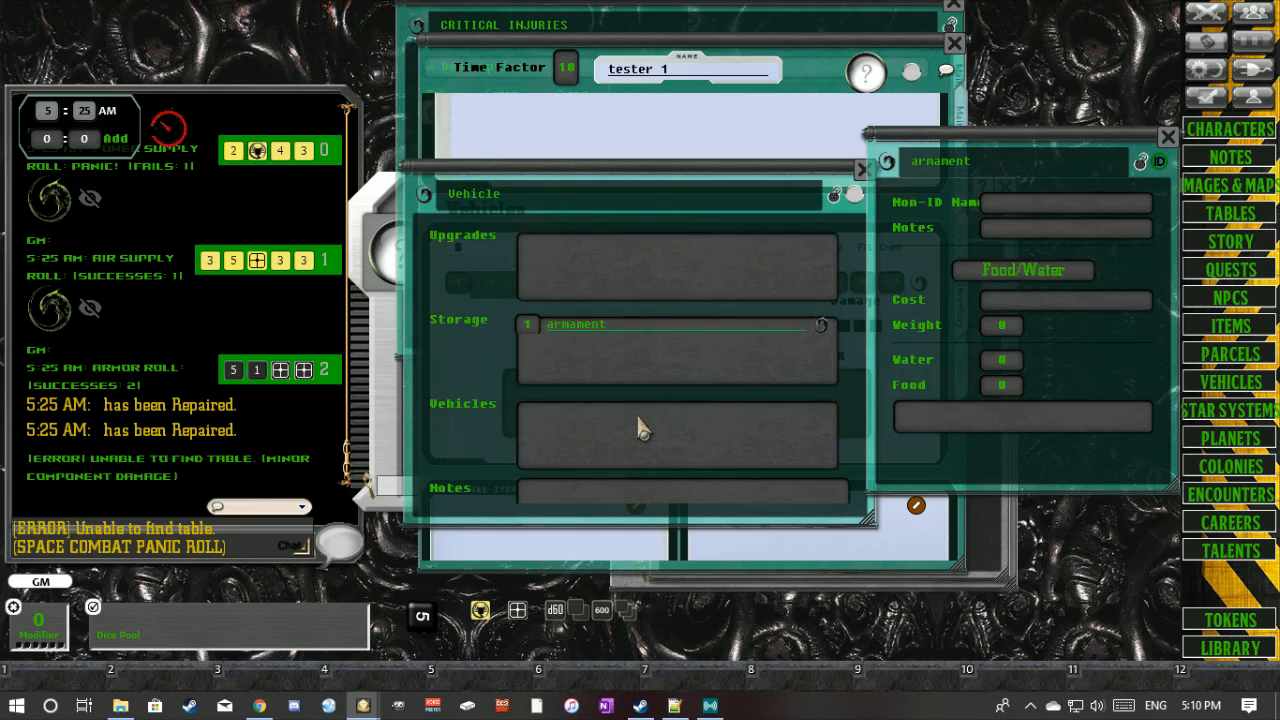
{"action": "left_click", "coordinate": [995, 285]}
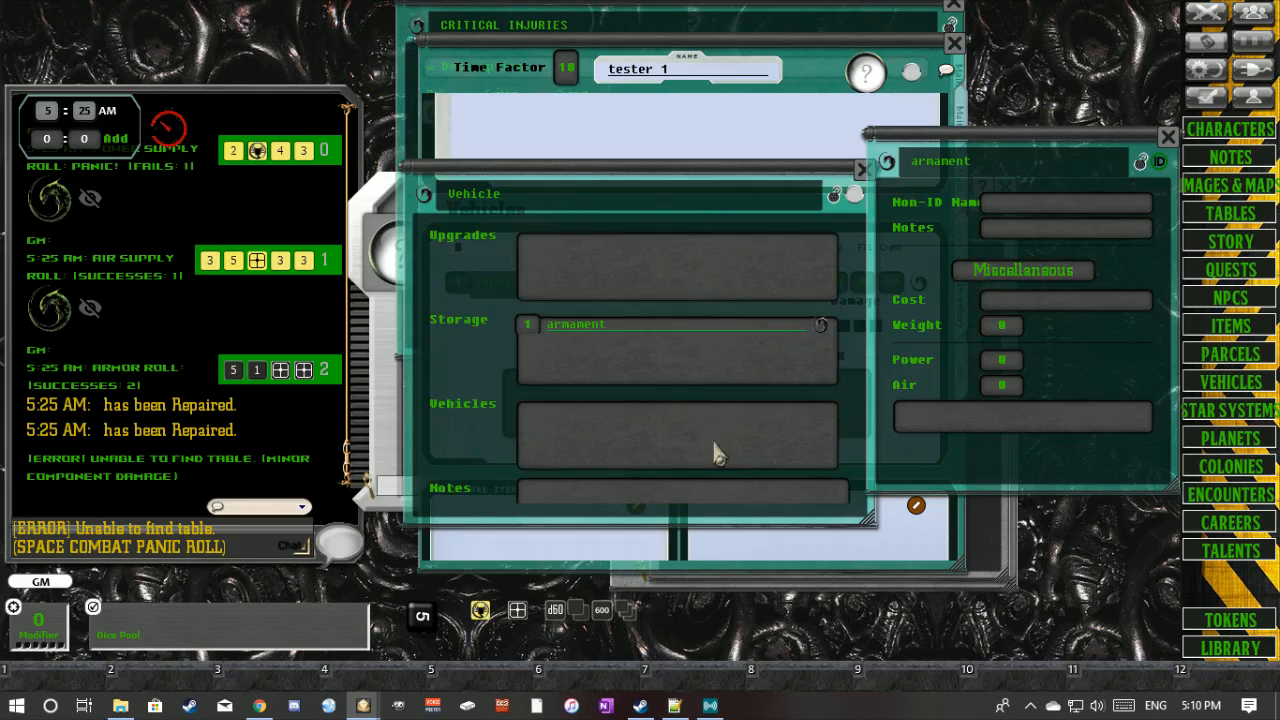
{"action": "left_click", "coordinate": [988, 280]}
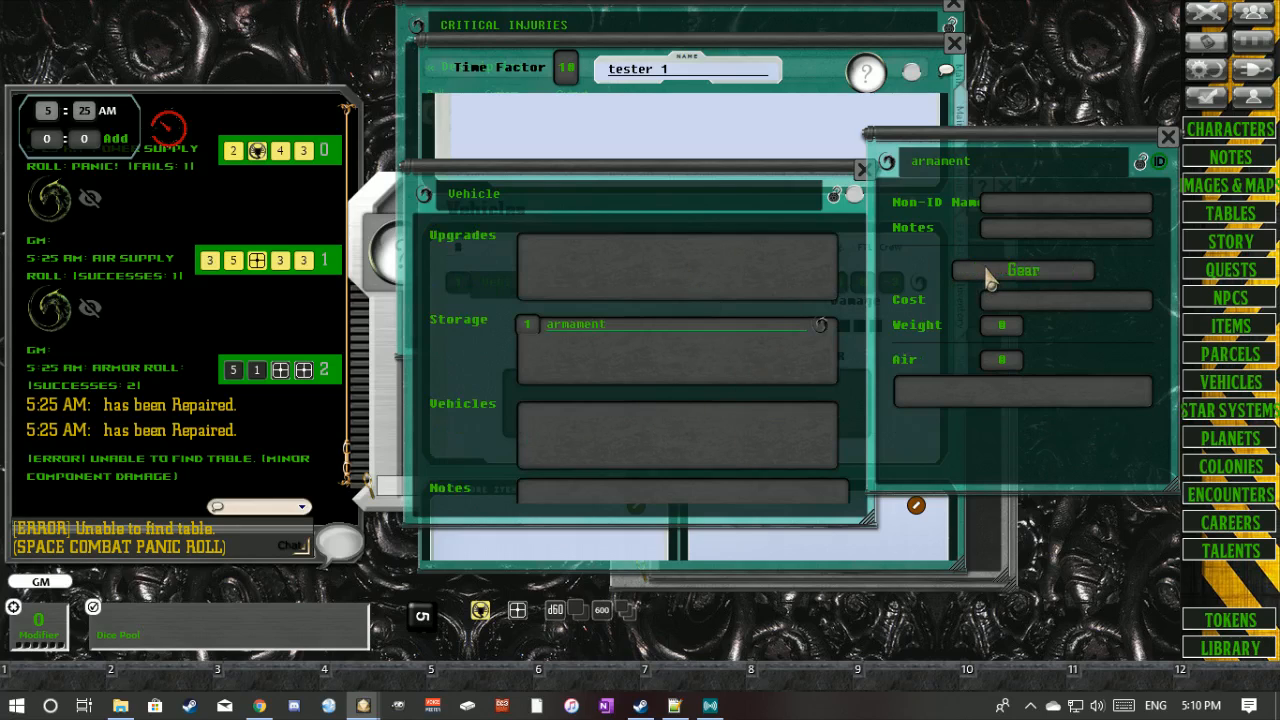
- Cycle the item type on through S.S. Internal Module and S.S. Upgrade back to Armament, and close the armament's record
{"action": "left_click", "coordinate": [988, 280]}
{"action": "left_click", "coordinate": [988, 275]}
{"action": "left_click", "coordinate": [988, 278]}
{"action": "left_click", "coordinate": [1002, 275]}
{"action": "left_click_drag", "start_coordinate": [818, 334], "coordinate": [634, 400]}
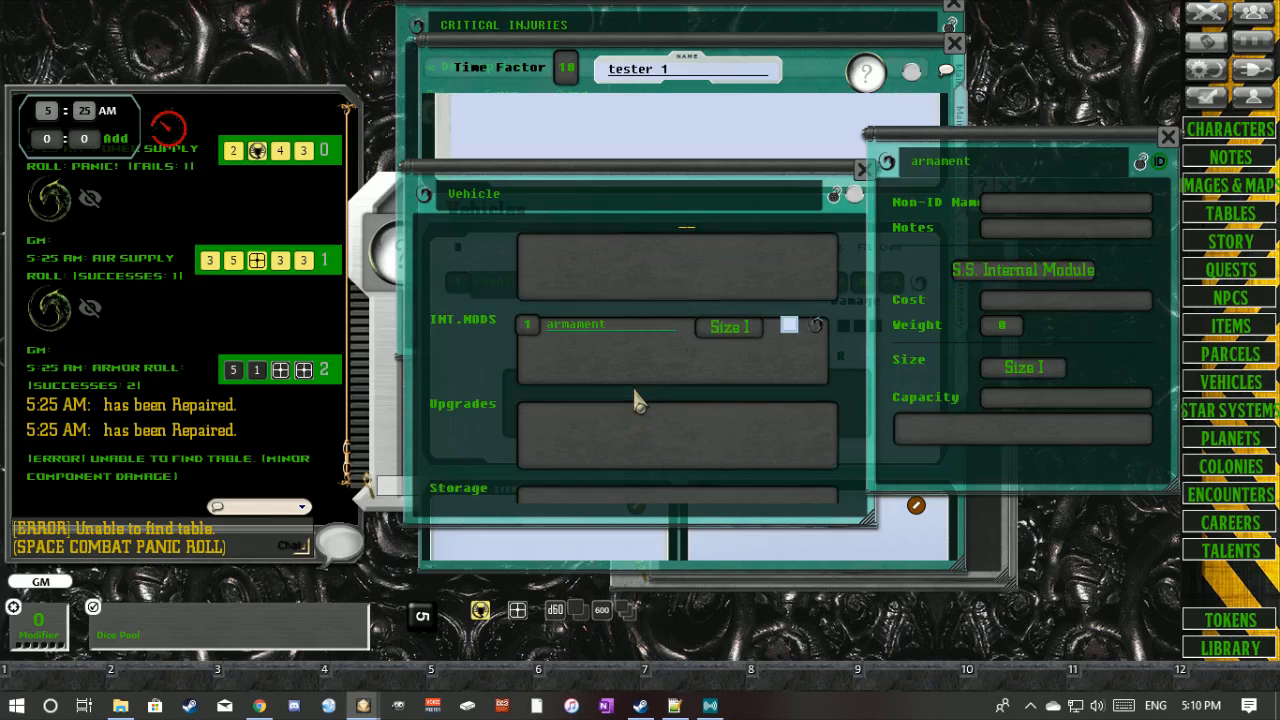
{"action": "left_click", "coordinate": [976, 283]}
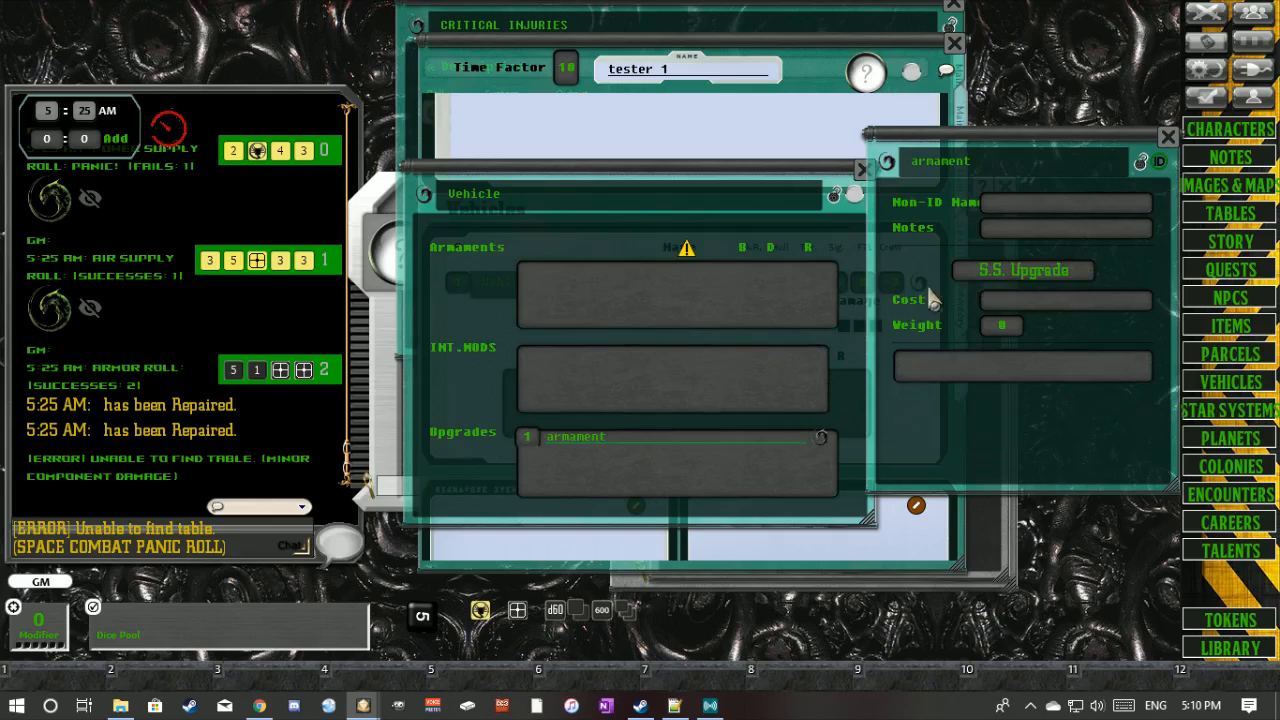
{"action": "left_click", "coordinate": [984, 279]}
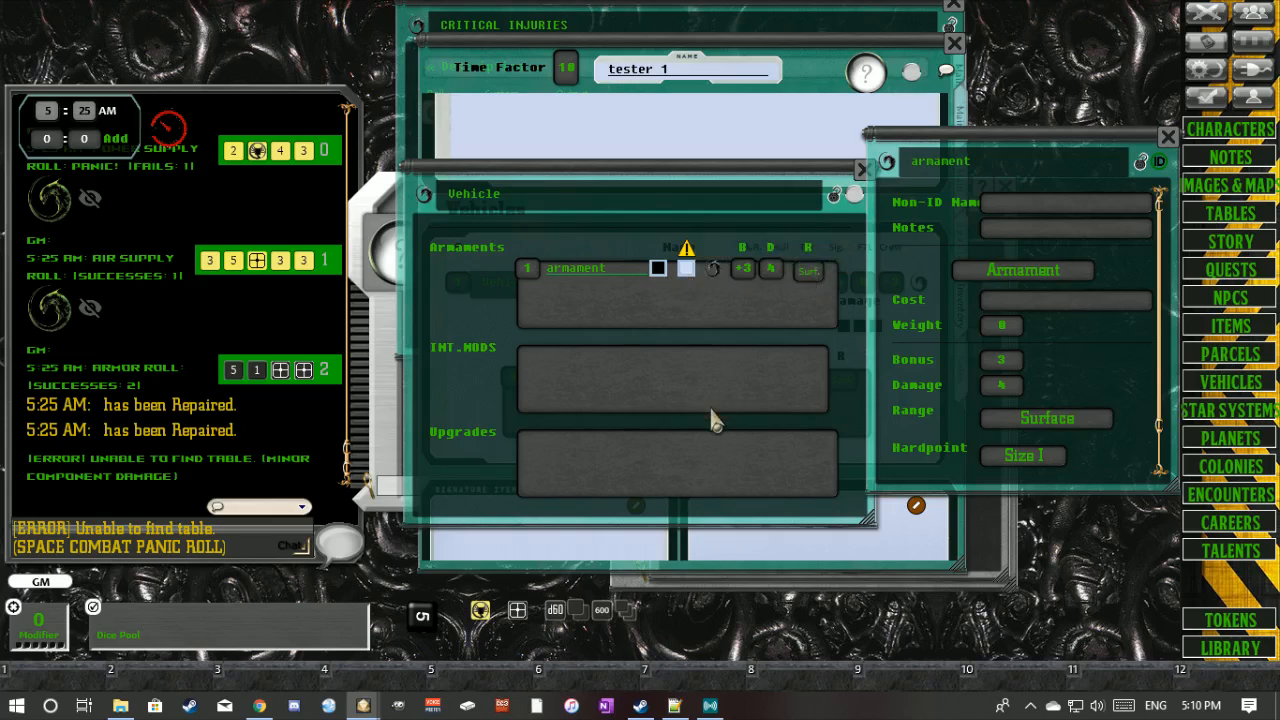
{"action": "scroll", "coordinate": [713, 420], "scroll_direction": "down", "scroll_amount": 2}
{"action": "scroll", "coordinate": [710, 409], "scroll_direction": "down", "scroll_amount": 4}
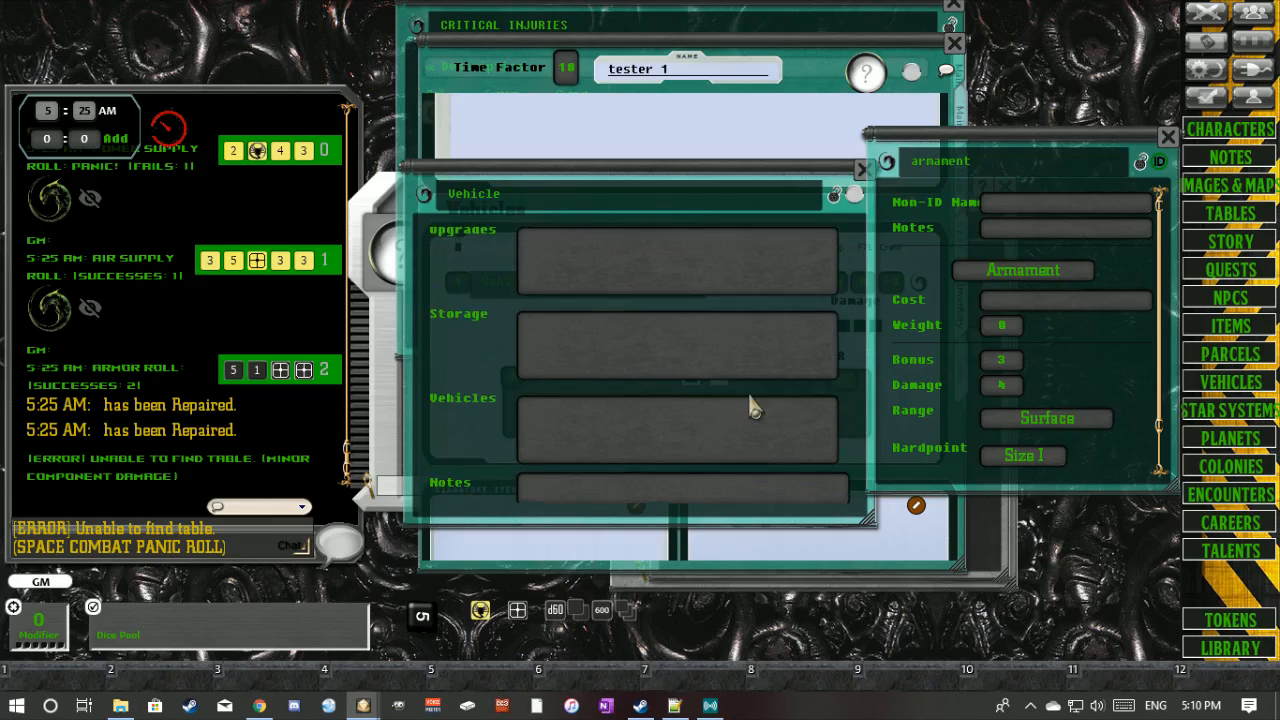
{"action": "left_click", "coordinate": [1167, 137]}
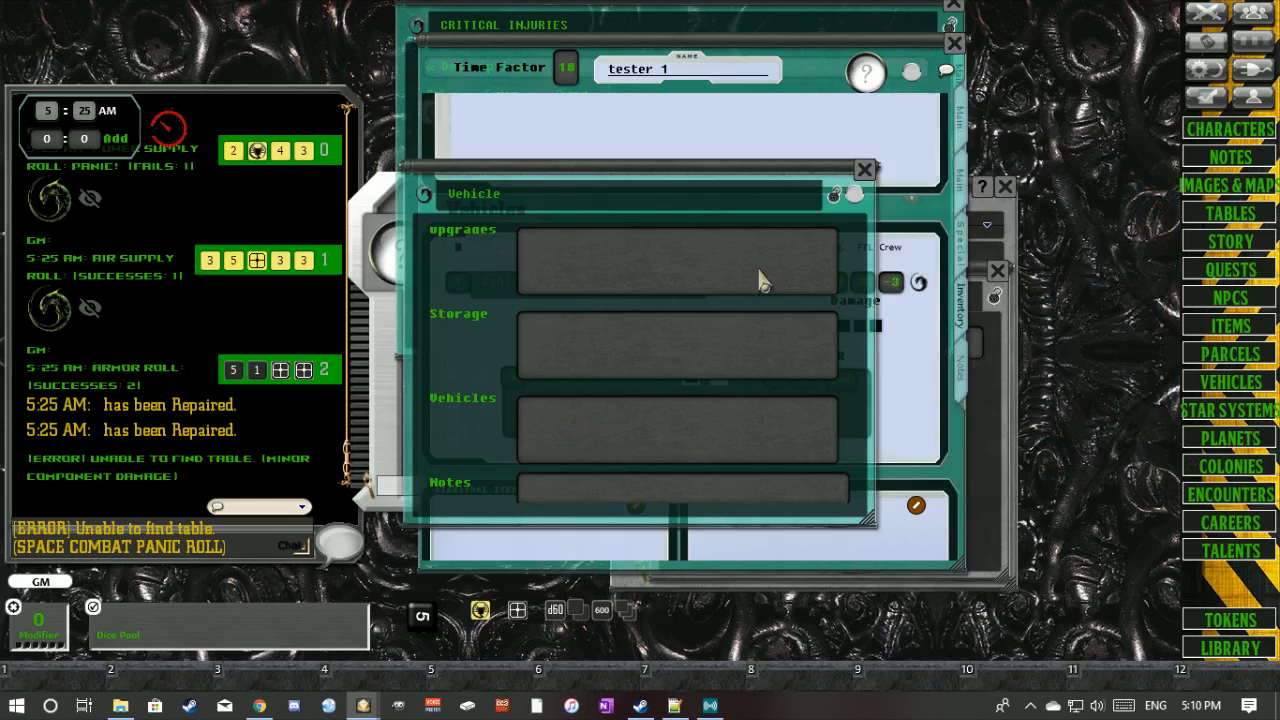
- Add a blank entry to the Vehicles list inside the vehicle record, and open its record for viewing
{"action": "left_click_drag", "start_coordinate": [424, 194], "coordinate": [560, 438]}
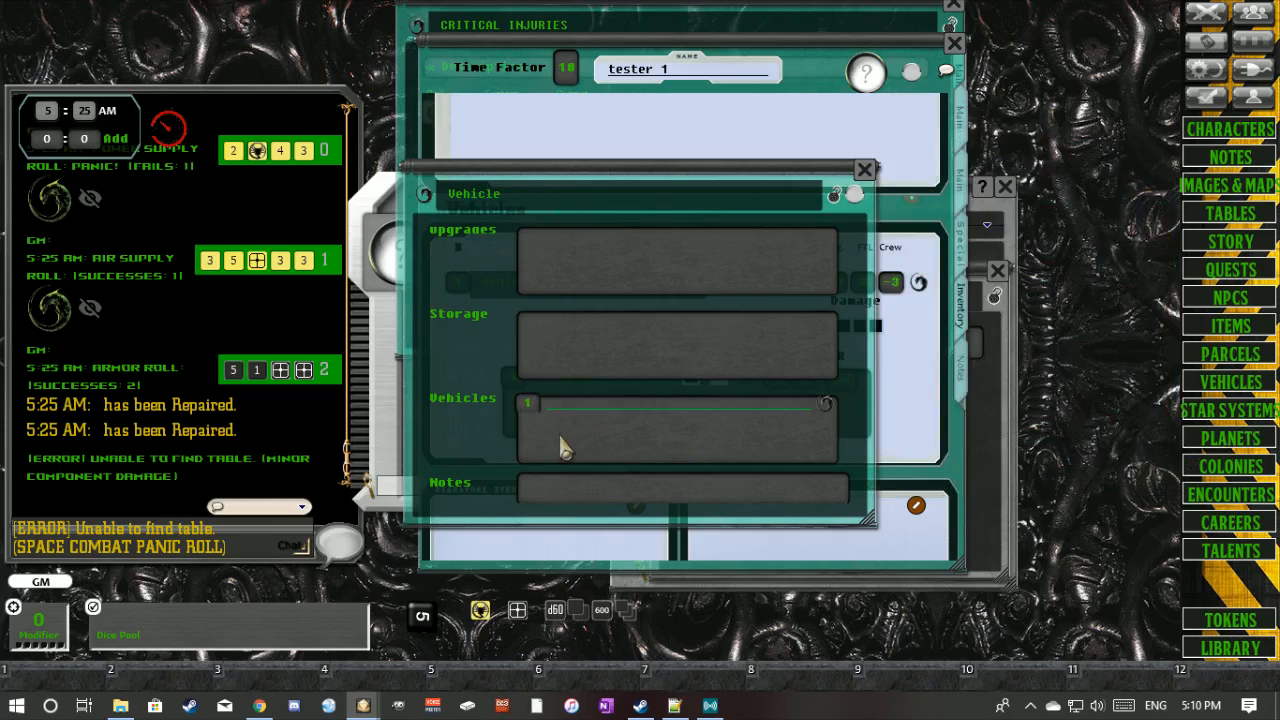
{"action": "left_click", "coordinate": [826, 404]}
{"action": "left_click_drag", "start_coordinate": [860, 398], "coordinate": [802, 431]}
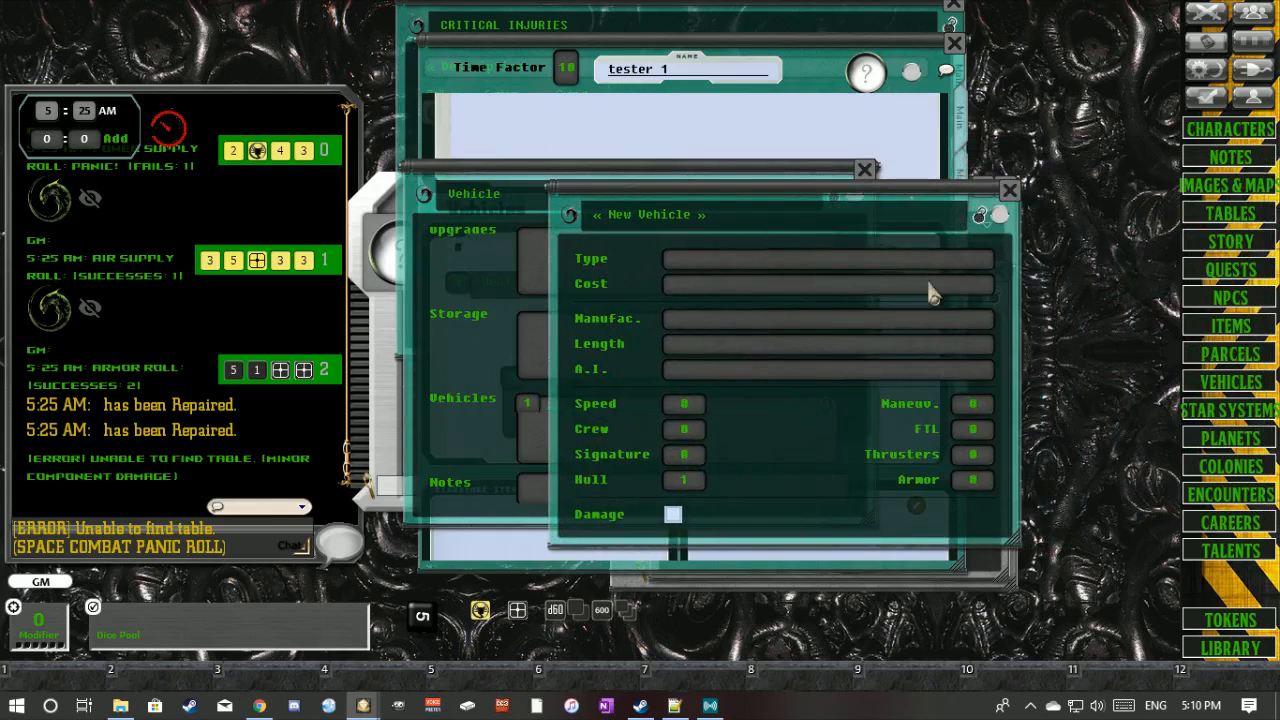
{"action": "left_click", "coordinate": [1007, 188]}
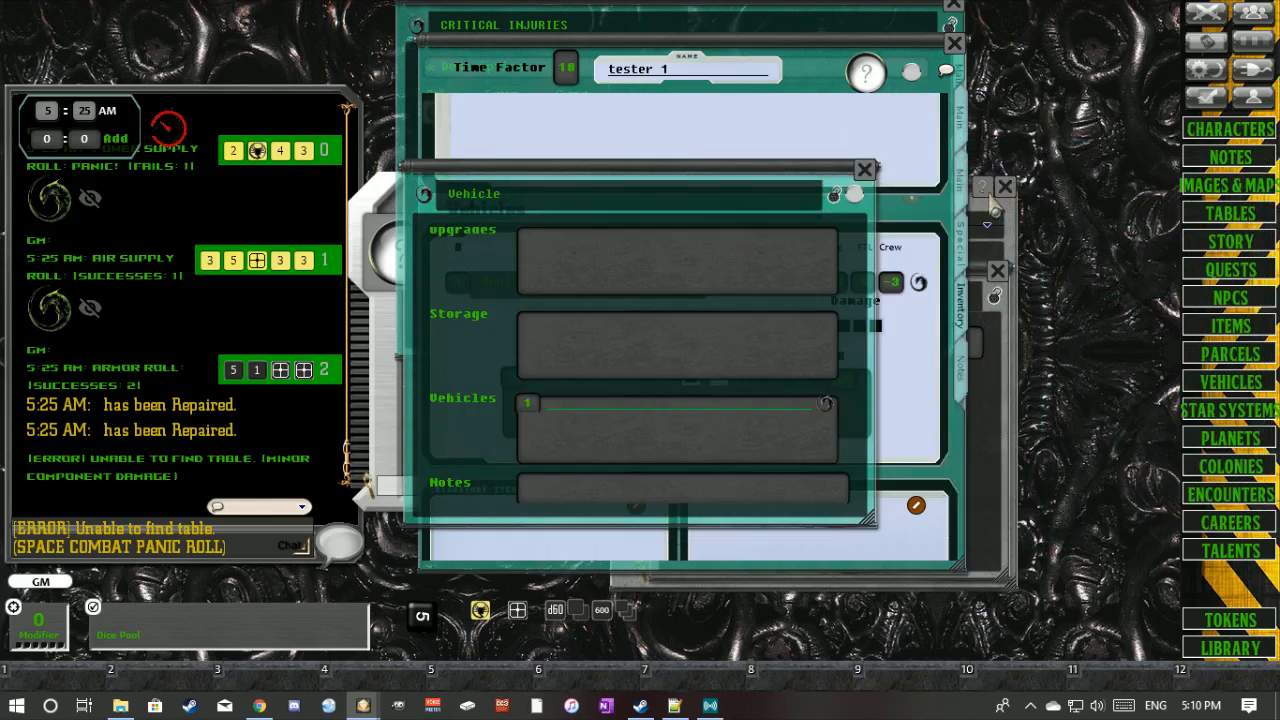
- Delete the blank entry from the vehicle record's Vehicles list
{"action": "right_click", "coordinate": [738, 420]}
{"action": "left_click", "coordinate": [683, 457]}
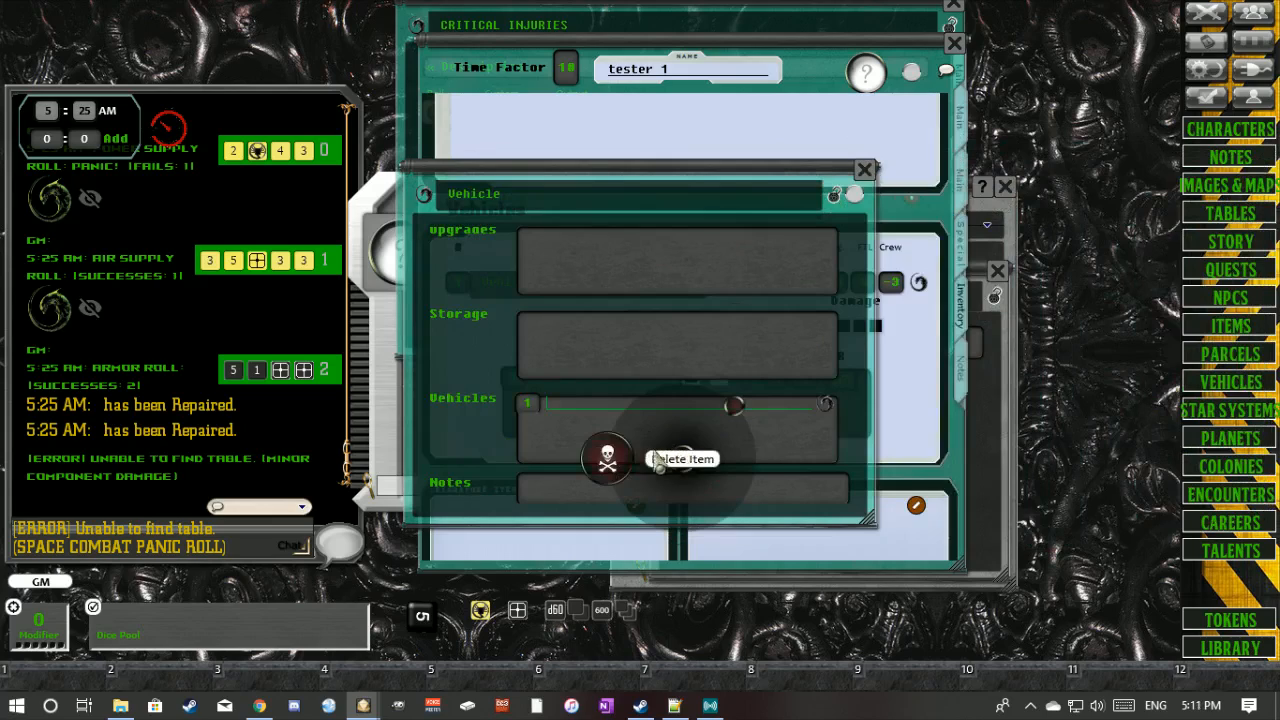
{"action": "left_click", "coordinate": [616, 465]}
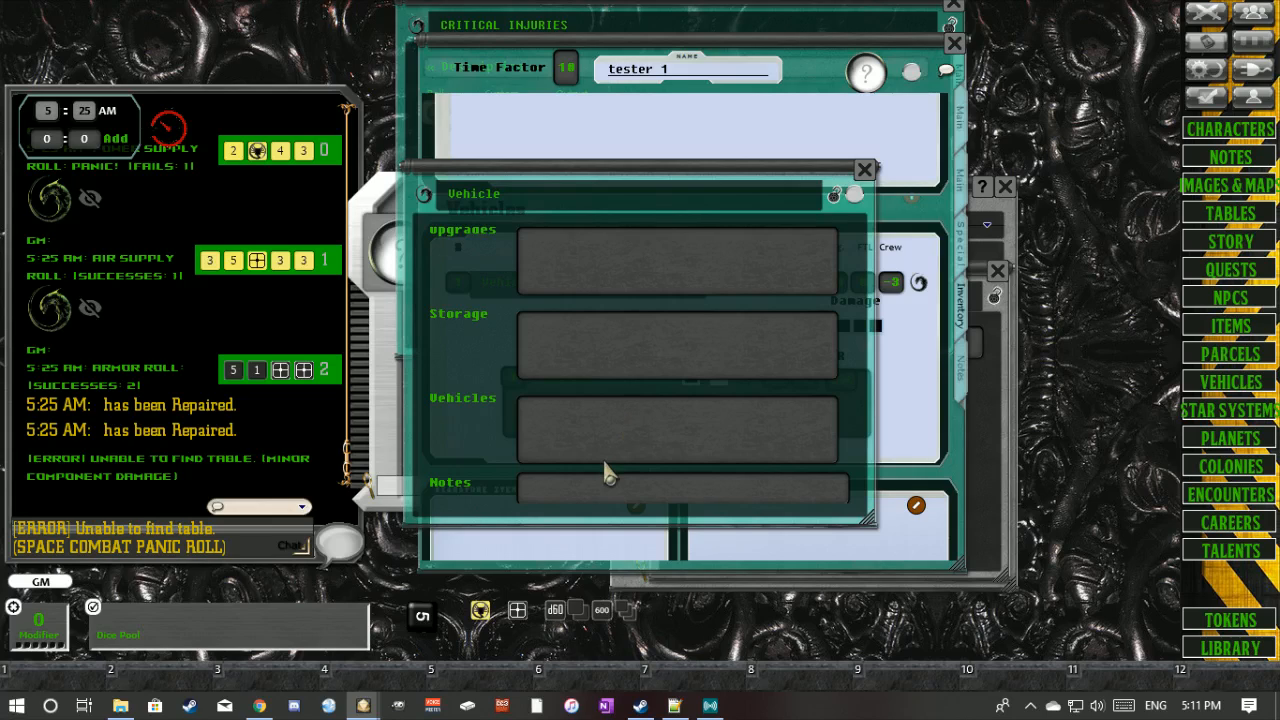
- Enter random placeholder text in the vehicle record's Notes field and erase it completely
{"action": "left_click", "coordinate": [581, 491]}
{"action": "type", "text": "fhmfhmfhmfhfhmfgn"}
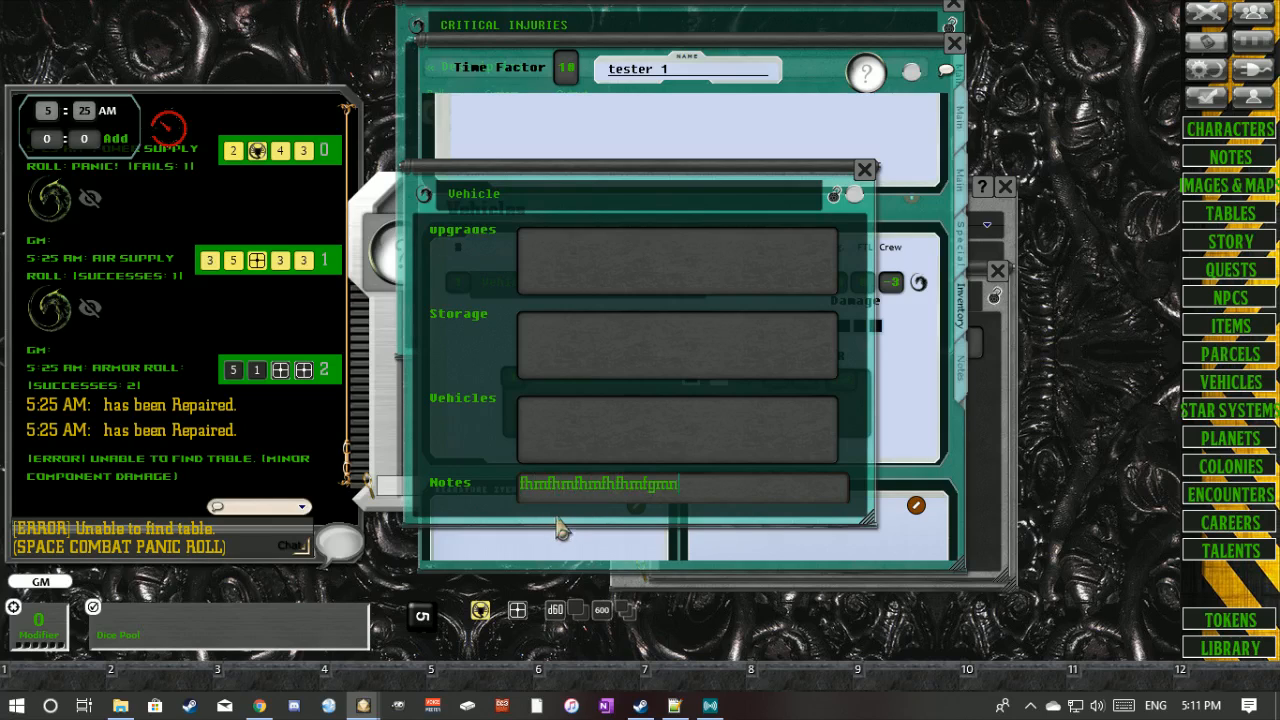
{"action": "key", "text": "BackSpace"}
{"action": "key", "text": "BackSpace"}
{"action": "key", "text": "BackSpace"}
{"action": "key", "text": "BackSpace"}
{"action": "key", "text": "BackSpace"}
{"action": "key", "text": "BackSpace"}
{"action": "key", "text": "BackSpace"}
{"action": "key", "text": "BackSpace"}
{"action": "key", "text": "BackSpace"}
{"action": "key", "text": "BackSpace"}
{"action": "key", "text": "BackSpace"}
{"action": "key", "text": "BackSpace"}
{"action": "key", "text": "BackSpace"}
{"action": "key", "text": "BackSpace"}
{"action": "key", "text": "BackSpace"}
{"action": "key", "text": "BackSpace"}
{"action": "key", "text": "BackSpace"}
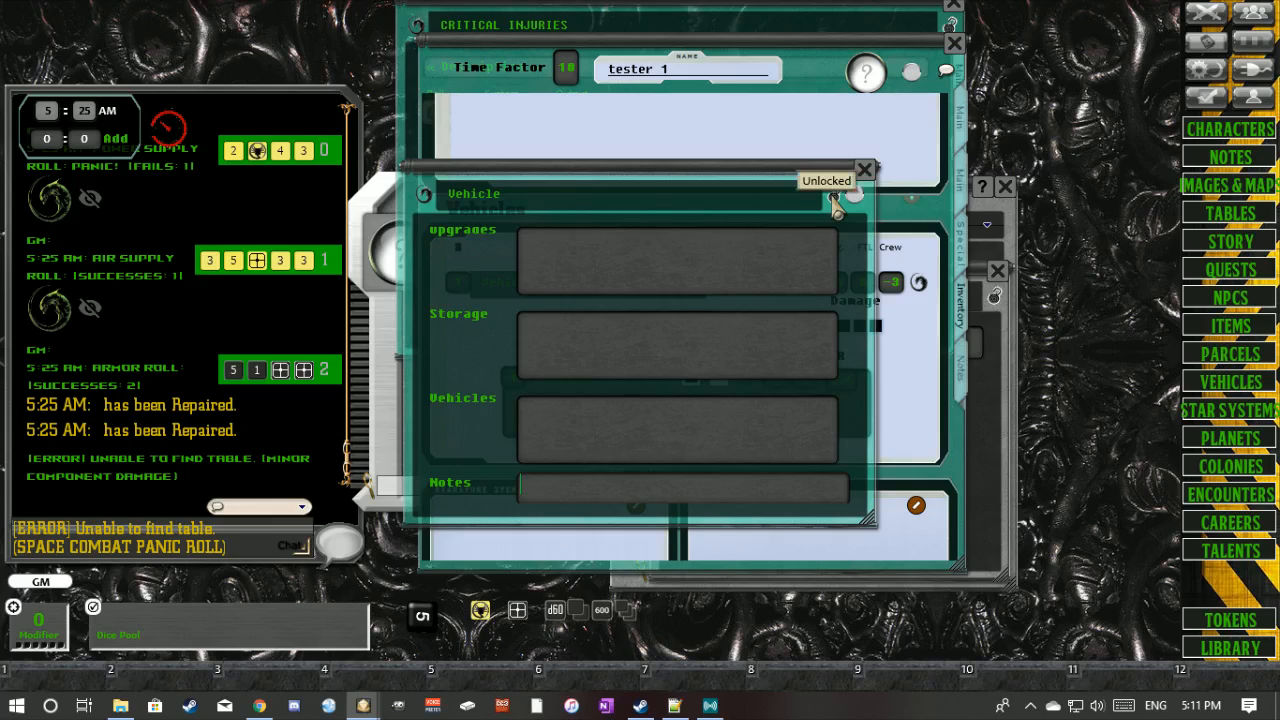
- Lock the vehicle record against editing, look back over its damage and stats sections, and close it
{"action": "scroll", "coordinate": [706, 371], "scroll_direction": "up", "scroll_amount": 5}
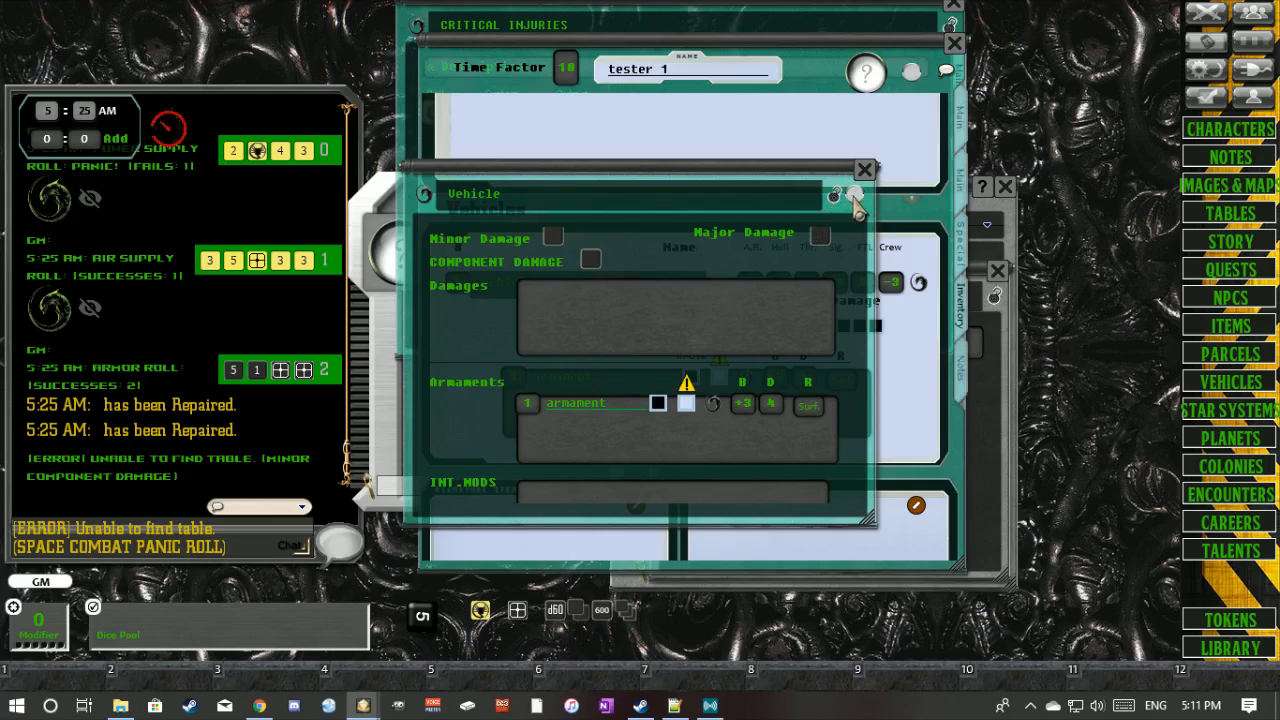
{"action": "scroll", "coordinate": [834, 205], "scroll_direction": "down", "scroll_amount": 1}
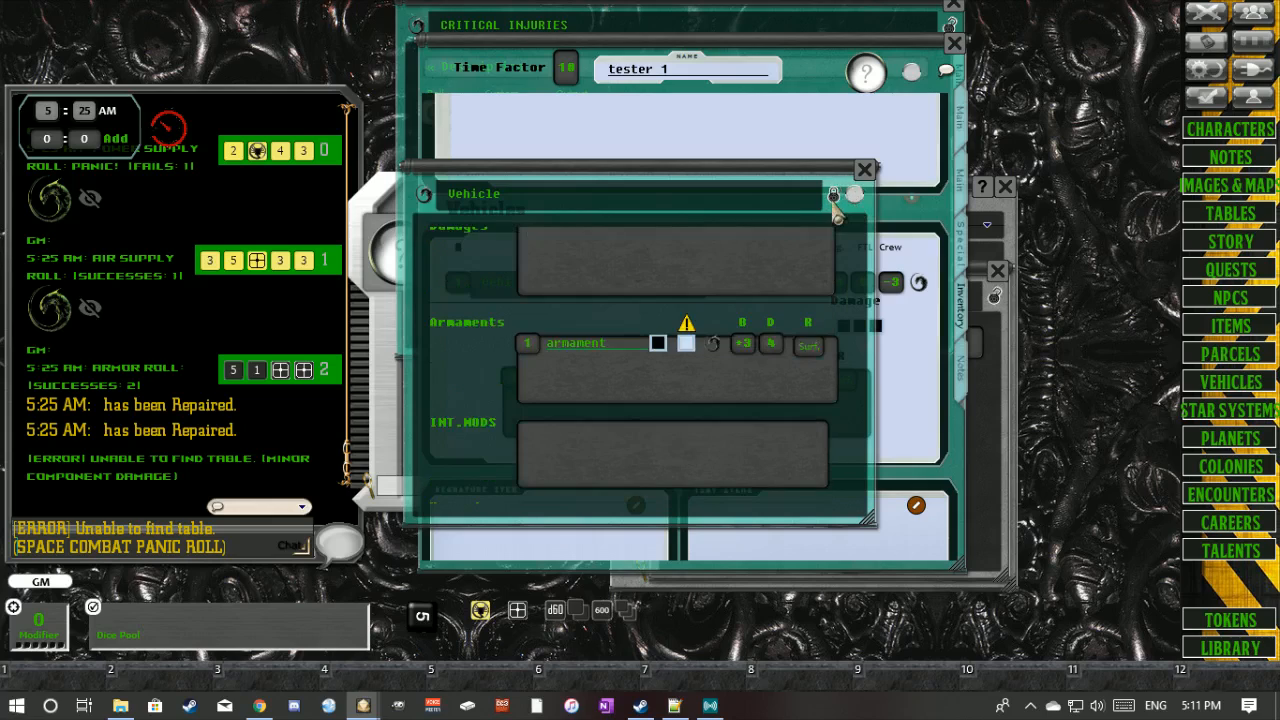
{"action": "scroll", "coordinate": [758, 332], "scroll_direction": "up", "scroll_amount": 4}
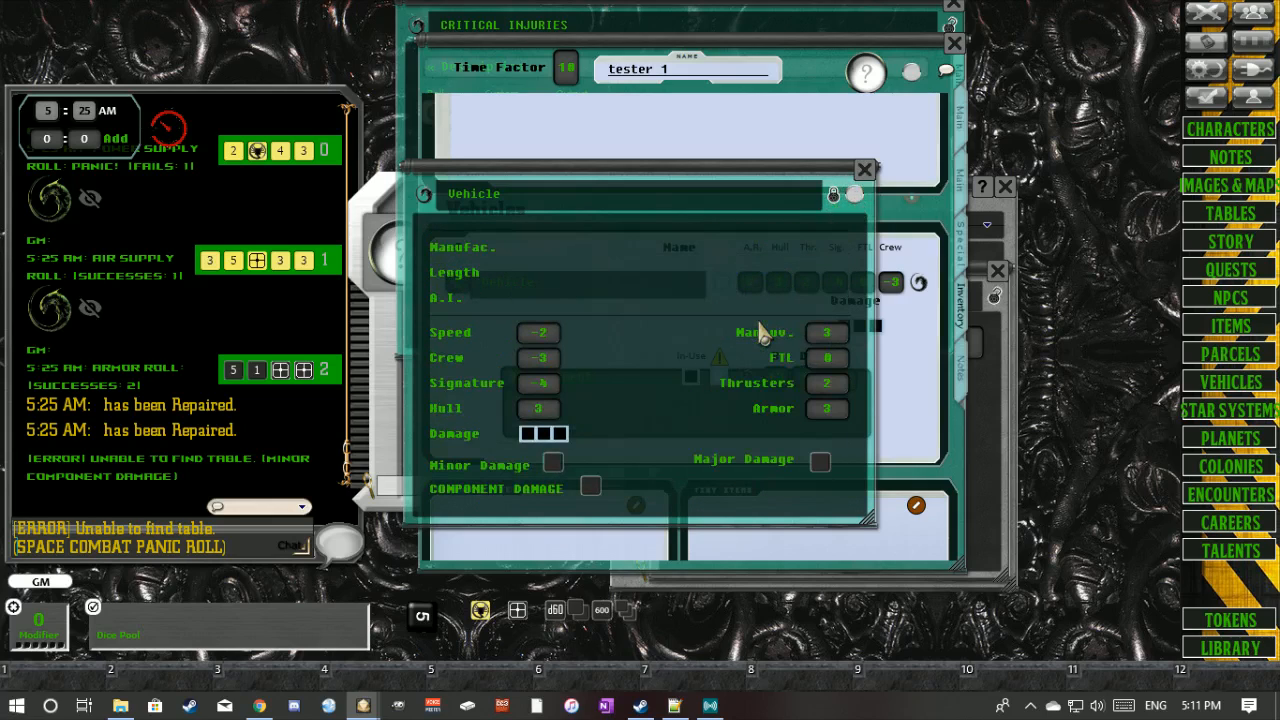
{"action": "left_click", "coordinate": [866, 170]}
- Roll a gunner action from the armament's bonus in the character's Vehicles section
{"action": "scroll", "coordinate": [606, 407], "scroll_direction": "down", "scroll_amount": 6}
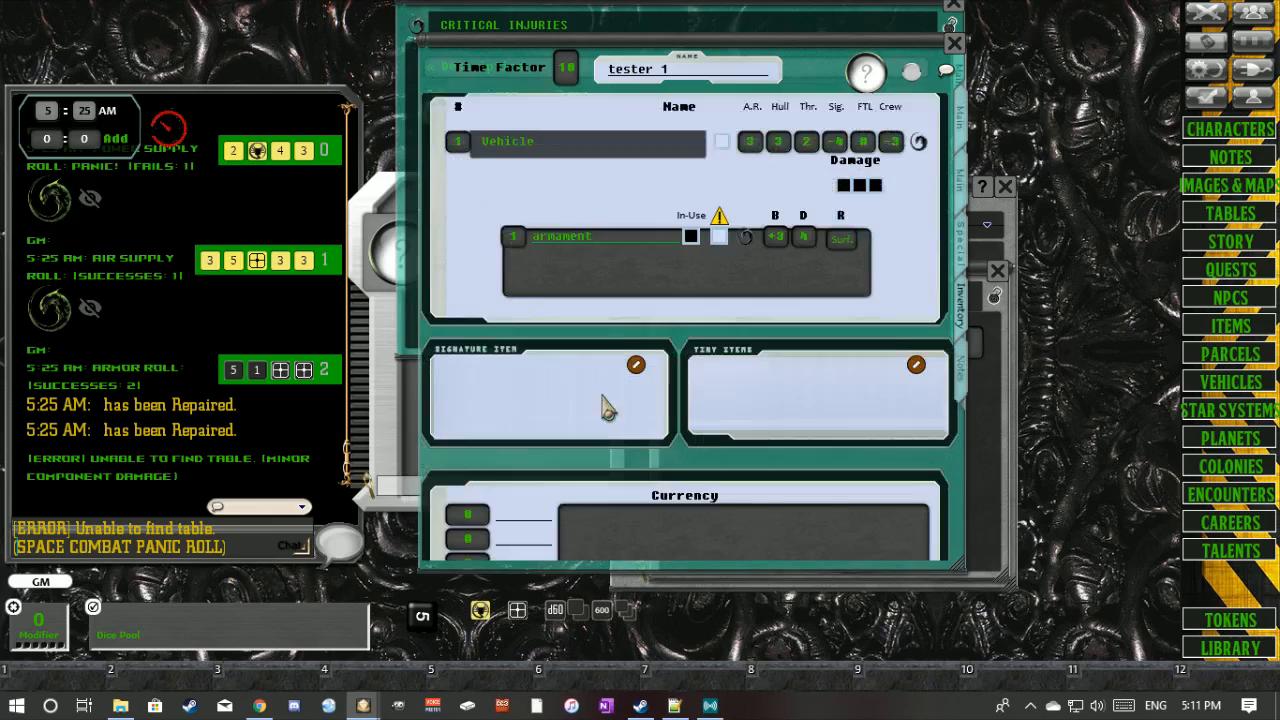
{"action": "scroll", "coordinate": [606, 406], "scroll_direction": "up", "scroll_amount": 4}
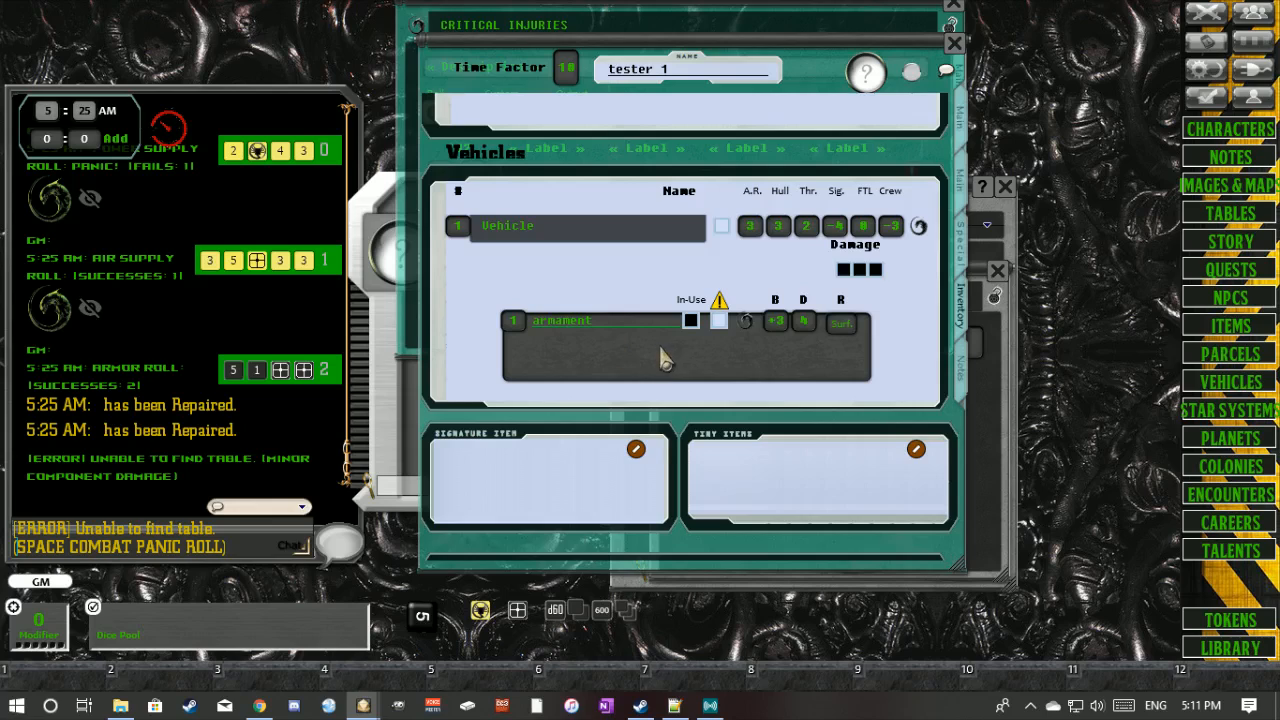
{"action": "scroll", "coordinate": [664, 360], "scroll_direction": "up", "scroll_amount": 1}
{"action": "double_click", "coordinate": [775, 352]}
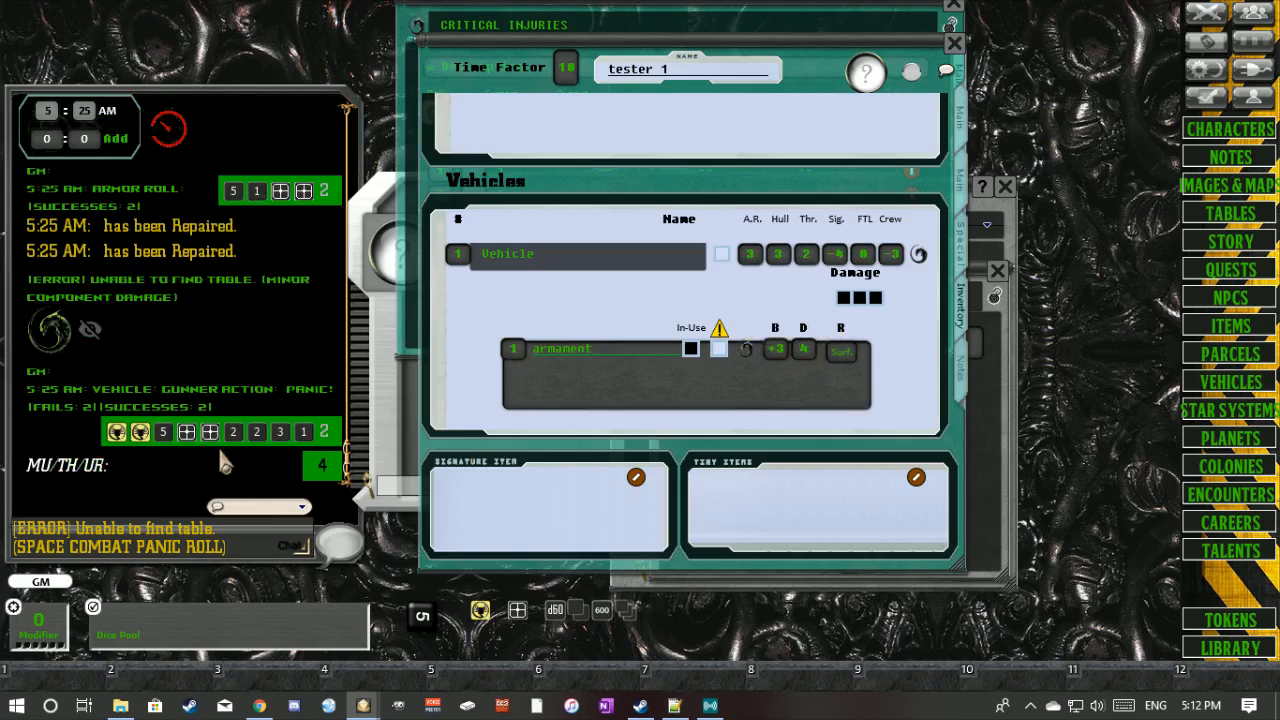
- Switch the armament's broken flag on and off, cycle its In-Use state, and set its range to Med
{"action": "left_click", "coordinate": [718, 350]}
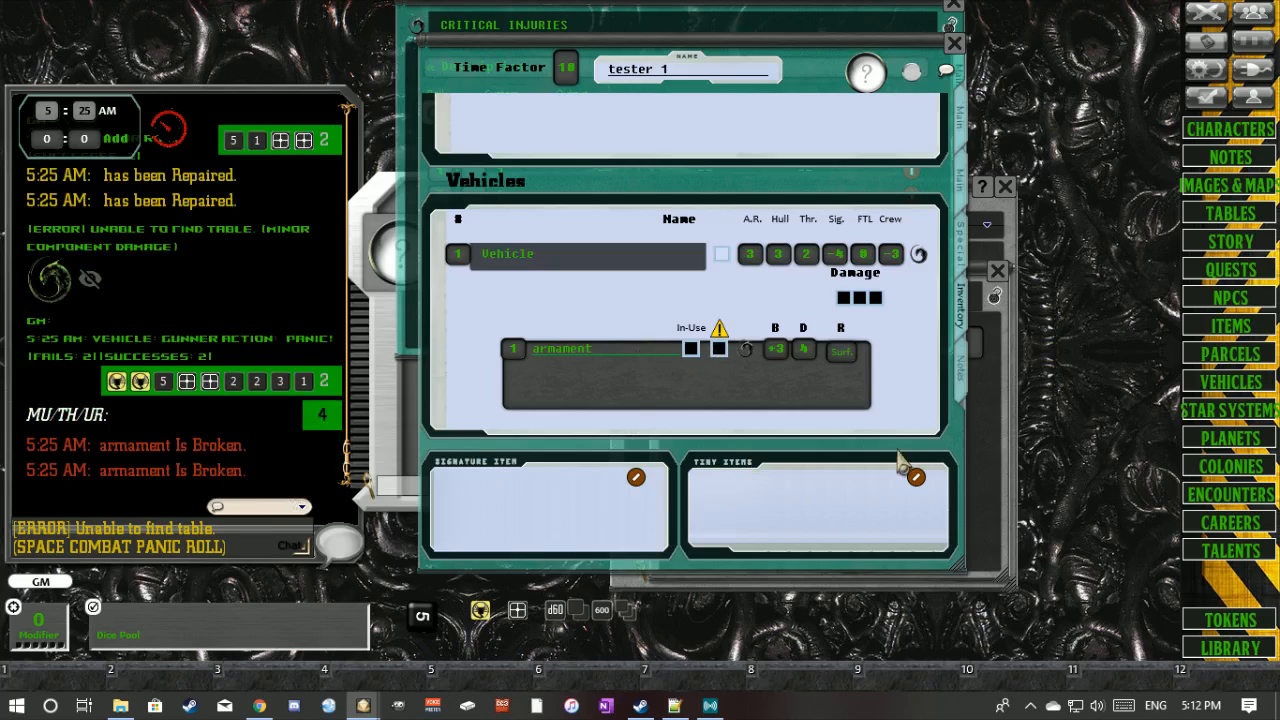
{"action": "left_click", "coordinate": [718, 350]}
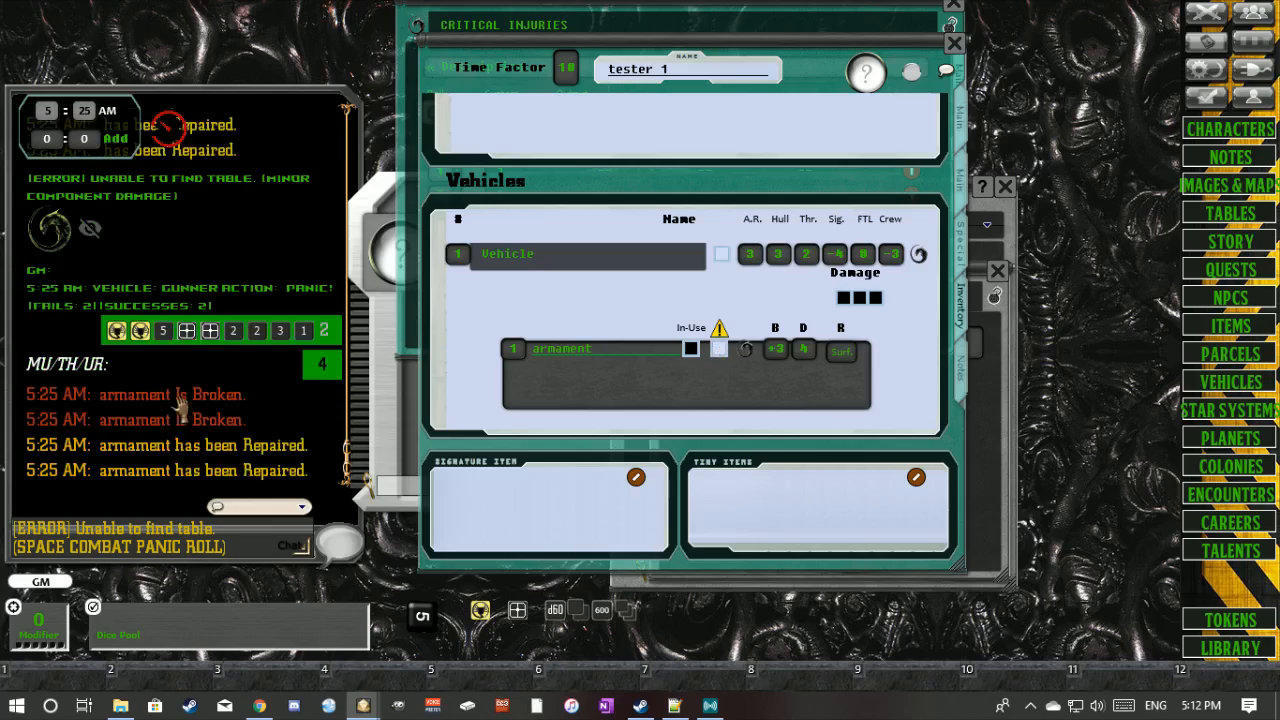
{"action": "left_click", "coordinate": [691, 350]}
{"action": "left_click", "coordinate": [691, 350]}
{"action": "left_click", "coordinate": [691, 350]}
{"action": "left_click", "coordinate": [841, 366]}
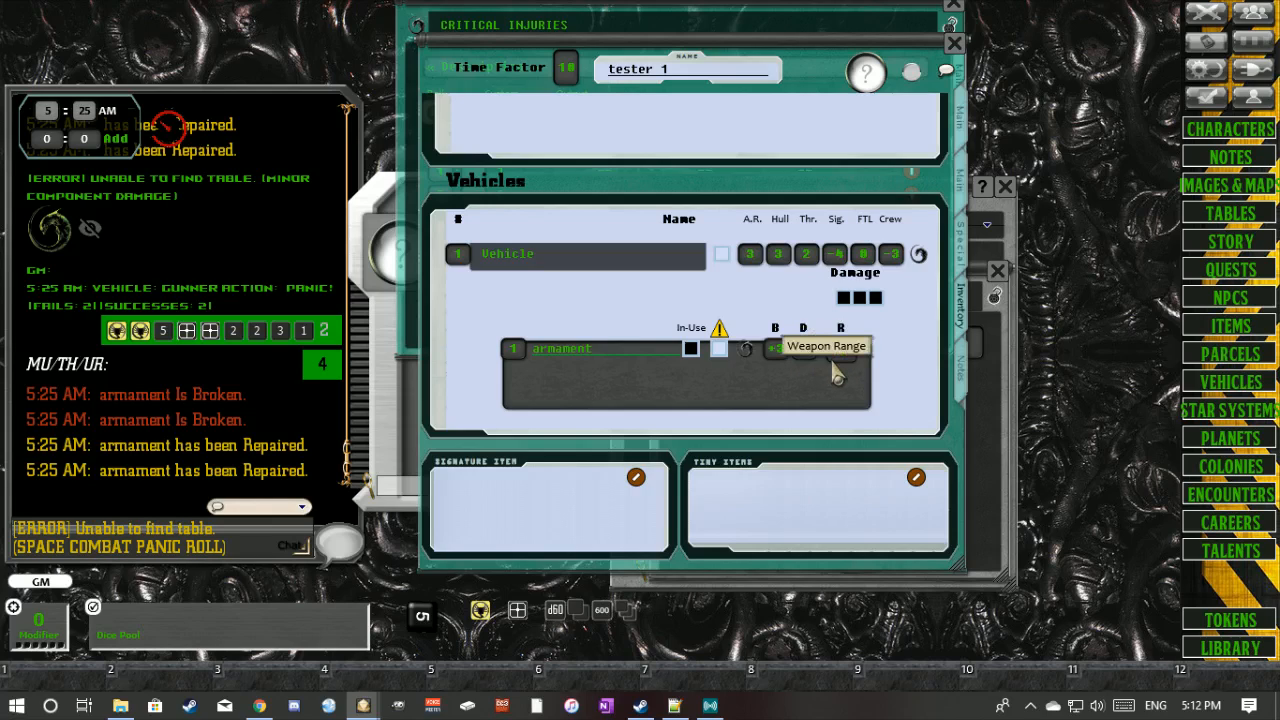
- Roll the vehicle's pilot action and armor from its listed ratings, and collapse its armament details
{"action": "double_click", "coordinate": [810, 262]}
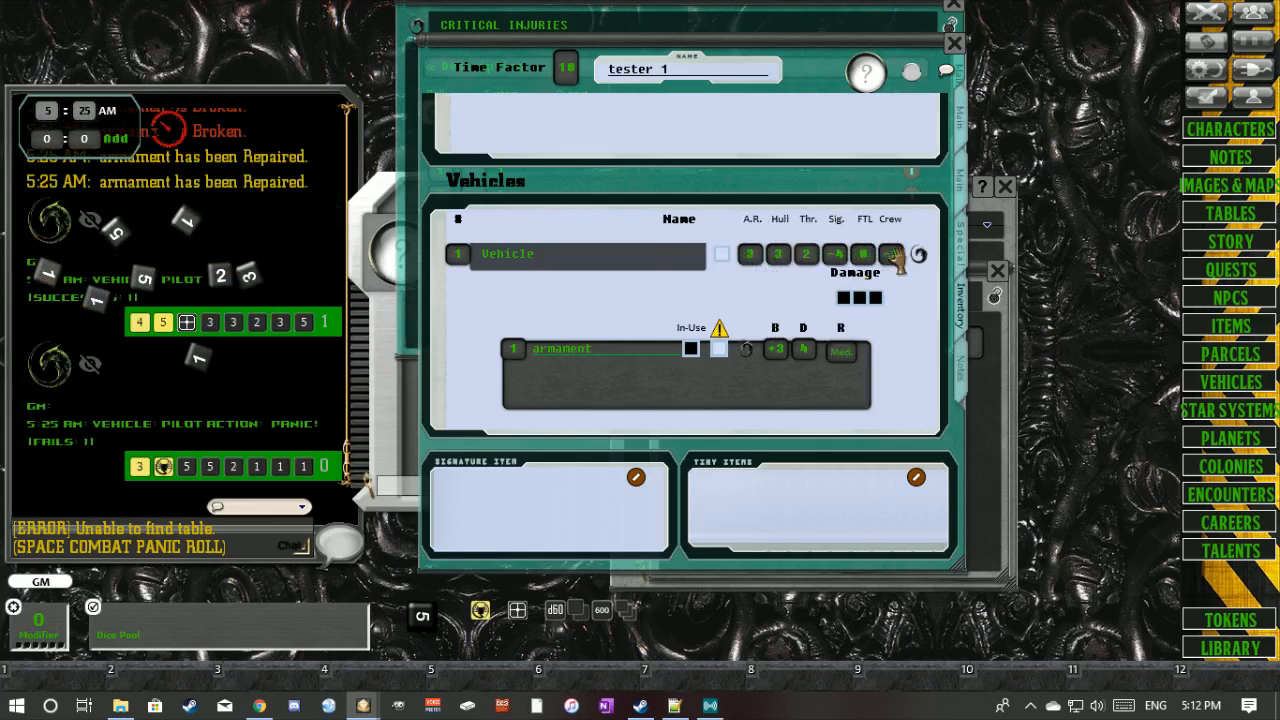
{"action": "double_click", "coordinate": [750, 254]}
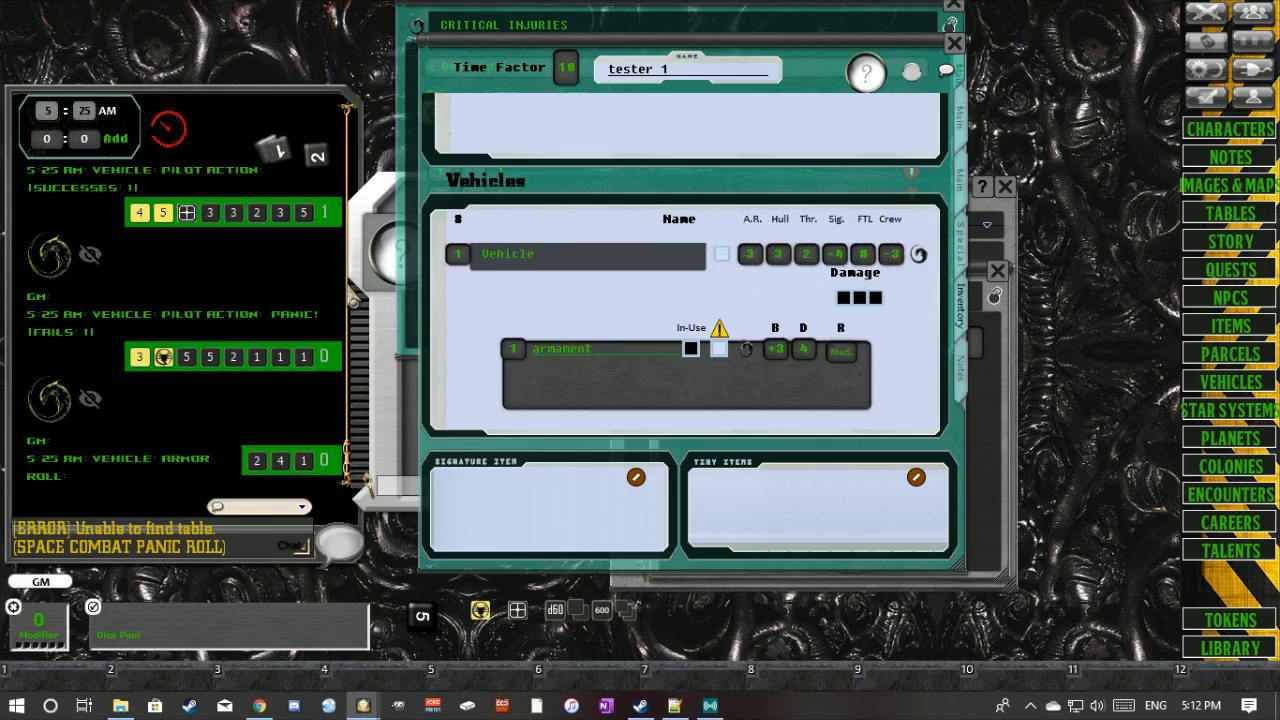
{"action": "left_click", "coordinate": [721, 255]}
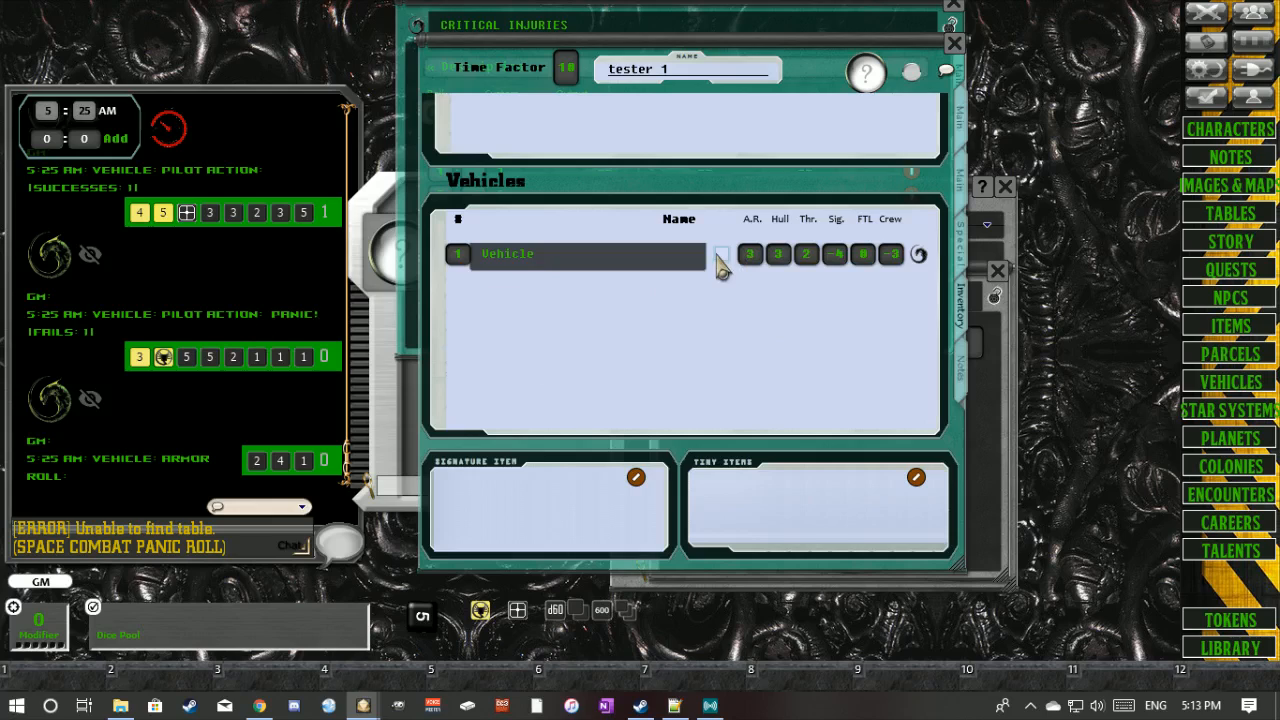
- Add a blank entry under Signature Item, view its record, and delete the entry
{"action": "scroll", "coordinate": [714, 334], "scroll_direction": "down", "scroll_amount": 2}
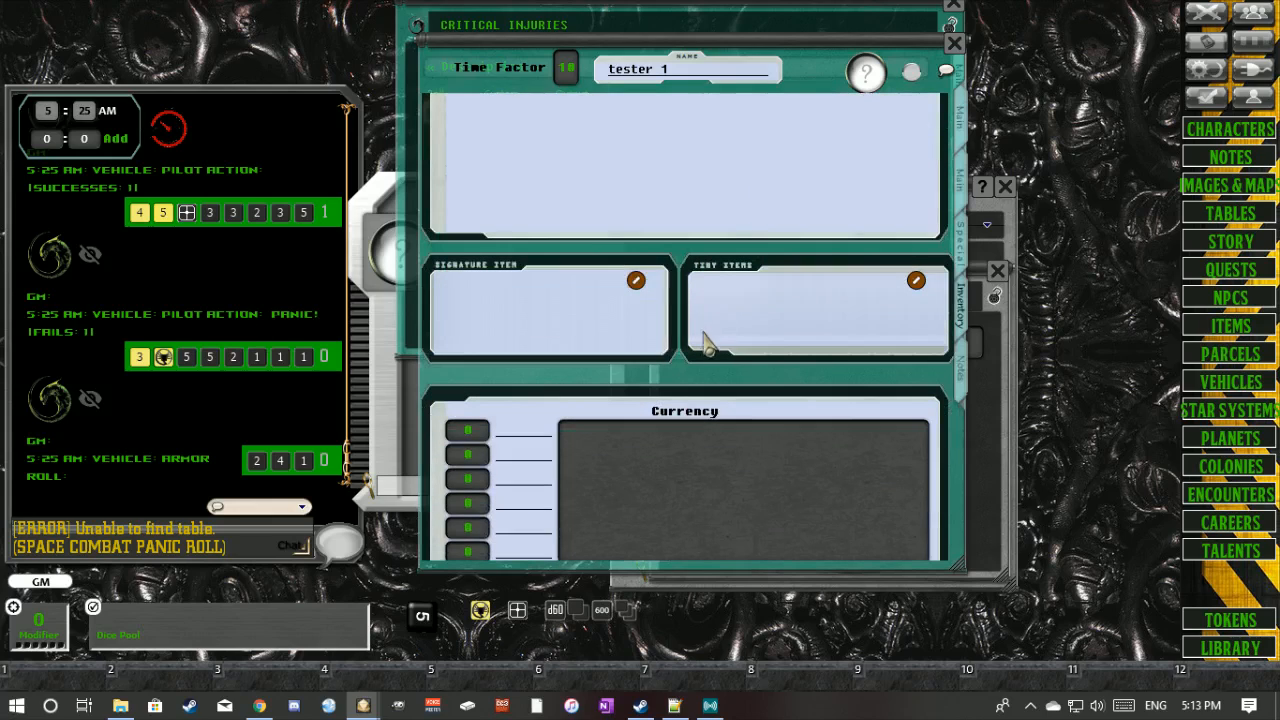
{"action": "left_click", "coordinate": [636, 282]}
{"action": "left_click", "coordinate": [611, 281]}
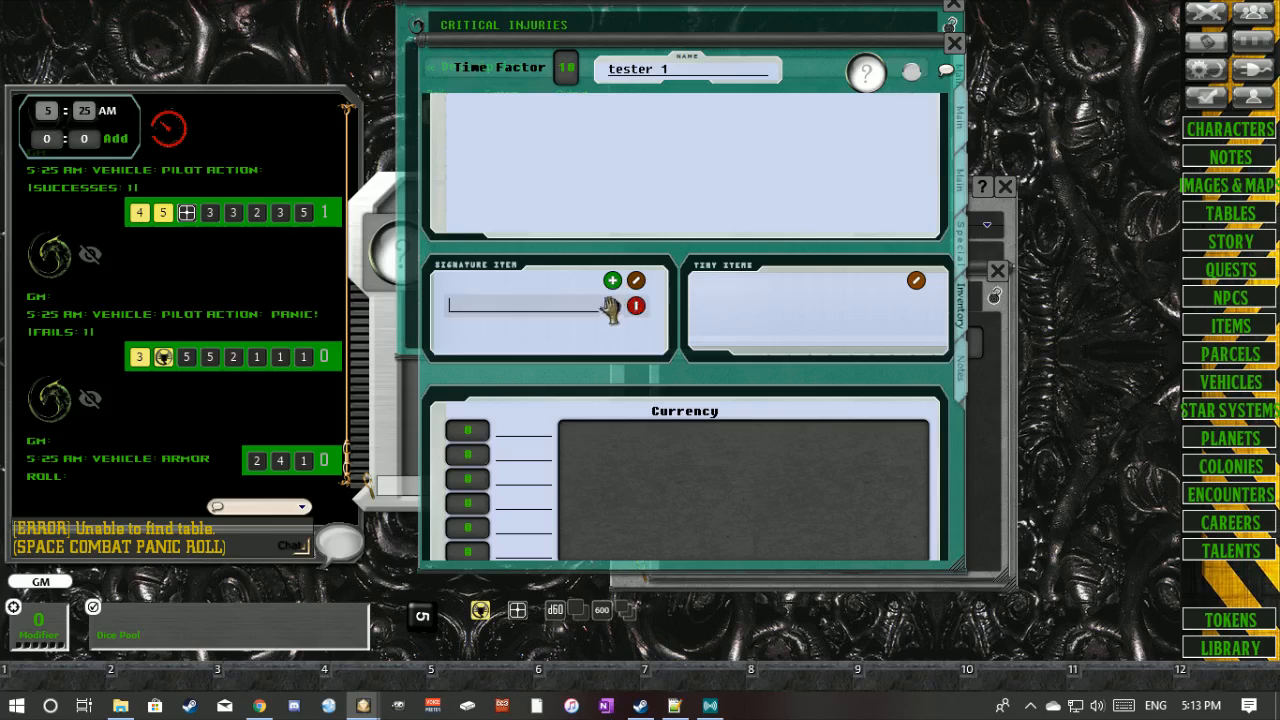
{"action": "left_click", "coordinate": [610, 305]}
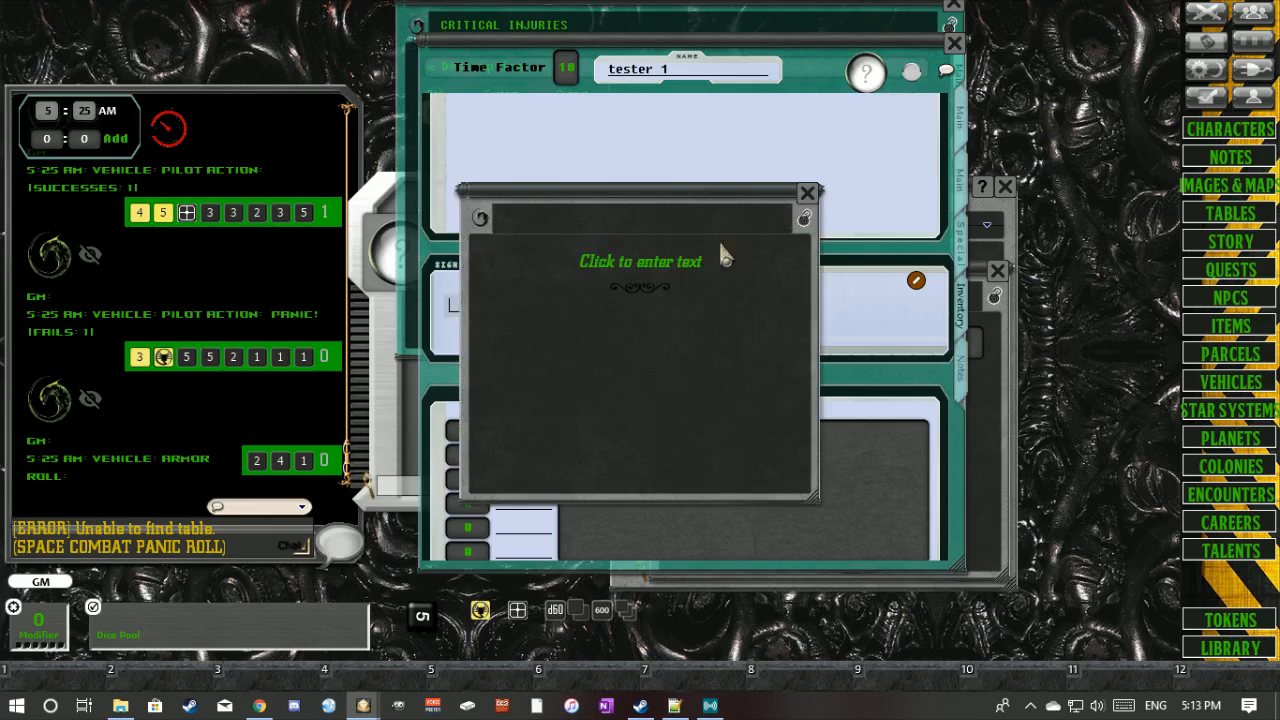
{"action": "left_click", "coordinate": [808, 207]}
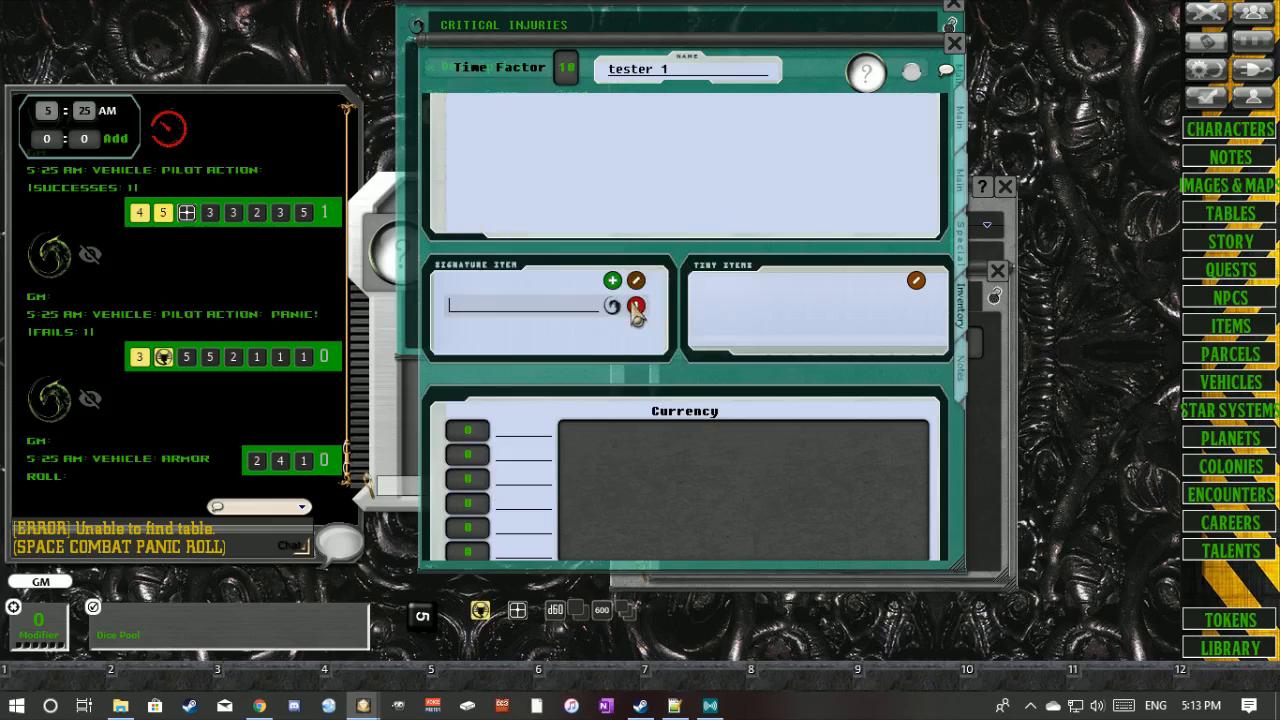
{"action": "left_click", "coordinate": [636, 305]}
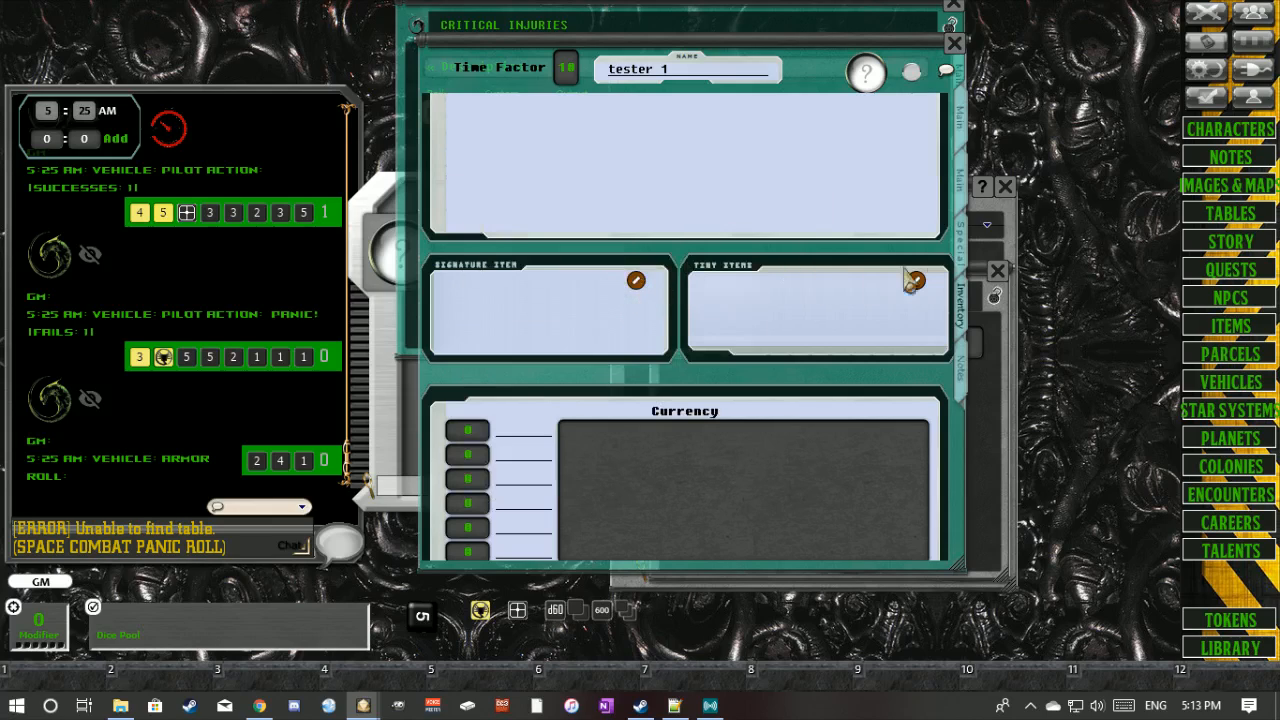
- Add a blank entry under Tiny Items, view its record, and delete the entry
{"action": "left_click", "coordinate": [892, 281]}
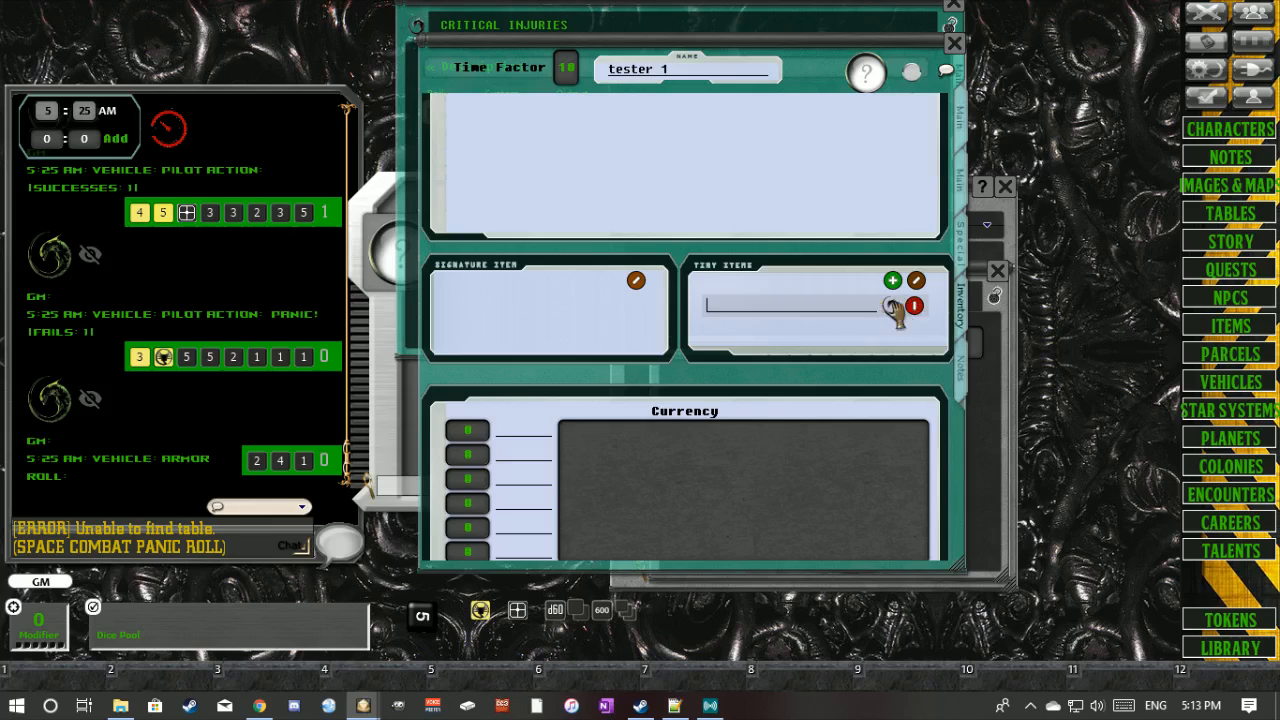
{"action": "left_click", "coordinate": [890, 306]}
{"action": "left_click", "coordinate": [785, 169]}
{"action": "left_click", "coordinate": [914, 307]}
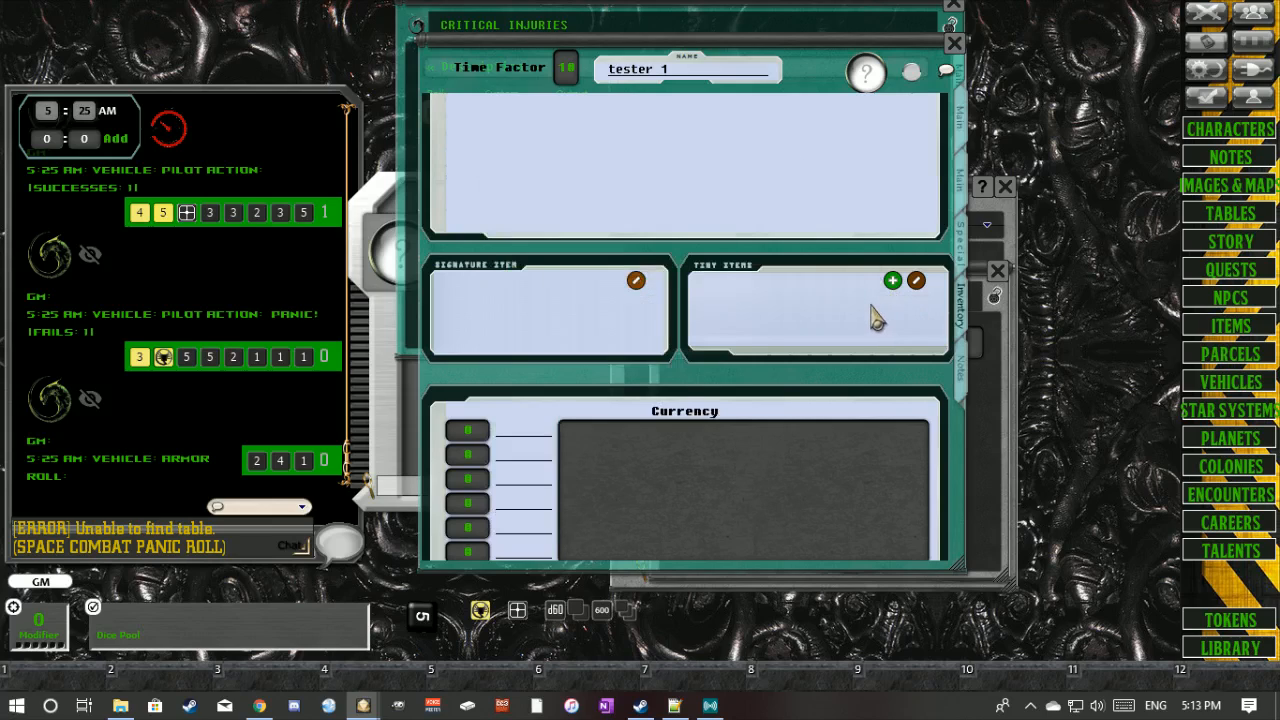
- Check the currency name fields at the end of the inventory, and show the character's notes page
{"action": "scroll", "coordinate": [865, 318], "scroll_direction": "down", "scroll_amount": 3}
{"action": "left_click", "coordinate": [546, 285]}
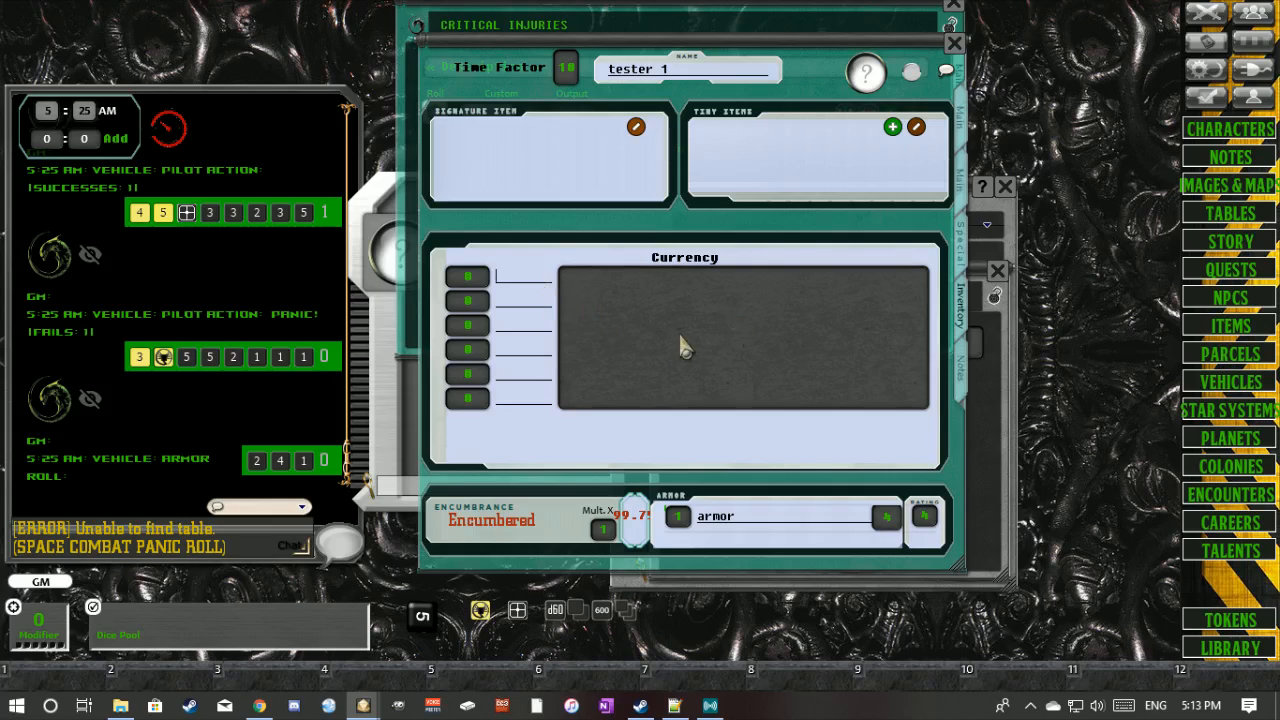
{"action": "left_click", "coordinate": [533, 304]}
{"action": "left_click", "coordinate": [963, 370]}
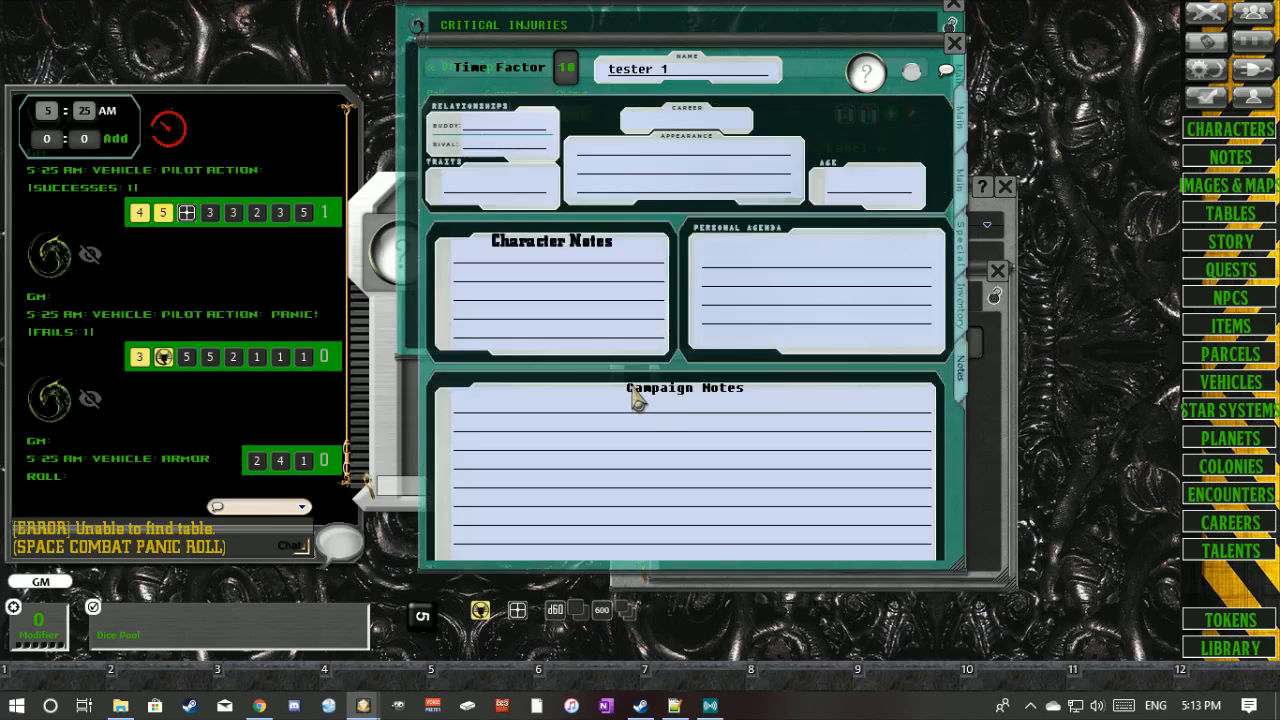
- Create a new career in the Careers list and place its record beside the list, clear of the character's Career field
{"action": "left_click", "coordinate": [1232, 522]}
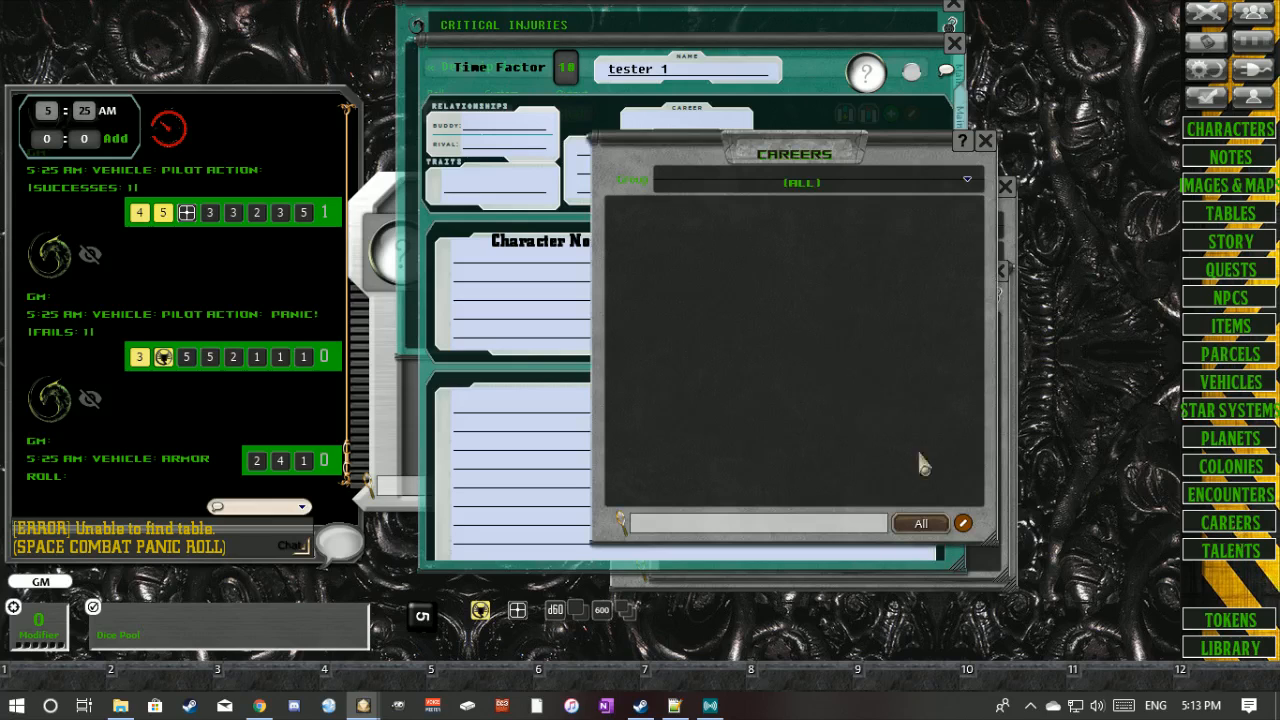
{"action": "left_click", "coordinate": [936, 533]}
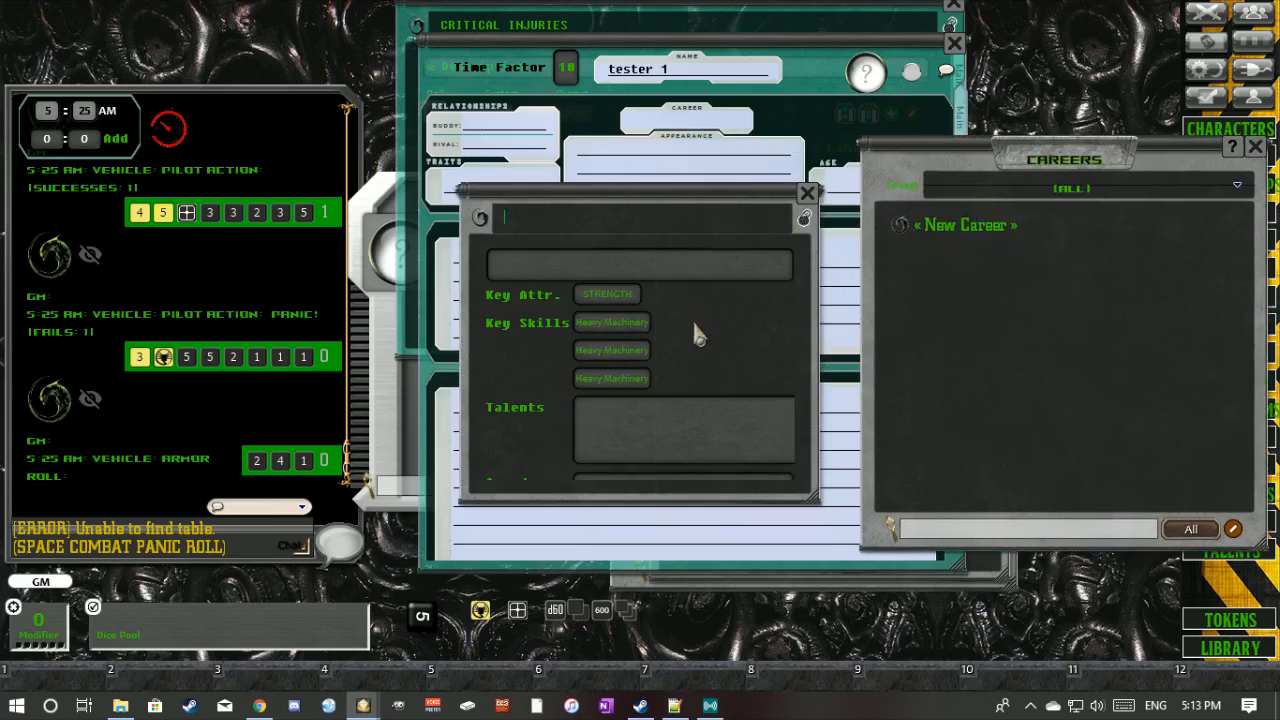
{"action": "left_click_drag", "start_coordinate": [509, 363], "coordinate": [367, 381]}
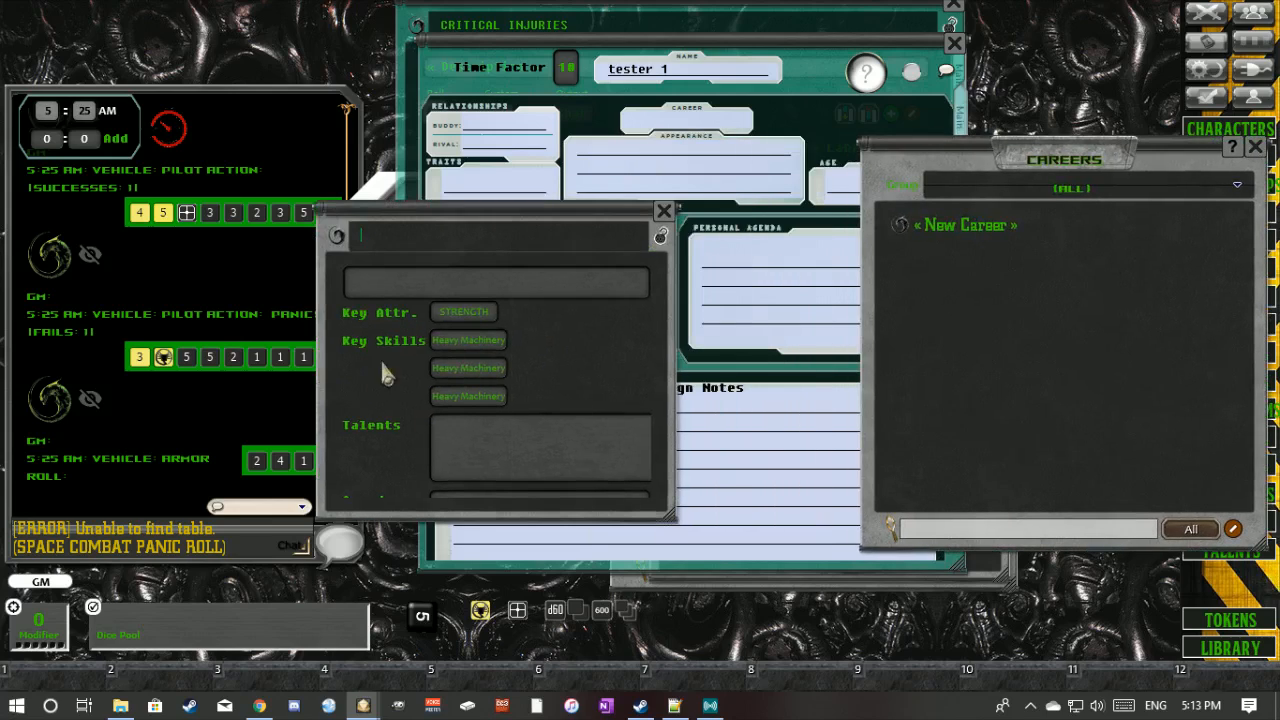
- Set the new career's key attribute to Empathy and its key skills to Mobility, Commtech and Piloting
{"action": "left_click", "coordinate": [468, 312]}
{"action": "left_click", "coordinate": [478, 340]}
{"action": "left_click", "coordinate": [482, 369]}
{"action": "left_click", "coordinate": [481, 373]}
{"action": "left_click", "coordinate": [482, 397]}
{"action": "left_click", "coordinate": [482, 397]}
{"action": "left_click", "coordinate": [484, 371]}
{"action": "left_click", "coordinate": [483, 370]}
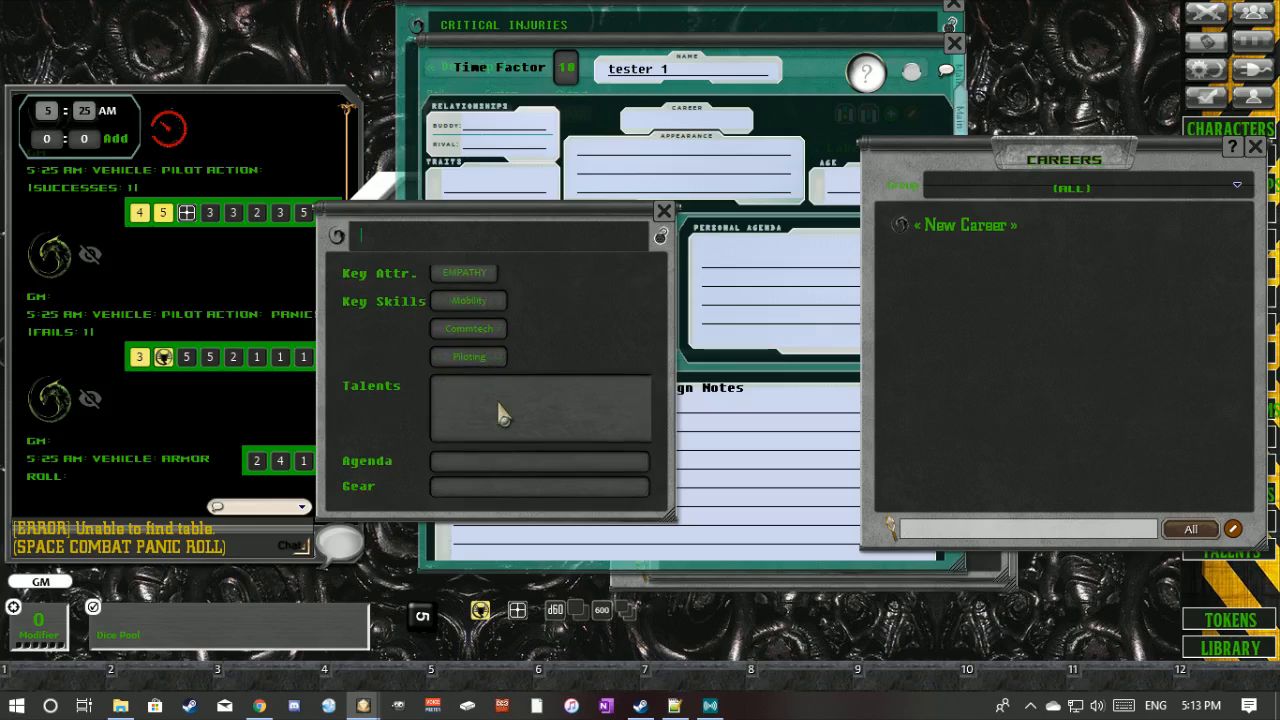
- Add two talents named "dsgse" and "sdfsdfgsd" to the new career
{"action": "double_click", "coordinate": [503, 415]}
{"action": "type", "text": "dsqse"}
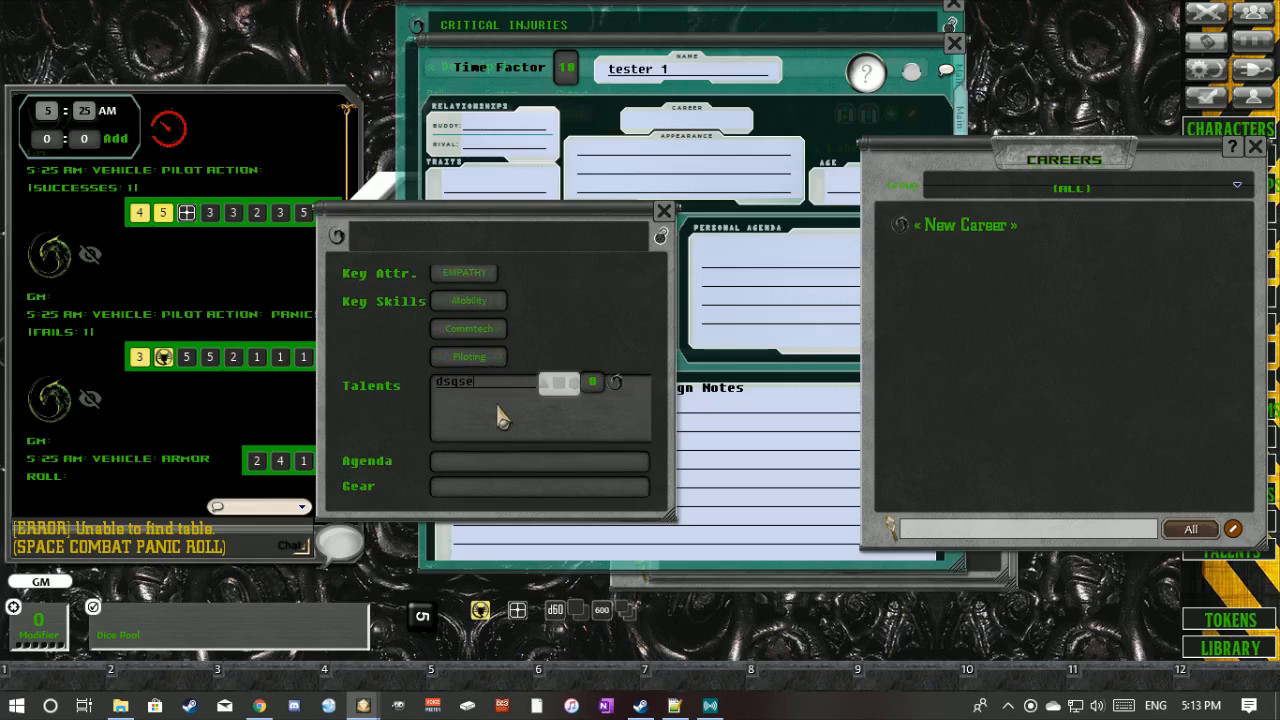
{"action": "right_click", "coordinate": [503, 420]}
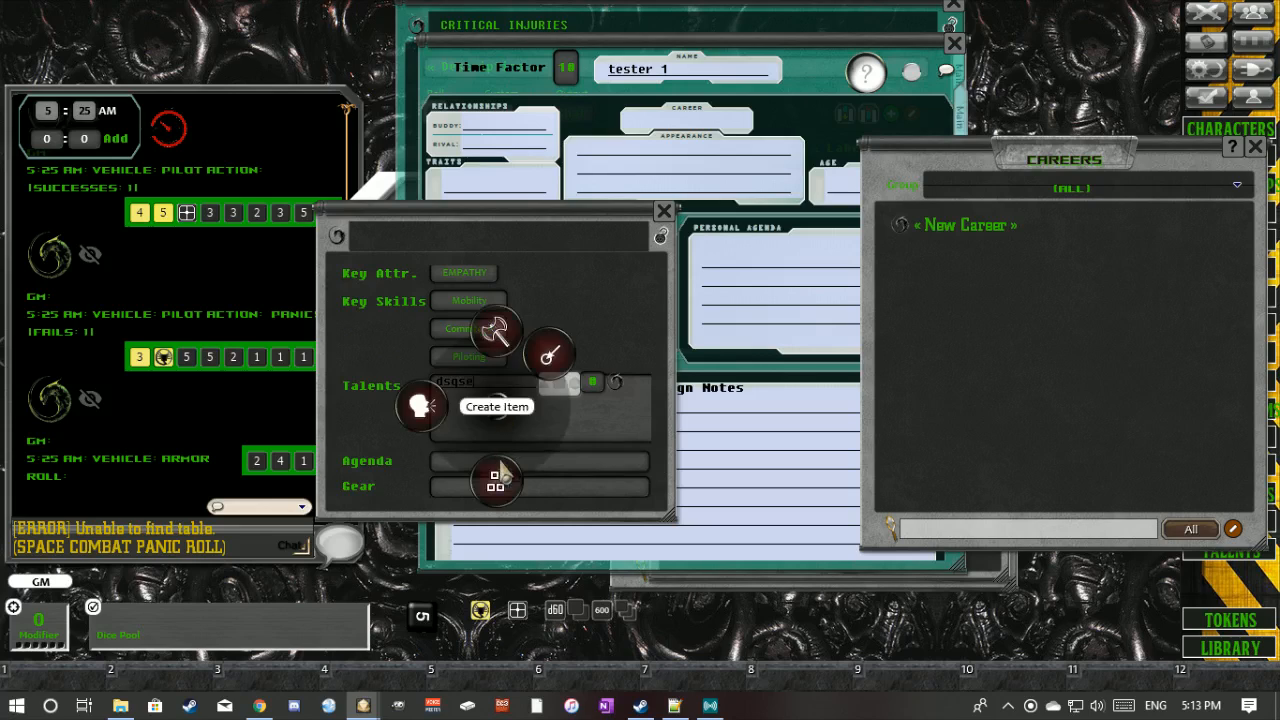
{"action": "left_click", "coordinate": [502, 468]}
{"action": "type", "text": "sdfsdfgsd"}
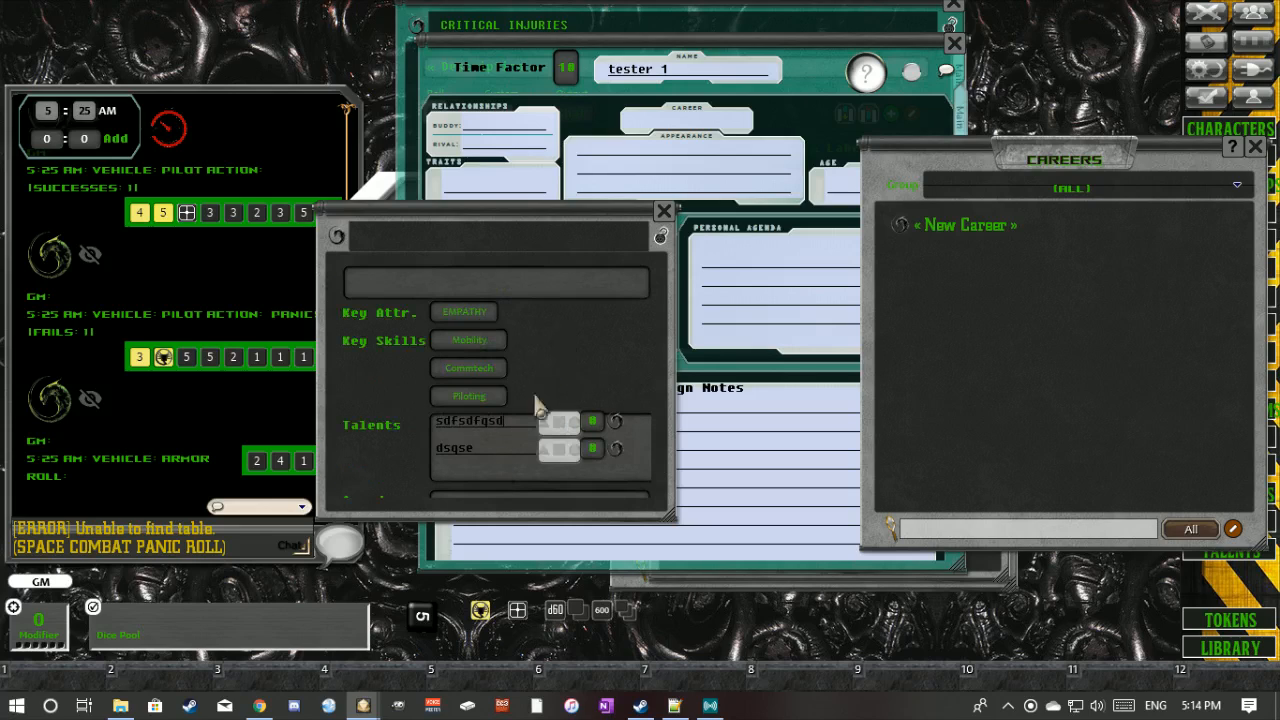
- Fill in the career's Agenda with "regherhrthe" and its Gear with "herhwrher"
{"action": "key", "text": "Tab"}
{"action": "type", "text": "regherhrthe"}
{"action": "key", "text": "Tab"}
{"action": "type", "text": "herhwrher"}
- Enter "dhsrtjhrts" as the career's description and name the career "pilot"
{"action": "scroll", "coordinate": [517, 363], "scroll_direction": "up", "scroll_amount": 3}
{"action": "left_click", "coordinate": [540, 290]}
{"action": "type", "text": "dhsrtjhrts"}
{"action": "left_click", "coordinate": [583, 243]}
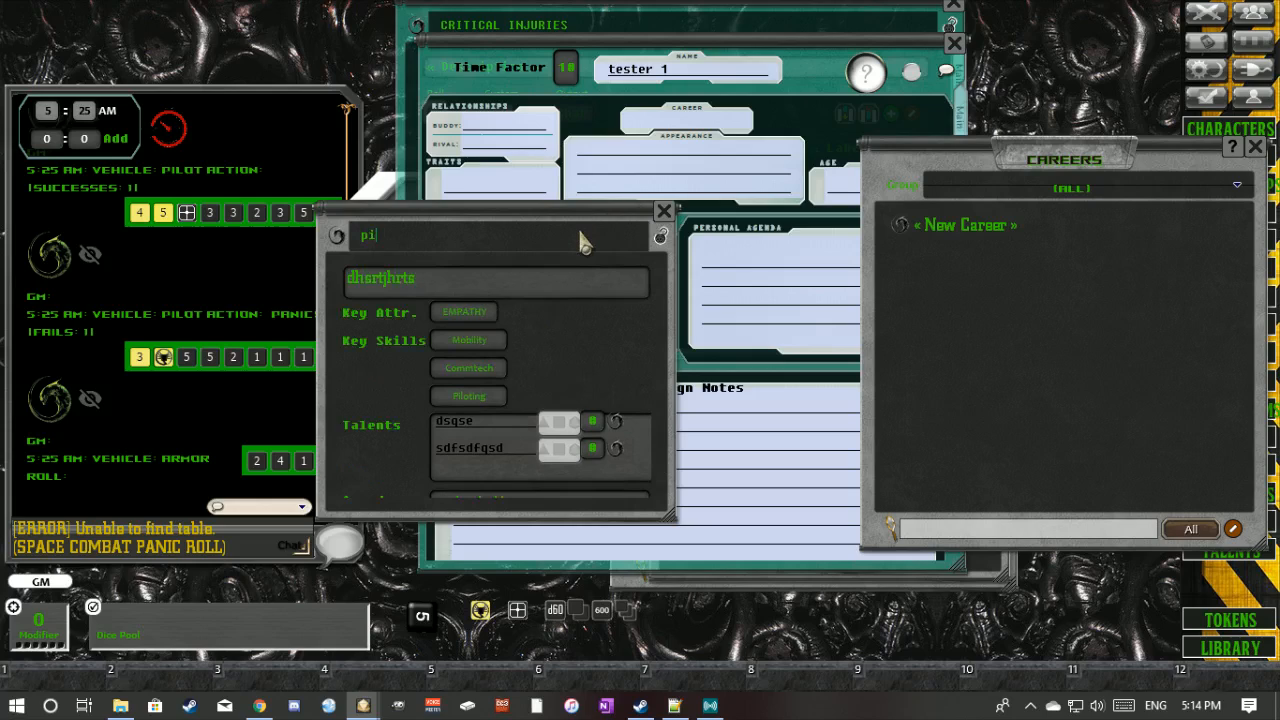
{"action": "left_click", "coordinate": [536, 281]}
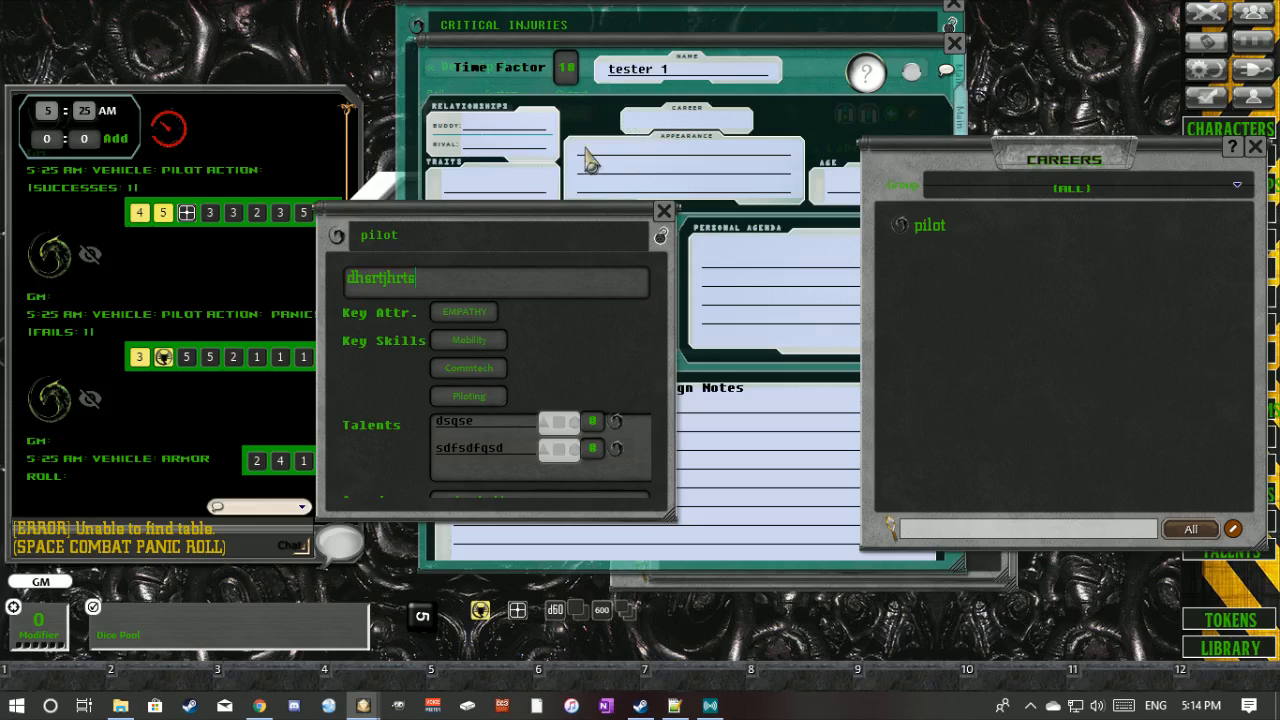
- Assign the pilot career to the character's Career field, view the linked record, and bring the original career record to the front
{"action": "left_click_drag", "start_coordinate": [337, 236], "coordinate": [716, 124]}
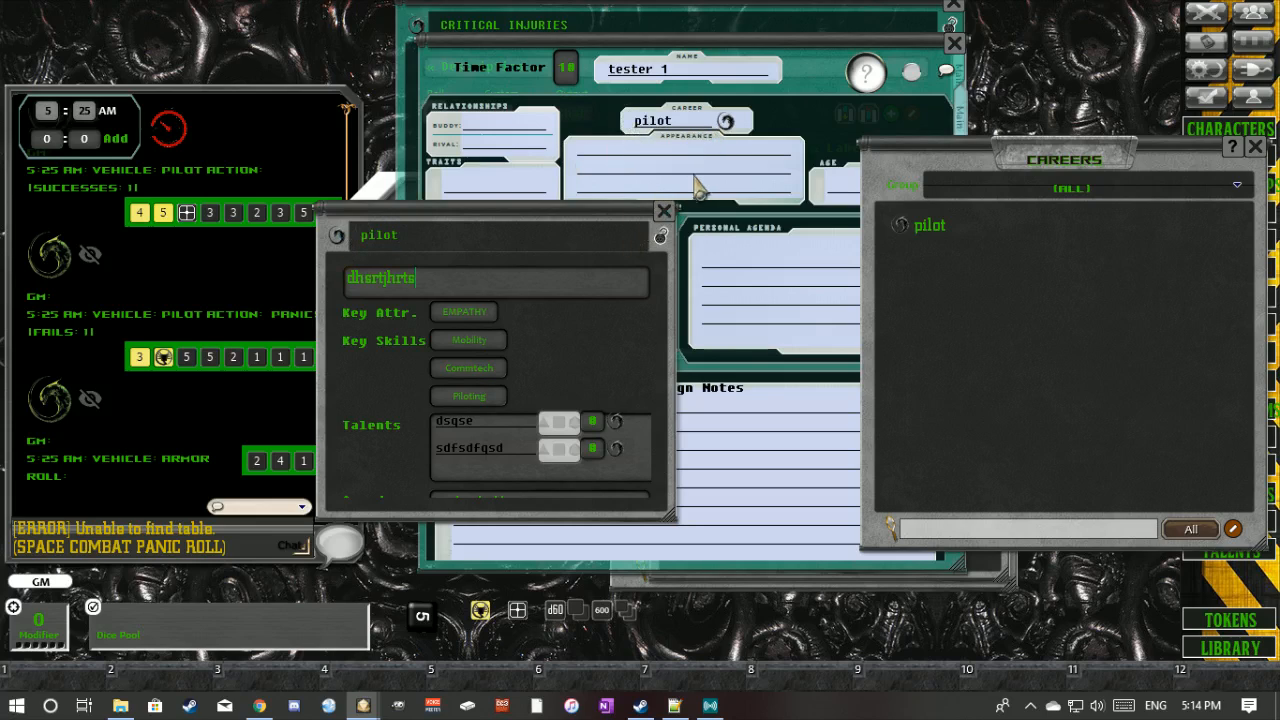
{"action": "left_click", "coordinate": [726, 121]}
{"action": "left_click", "coordinate": [808, 194]}
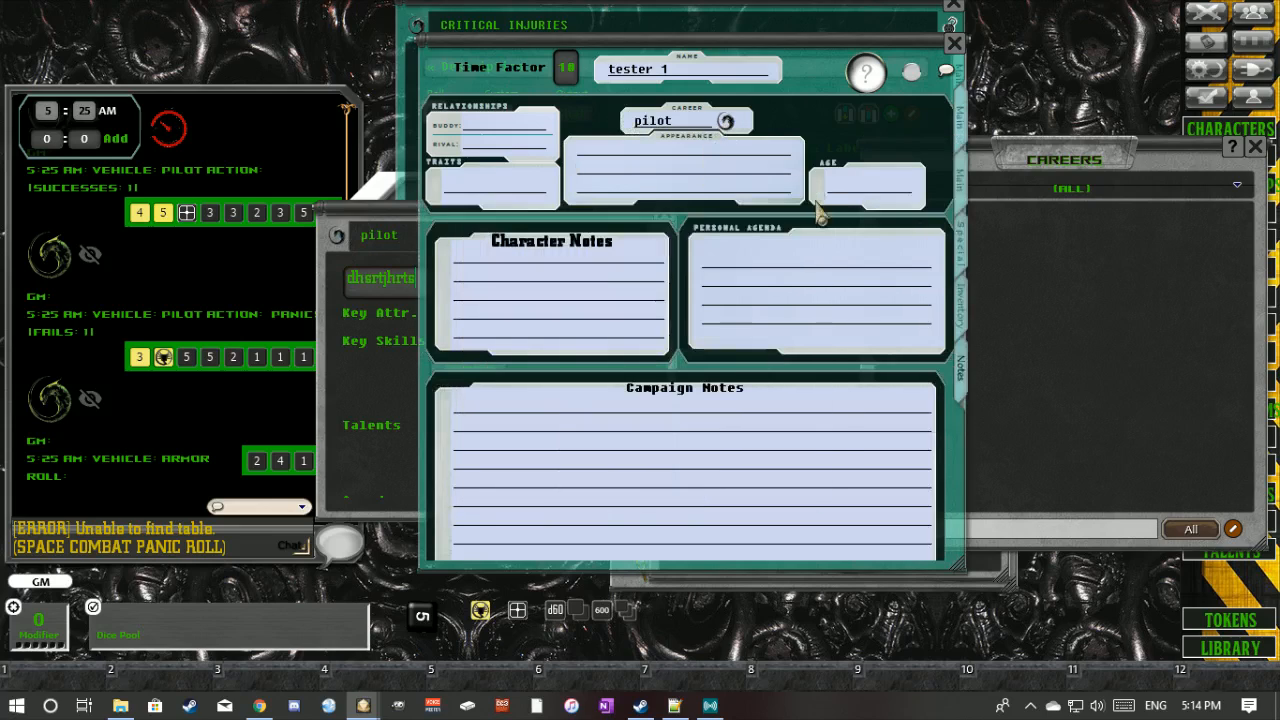
{"action": "left_click", "coordinate": [372, 400]}
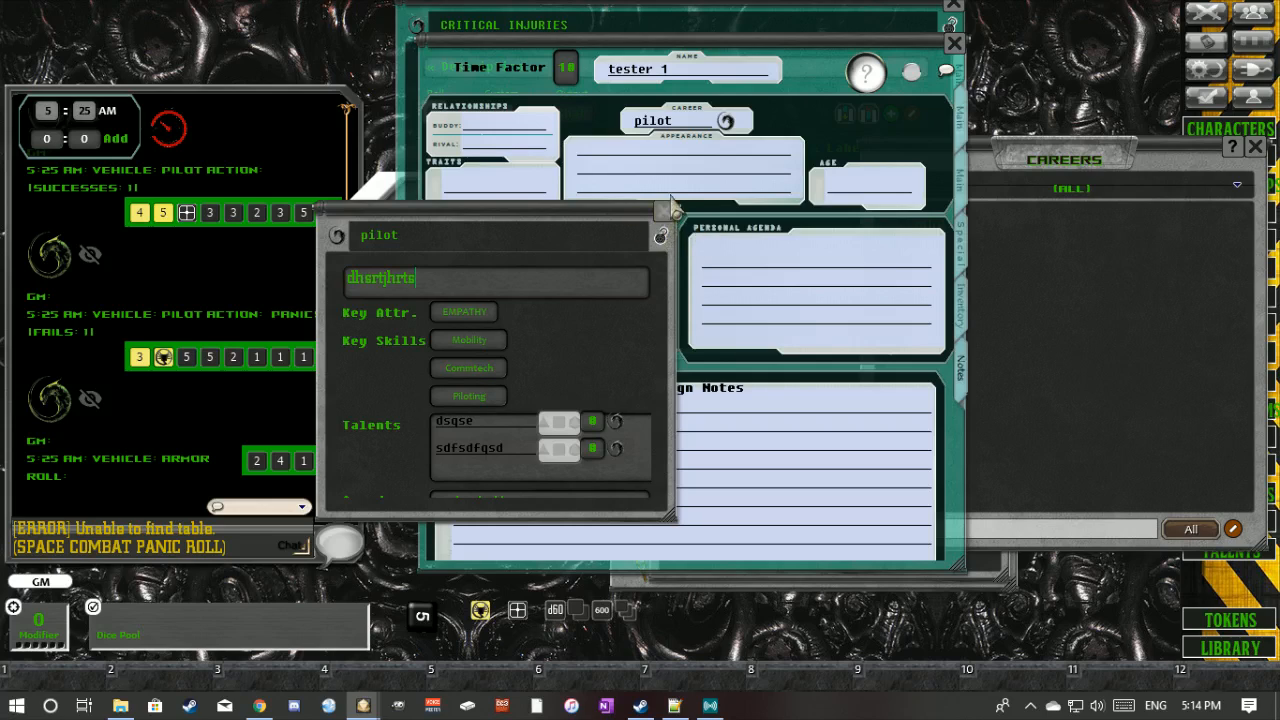
- Close the pilot career record and look over the text fields on the character's notes page
{"action": "left_click", "coordinate": [660, 237]}
{"action": "left_click", "coordinate": [663, 211]}
{"action": "left_click", "coordinate": [482, 142]}
{"action": "left_click", "coordinate": [488, 190]}
{"action": "left_click", "coordinate": [604, 180]}
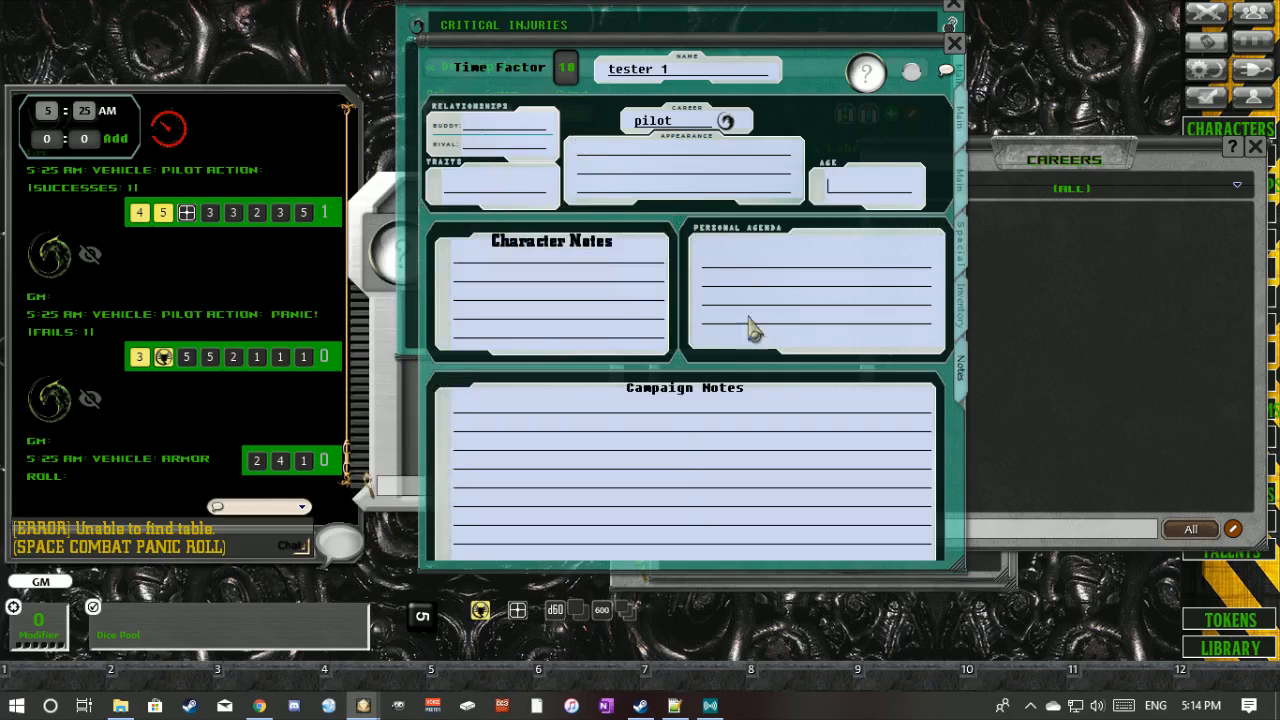
{"action": "left_click", "coordinate": [583, 314]}
{"action": "left_click", "coordinate": [583, 318]}
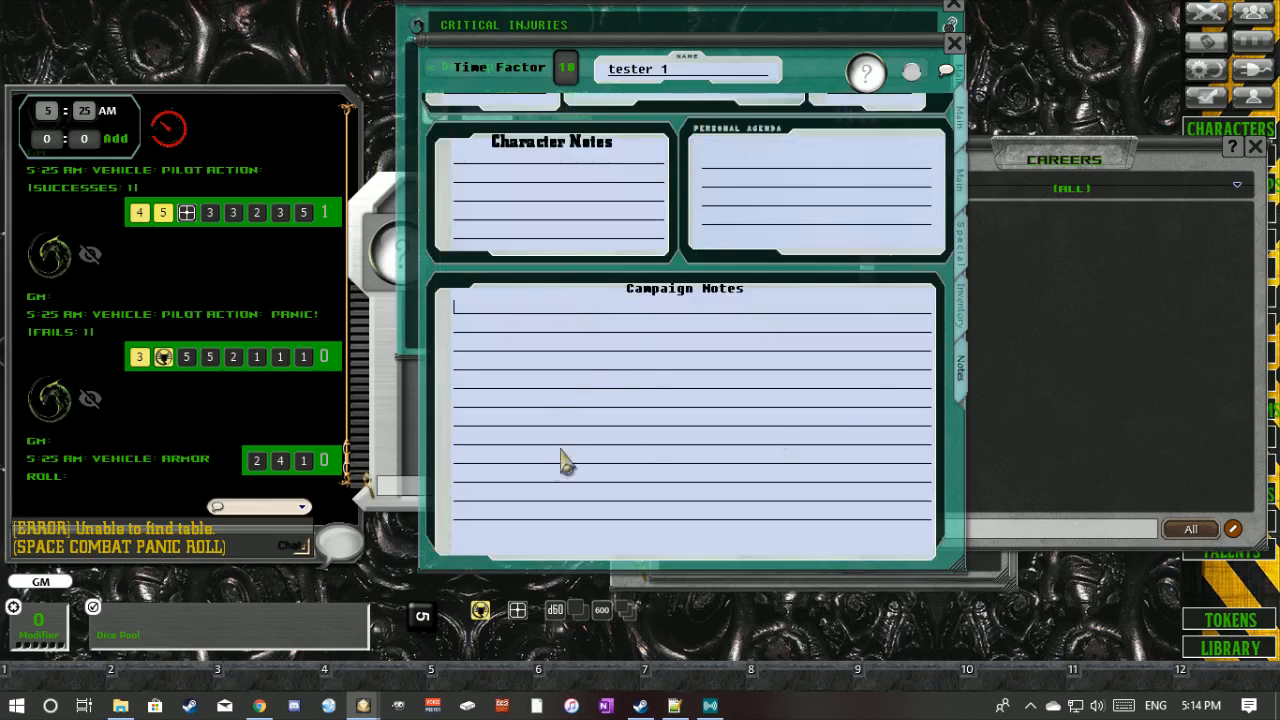
{"action": "scroll", "coordinate": [667, 371], "scroll_direction": "up", "scroll_amount": 2}
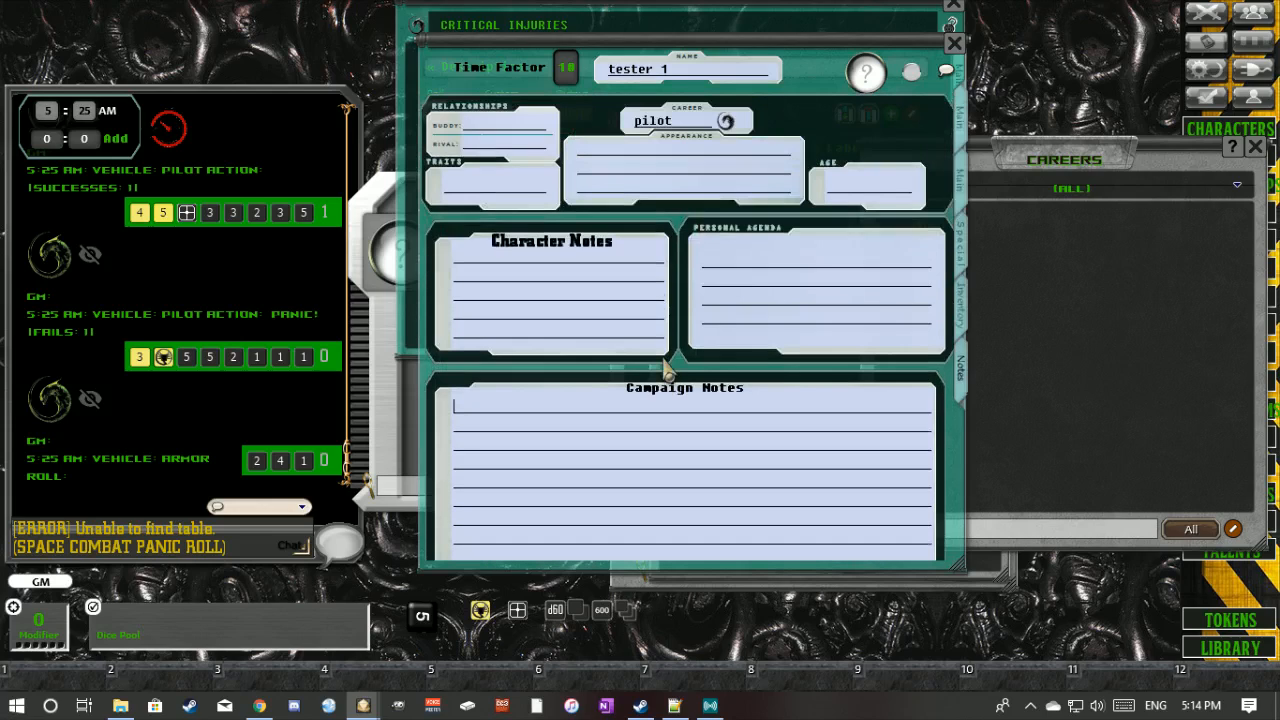
- Fill in the Character Notes with "xcfxcbnzfqn", the Appearance with "bnfqnfq" and the Age with "nfqnfq"
{"action": "type", "text": "bnzfqn"}
{"action": "left_click", "coordinate": [768, 172]}
{"action": "type", "text": "bnfqnfq"}
{"action": "left_click", "coordinate": [868, 195]}
{"action": "type", "text": "nfqnfq"}
- Enter "n bd" as the character's Buddy, "dfb" as the Rival and "nbdndq" as the Traits
{"action": "left_click", "coordinate": [482, 130]}
{"action": "type", "text": "n bd"}
{"action": "left_click", "coordinate": [482, 146]}
{"action": "type", "text": "dfb"}
{"action": "left_click", "coordinate": [489, 196]}
{"action": "type", "text": "nbdndq"}
- Fill in the Personal Agenda with "dsvsdqb" and the Campaign Notes with "sdbsdbsdb"
{"action": "left_click", "coordinate": [750, 315]}
{"action": "type", "text": "dsvsdqb"}
{"action": "left_click", "coordinate": [690, 470]}
{"action": "type", "text": "sdbsdbsdb"}
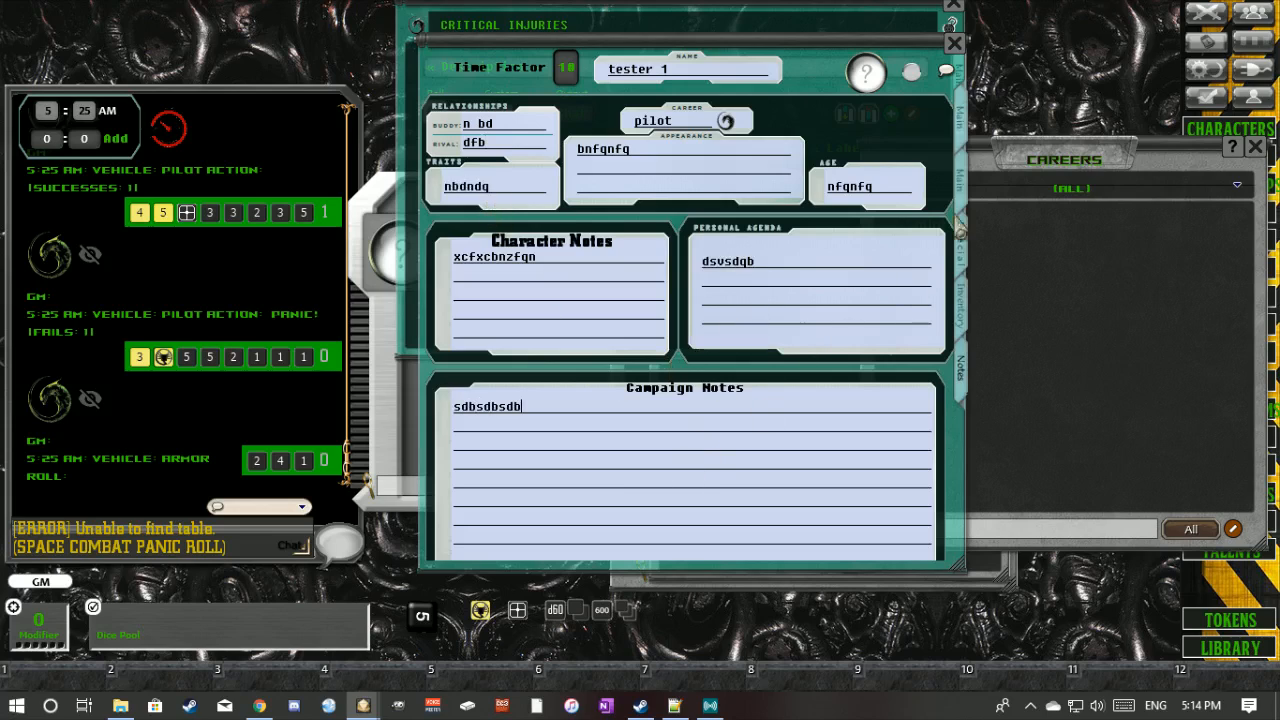
- View the character's inventory page, and close all open records and lists to clear the desktop
{"action": "left_click", "coordinate": [968, 306]}
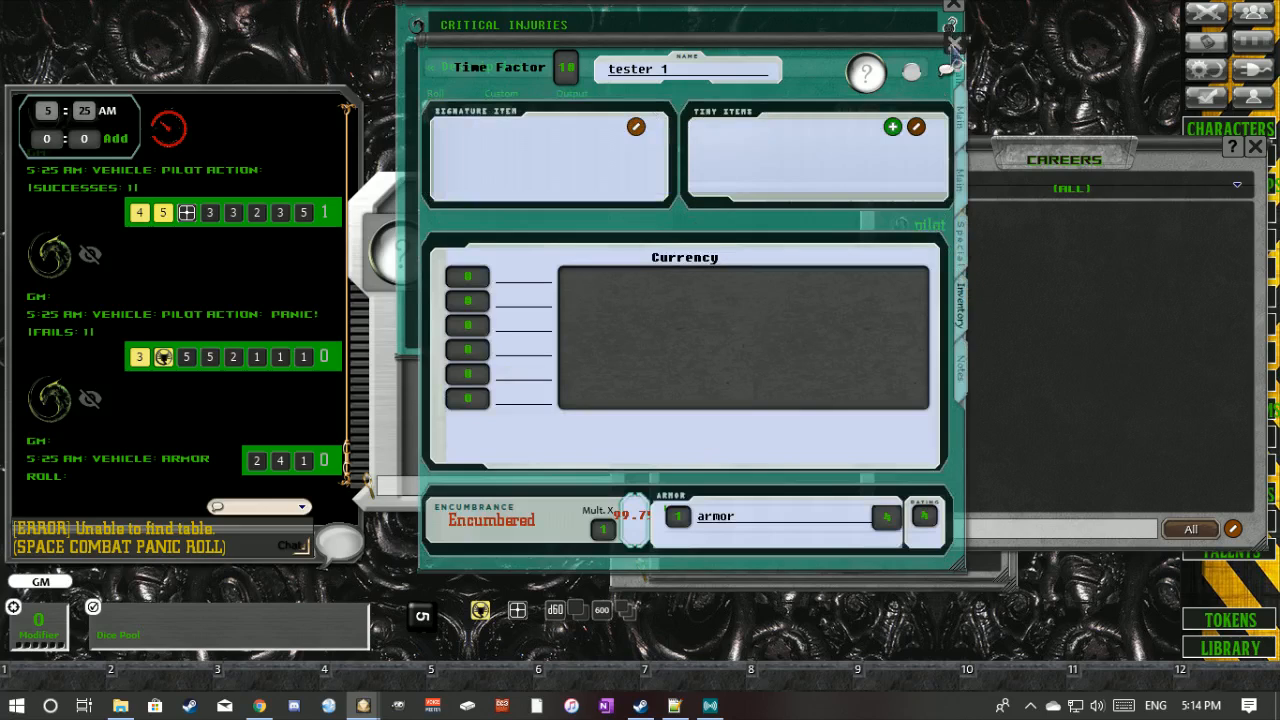
{"action": "left_click", "coordinate": [954, 44]}
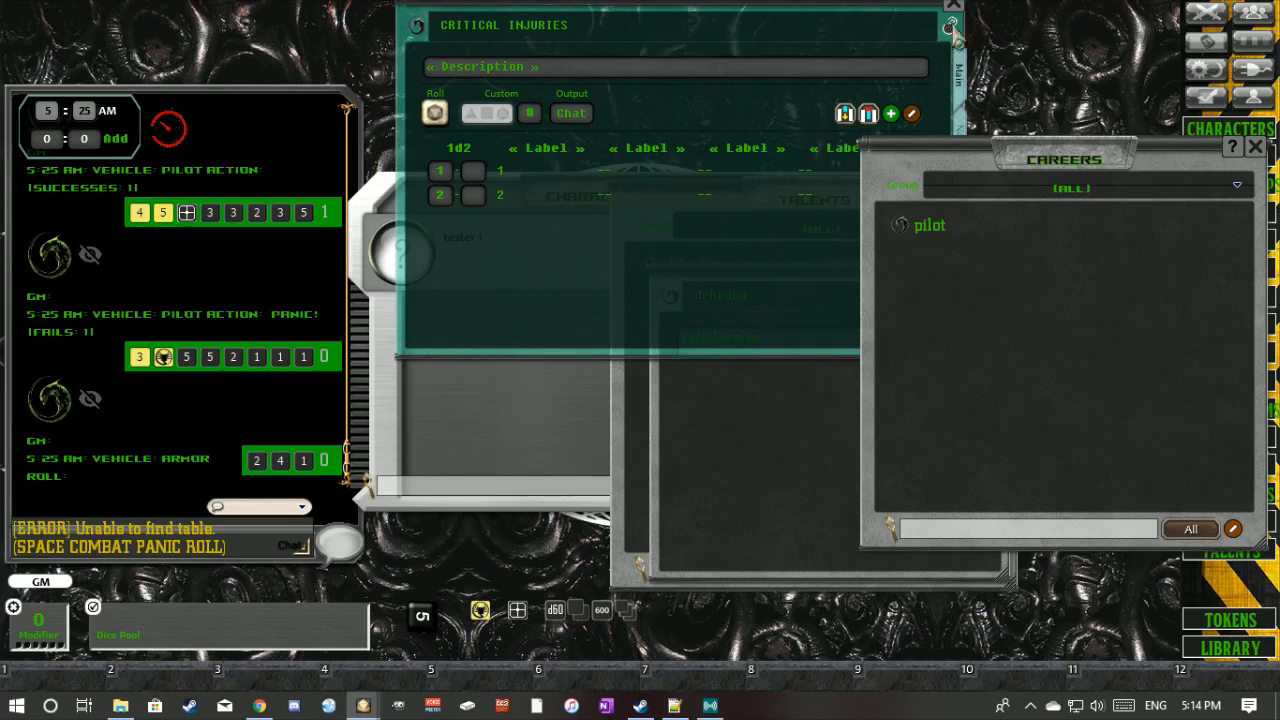
{"action": "left_click", "coordinate": [952, 5]}
{"action": "left_click_drag", "start_coordinate": [1190, 165], "coordinate": [812, 247]}
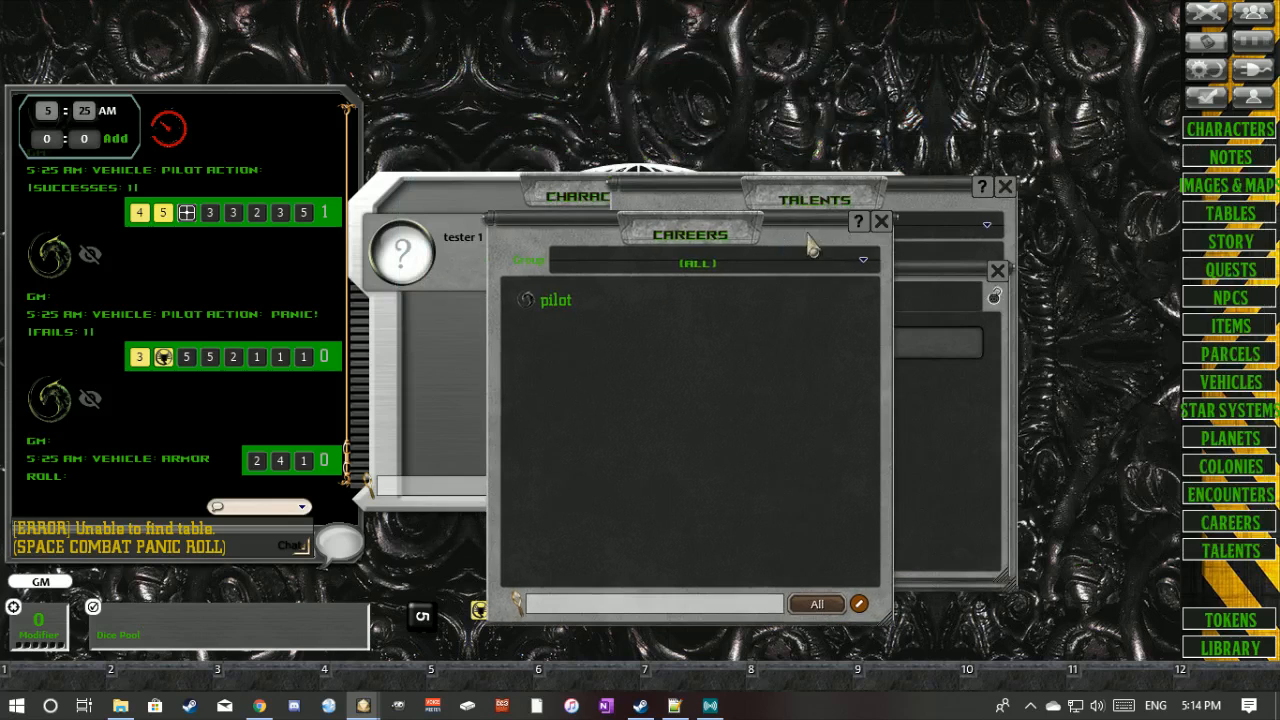
{"action": "left_click", "coordinate": [881, 221]}
{"action": "left_click", "coordinate": [996, 271]}
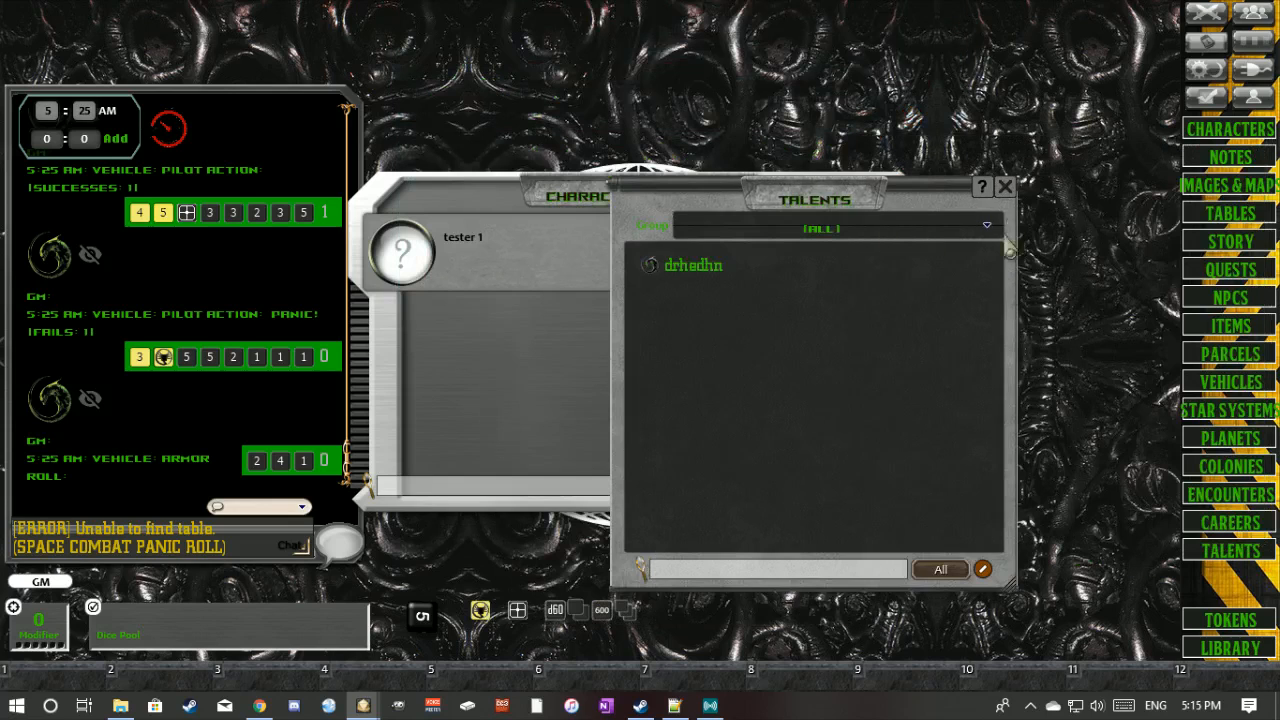
{"action": "left_click", "coordinate": [1005, 186]}
{"action": "left_click", "coordinate": [911, 200]}
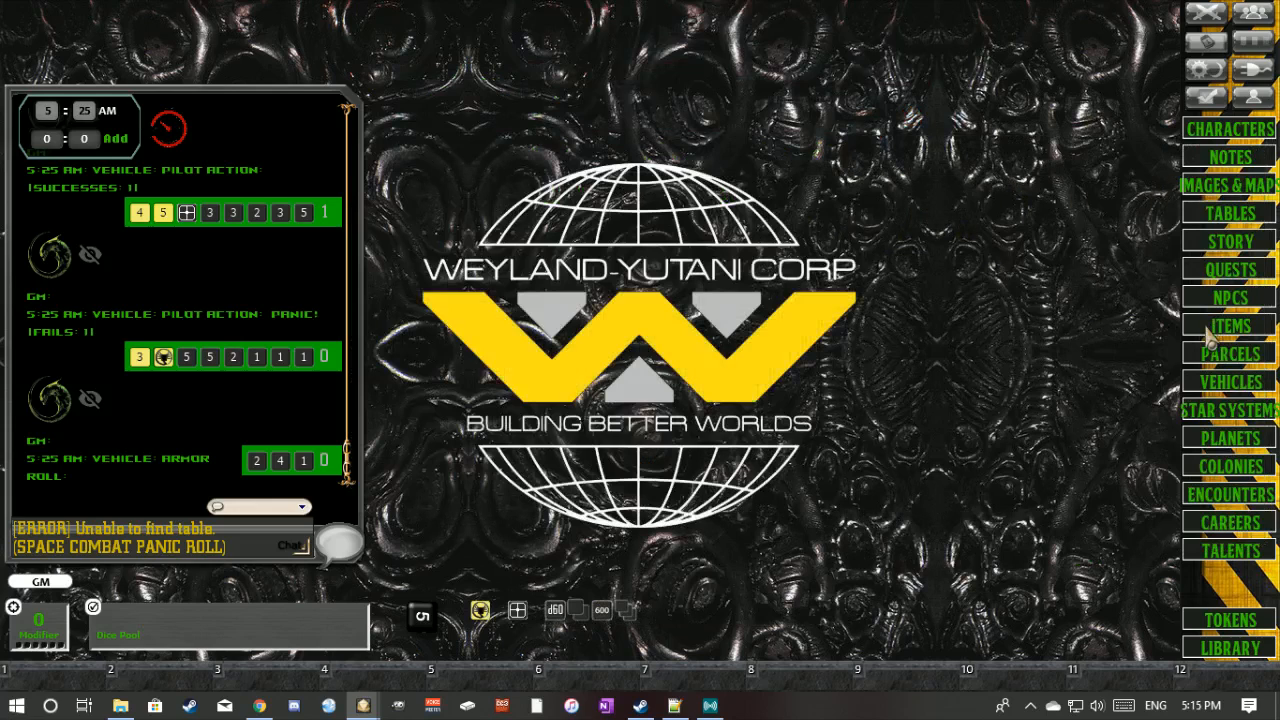
- Create a new record in the NPCs list and look through the fields on its main page
{"action": "left_click", "coordinate": [1230, 298]}
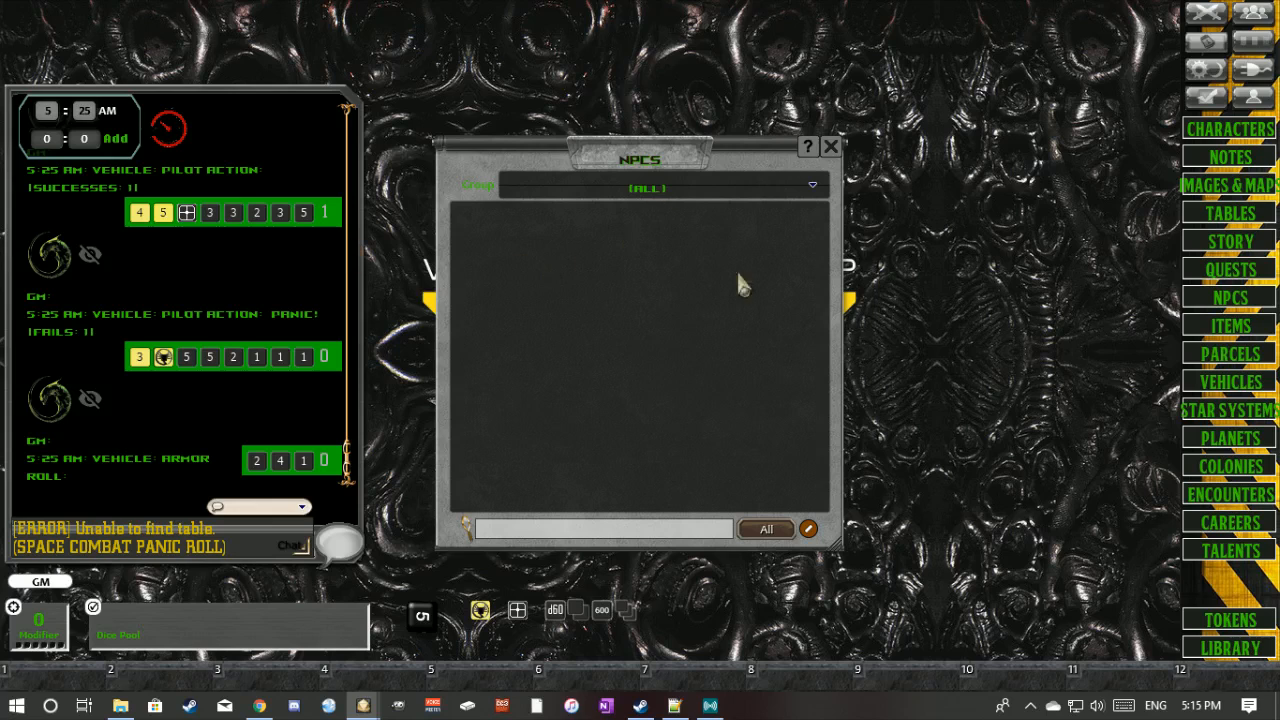
{"action": "left_click", "coordinate": [808, 529]}
{"action": "left_click", "coordinate": [785, 529]}
{"action": "left_click_drag", "start_coordinate": [536, 488], "coordinate": [578, 372]}
{"action": "scroll", "coordinate": [588, 395], "scroll_direction": "down", "scroll_amount": 5}
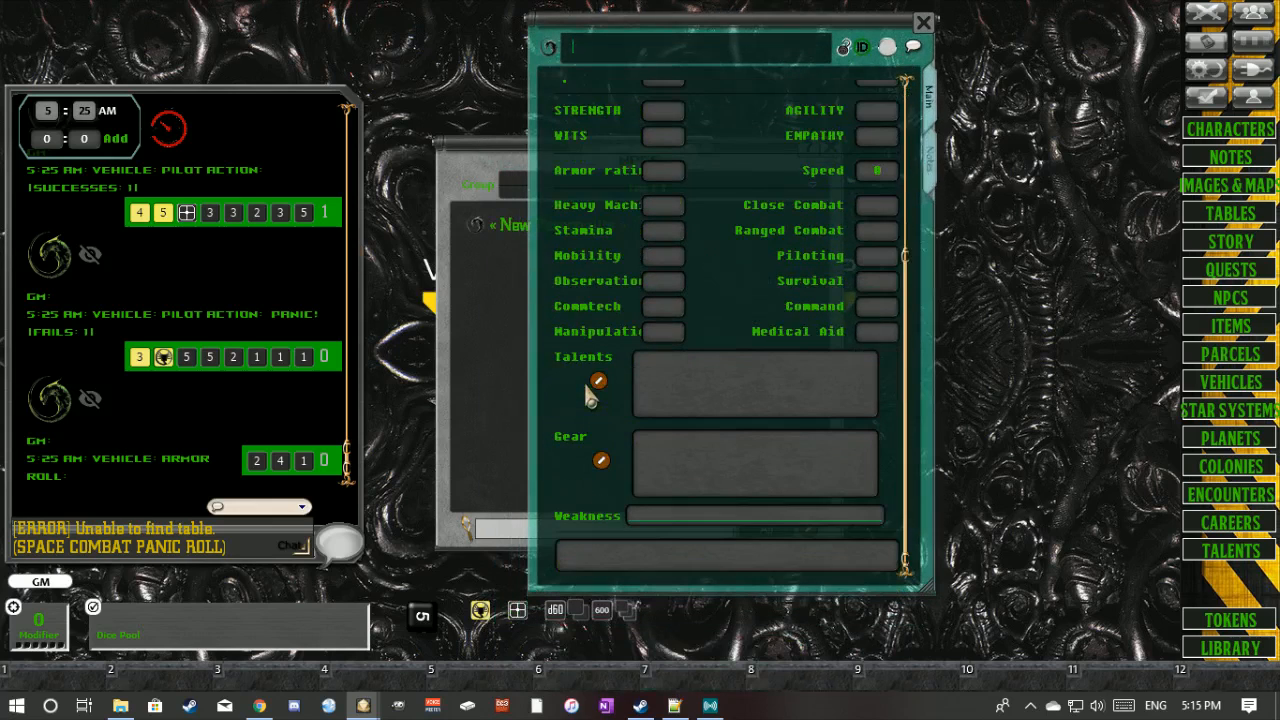
{"action": "scroll", "coordinate": [588, 395], "scroll_direction": "up", "scroll_amount": 5}
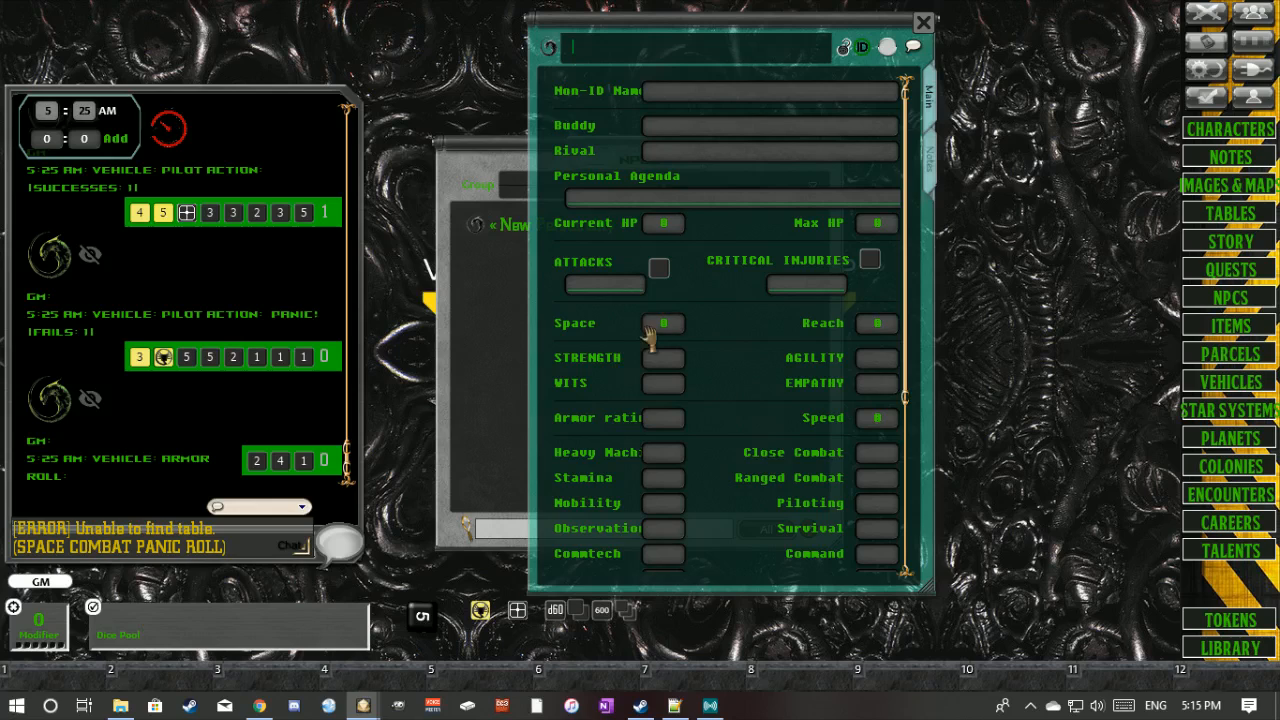
{"action": "scroll", "coordinate": [622, 346], "scroll_direction": "down", "scroll_amount": 5}
{"action": "scroll", "coordinate": [604, 357], "scroll_direction": "up", "scroll_amount": 5}
- Enter "Fwerager" as the NPC's Buddy, "wegawer" as the Rival and "srgaerhaerhaeryhaerhe" as the Personal Agenda
{"action": "left_click", "coordinate": [688, 135]}
{"action": "type", "text": "Fwerager"}
{"action": "left_click", "coordinate": [688, 150]}
{"action": "type", "text": "vegaver"}
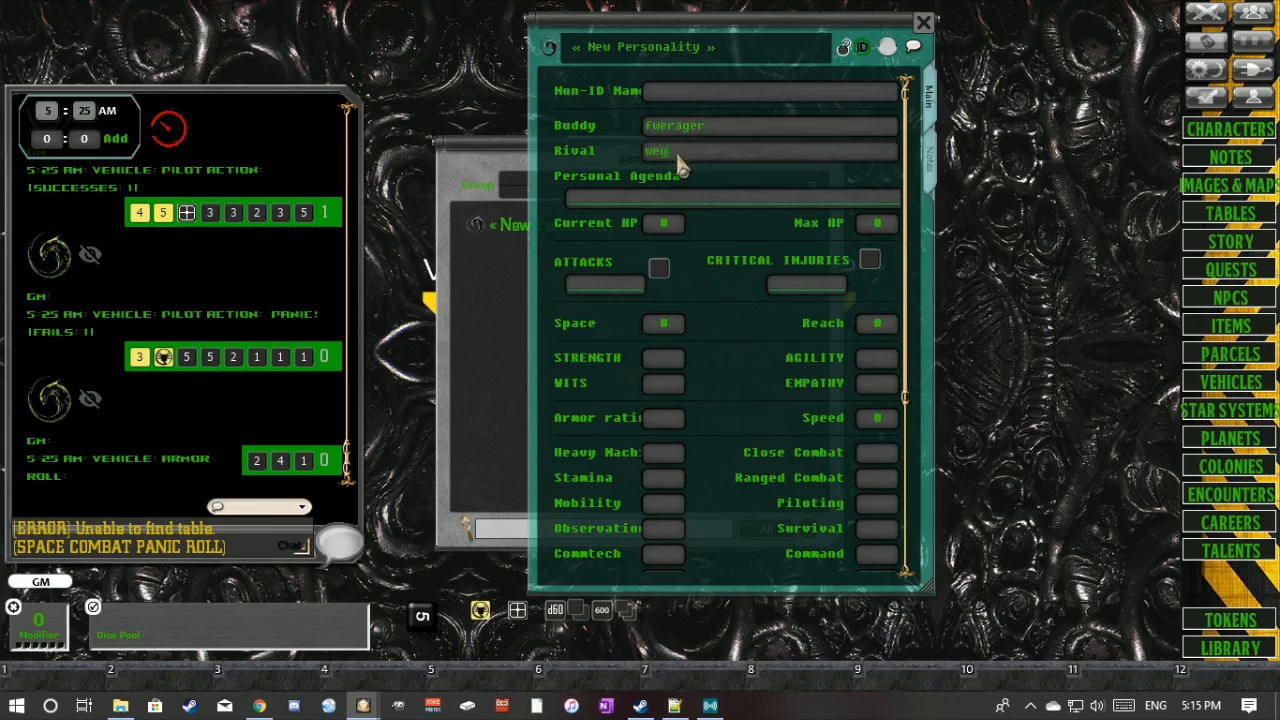
{"action": "left_click", "coordinate": [662, 199]}
{"action": "type", "text": "srgaerhaerhaerghaerhe"}
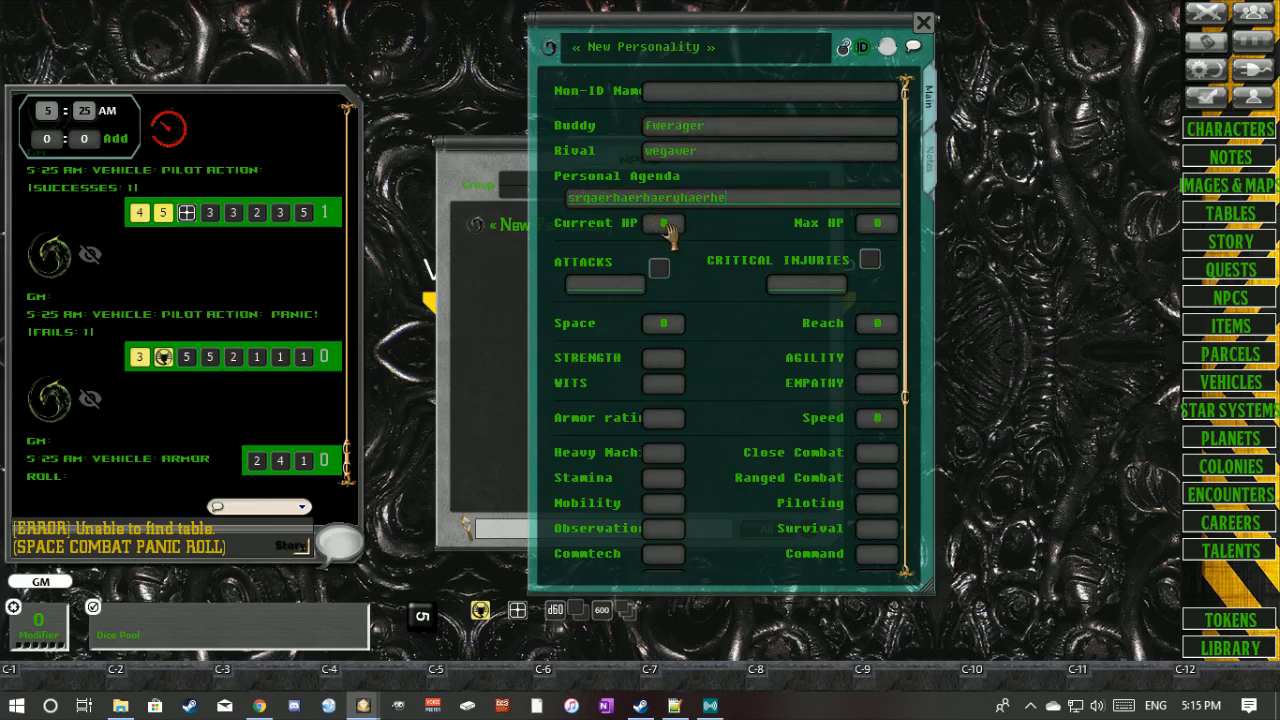
- Raise the NPC's Current HP to 5 with Max HP at 3, and lower the Current HP to 2
{"action": "scroll", "coordinate": [668, 230], "scroll_direction": "up", "scroll_amount": 3}
{"action": "scroll", "coordinate": [872, 226], "scroll_direction": "up", "scroll_amount": 3}
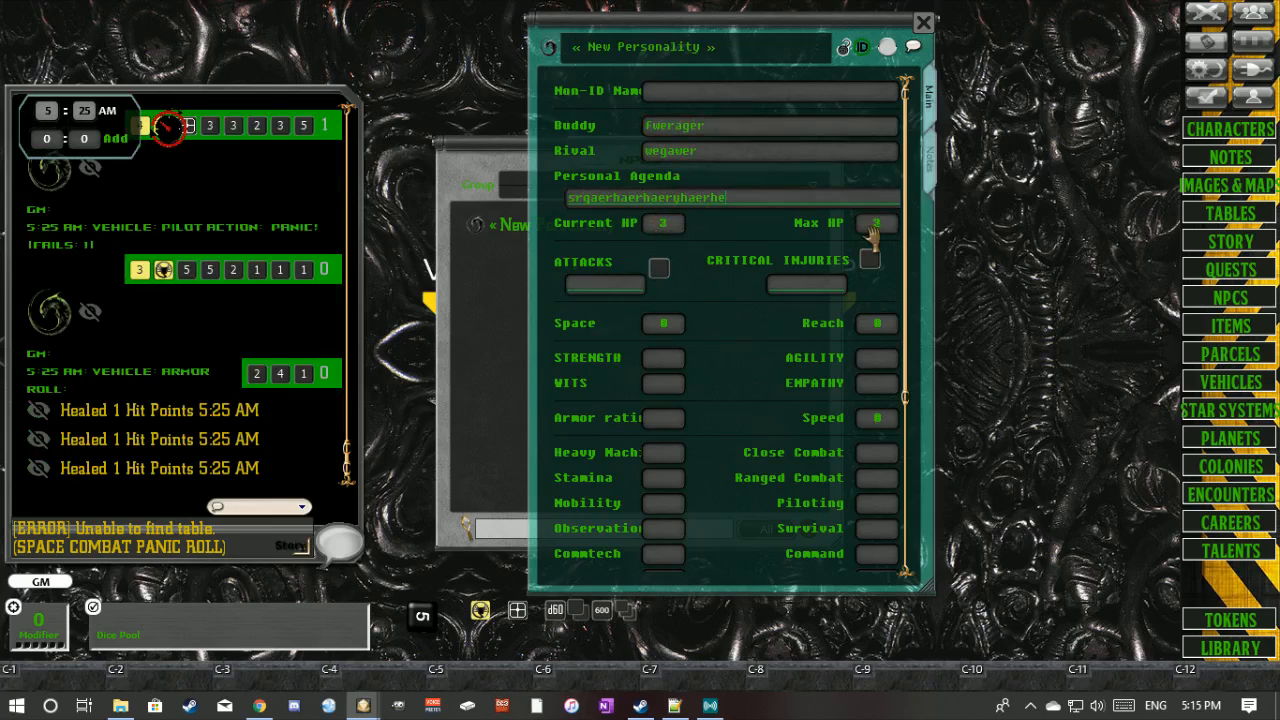
{"action": "scroll", "coordinate": [673, 230], "scroll_direction": "up", "scroll_amount": 2}
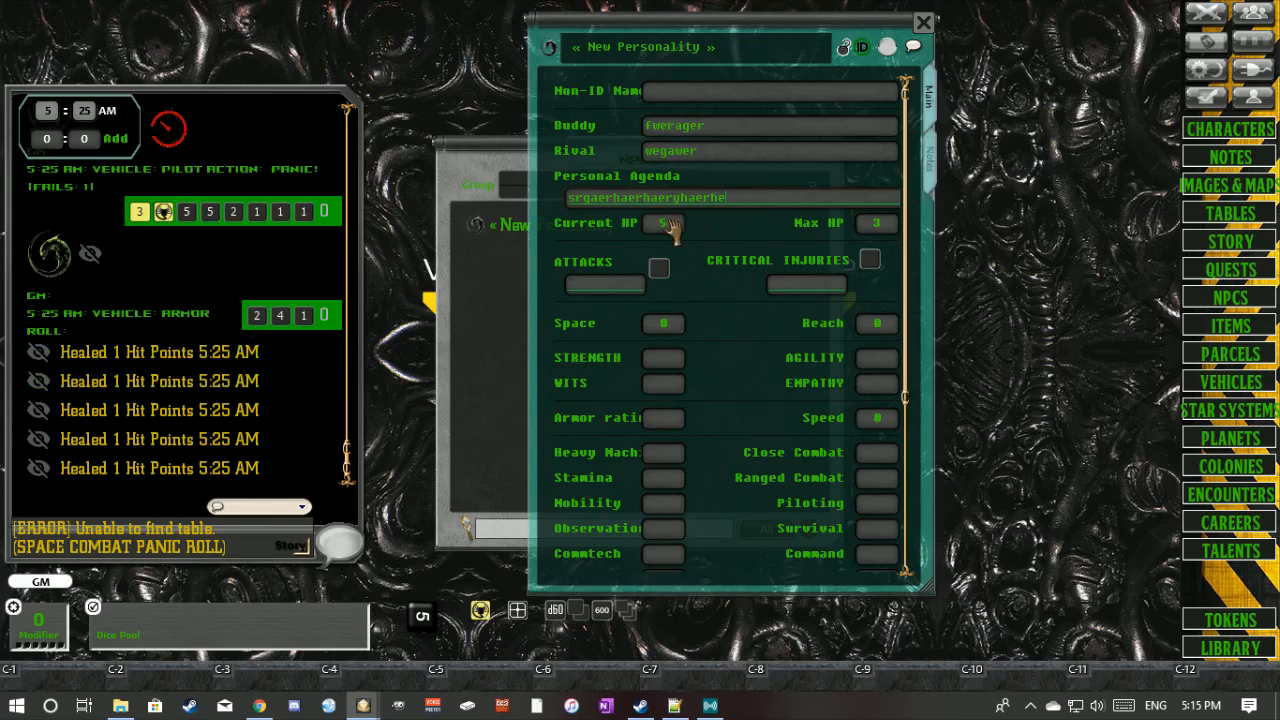
{"action": "scroll", "coordinate": [673, 228], "scroll_direction": "down", "scroll_amount": 3}
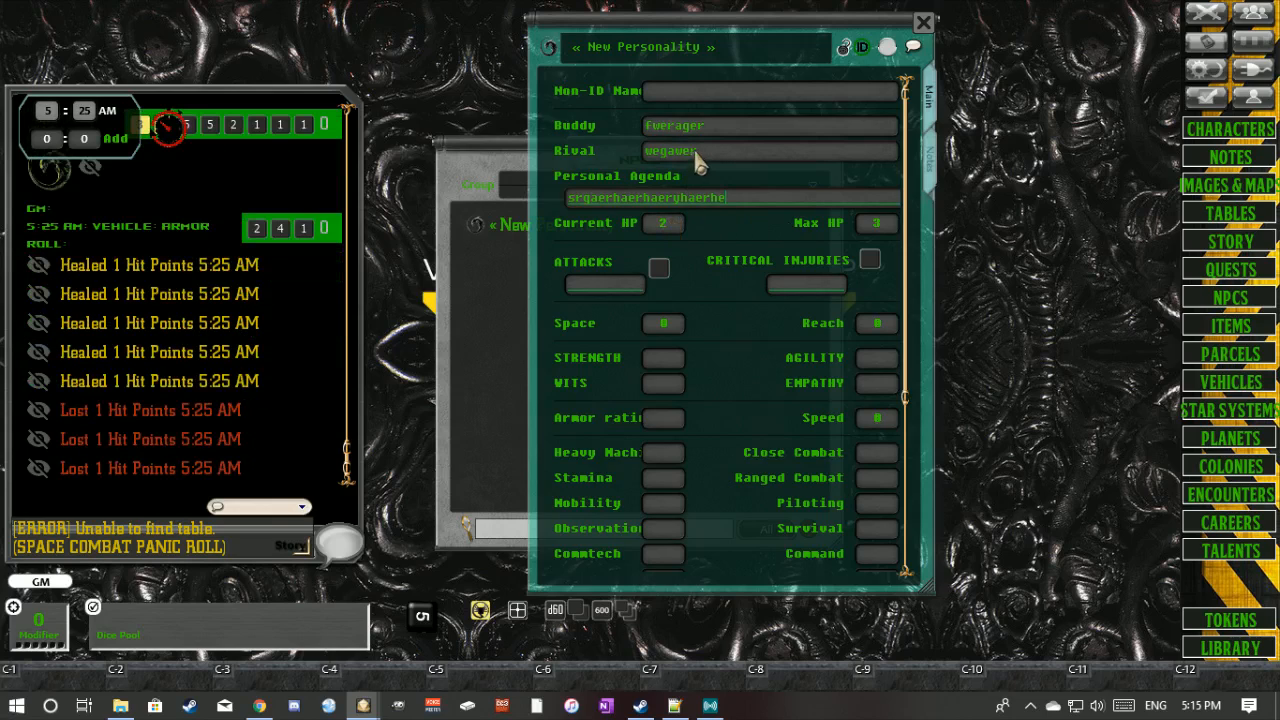
- Roll the NPC's attacks without a type, set the attack type to "xenomorph" and roll the attacks again
{"action": "left_click", "coordinate": [659, 269]}
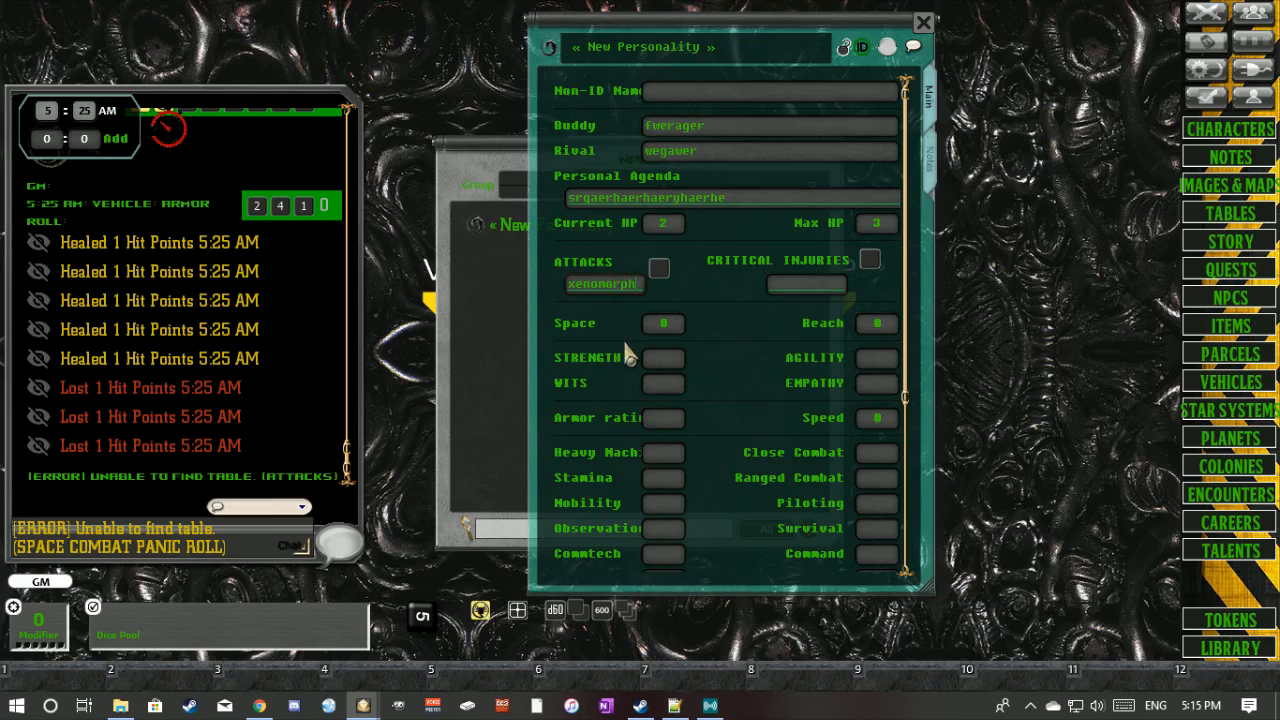
{"action": "left_click", "coordinate": [659, 268]}
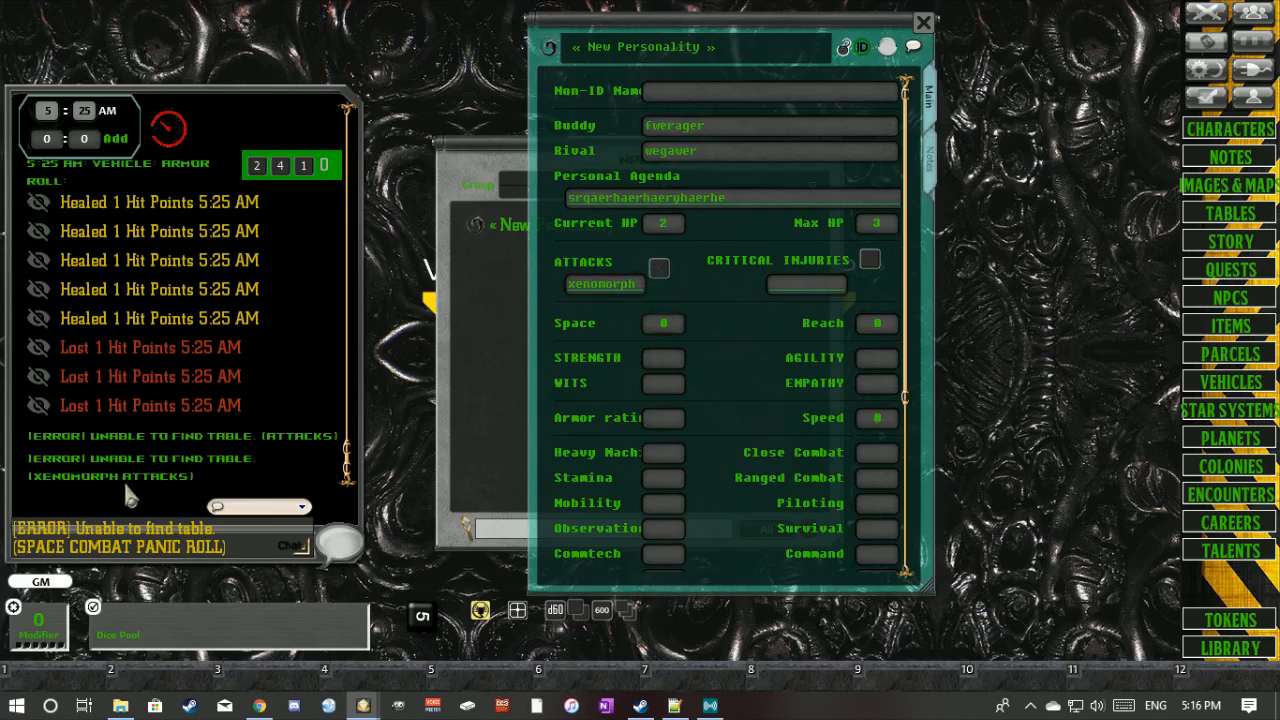
- Replace the text in the chat entry with the missing-table message for the xenomorph attacks from the chat log
{"action": "triple_click", "coordinate": [220, 550]}
{"action": "key", "text": "BackSpace"}
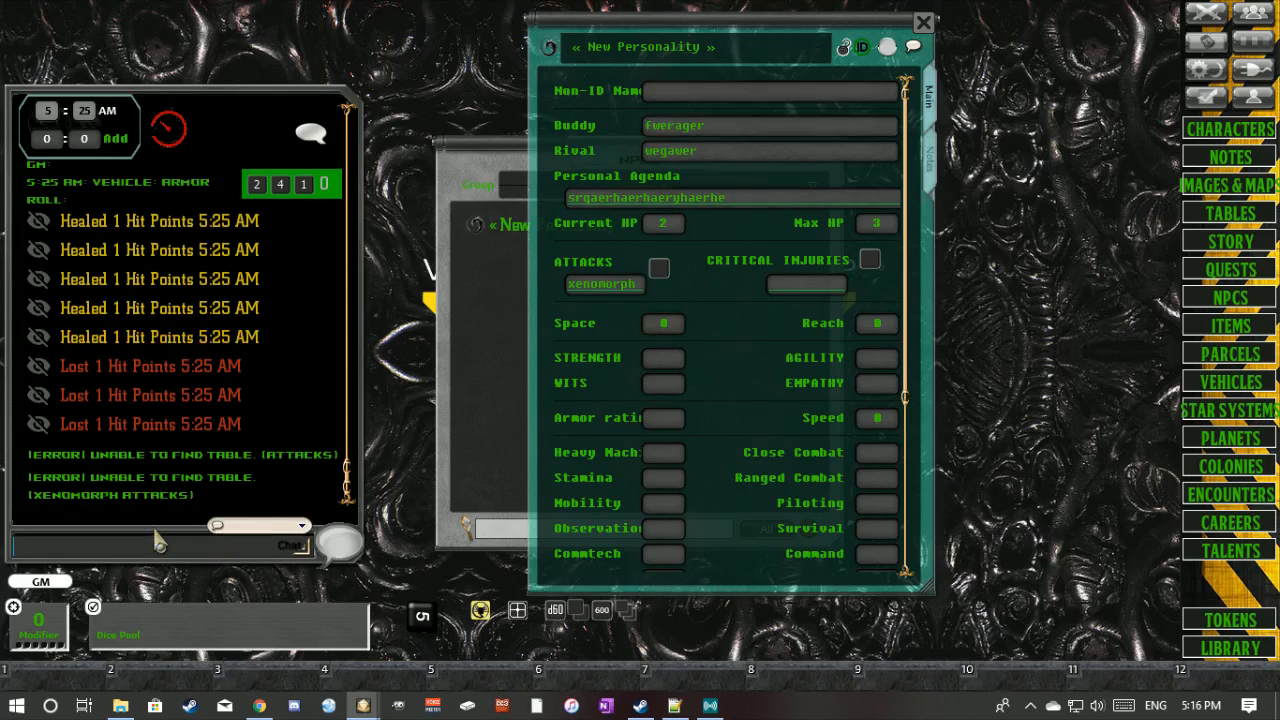
{"action": "left_click_drag", "start_coordinate": [163, 505], "coordinate": [150, 550]}
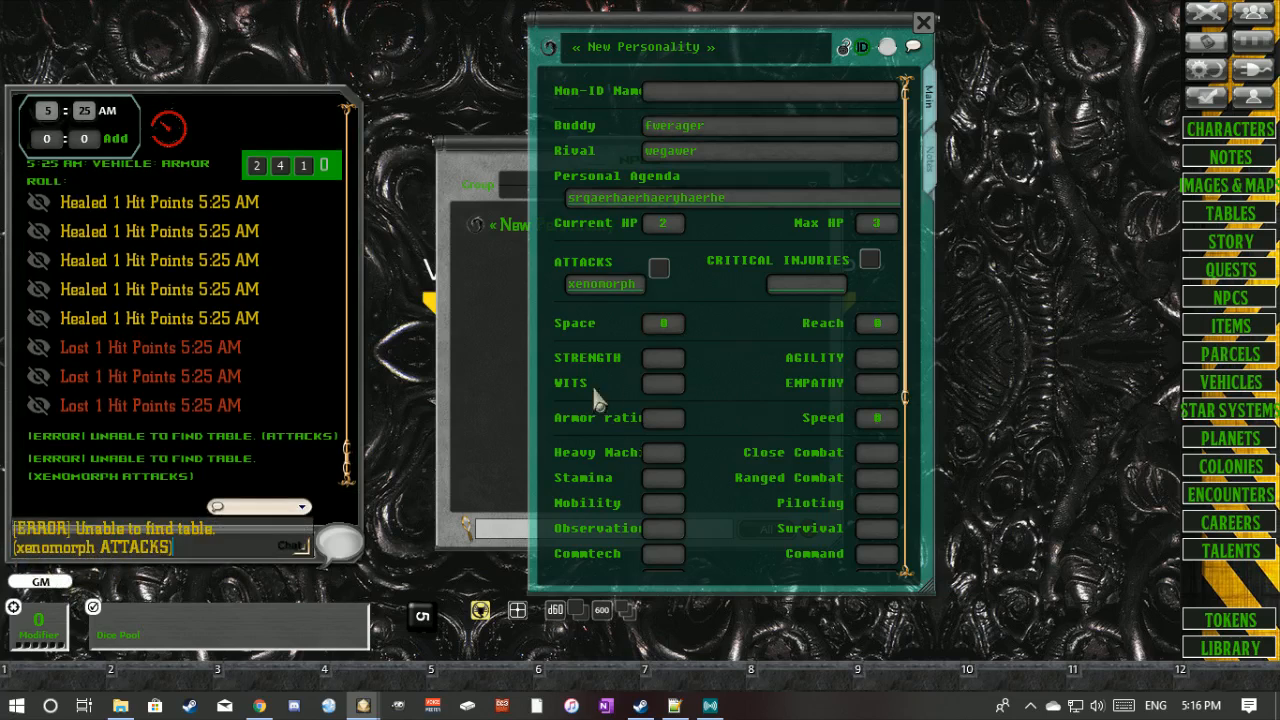
- Set the NPC's Critical Injuries type to "xenomorphs" and roll on that table
{"action": "left_click", "coordinate": [826, 287]}
{"action": "type", "text": "xenomorphs"}
{"action": "left_click", "coordinate": [855, 284]}
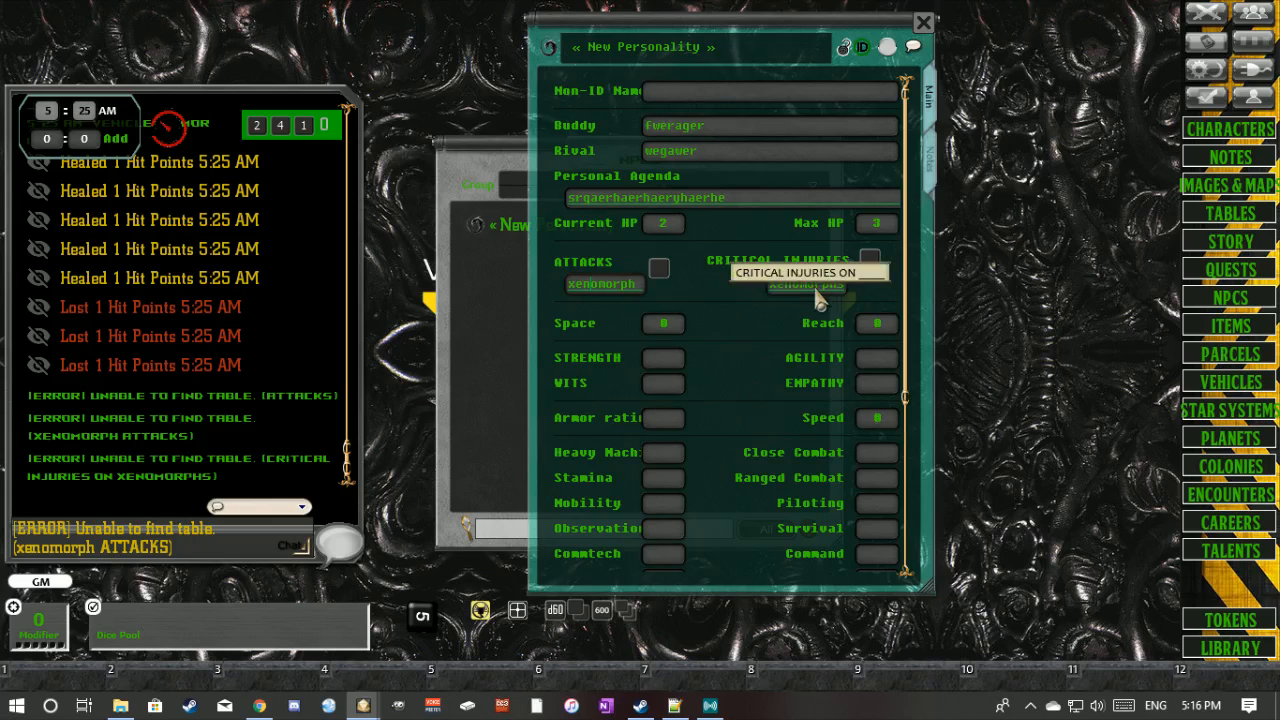
- Set the NPC's Space and Reach to 3, Strength to 2, and Wits, Agility and Empathy to 3
{"action": "scroll", "coordinate": [760, 360], "scroll_direction": "down", "scroll_amount": 2}
{"action": "scroll", "coordinate": [682, 240], "scroll_direction": "up", "scroll_amount": 3, "text": "ctrl"}
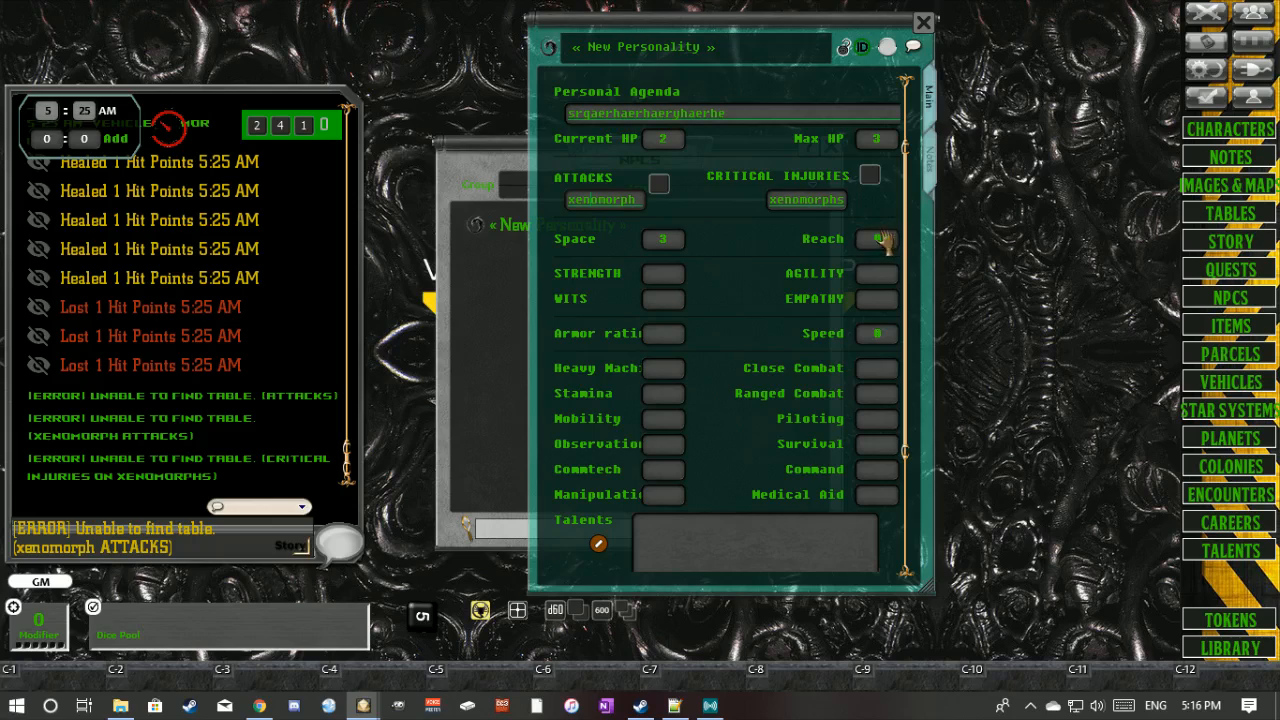
{"action": "scroll", "coordinate": [876, 240], "scroll_direction": "up", "scroll_amount": 3, "text": "ctrl"}
{"action": "key", "text": "ctrl"}
{"action": "scroll", "coordinate": [680, 285], "scroll_direction": "up", "scroll_amount": 1, "text": "ctrl"}
{"action": "scroll", "coordinate": [872, 285], "scroll_direction": "up", "scroll_amount": 3, "text": "ctrl"}
{"action": "scroll", "coordinate": [878, 298], "scroll_direction": "up", "scroll_amount": 3, "text": "ctrl"}
{"action": "scroll", "coordinate": [662, 298], "scroll_direction": "up", "scroll_amount": 3, "text": "ctrl"}
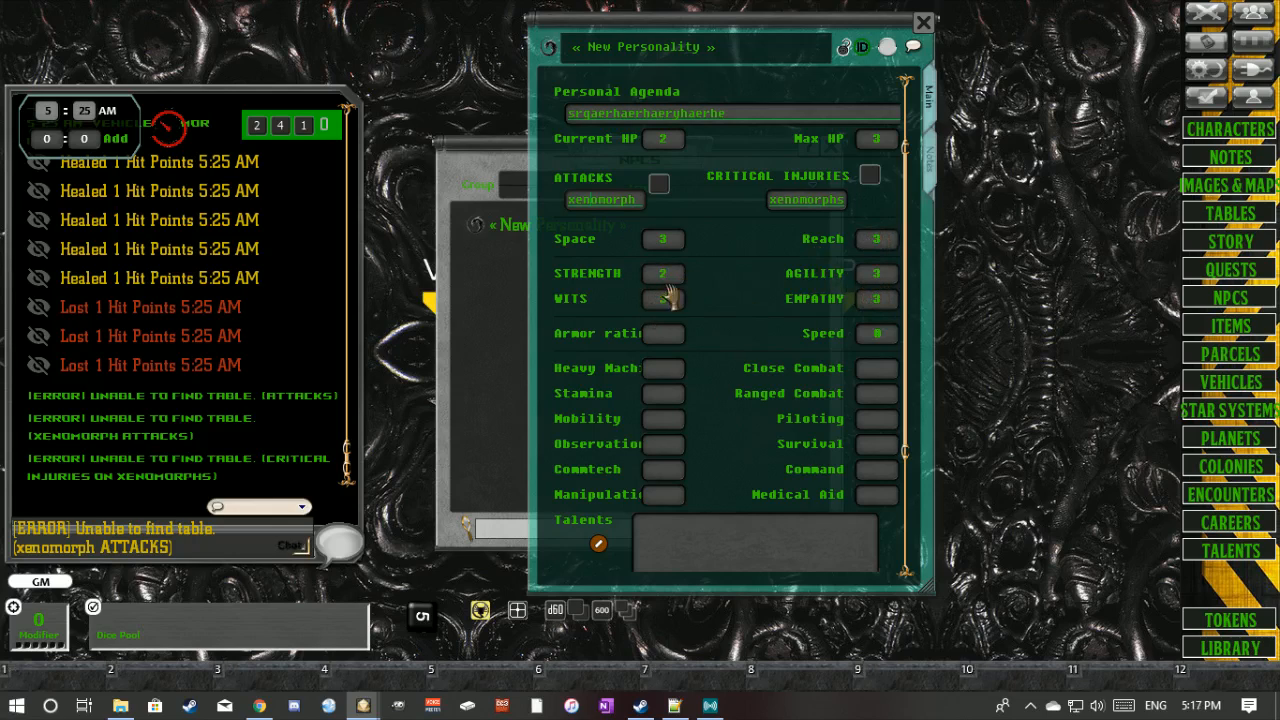
- Roll the NPC's Strength, Wits, Agility and Empathy attributes
{"action": "double_click", "coordinate": [669, 300]}
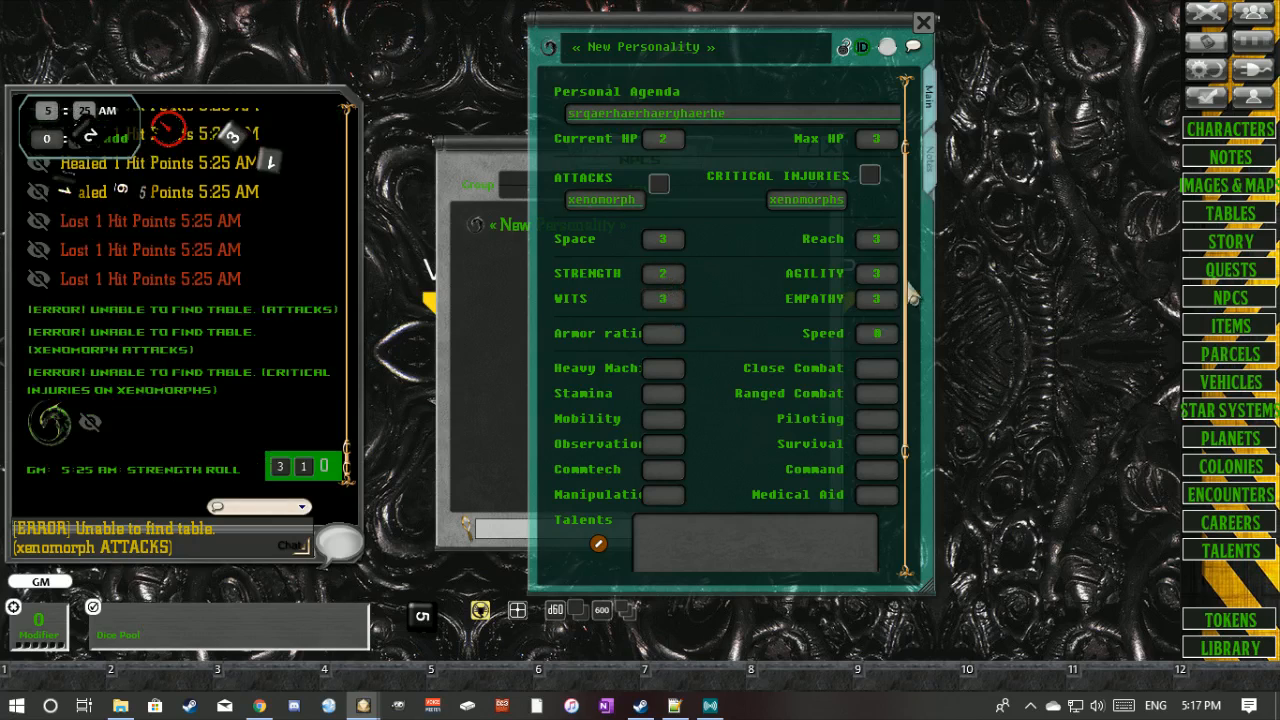
{"action": "double_click", "coordinate": [876, 281]}
{"action": "double_click", "coordinate": [866, 300]}
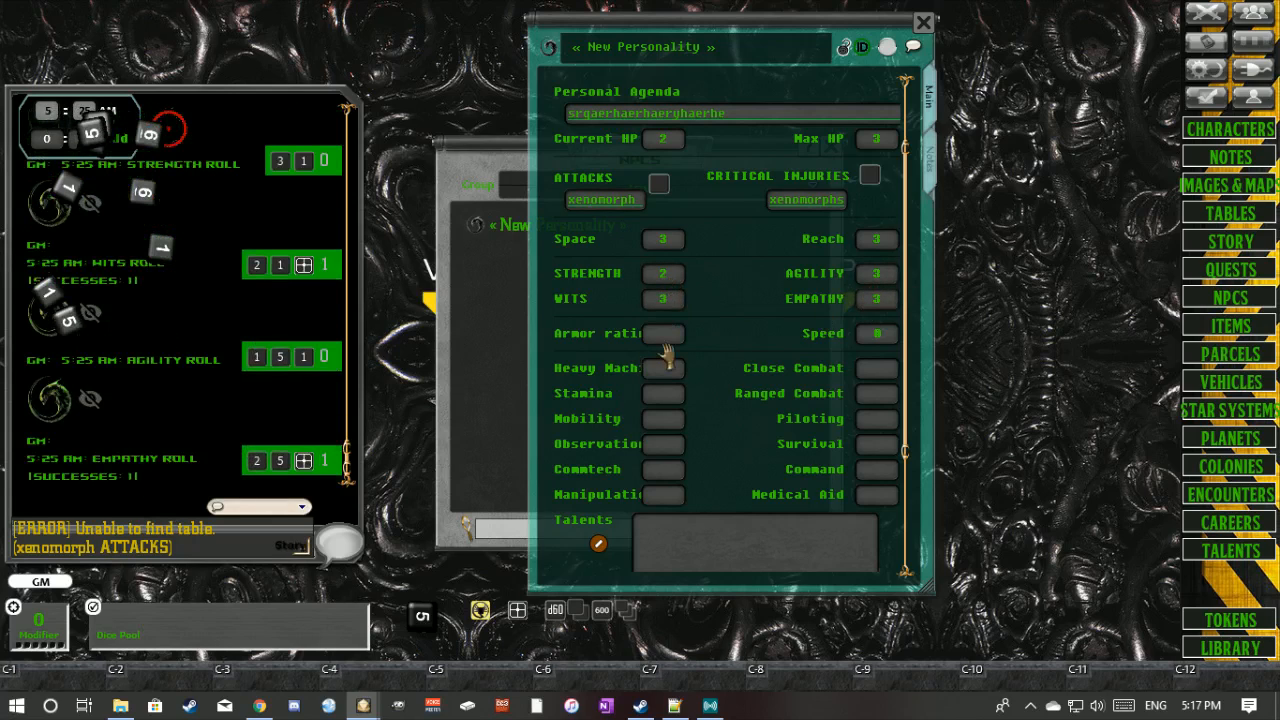
- Set the NPC's Armor rating to 4, roll the armor, and set the Speed to 2
{"action": "double_click", "coordinate": [663, 335]}
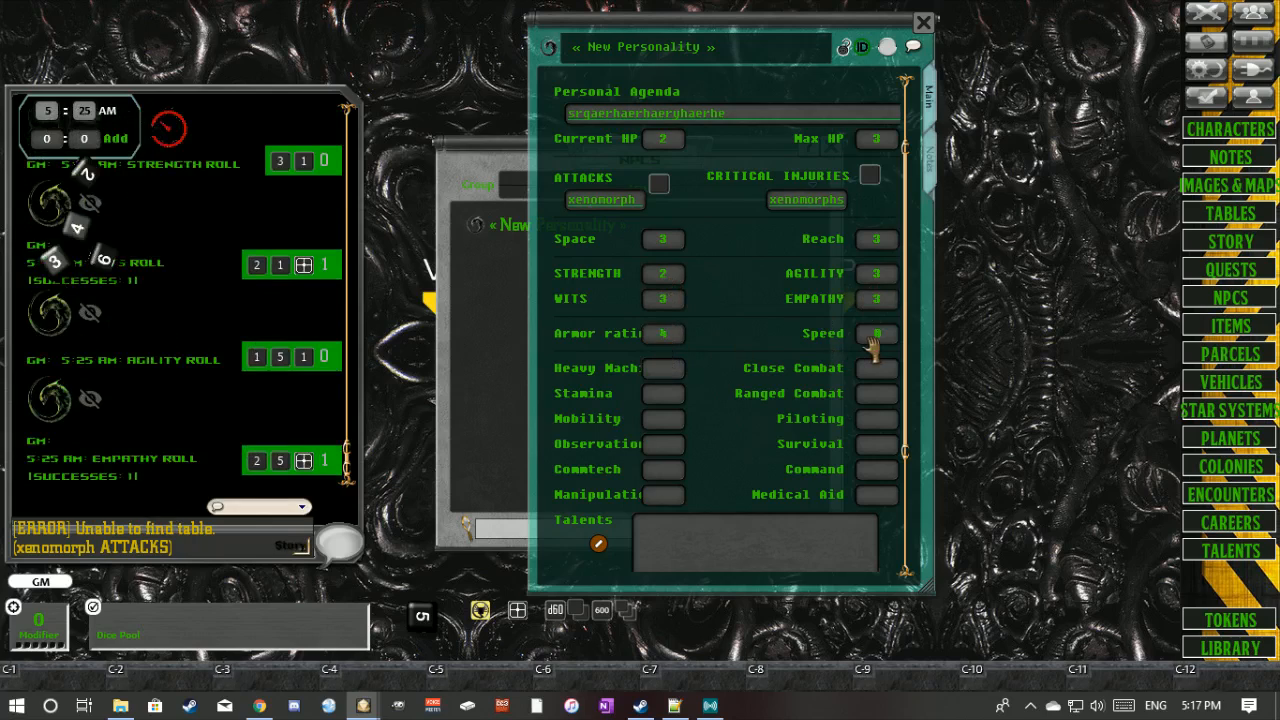
{"action": "scroll", "coordinate": [876, 333], "scroll_direction": "up", "scroll_amount": 2, "text": "ctrl"}
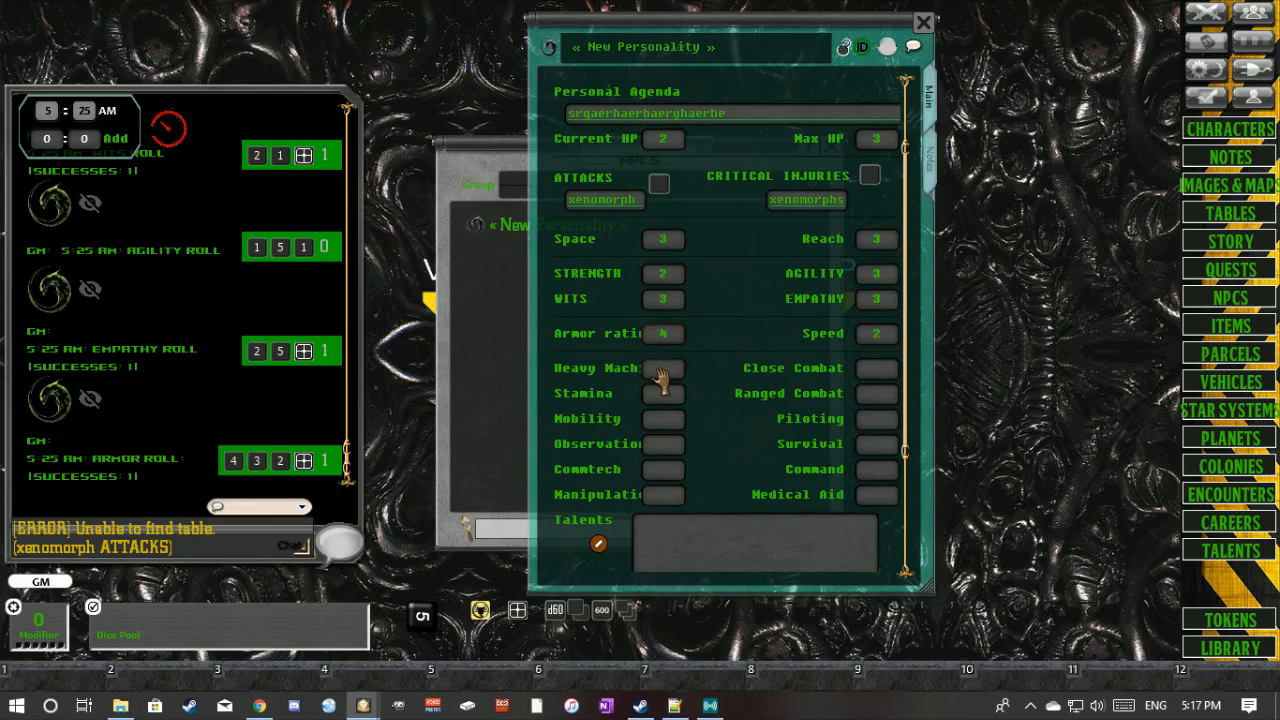
- Set the NPC's Heavy Machinery to 4, Stamina and Mobility to 3 and Observation to 5, and roll Mobility
{"action": "key", "text": "ctrl"}
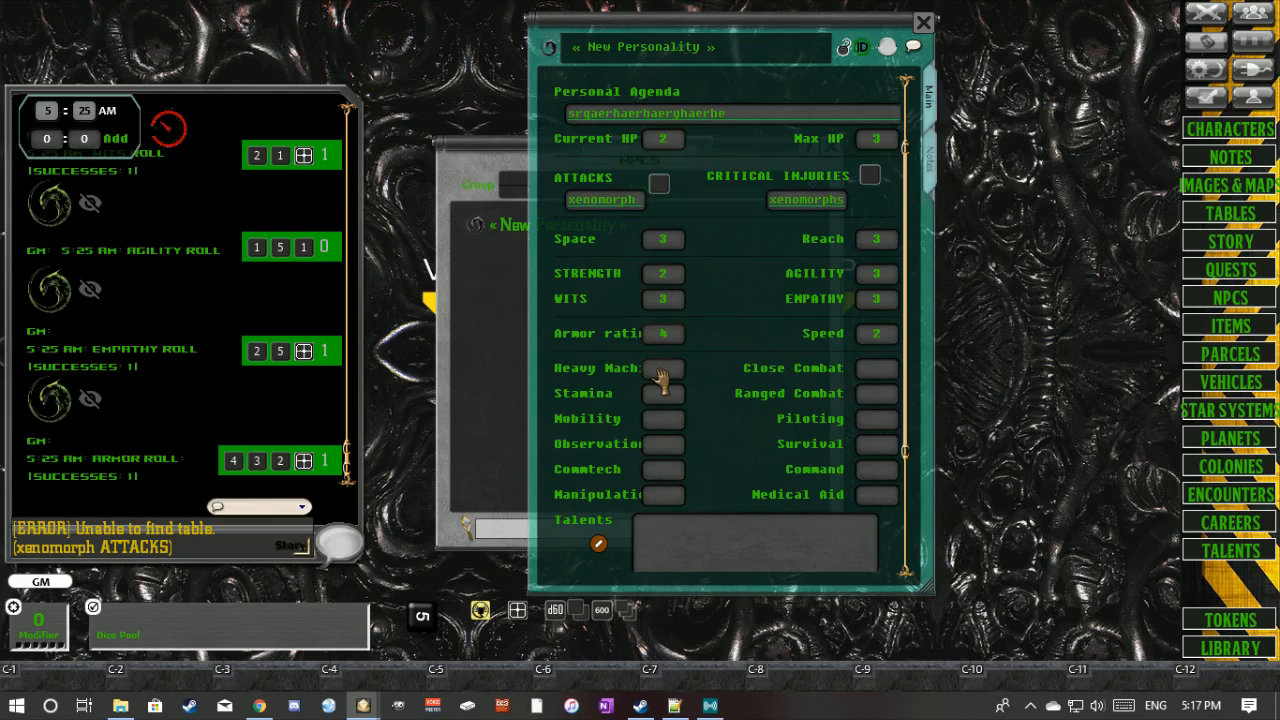
{"action": "scroll", "coordinate": [662, 394], "scroll_direction": "up", "scroll_amount": 3, "text": "ctrl"}
{"action": "scroll", "coordinate": [663, 419], "scroll_direction": "up", "scroll_amount": 3, "text": "ctrl"}
{"action": "scroll", "coordinate": [662, 443], "scroll_direction": "up", "scroll_amount": 5}
{"action": "double_click", "coordinate": [674, 425]}
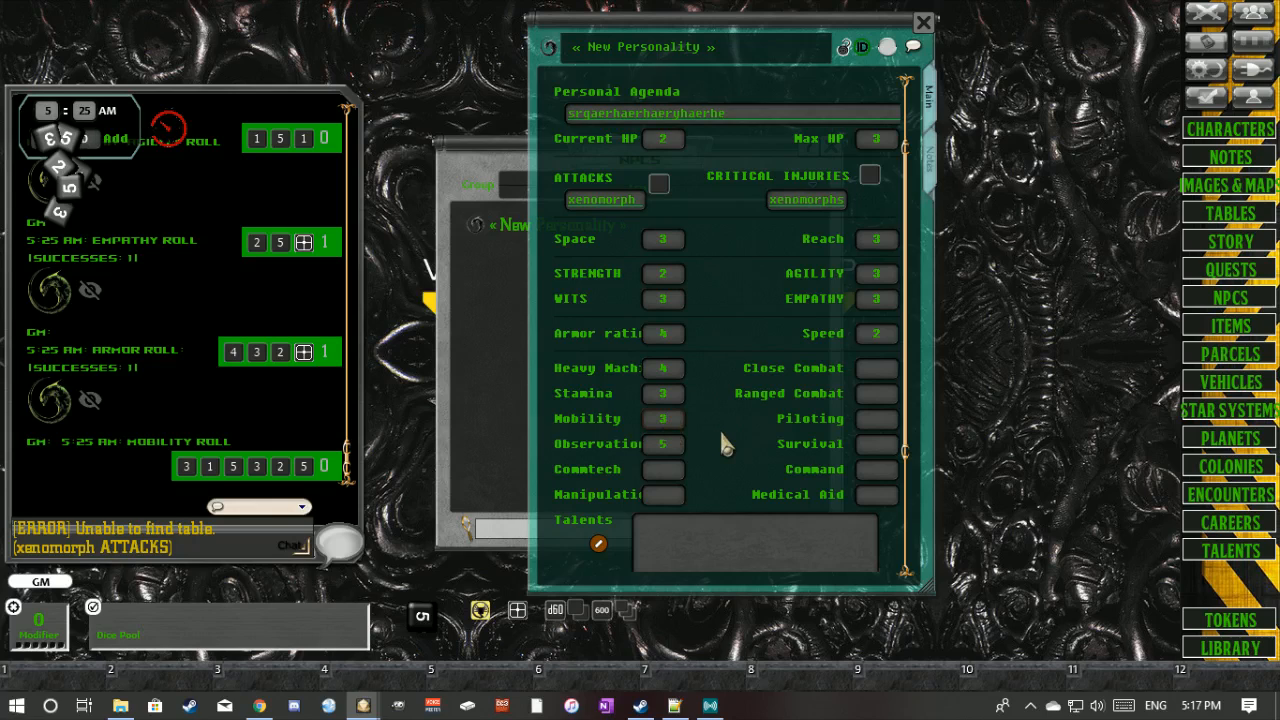
- Set the NPC's Piloting to 2 and Command to 3, and roll Piloting
{"action": "scroll", "coordinate": [722, 442], "scroll_direction": "down", "scroll_amount": 3}
{"action": "scroll", "coordinate": [874, 306], "scroll_direction": "up", "scroll_amount": 3}
{"action": "scroll", "coordinate": [878, 258], "scroll_direction": "up", "scroll_amount": 2}
{"action": "double_click", "coordinate": [878, 258]}
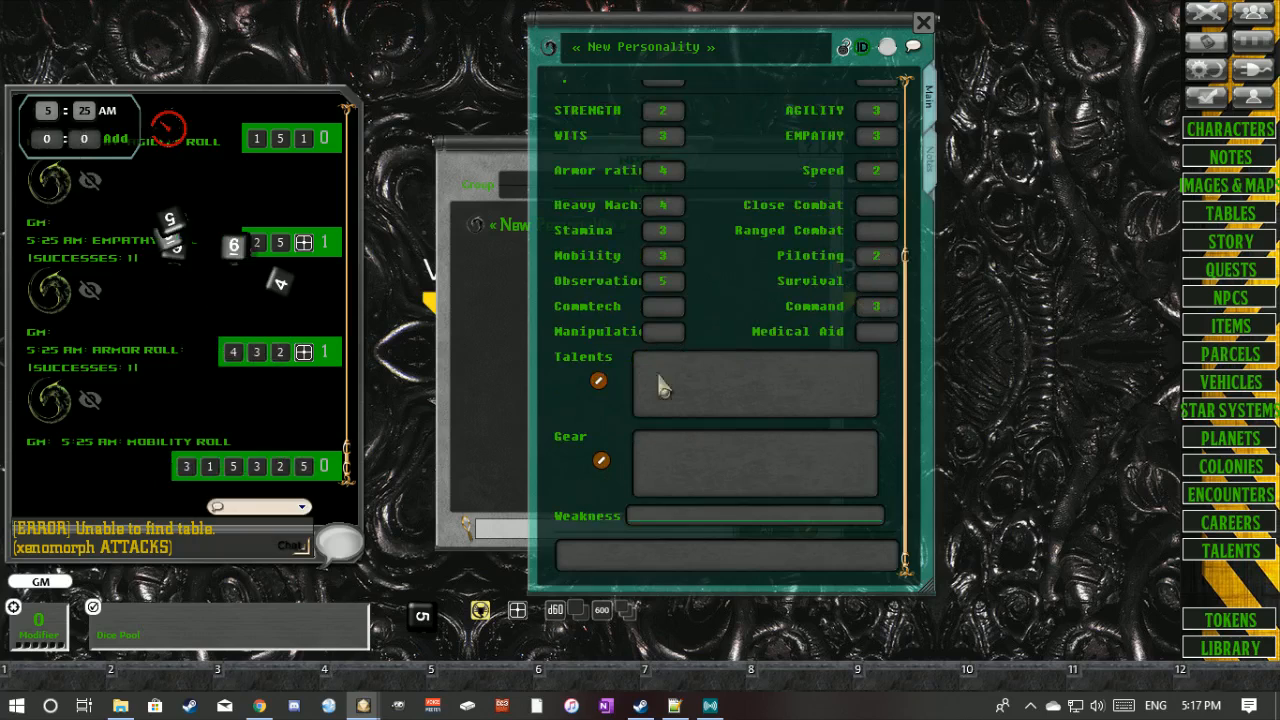
- Add a blank entry to the NPC's Talents list and another to its Gear list
{"action": "left_click", "coordinate": [598, 380]}
{"action": "left_click", "coordinate": [575, 381]}
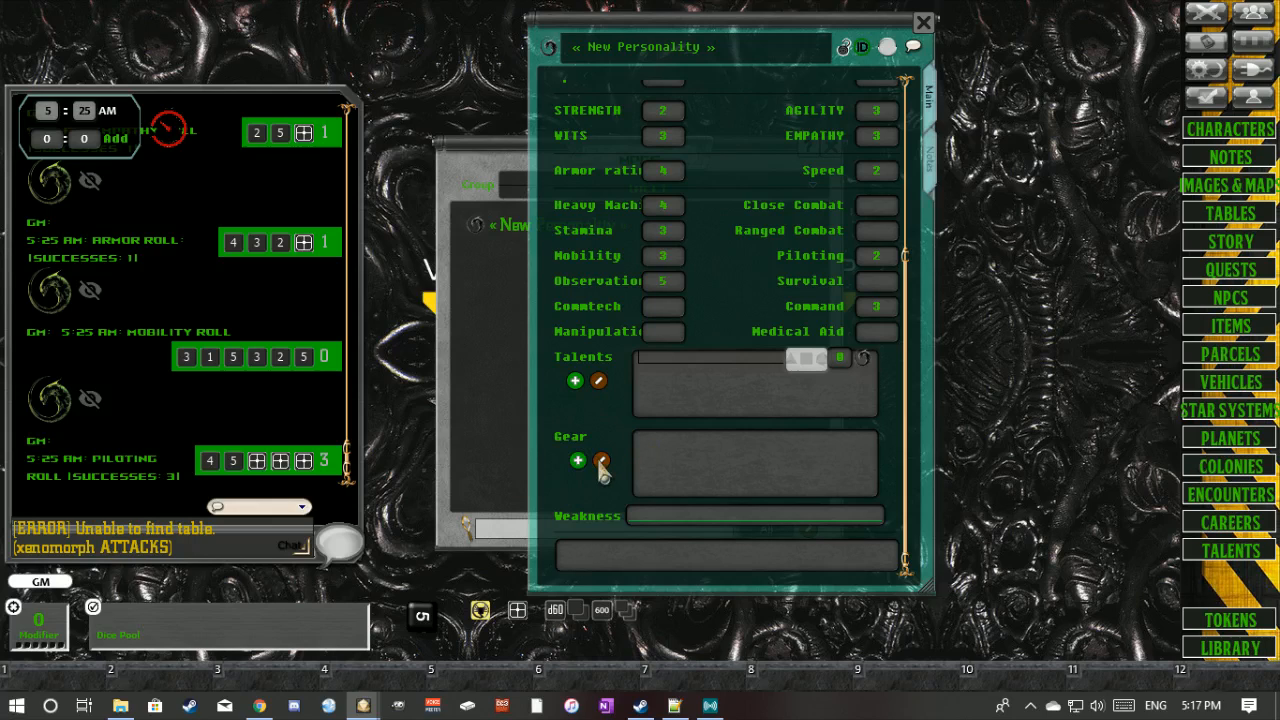
{"action": "left_click", "coordinate": [578, 462]}
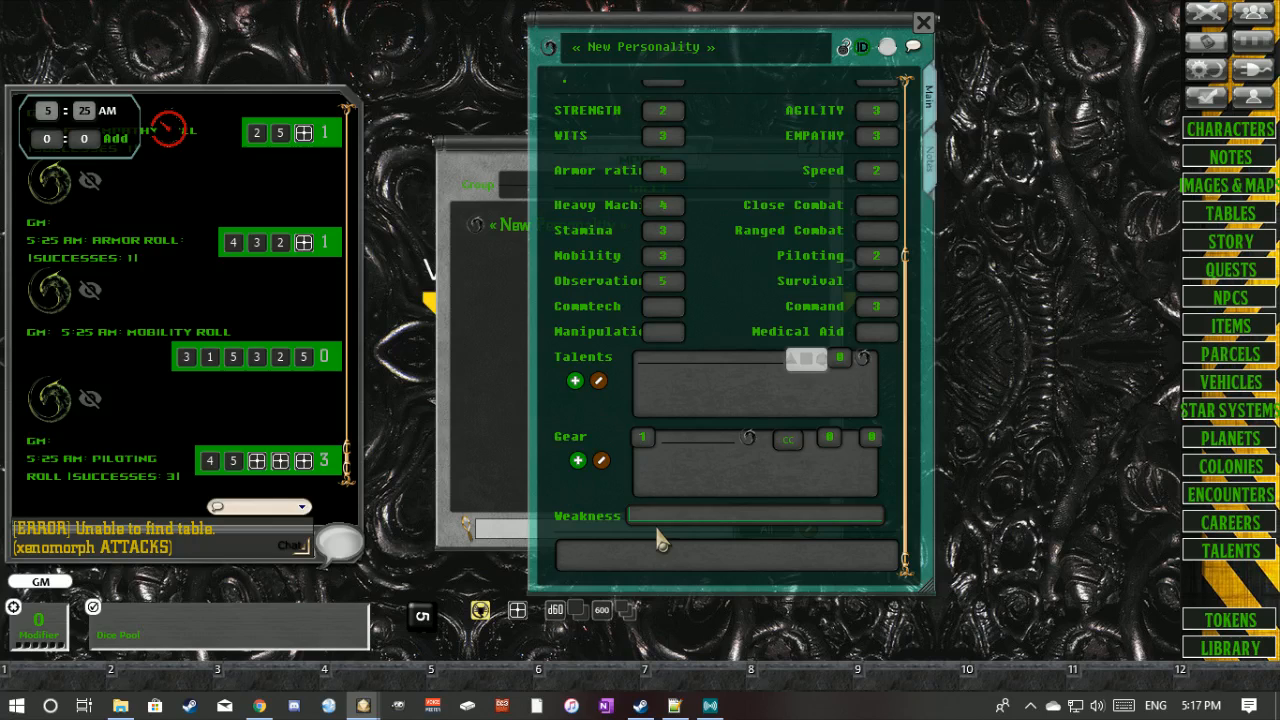
- Try "weak to fire" and "half armor on fire damage" as the NPC's Weakness, clearing each text
{"action": "type", "text": "weak to fire"}
{"action": "key", "text": "BackSpace"}
{"action": "key", "text": "BackSpace"}
{"action": "key", "text": "BackSpace"}
{"action": "key", "text": "BackSpace"}
{"action": "key", "text": "BackSpace"}
{"action": "key", "text": "BackSpace"}
{"action": "key", "text": "BackSpace"}
{"action": "key", "text": "BackSpace"}
{"action": "key", "text": "BackSpace"}
{"action": "key", "text": "BackSpace"}
{"action": "key", "text": "BackSpace"}
{"action": "type", "text": "half armor on fire damage"}
{"action": "key", "text": "BackSpace"}
{"action": "key", "text": "BackSpace"}
{"action": "key", "text": "BackSpace"}
{"action": "key", "text": "BackSpace"}
{"action": "key", "text": "BackSpace"}
{"action": "key", "text": "BackSpace"}
{"action": "key", "text": "BackSpace"}
{"action": "key", "text": "BackSpace"}
{"action": "key", "text": "BackSpace"}
{"action": "key", "text": "BackSpace"}
{"action": "key", "text": "BackSpace"}
{"action": "key", "text": "BackSpace"}
{"action": "key", "text": "BackSpace"}
{"action": "key", "text": "BackSpace"}
{"action": "key", "text": "BackSpace"}
{"action": "key", "text": "BackSpace"}
{"action": "key", "text": "BackSpace"}
{"action": "key", "text": "BackSpace"}
{"action": "key", "text": "BackSpace"}
{"action": "key", "text": "BackSpace"}
- Enter "asdfwsdgaerhaeherhaea" as the NPC's description and "asdfgvaehaehsa" on its notes page, and return to the main page
{"action": "left_click", "coordinate": [634, 560]}
{"action": "type", "text": "asdfwsdgserasdf"}
{"action": "left_click", "coordinate": [931, 168]}
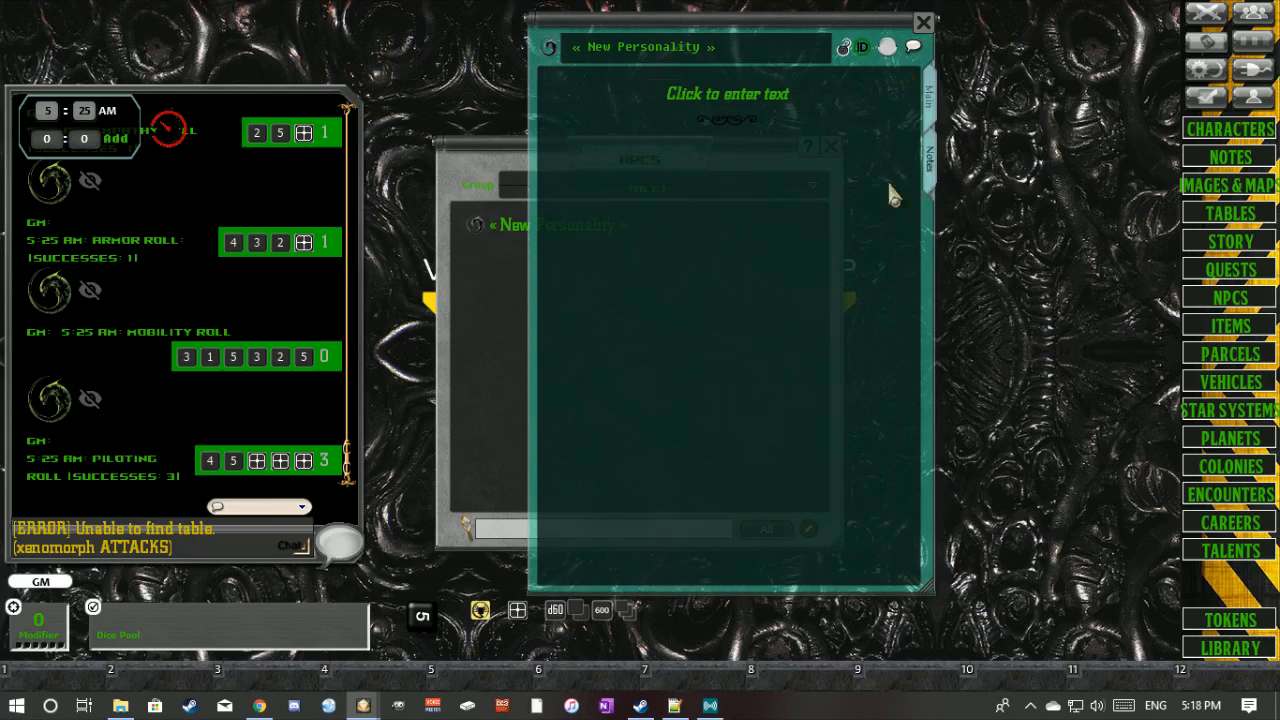
{"action": "left_click", "coordinate": [773, 93]}
{"action": "type", "text": "asdfgvaehaehsa"}
{"action": "left_click", "coordinate": [924, 104]}
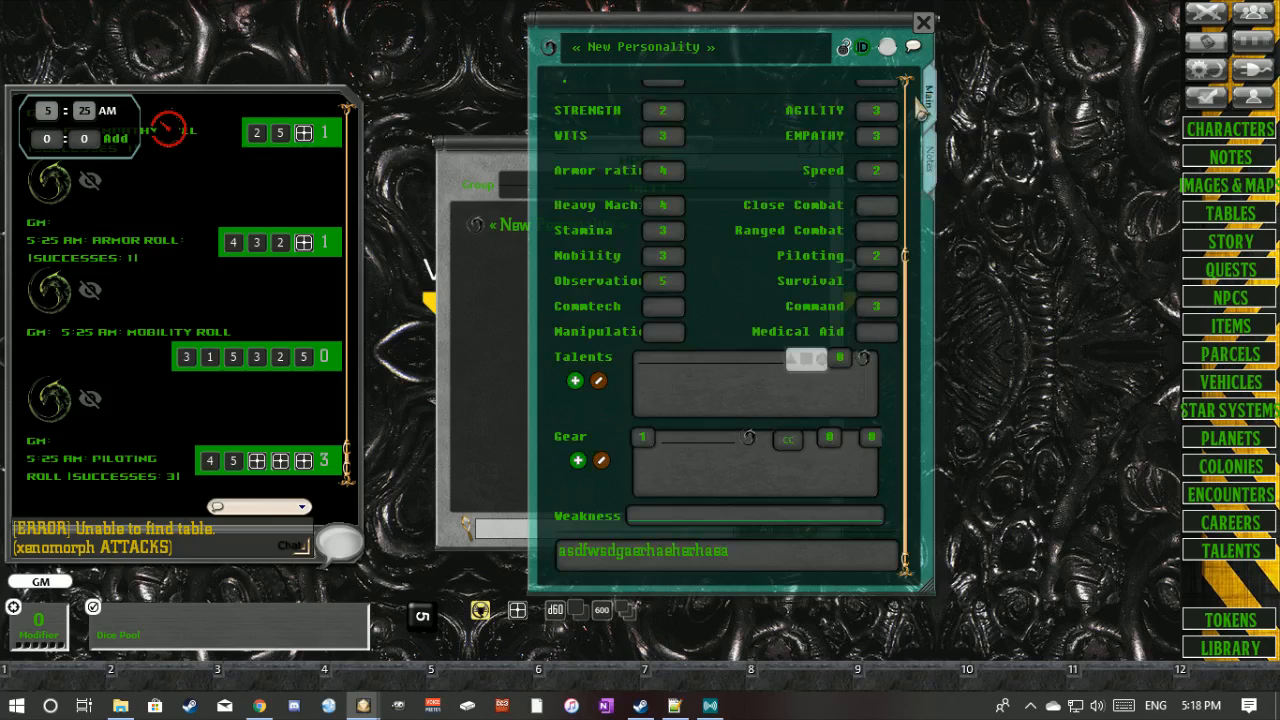
- Toggle the NPC's identified status off and back on
{"action": "scroll", "coordinate": [744, 205], "scroll_direction": "up", "scroll_amount": 5}
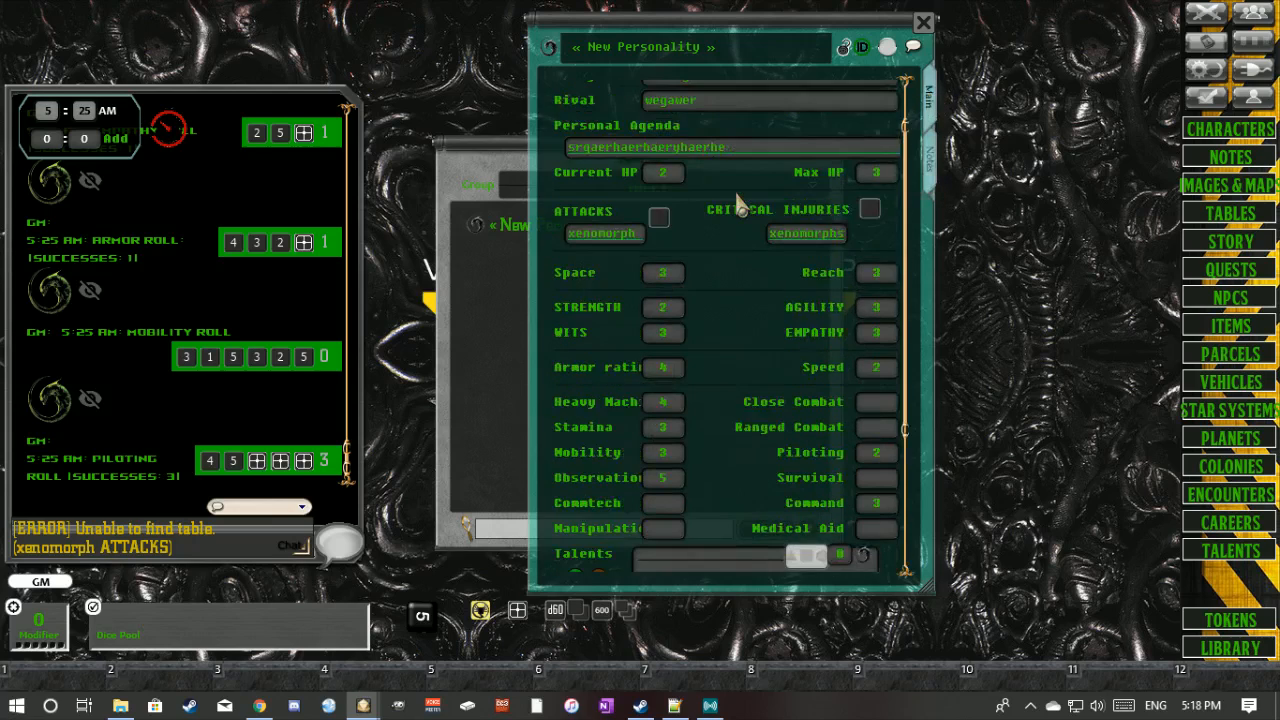
{"action": "left_click", "coordinate": [862, 49]}
{"action": "left_click", "coordinate": [862, 49]}
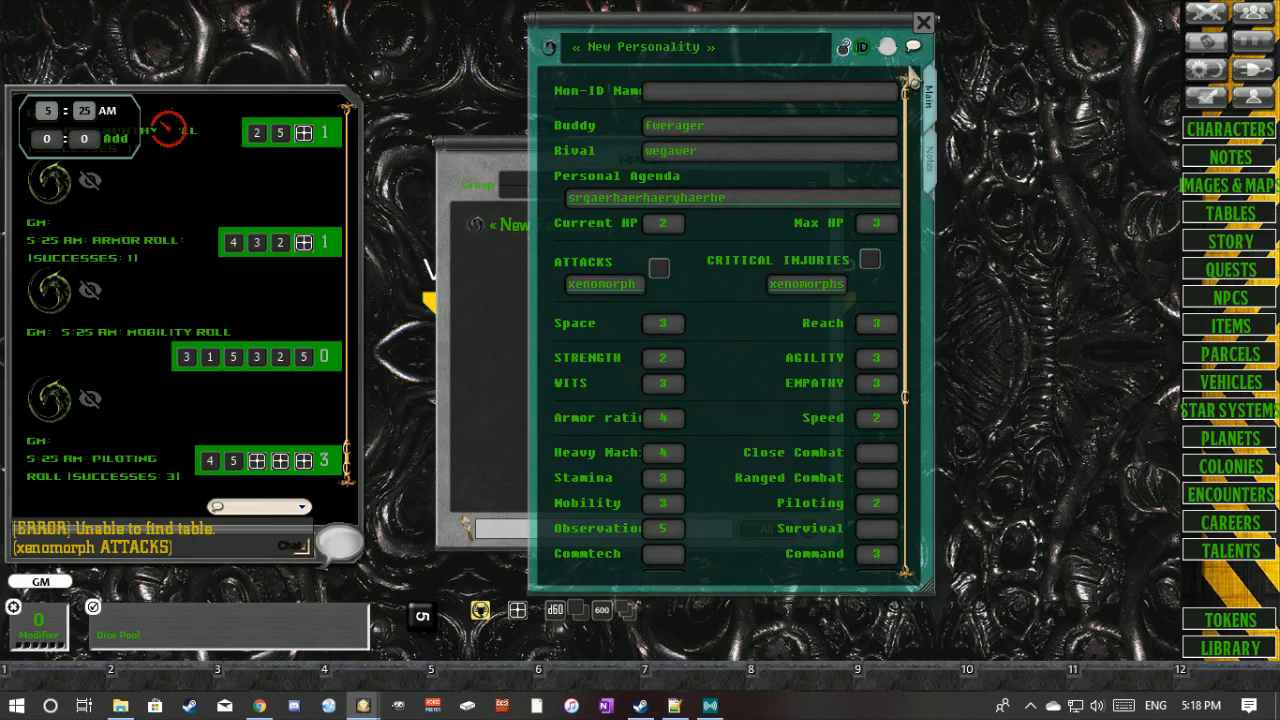
- Lock the NPC's record, and close it together with the NPC list
{"action": "scroll", "coordinate": [795, 180], "scroll_direction": "down", "scroll_amount": 5}
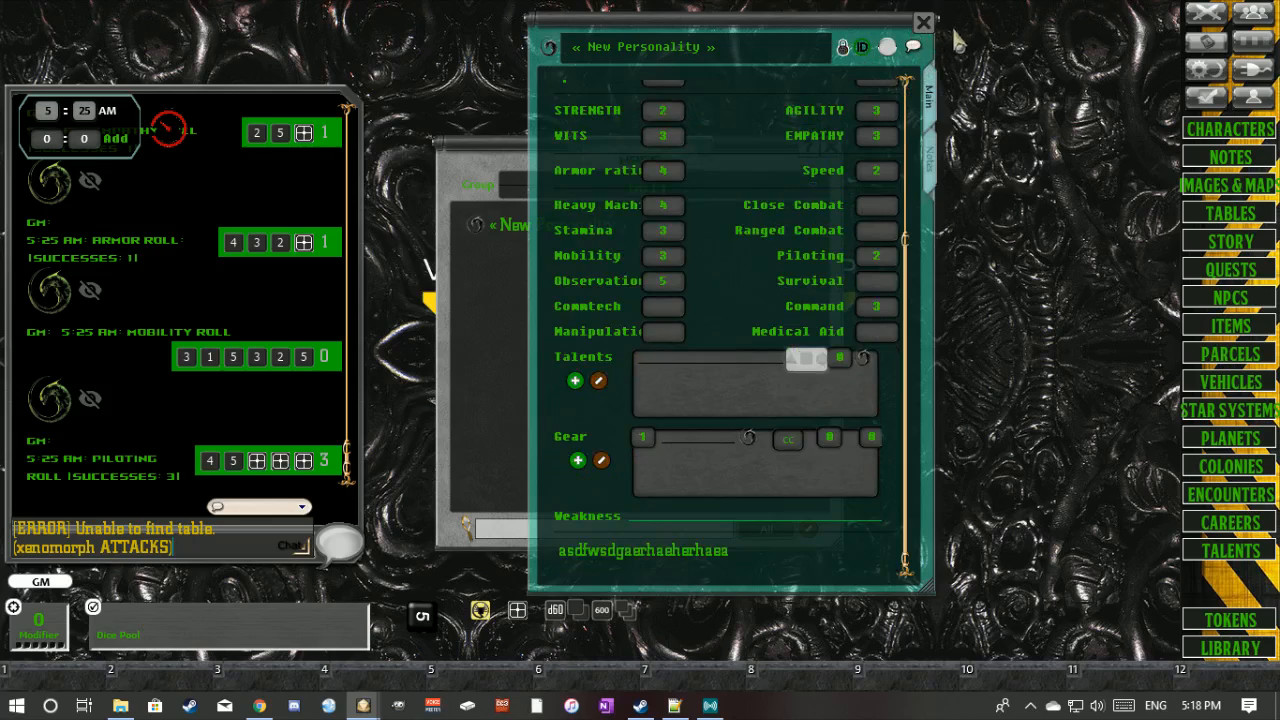
{"action": "left_click", "coordinate": [923, 22]}
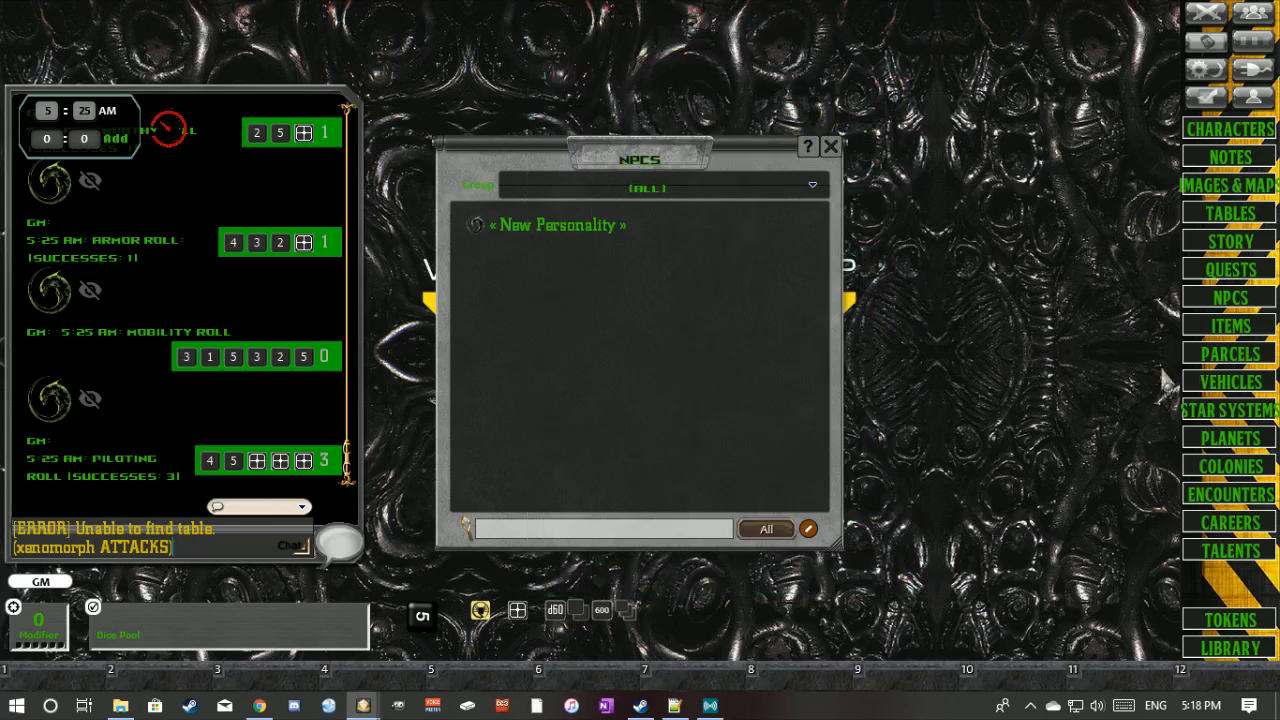
{"action": "left_click", "coordinate": [831, 147]}
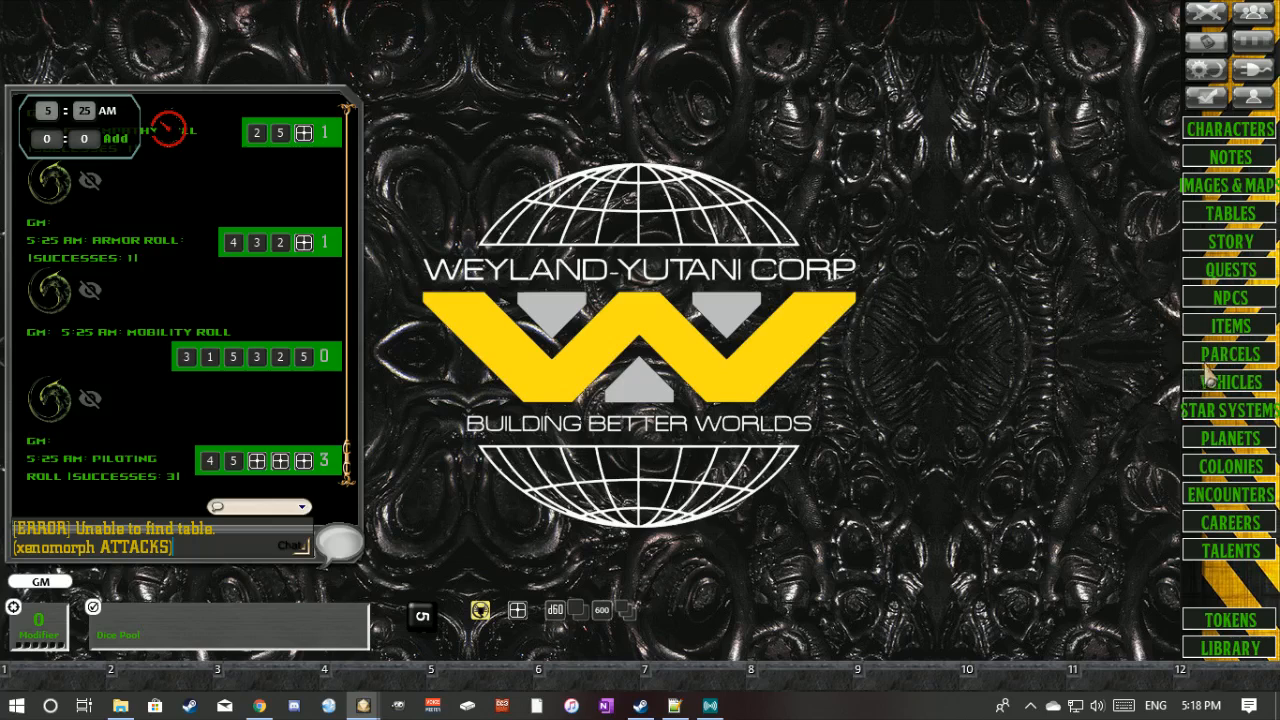
- Create a star system named "andromeda" with Star Type "red dwarf" and Main World "fdhrthtrhrt"
{"action": "left_click", "coordinate": [1227, 412]}
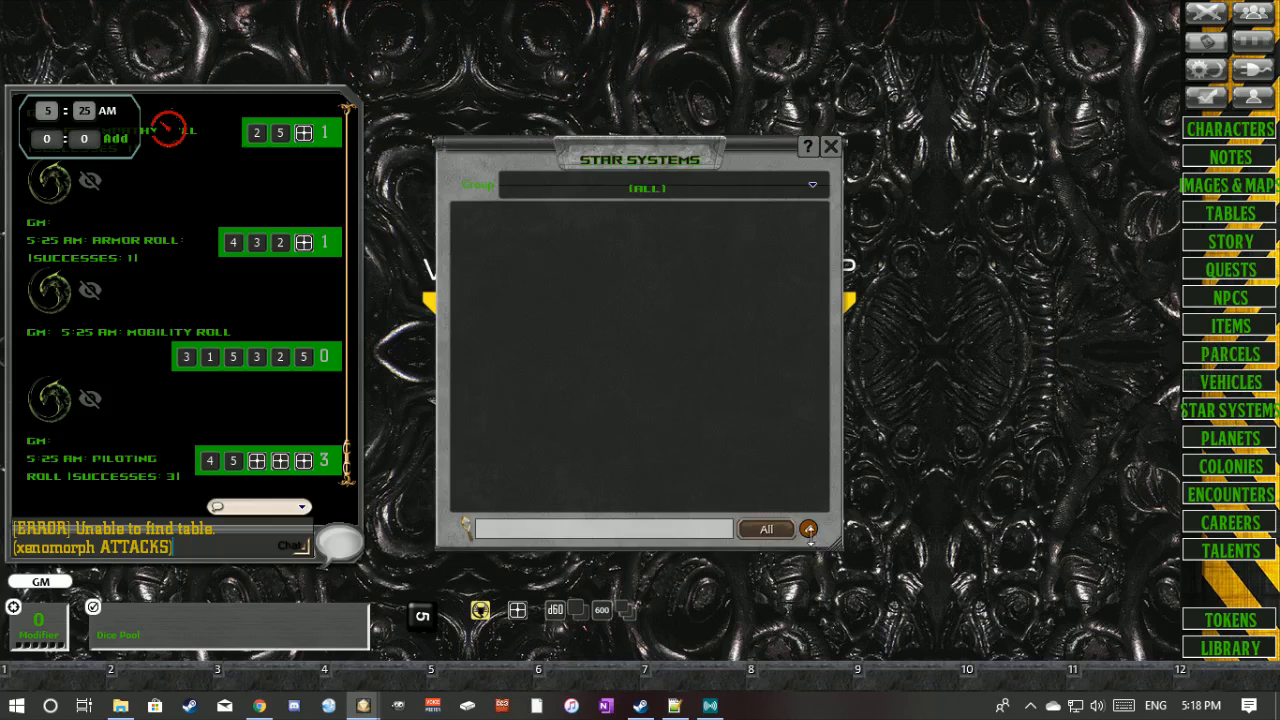
{"action": "left_click", "coordinate": [785, 529]}
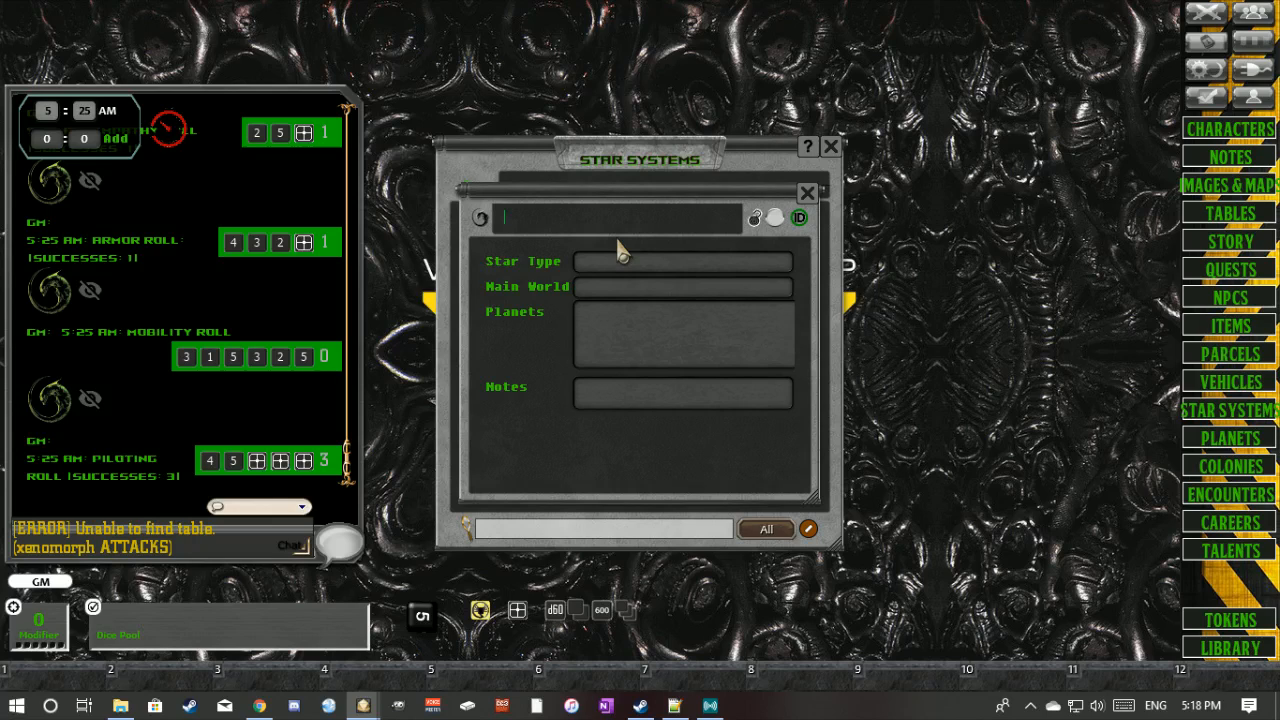
{"action": "type", "text": "andromeda"}
{"action": "left_click", "coordinate": [620, 262]}
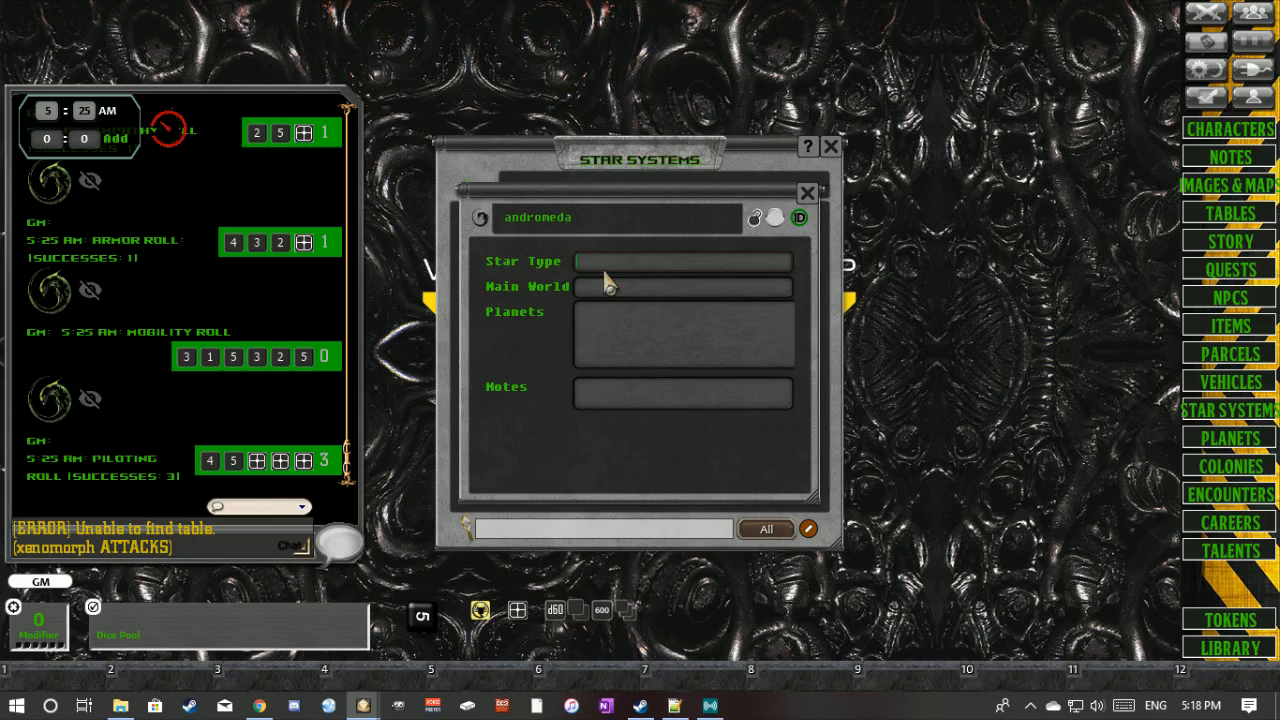
{"action": "type", "text": "red dwarf"}
{"action": "left_click", "coordinate": [601, 291]}
{"action": "type", "text": "fdhrthtrhrt"}
- Add a blank planet to the andromeda system and a blank colony to that planet, placing both opened records beside the system
{"action": "left_click", "coordinate": [640, 334]}
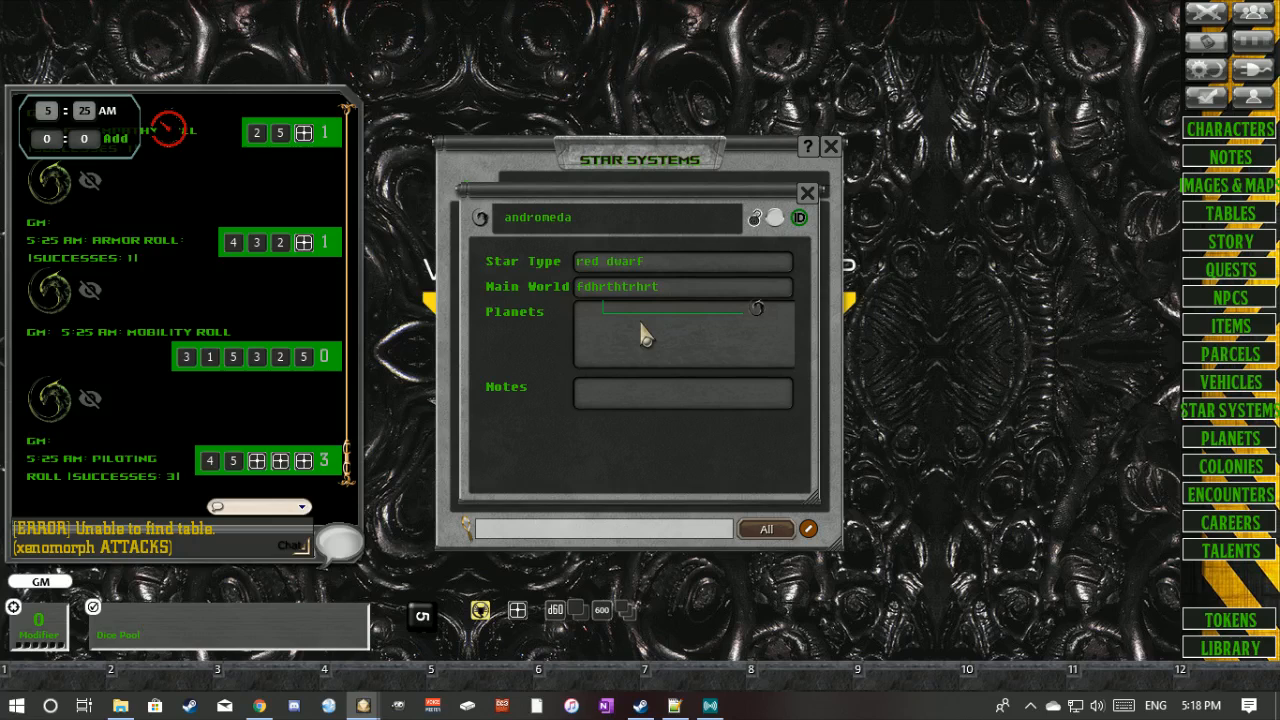
{"action": "left_click", "coordinate": [758, 312]}
{"action": "left_click_drag", "start_coordinate": [597, 334], "coordinate": [851, 298]}
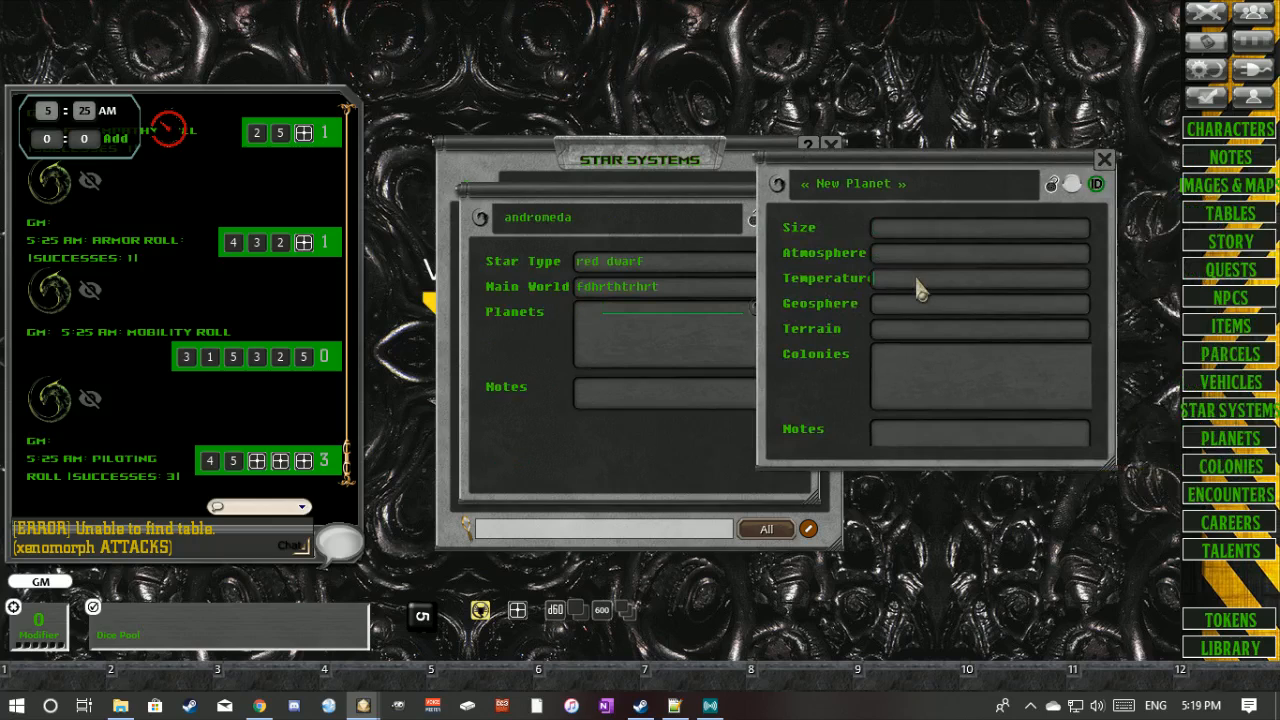
{"action": "left_click", "coordinate": [891, 382]}
{"action": "left_click", "coordinate": [1054, 347]}
{"action": "left_click_drag", "start_coordinate": [556, 410], "coordinate": [826, 505]}
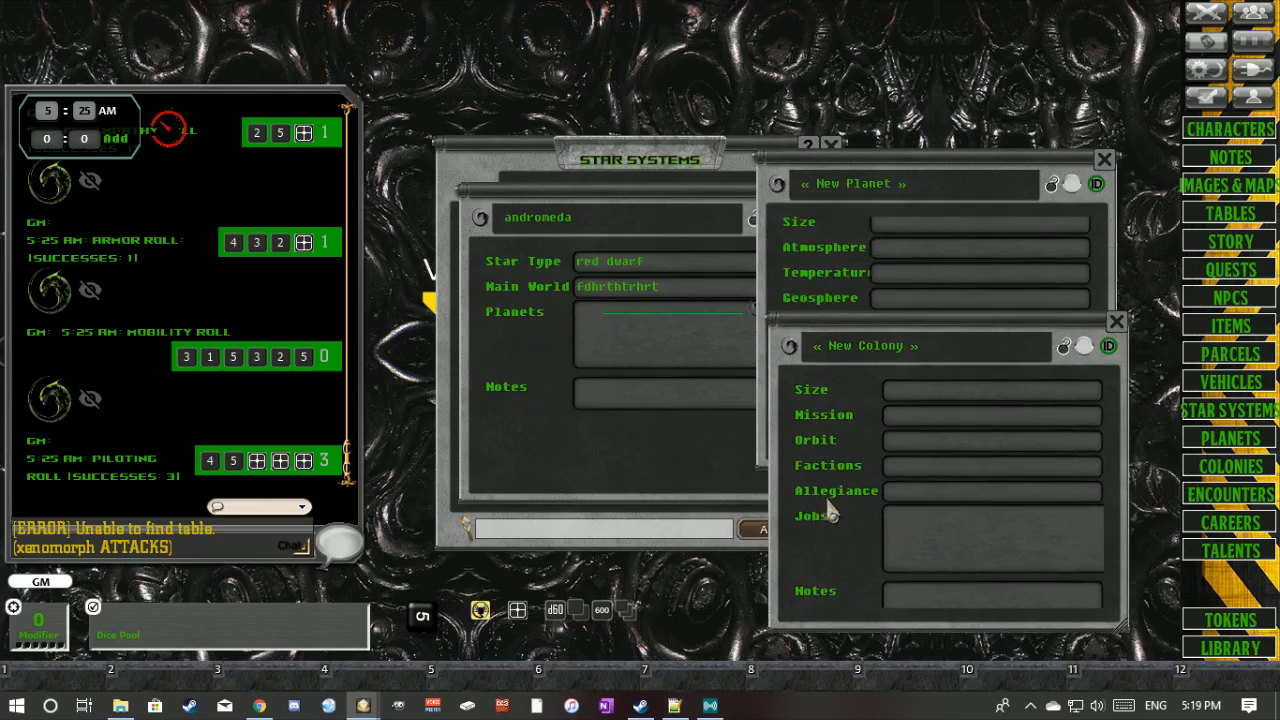
- Check the campaign's Colonies list for the colony added under the planet, and close the list
{"action": "left_click", "coordinate": [1203, 472]}
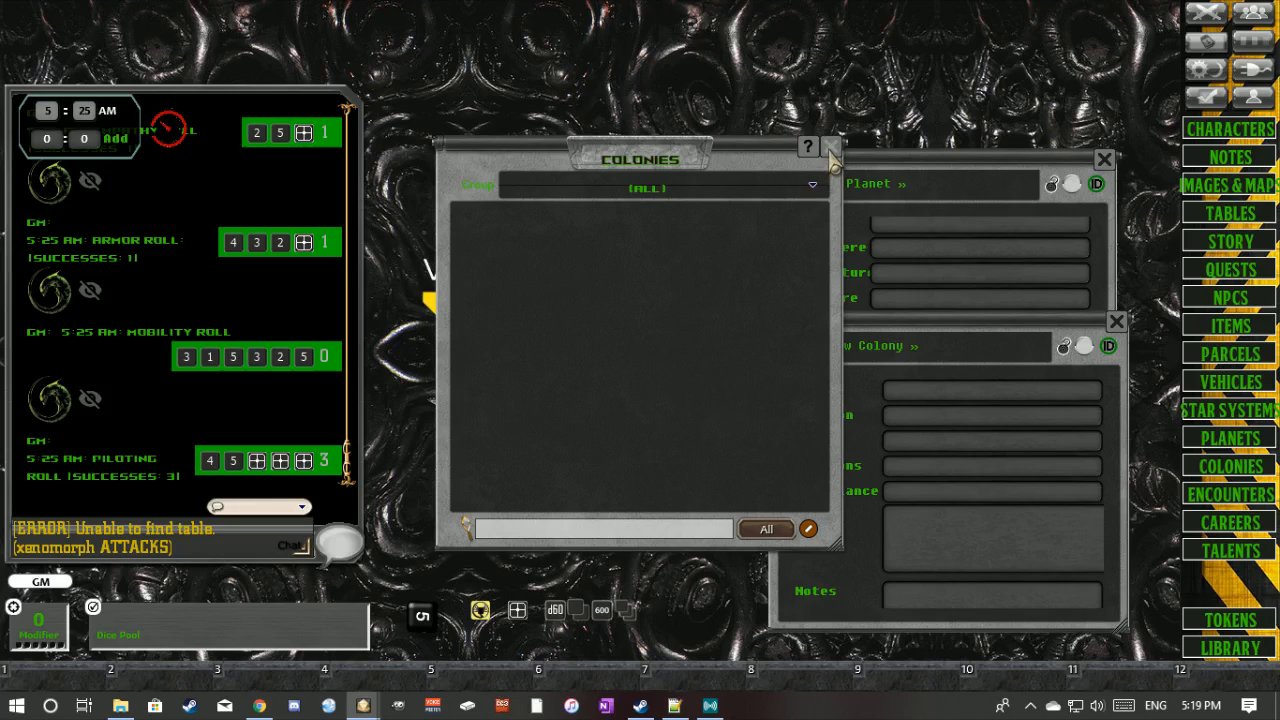
{"action": "left_click", "coordinate": [832, 150]}
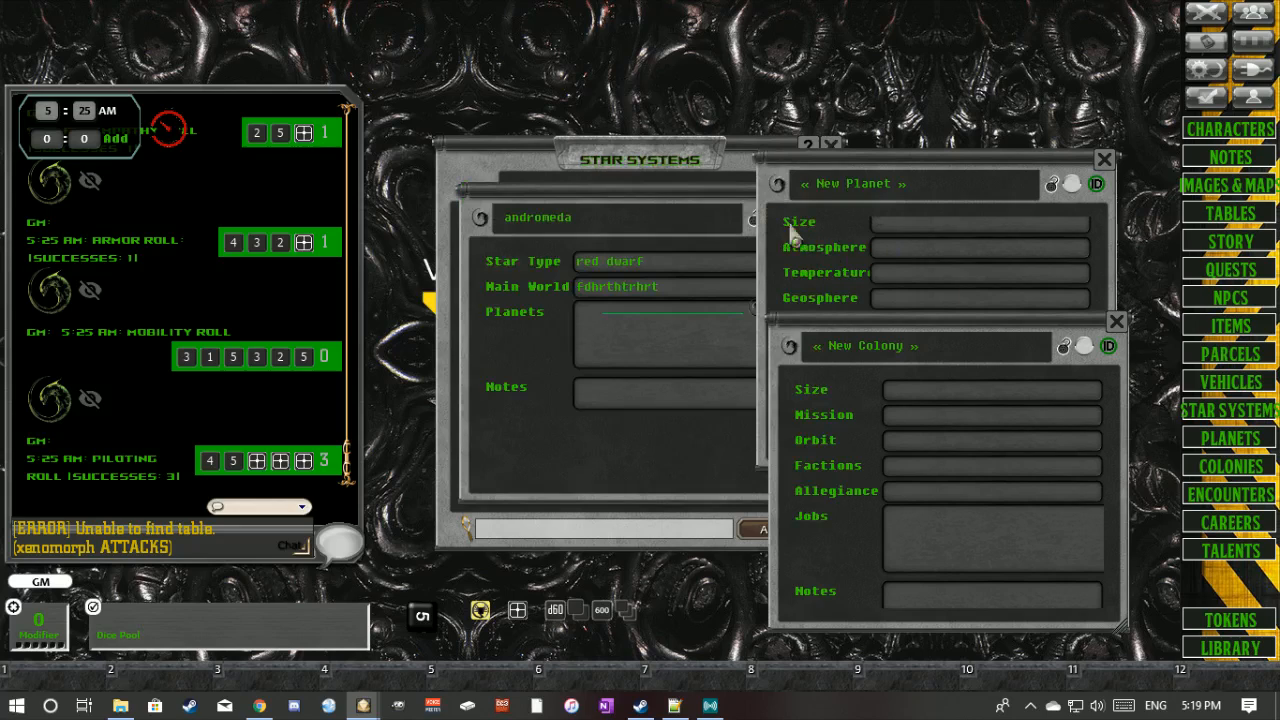
{"action": "left_click", "coordinate": [1228, 466]}
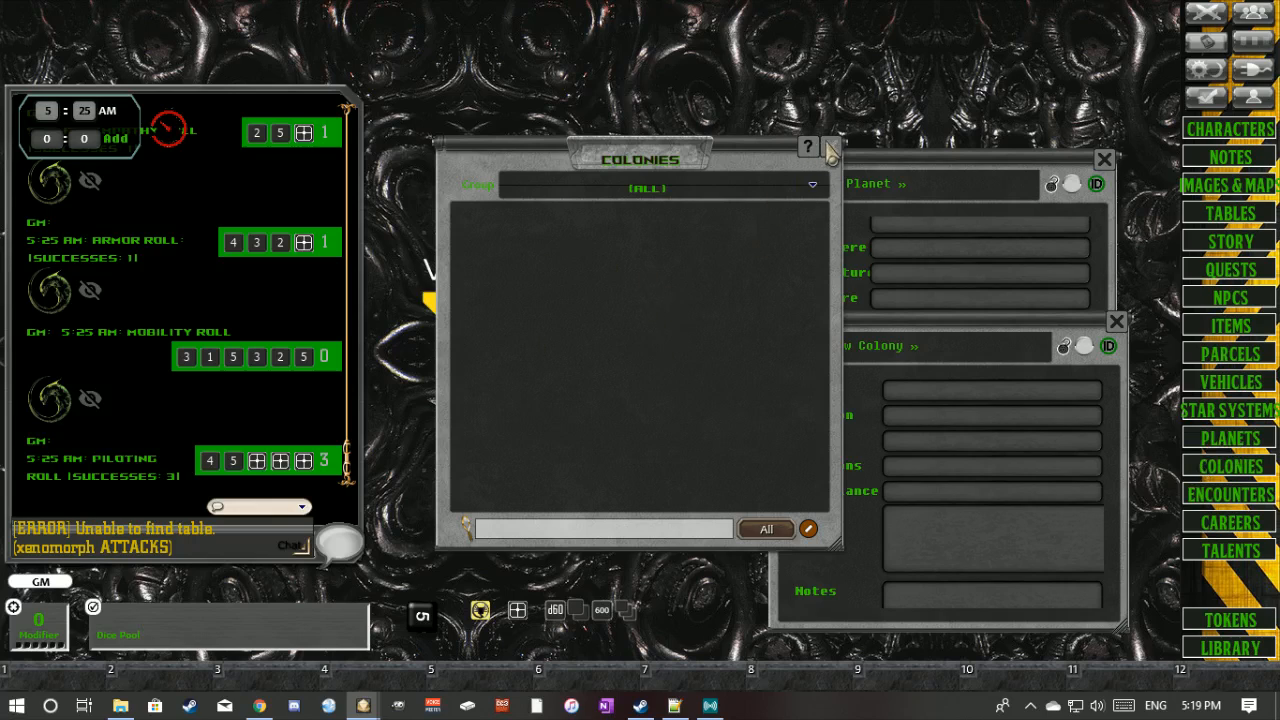
{"action": "left_click", "coordinate": [831, 147]}
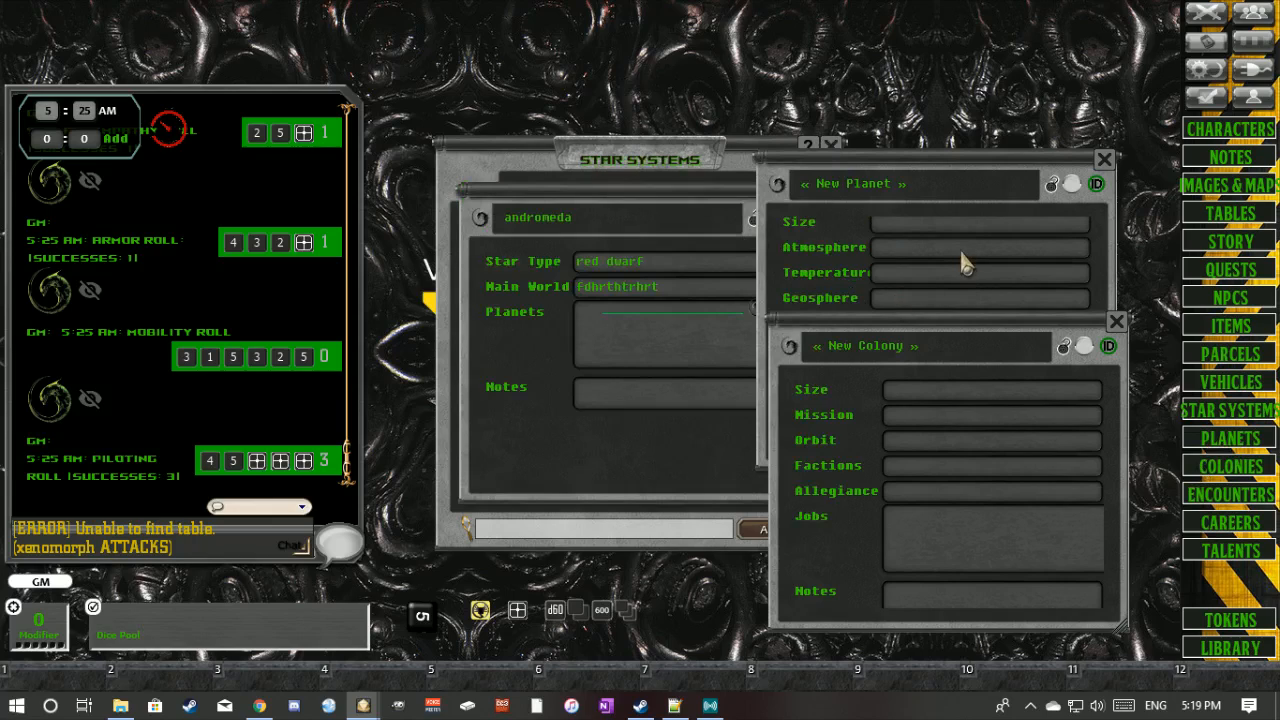
- Add a blank entry to the colony's Jobs list
{"action": "scroll", "coordinate": [910, 474], "scroll_direction": "down", "scroll_amount": 1}
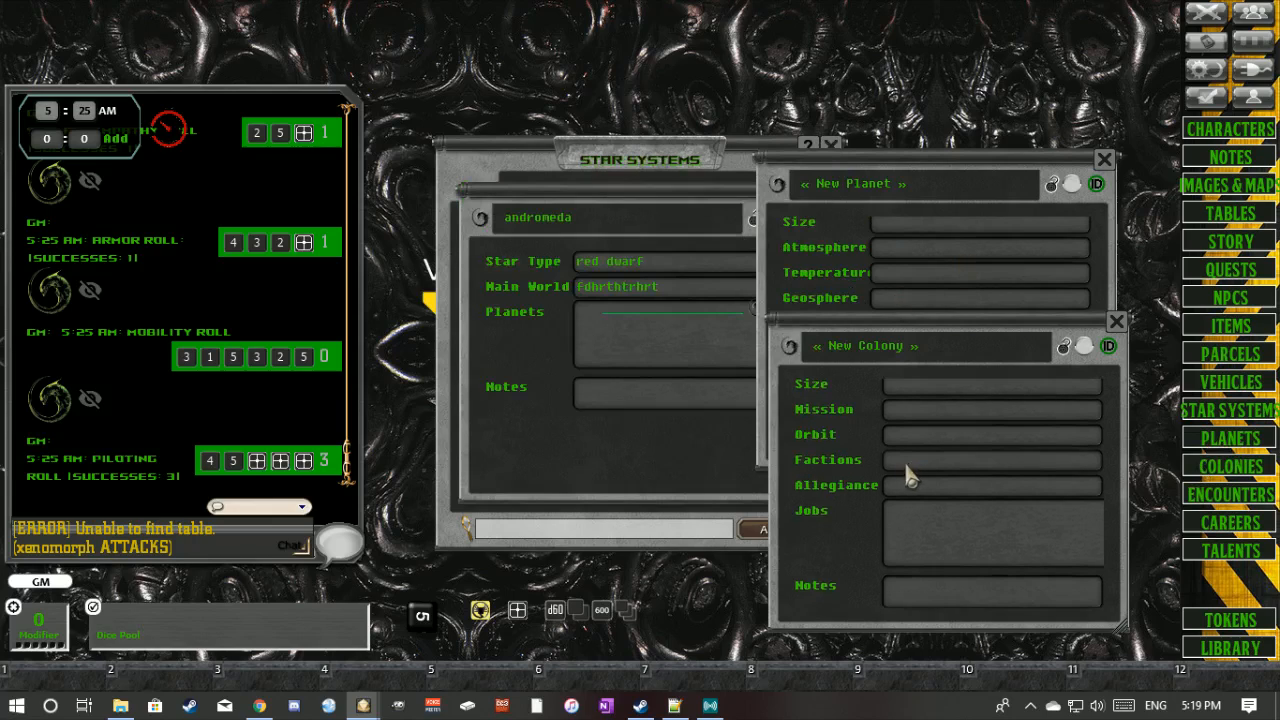
{"action": "right_click", "coordinate": [940, 522]}
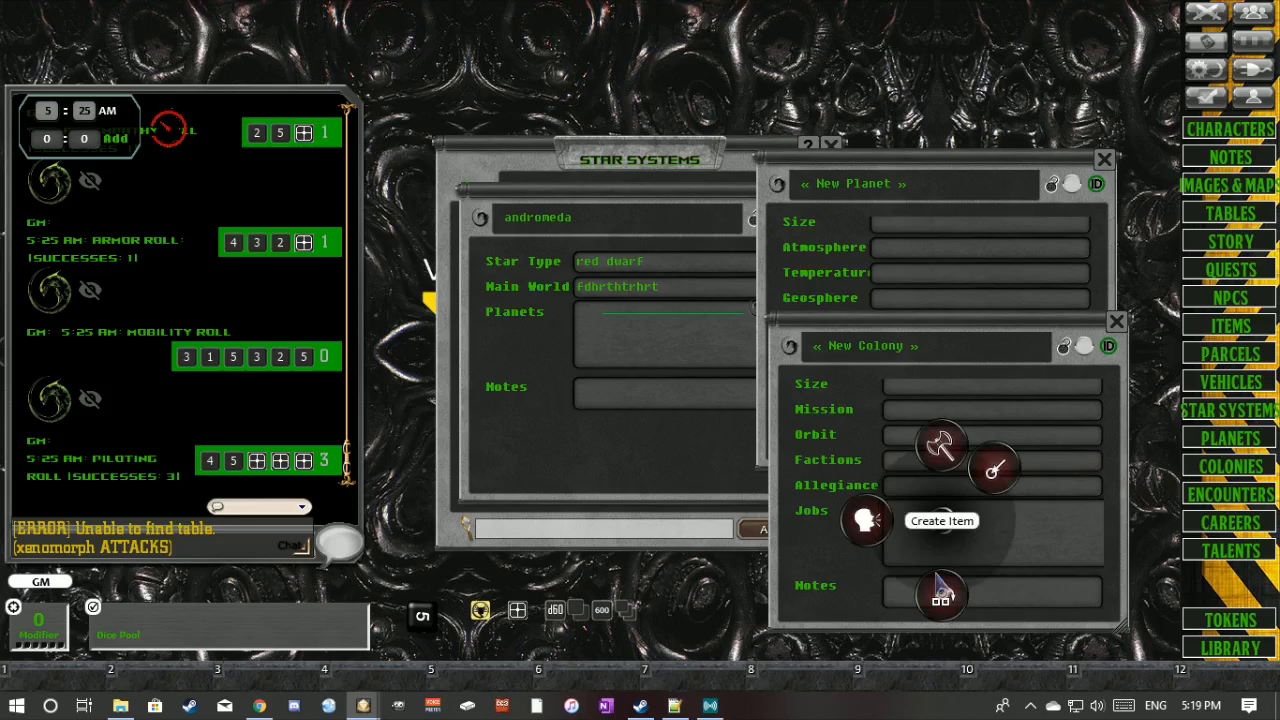
{"action": "left_click", "coordinate": [934, 568]}
- Create an unnamed quest in the campaign's quest list, and close both the quest and the list
{"action": "left_click", "coordinate": [1230, 269]}
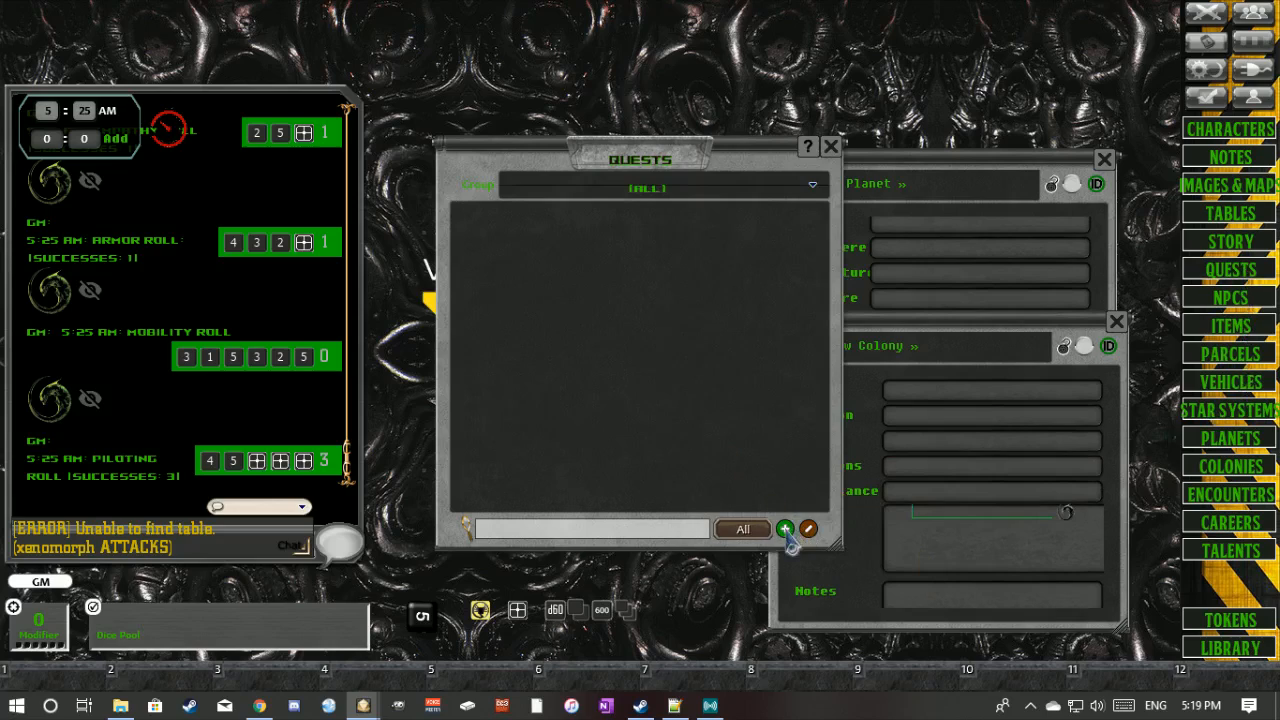
{"action": "left_click", "coordinate": [808, 528]}
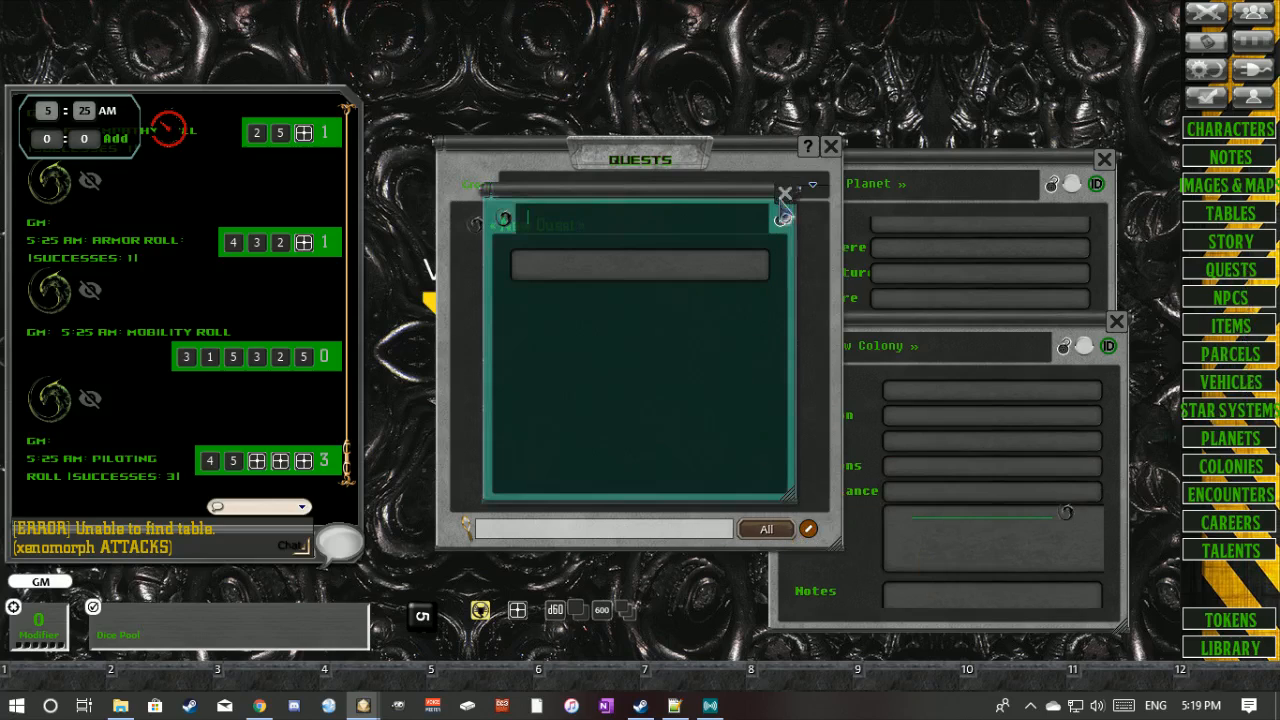
{"action": "left_click", "coordinate": [785, 193]}
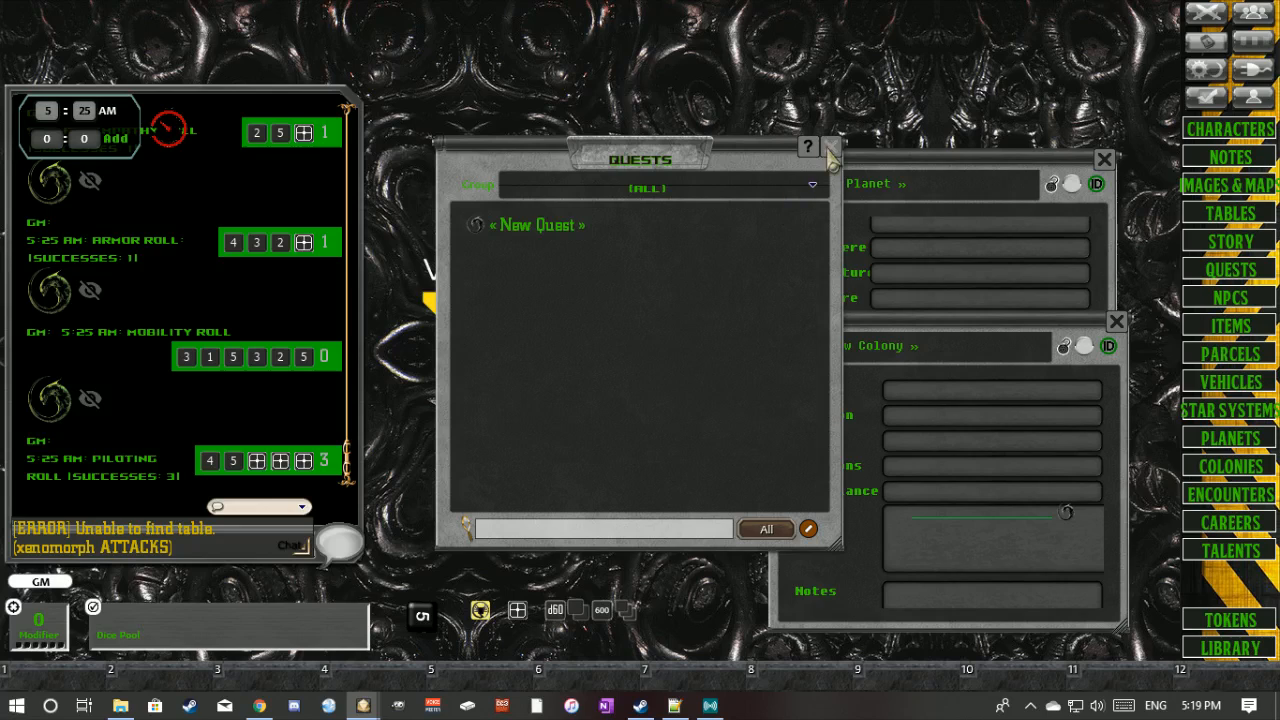
{"action": "left_click", "coordinate": [831, 149]}
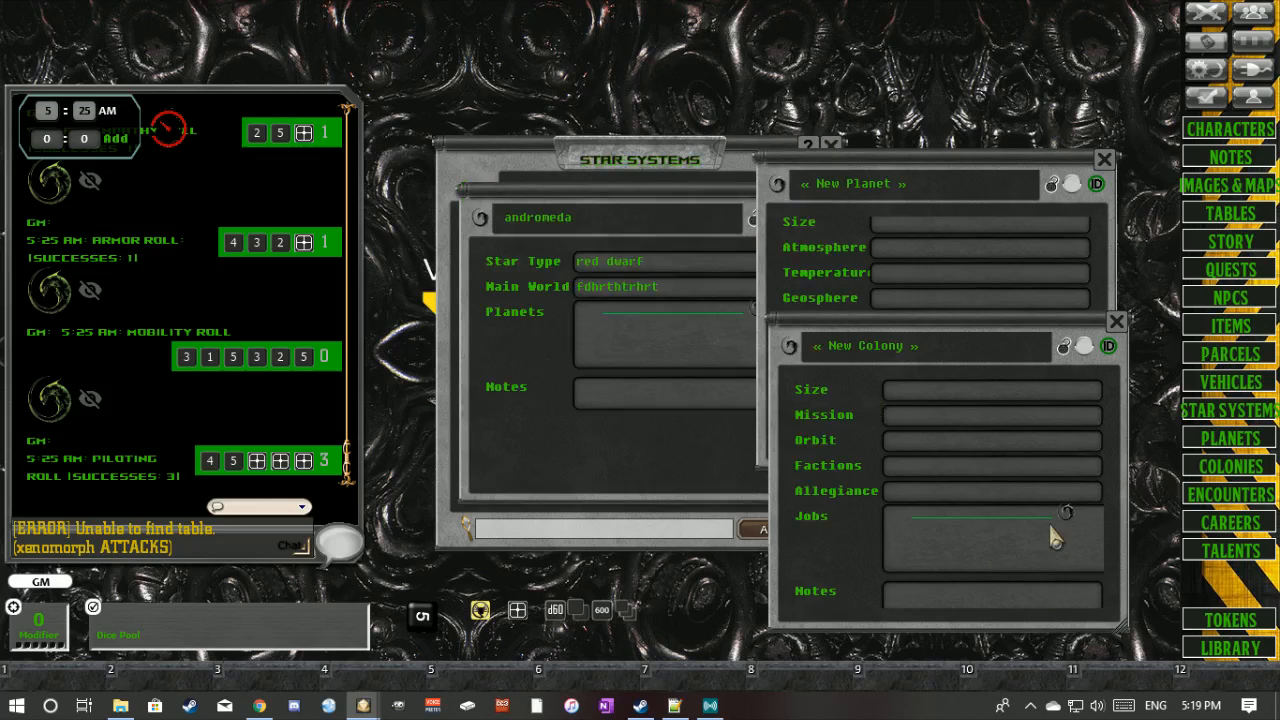
- Fill in the colony's Size as "fgsdgs", Mission as "afw", Orbit as "afaf" and Factions as "tytj"
{"action": "scroll", "coordinate": [1055, 538], "scroll_direction": "down", "scroll_amount": 1}
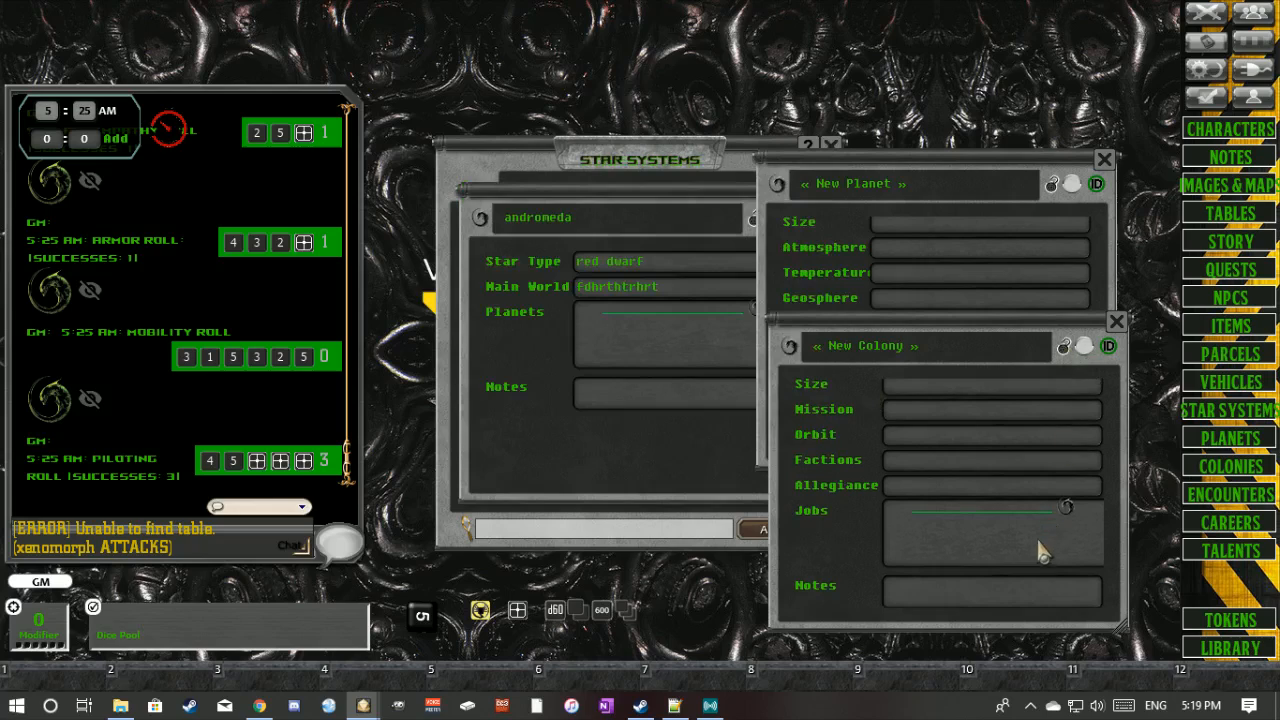
{"action": "left_click", "coordinate": [996, 464]}
{"action": "type", "text": "tytj"}
{"action": "left_click", "coordinate": [1047, 393]}
{"action": "type", "text": "fgsdgs"}
{"action": "left_click", "coordinate": [998, 440]}
{"action": "type", "text": "afaf"}
{"action": "left_click", "coordinate": [995, 414]}
{"action": "type", "text": "afw"}
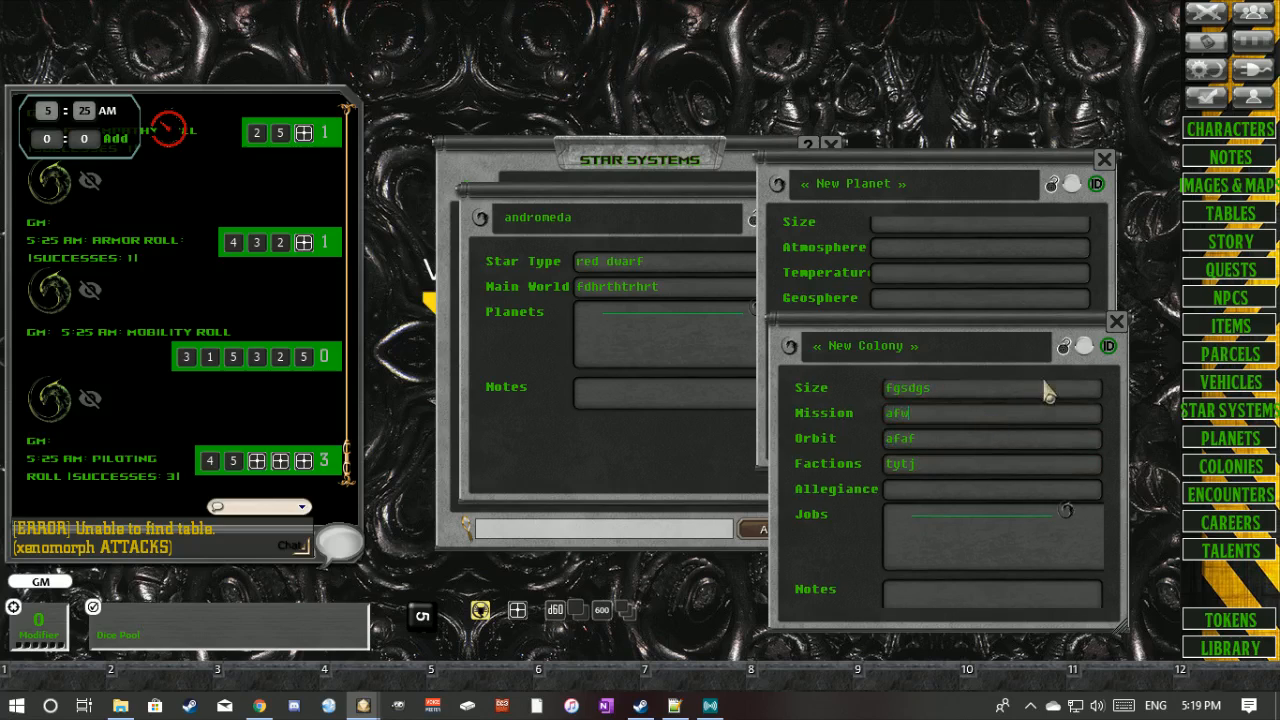
{"action": "type", "text": "awfa"}
- Close the colony, planet and andromeda records
{"action": "left_click", "coordinate": [1120, 324]}
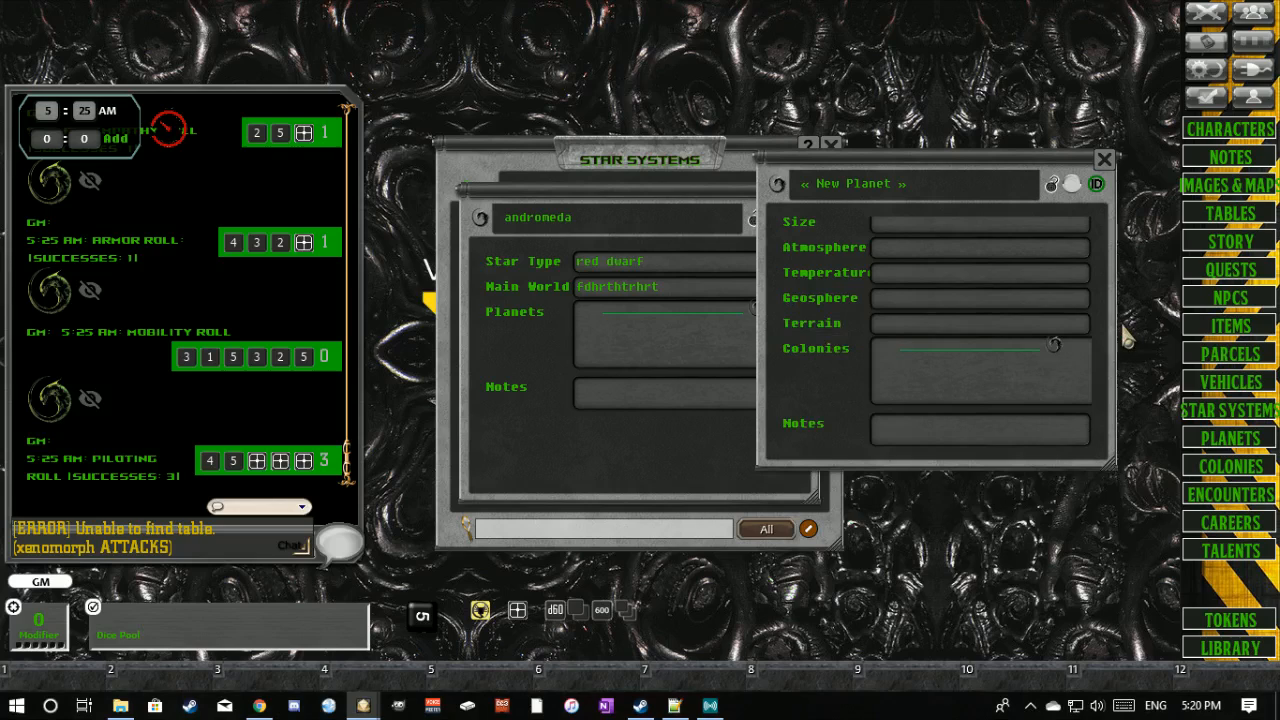
{"action": "left_click", "coordinate": [1104, 159]}
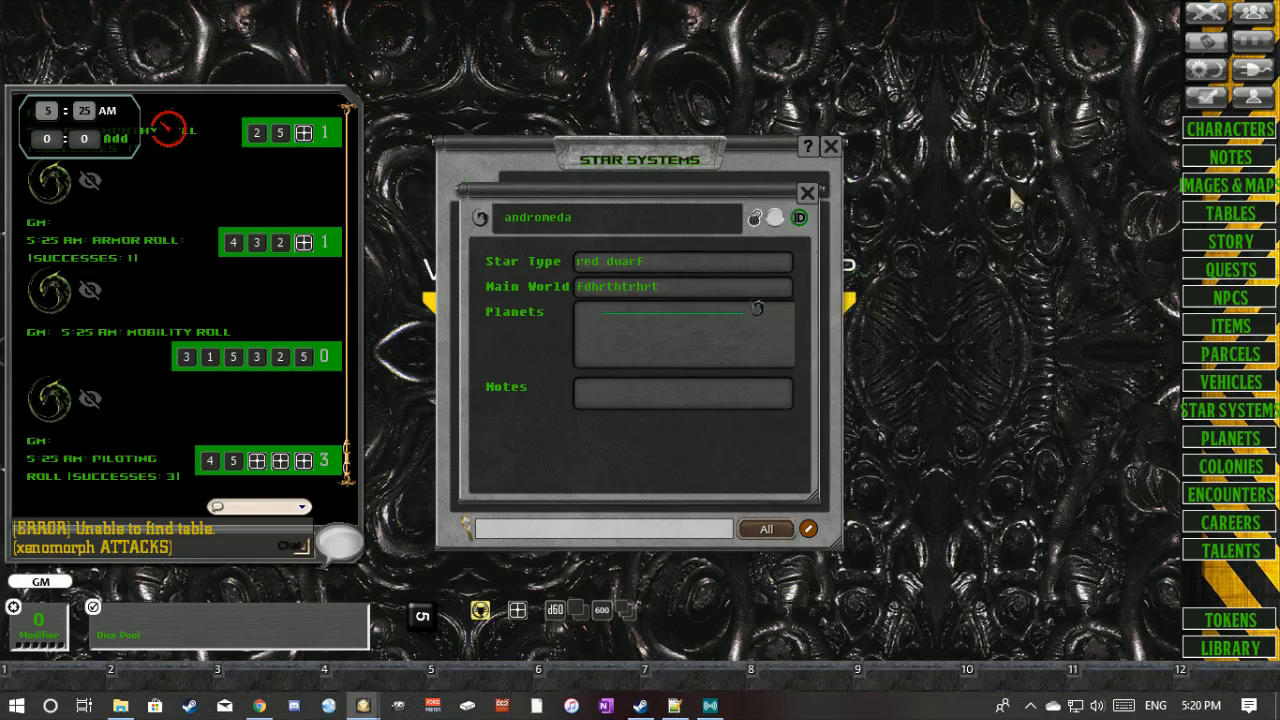
{"action": "left_click", "coordinate": [808, 193]}
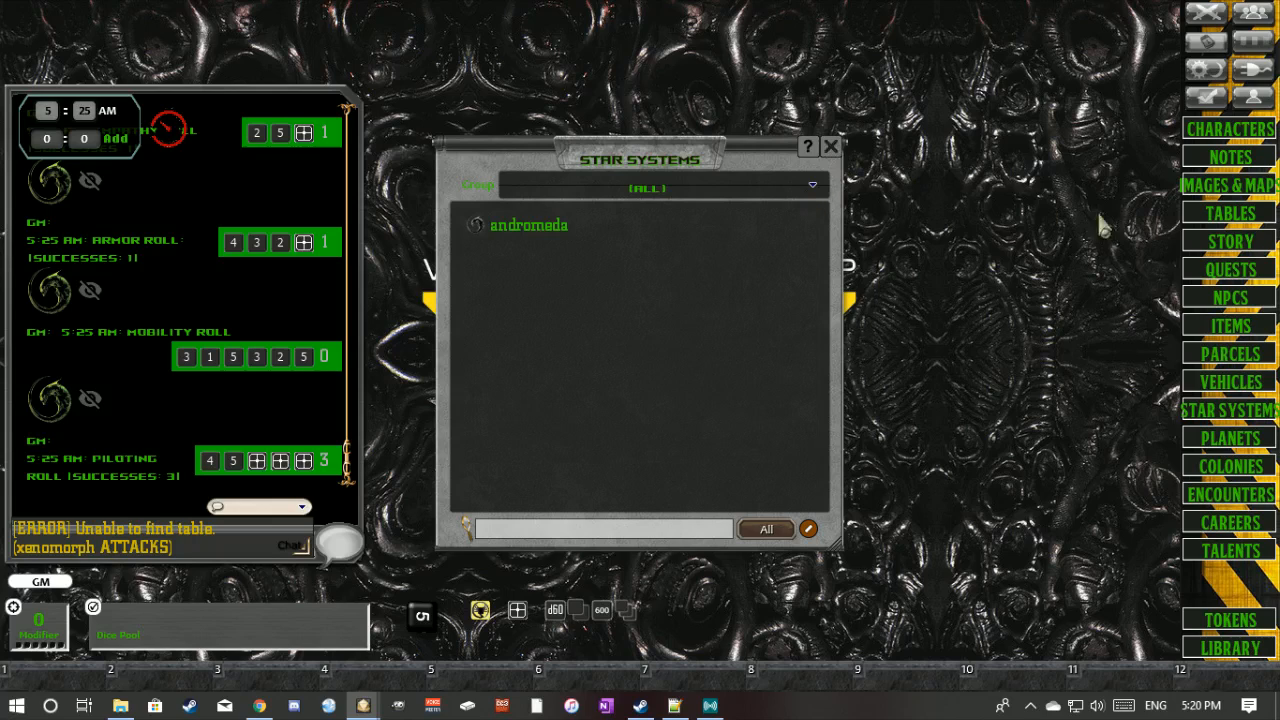
- View the Images & Maps list, and close it and the Star Systems list
{"action": "left_click", "coordinate": [1195, 188]}
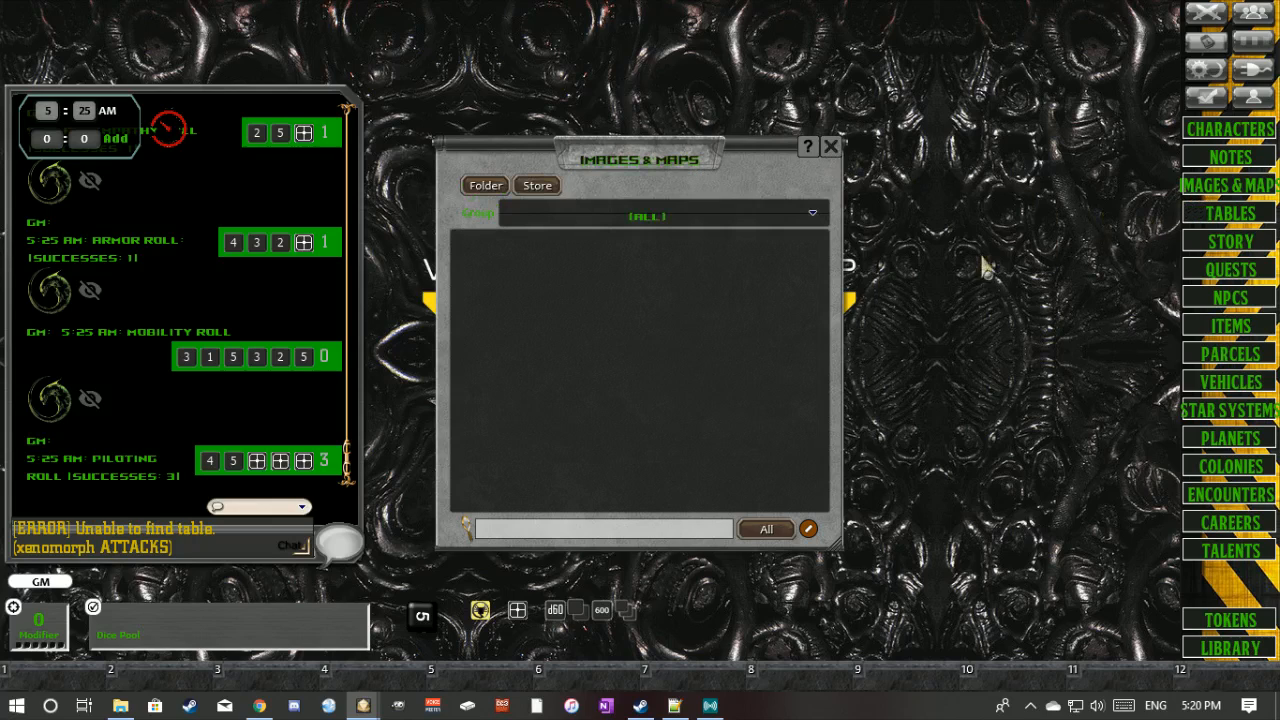
{"action": "left_click", "coordinate": [831, 148]}
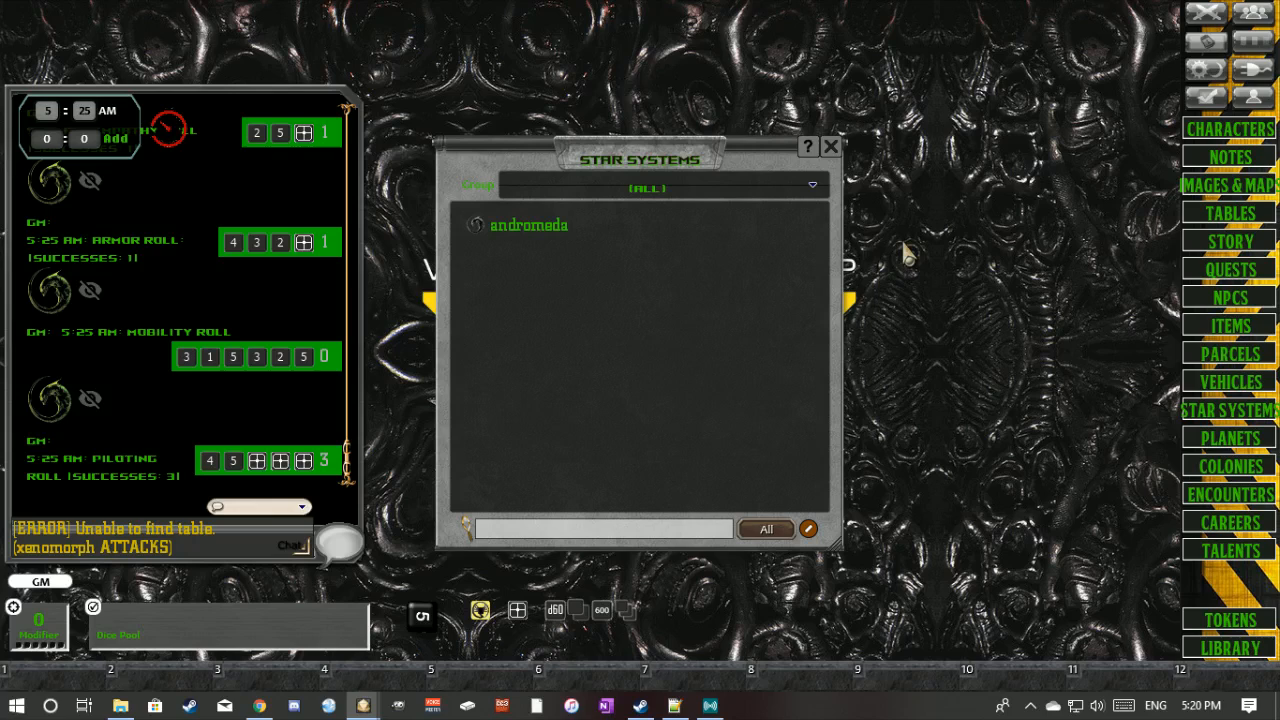
{"action": "left_click", "coordinate": [832, 148]}
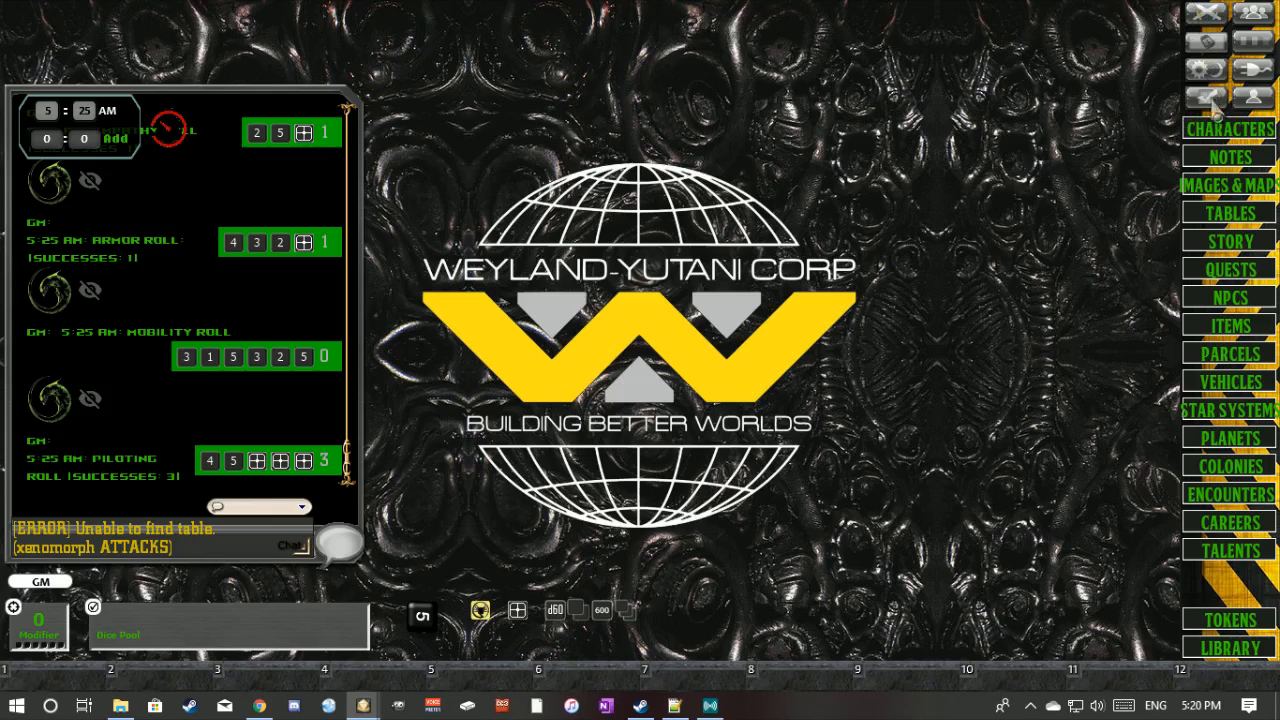
- Open the combat tracker and add the character tester 1 to it from the character selection
{"action": "left_click", "coordinate": [1217, 14]}
{"action": "left_click_drag", "start_coordinate": [530, 343], "coordinate": [730, 270]}
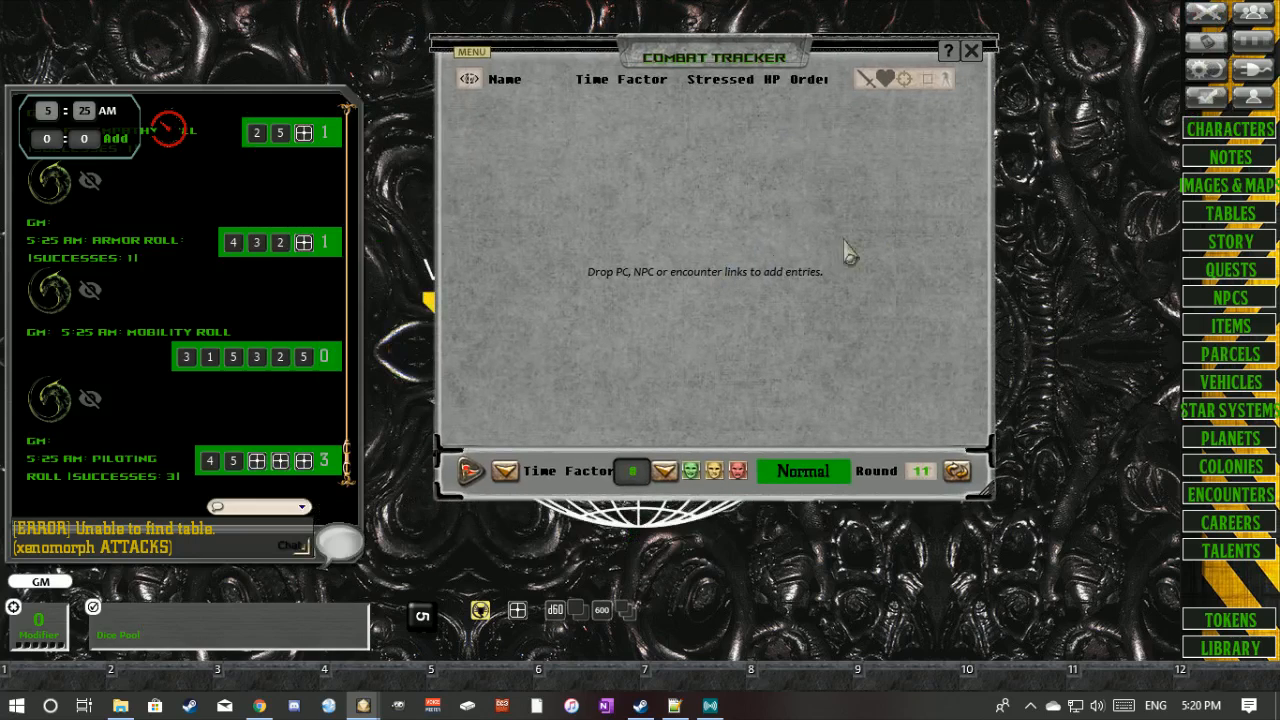
{"action": "left_click", "coordinate": [1210, 135]}
{"action": "left_click_drag", "start_coordinate": [537, 294], "coordinate": [730, 130]}
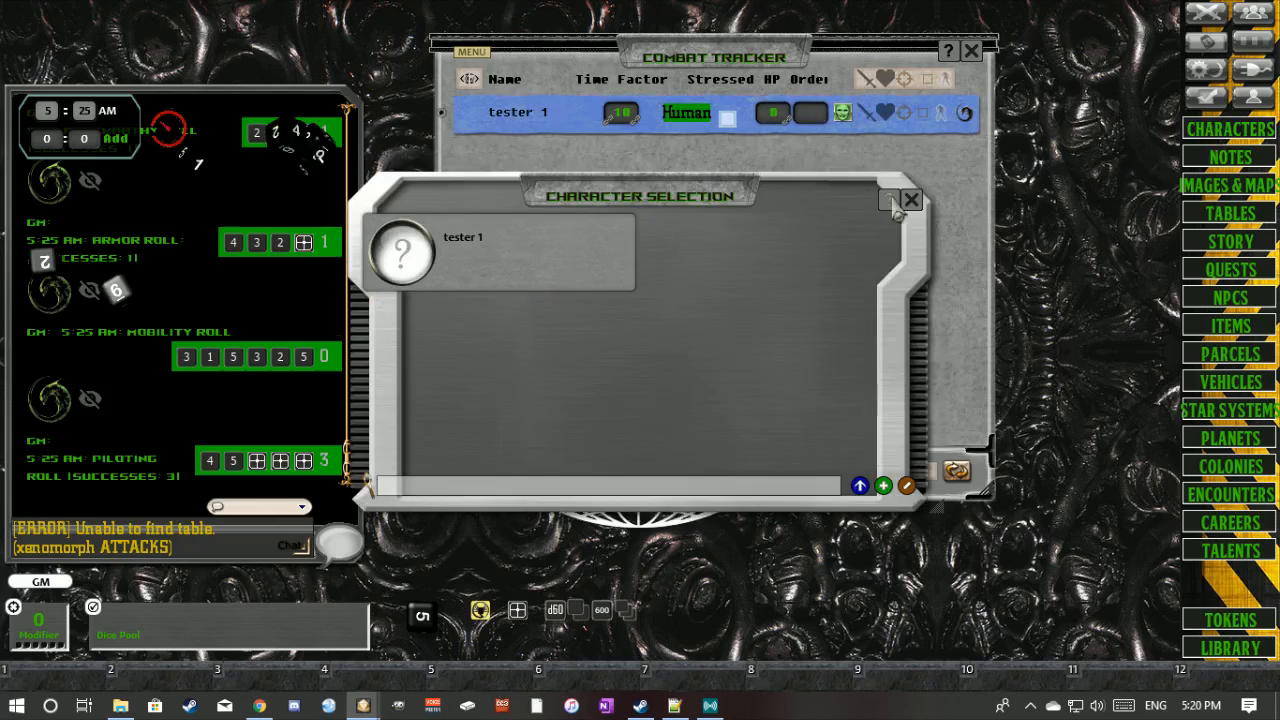
{"action": "left_click", "coordinate": [910, 200]}
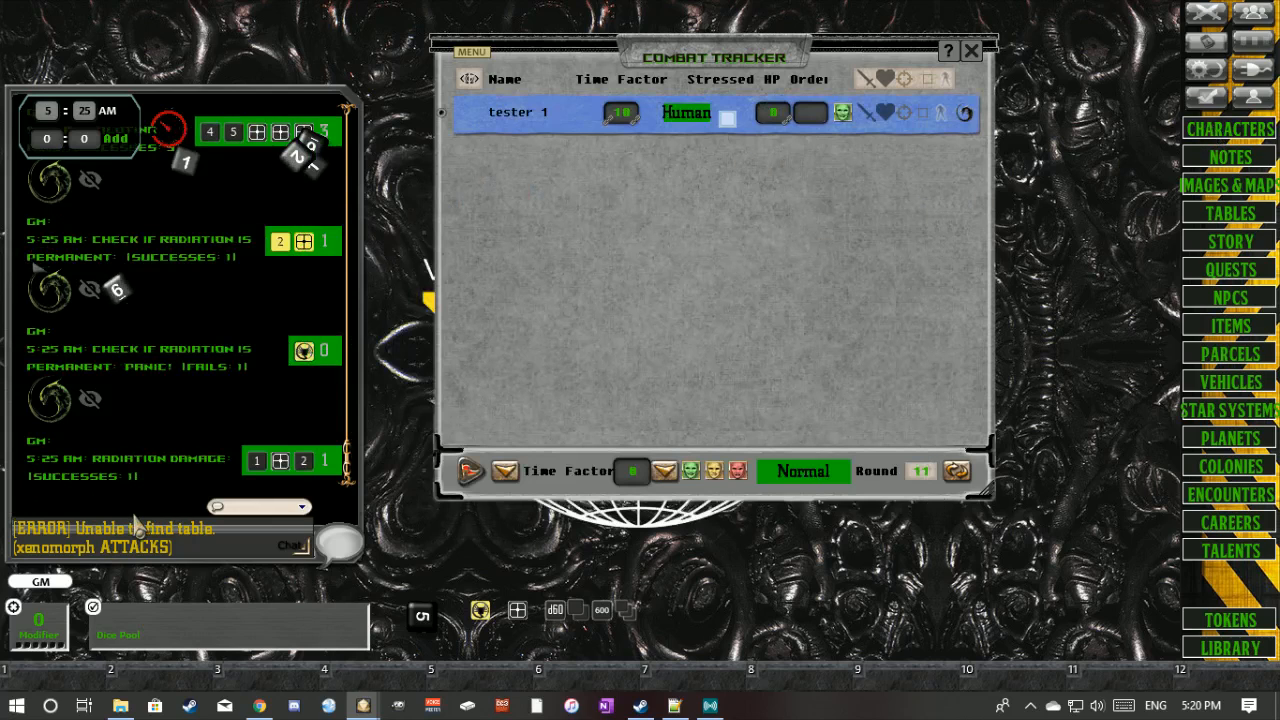
- Expand the health and attack sections for all entries in the combat tracker
{"action": "left_click", "coordinate": [884, 80]}
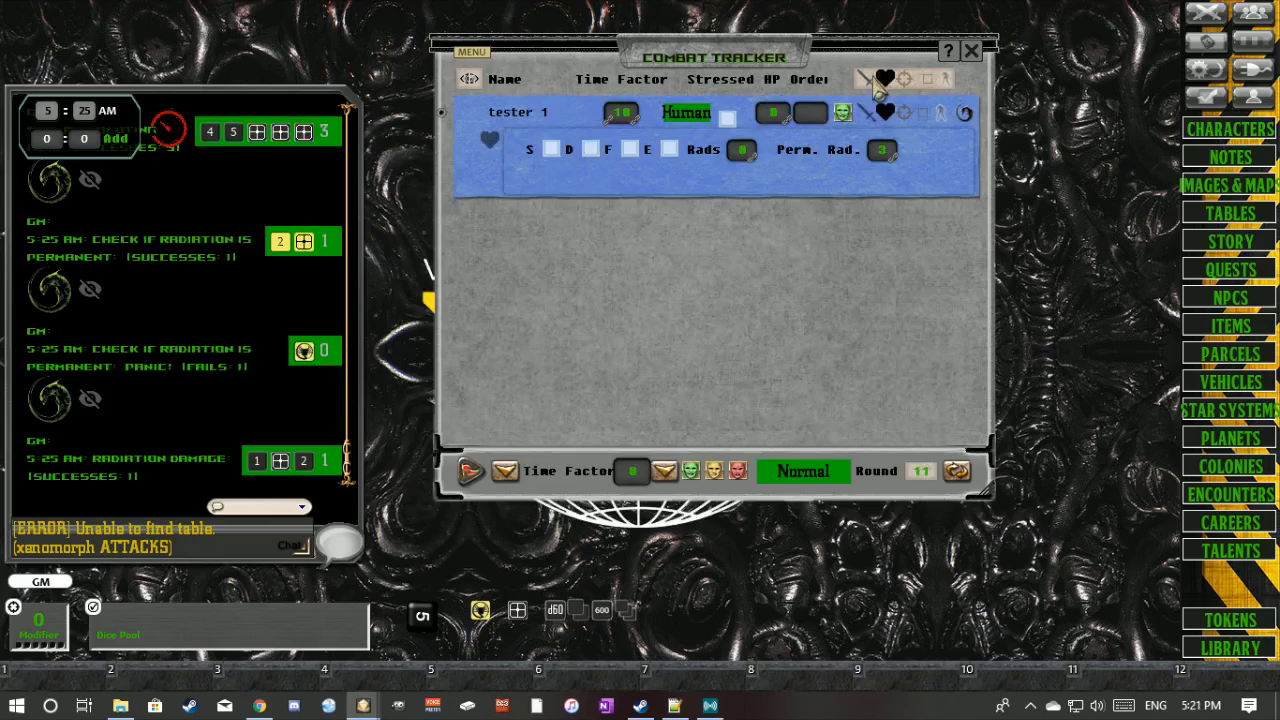
{"action": "left_click", "coordinate": [887, 118]}
{"action": "left_click", "coordinate": [887, 116]}
{"action": "left_click", "coordinate": [868, 84]}
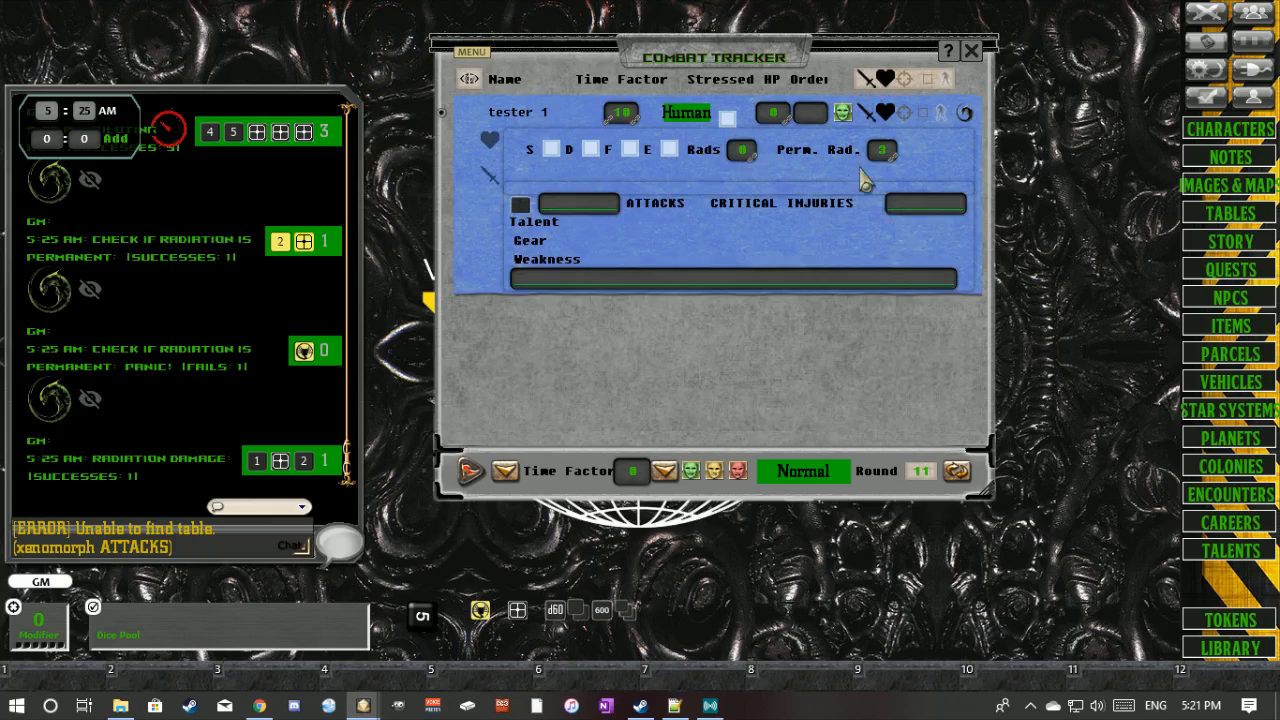
- Set tester 1's permanent radiation to 5 in the combat tracker
{"action": "key", "text": "ctrl"}
{"action": "scroll", "coordinate": [878, 160], "scroll_direction": "up", "scroll_amount": 2}
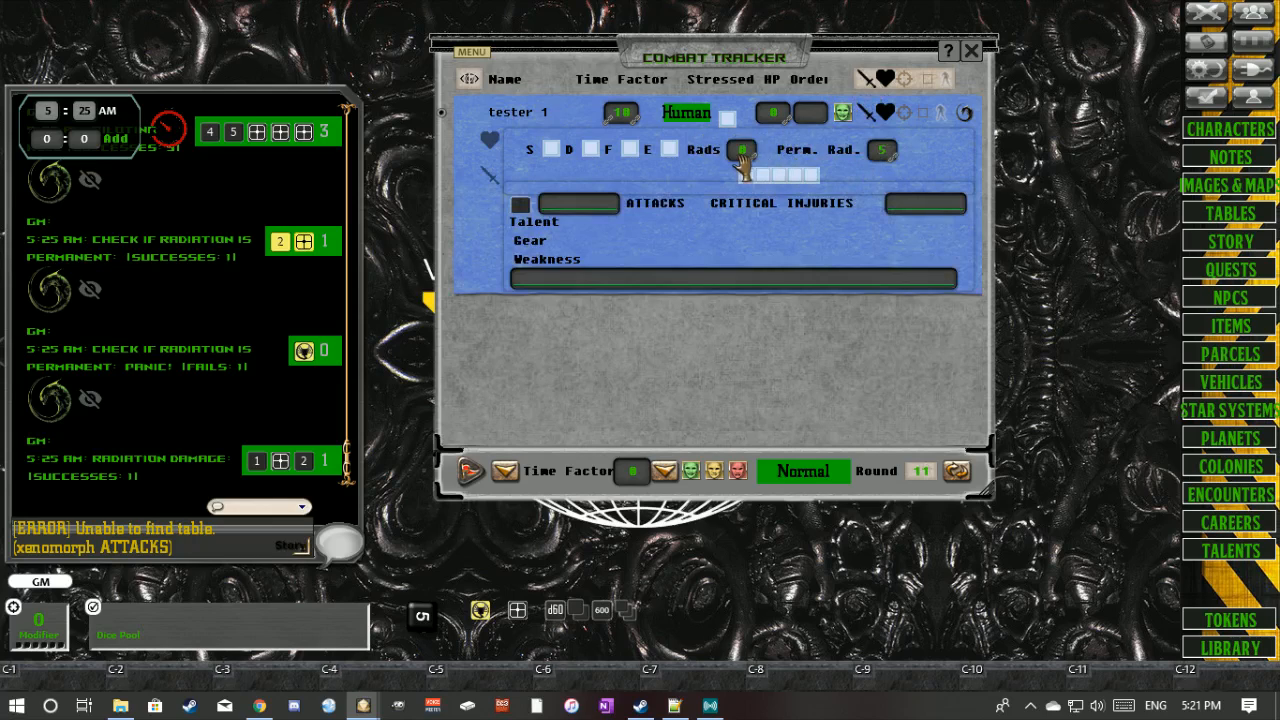
- Raise tester 1's radiation to 4 in the combat tracker, and reset both radiation and permanent radiation to 0
{"action": "scroll", "coordinate": [743, 160], "scroll_direction": "up", "scroll_amount": 4}
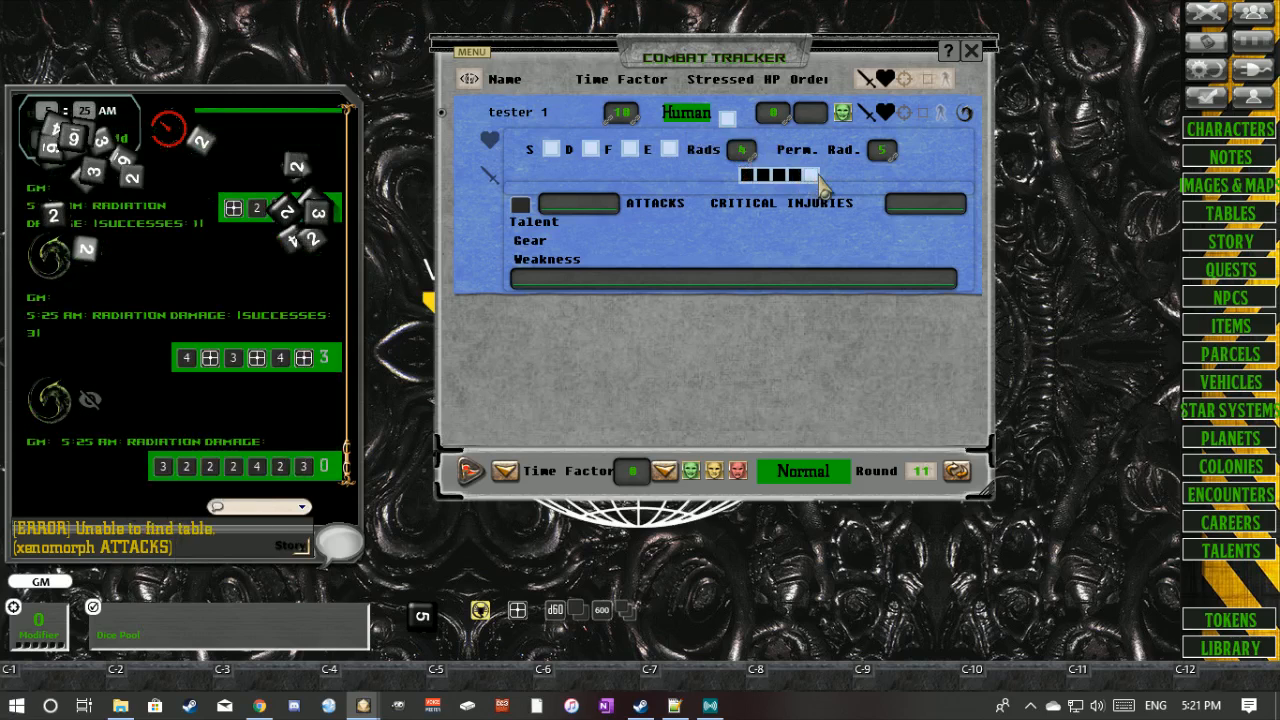
{"action": "scroll", "coordinate": [822, 185], "scroll_direction": "up", "scroll_amount": 3}
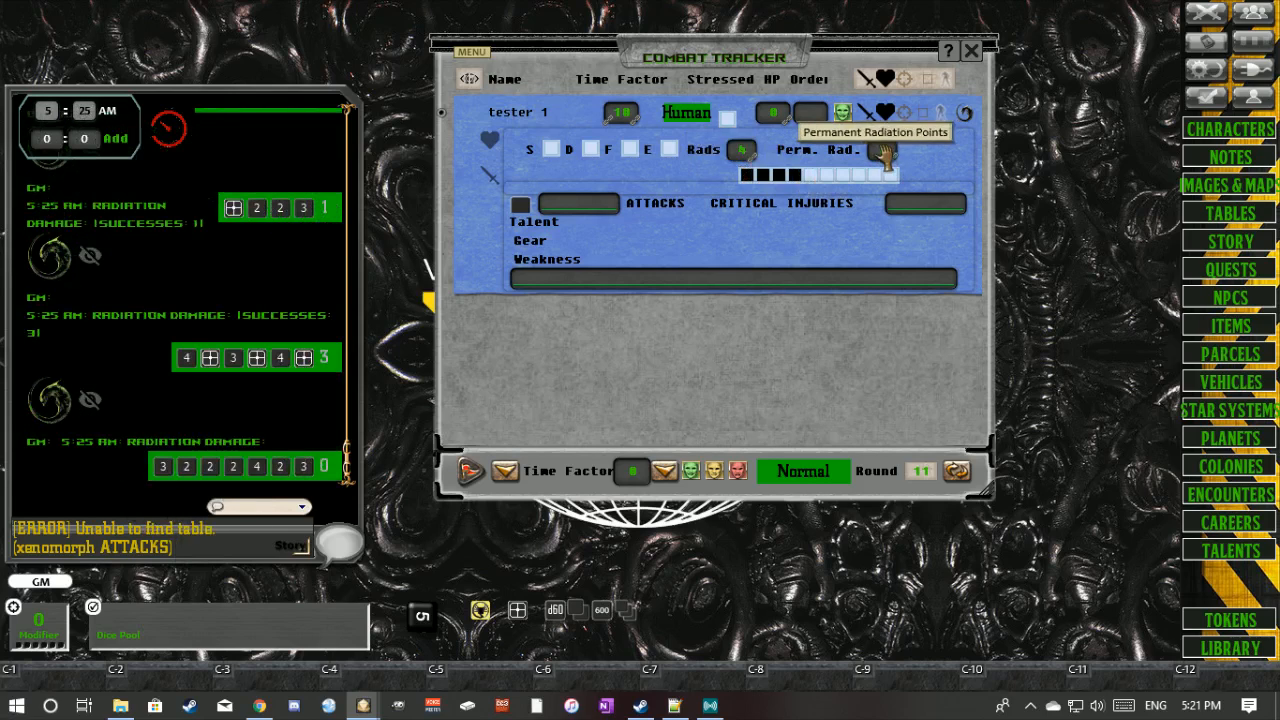
{"action": "scroll", "coordinate": [745, 160], "scroll_direction": "down", "scroll_amount": 4}
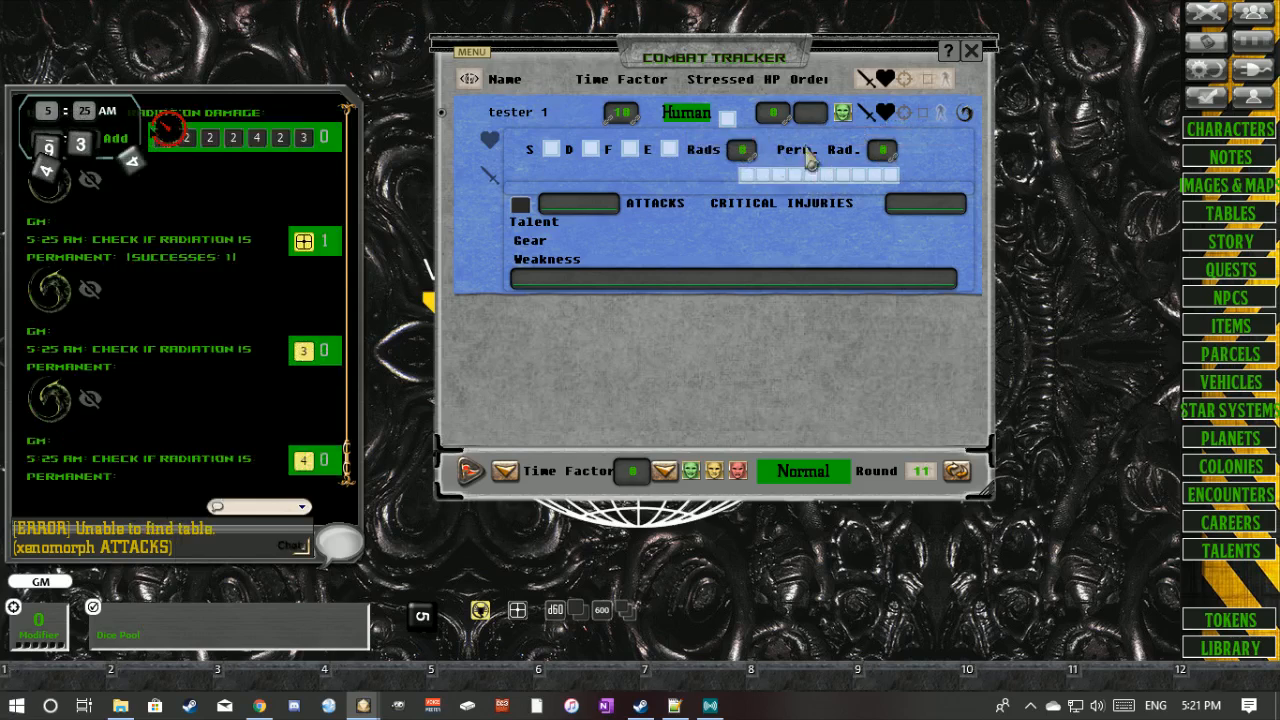
- Open tester 1's character sheet from the combat tracker and place it beside the tracker with the attributes and radiation points in view
{"action": "left_click", "coordinate": [966, 116]}
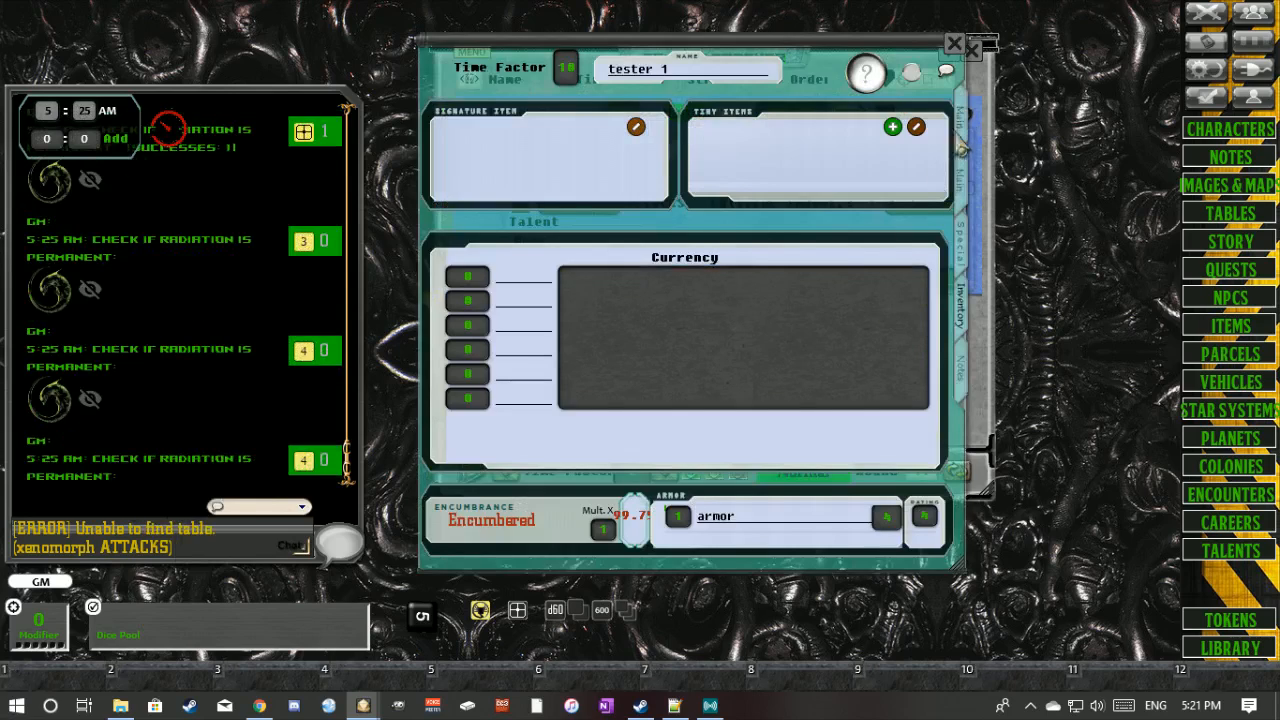
{"action": "left_click_drag", "start_coordinate": [621, 398], "coordinate": [266, 363]}
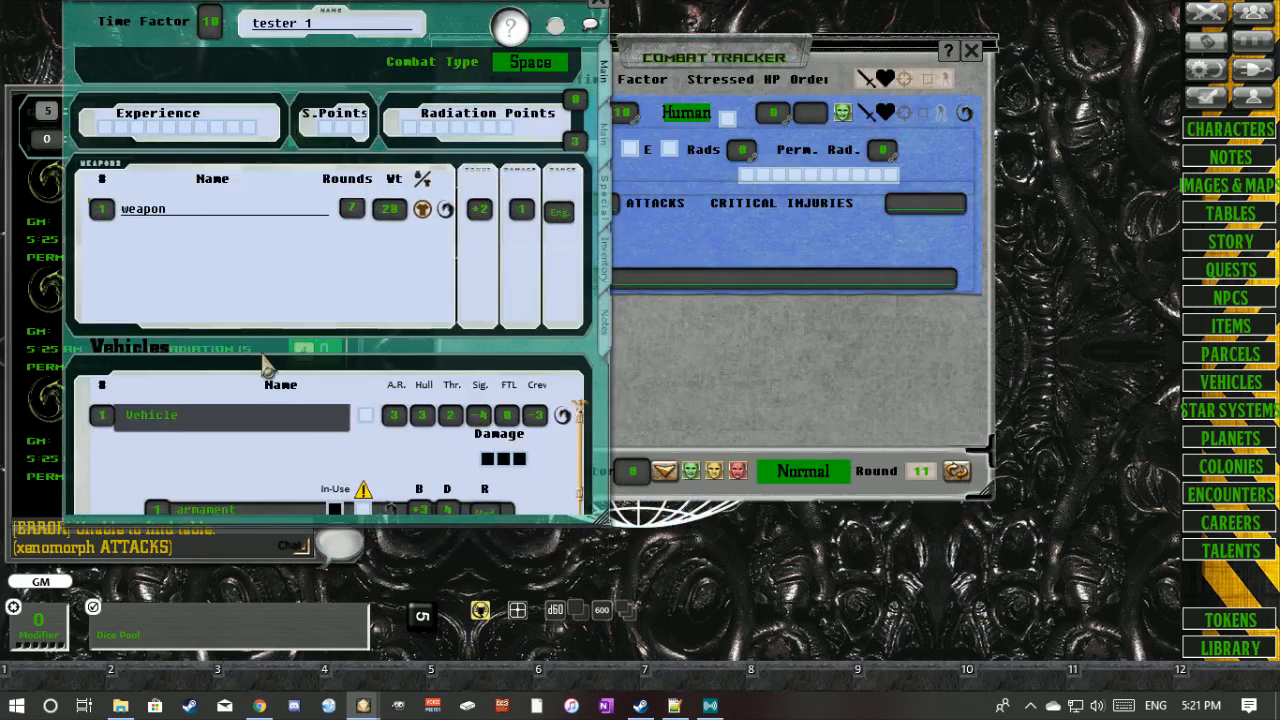
{"action": "scroll", "coordinate": [266, 363], "scroll_direction": "up", "scroll_amount": 3}
{"action": "scroll", "coordinate": [266, 363], "scroll_direction": "up", "scroll_amount": 3}
- Set tester 1's radiation points to 4 in the combat tracker, lower them one at a time to 1, and close the character sheet
{"action": "left_click", "coordinate": [778, 180]}
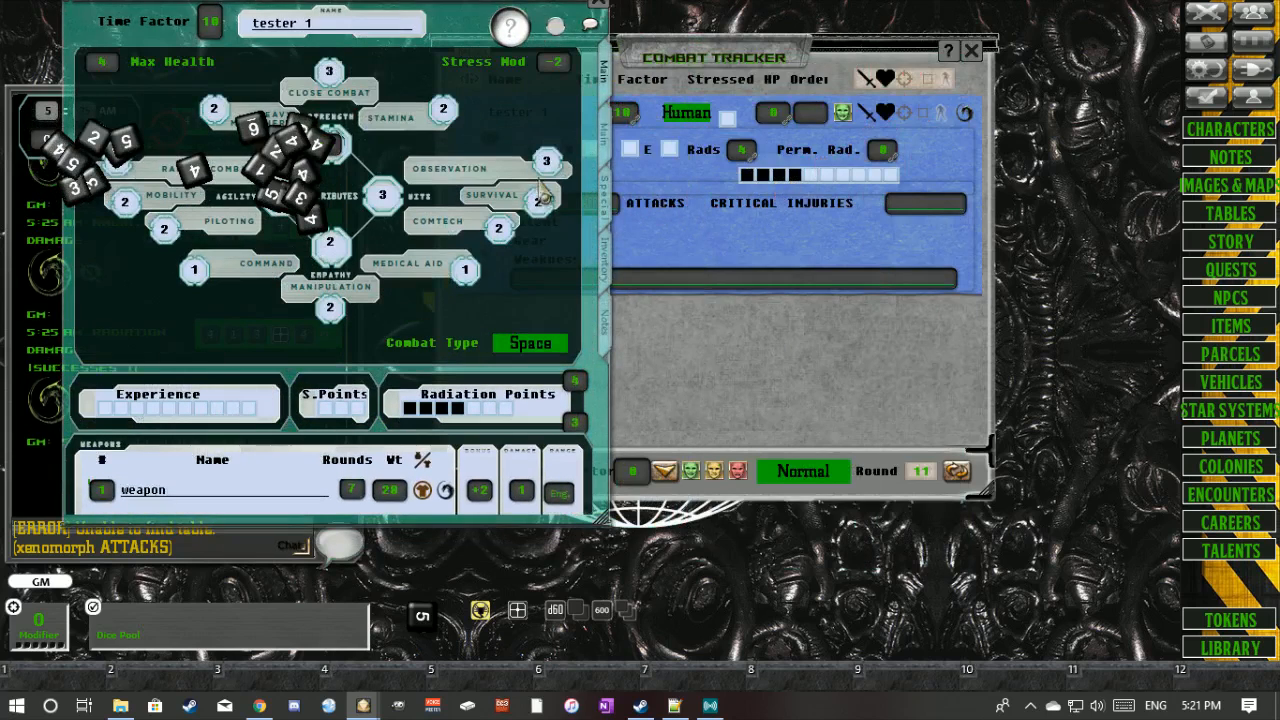
{"action": "left_click", "coordinate": [772, 178]}
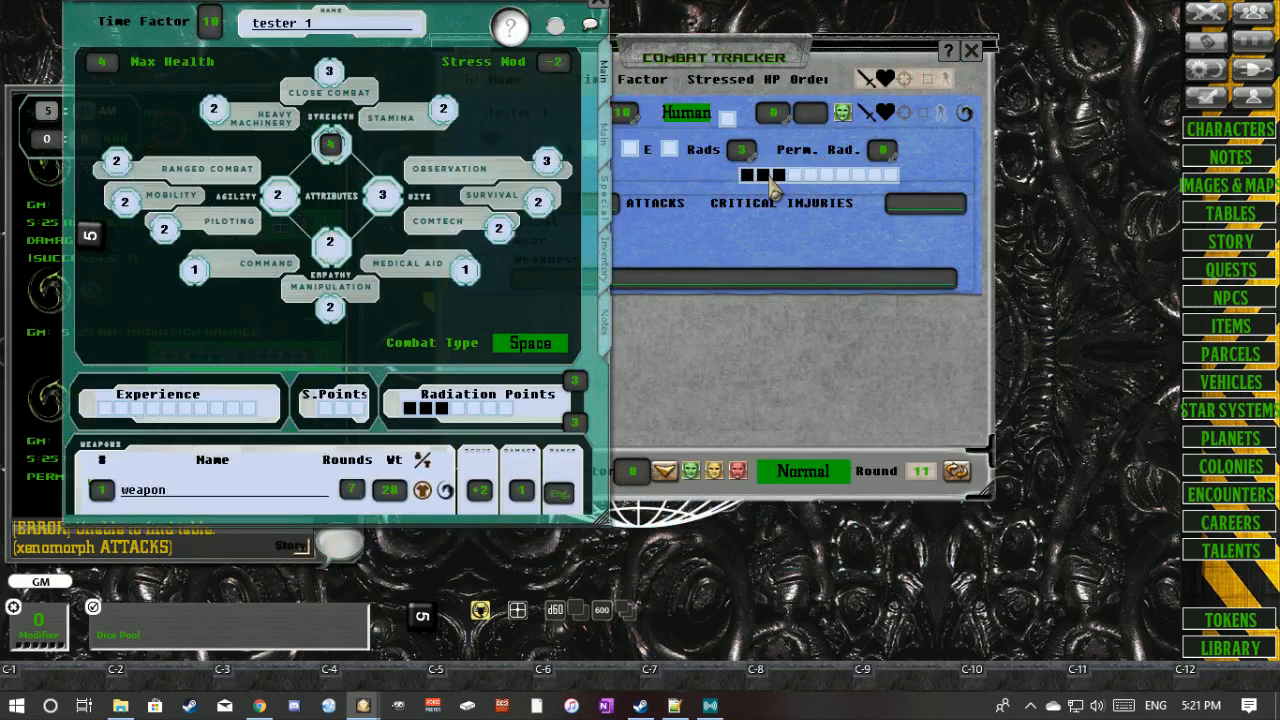
{"action": "left_click", "coordinate": [772, 180]}
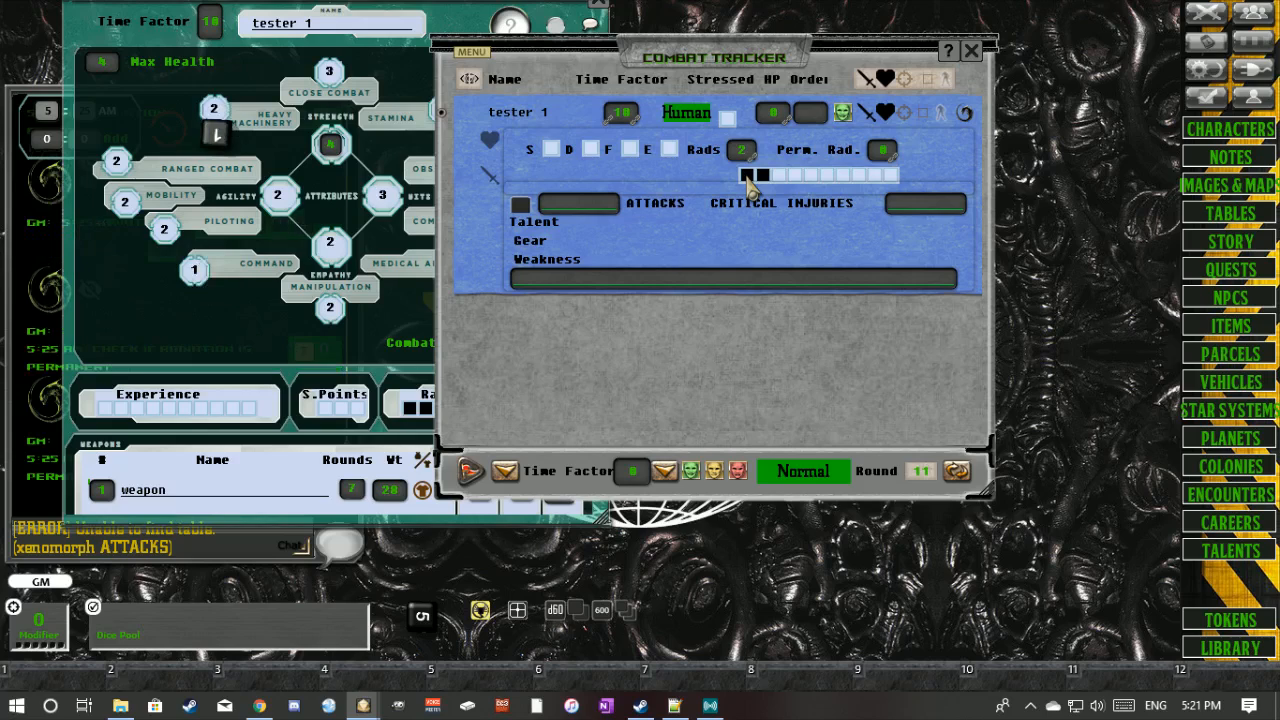
{"action": "left_click", "coordinate": [765, 177]}
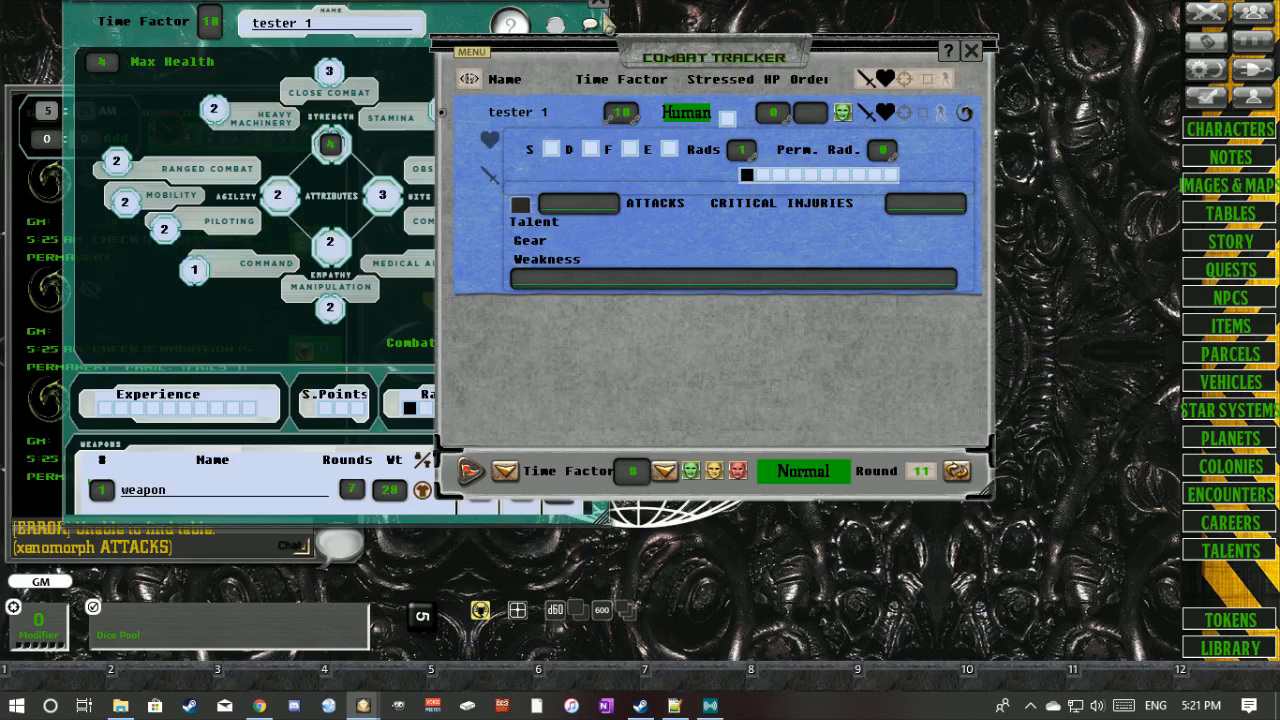
{"action": "left_click", "coordinate": [597, 12]}
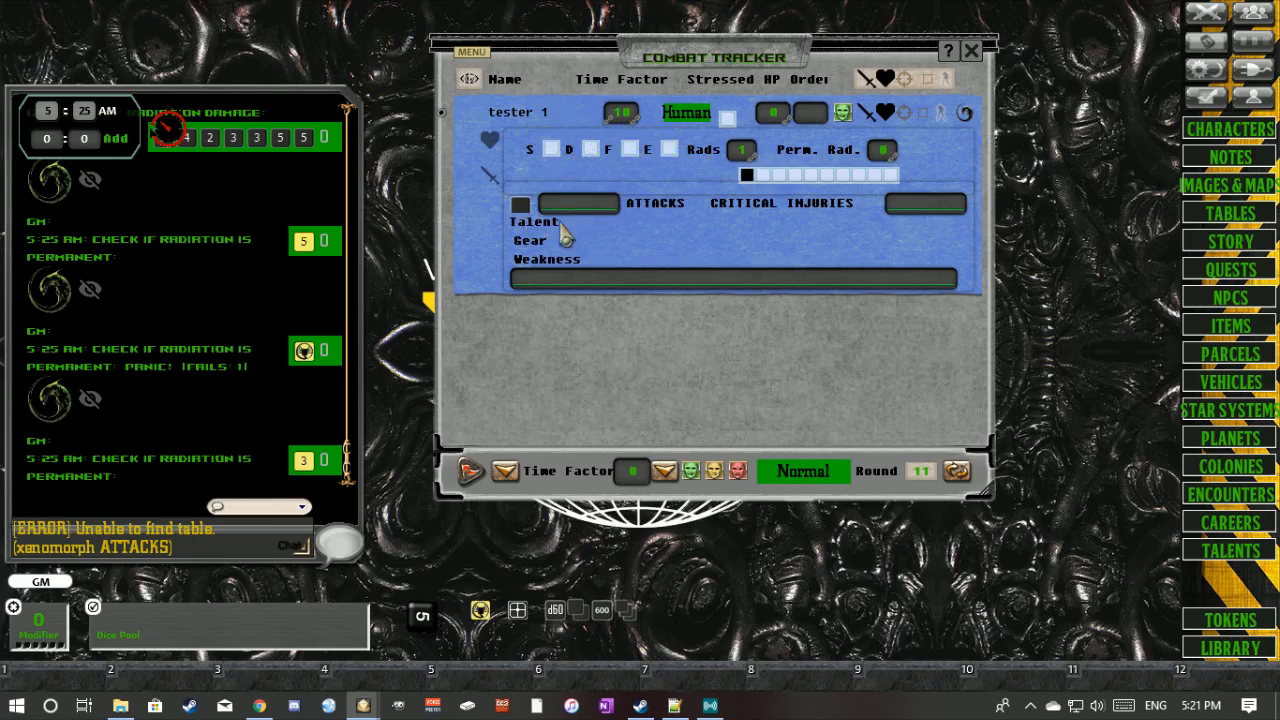
- Roll the attacks, space combat panic and critical injuries tables for tester 1 from the combat tracker
{"action": "left_click_drag", "start_coordinate": [630, 272], "coordinate": [730, 331]}
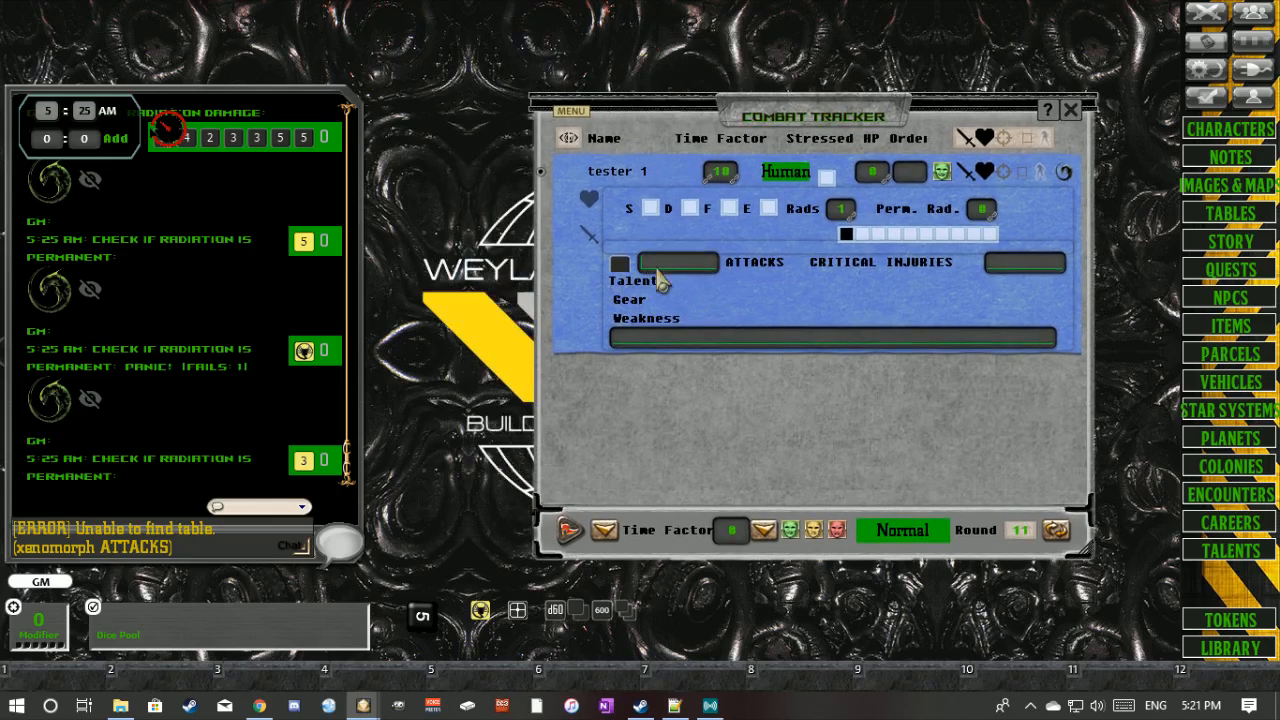
{"action": "left_click", "coordinate": [618, 283]}
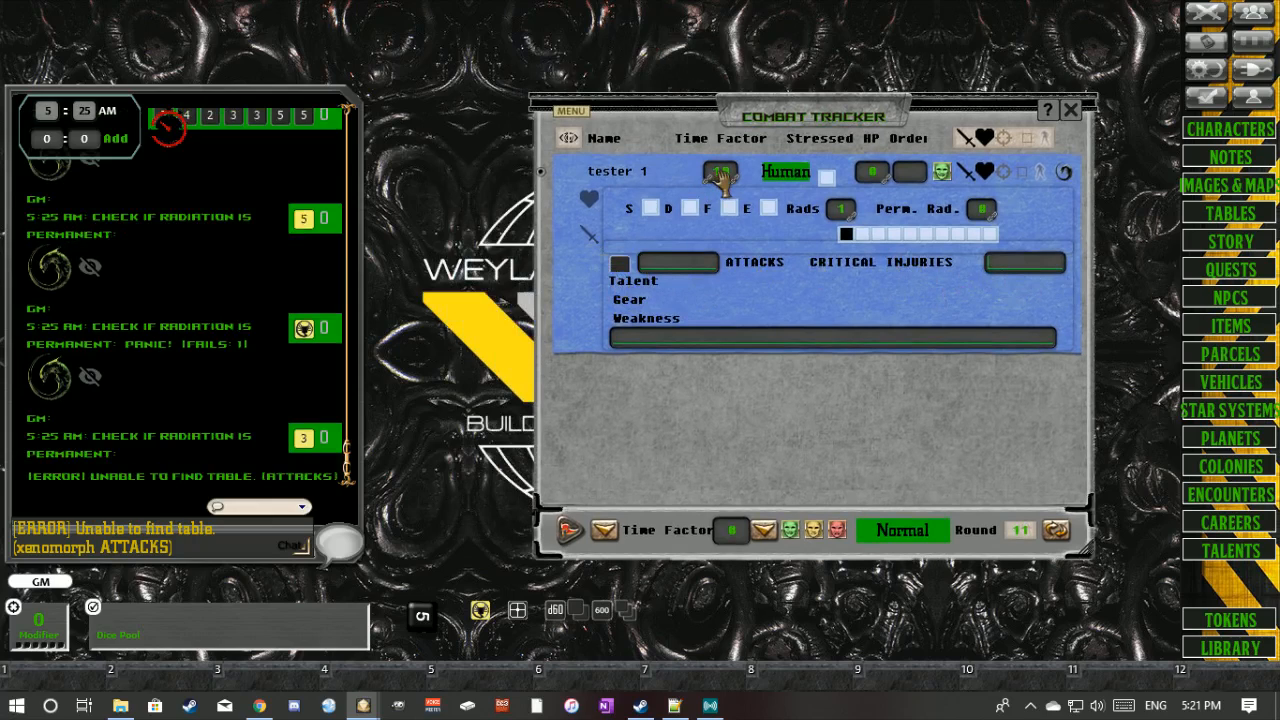
{"action": "key", "text": "ctrl"}
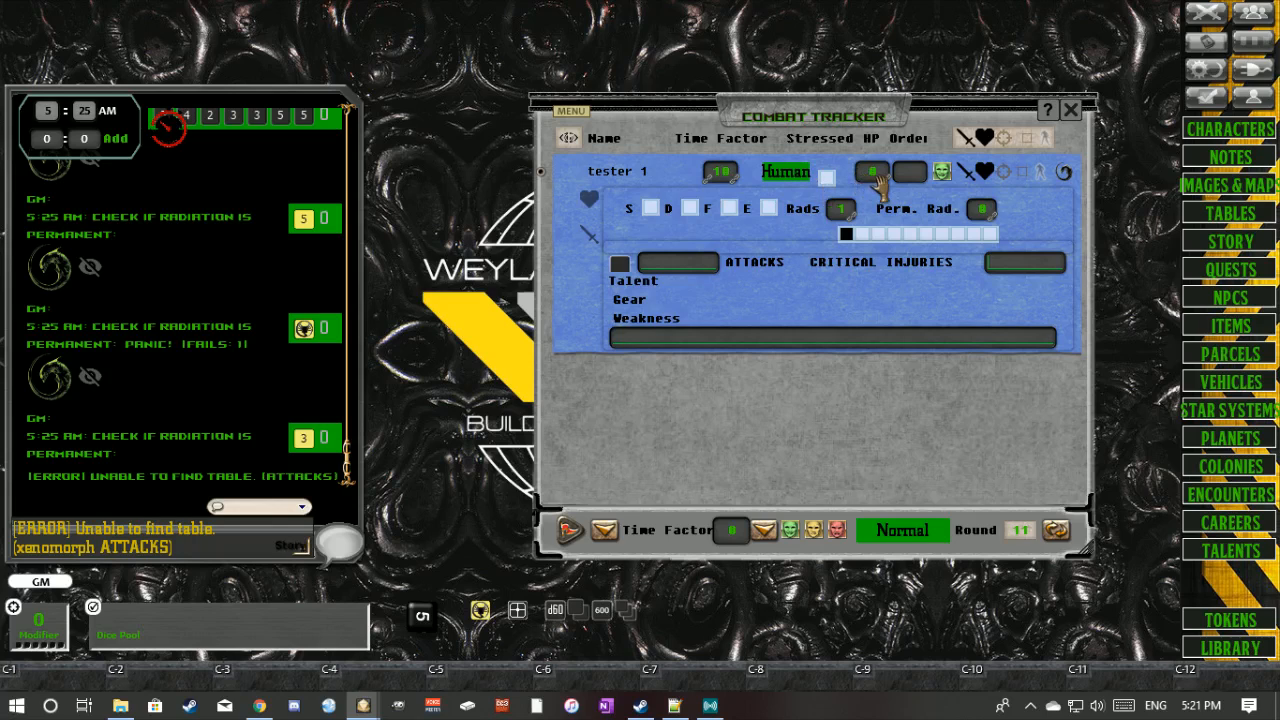
{"action": "left_click", "coordinate": [876, 178], "text": "ctrl"}
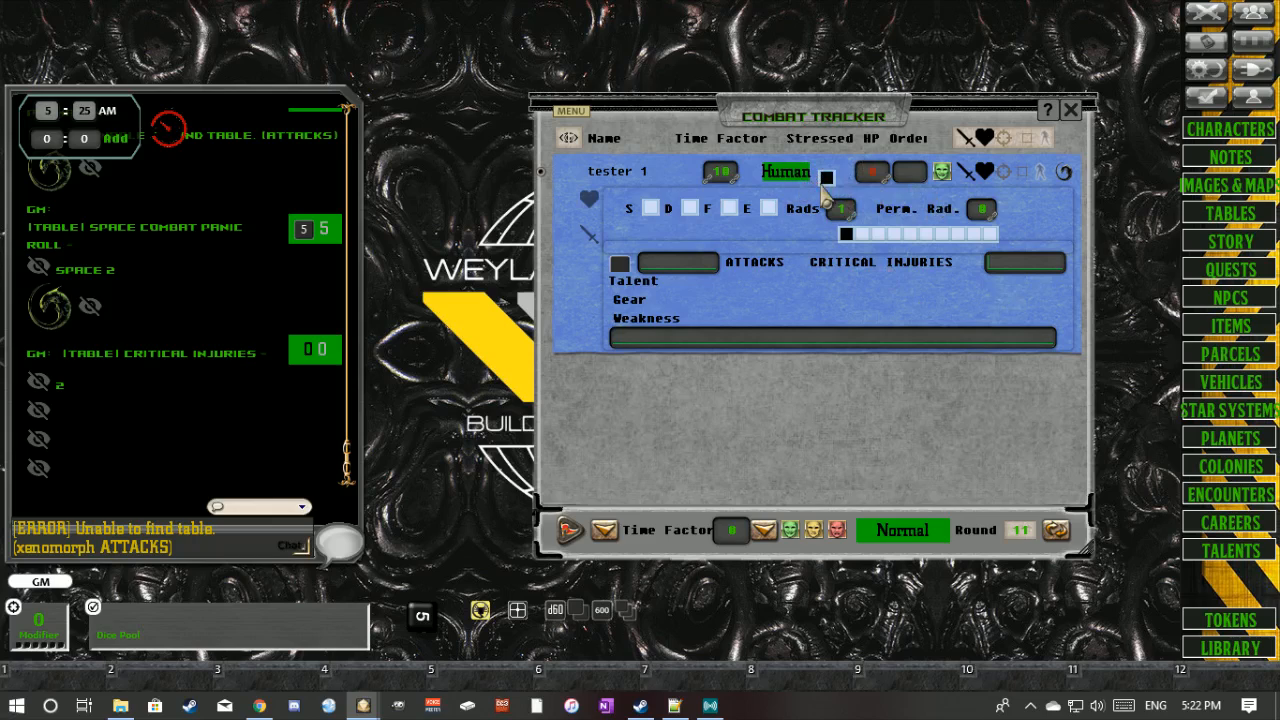
- Switch tester 1's critical damage type to Synth and back to Human in the combat tracker
{"action": "left_click", "coordinate": [791, 180]}
{"action": "left_click", "coordinate": [790, 183]}
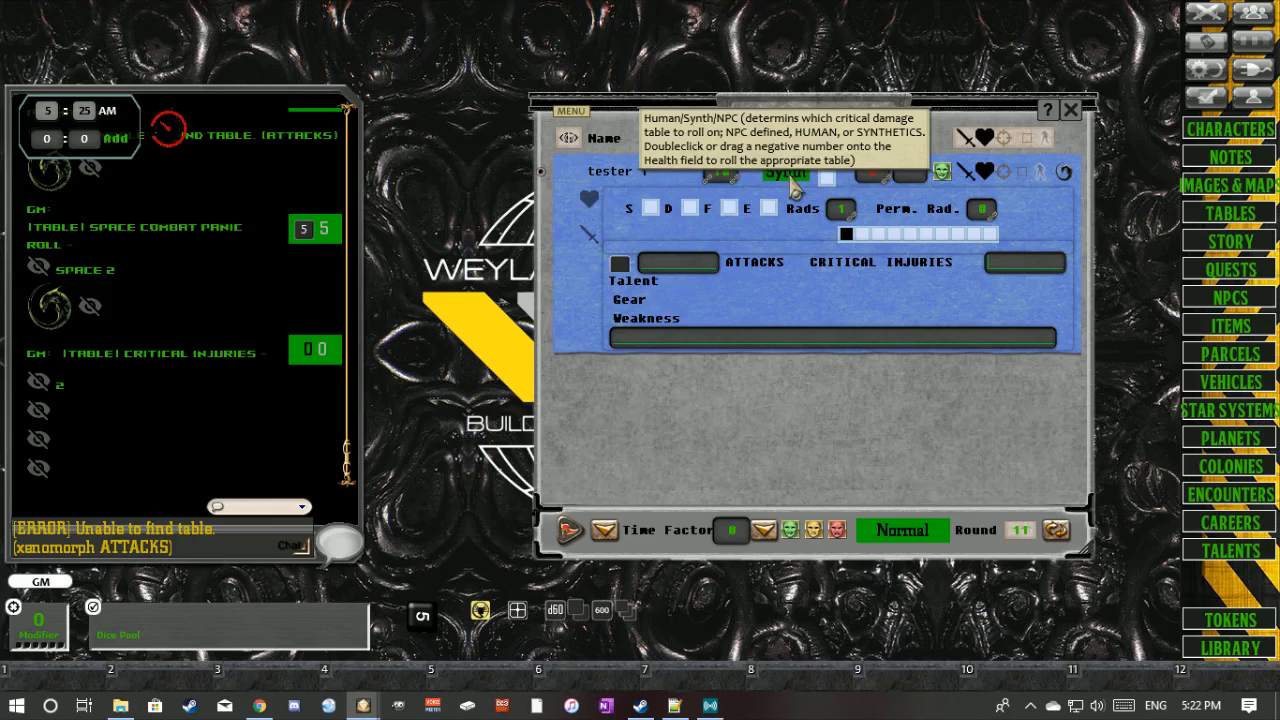
{"action": "left_click", "coordinate": [791, 180]}
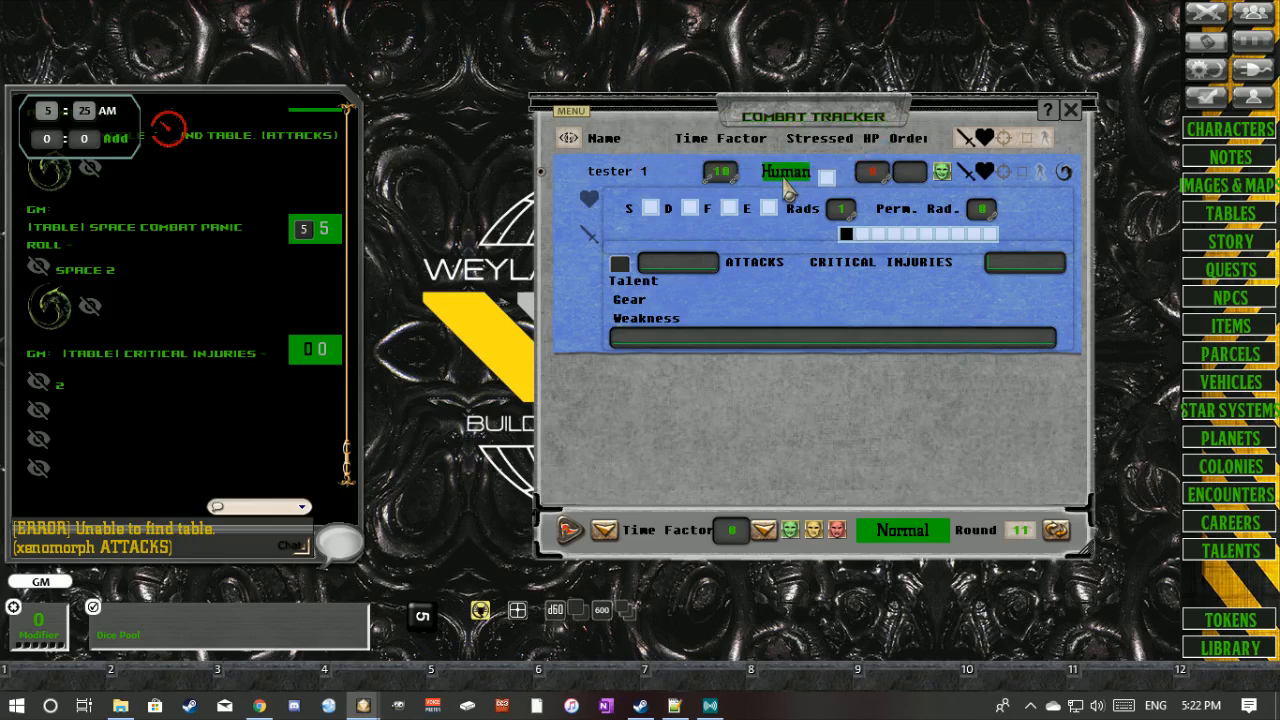
{"action": "left_click", "coordinate": [785, 183]}
- Expand and collapse the remaining detail sections of tester 1's combat tracker entry to view their contents
{"action": "left_click", "coordinate": [1005, 175]}
{"action": "left_click", "coordinate": [1005, 176]}
{"action": "left_click", "coordinate": [1040, 172]}
{"action": "left_click", "coordinate": [1040, 172]}
{"action": "left_click", "coordinate": [1041, 172]}
{"action": "left_click", "coordinate": [1041, 172]}
{"action": "left_click", "coordinate": [1041, 172]}
{"action": "left_click", "coordinate": [1041, 172]}
- Apply the shared time factor in the combat tracker and set the combat type for panic rolls to Space
{"action": "left_click", "coordinate": [765, 533]}
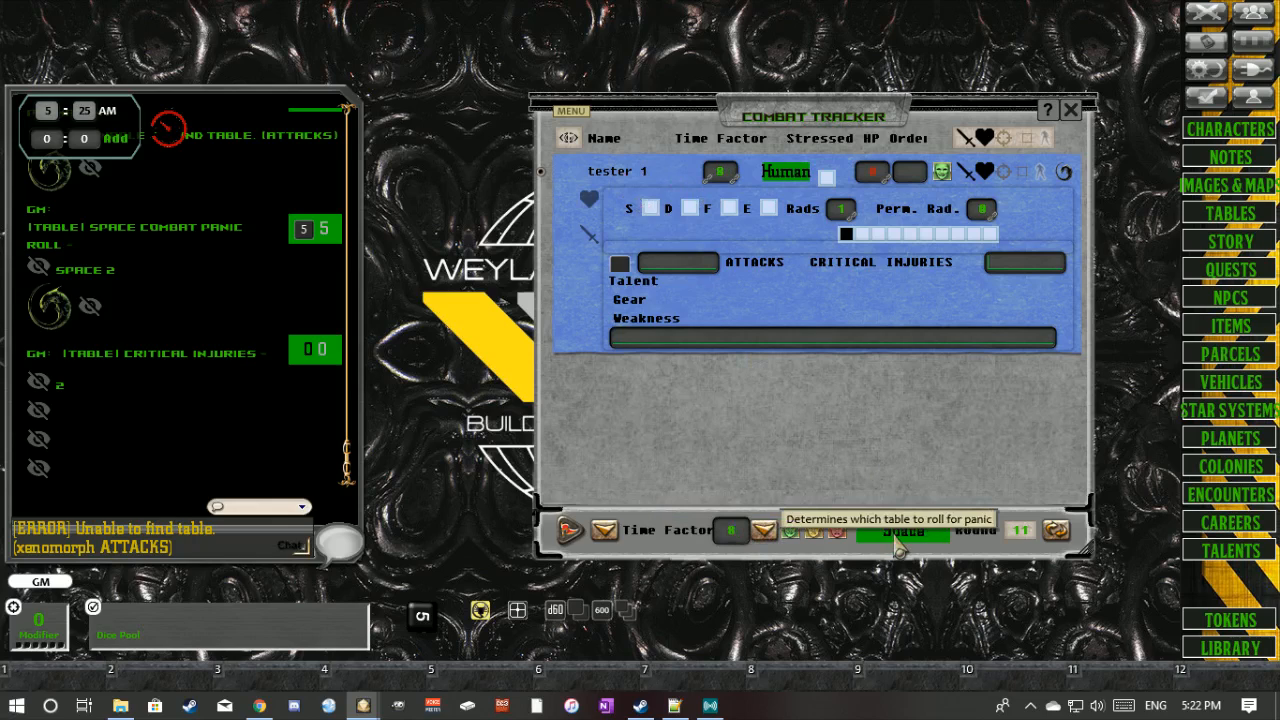
{"action": "left_click", "coordinate": [896, 536]}
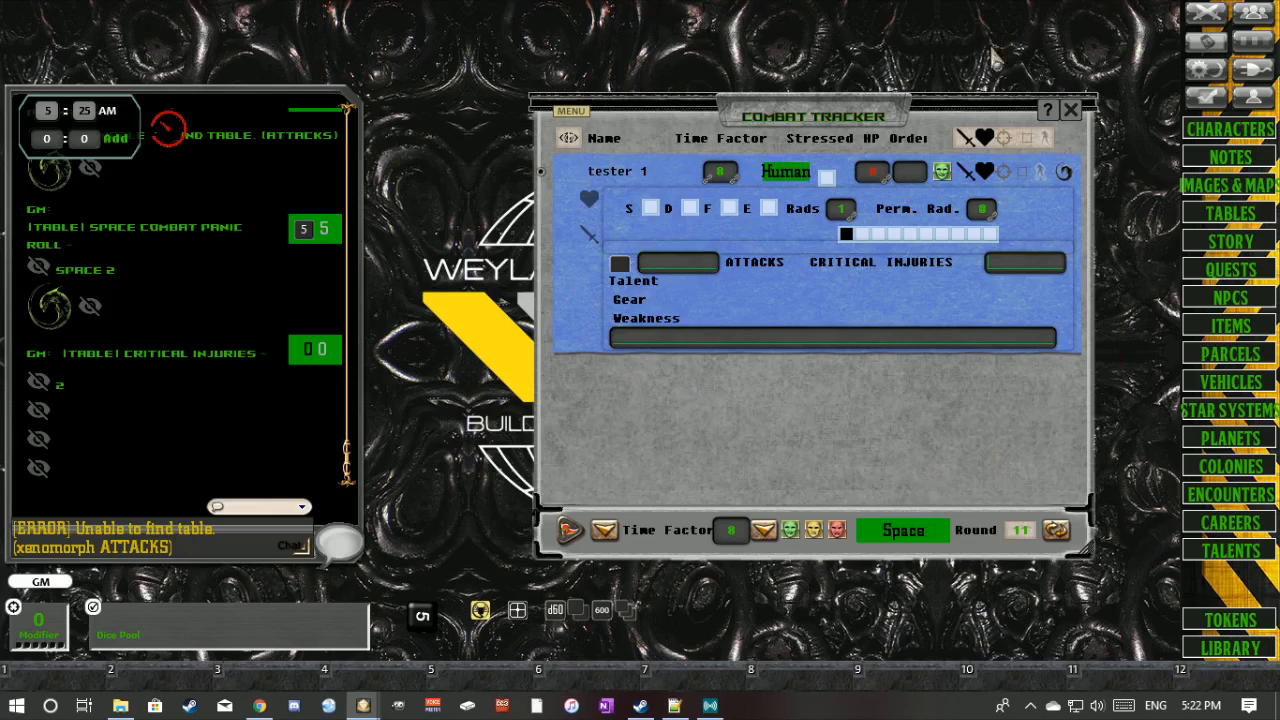
- Open tester 1's character sheet to compare its combat type with the tracker, close both, and reopen the combat tracker
{"action": "left_click", "coordinate": [1258, 138]}
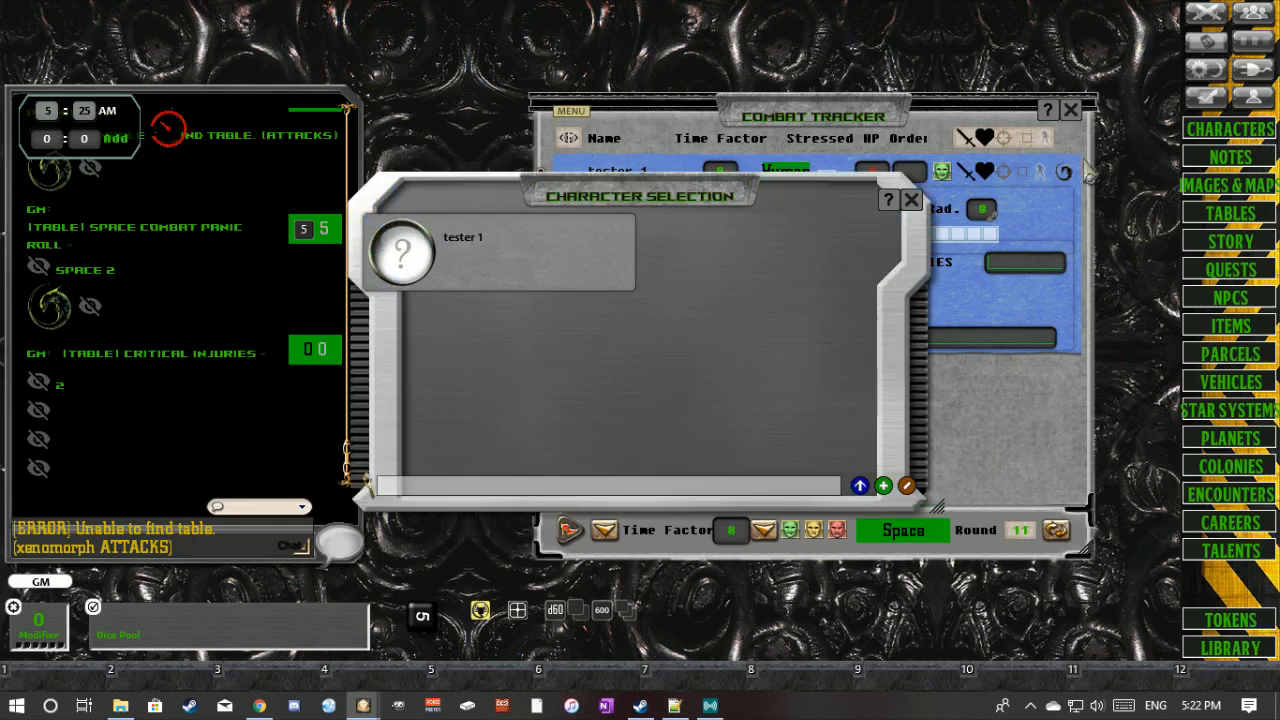
{"action": "left_click", "coordinate": [388, 256]}
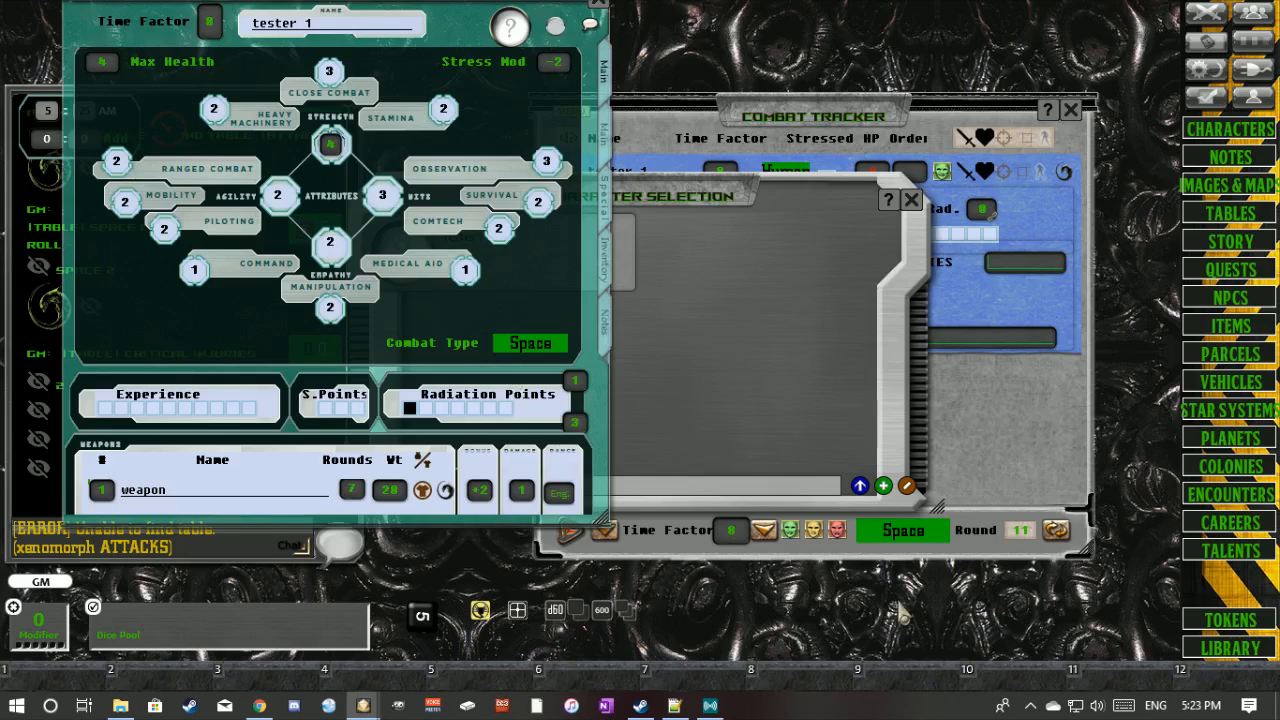
{"action": "left_click", "coordinate": [903, 533]}
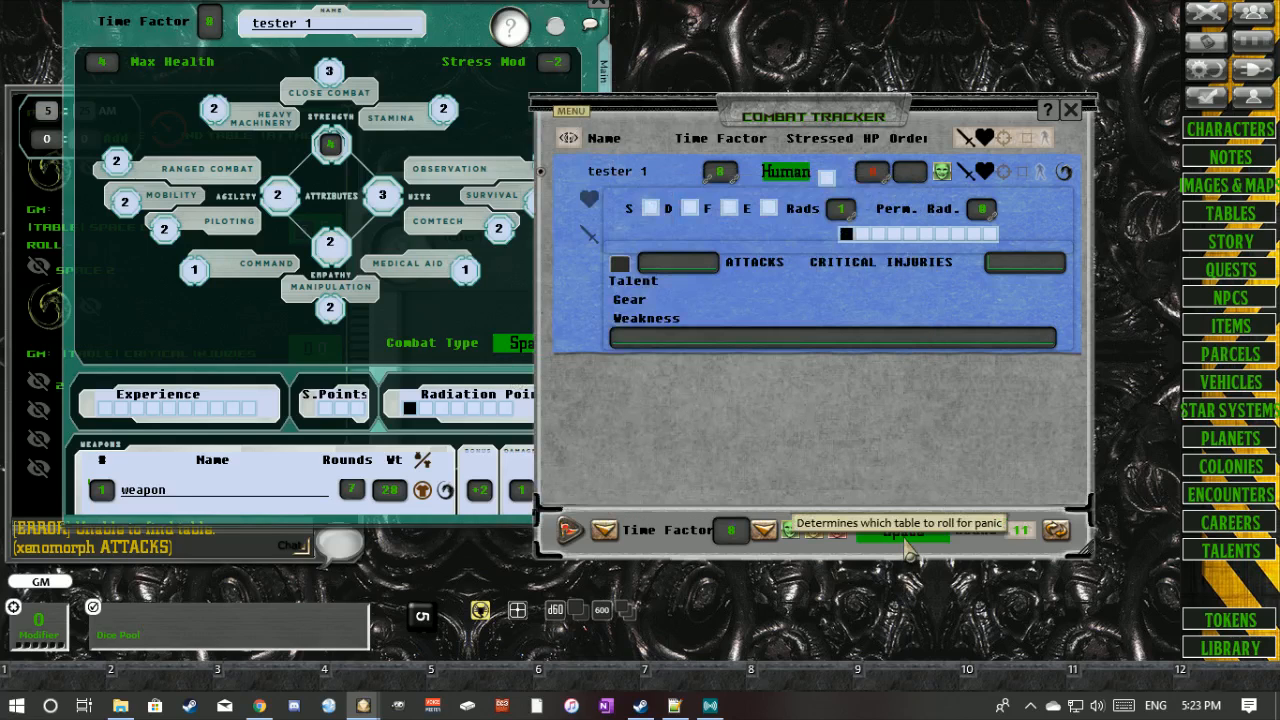
{"action": "left_click", "coordinate": [1069, 110]}
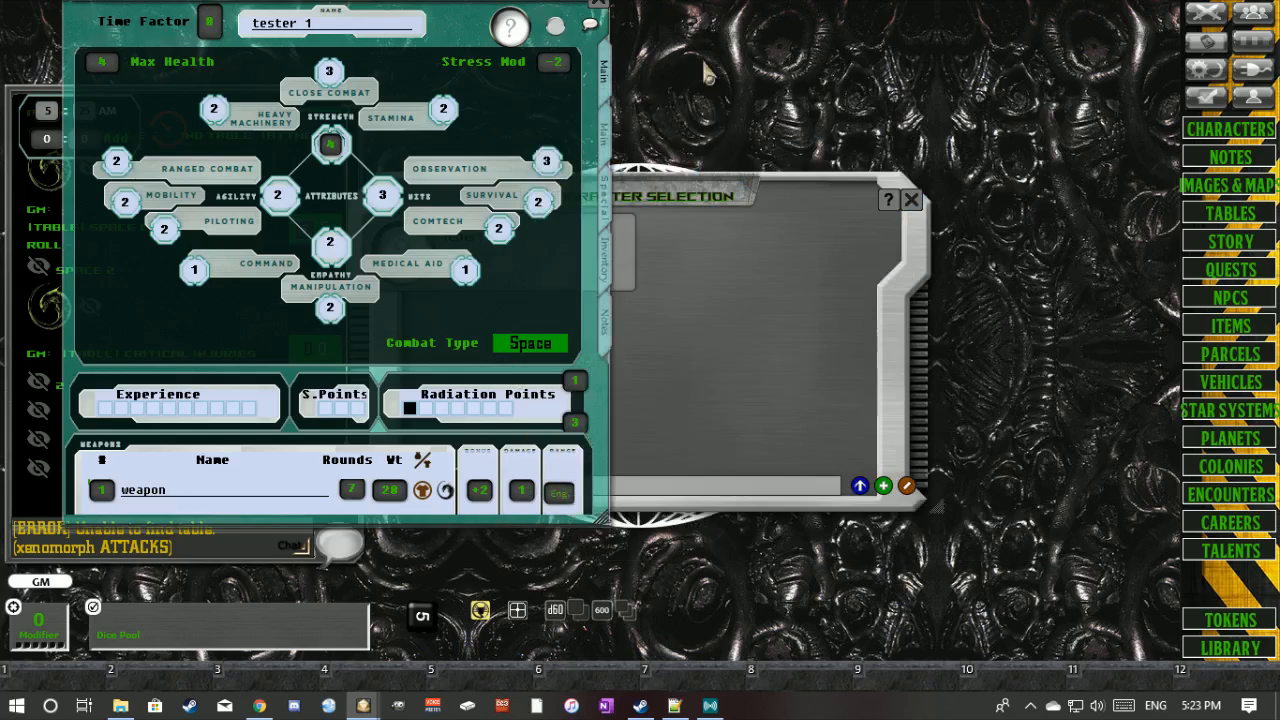
{"action": "left_click_drag", "start_coordinate": [446, 29], "coordinate": [502, 173]}
{"action": "left_click", "coordinate": [651, 139]}
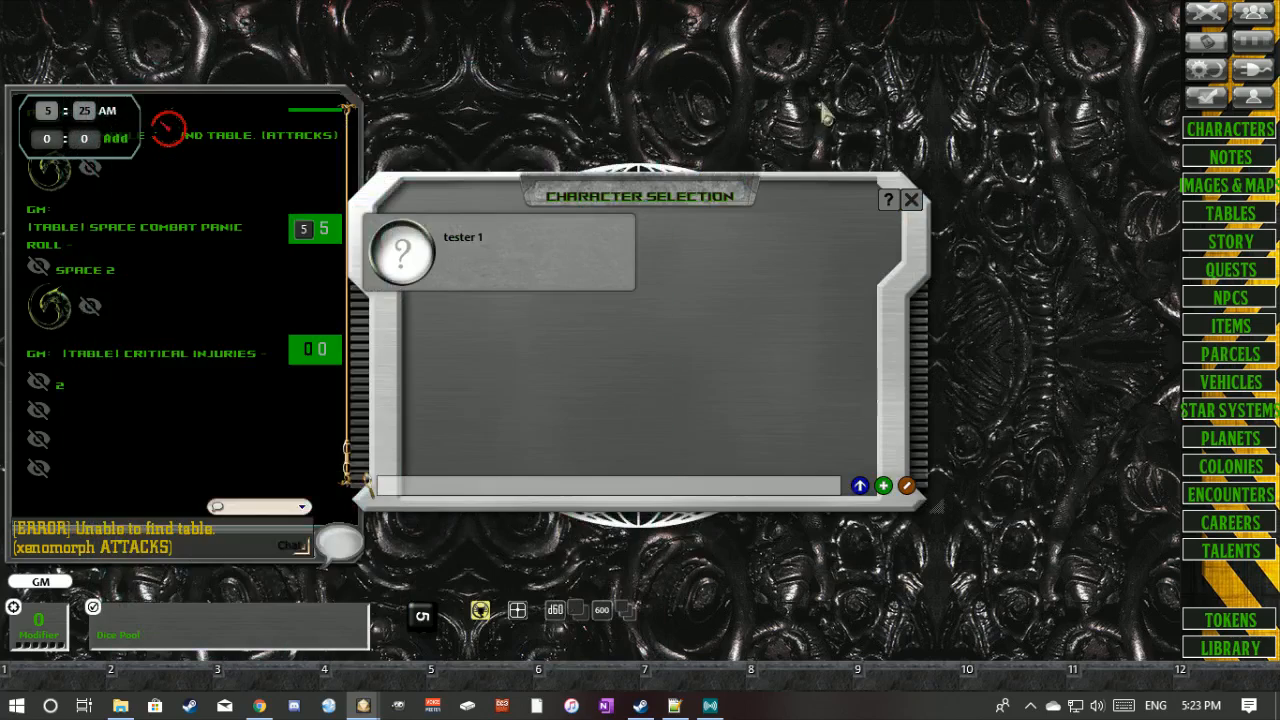
{"action": "left_click", "coordinate": [1208, 18]}
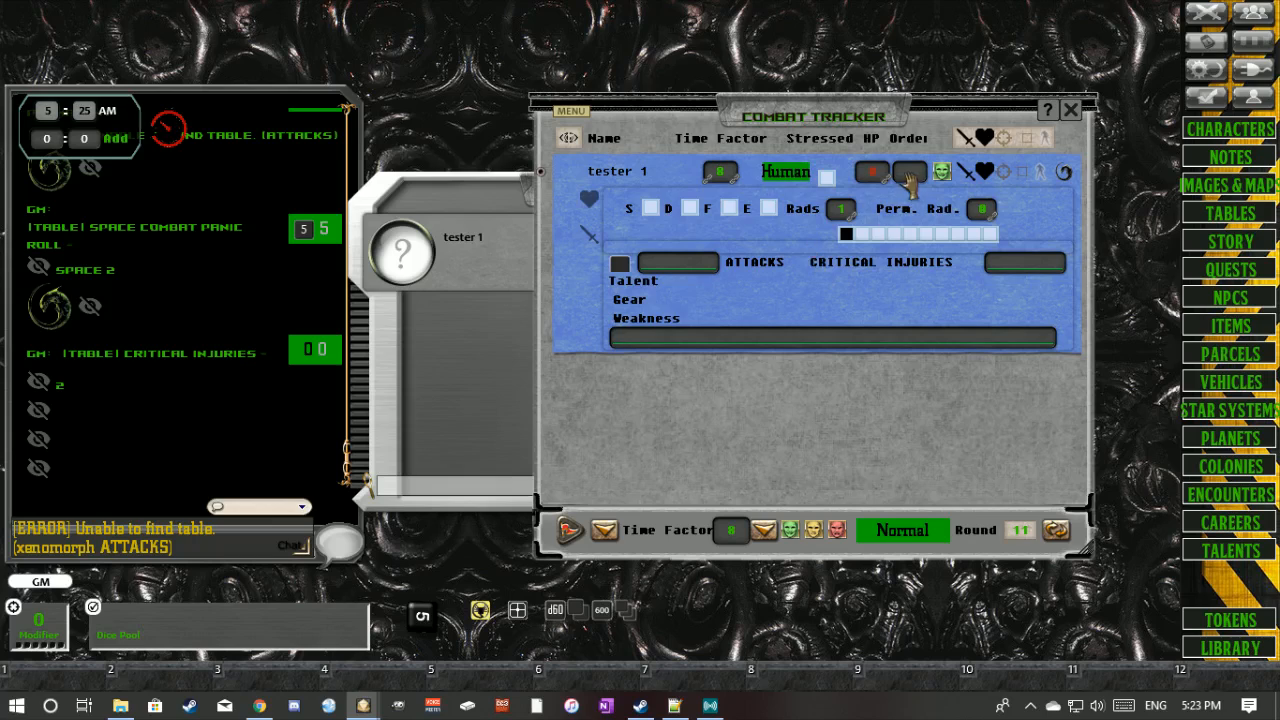
- Examine the combat tracker's delete and turn order options, including Draw Initiative, and dismiss them
{"action": "right_click", "coordinate": [572, 118]}
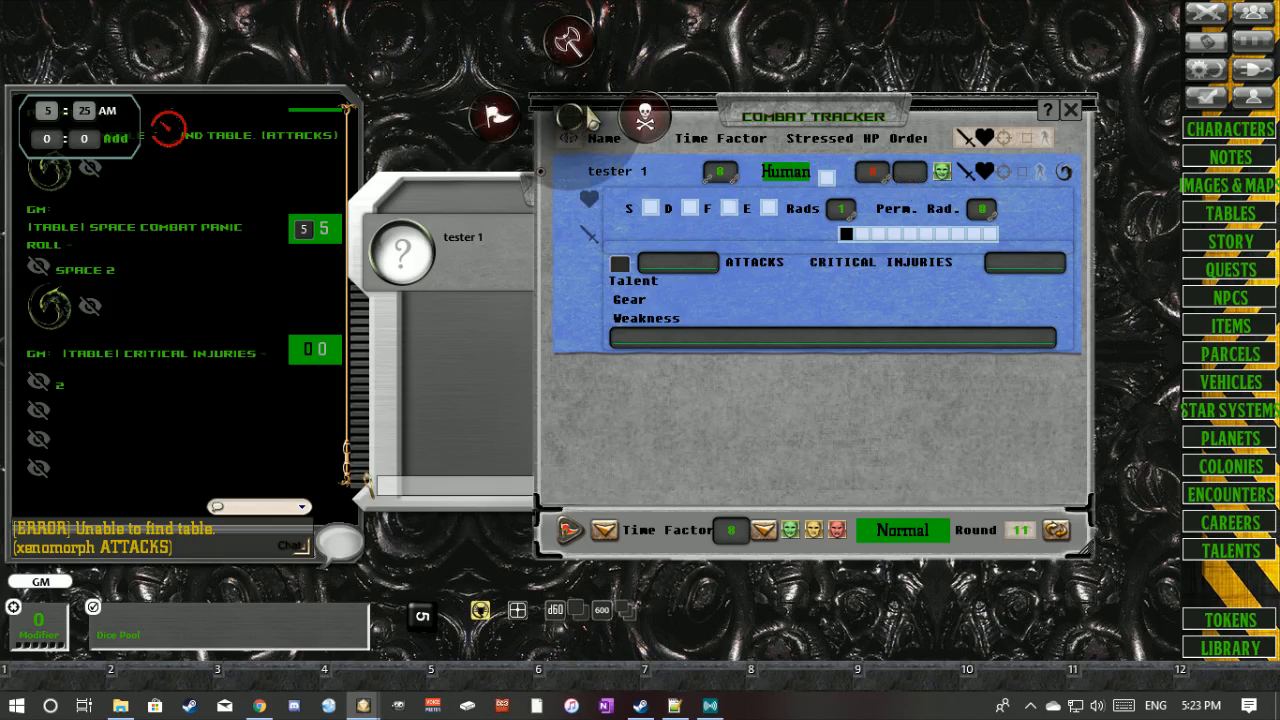
{"action": "left_click", "coordinate": [741, 92]}
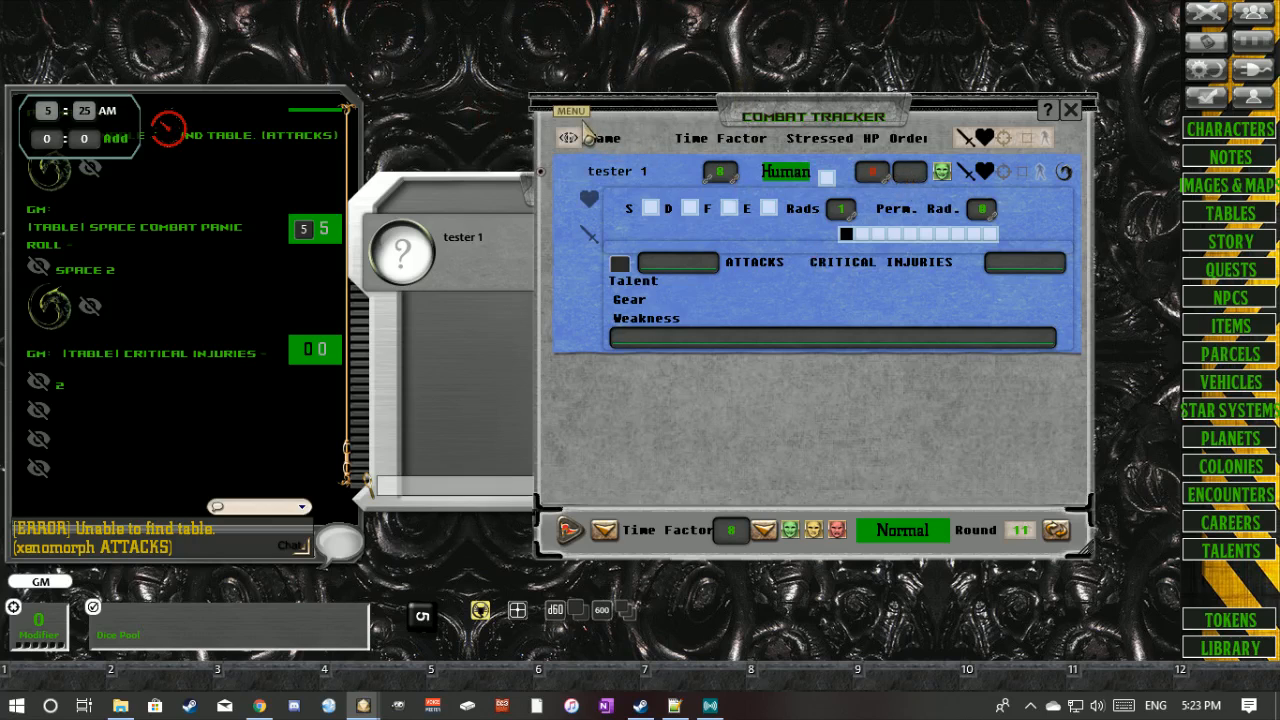
{"action": "right_click", "coordinate": [571, 114]}
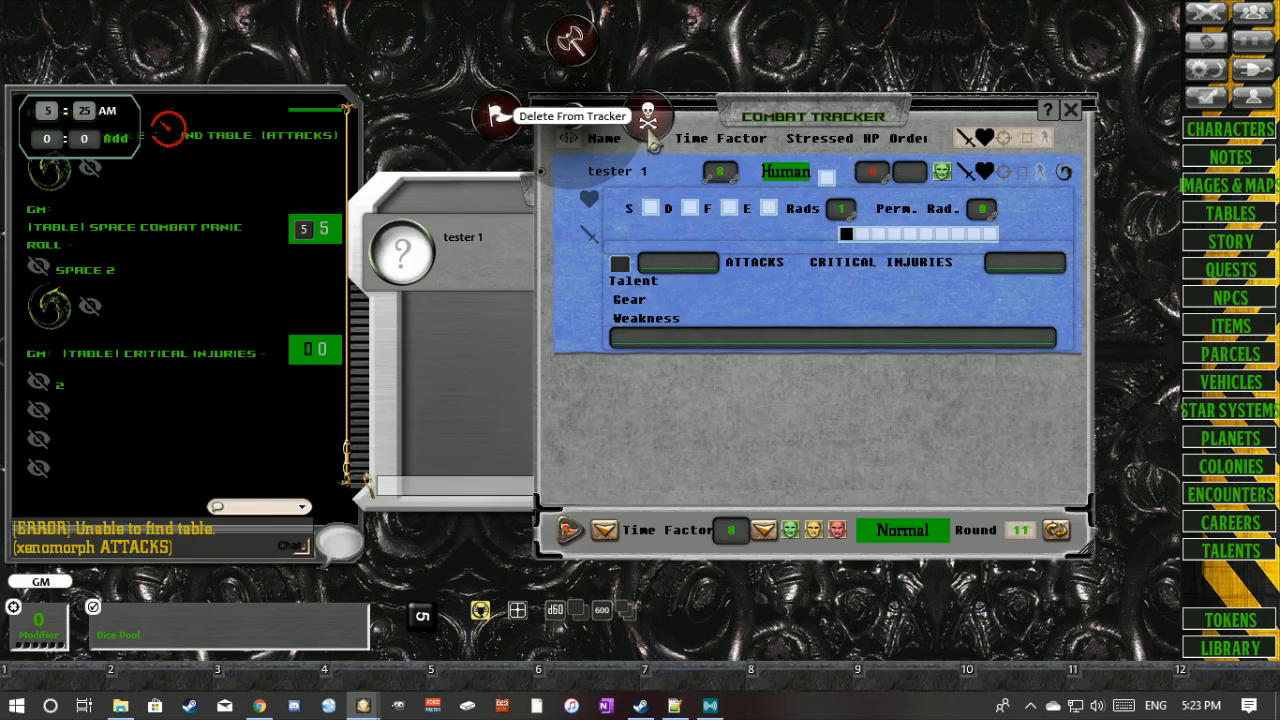
{"action": "left_click", "coordinate": [516, 130]}
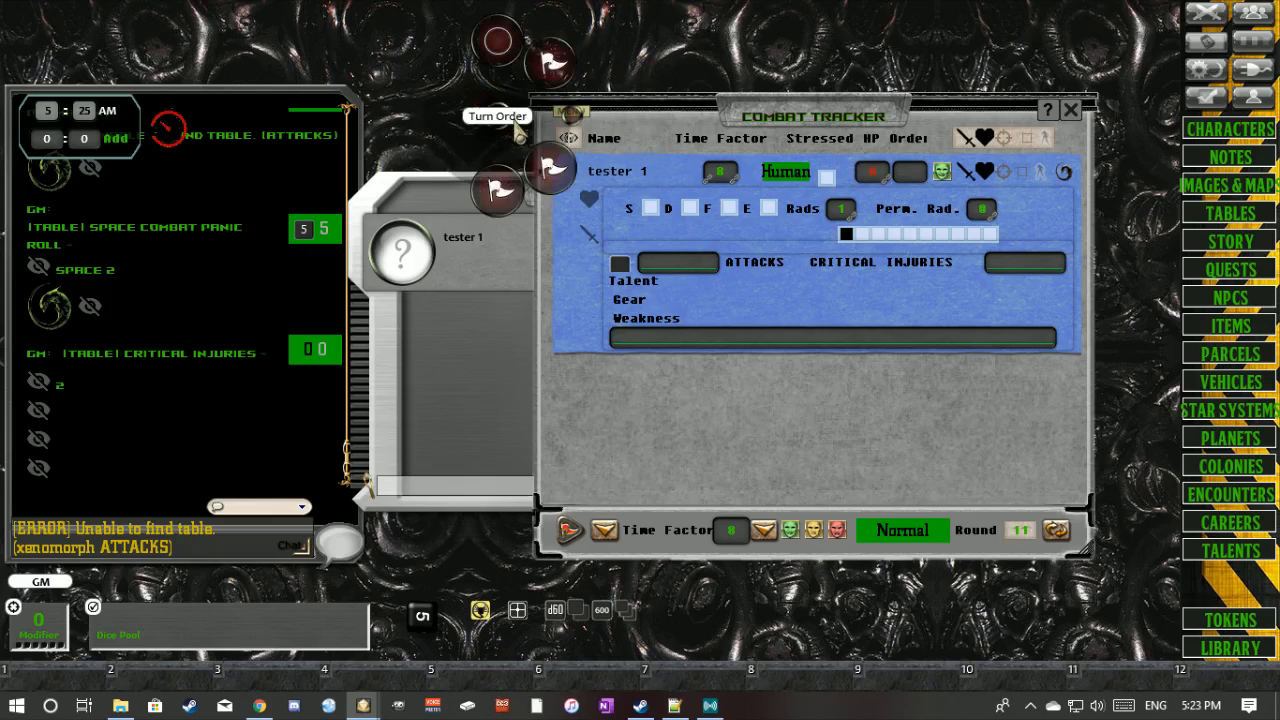
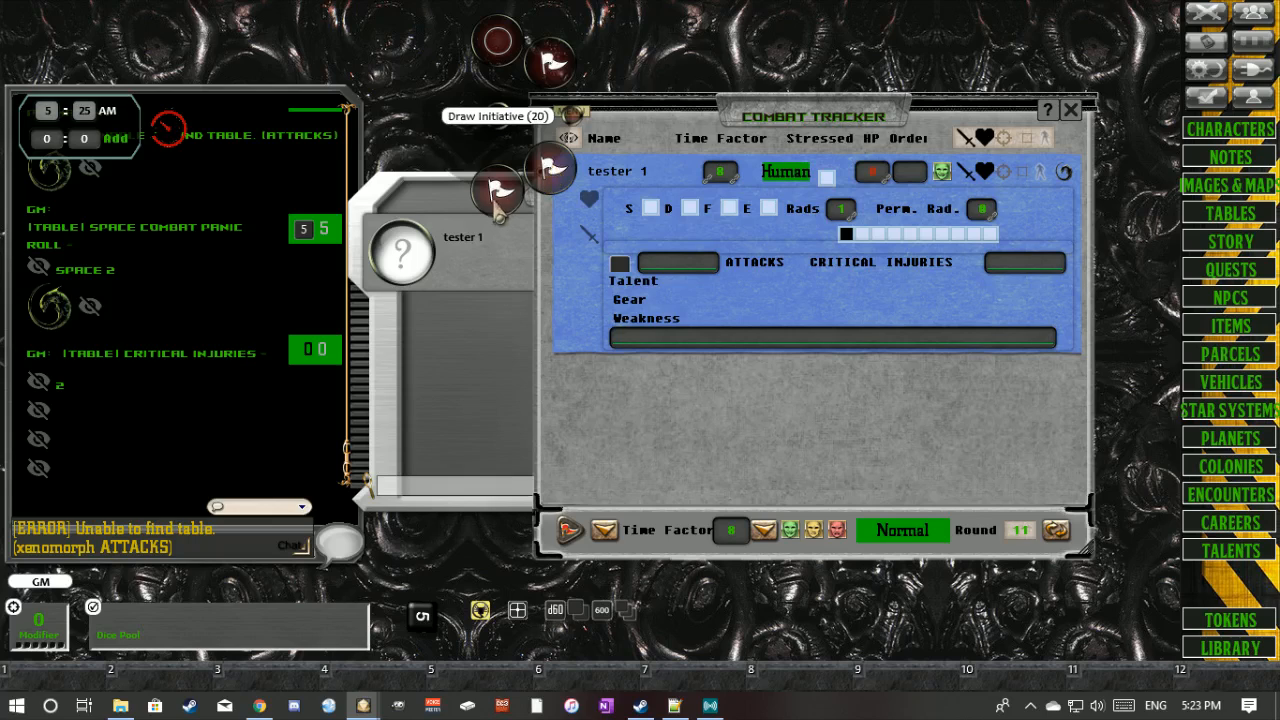
{"action": "left_click", "coordinate": [781, 441]}
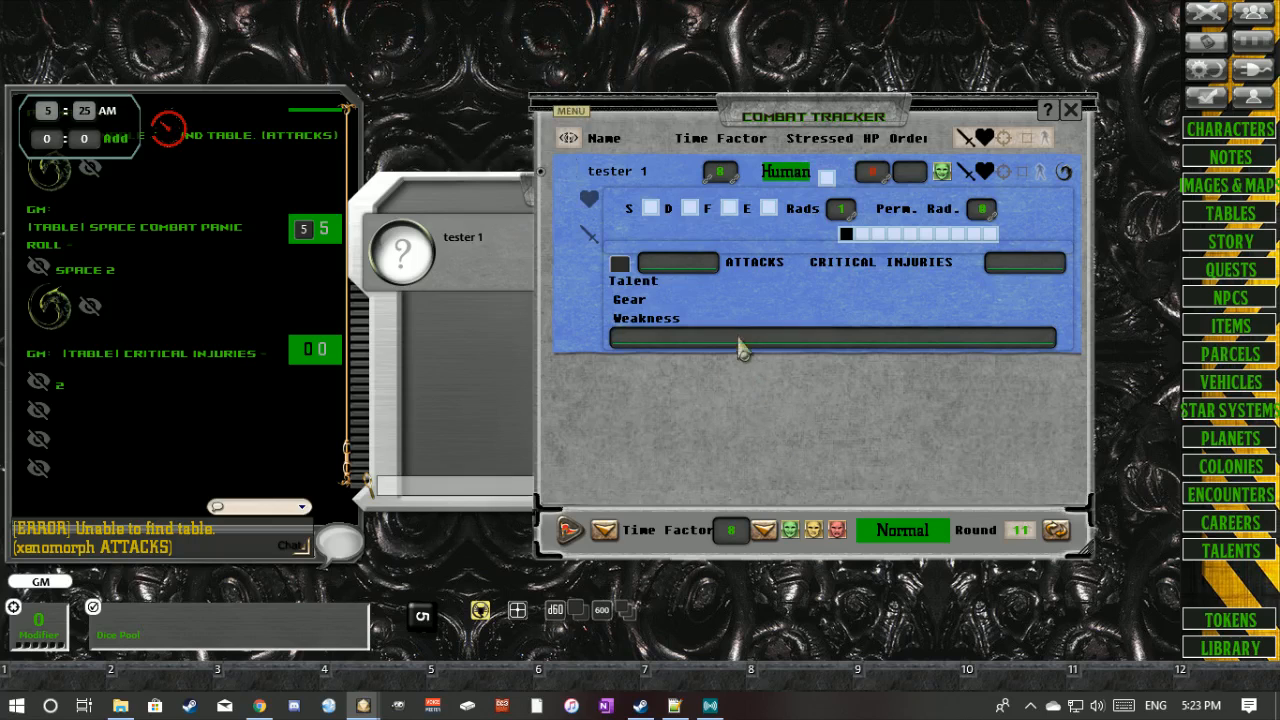
- Draw initiative for tester 1 using the combat tracker's turn order options
{"action": "right_click", "coordinate": [576, 110]}
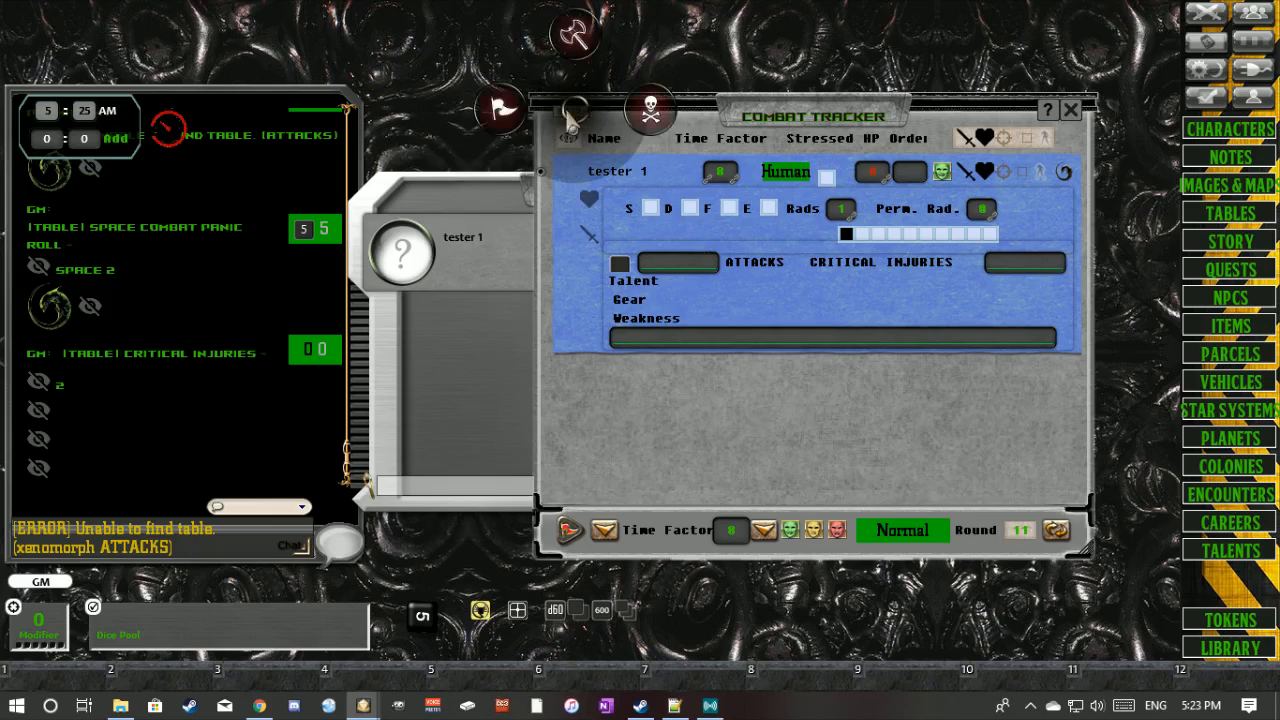
{"action": "left_click", "coordinate": [501, 110]}
{"action": "left_click", "coordinate": [563, 58]}
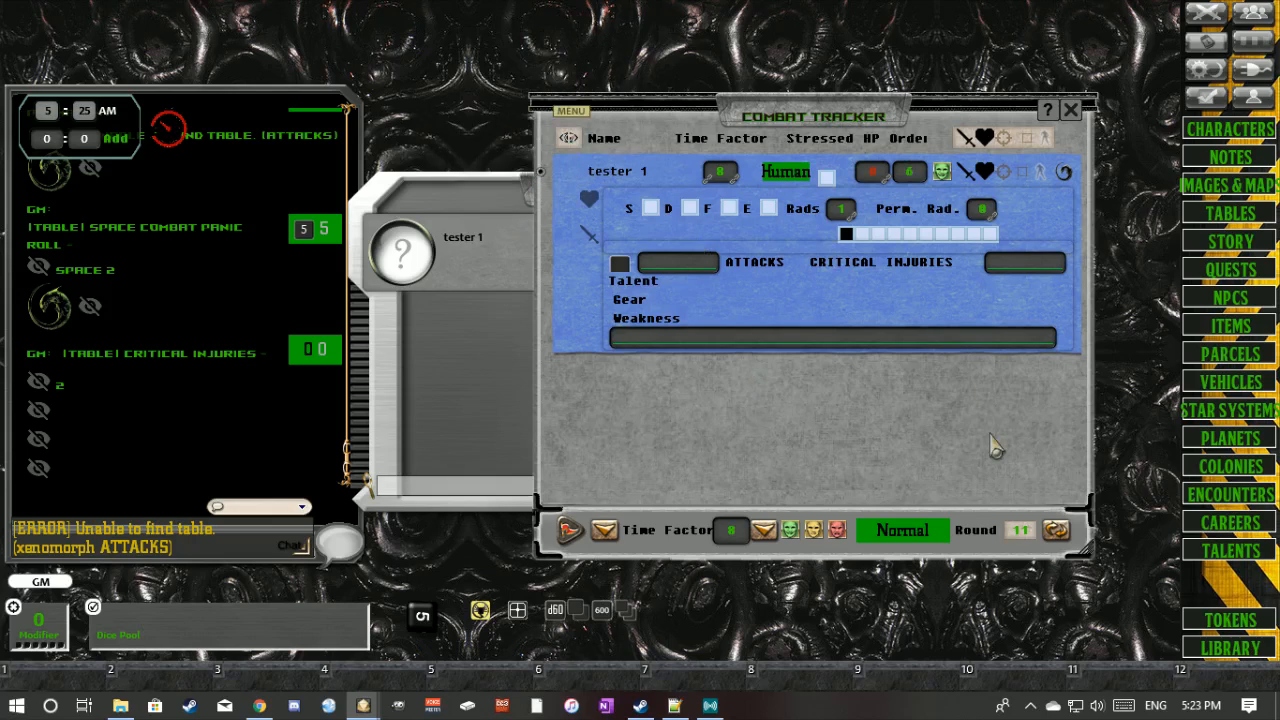
- Create three new blank combatant entries in the combat tracker
{"action": "right_click", "coordinate": [976, 430]}
{"action": "left_click", "coordinate": [988, 512]}
{"action": "right_click", "coordinate": [876, 430]}
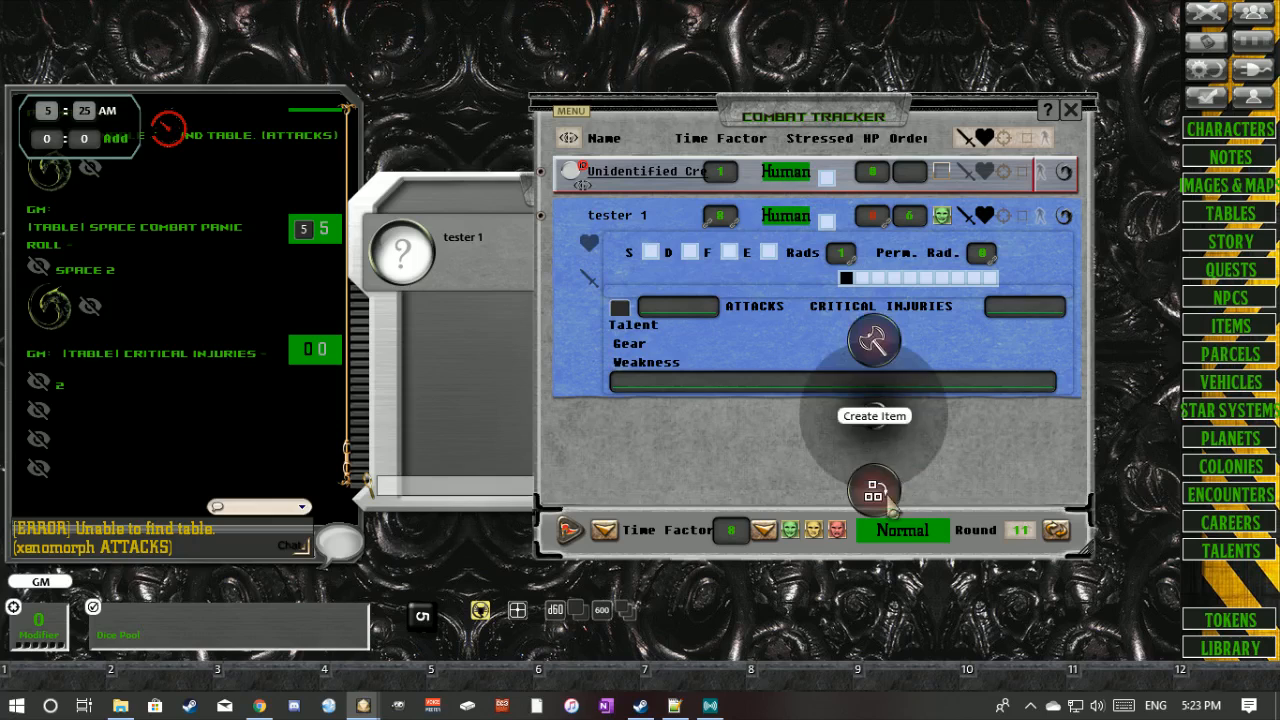
{"action": "left_click", "coordinate": [885, 508]}
{"action": "right_click", "coordinate": [872, 468]}
{"action": "left_click", "coordinate": [872, 548]}
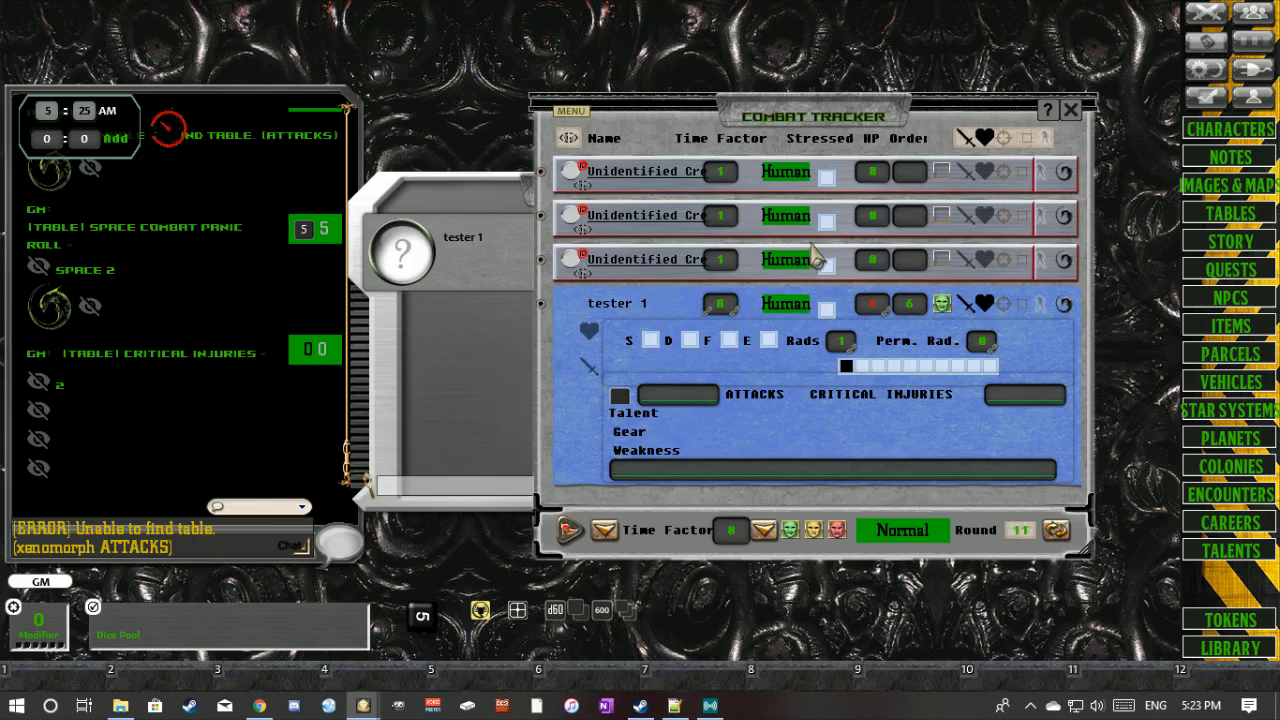
- Draw initiative for all four combatants several times in a row using the combat tracker's turn order options
{"action": "left_click", "coordinate": [567, 118]}
{"action": "left_click", "coordinate": [490, 107]}
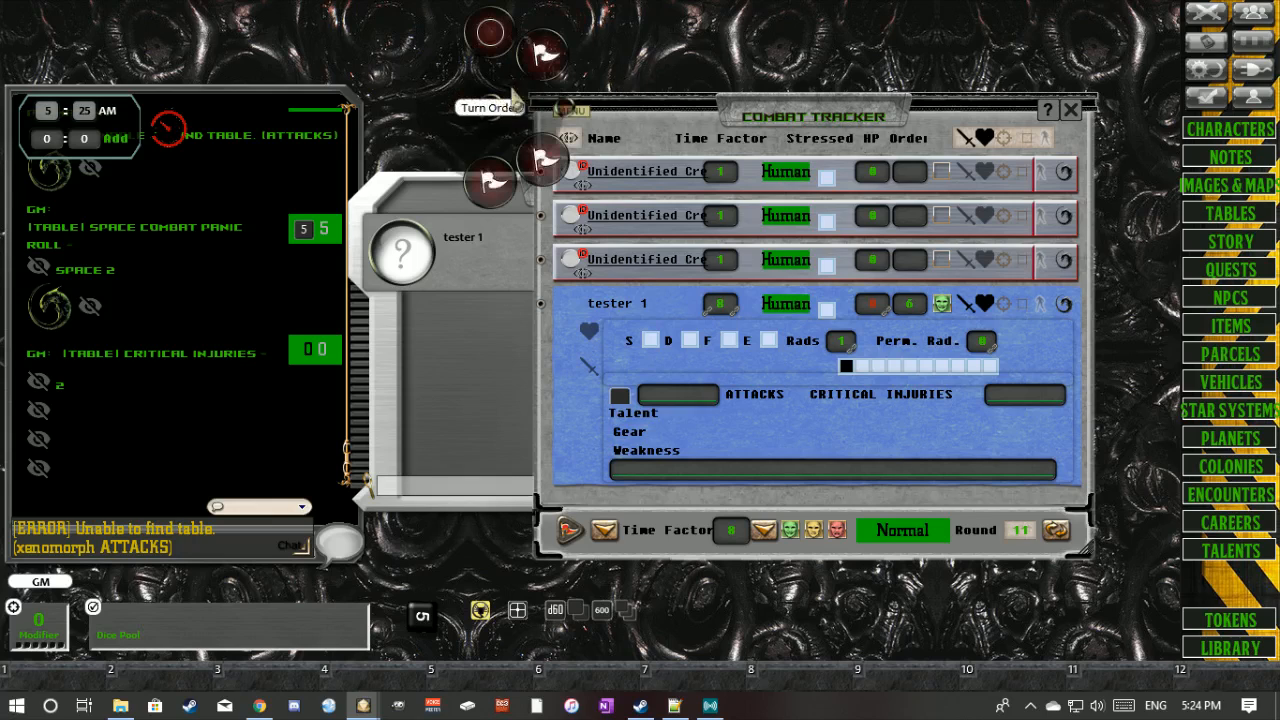
{"action": "left_click", "coordinate": [537, 82]}
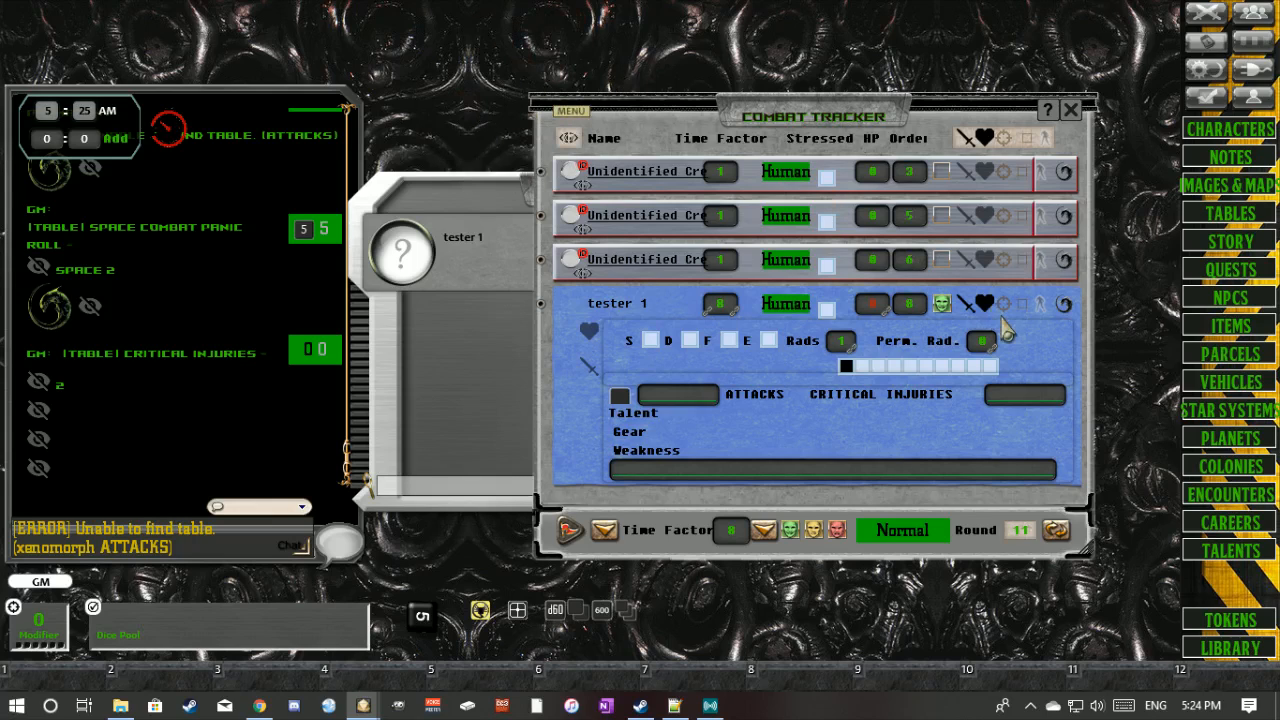
{"action": "right_click", "coordinate": [562, 108]}
{"action": "left_click", "coordinate": [490, 107]}
{"action": "left_click", "coordinate": [537, 76]}
{"action": "right_click", "coordinate": [574, 111]}
{"action": "left_click", "coordinate": [508, 118]}
{"action": "left_click", "coordinate": [555, 165]}
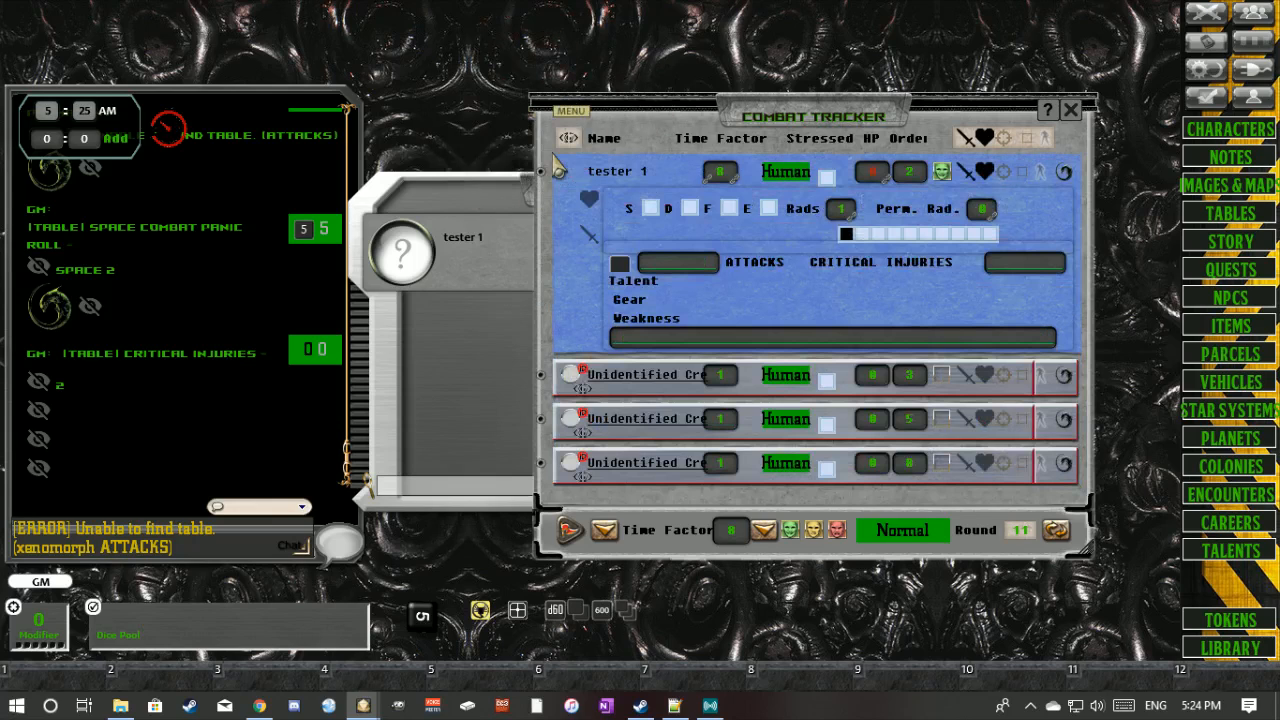
{"action": "right_click", "coordinate": [581, 105]}
{"action": "left_click", "coordinate": [511, 101]}
{"action": "left_click", "coordinate": [558, 157]}
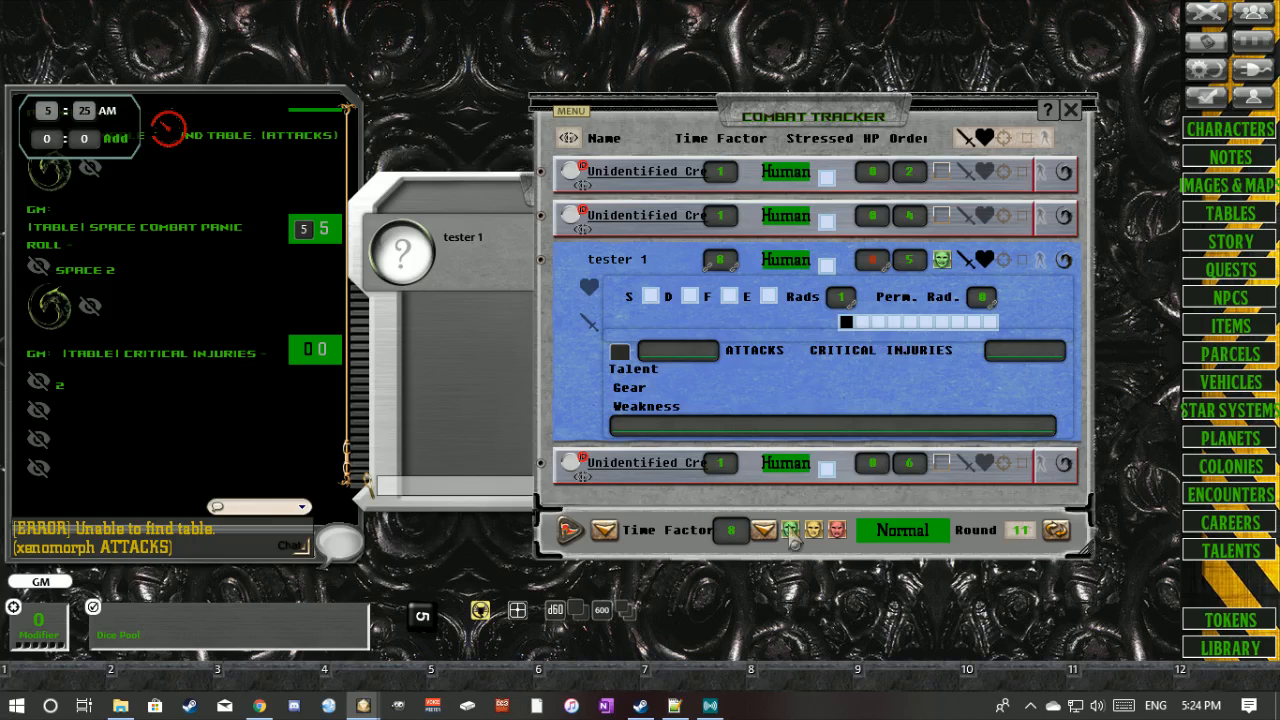
- Switch the combat type to Space and advance the combat to round 14
{"action": "left_click", "coordinate": [903, 535]}
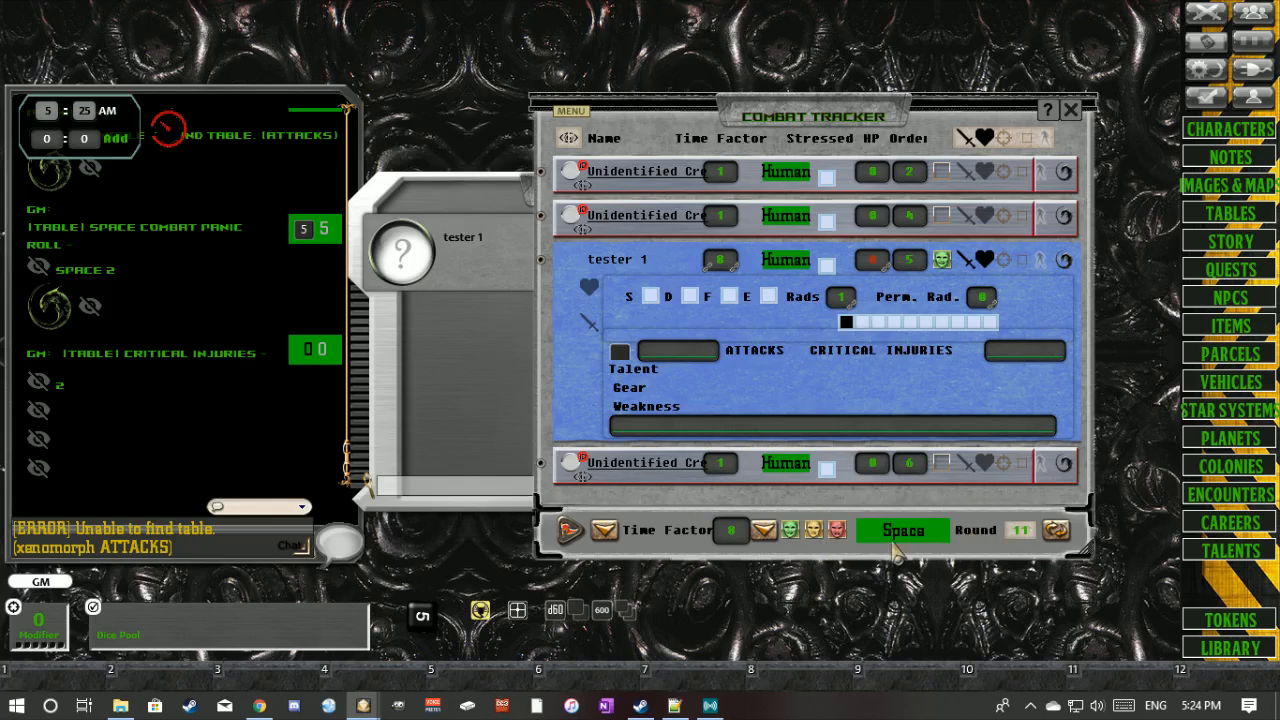
{"action": "left_click", "coordinate": [1057, 533]}
{"action": "left_click", "coordinate": [1057, 533]}
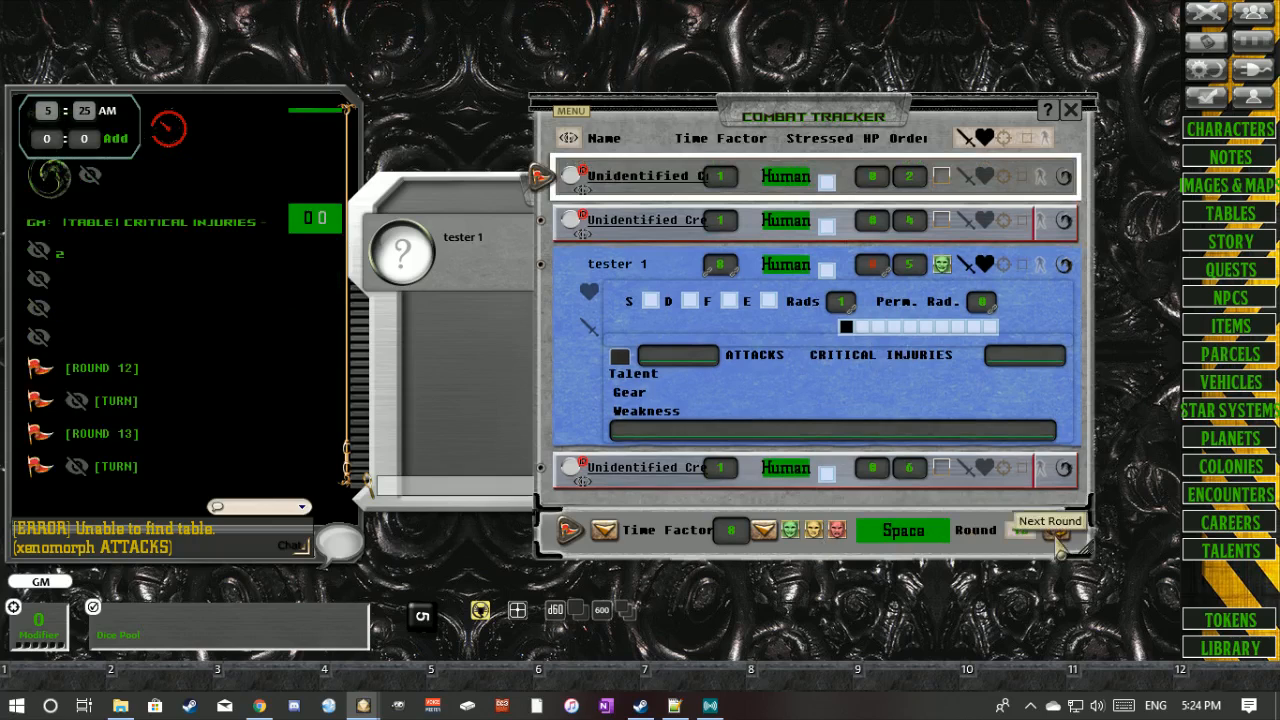
{"action": "left_click", "coordinate": [1058, 545]}
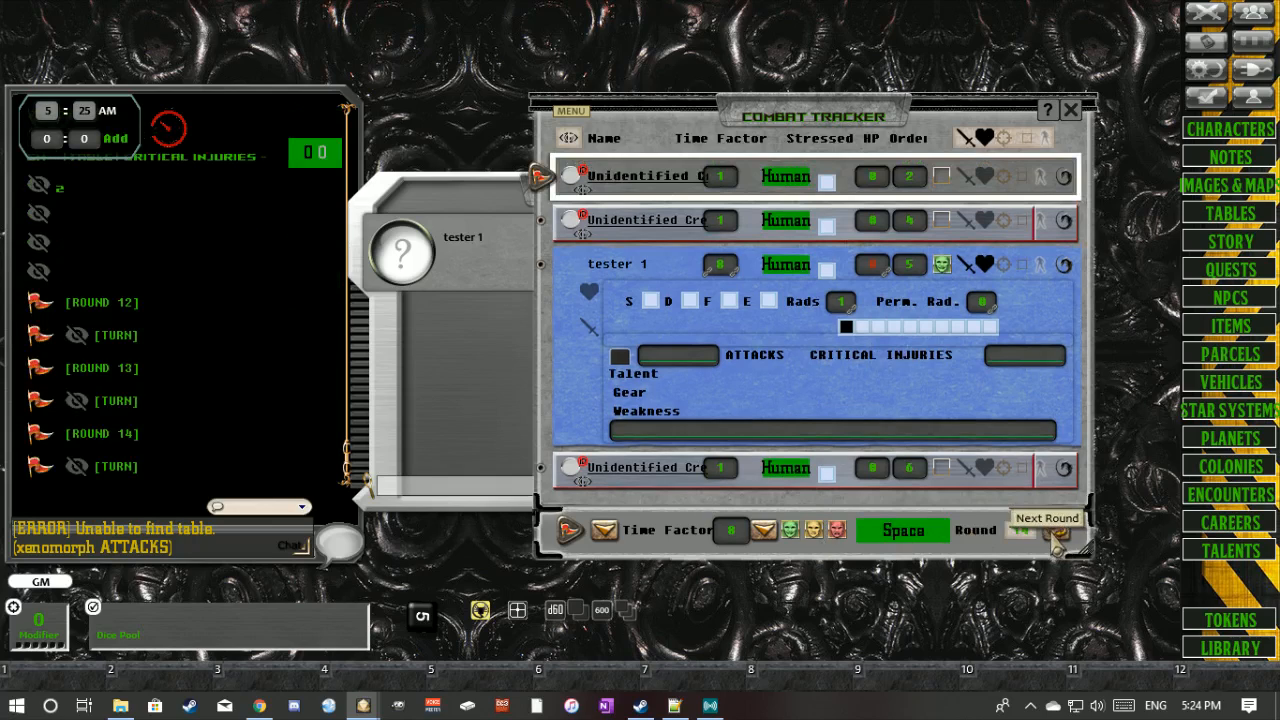
- Make the unidentified creatures visible in the combat tracker and advance the combat to round 17
{"action": "left_click", "coordinate": [582, 235]}
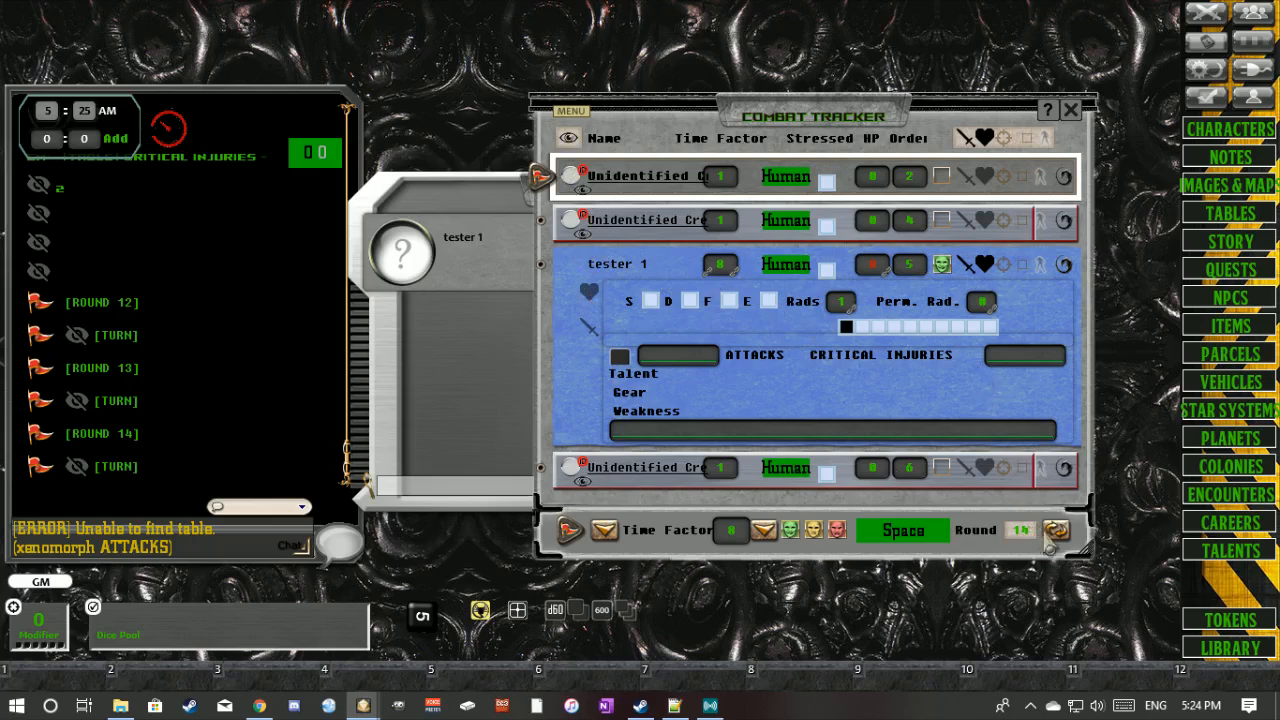
{"action": "left_click", "coordinate": [1055, 532]}
{"action": "left_click", "coordinate": [1055, 532]}
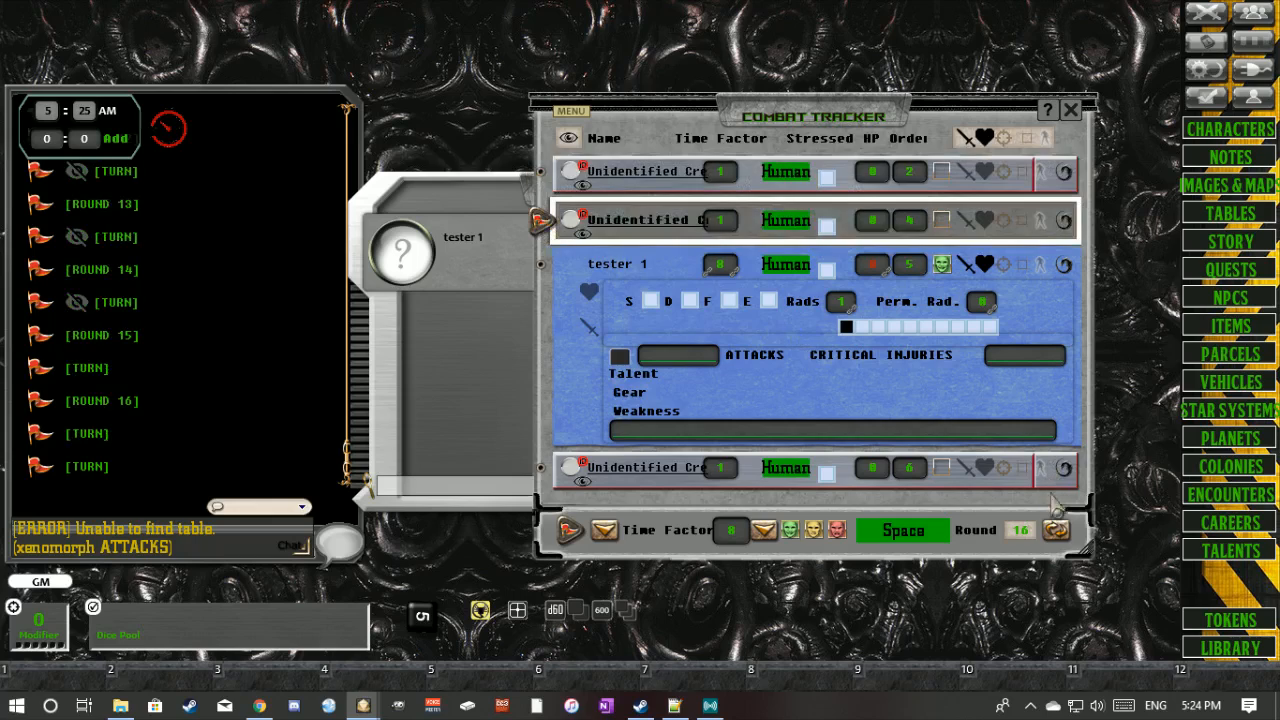
{"action": "left_click", "coordinate": [1055, 532]}
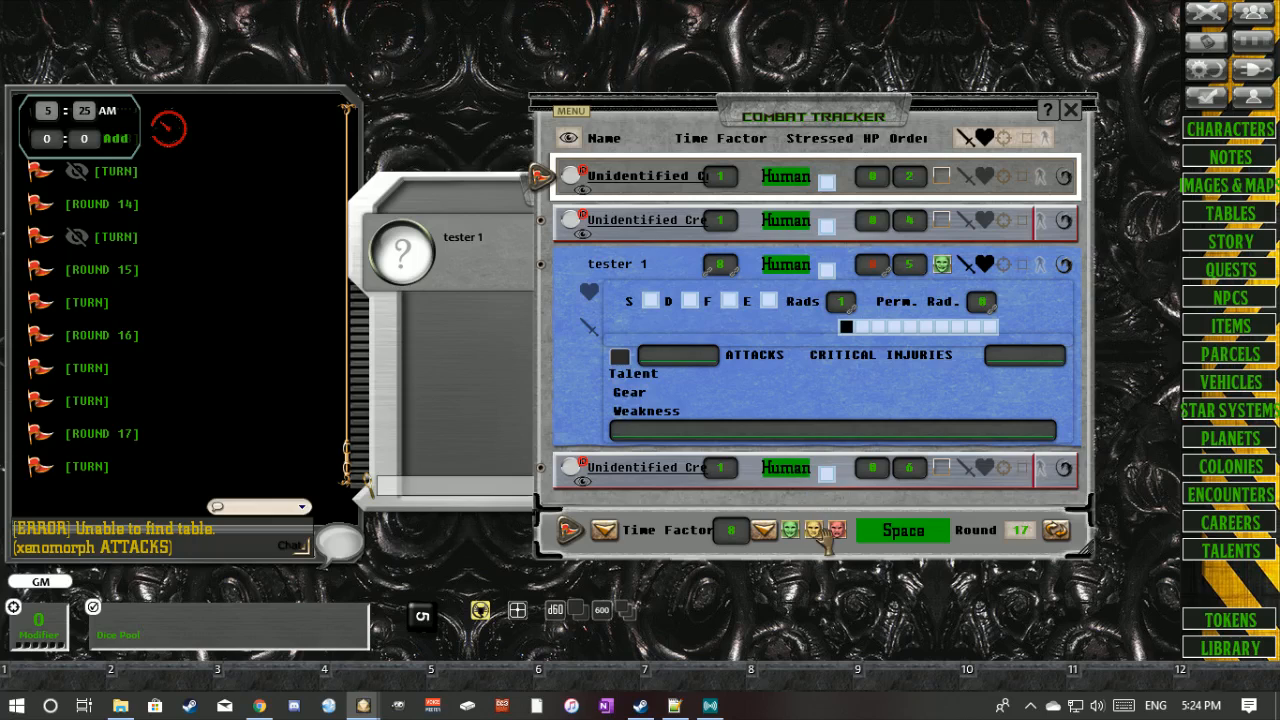
- Set all three unidentified creatures to the friendly faction and advance the combat to round 18
{"action": "left_click", "coordinate": [941, 467]}
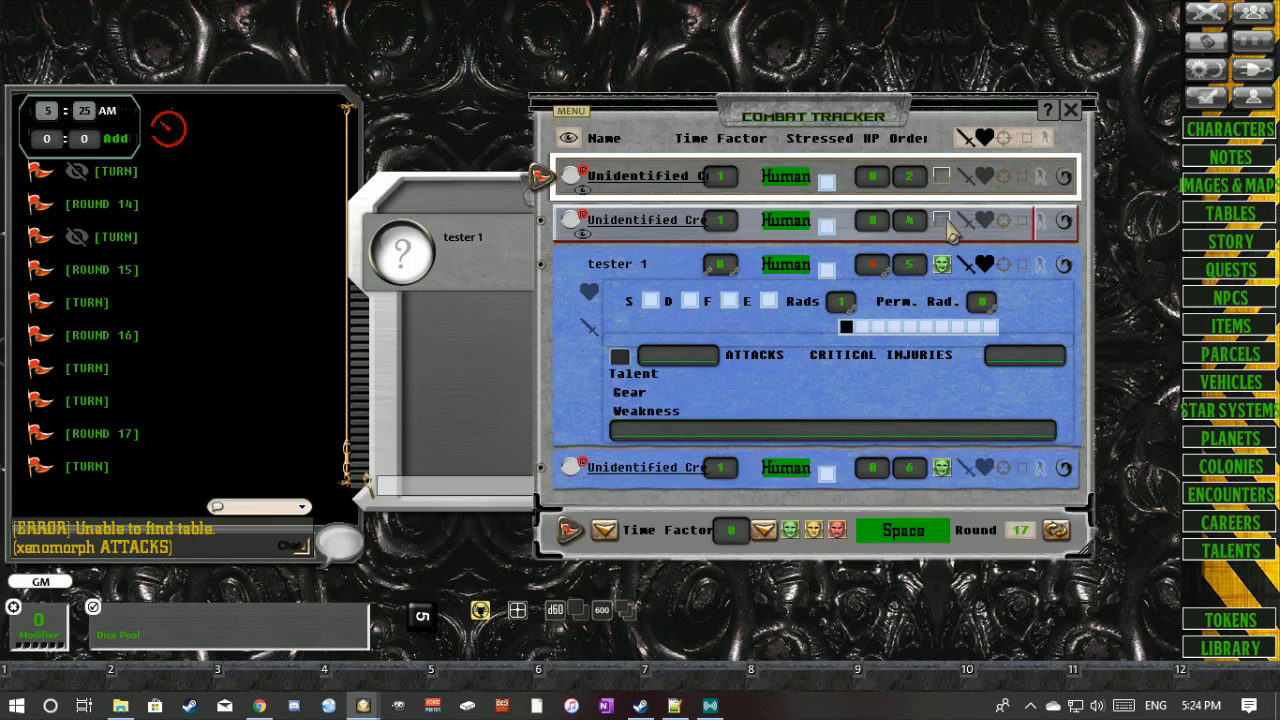
{"action": "left_click", "coordinate": [941, 220]}
{"action": "left_click", "coordinate": [942, 179]}
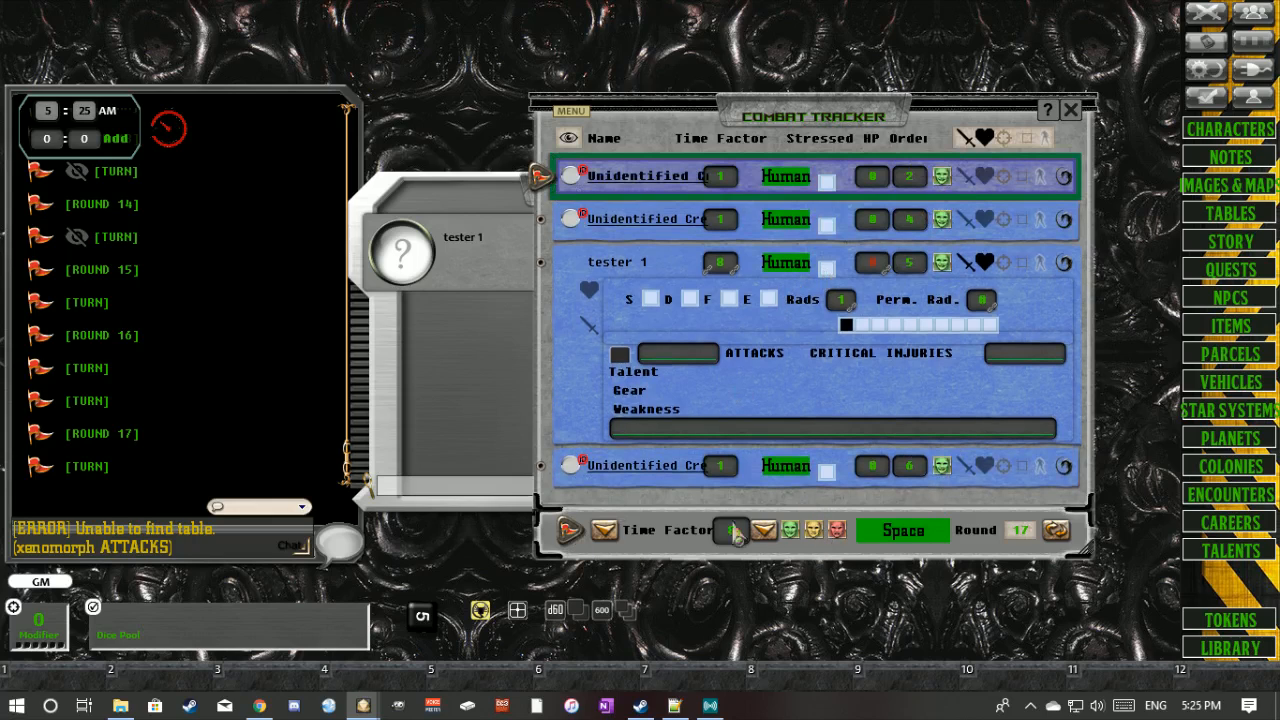
{"action": "left_click", "coordinate": [1058, 532]}
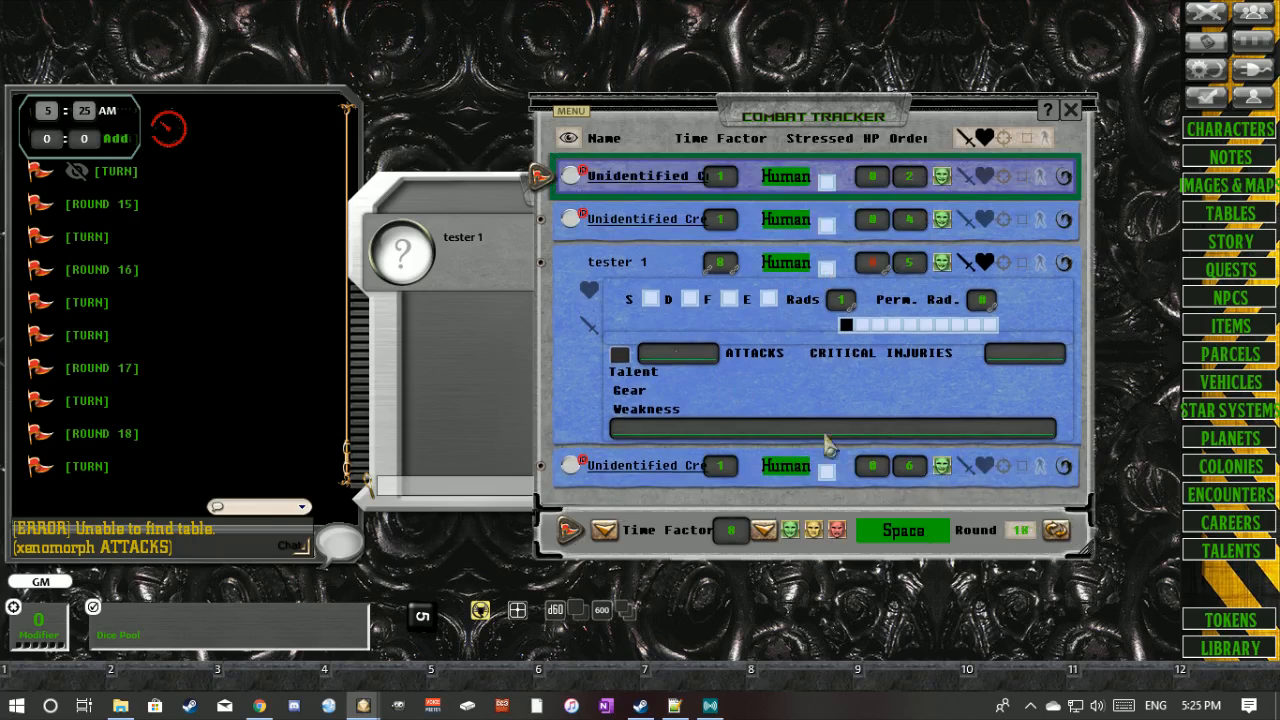
- Give the active turn to tester 1 and advance the combat to round 20
{"action": "left_click", "coordinate": [540, 265]}
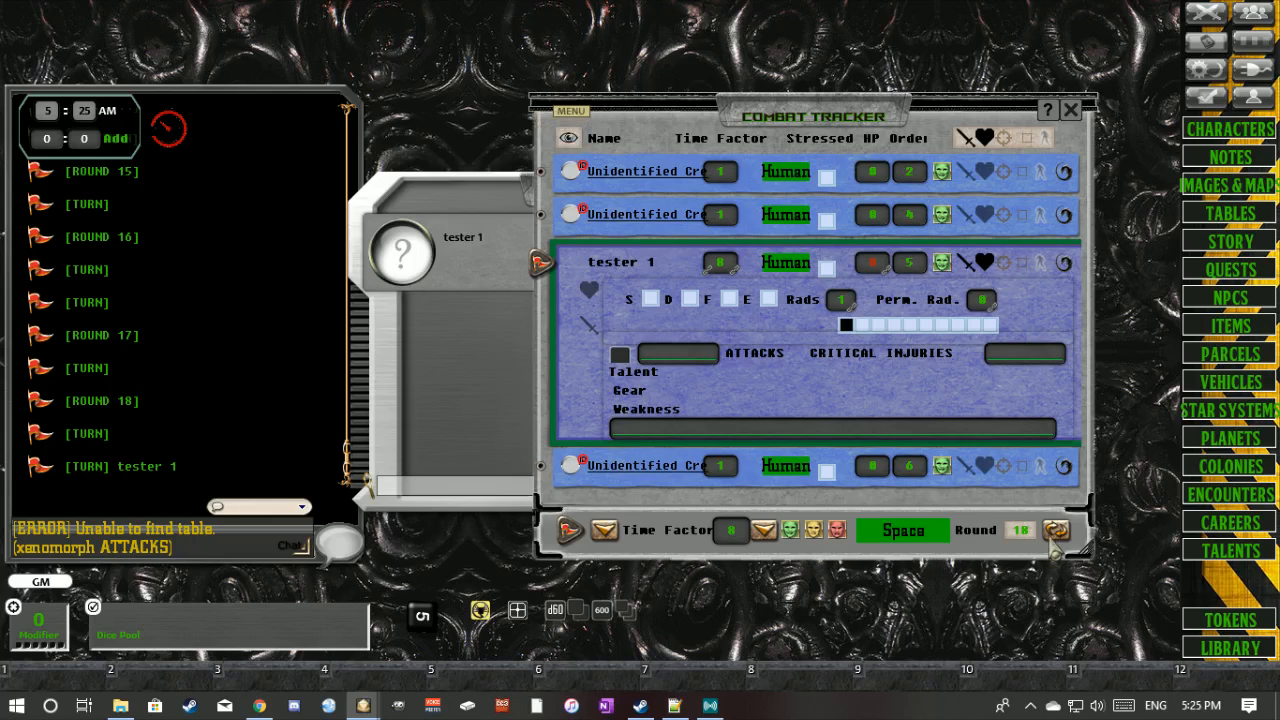
{"action": "left_click", "coordinate": [1056, 532]}
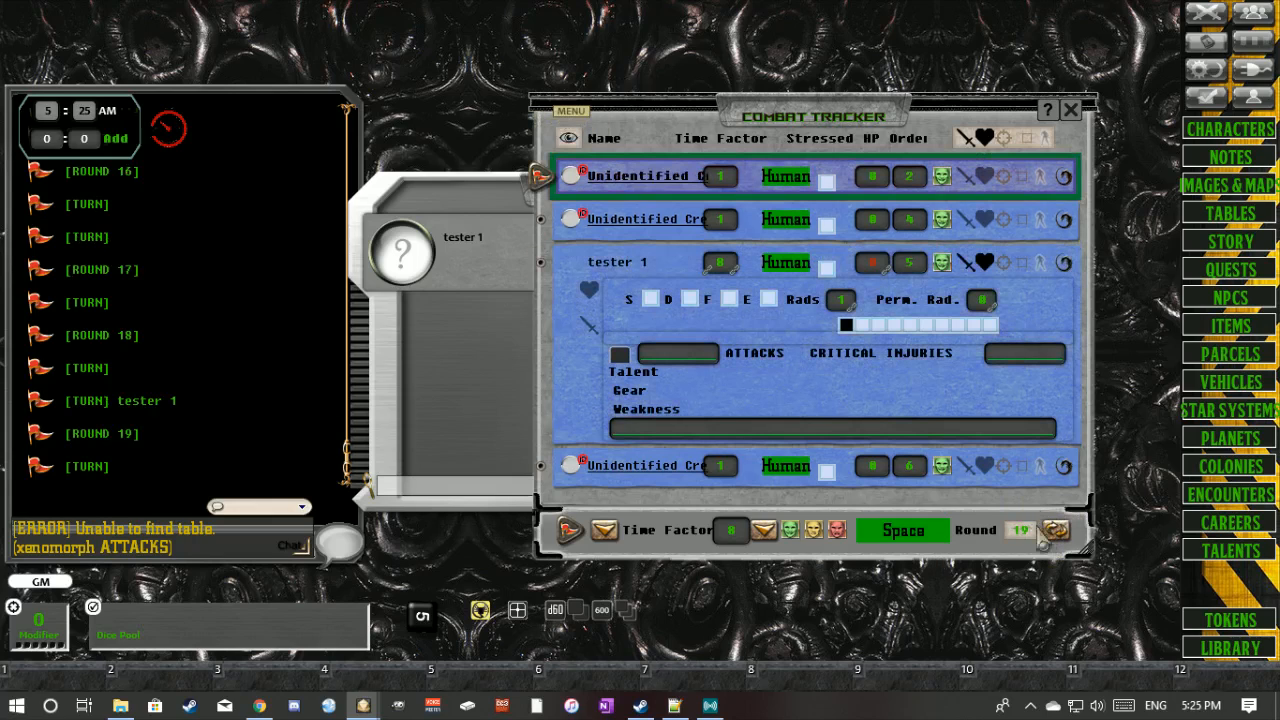
{"action": "left_click", "coordinate": [1057, 532]}
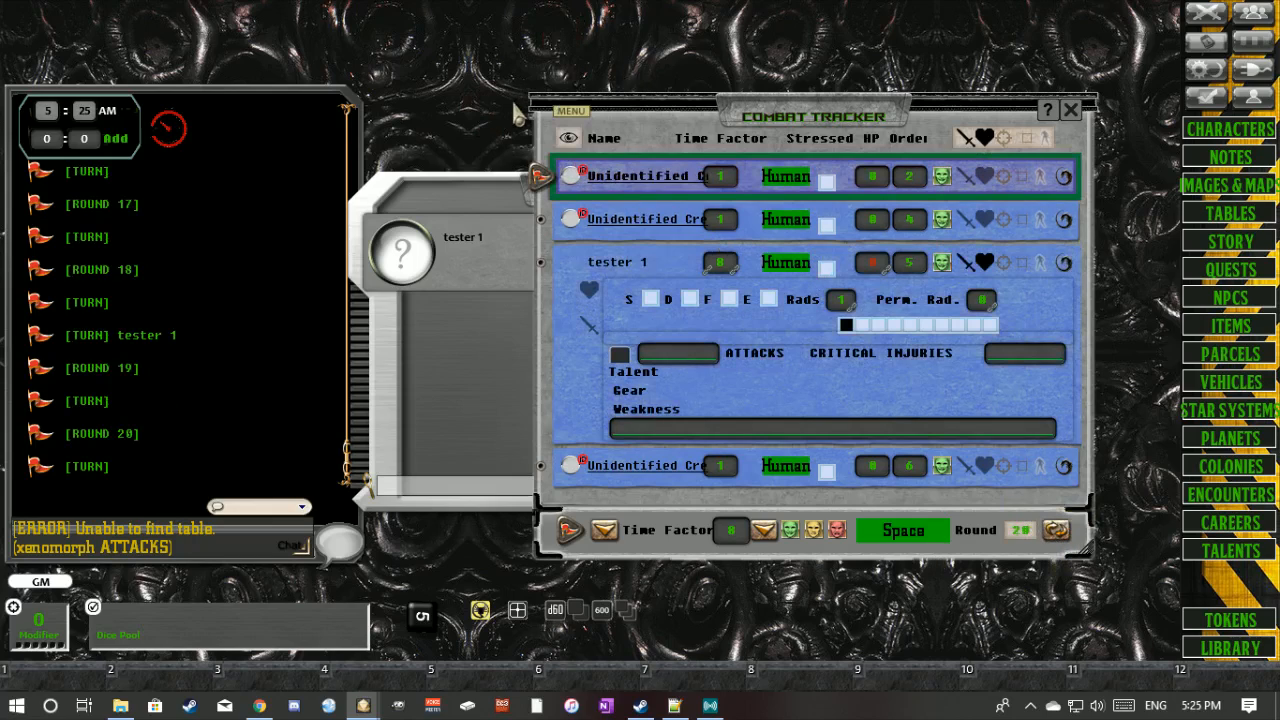
- Redraw initiative for all combatants with Draw Initiative (10) and advance the combat to round 21
{"action": "right_click", "coordinate": [545, 118]}
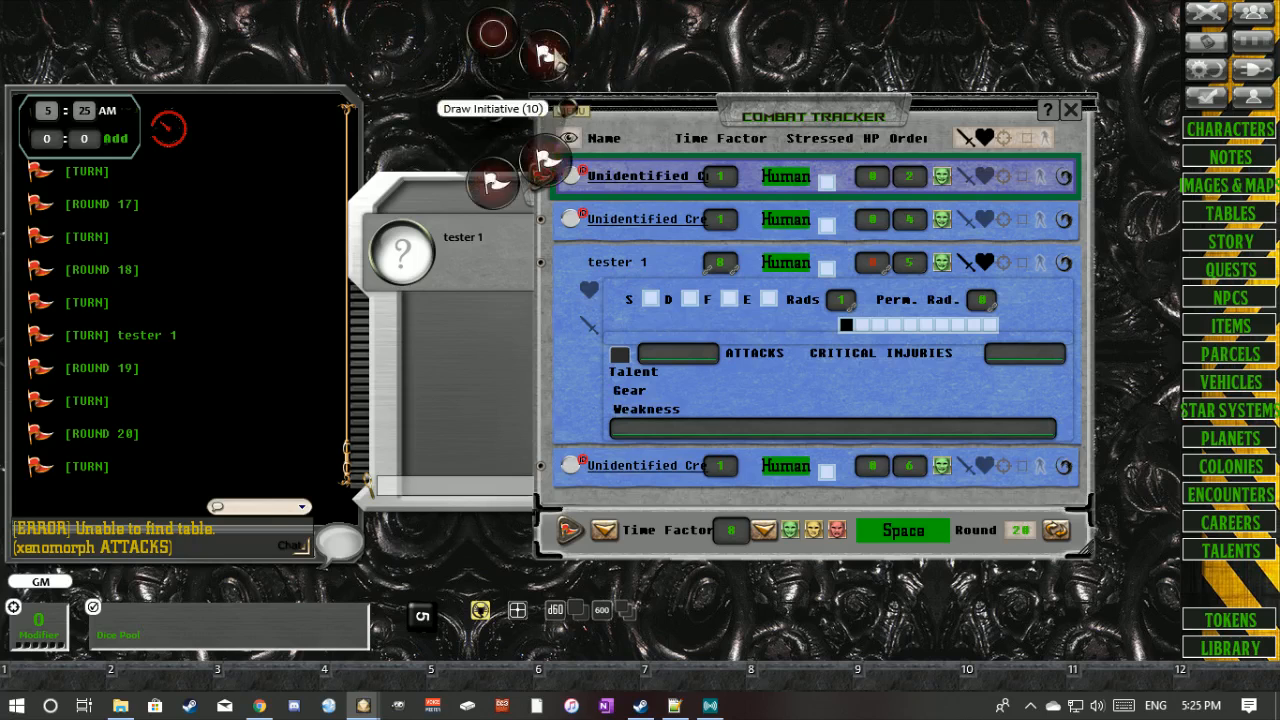
{"action": "left_click", "coordinate": [555, 58]}
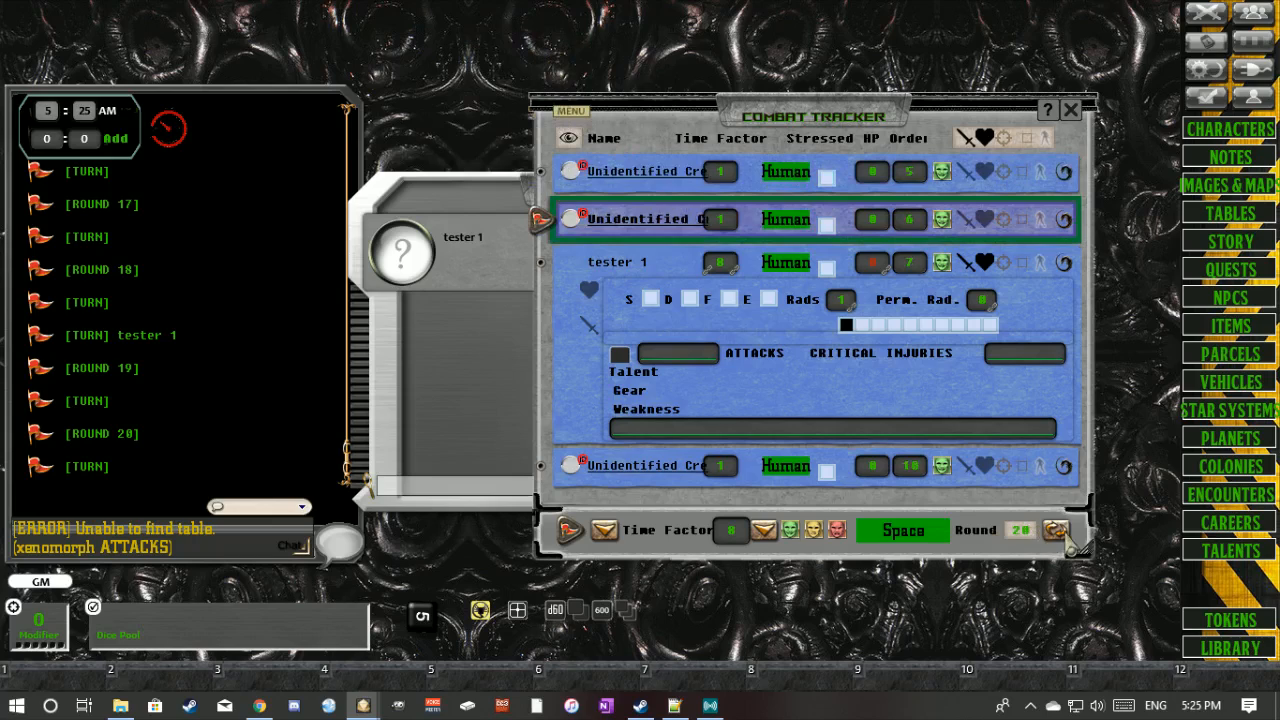
{"action": "left_click", "coordinate": [1055, 531]}
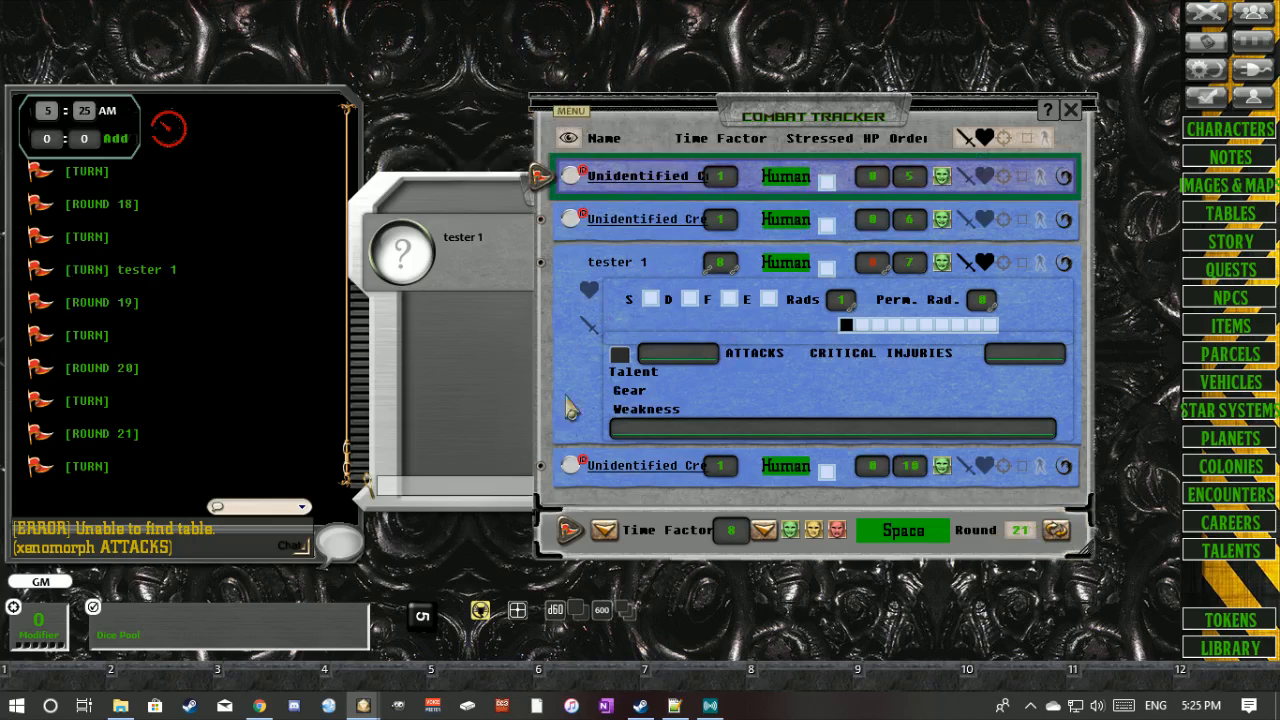
- Give the active turn to the last combatant in the tracker and advance the combat to round 23
{"action": "left_click", "coordinate": [546, 470]}
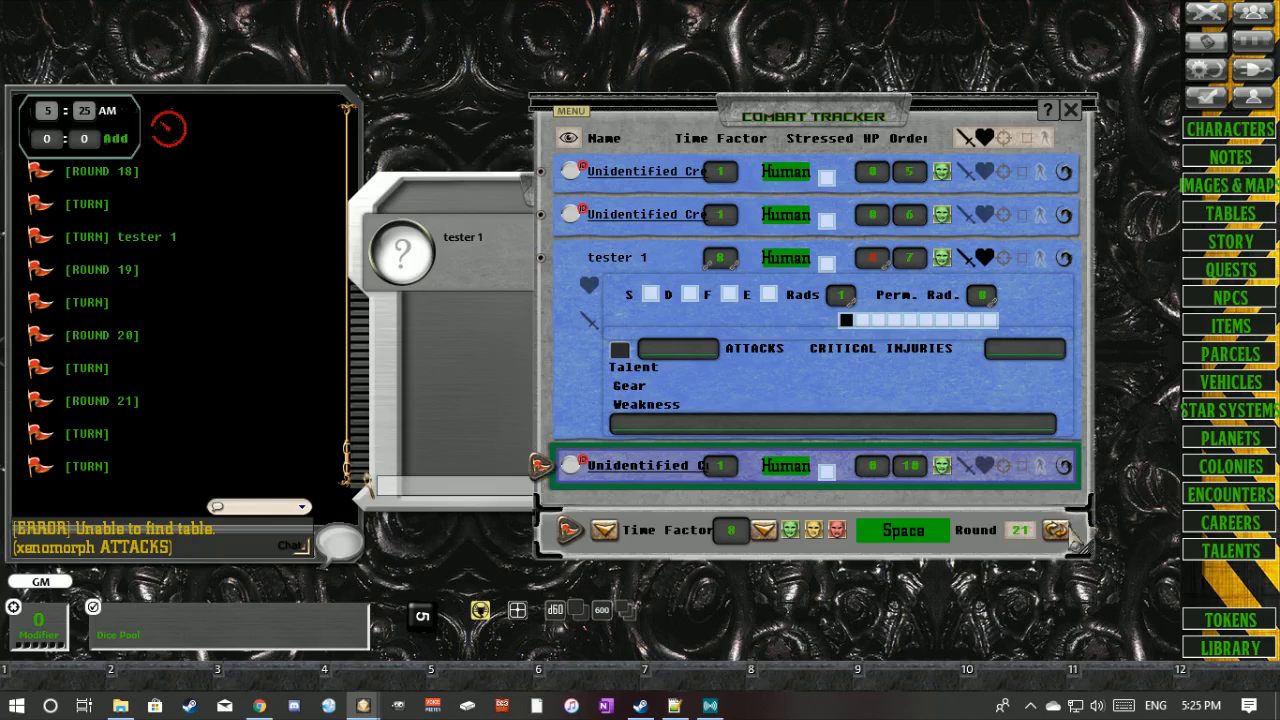
{"action": "left_click", "coordinate": [1055, 531]}
{"action": "left_click", "coordinate": [1055, 531]}
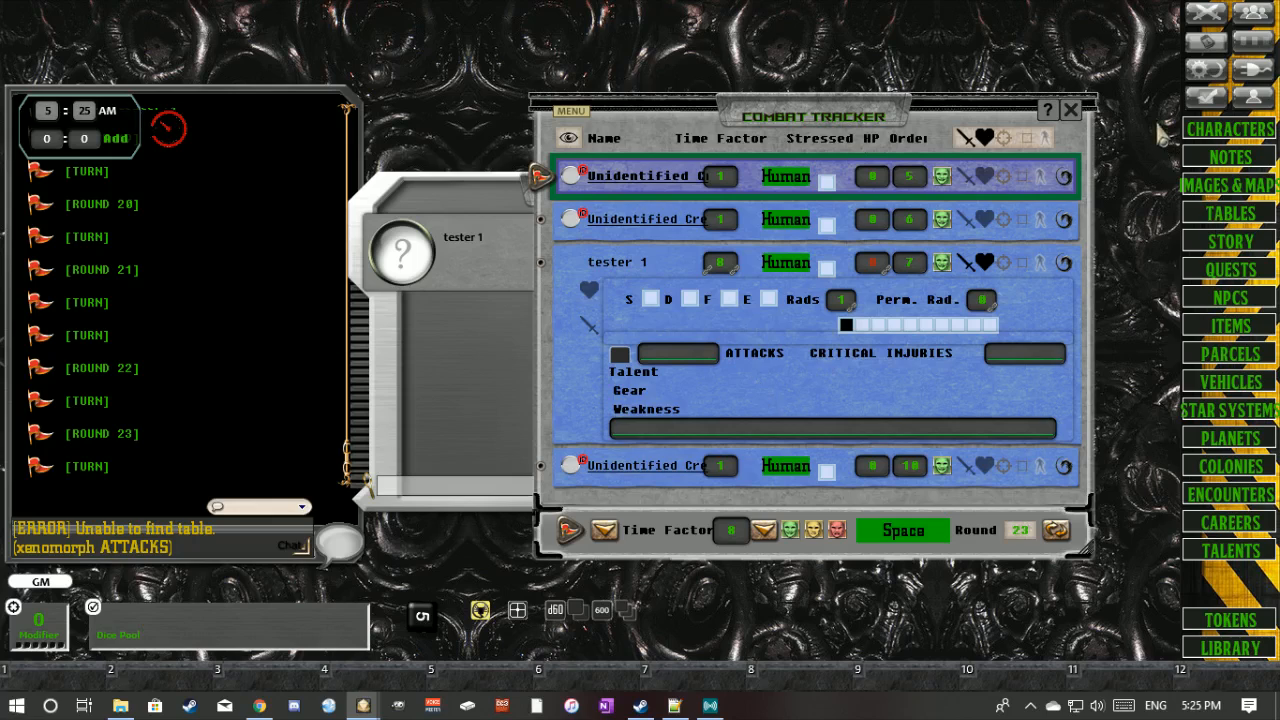
- Show the effects, spacing and targeting sections for all combatants, and close the combat tracker
{"action": "left_click", "coordinate": [1042, 143]}
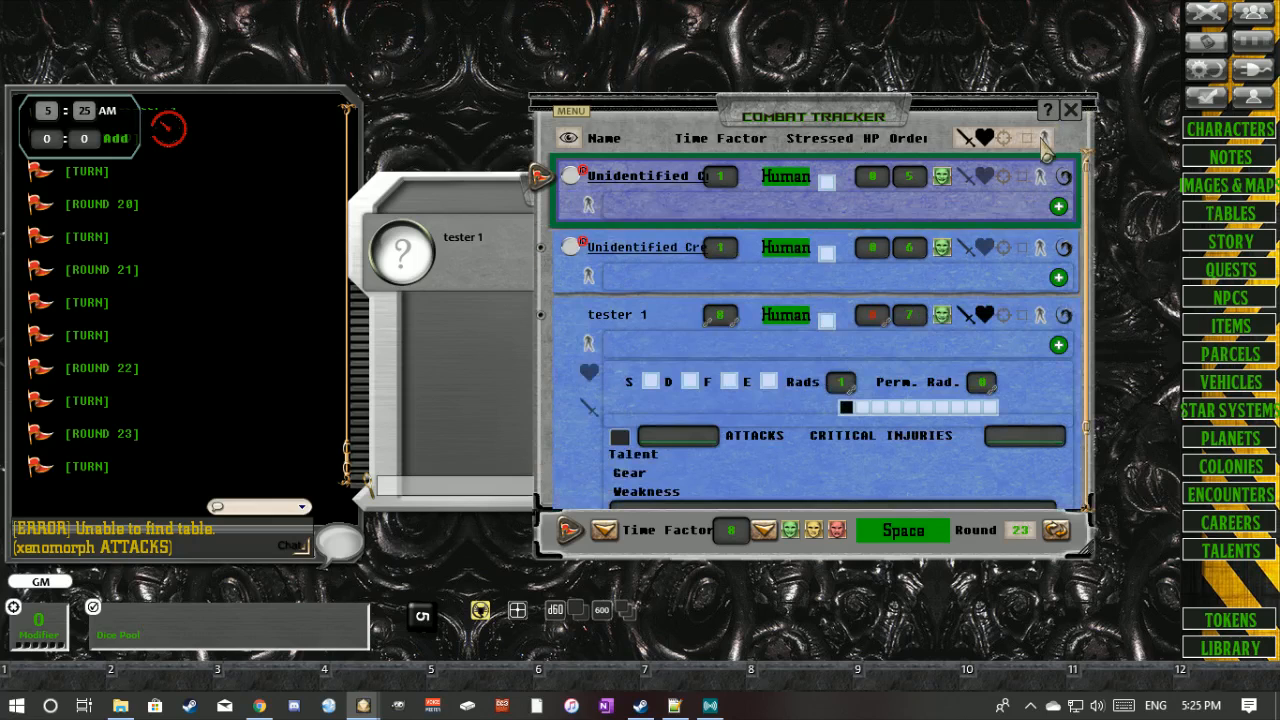
{"action": "left_click", "coordinate": [1024, 138]}
{"action": "left_click", "coordinate": [1003, 138]}
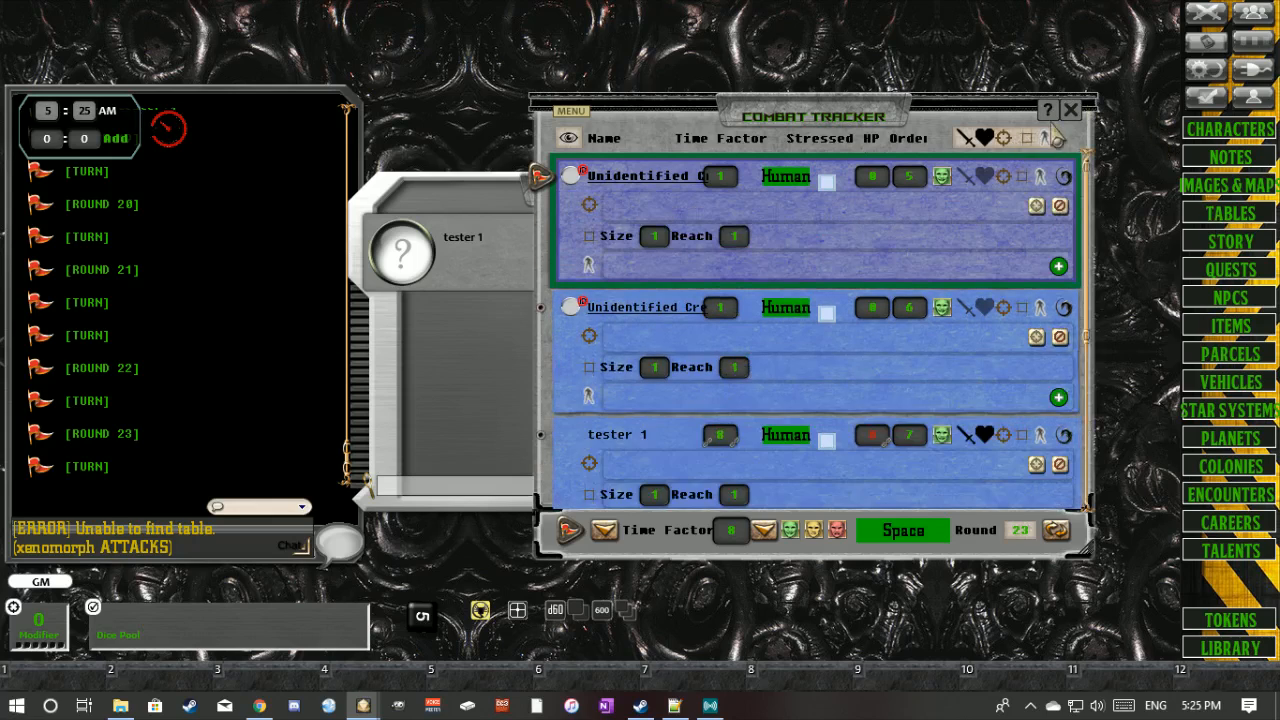
{"action": "left_click", "coordinate": [1070, 110]}
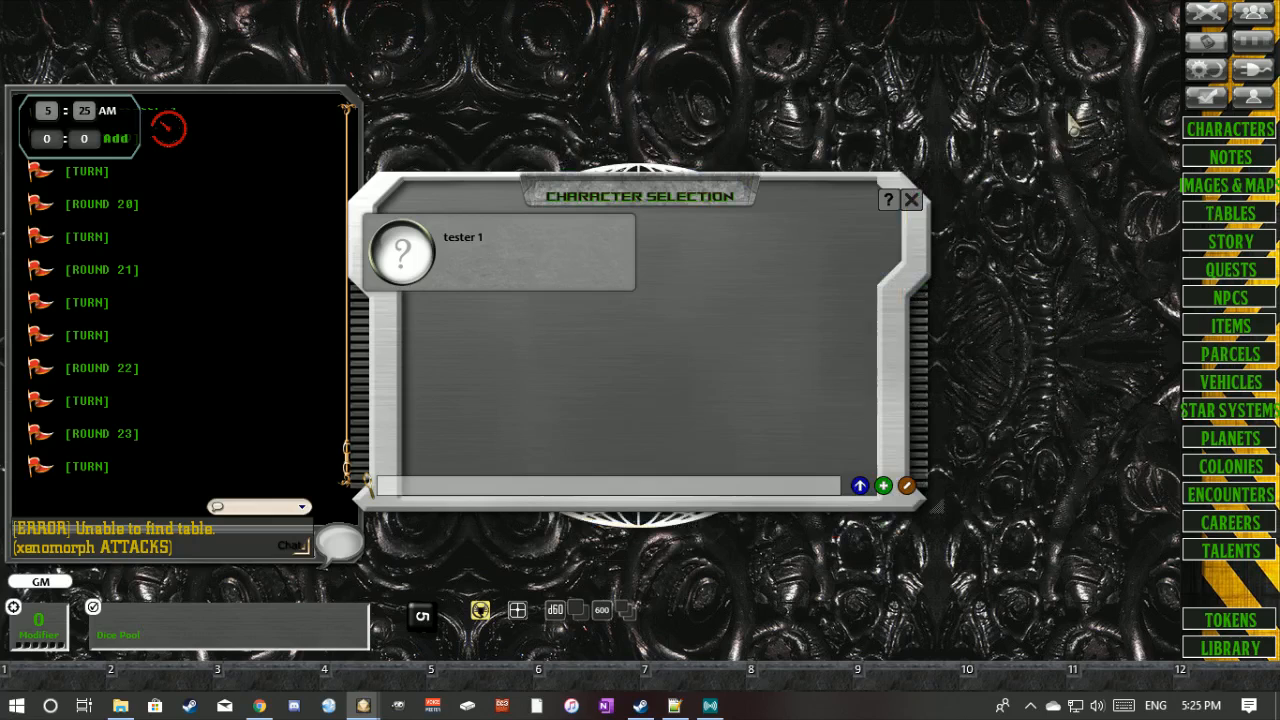
- Open the party sheet beside the character selection and add tester 1 to the party order
{"action": "left_click", "coordinate": [1258, 14]}
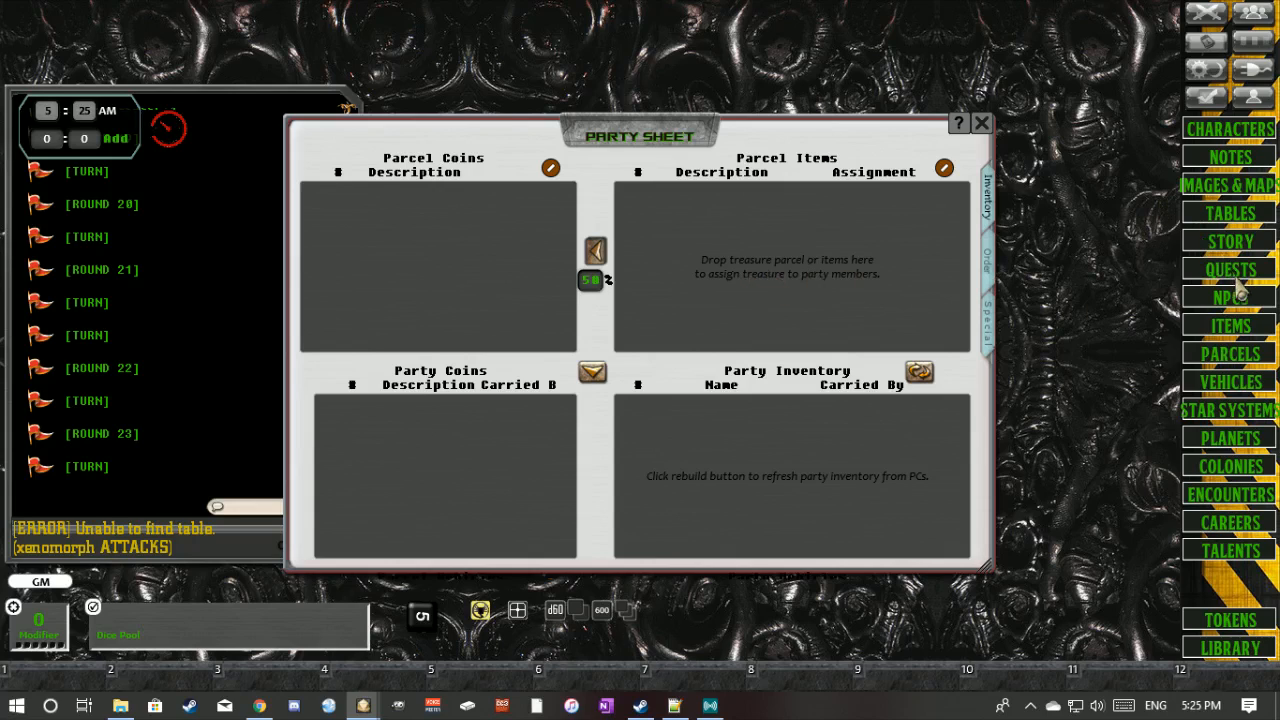
{"action": "left_click", "coordinate": [1205, 128]}
{"action": "left_click_drag", "start_coordinate": [766, 186], "coordinate": [1225, 212]}
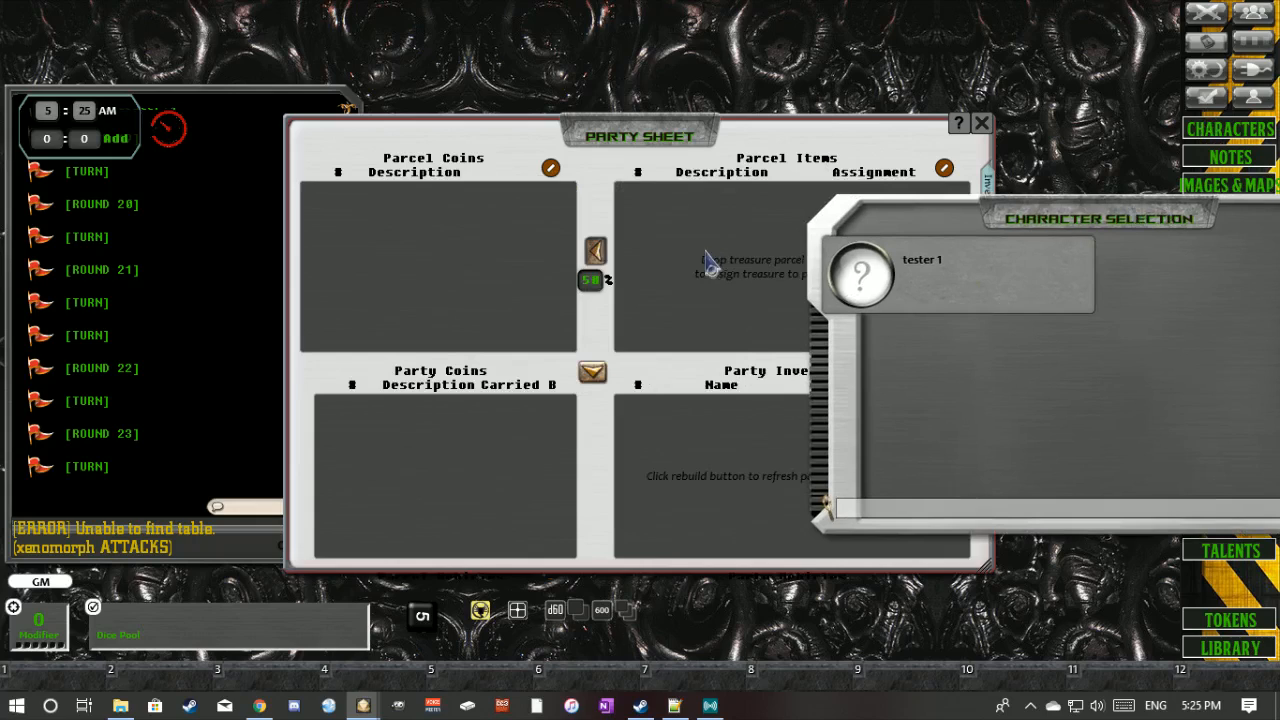
{"action": "left_click", "coordinate": [906, 150]}
{"action": "left_click", "coordinate": [987, 260]}
{"action": "left_click_drag", "start_coordinate": [1030, 300], "coordinate": [405, 362]}
- Look through the party sheet's Special, Order and Inventory pages
{"action": "left_click", "coordinate": [672, 182]}
{"action": "left_click", "coordinate": [990, 338]}
{"action": "left_click", "coordinate": [990, 258]}
{"action": "left_click", "coordinate": [988, 186]}
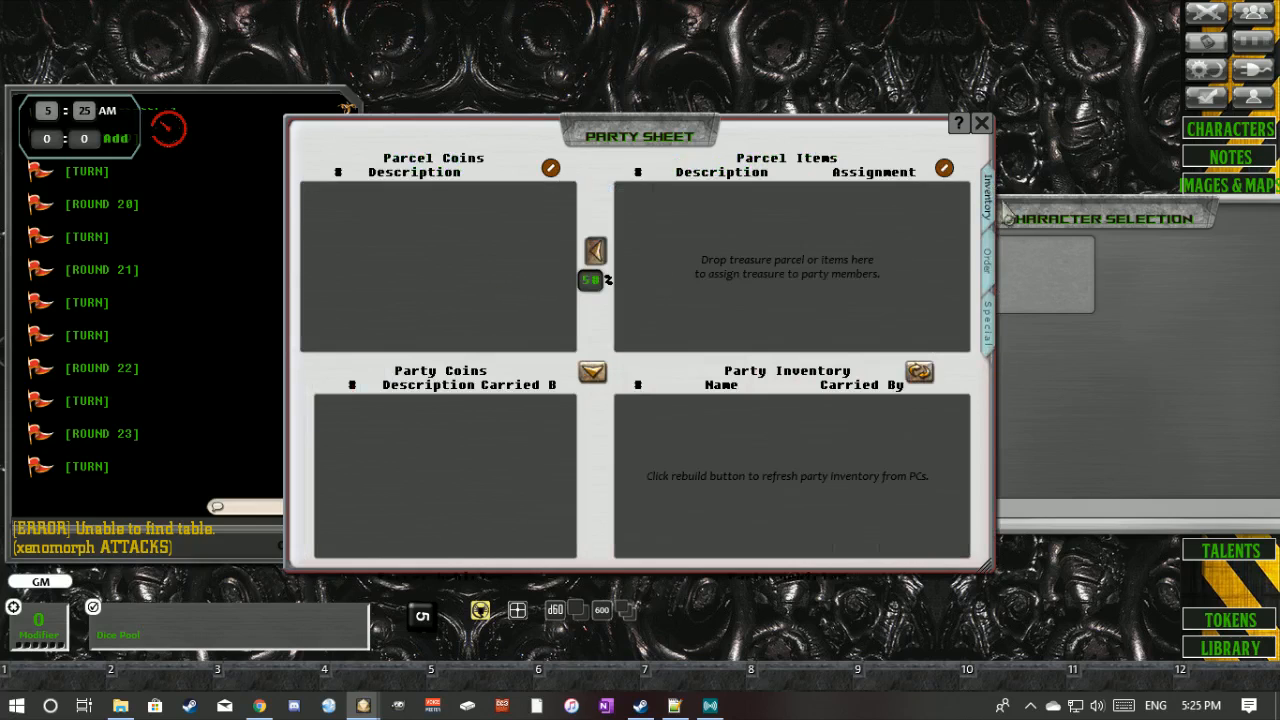
- Rebuild the party inventory from the characters and review the party's items and vehicles
{"action": "left_click", "coordinate": [1078, 222]}
{"action": "left_click", "coordinate": [722, 289]}
{"action": "left_click", "coordinate": [919, 373]}
{"action": "scroll", "coordinate": [725, 513], "scroll_direction": "down", "scroll_amount": 3}
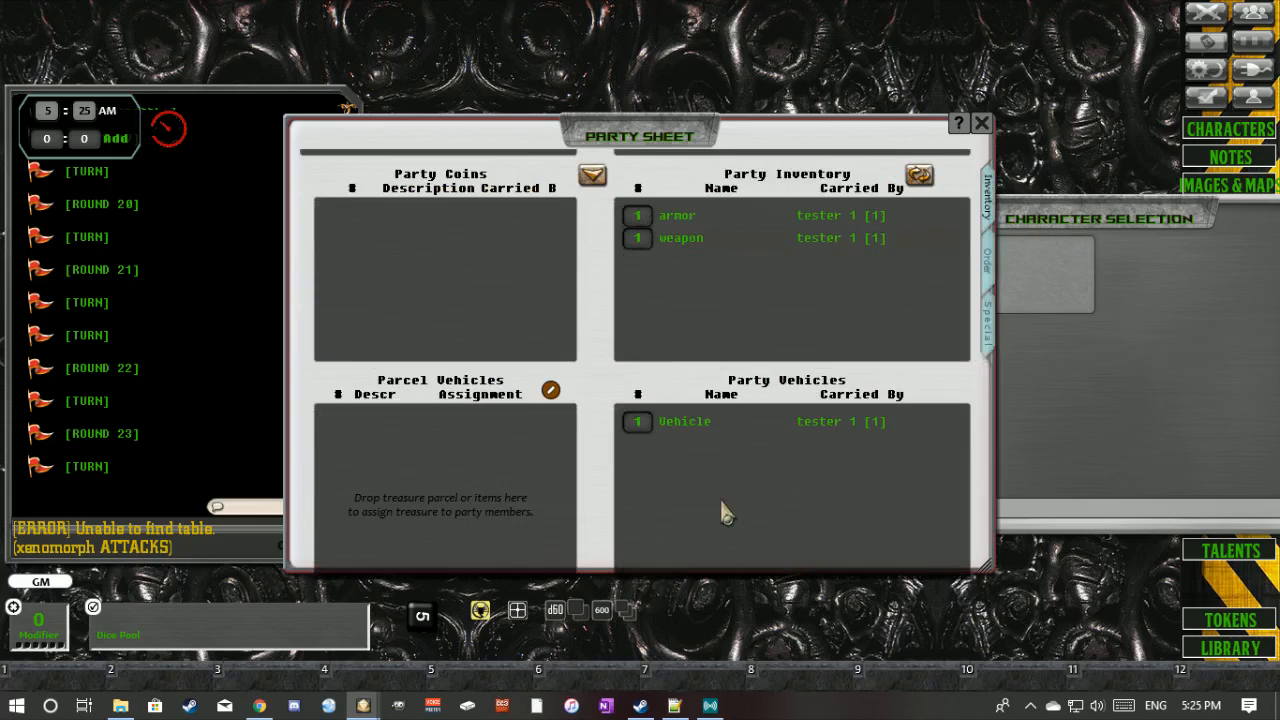
{"action": "scroll", "coordinate": [581, 466], "scroll_direction": "up", "scroll_amount": 2}
{"action": "scroll", "coordinate": [560, 472], "scroll_direction": "down", "scroll_amount": 2}
{"action": "scroll", "coordinate": [560, 472], "scroll_direction": "down", "scroll_amount": 1}
{"action": "scroll", "coordinate": [537, 553], "scroll_direction": "up", "scroll_amount": 3}
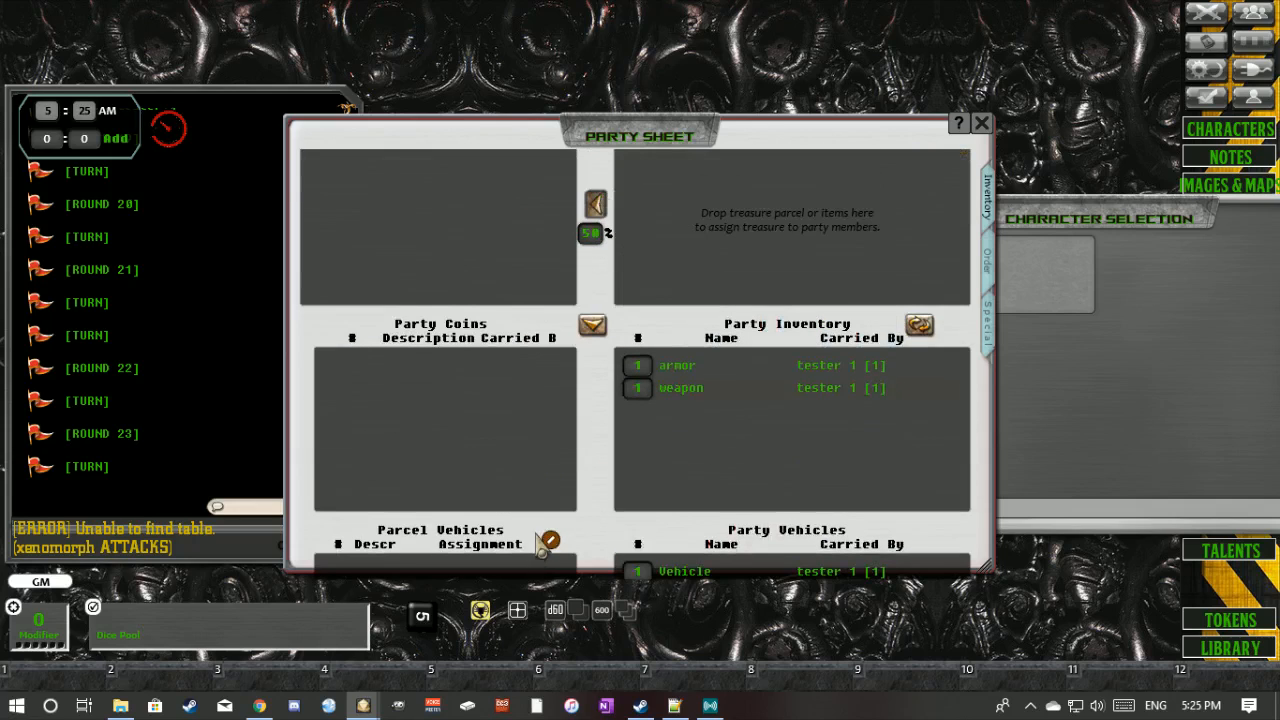
- Add a new blank entry to the Parcel Vehicles list on the party sheet
{"action": "left_click", "coordinate": [527, 540]}
{"action": "scroll", "coordinate": [518, 490], "scroll_direction": "down", "scroll_amount": 3}
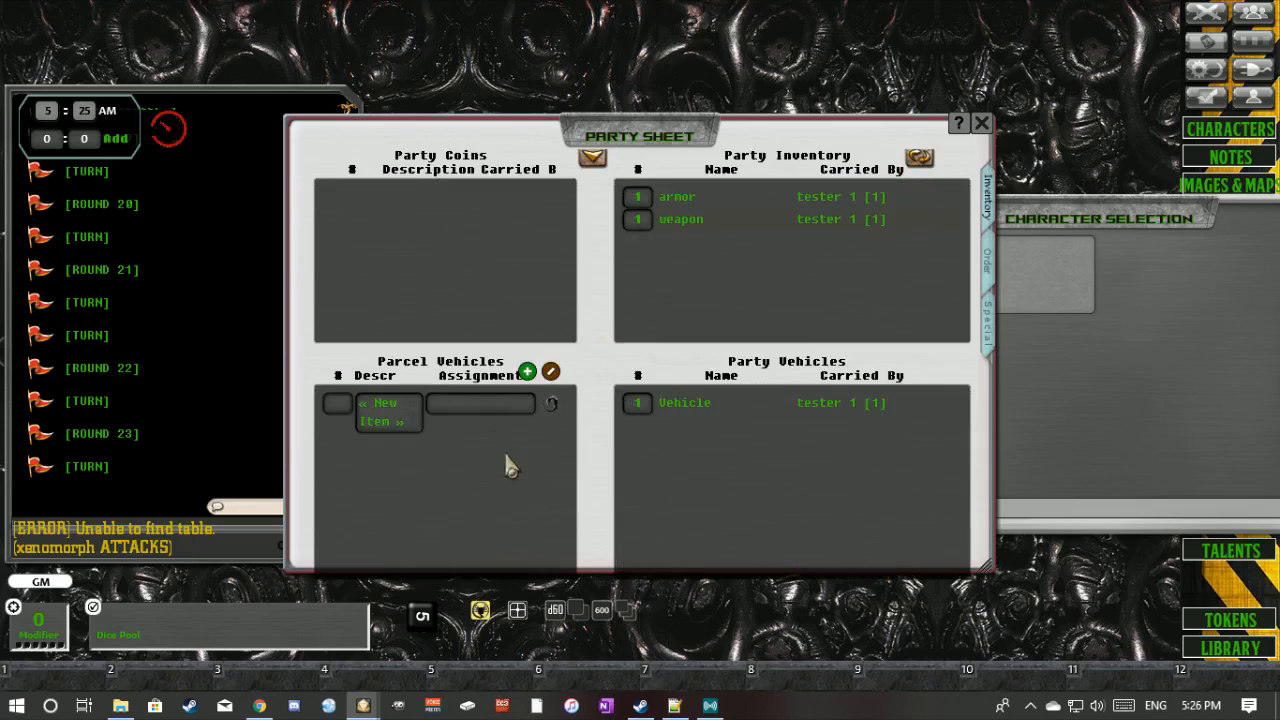
{"action": "scroll", "coordinate": [606, 348], "scroll_direction": "up", "scroll_amount": 3}
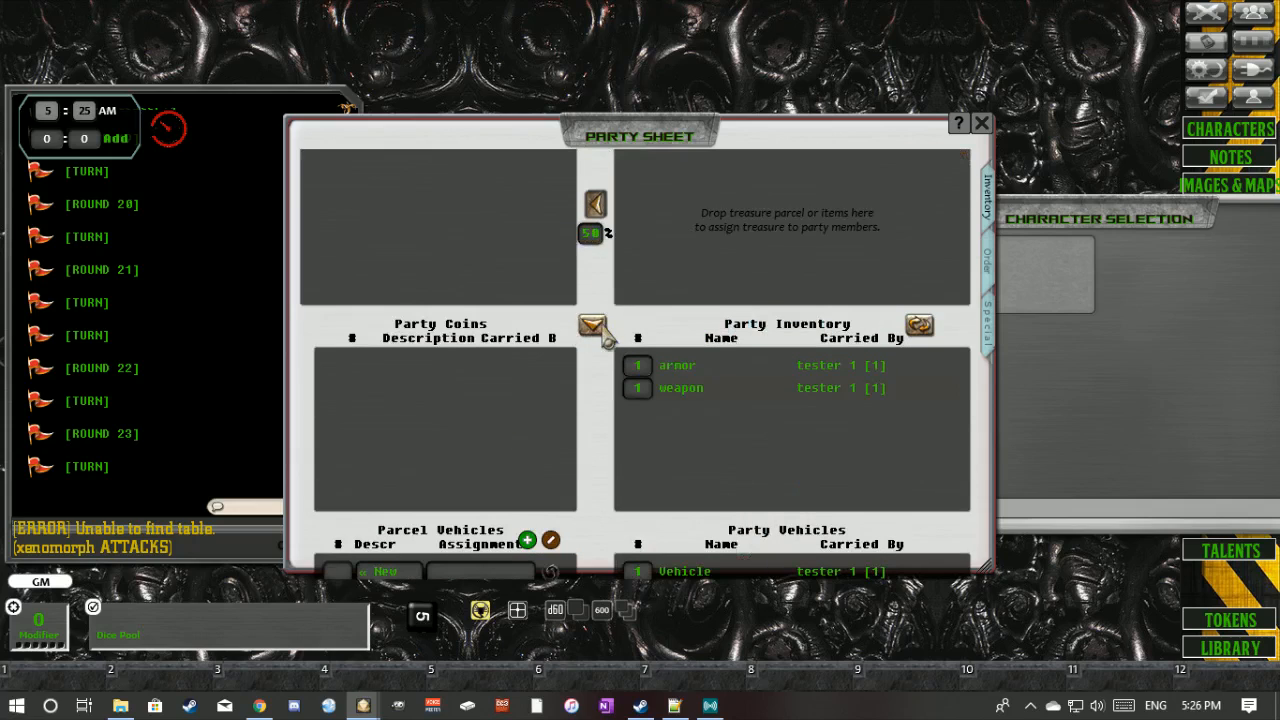
{"action": "scroll", "coordinate": [600, 335], "scroll_direction": "down", "scroll_amount": 1}
{"action": "scroll", "coordinate": [600, 335], "scroll_direction": "down", "scroll_amount": 2}
{"action": "scroll", "coordinate": [600, 334], "scroll_direction": "up", "scroll_amount": 3}
{"action": "scroll", "coordinate": [591, 329], "scroll_direction": "down", "scroll_amount": 3}
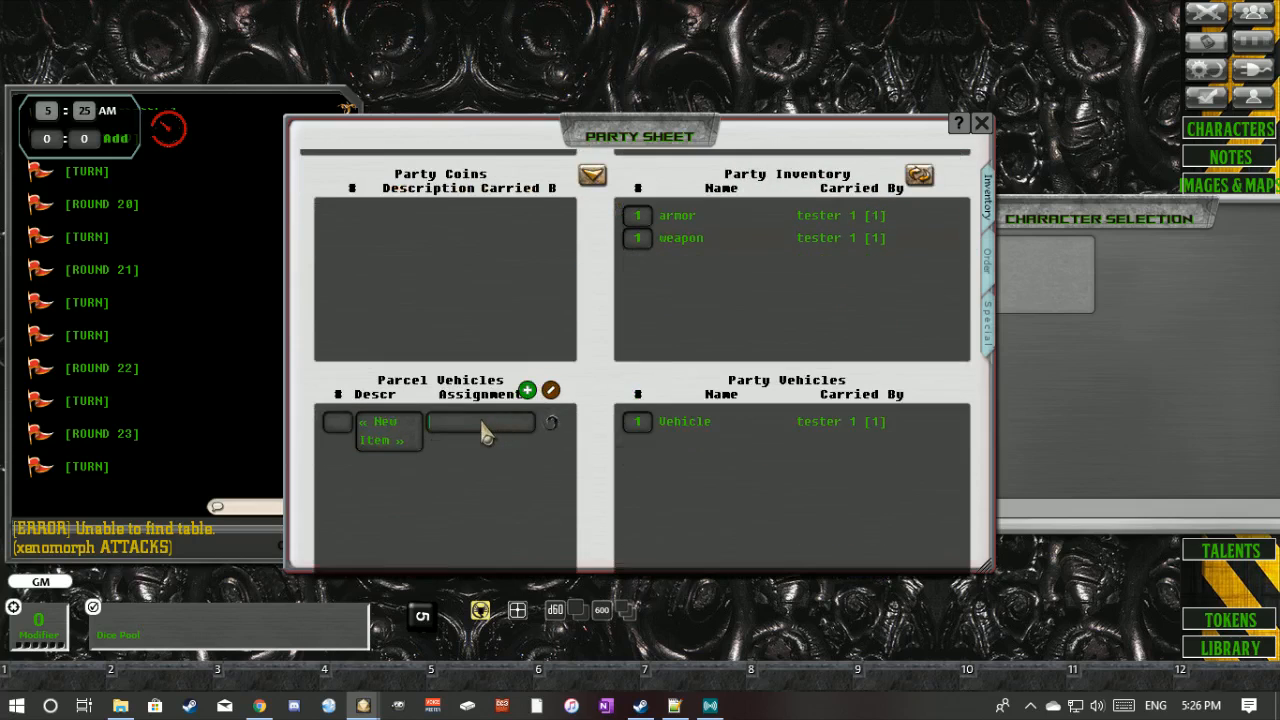
- Assign the new parcel vehicle to tester 1 and review the rest of the inventory page
{"action": "left_click", "coordinate": [483, 422]}
{"action": "type", "text": "t"}
{"action": "left_click", "coordinate": [497, 428]}
{"action": "scroll", "coordinate": [592, 340], "scroll_direction": "up", "scroll_amount": 2}
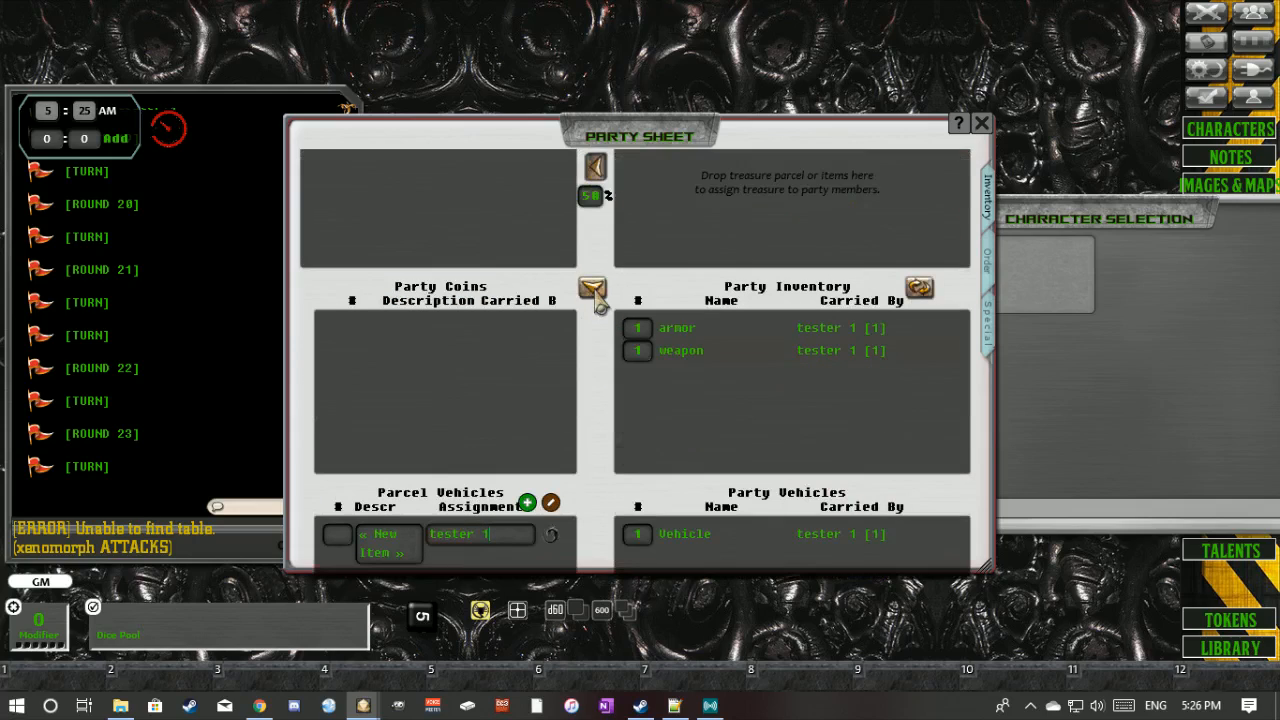
{"action": "scroll", "coordinate": [570, 410], "scroll_direction": "up", "scroll_amount": 2}
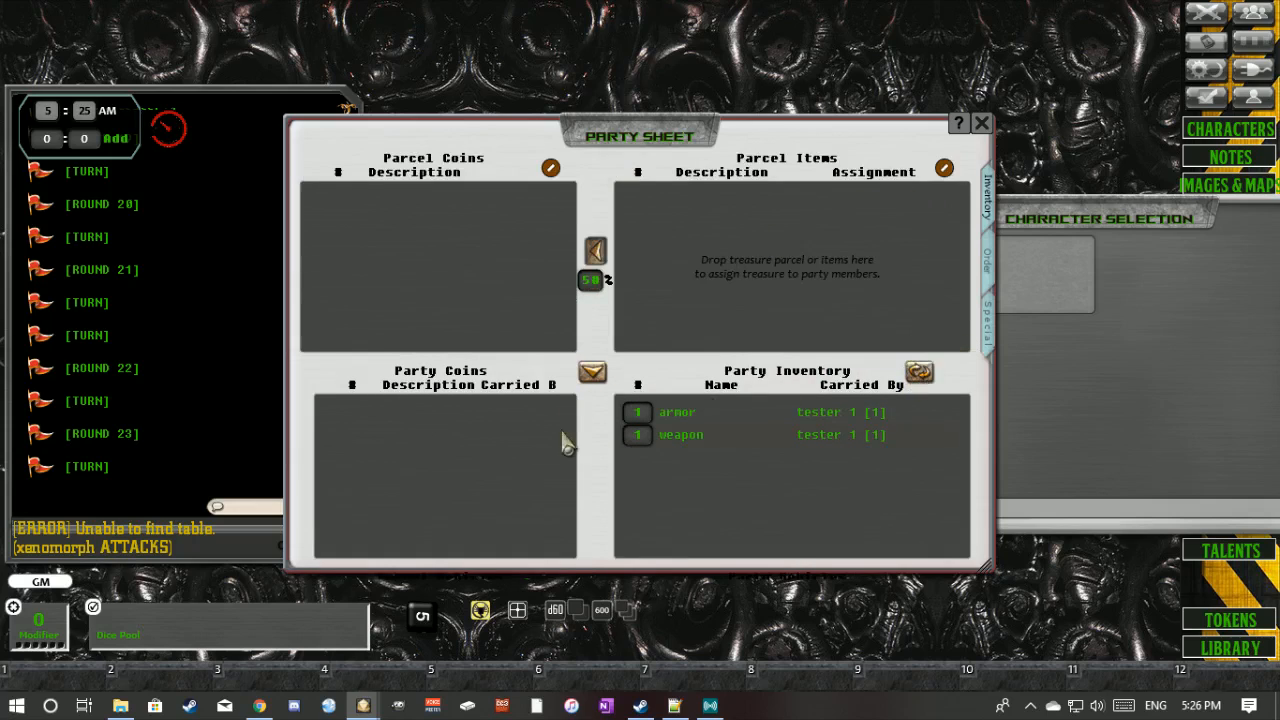
{"action": "scroll", "coordinate": [557, 440], "scroll_direction": "down", "scroll_amount": 5}
{"action": "scroll", "coordinate": [560, 430], "scroll_direction": "up", "scroll_amount": 4}
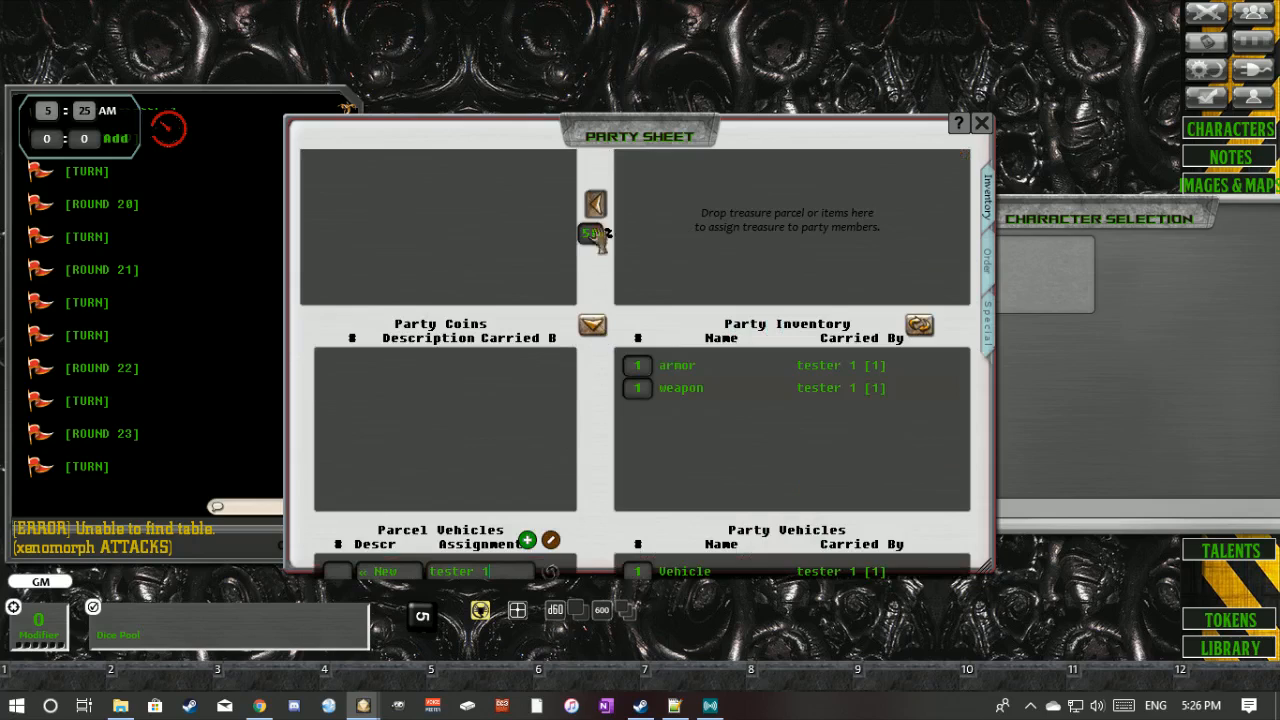
- Review the parcel and party lists of coins, items and vehicles on the party sheet's inventory page
{"action": "scroll", "coordinate": [612, 405], "scroll_direction": "up", "scroll_amount": 1}
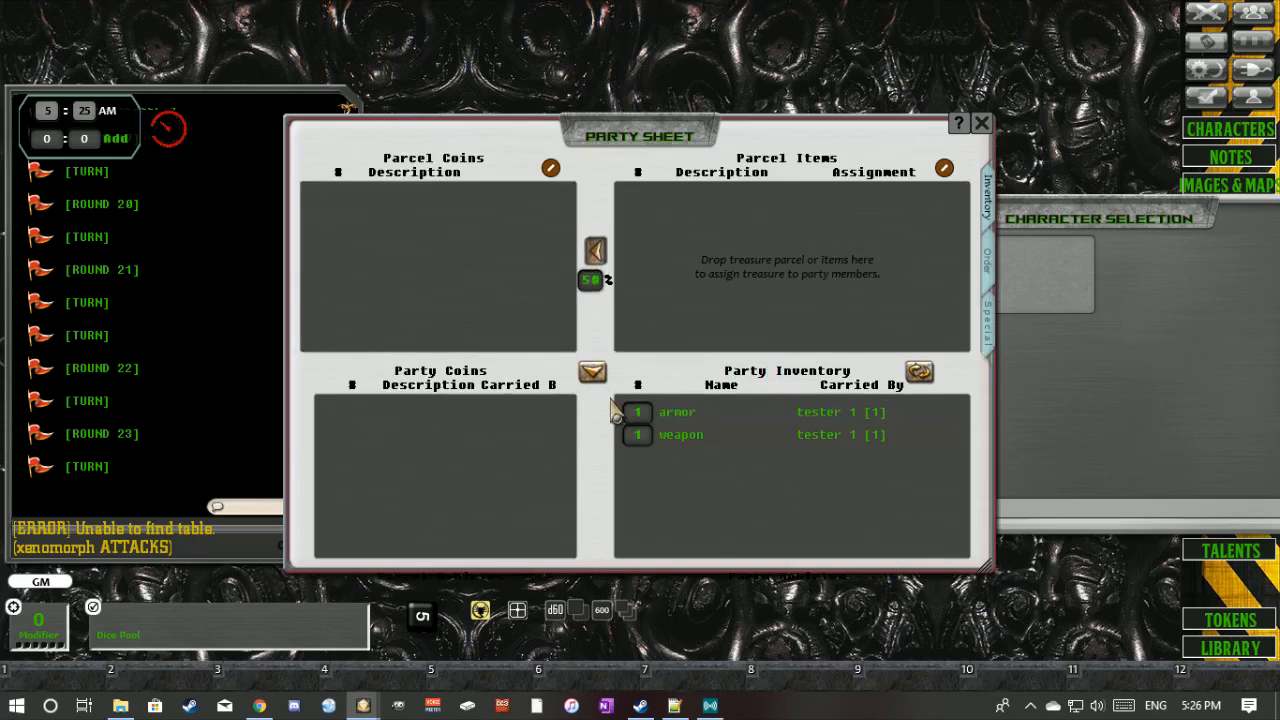
{"action": "right_click", "coordinate": [430, 487]}
{"action": "scroll", "coordinate": [490, 477], "scroll_direction": "down", "scroll_amount": 2}
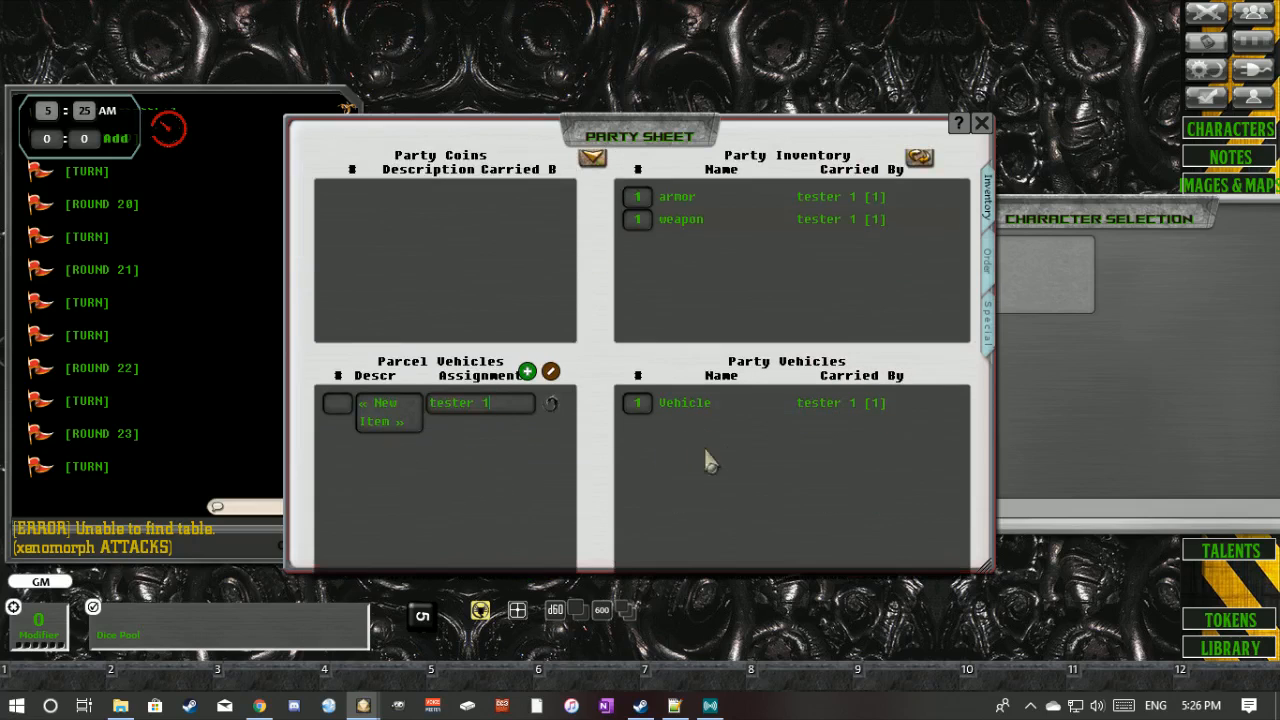
{"action": "right_click", "coordinate": [785, 395]}
{"action": "scroll", "coordinate": [562, 395], "scroll_direction": "up", "scroll_amount": 3}
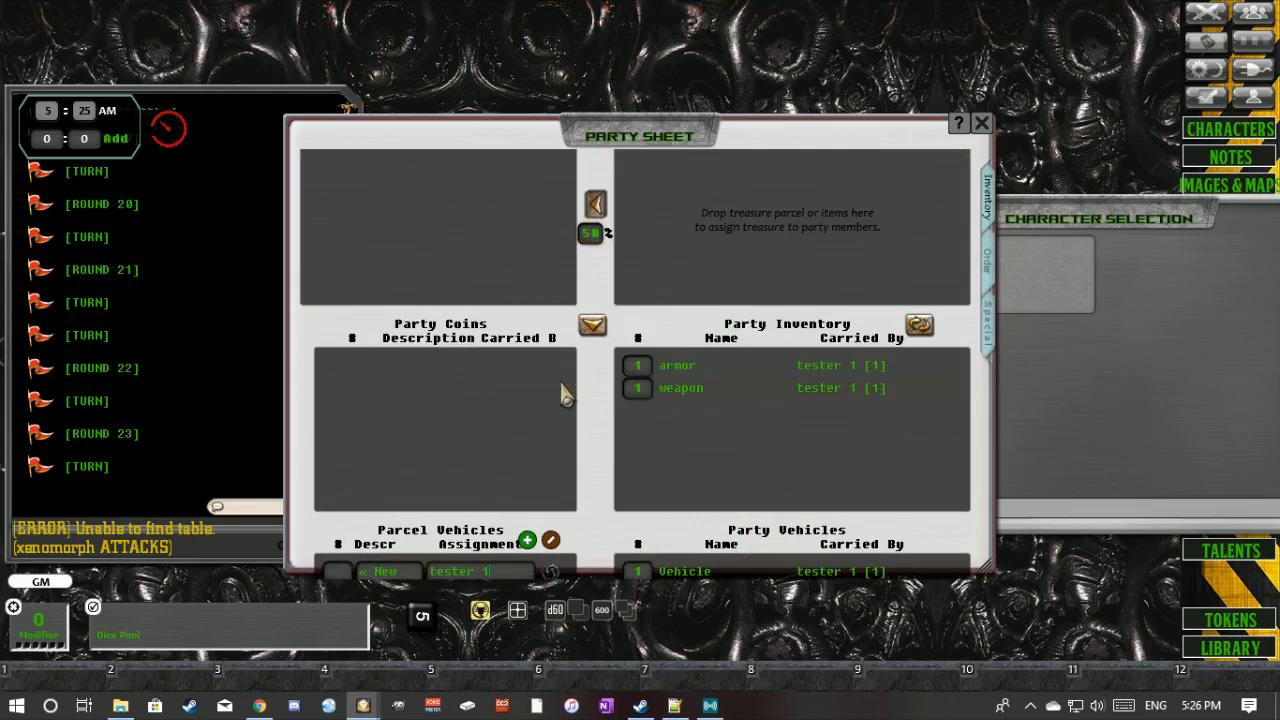
{"action": "scroll", "coordinate": [562, 395], "scroll_direction": "down", "scroll_amount": 3}
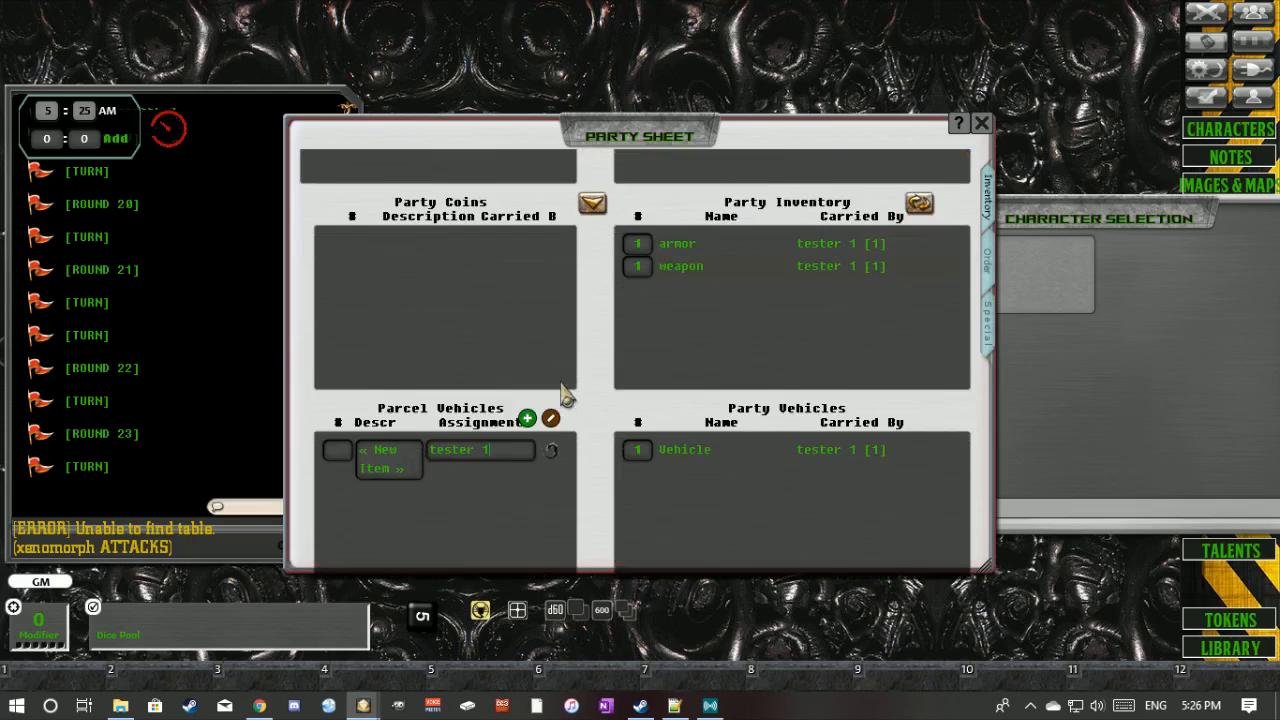
{"action": "scroll", "coordinate": [562, 395], "scroll_direction": "up", "scroll_amount": 3}
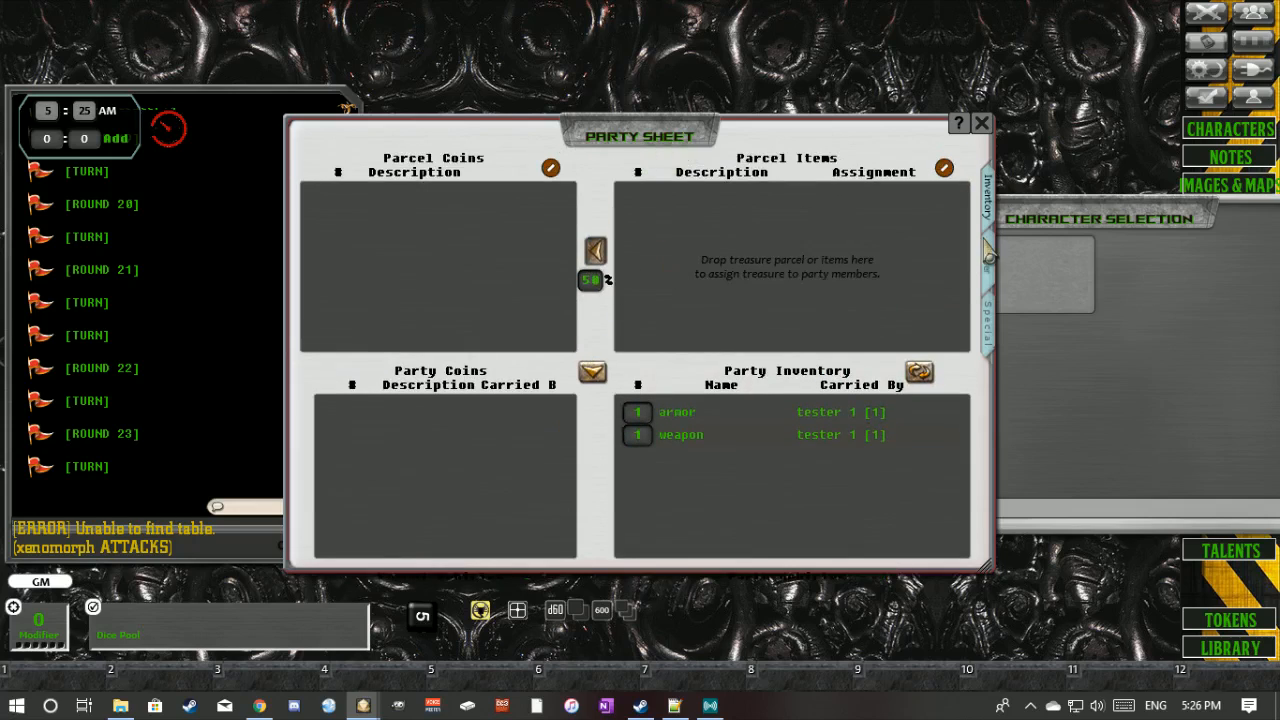
- Look through the party sheet's Order and Special pages, including the ship's details, modules, armaments, storage and vehicle bay
{"action": "left_click", "coordinate": [990, 280]}
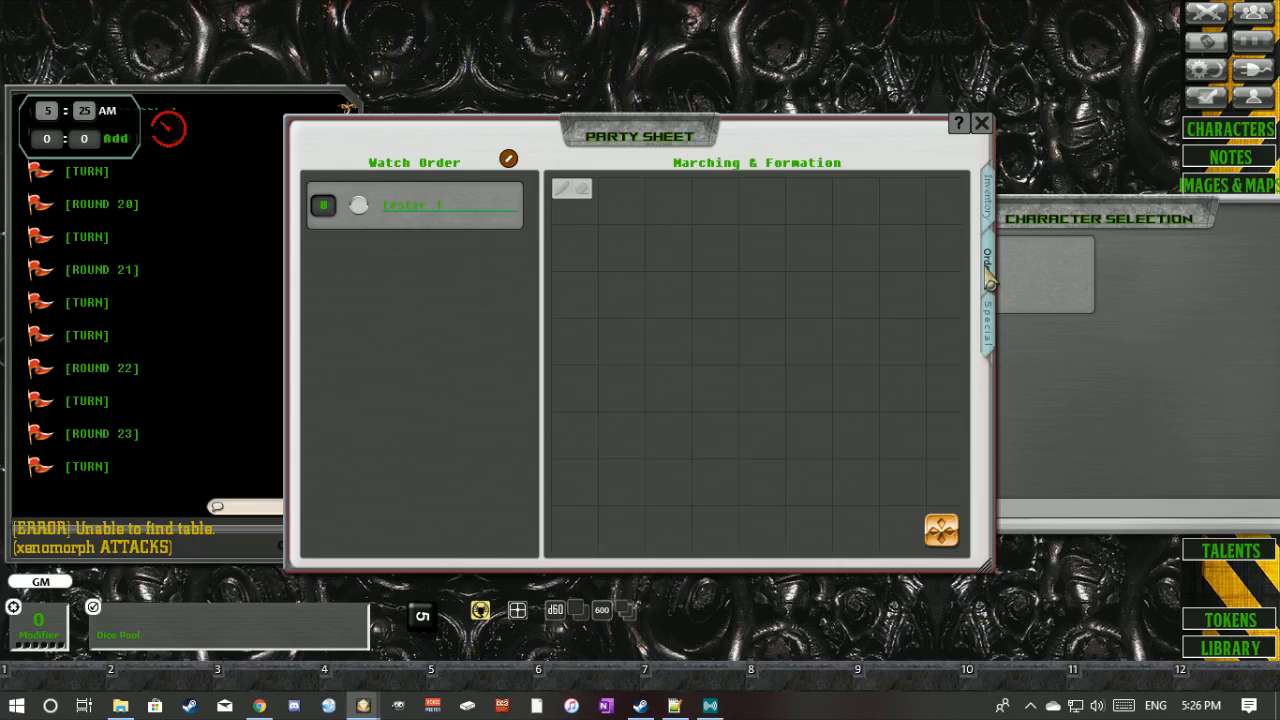
{"action": "left_click", "coordinate": [988, 320]}
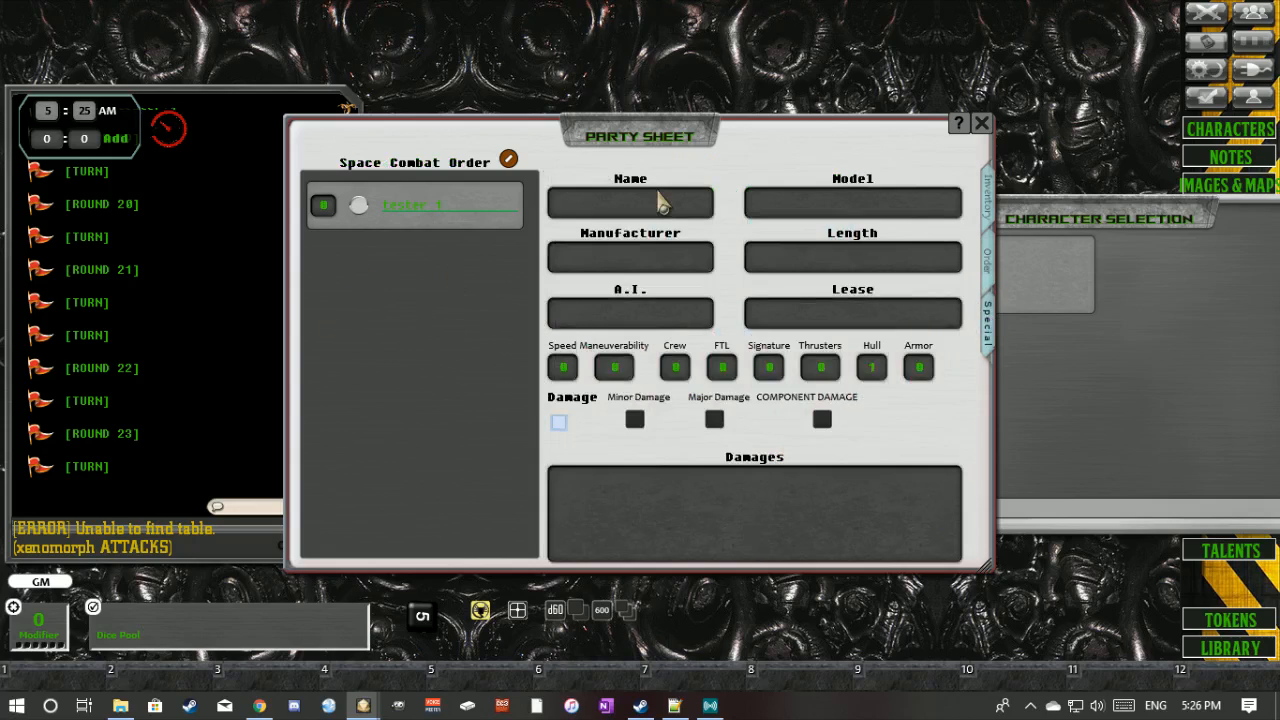
{"action": "scroll", "coordinate": [752, 400], "scroll_direction": "down", "scroll_amount": 10}
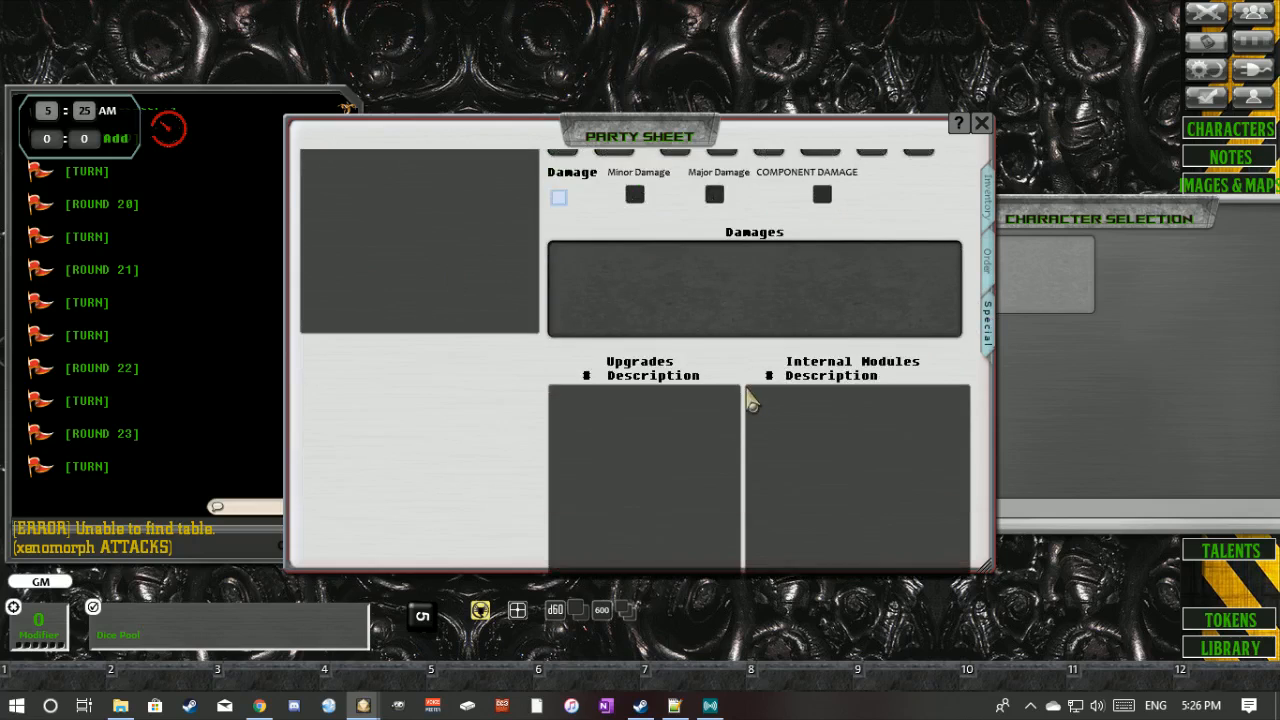
{"action": "scroll", "coordinate": [752, 400], "scroll_direction": "up", "scroll_amount": 1}
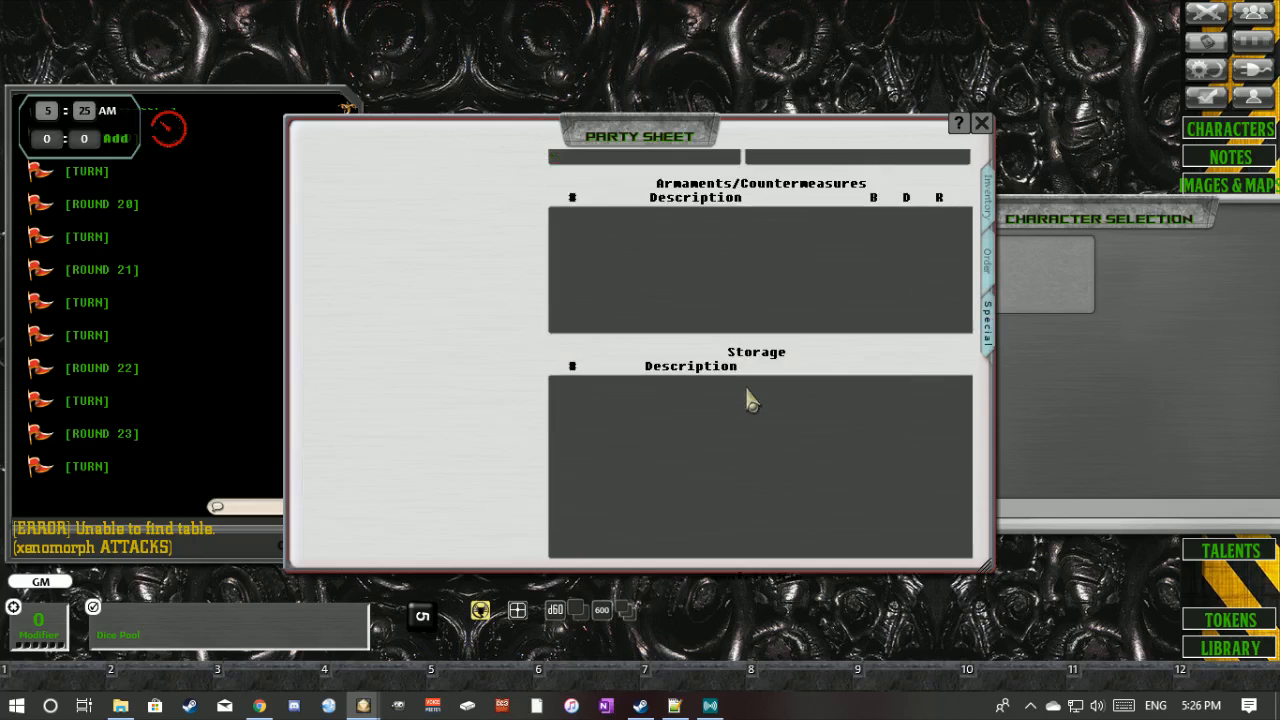
{"action": "scroll", "coordinate": [686, 483], "scroll_direction": "down", "scroll_amount": 7}
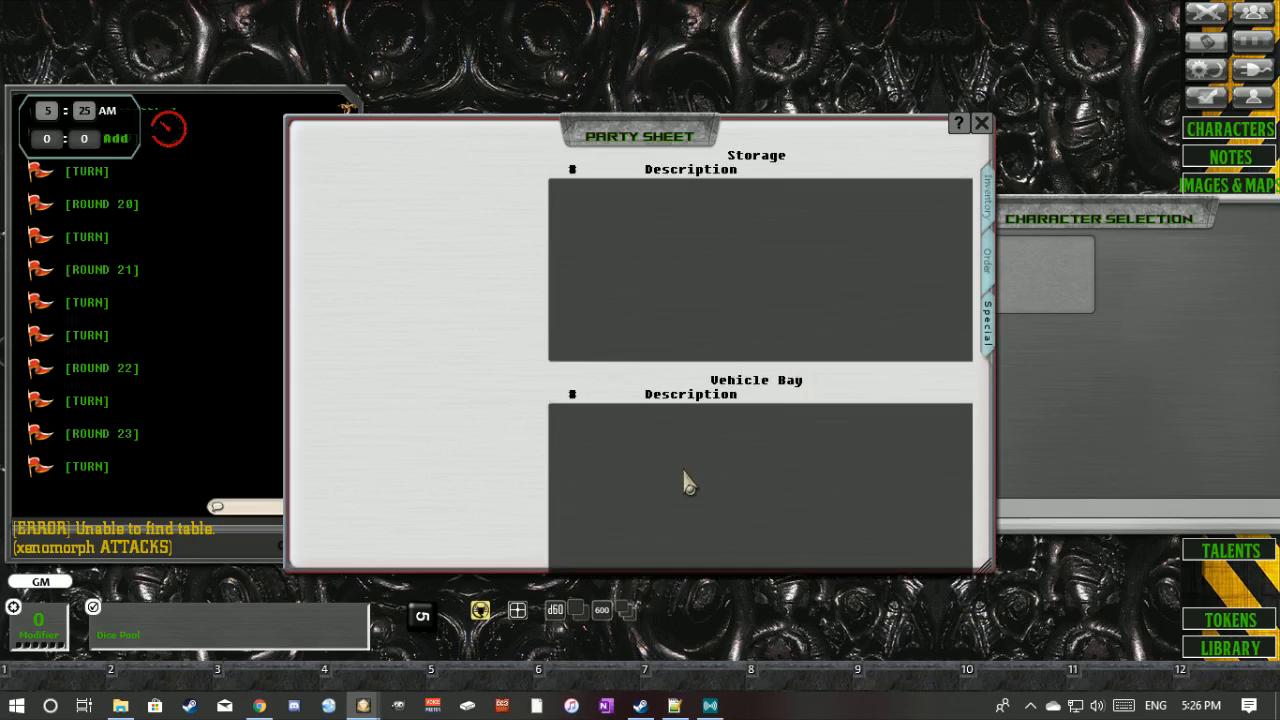
{"action": "scroll", "coordinate": [708, 398], "scroll_direction": "up", "scroll_amount": 8}
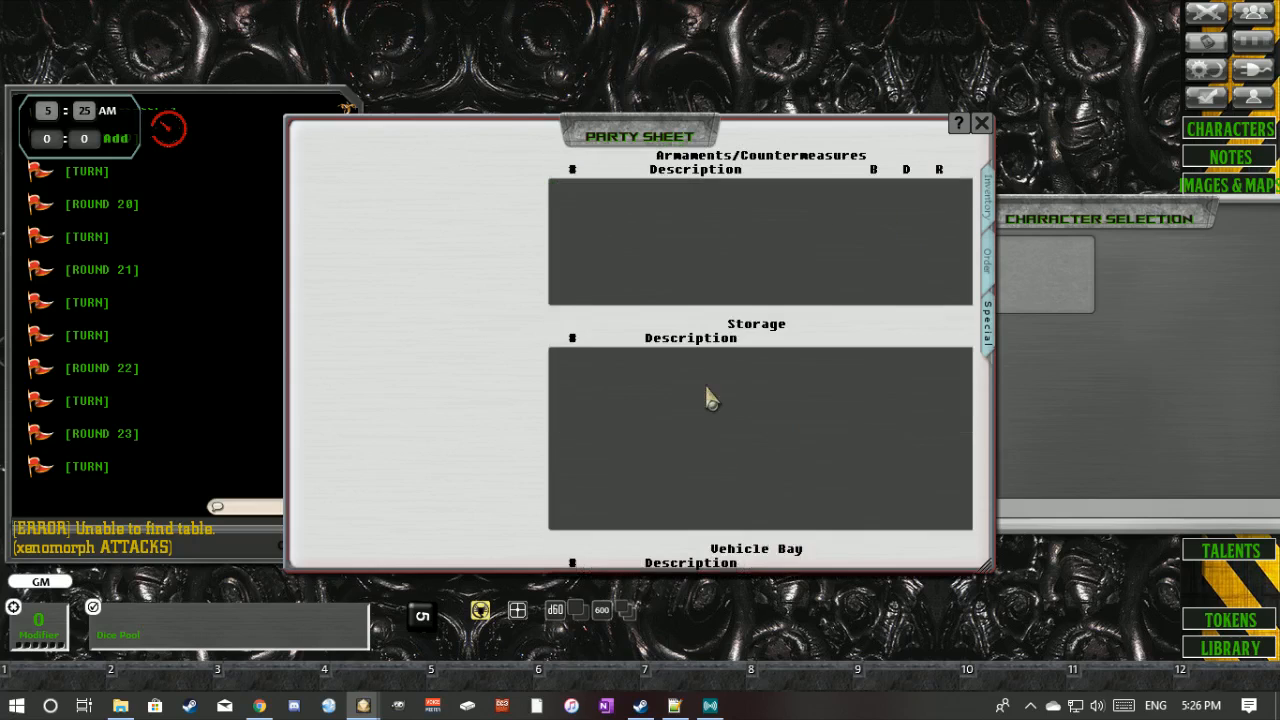
{"action": "scroll", "coordinate": [708, 398], "scroll_direction": "up", "scroll_amount": 10}
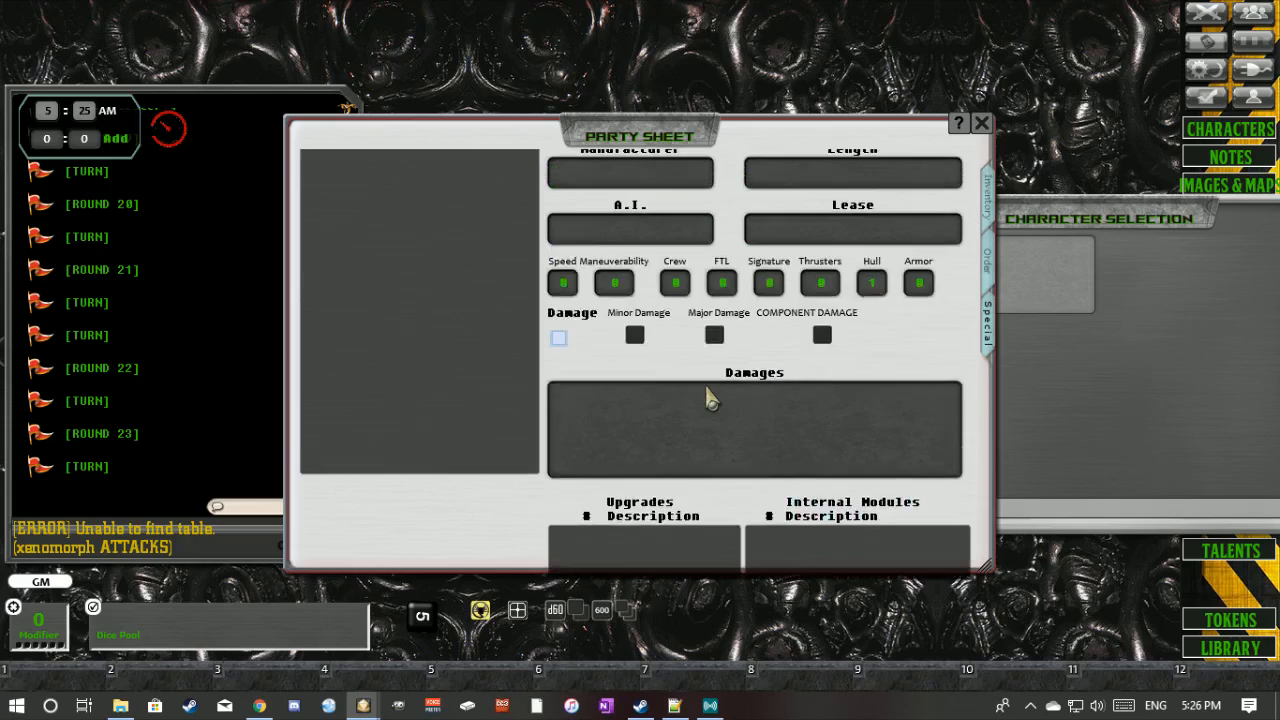
{"action": "scroll", "coordinate": [919, 376], "scroll_direction": "up", "scroll_amount": 4}
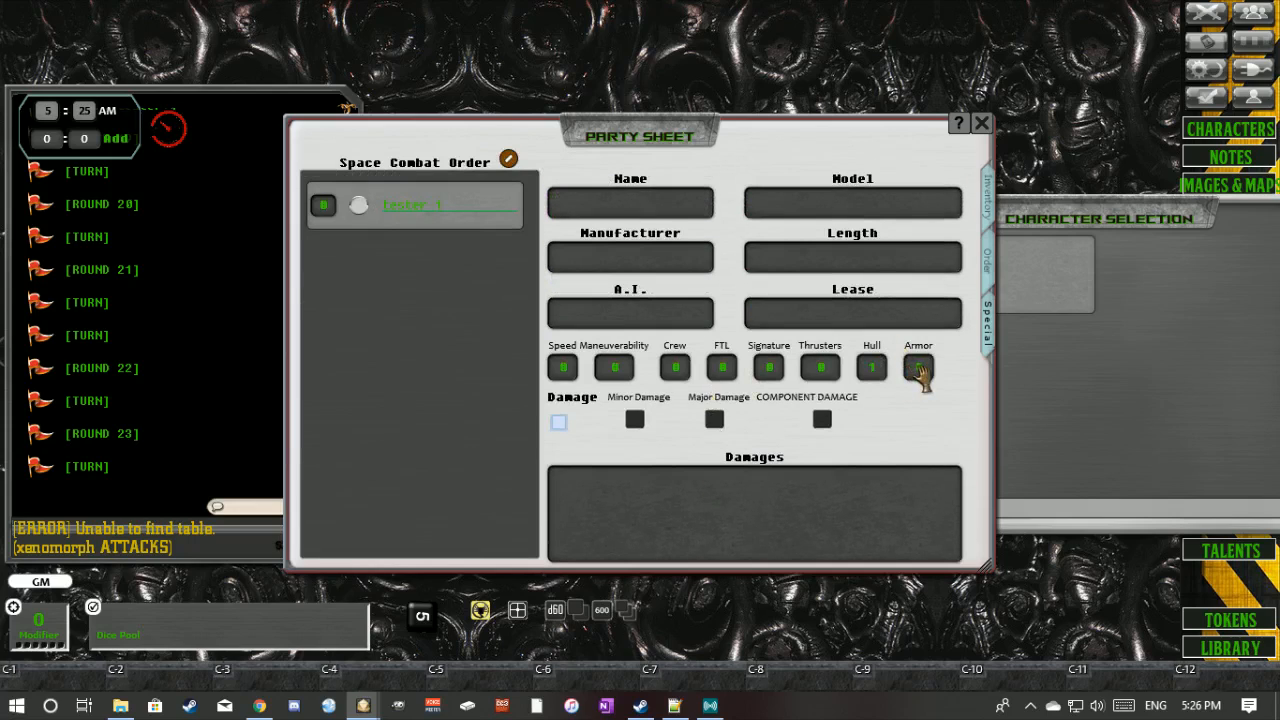
- Set the ship's Armor to 4, Hull to 8, Maneuverability to 4, and Thrusters, Signature, FTL, Crew and Speed to 3
{"action": "scroll", "coordinate": [877, 376], "scroll_direction": "up", "scroll_amount": 4}
{"action": "scroll", "coordinate": [873, 370], "scroll_direction": "up", "scroll_amount": 3}
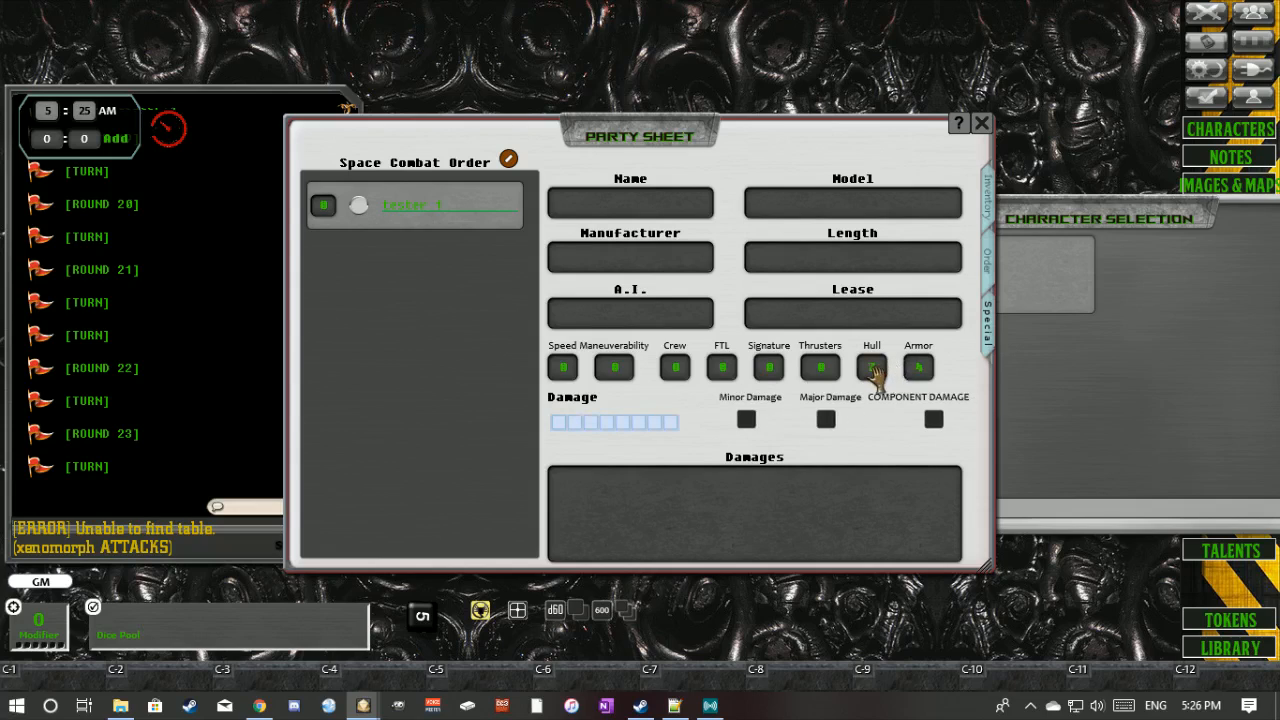
{"action": "scroll", "coordinate": [822, 370], "scroll_direction": "up", "scroll_amount": 3}
{"action": "scroll", "coordinate": [768, 370], "scroll_direction": "up", "scroll_amount": 3}
{"action": "scroll", "coordinate": [722, 370], "scroll_direction": "up", "scroll_amount": 3}
{"action": "scroll", "coordinate": [674, 368], "scroll_direction": "up", "scroll_amount": 3}
{"action": "scroll", "coordinate": [614, 372], "scroll_direction": "up", "scroll_amount": 4}
{"action": "scroll", "coordinate": [570, 375], "scroll_direction": "up", "scroll_amount": 3}
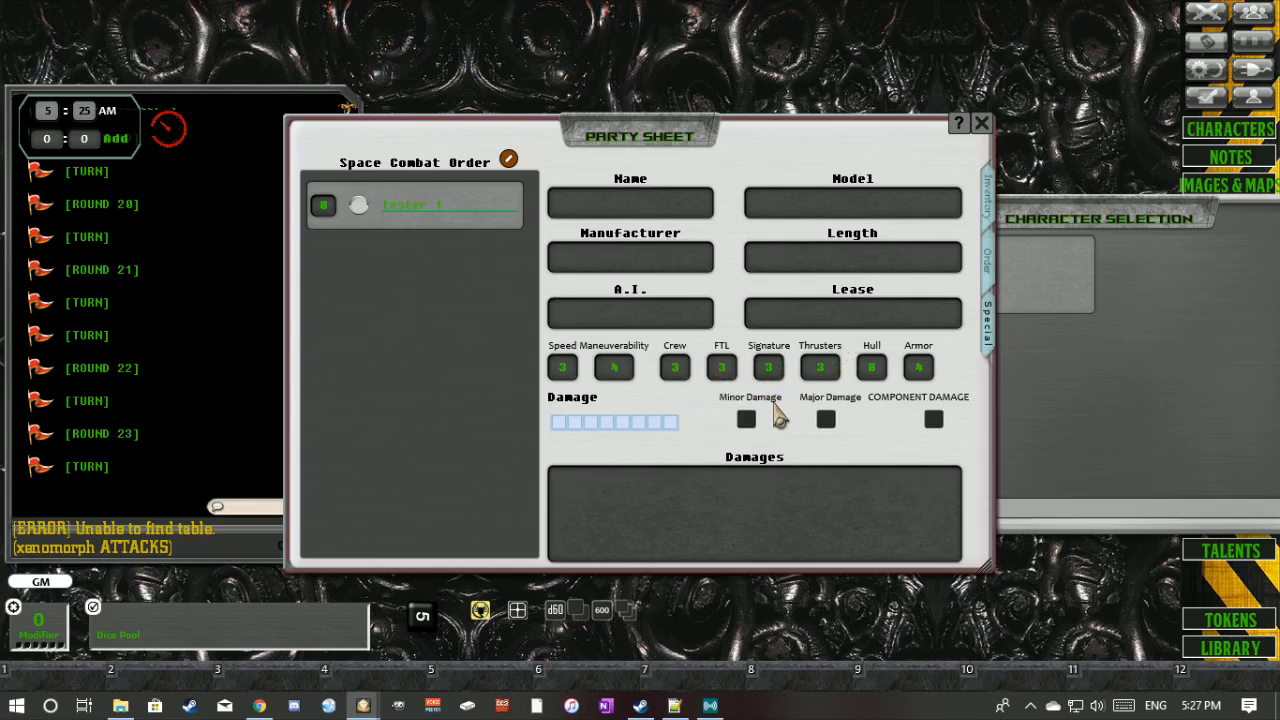
- Enter the ship's Name dfhntj, Model serh, Length shs, Lease s and A.I. hs
{"action": "left_click", "coordinate": [655, 201]}
{"action": "type", "text": "dfhntj"}
{"action": "left_click", "coordinate": [797, 212]}
{"action": "type", "text": "serh"}
{"action": "left_click", "coordinate": [798, 260]}
{"action": "type", "text": "shs"}
{"action": "left_click", "coordinate": [800, 316]}
{"action": "type", "text": "s"}
{"action": "left_click", "coordinate": [636, 322]}
{"action": "type", "text": "hs"}
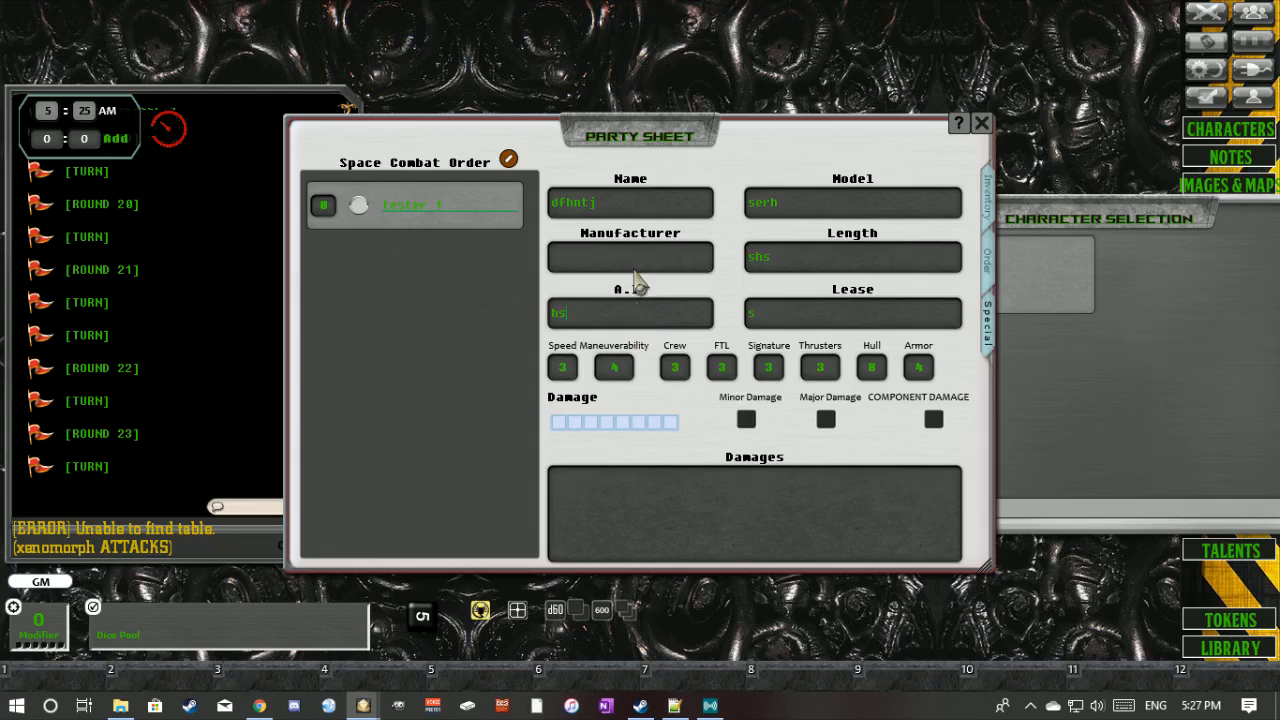
- Add a blank item to the ship's Storage list on the Special page and open its record
{"action": "left_click", "coordinate": [988, 198]}
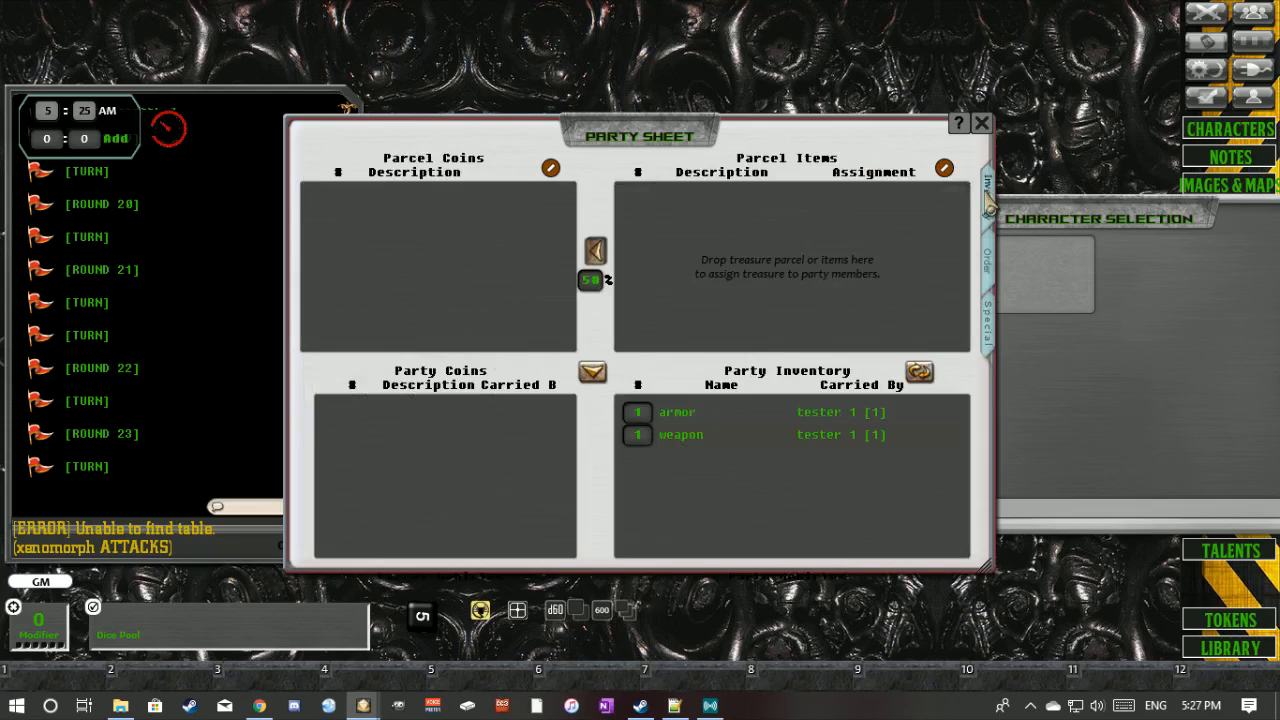
{"action": "left_click", "coordinate": [990, 335]}
{"action": "scroll", "coordinate": [820, 395], "scroll_direction": "down", "scroll_amount": 3}
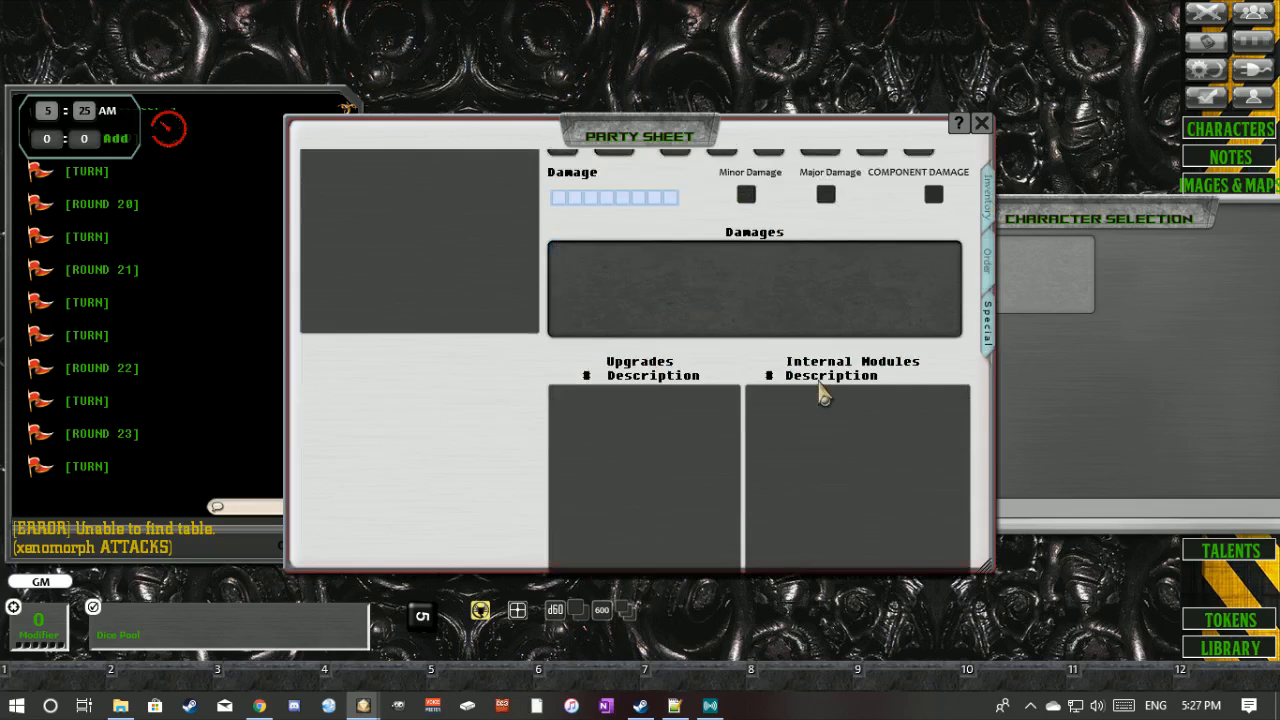
{"action": "scroll", "coordinate": [820, 395], "scroll_direction": "down", "scroll_amount": 3}
{"action": "right_click", "coordinate": [862, 226]}
{"action": "left_click", "coordinate": [862, 270]}
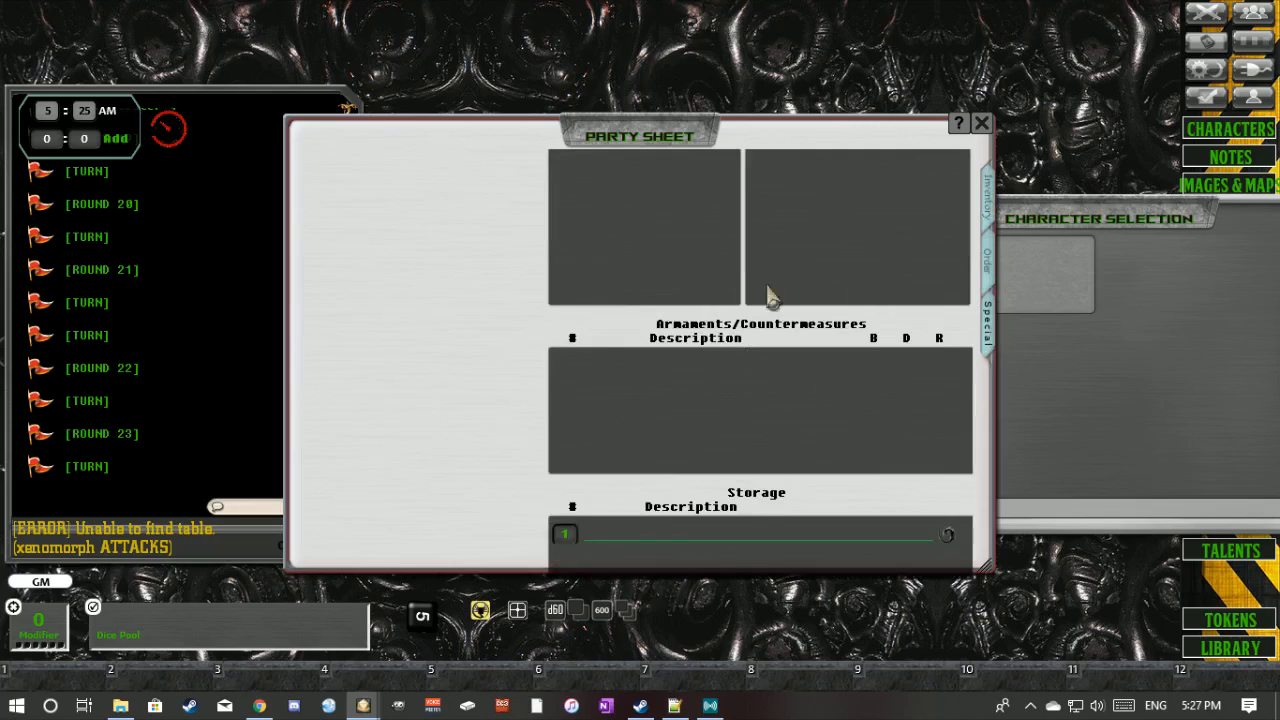
{"action": "scroll", "coordinate": [748, 505], "scroll_direction": "down", "scroll_amount": 1}
{"action": "scroll", "coordinate": [748, 503], "scroll_direction": "down", "scroll_amount": 4}
{"action": "left_click", "coordinate": [948, 397]}
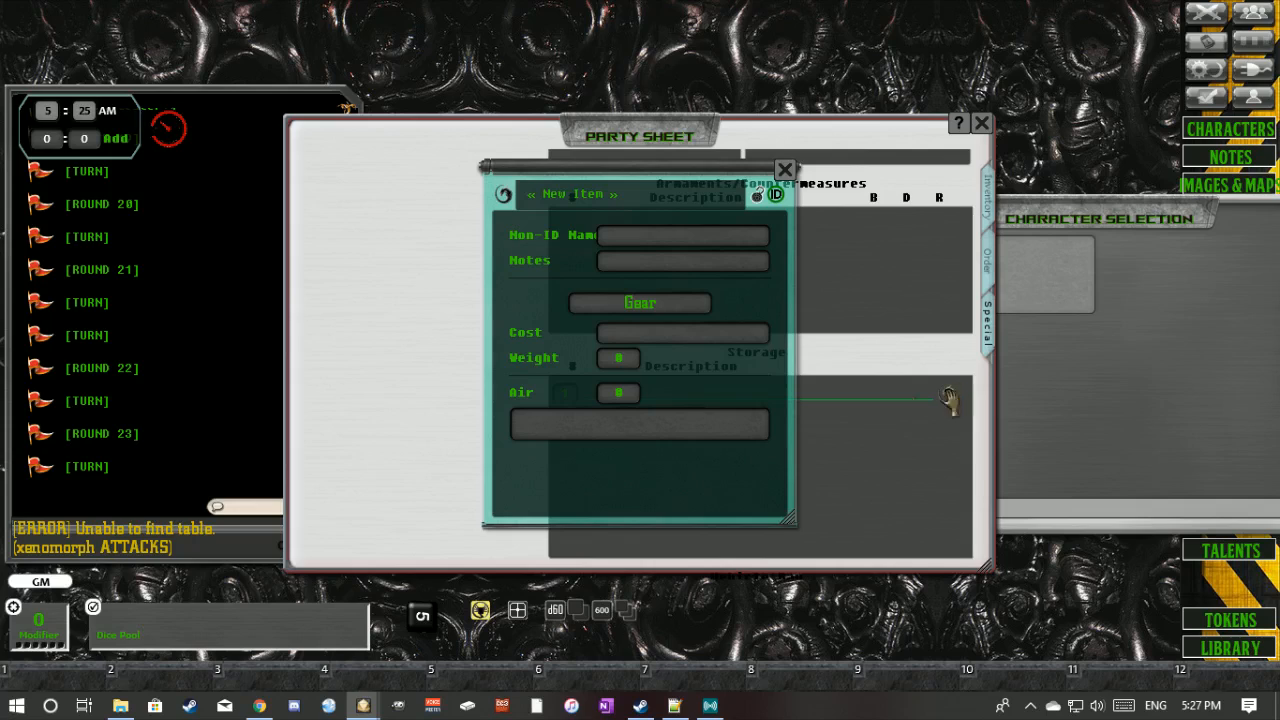
- Cycle the new item's type through Ranged Weapon, Armor, S.S. Internal Module and S.S. Upgrade, ending on Armament
{"action": "left_click_drag", "start_coordinate": [718, 410], "coordinate": [420, 386]}
{"action": "left_click", "coordinate": [383, 332]}
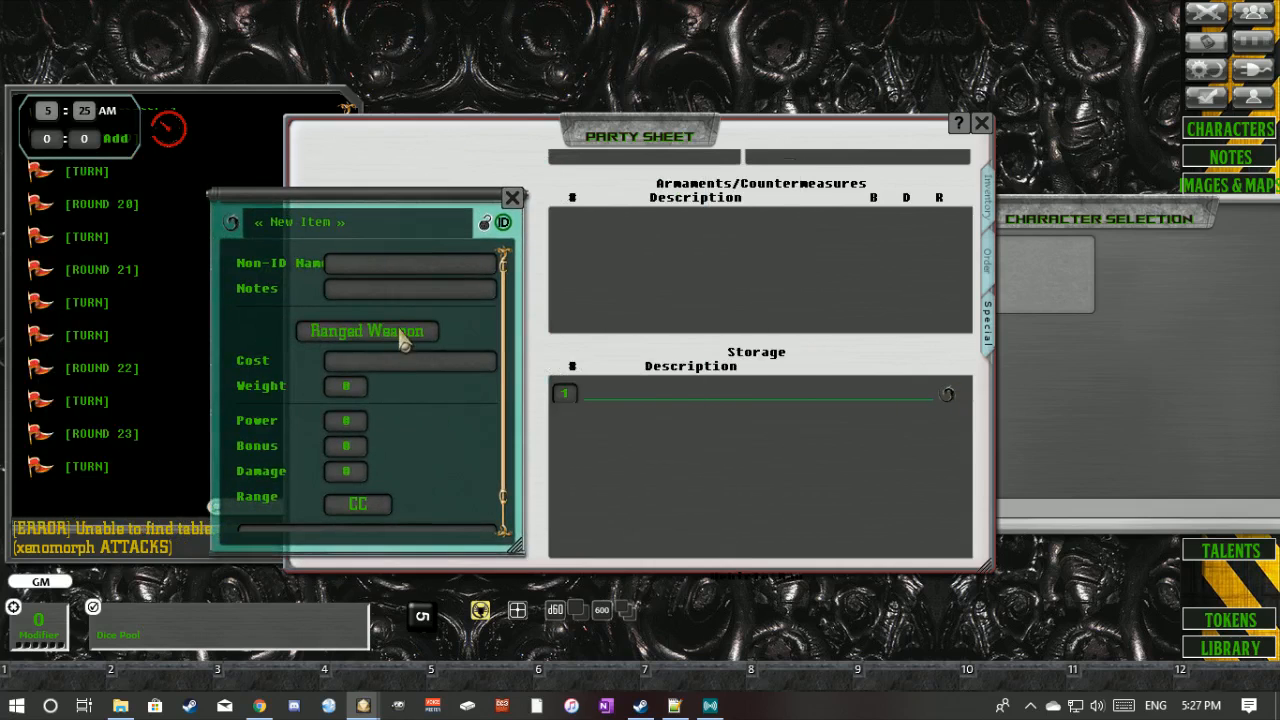
{"action": "left_click", "coordinate": [400, 332]}
{"action": "left_click", "coordinate": [428, 340]}
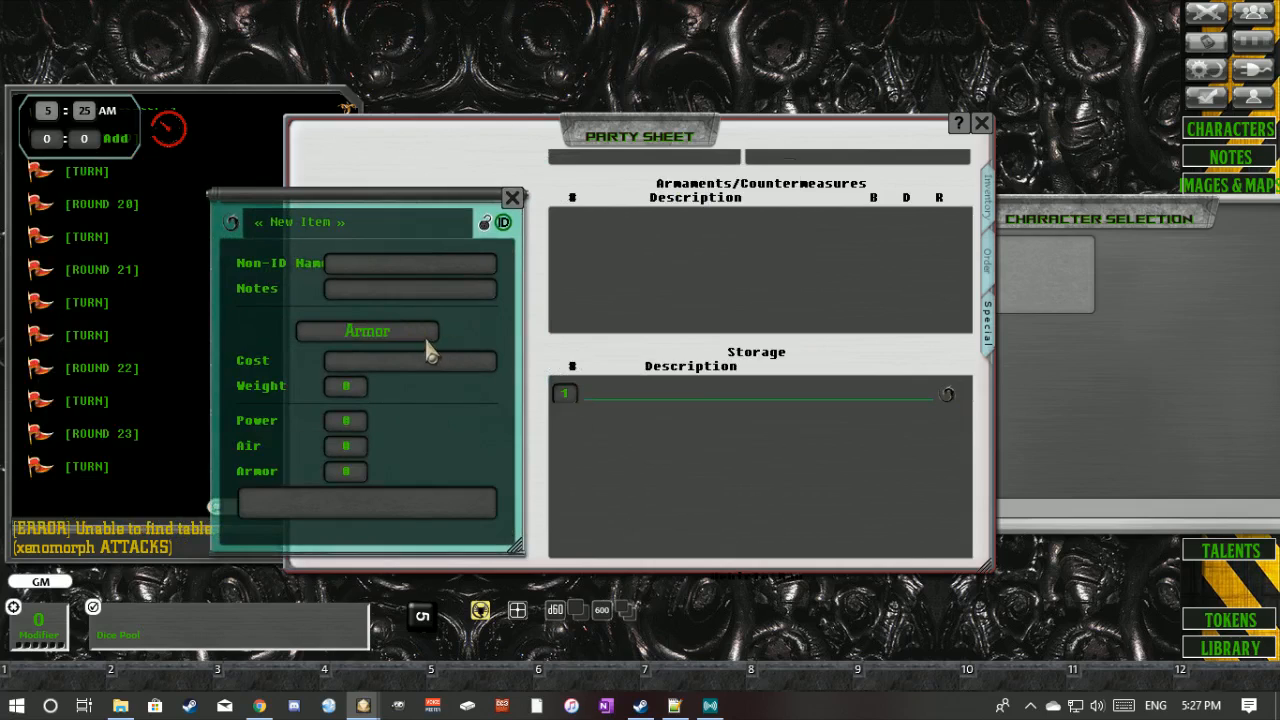
{"action": "left_click", "coordinate": [428, 345]}
{"action": "scroll", "coordinate": [588, 468], "scroll_direction": "up", "scroll_amount": 5}
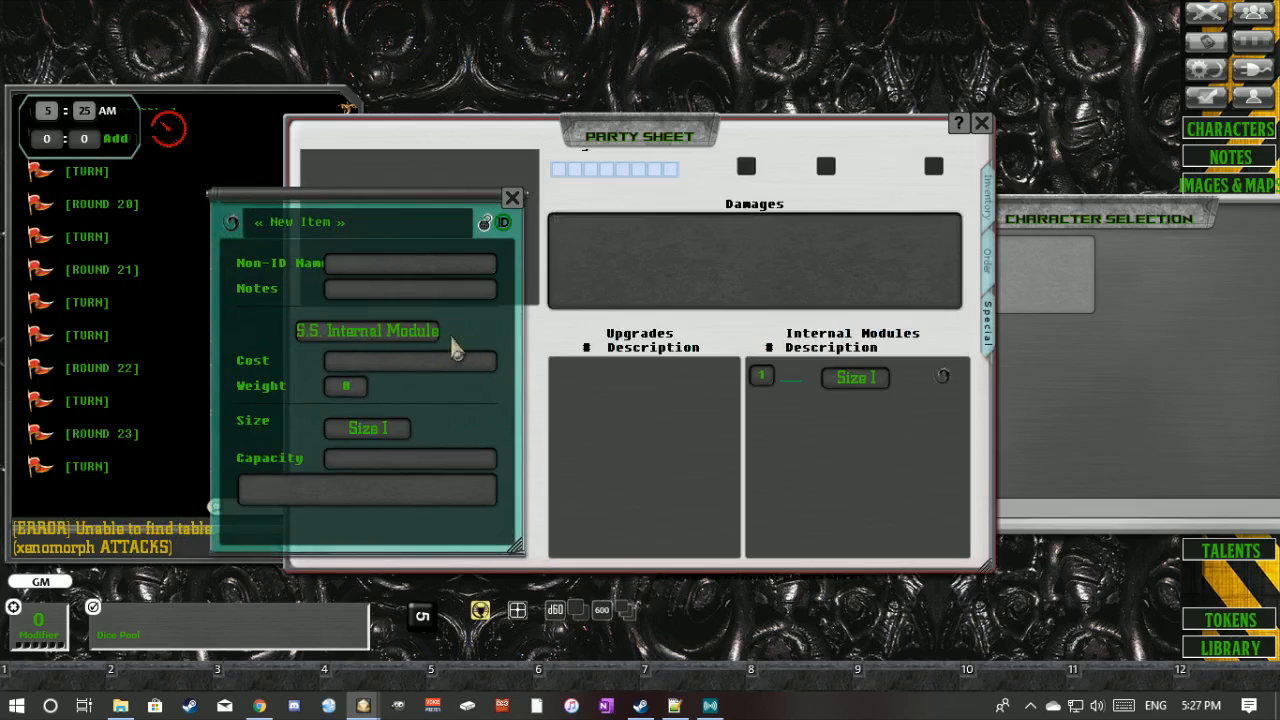
{"action": "left_click", "coordinate": [415, 340]}
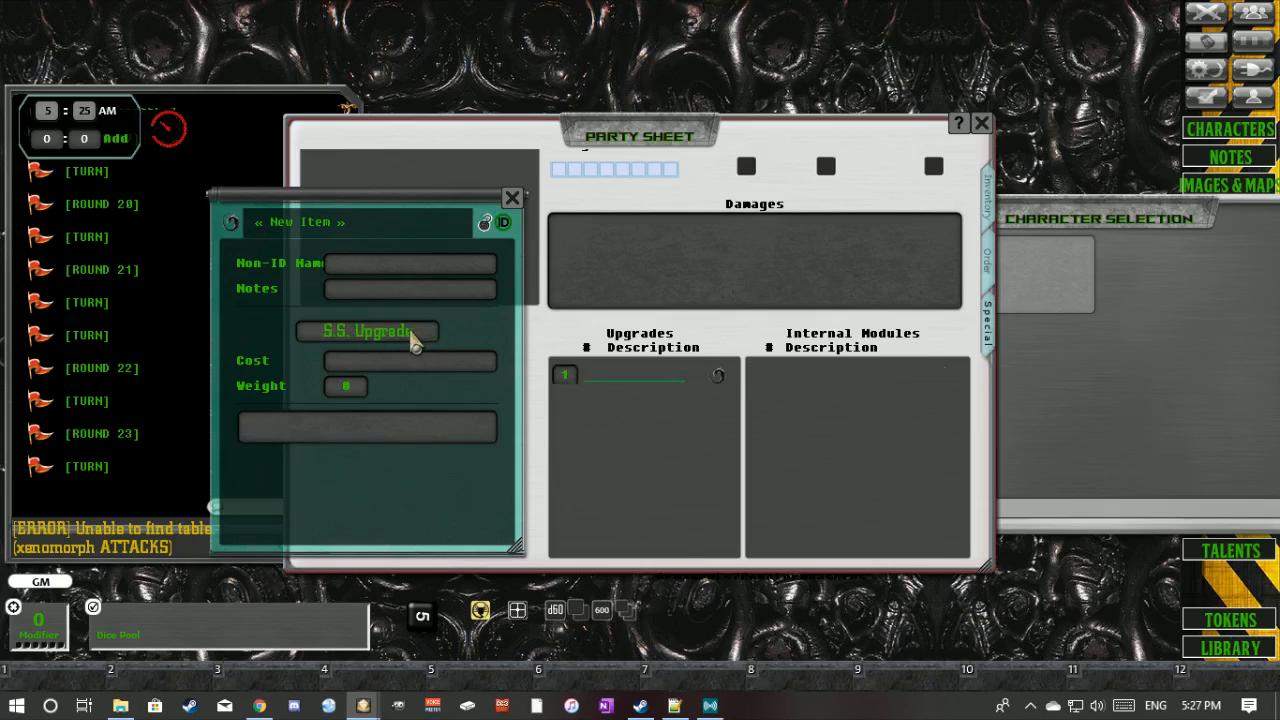
{"action": "left_click", "coordinate": [415, 340]}
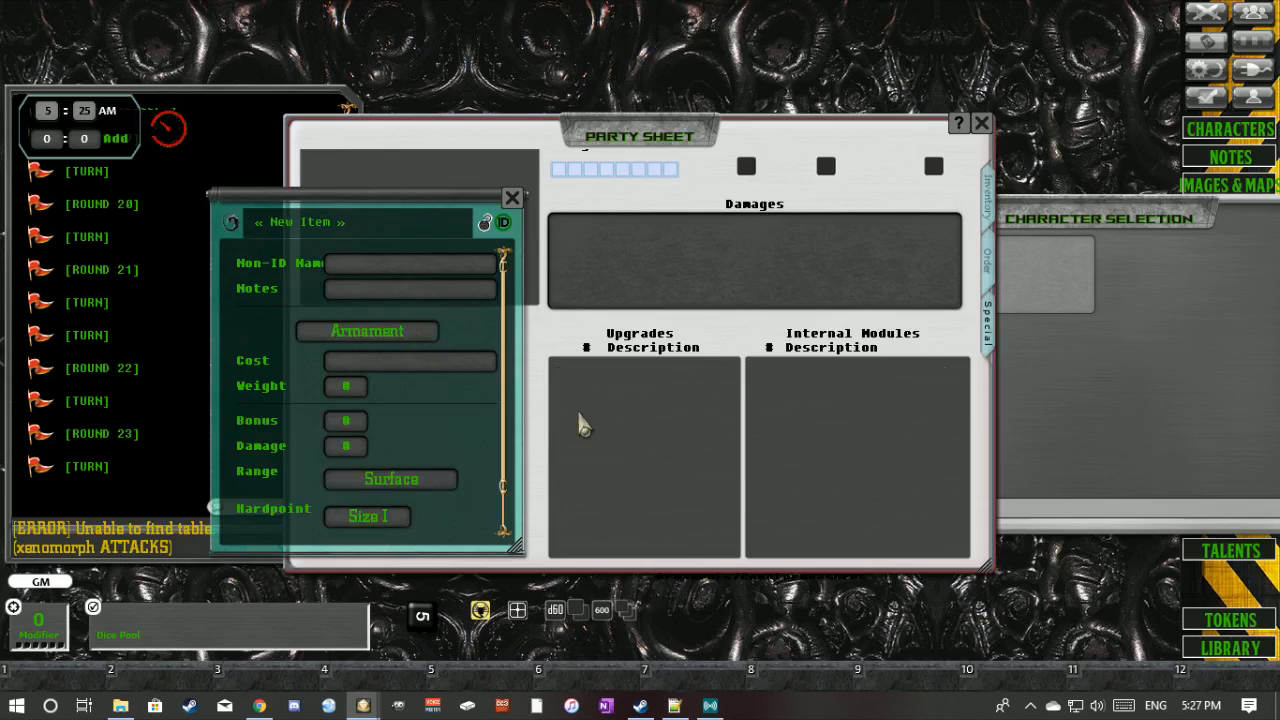
- Check the item's entry under Armaments/Countermeasures and its armament fields, and close its record
{"action": "scroll", "coordinate": [638, 478], "scroll_direction": "down", "scroll_amount": 4}
{"action": "scroll", "coordinate": [638, 478], "scroll_direction": "down", "scroll_amount": 3}
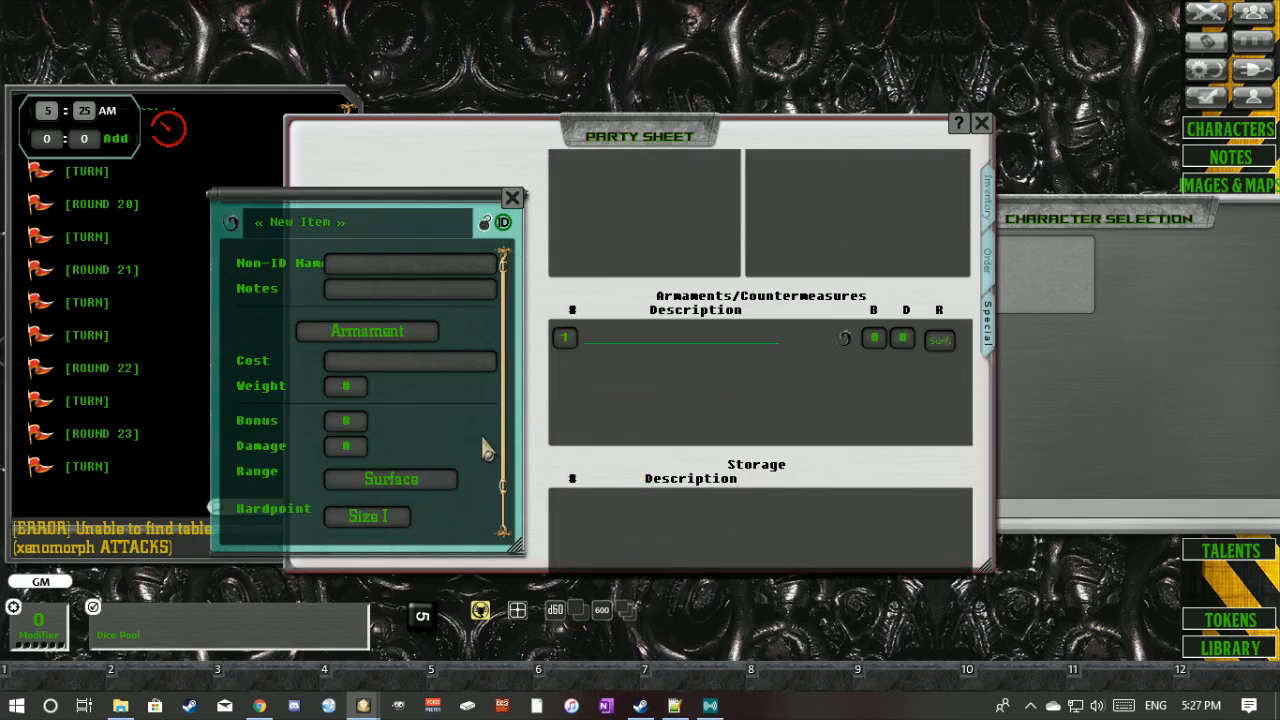
{"action": "scroll", "coordinate": [445, 394], "scroll_direction": "down", "scroll_amount": 1}
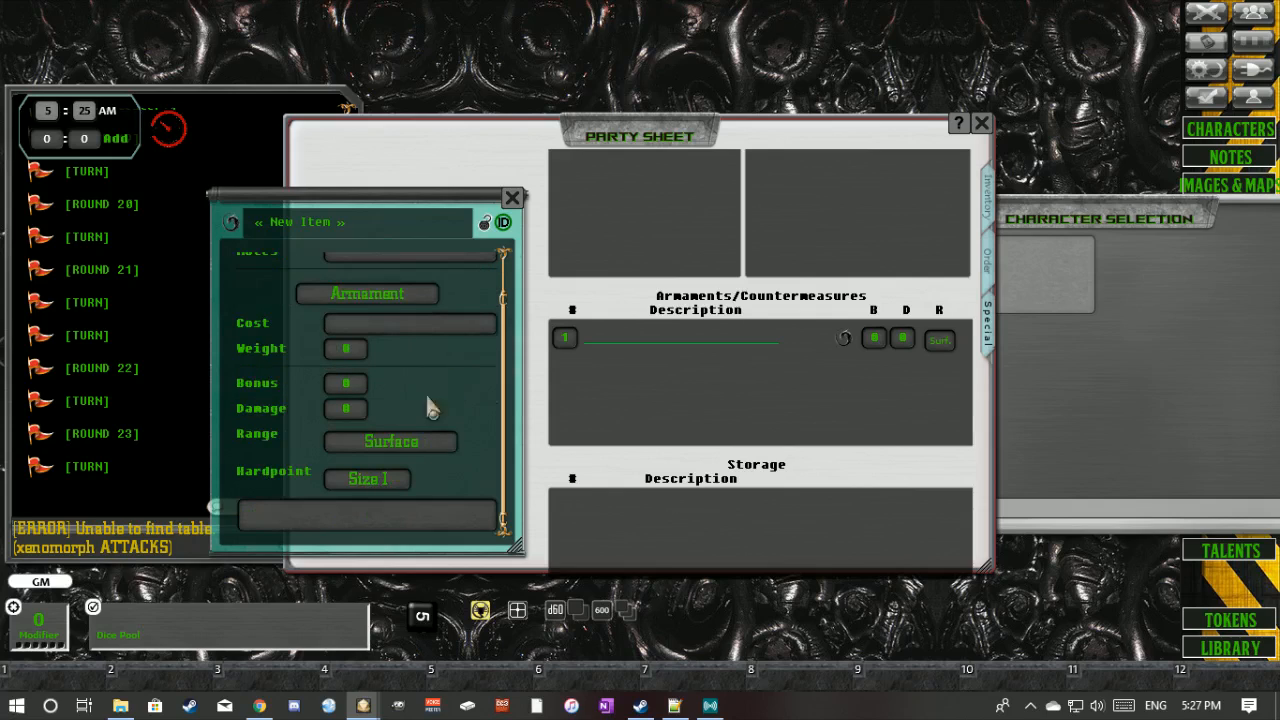
{"action": "left_click", "coordinate": [511, 197]}
{"action": "scroll", "coordinate": [645, 462], "scroll_direction": "up", "scroll_amount": 3}
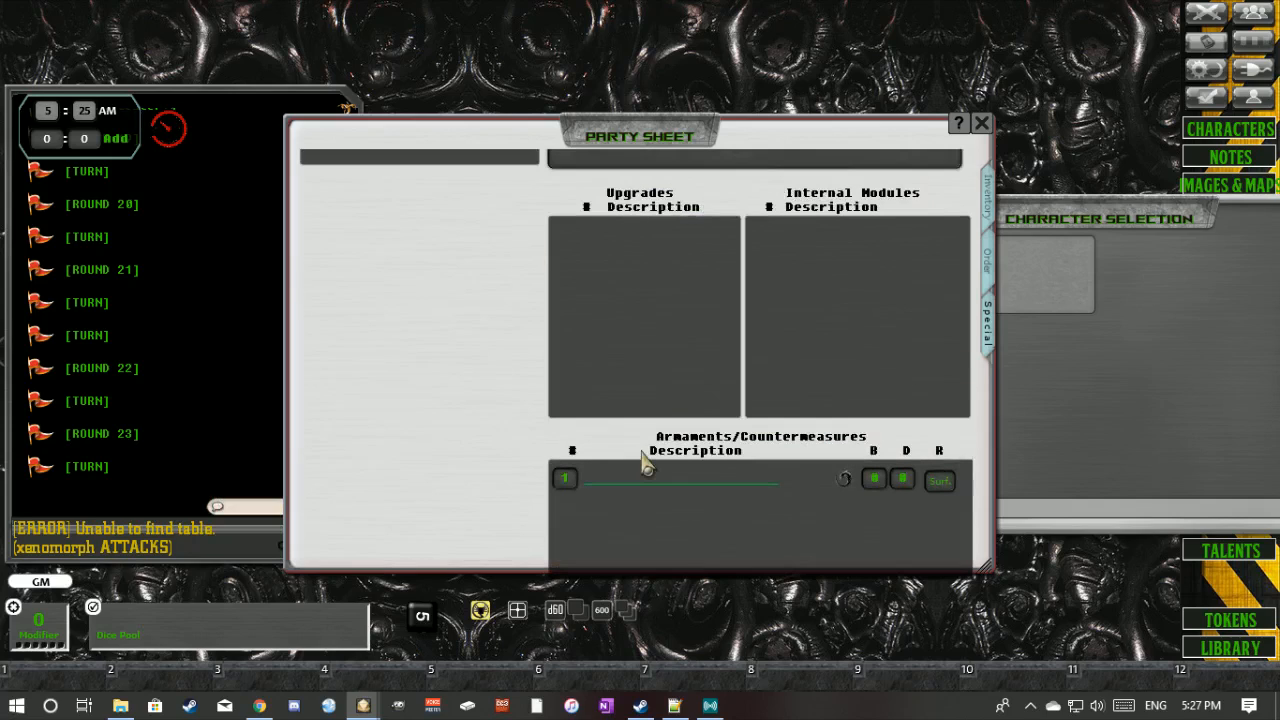
- Add a blank vehicle entry to the ship's Vehicle Bay list
{"action": "scroll", "coordinate": [645, 462], "scroll_direction": "down", "scroll_amount": 5}
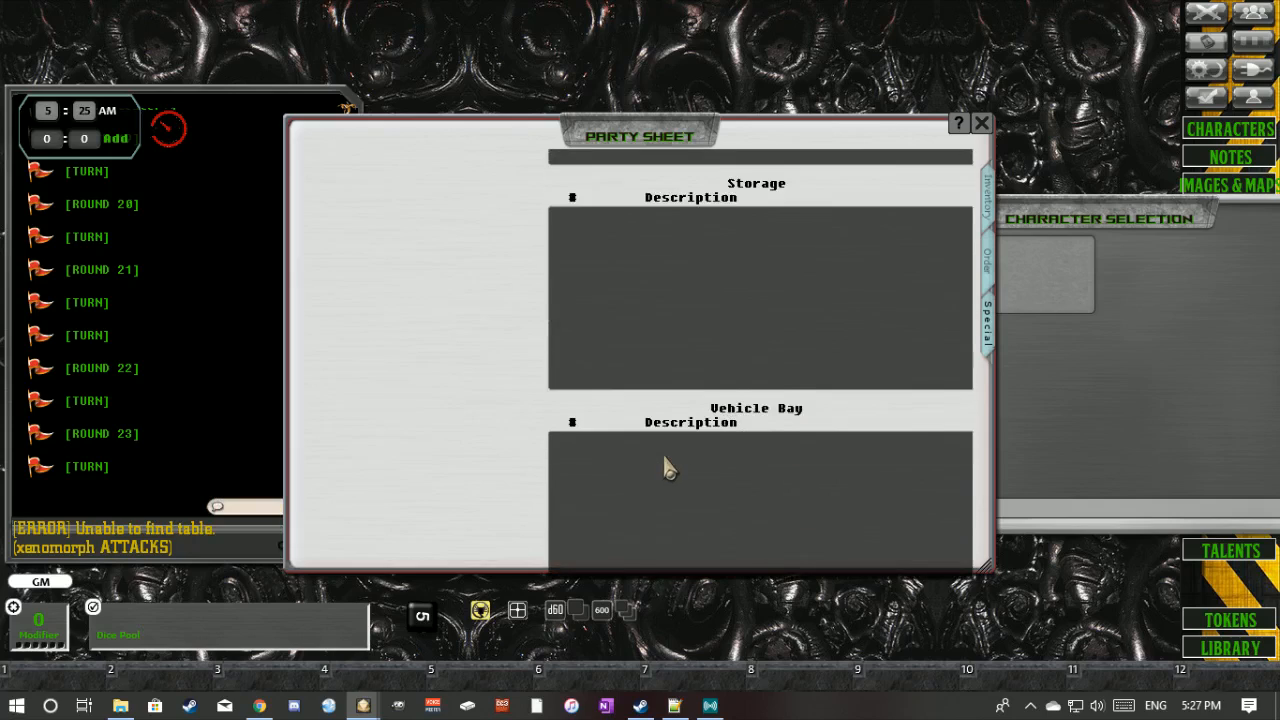
{"action": "right_click", "coordinate": [773, 462]}
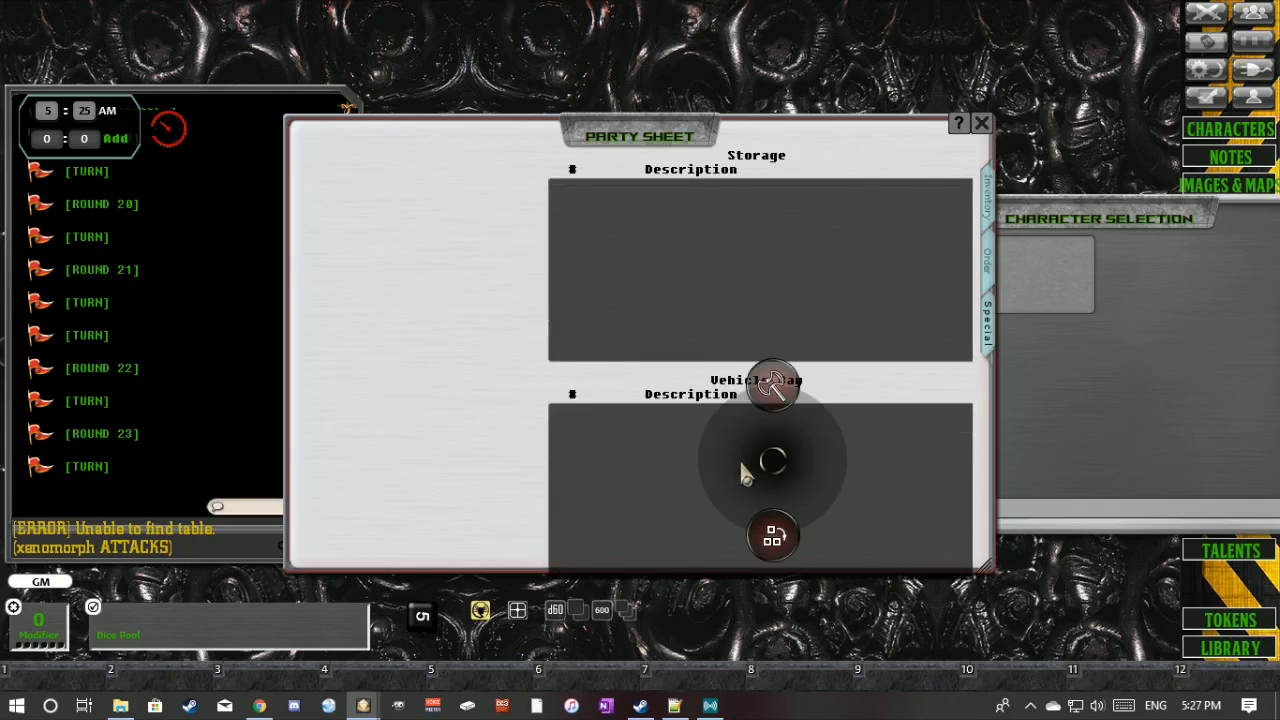
{"action": "left_click", "coordinate": [778, 535]}
{"action": "scroll", "coordinate": [723, 489], "scroll_direction": "down", "scroll_amount": 2}
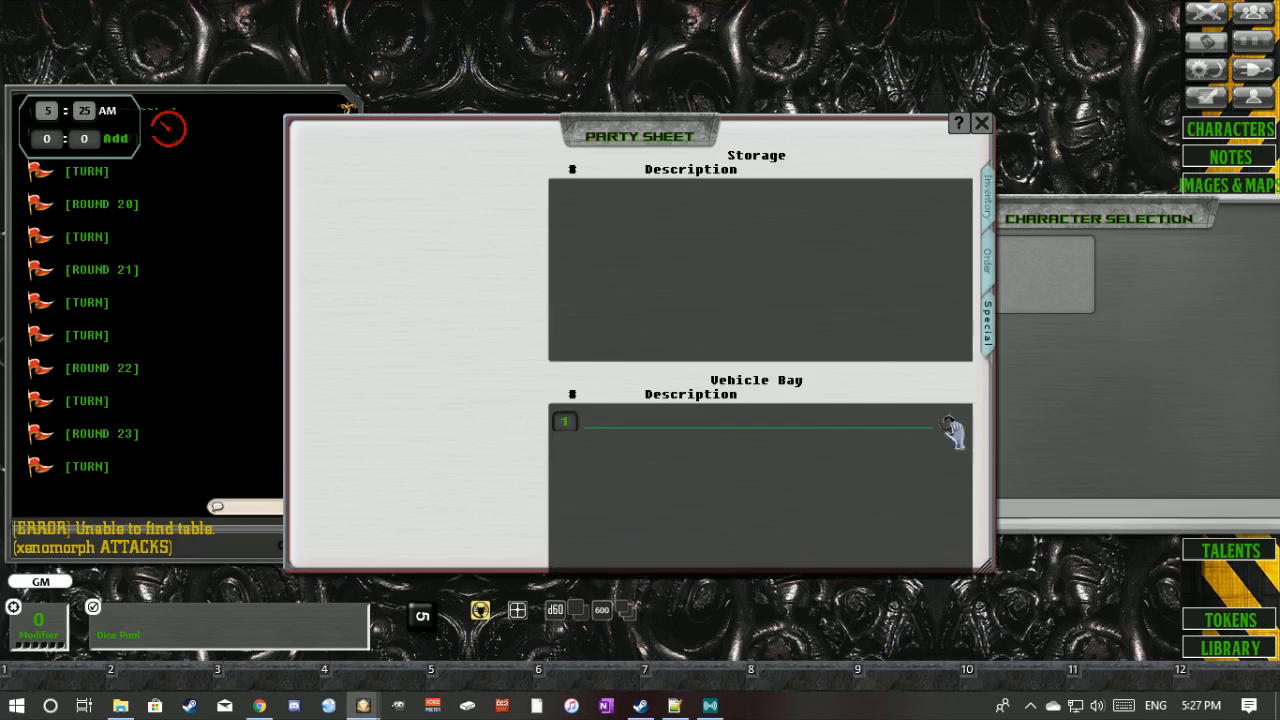
- Examine the Vehicle Bay entry's record, including its stats, modules, upgrades and storage, and close it
{"action": "left_click", "coordinate": [942, 425]}
{"action": "scroll", "coordinate": [680, 449], "scroll_direction": "down", "scroll_amount": 5}
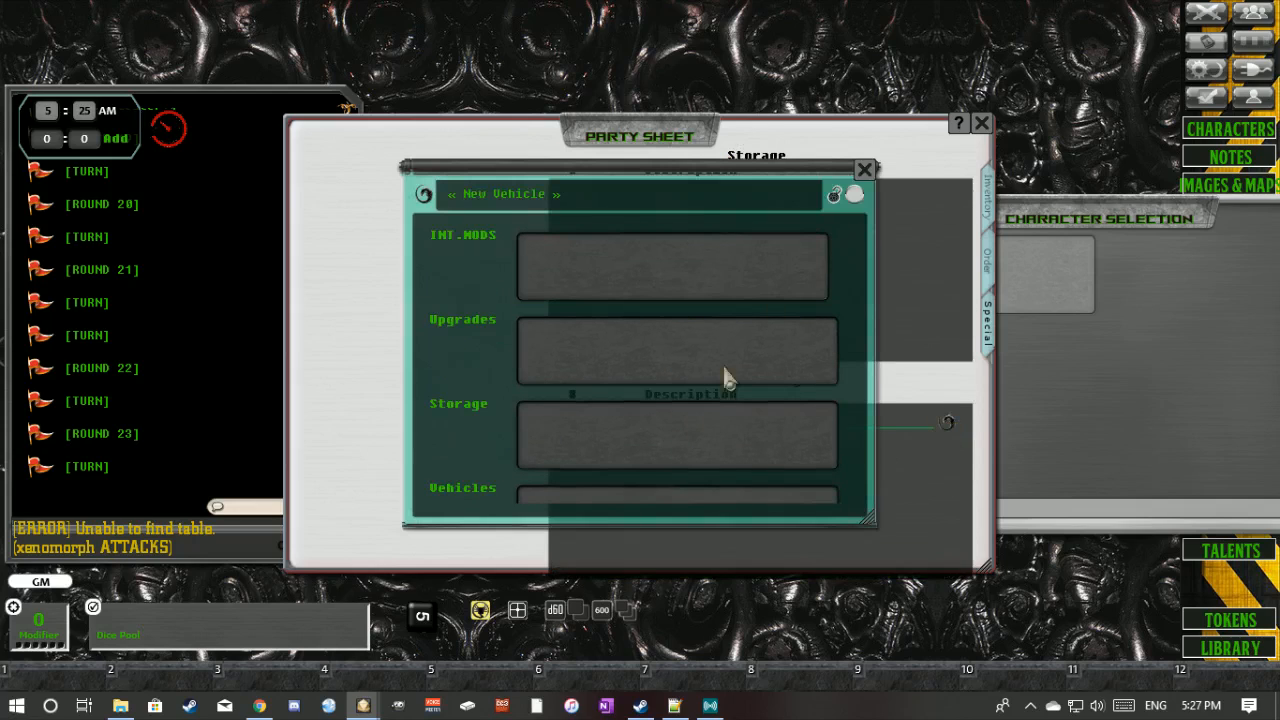
{"action": "left_click", "coordinate": [865, 170]}
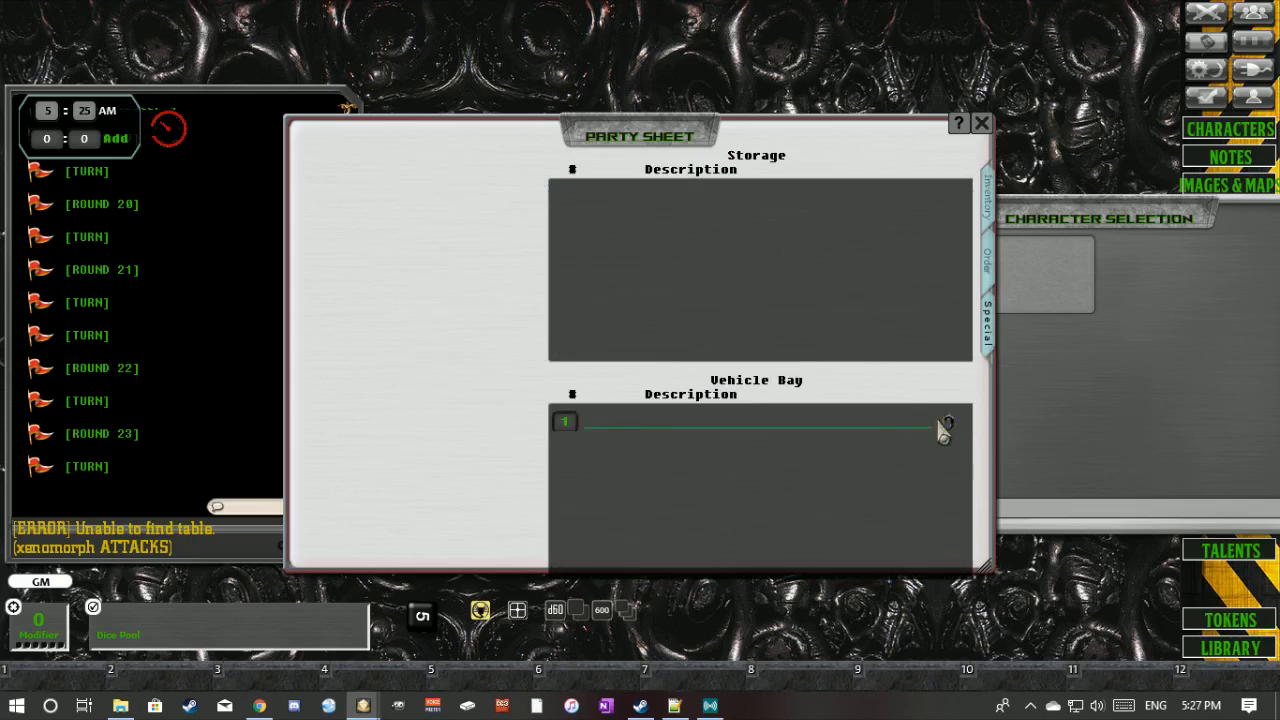
{"action": "left_click", "coordinate": [947, 425]}
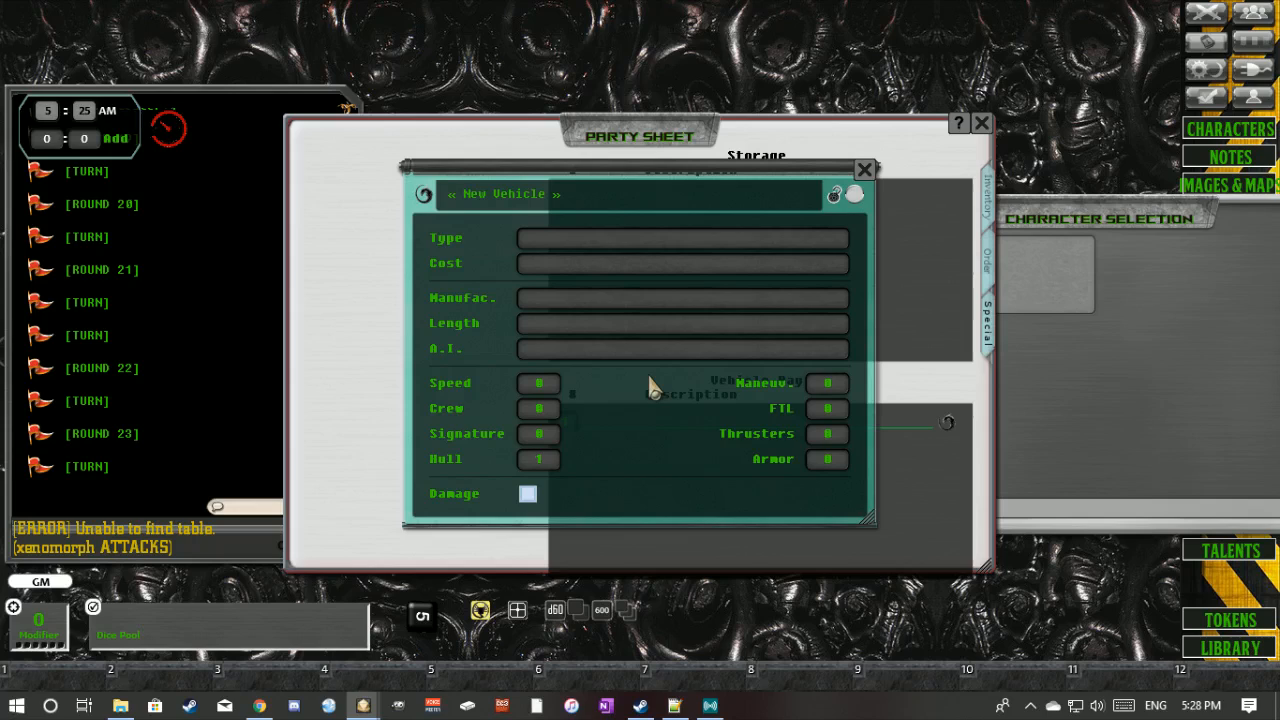
{"action": "left_click", "coordinate": [866, 172]}
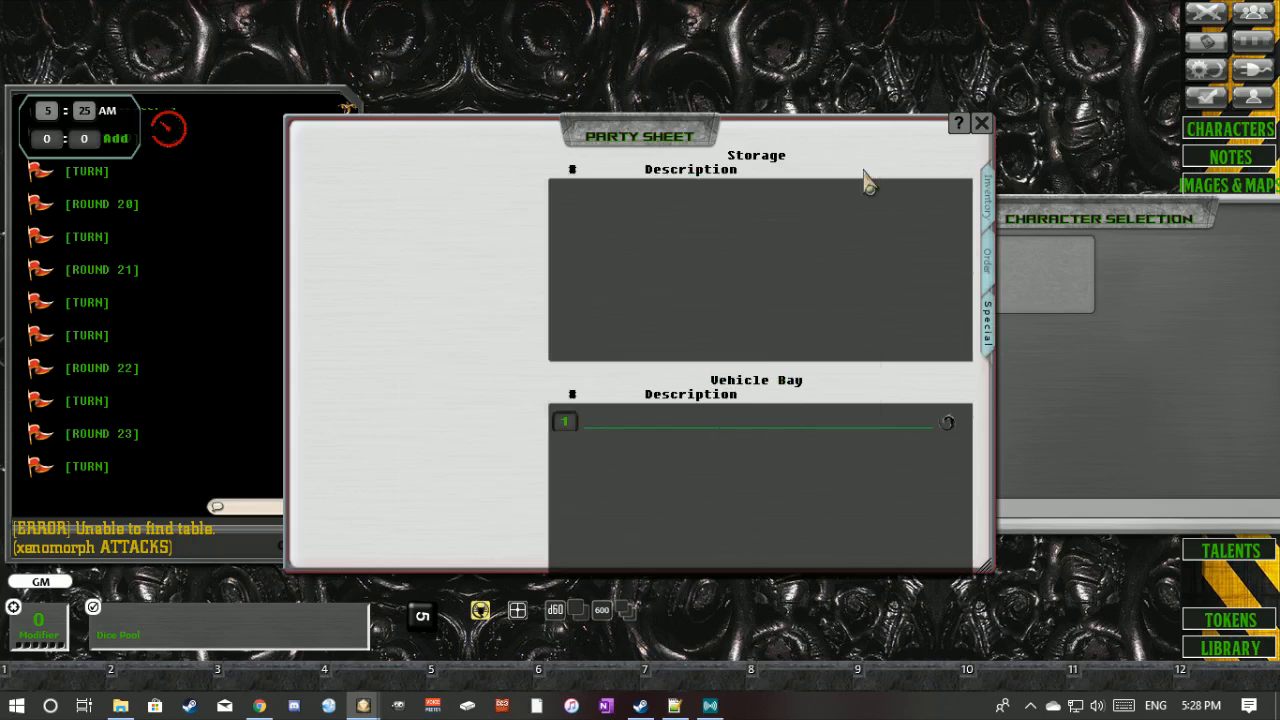
- Review the shared ship's armaments, modules and stats on the party sheet, plus the party's inventory and vehicle lists
{"action": "scroll", "coordinate": [773, 553], "scroll_direction": "up", "scroll_amount": 4}
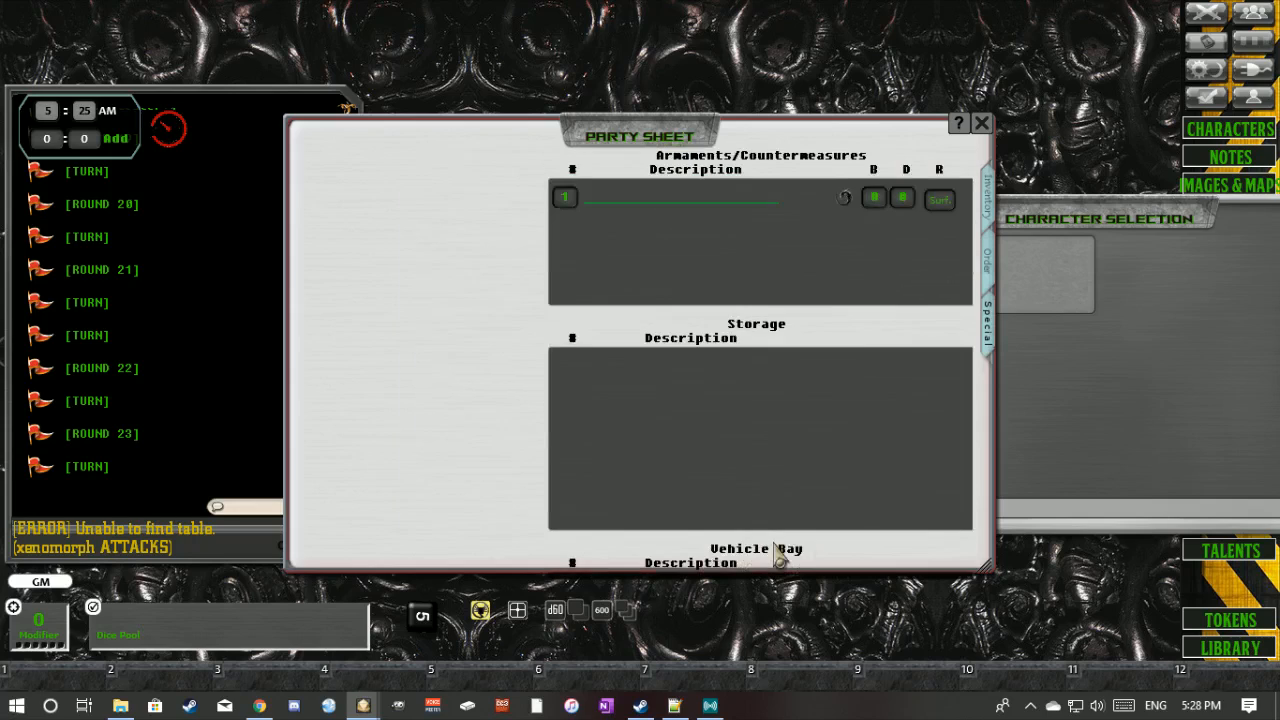
{"action": "scroll", "coordinate": [630, 412], "scroll_direction": "up", "scroll_amount": 5}
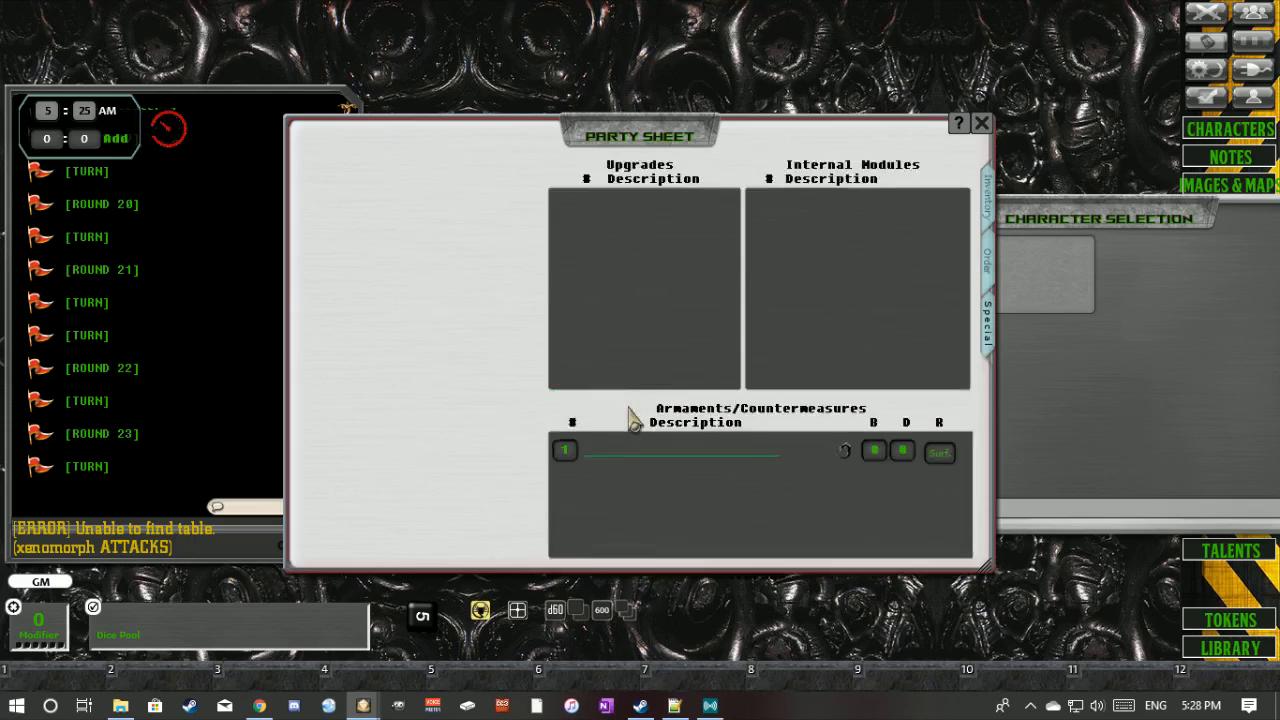
{"action": "scroll", "coordinate": [630, 412], "scroll_direction": "up", "scroll_amount": 2}
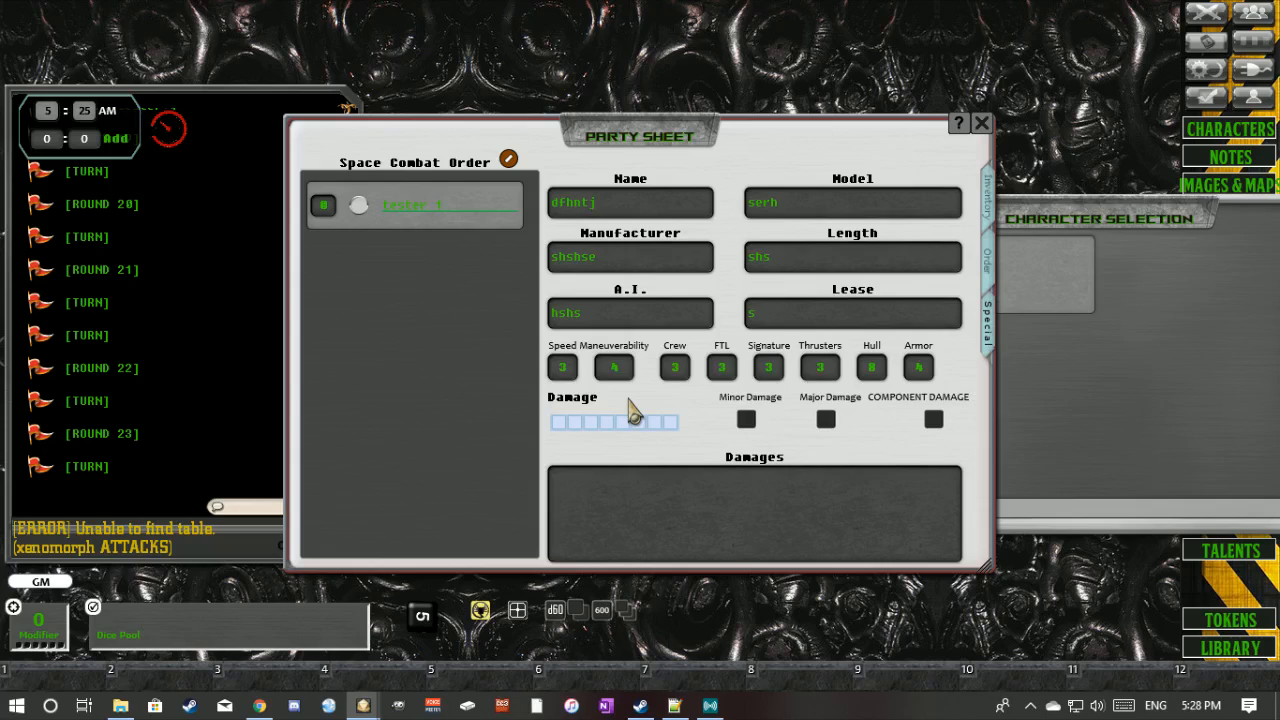
{"action": "left_click", "coordinate": [778, 260]}
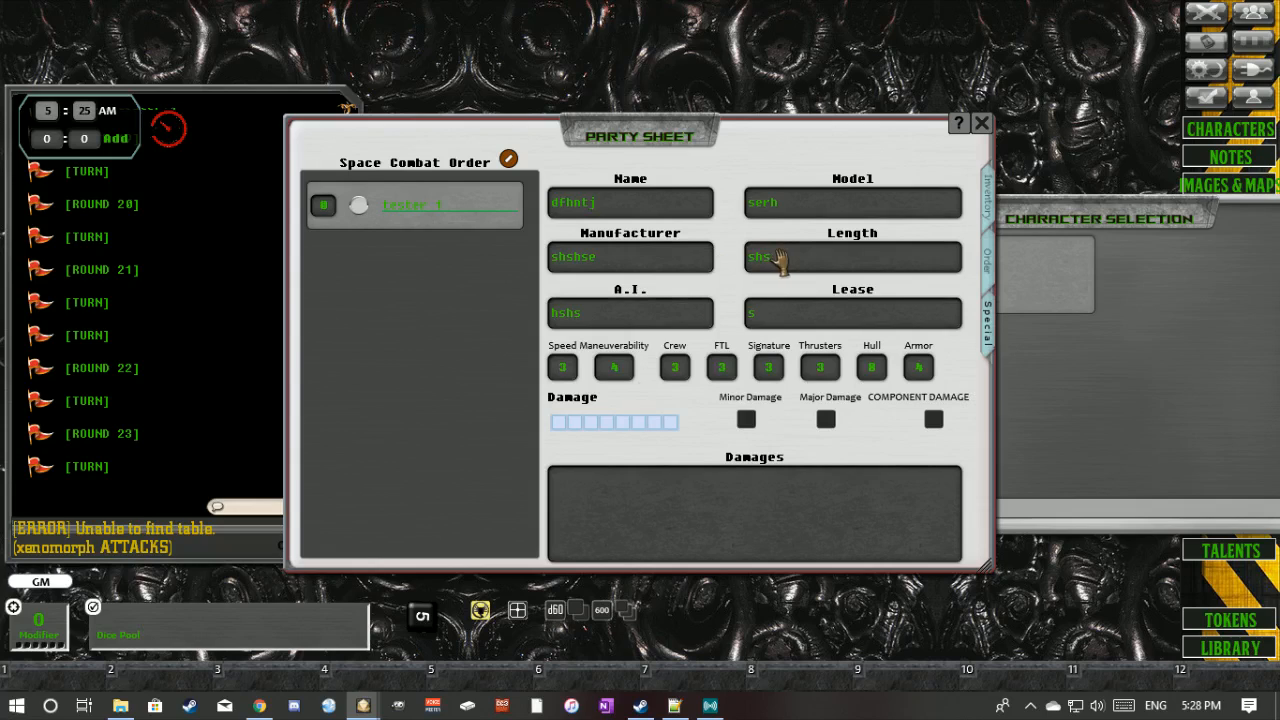
{"action": "left_click", "coordinate": [988, 262]}
{"action": "left_click", "coordinate": [986, 198]}
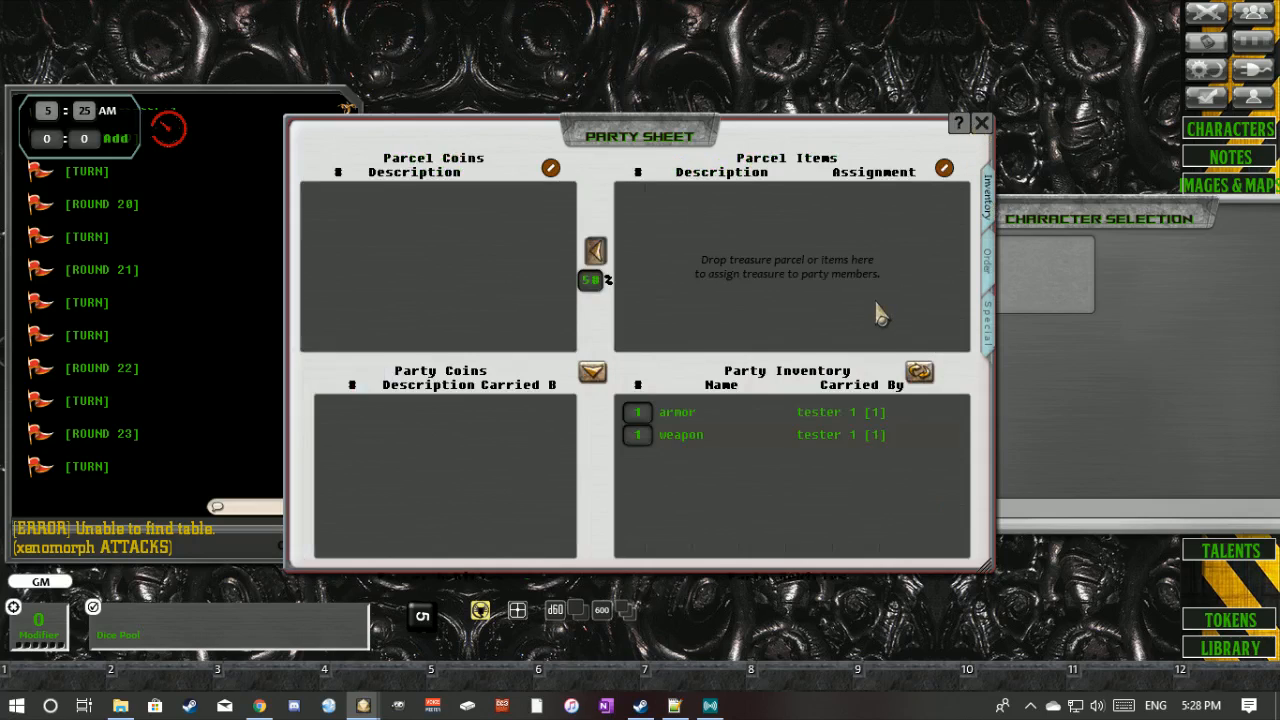
{"action": "scroll", "coordinate": [875, 314], "scroll_direction": "down", "scroll_amount": 3}
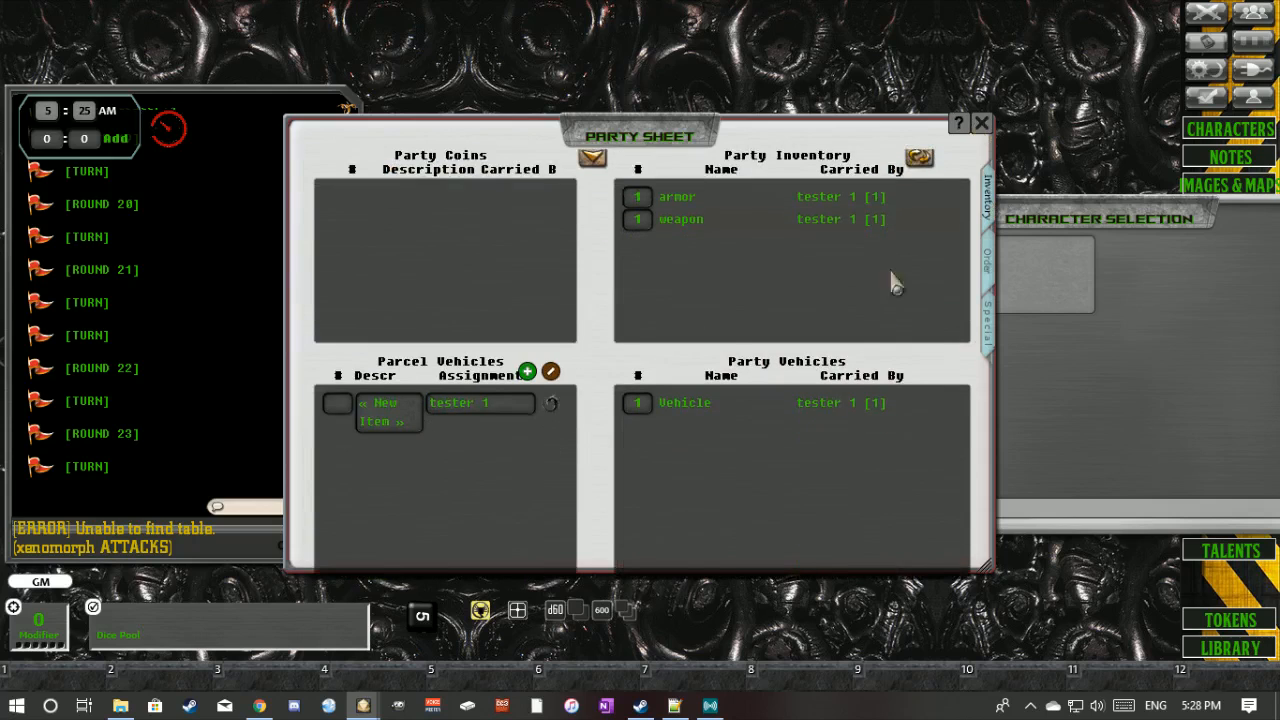
- Close the party sheet and the character selection window
{"action": "left_click", "coordinate": [981, 123]}
{"action": "left_click_drag", "start_coordinate": [918, 236], "coordinate": [496, 258]}
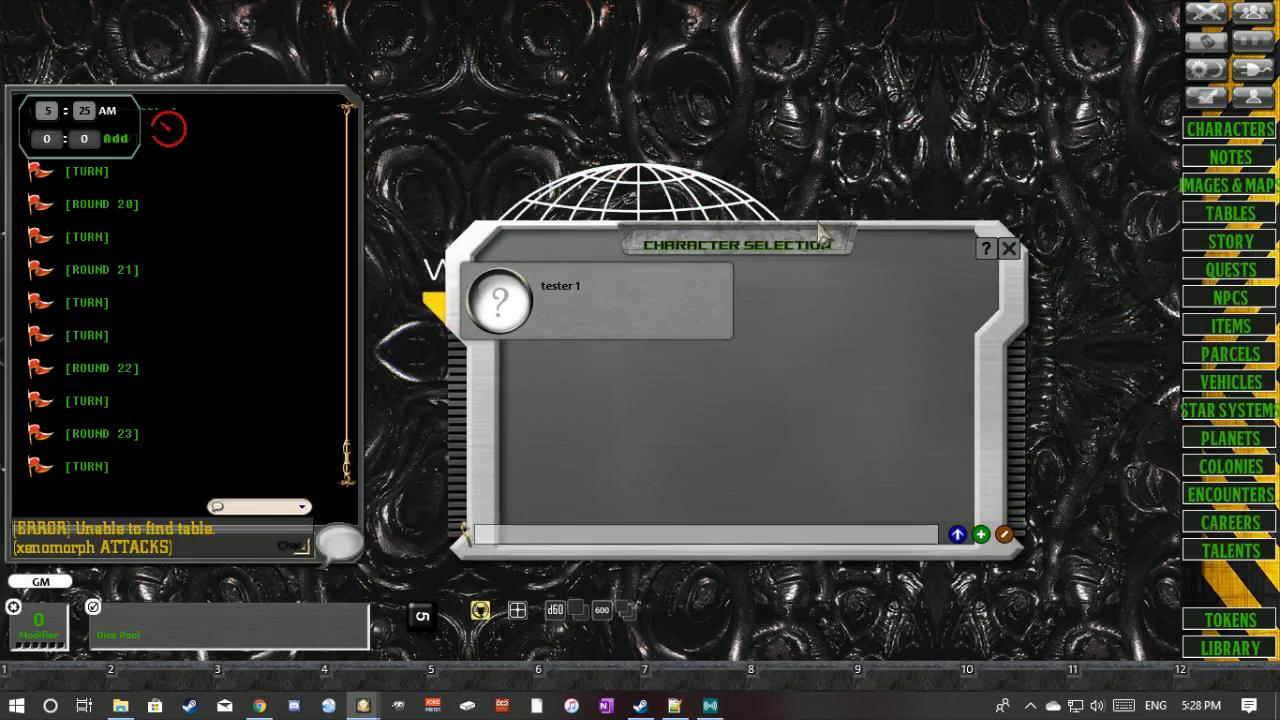
{"action": "left_click", "coordinate": [1018, 247]}
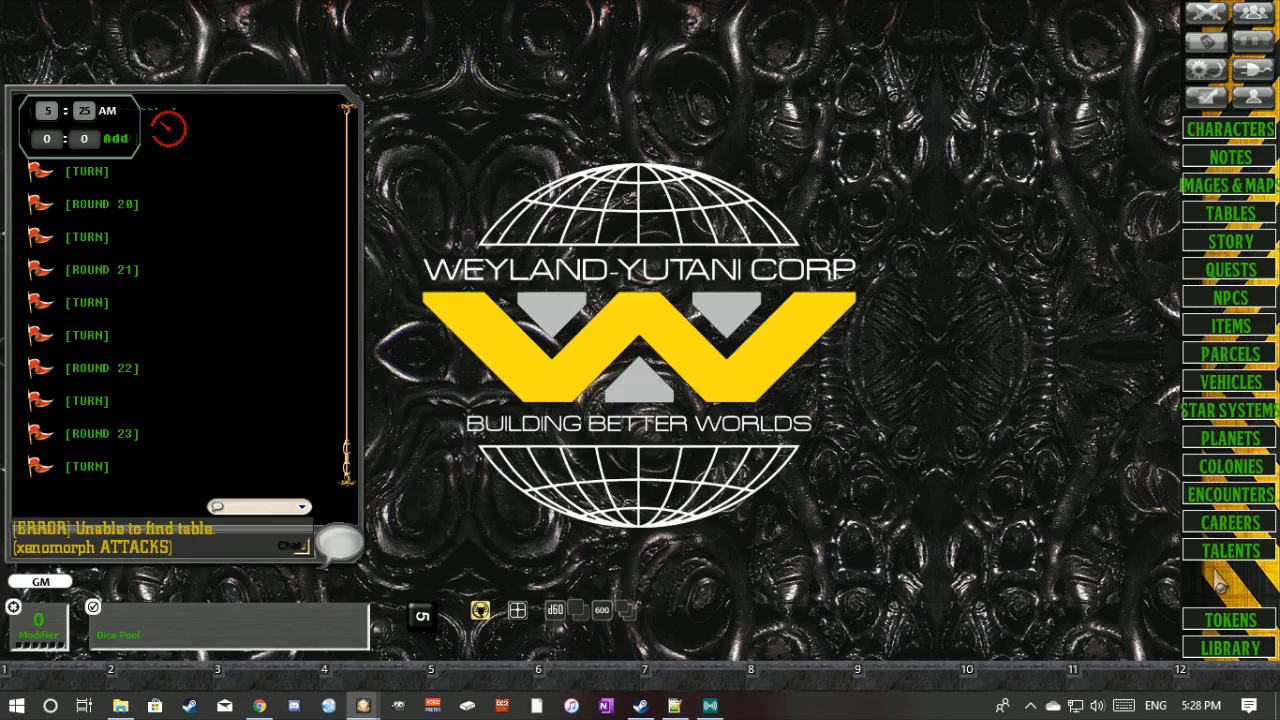
- View the Library, Options and Images & Maps windows in turn, closing each one
{"action": "left_click", "coordinate": [1226, 652]}
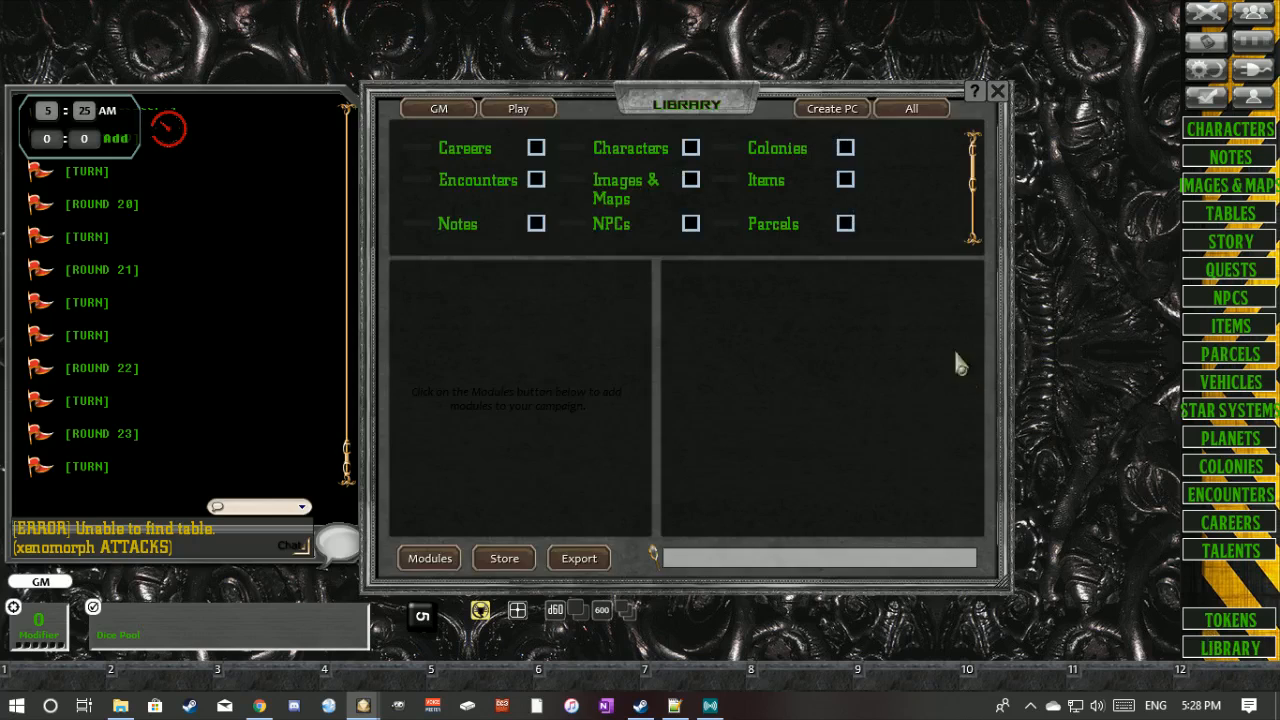
{"action": "left_click", "coordinate": [990, 100]}
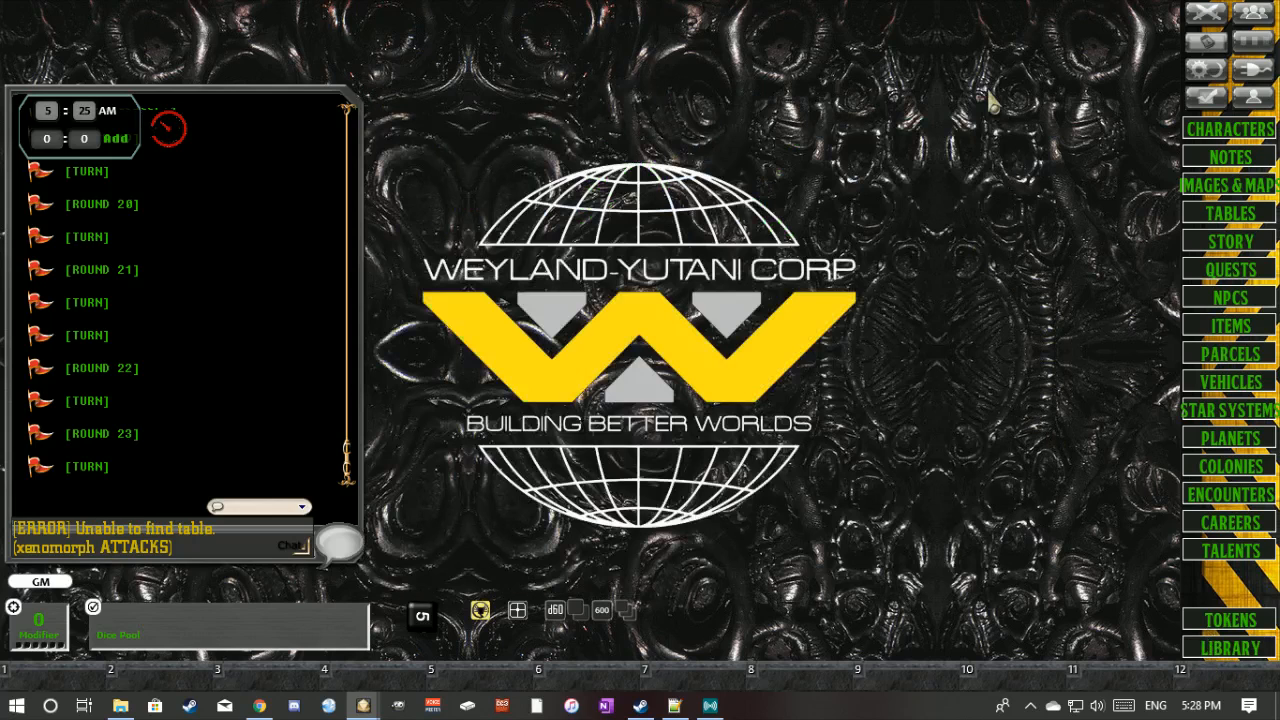
{"action": "left_click", "coordinate": [1252, 72]}
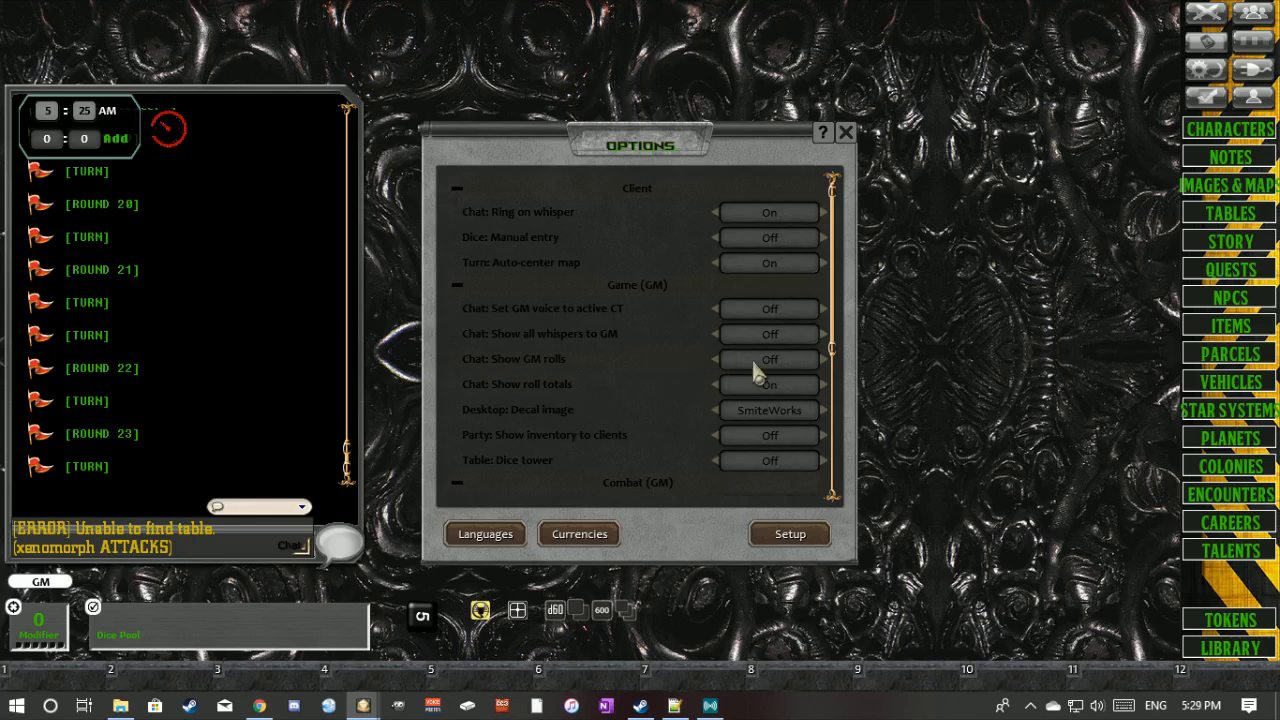
{"action": "left_click", "coordinate": [847, 138]}
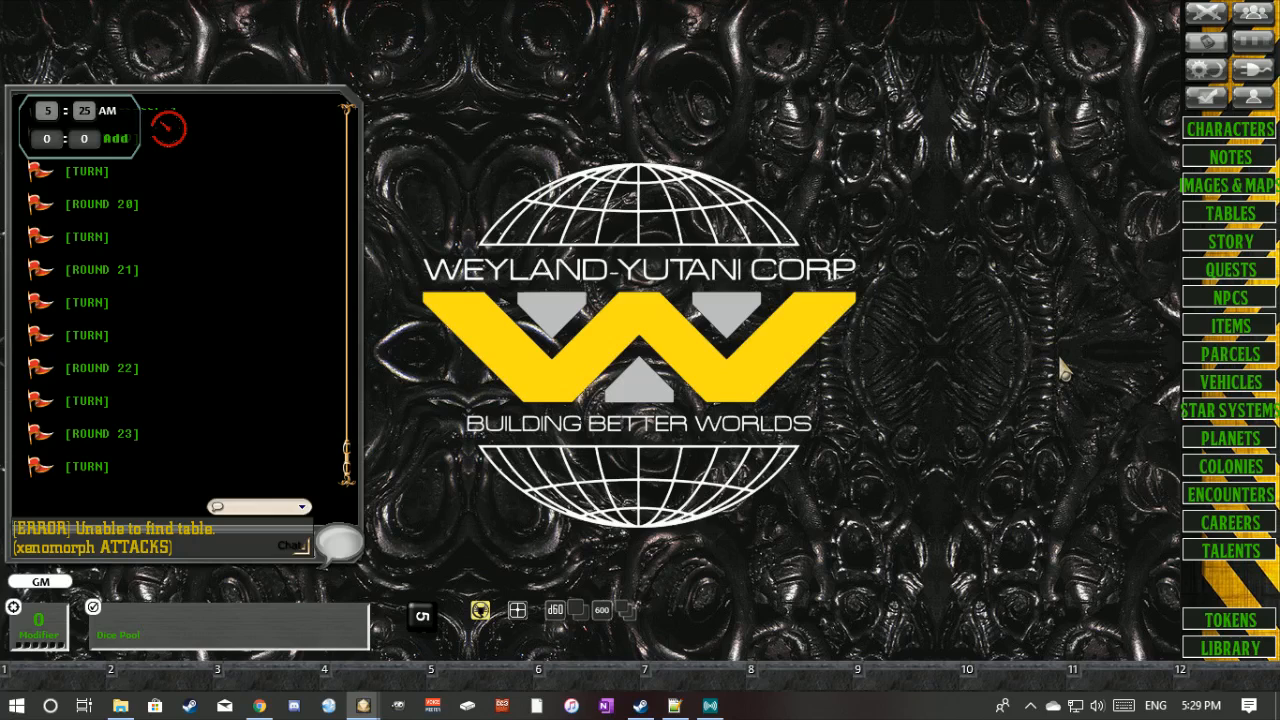
{"action": "left_click", "coordinate": [1228, 188]}
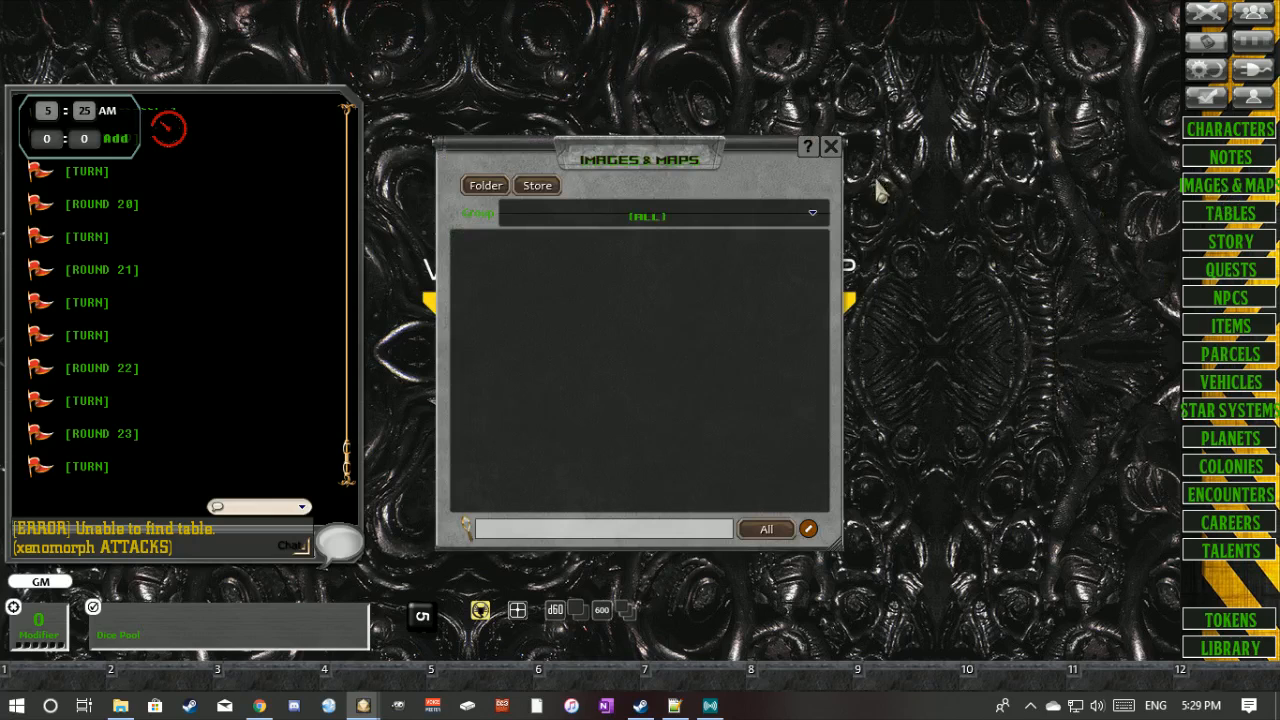
{"action": "left_click", "coordinate": [830, 147]}
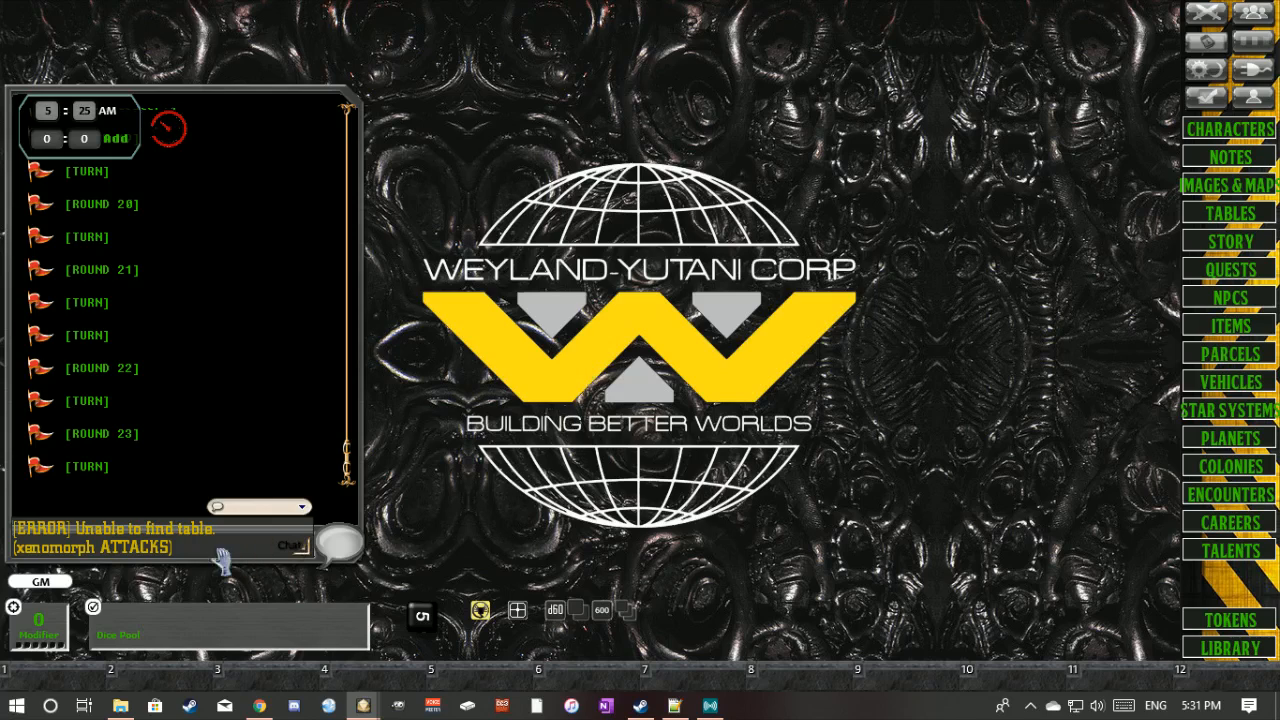
- Clear the leftover error text from the chat entry
{"action": "key", "text": "Return"}
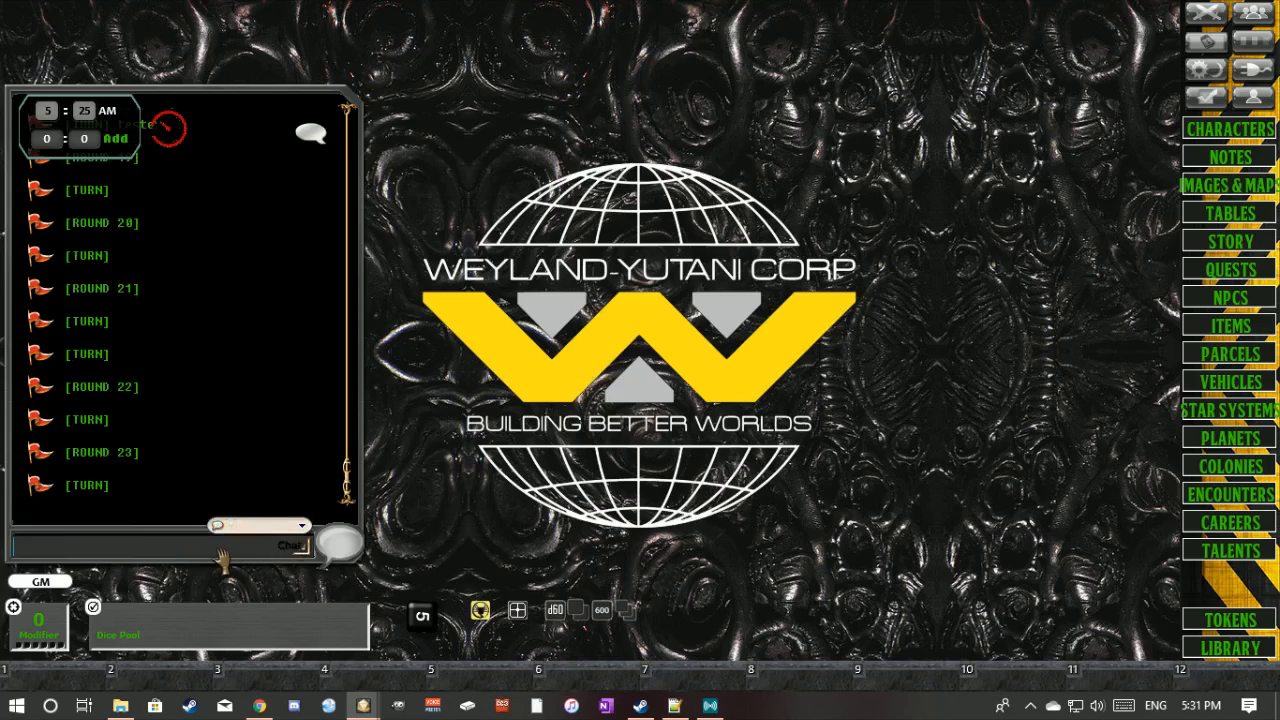